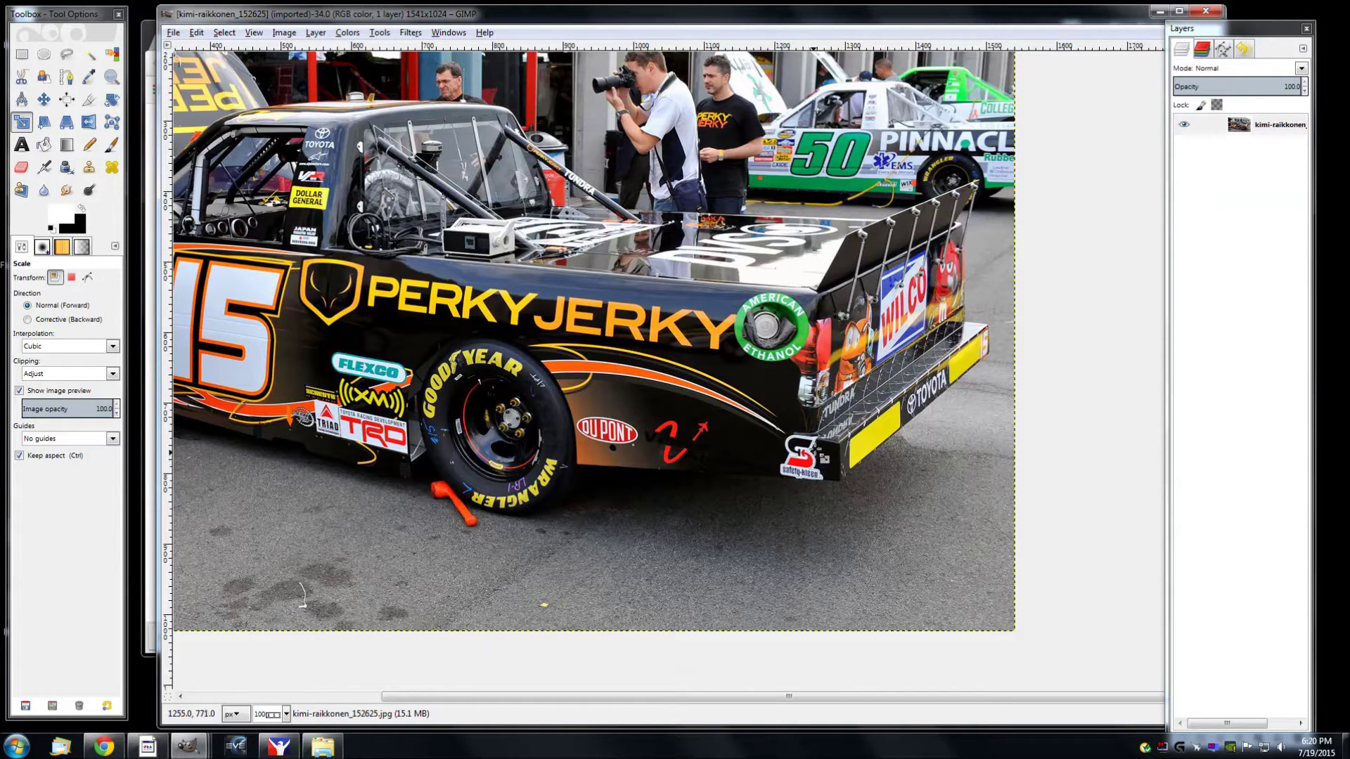
Switch from the truck photo to Chrome and search Google Images for "safety kleen logo"
{"action": "scroll", "coordinate": [818, 460], "scroll_direction": "up", "scroll_amount": 3, "text": "ctrl"}
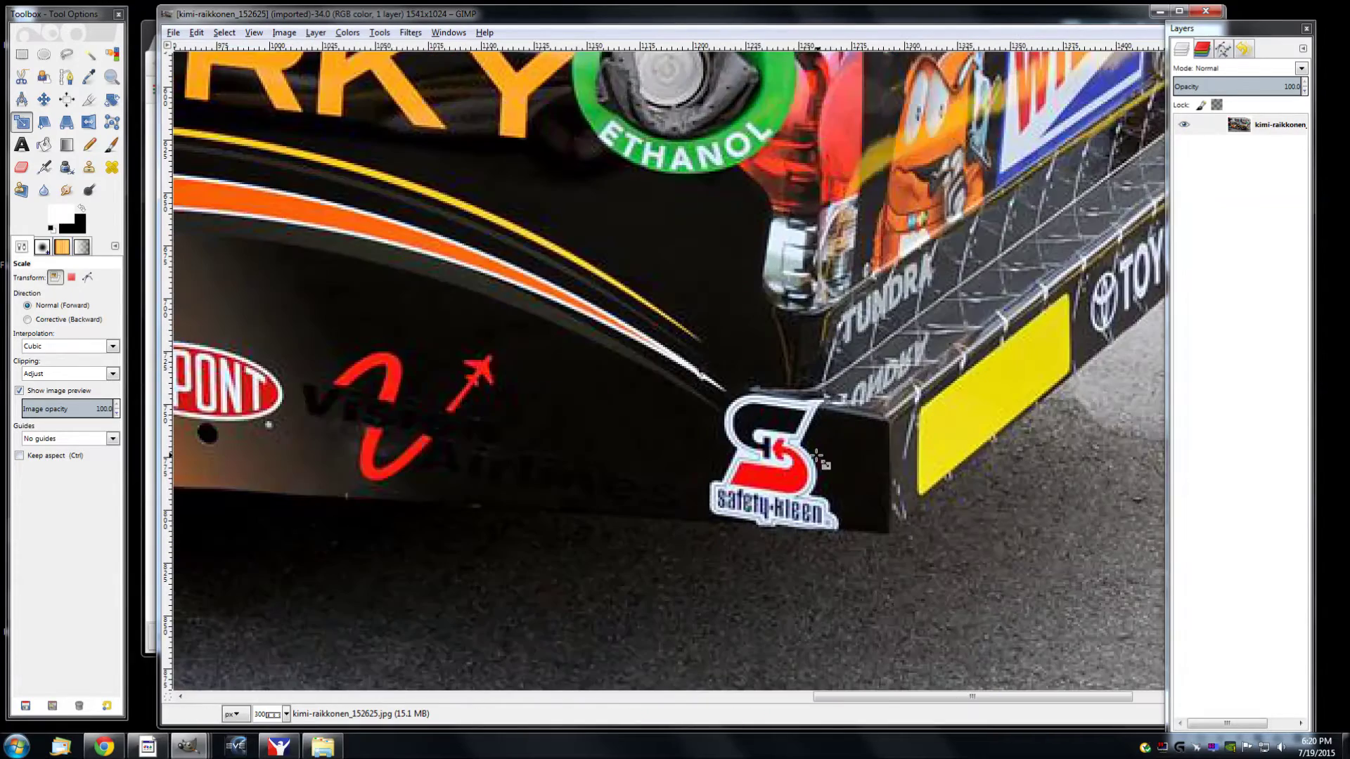
{"action": "scroll", "coordinate": [821, 461], "scroll_direction": "down", "scroll_amount": 1, "text": "ctrl"}
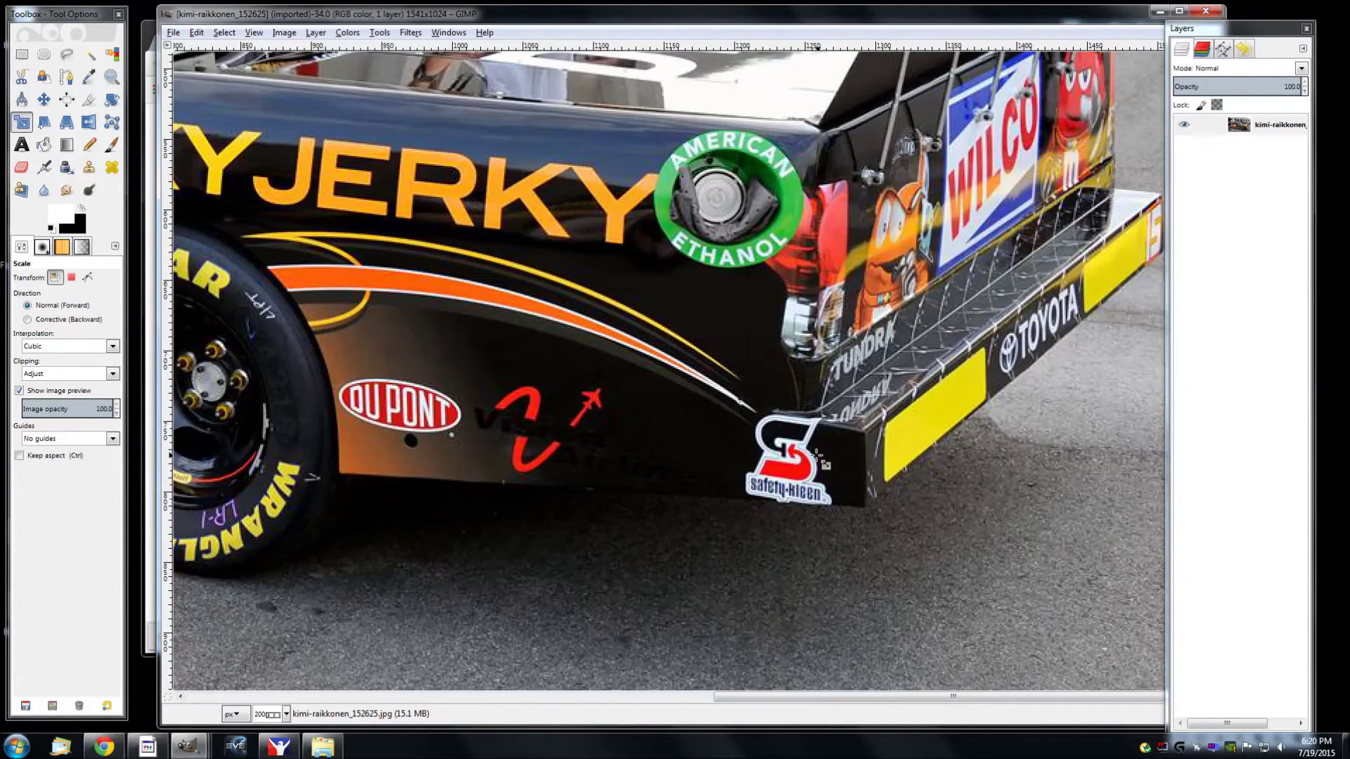
{"action": "scroll", "coordinate": [821, 461], "scroll_direction": "down", "scroll_amount": 1}
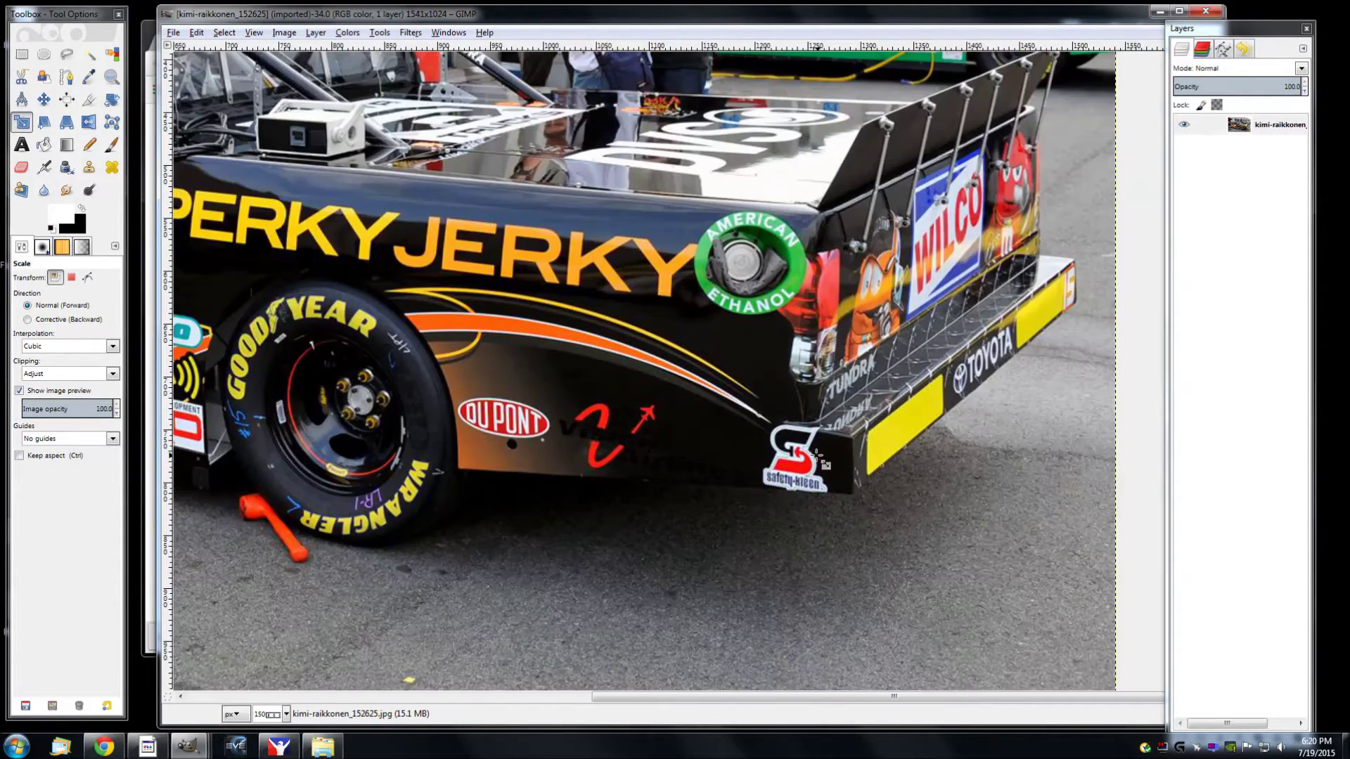
{"action": "scroll", "coordinate": [818, 457], "scroll_direction": "up", "scroll_amount": 2, "text": "ctrl"}
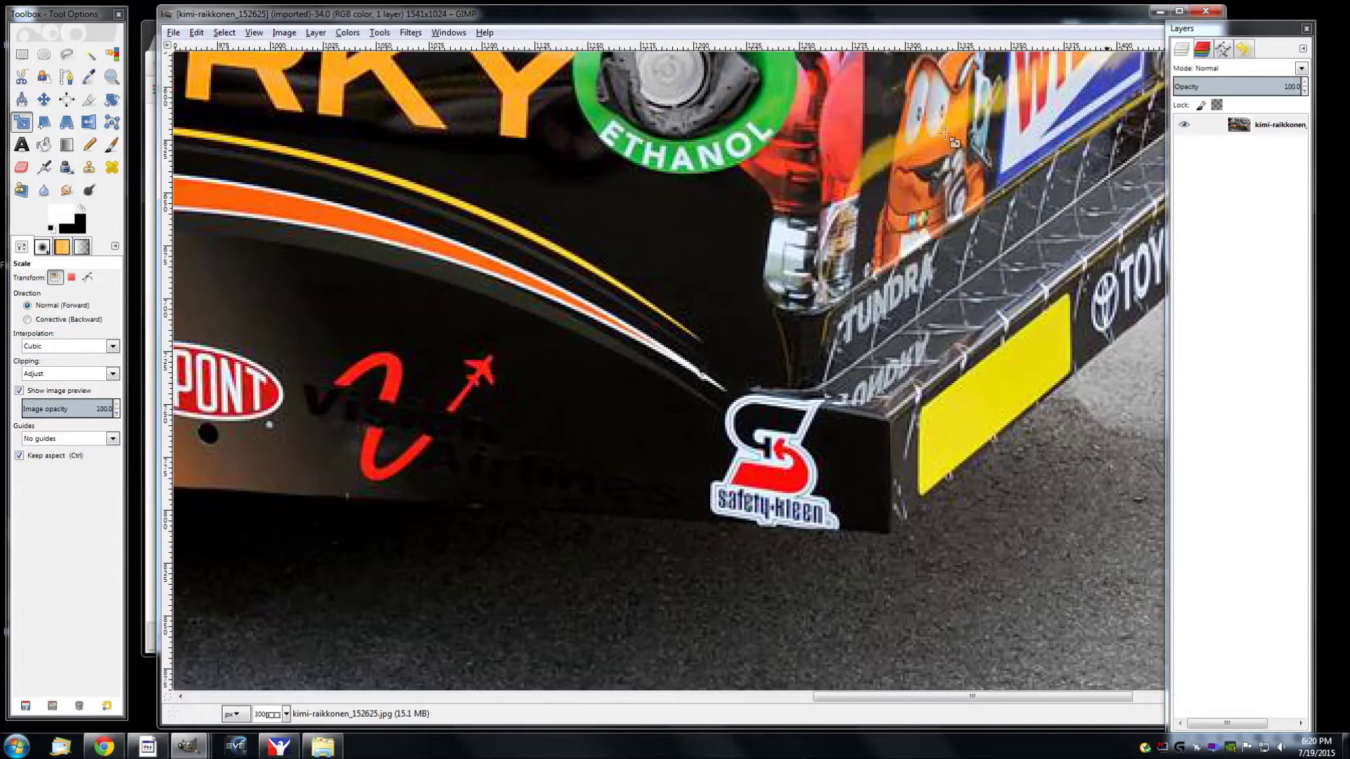
{"action": "left_click", "coordinate": [105, 748]}
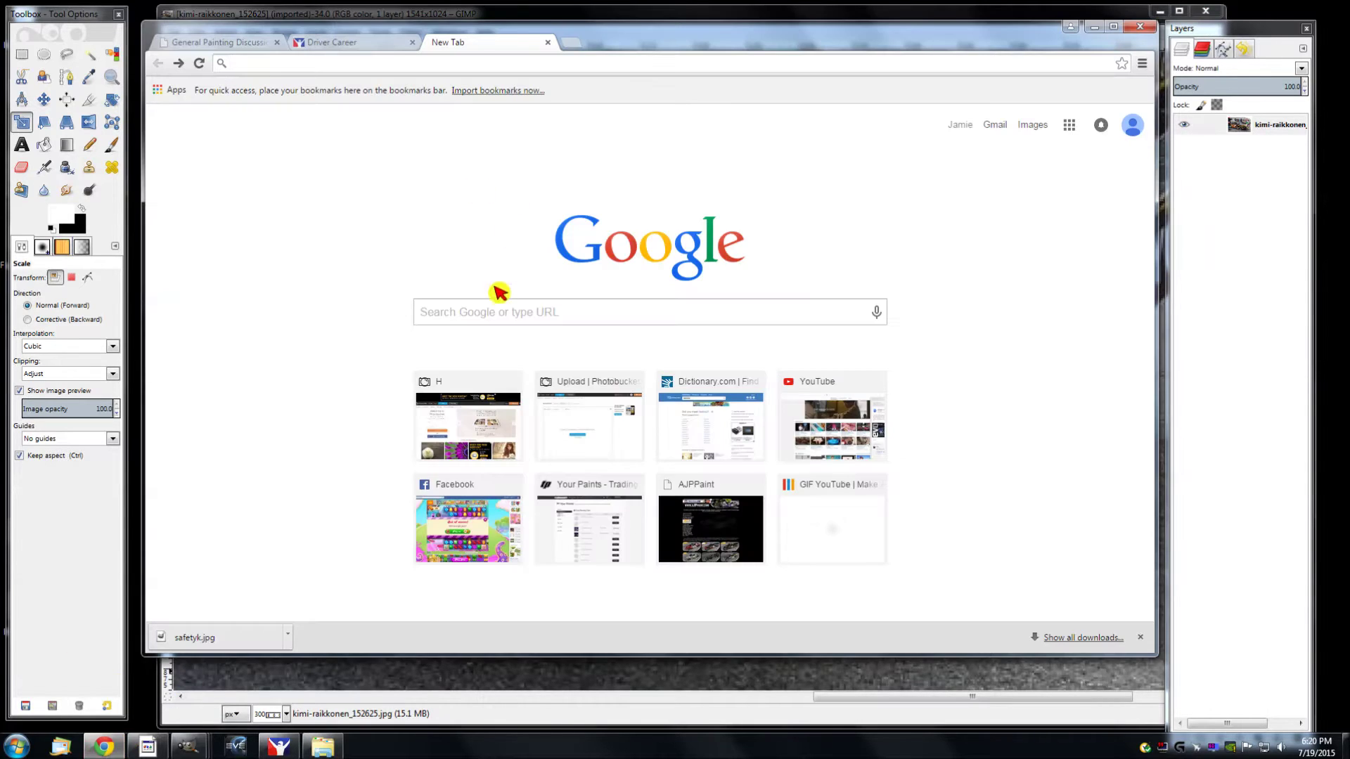
{"action": "left_click", "coordinate": [1033, 125]}
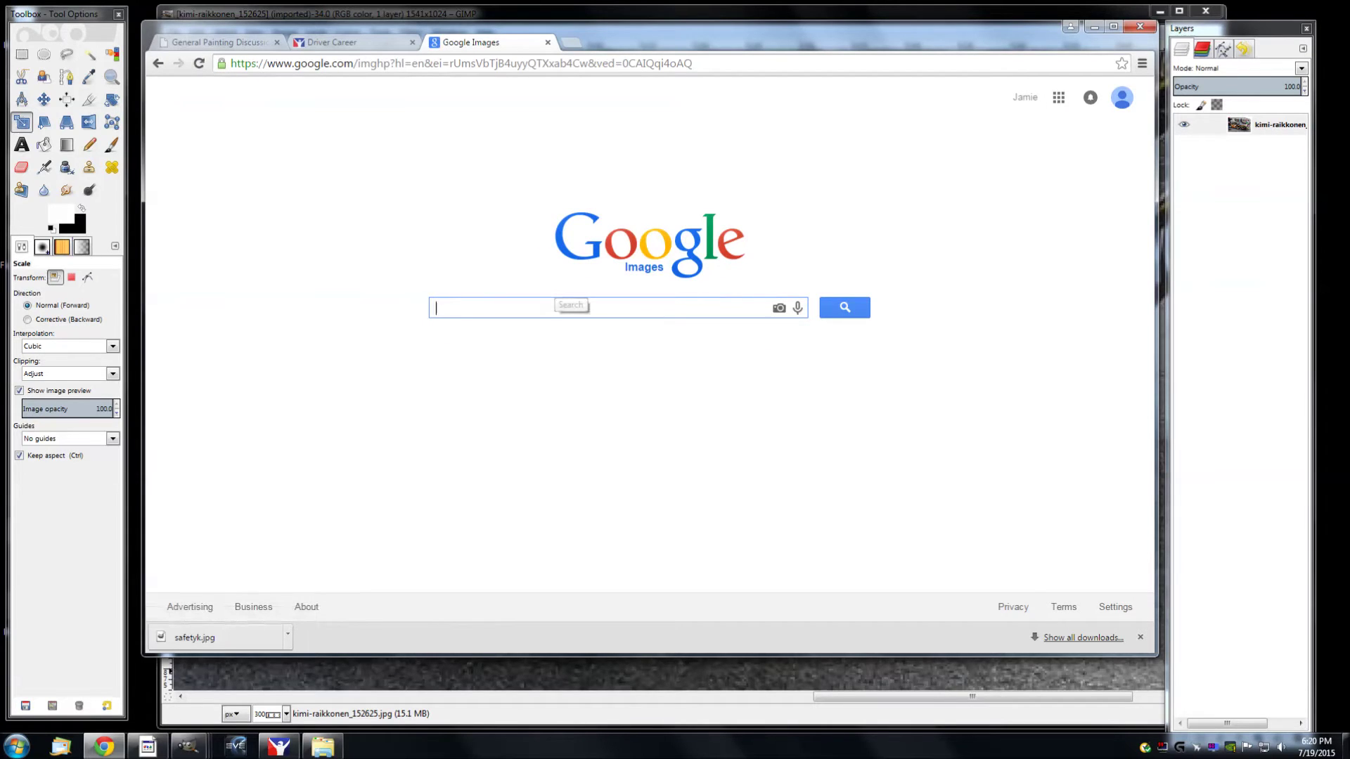
{"action": "type", "text": "safte"}
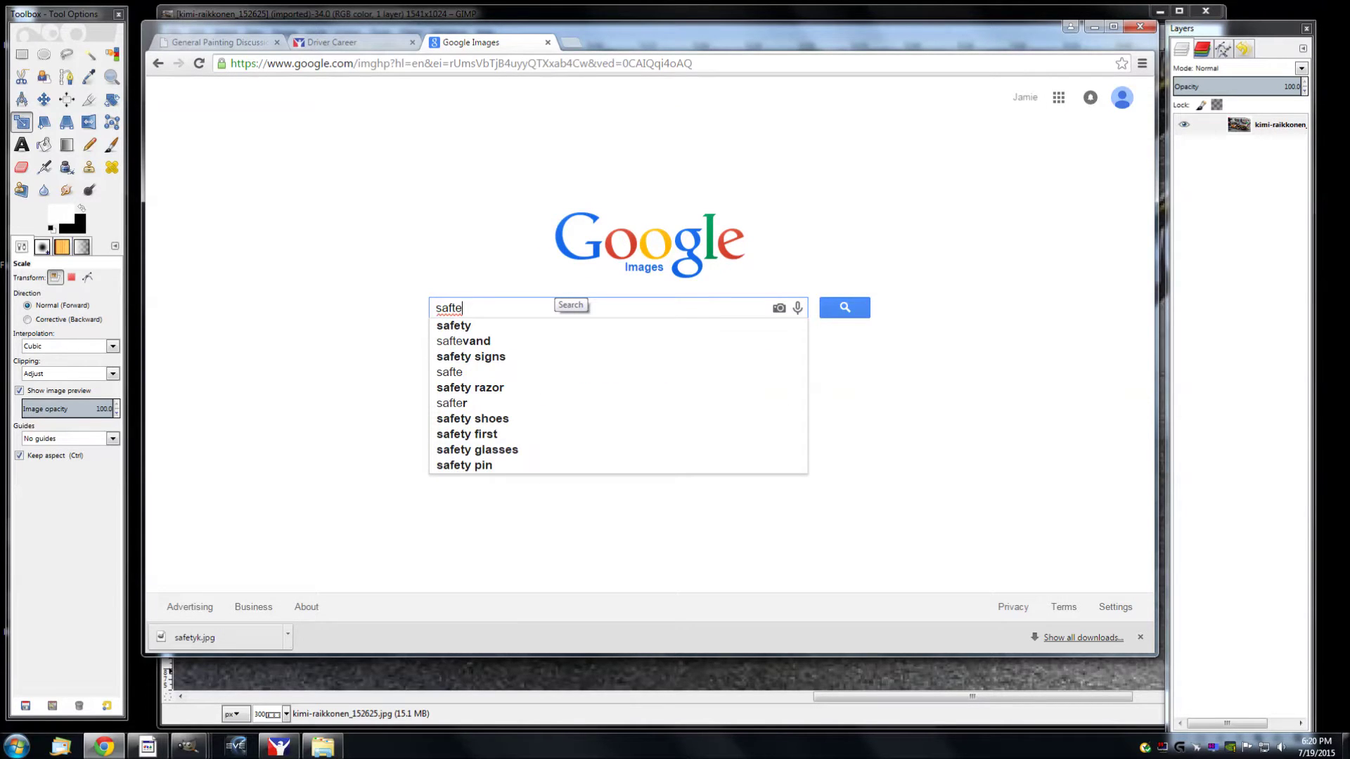
{"action": "type", "text": " clean logo"}
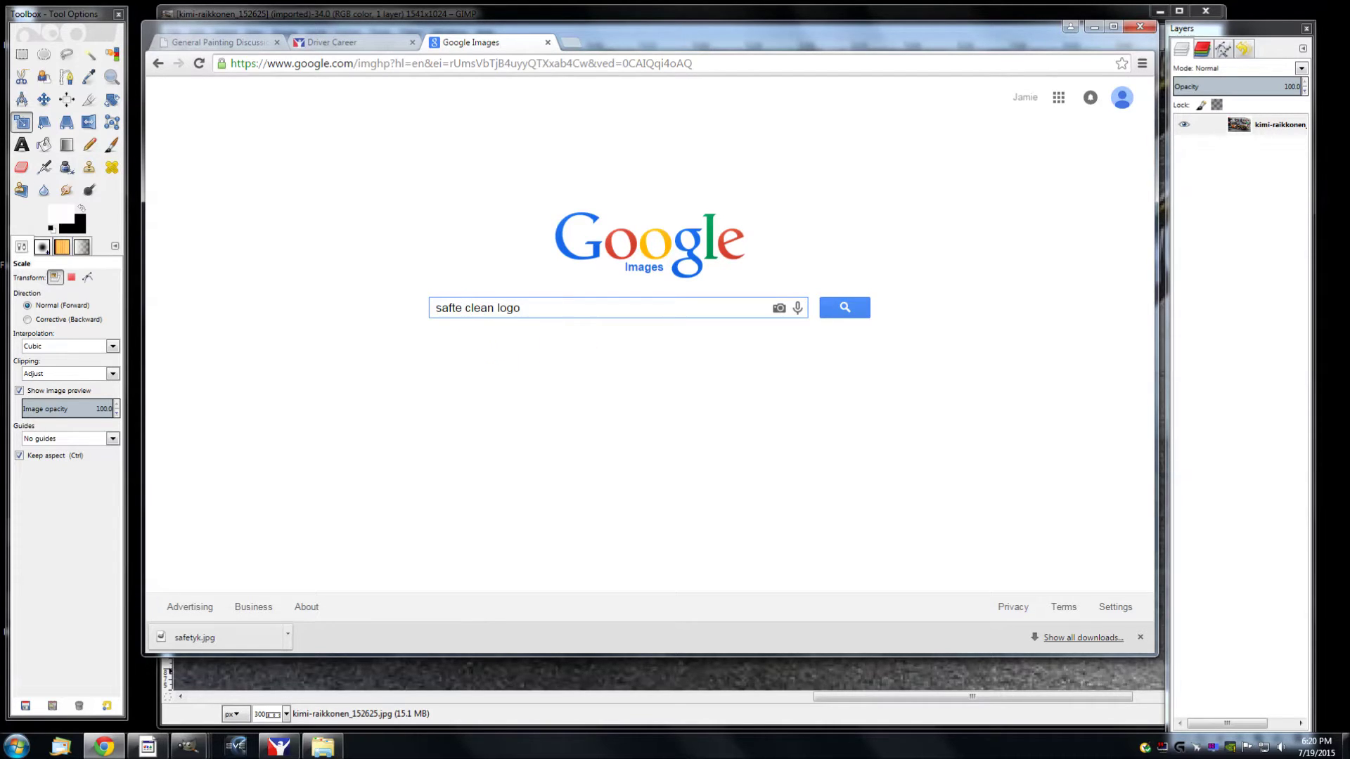
{"action": "key", "text": "Left"}
{"action": "type", "text": "e"}
{"action": "left_click", "coordinate": [558, 328]}
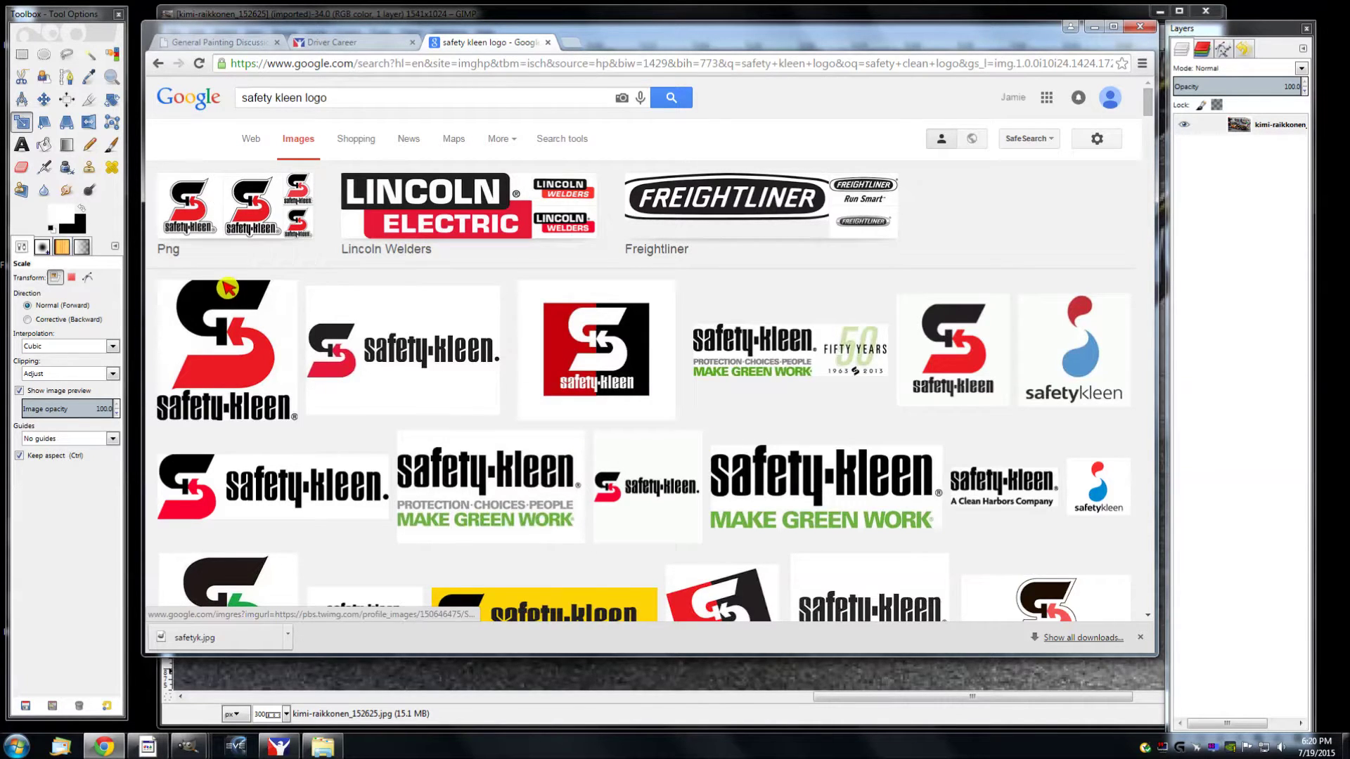
Narrow the image results to Png and open the 718 × 800 outlined safety-kleen logo from pulsair.com at full size
{"action": "left_click", "coordinate": [215, 240]}
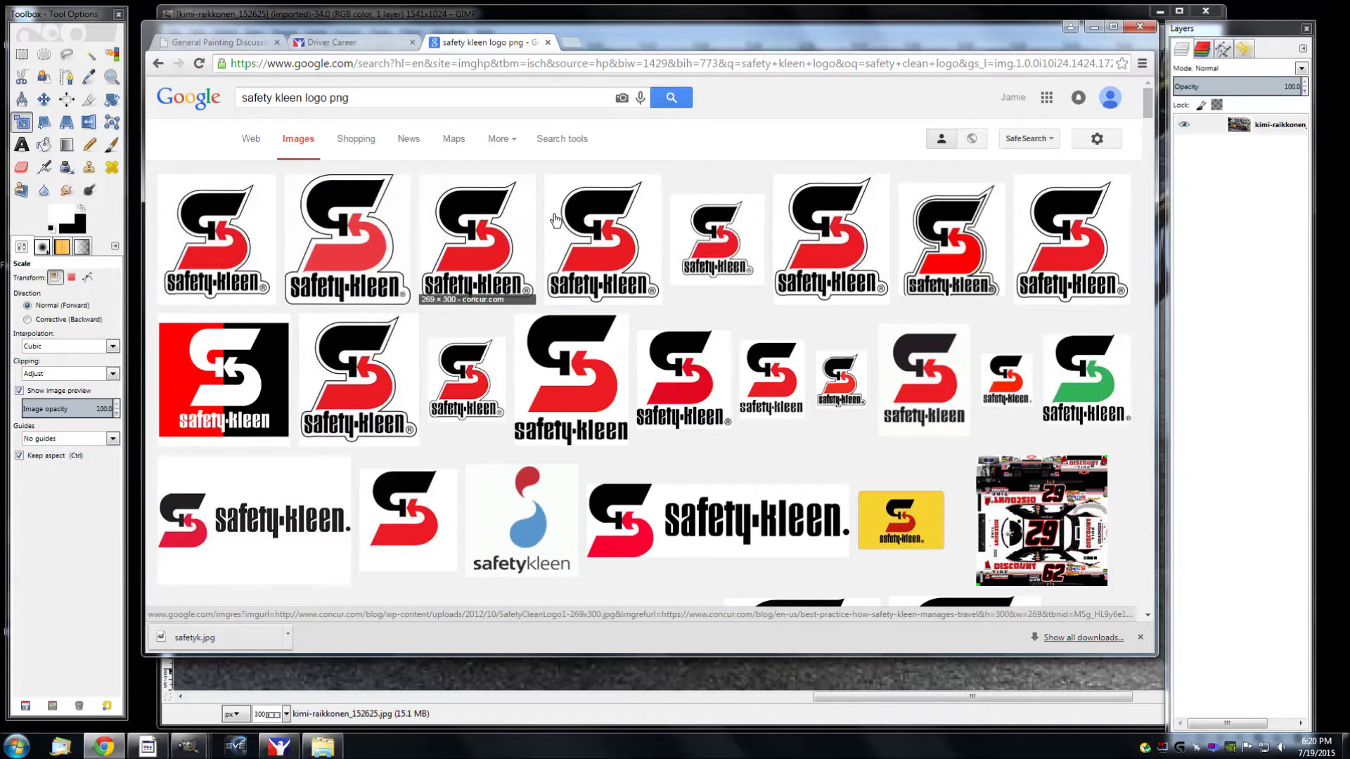
{"action": "left_click", "coordinate": [595, 223]}
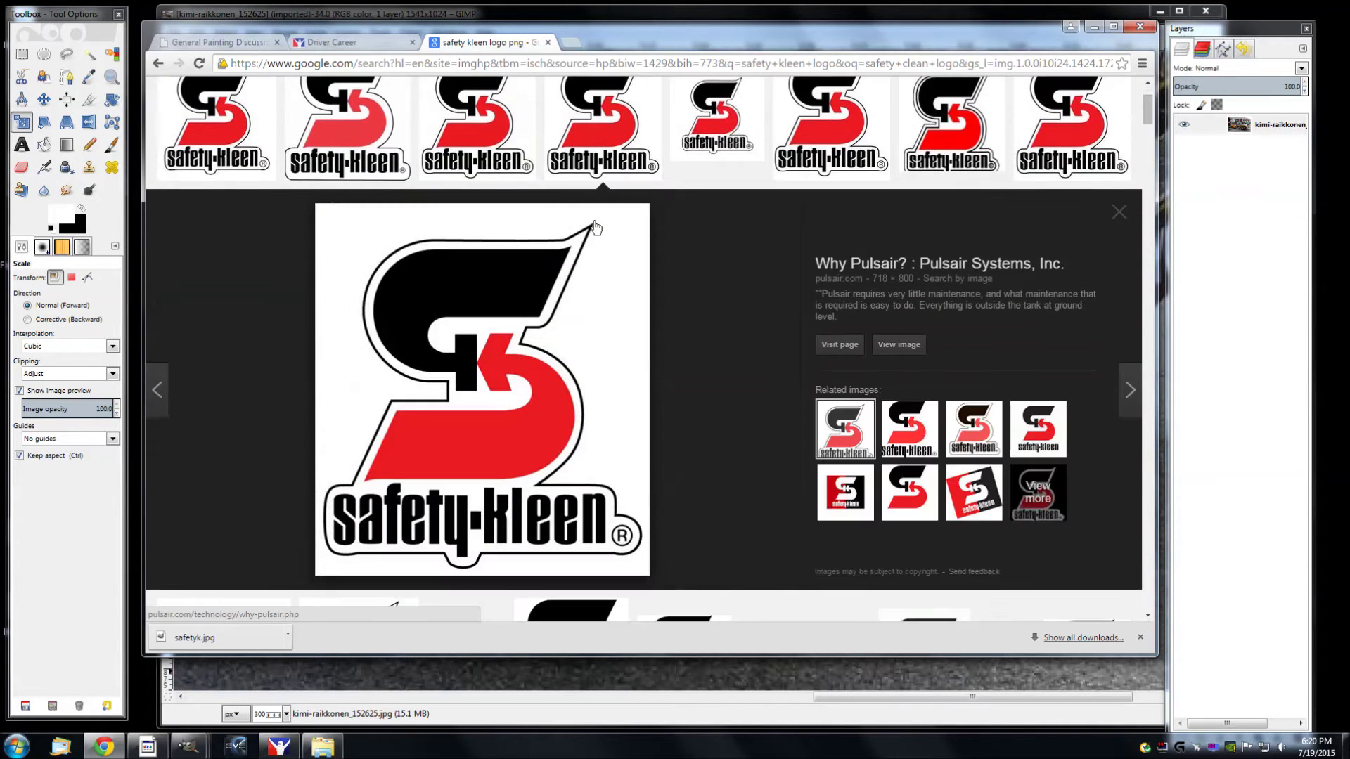
{"action": "left_click", "coordinate": [896, 349]}
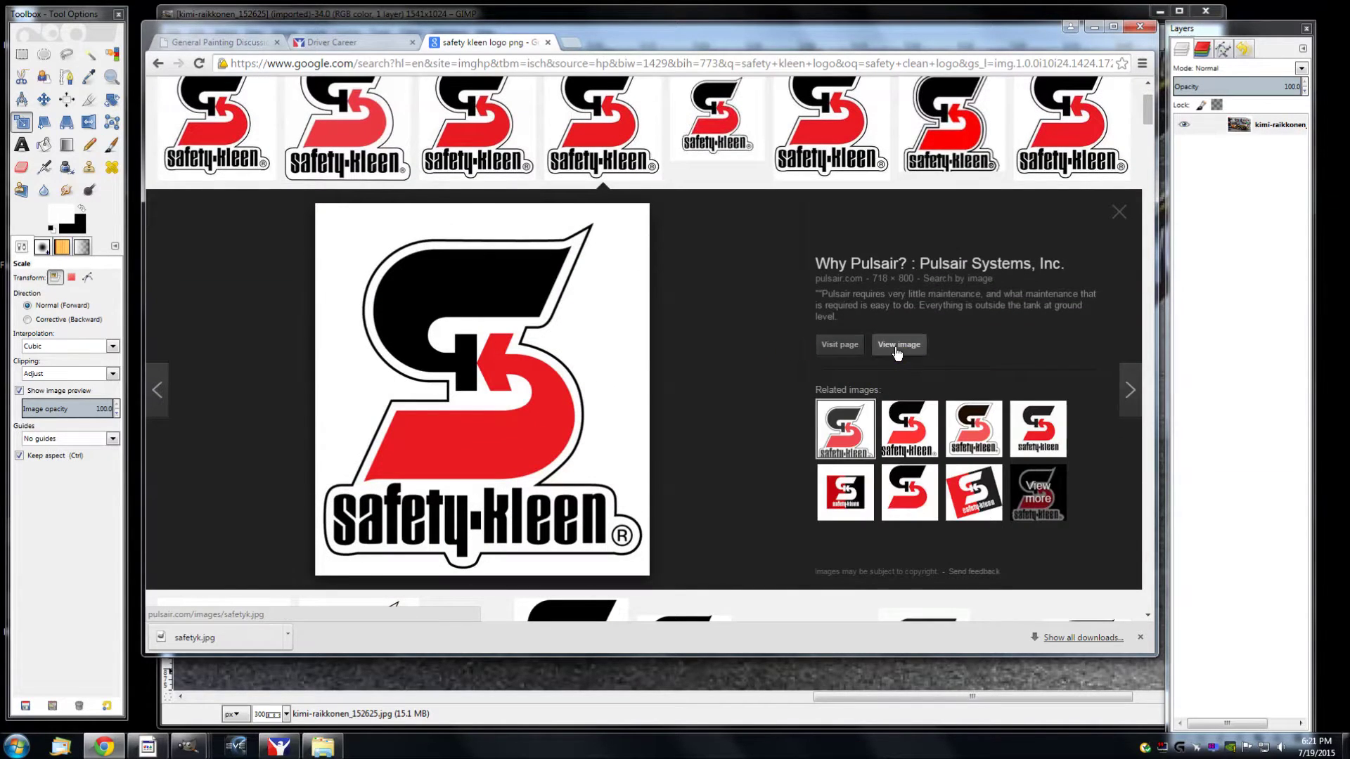
Save the full-size logo as the JPEG "safetyk (1)" in the logos_reference folder and return to the search results
{"action": "right_click", "coordinate": [391, 307]}
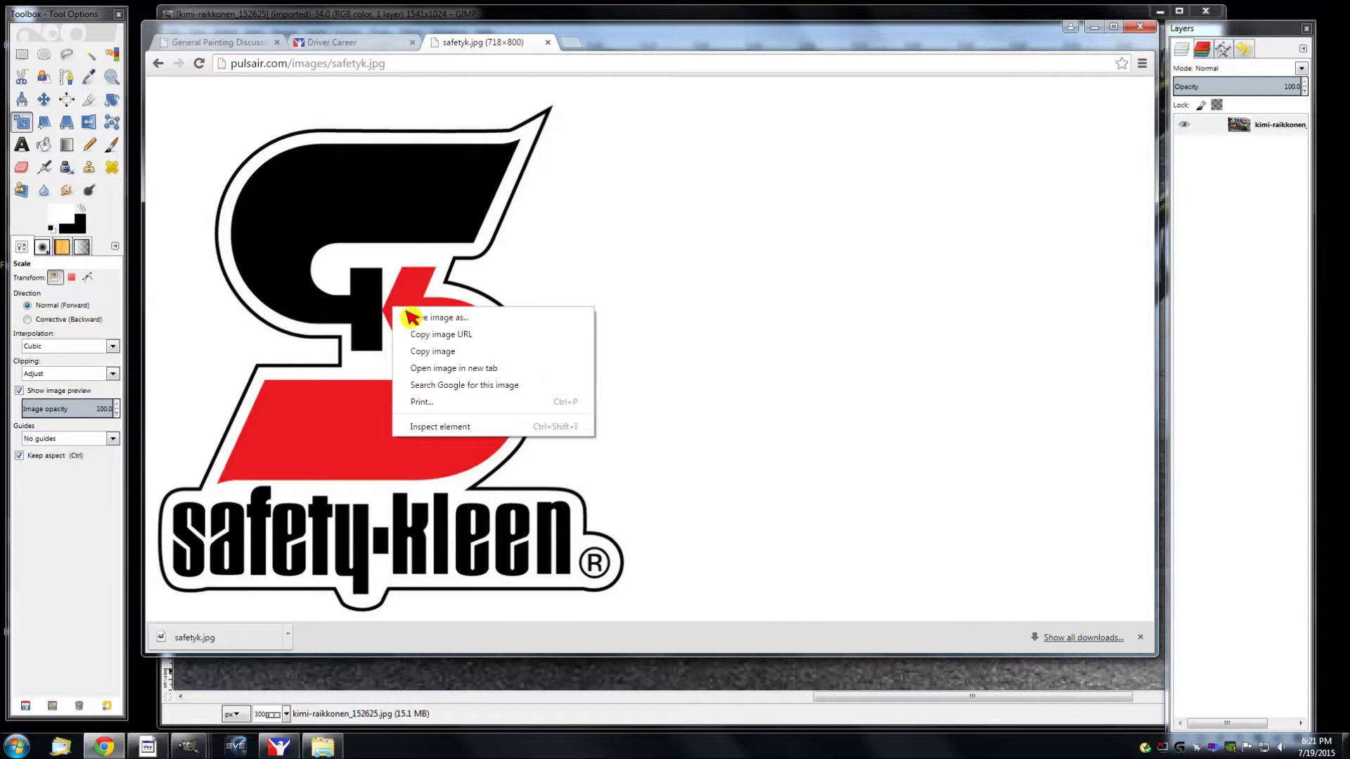
{"action": "left_click", "coordinate": [450, 318]}
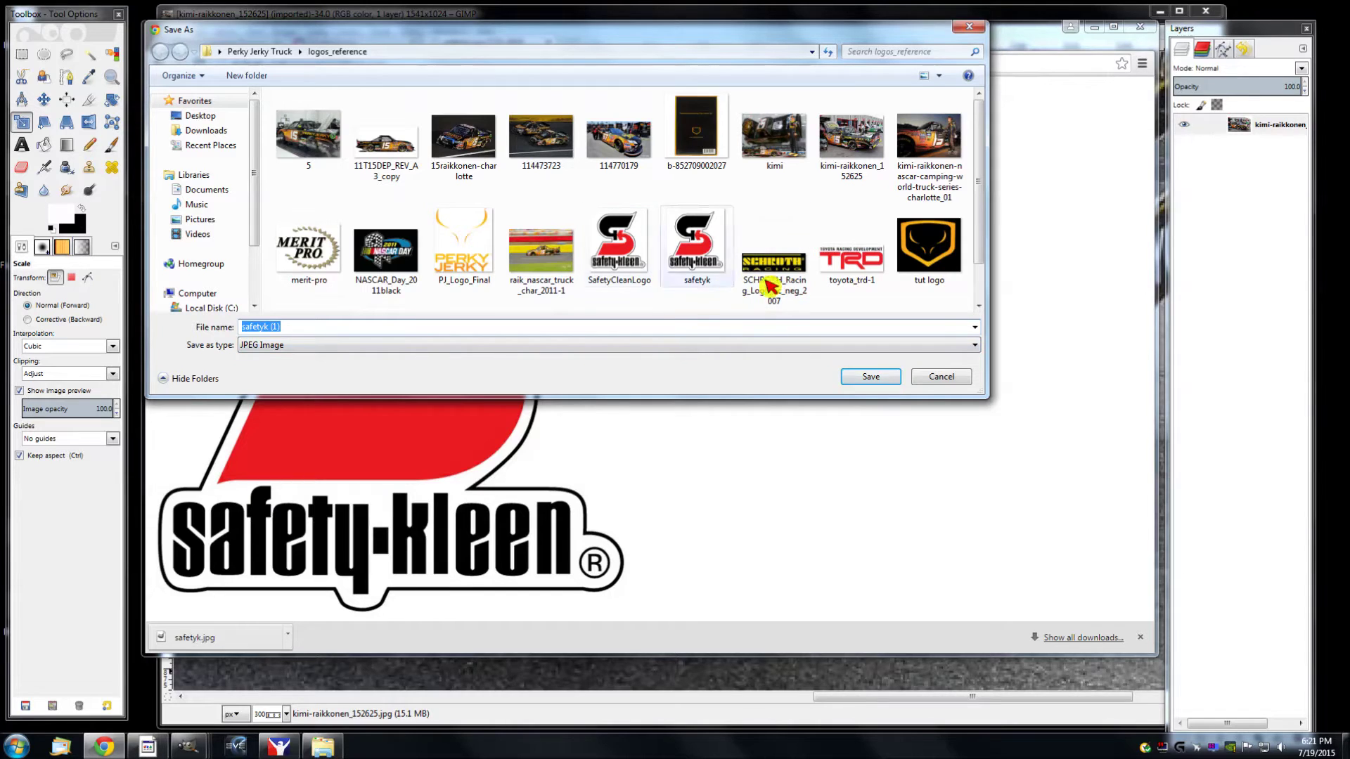
{"action": "left_click", "coordinate": [870, 377]}
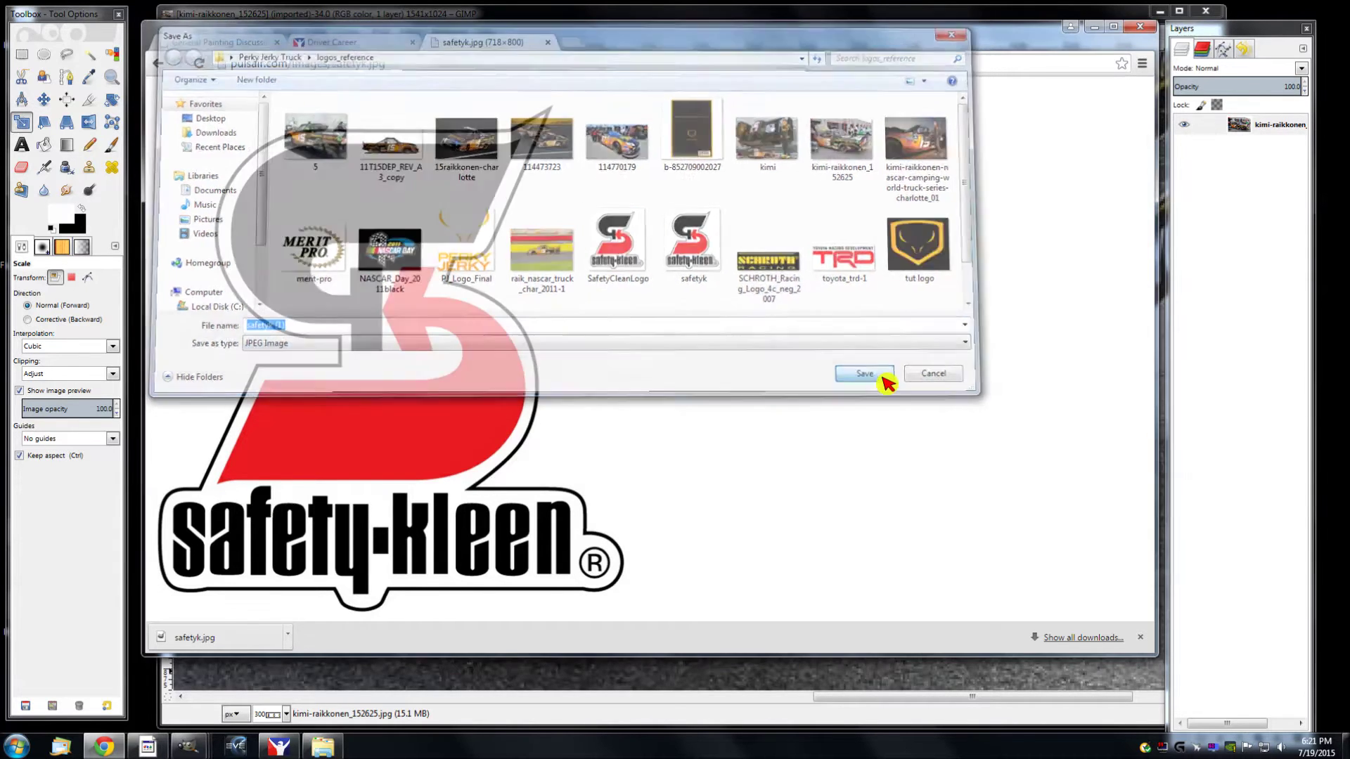
{"action": "left_click", "coordinate": [169, 65]}
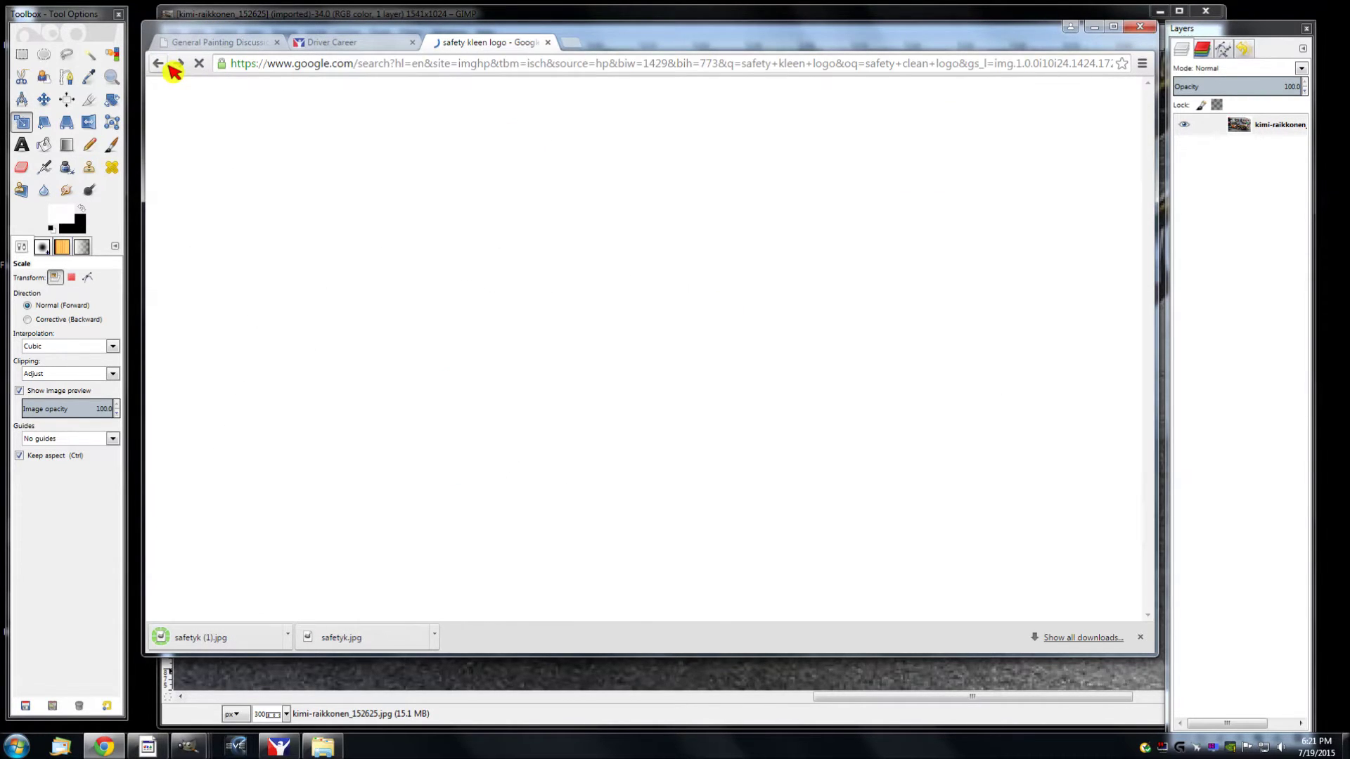
Clear the open windows away and open safetyk (1) from the logos_reference folder in GIMP
{"action": "left_click", "coordinate": [1094, 27]}
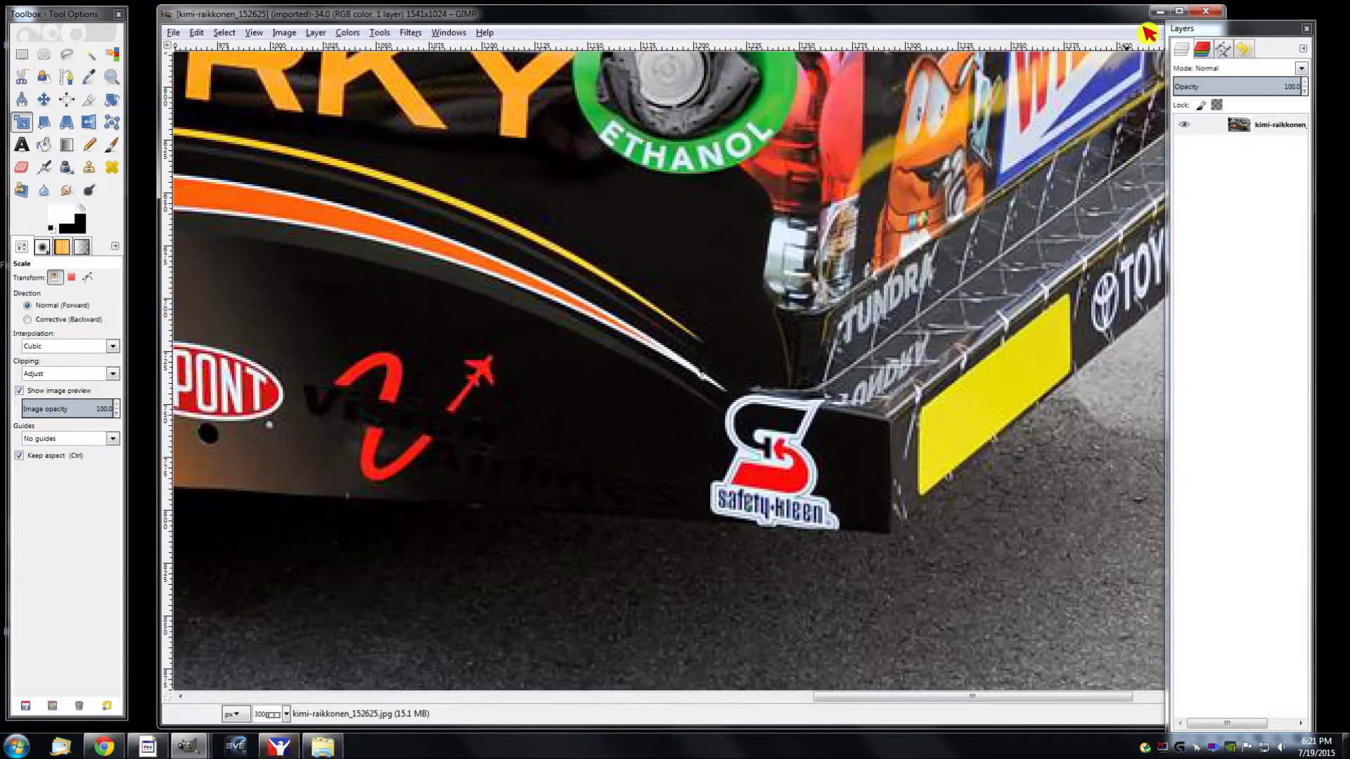
{"action": "left_click", "coordinate": [1159, 12]}
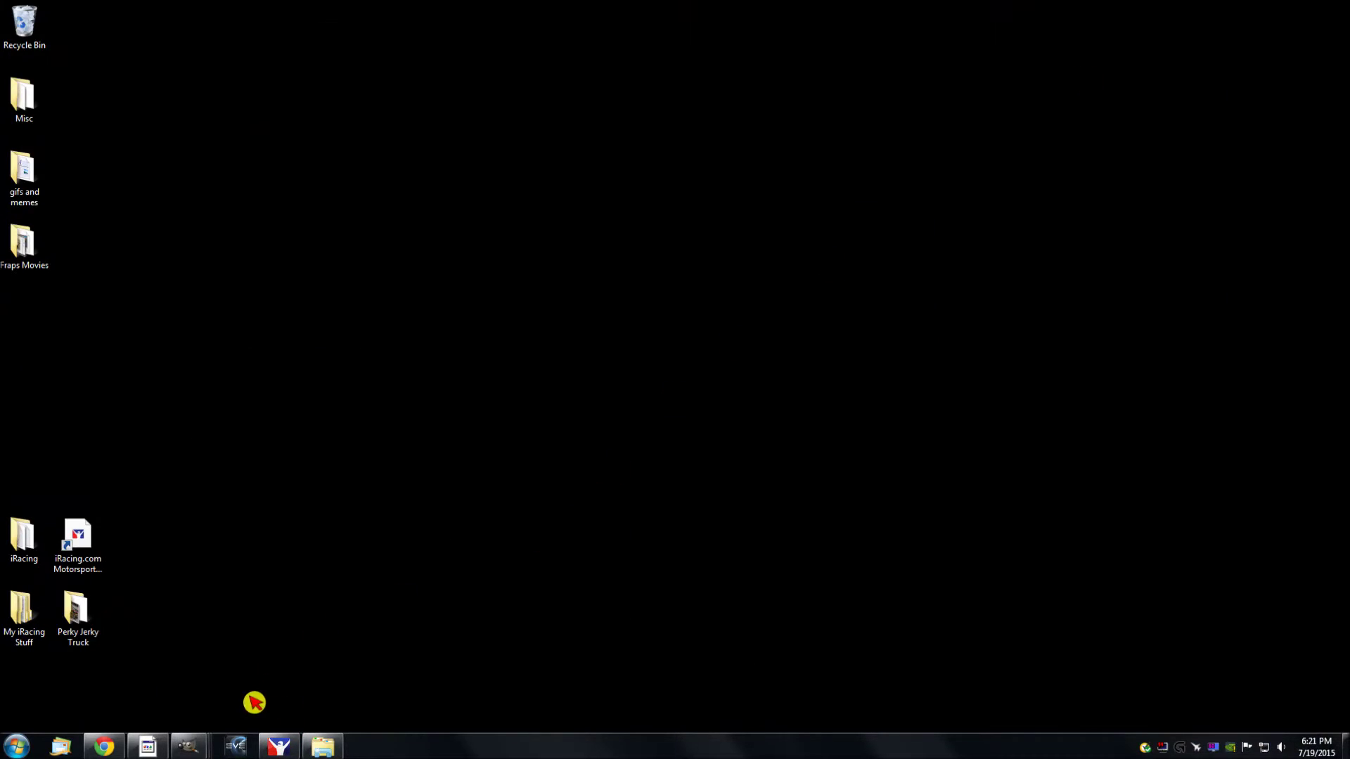
{"action": "mouse_move", "coordinate": [324, 745]}
{"action": "left_click", "coordinate": [392, 668]}
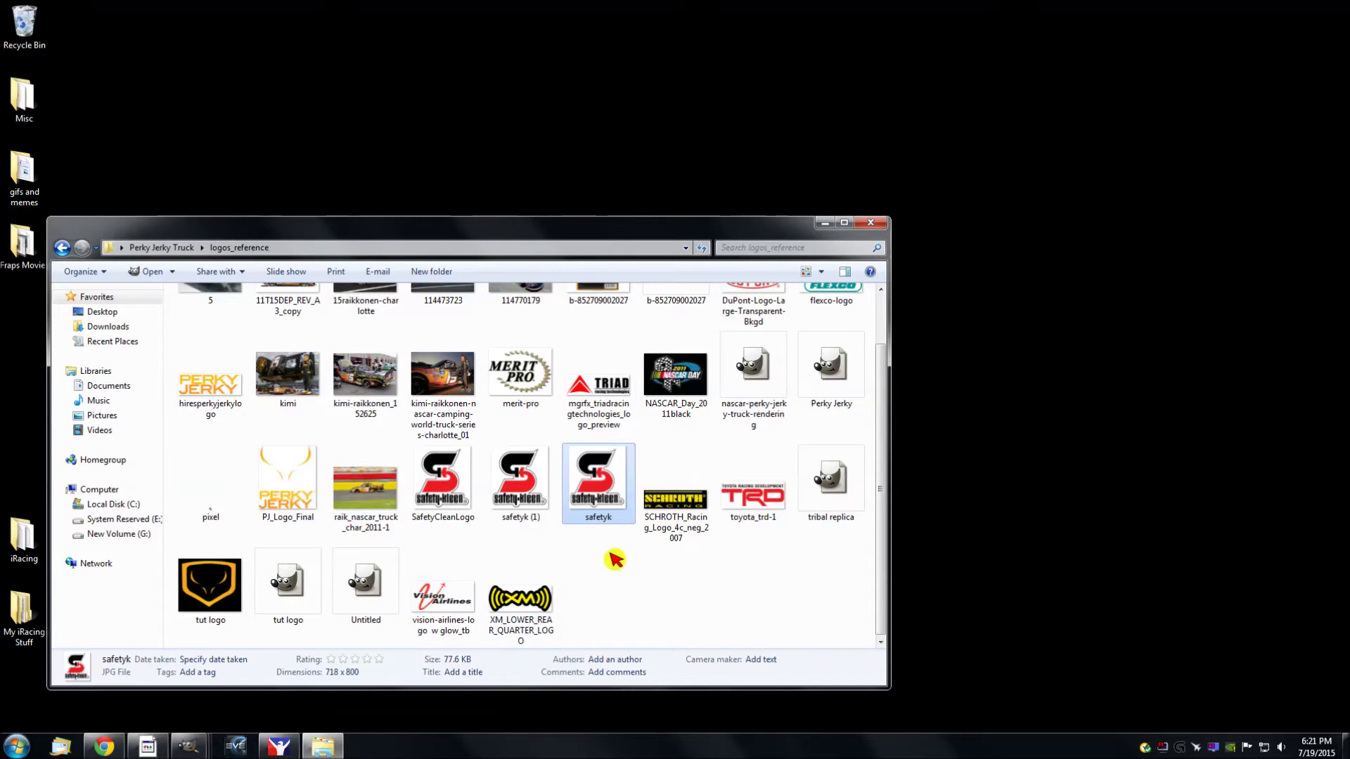
{"action": "double_click", "coordinate": [544, 494]}
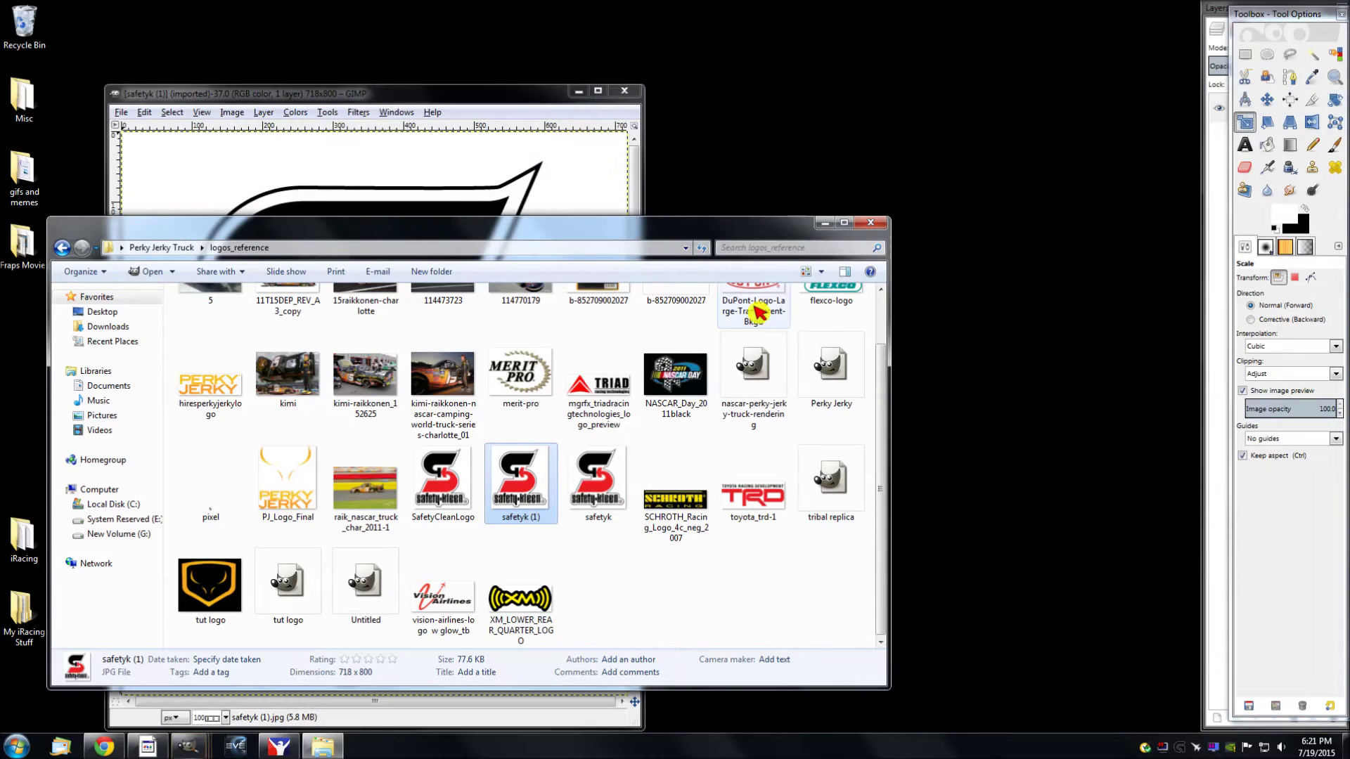
{"action": "left_click", "coordinate": [825, 223]}
Move the toolbox away from the Layers dock and enlarge the logo's image window to fill the space between them
{"action": "left_click_drag", "start_coordinate": [567, 91], "coordinate": [963, 45]}
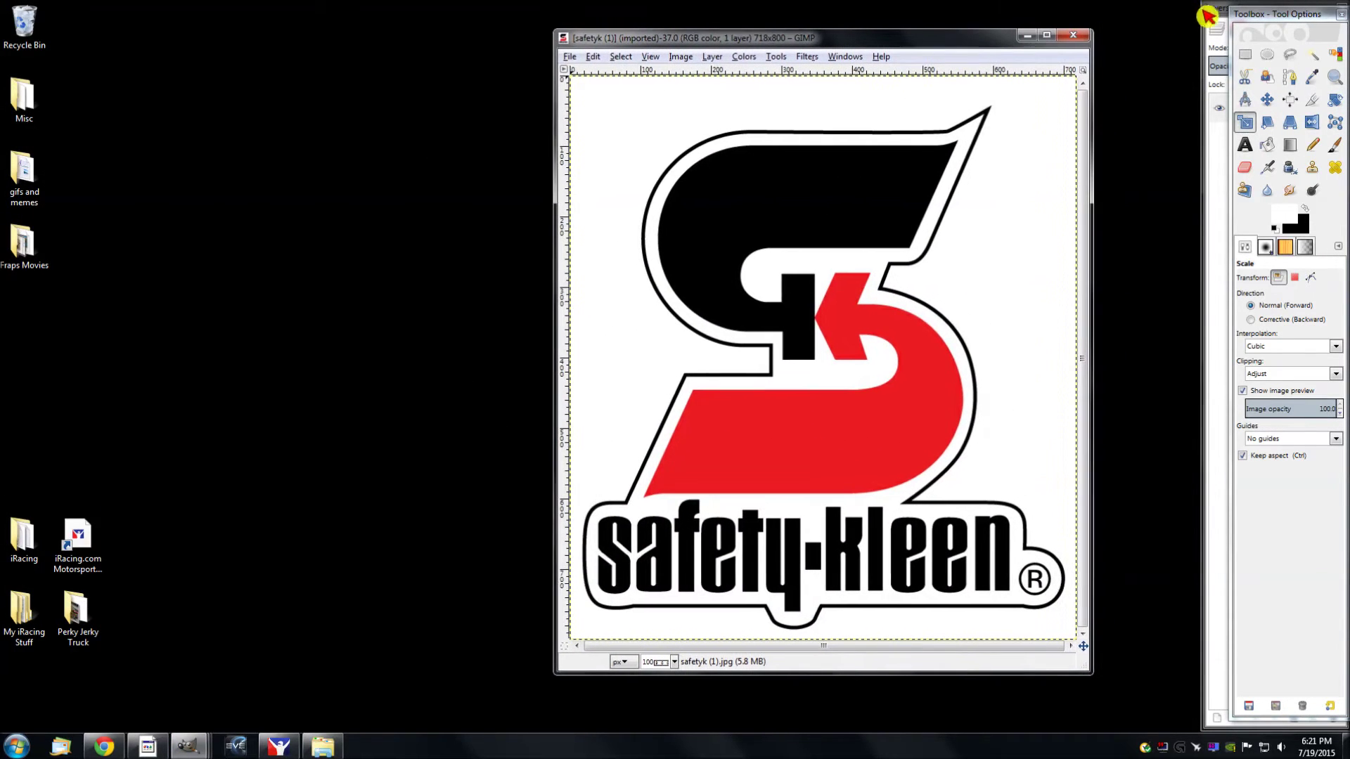
{"action": "left_click_drag", "start_coordinate": [1265, 25], "coordinate": [39, 25]}
{"action": "left_click_drag", "start_coordinate": [865, 42], "coordinate": [961, 15]}
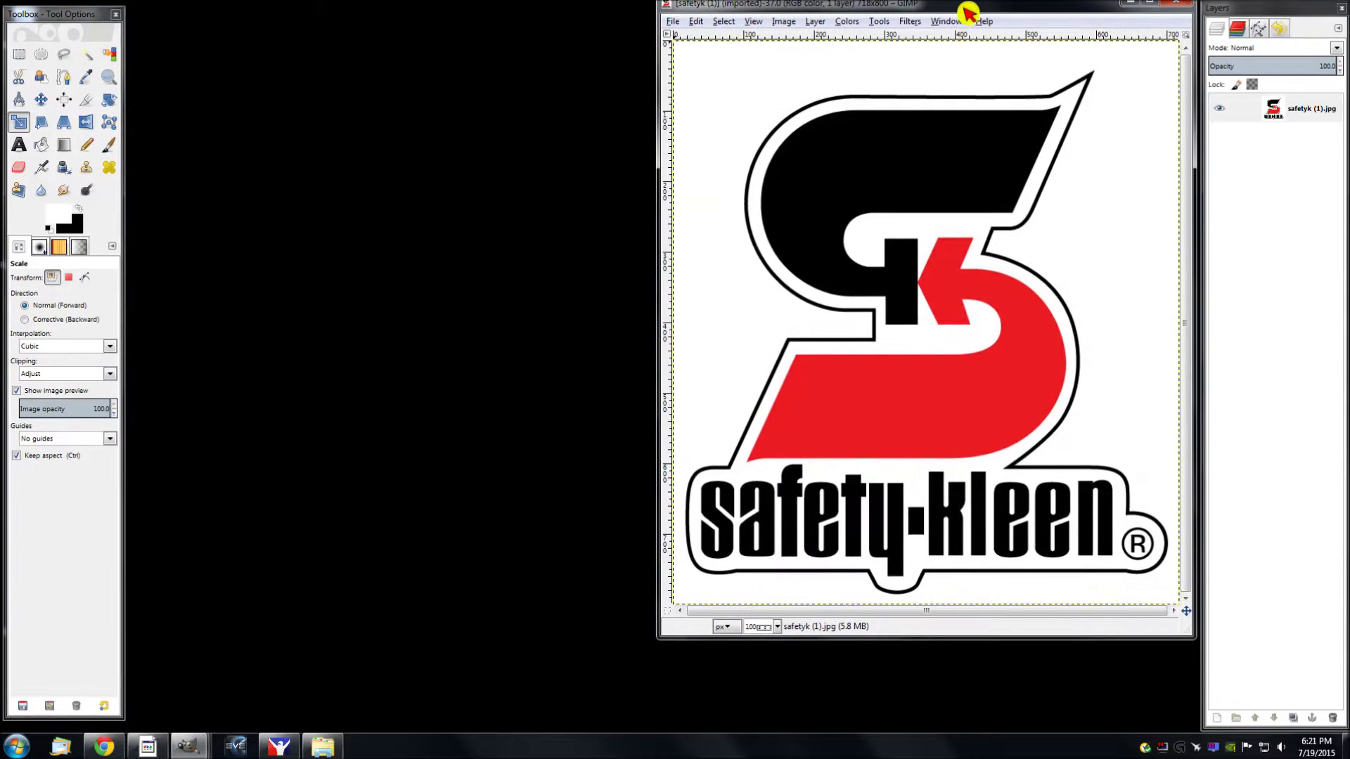
{"action": "left_click_drag", "start_coordinate": [647, 645], "coordinate": [134, 672]}
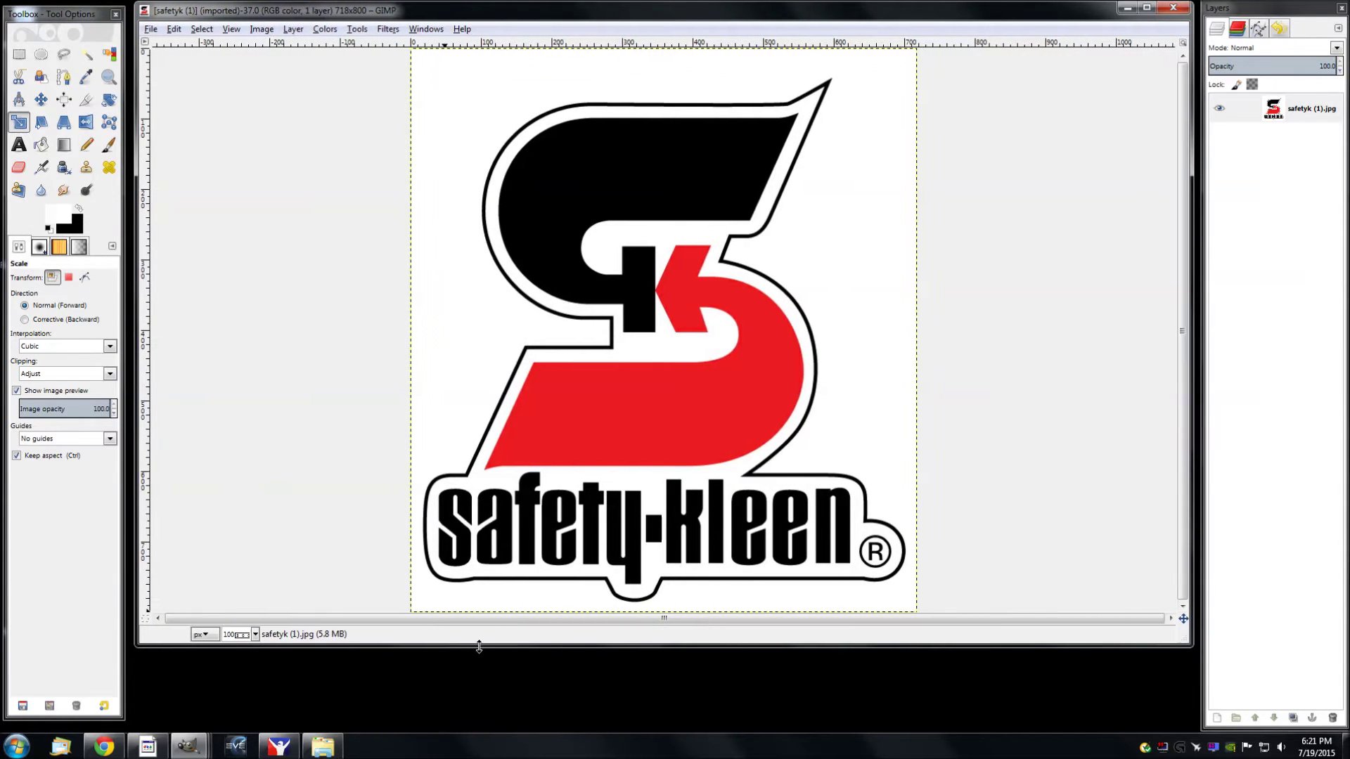
{"action": "left_click_drag", "start_coordinate": [498, 652], "coordinate": [507, 715]}
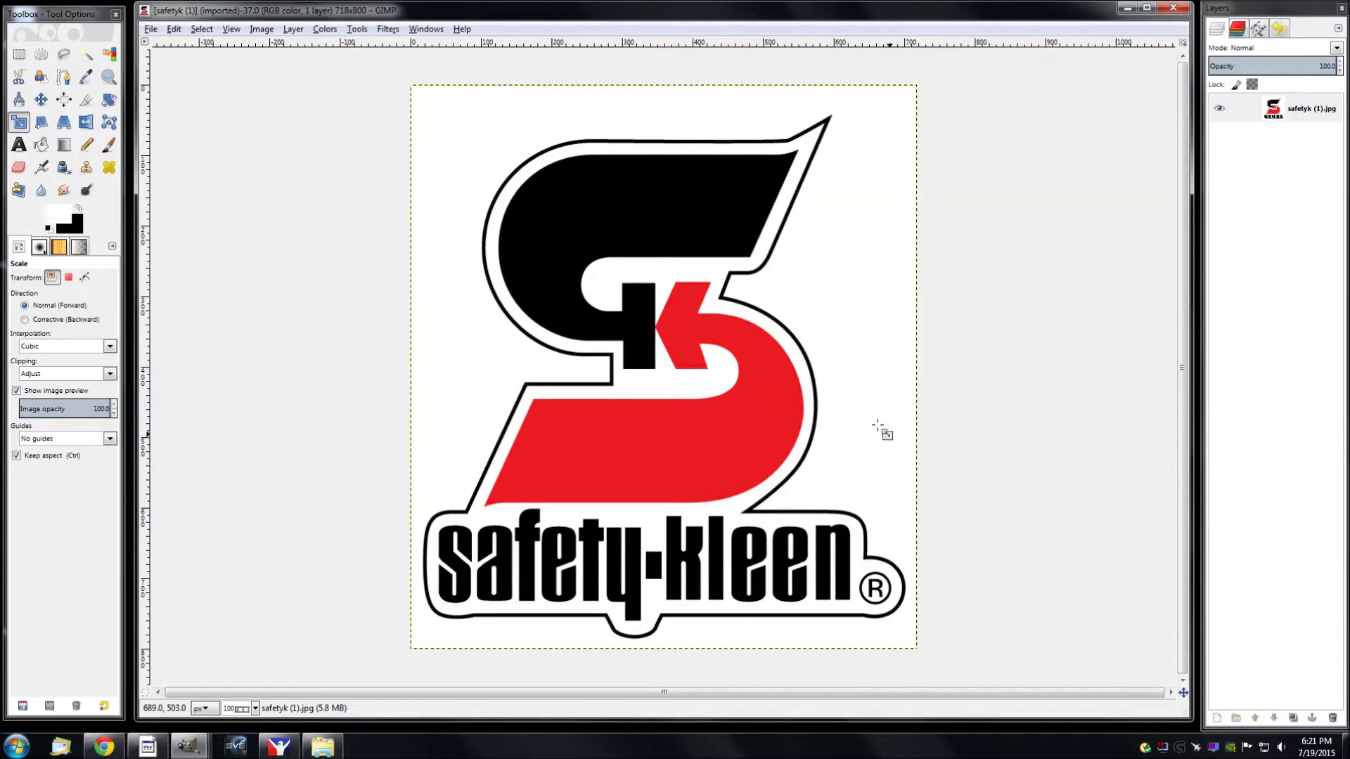
Select the white background around the logo with Fuzzy Select at a threshold of 5.4 and check the selection's edge
{"action": "left_click", "coordinate": [87, 55]}
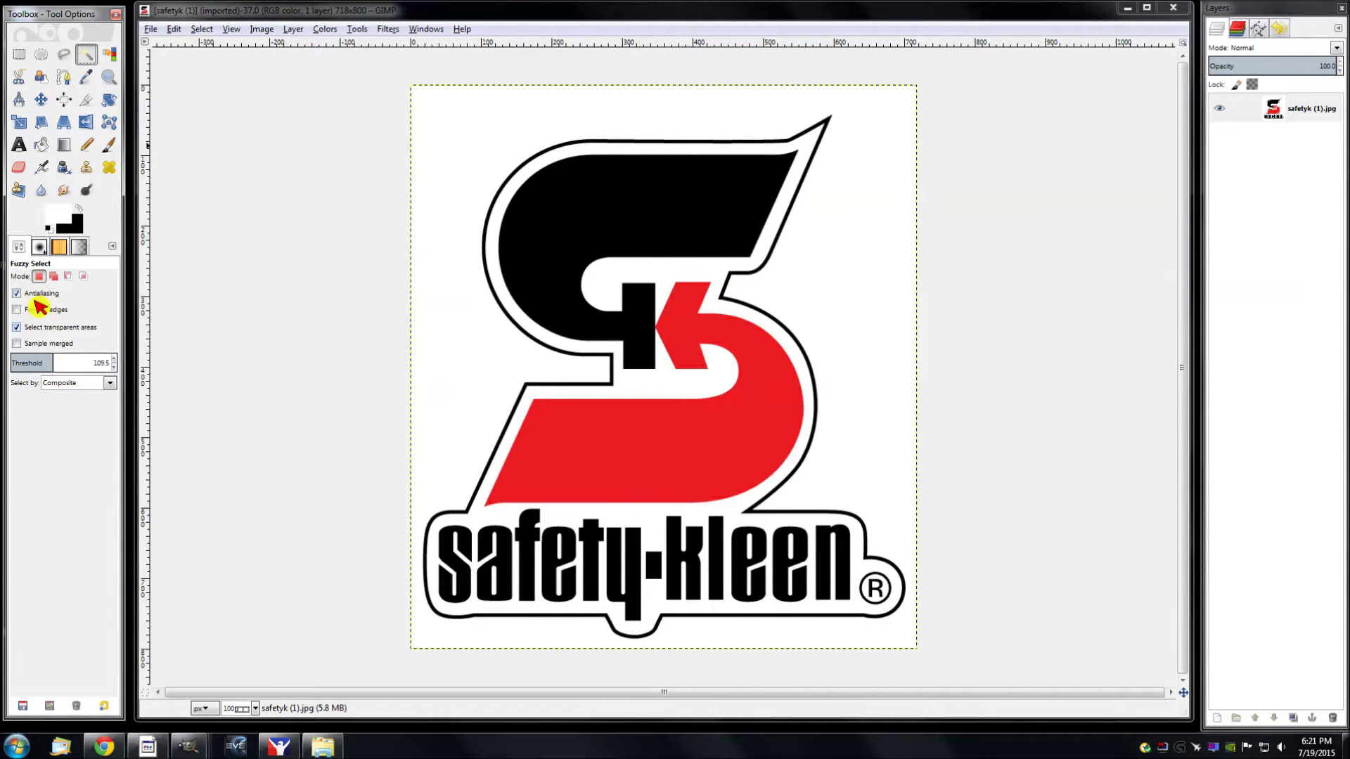
{"action": "left_click", "coordinate": [14, 361]}
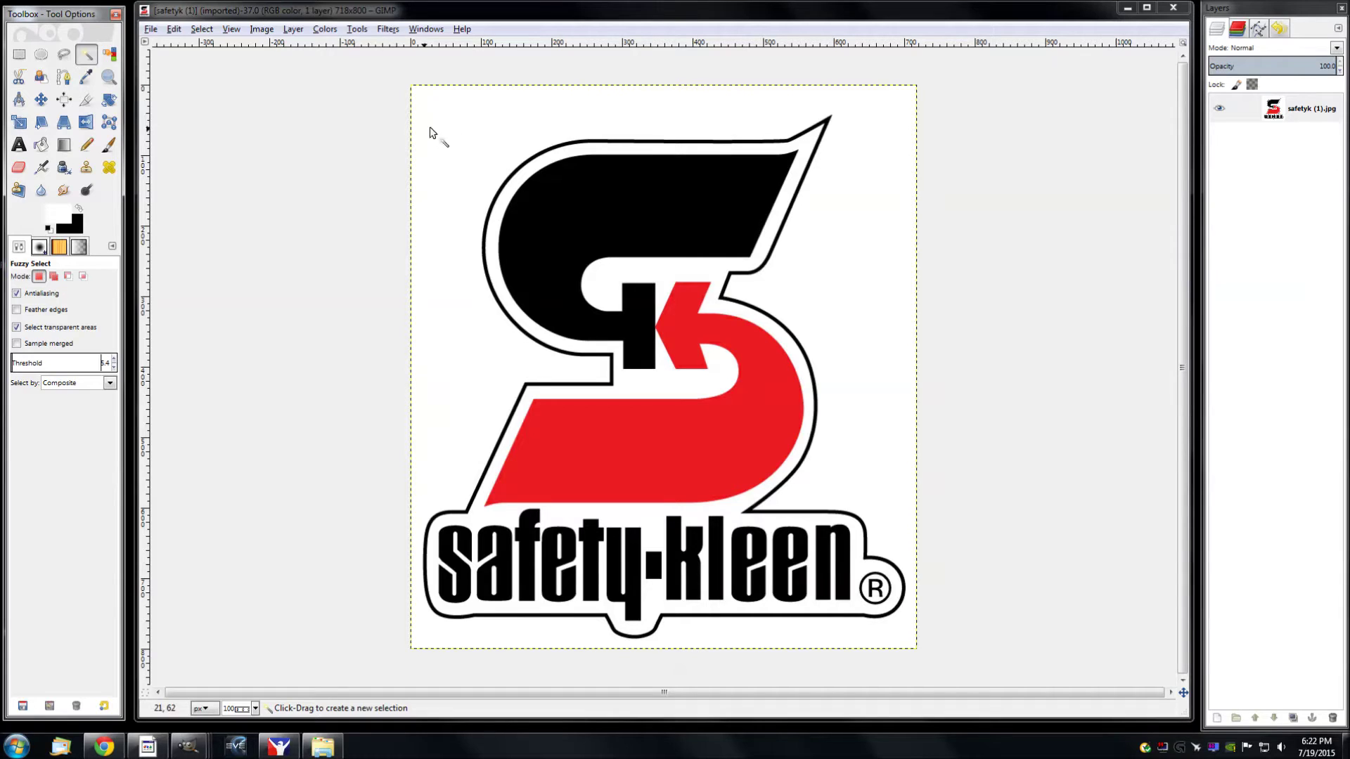
{"action": "left_click", "coordinate": [468, 138]}
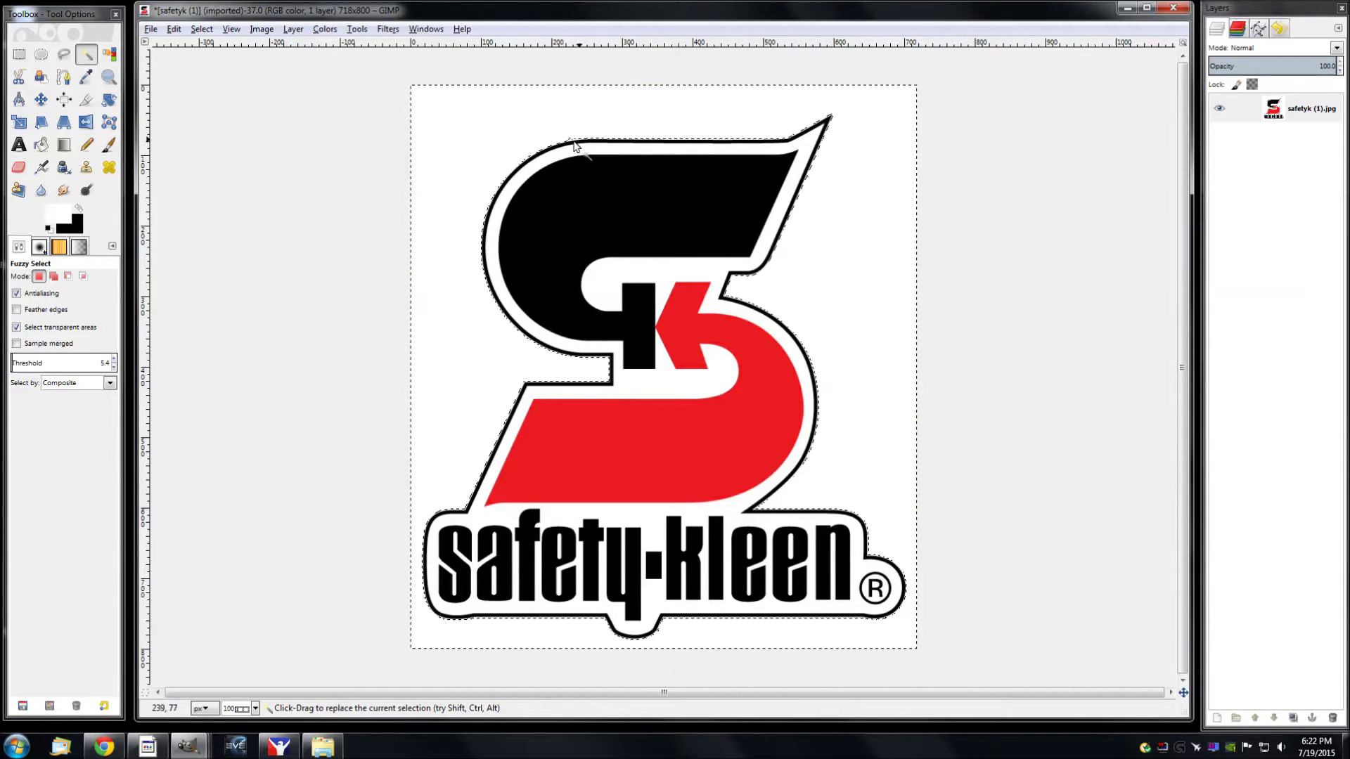
{"action": "scroll", "coordinate": [588, 144], "scroll_direction": "up", "scroll_amount": 3}
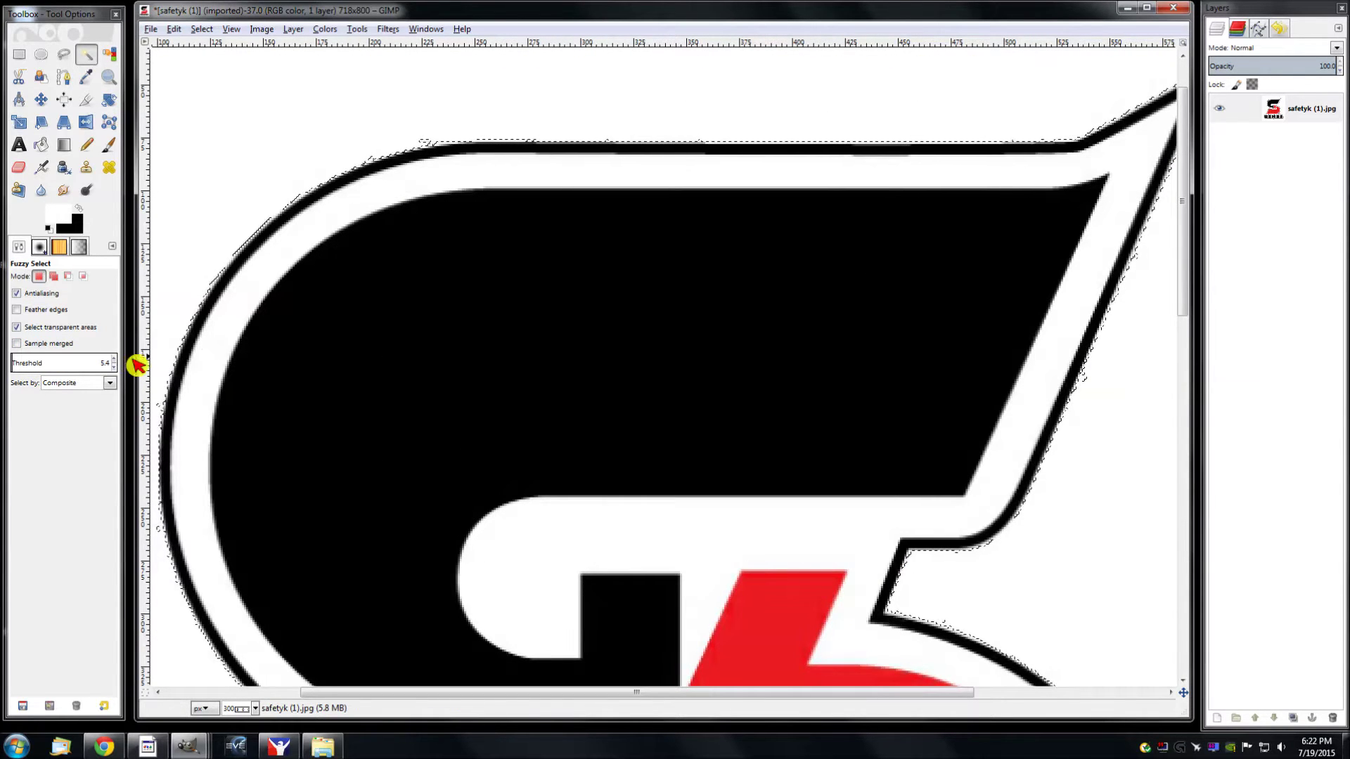
{"action": "scroll", "coordinate": [399, 340], "scroll_direction": "down", "scroll_amount": 3}
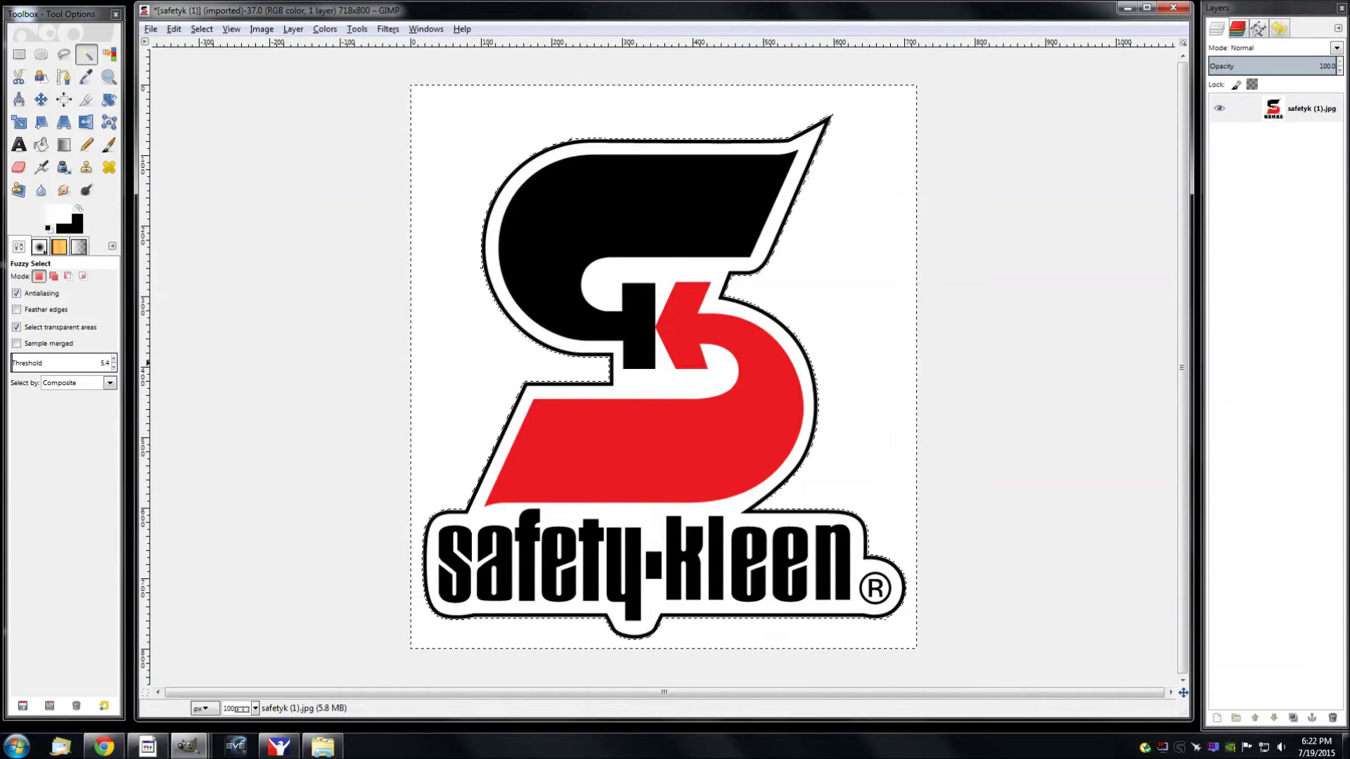
Reselect the white background with the Fuzzy Select threshold at 120.3 and inspect the selection along the black outline
{"action": "left_click", "coordinate": [57, 365]}
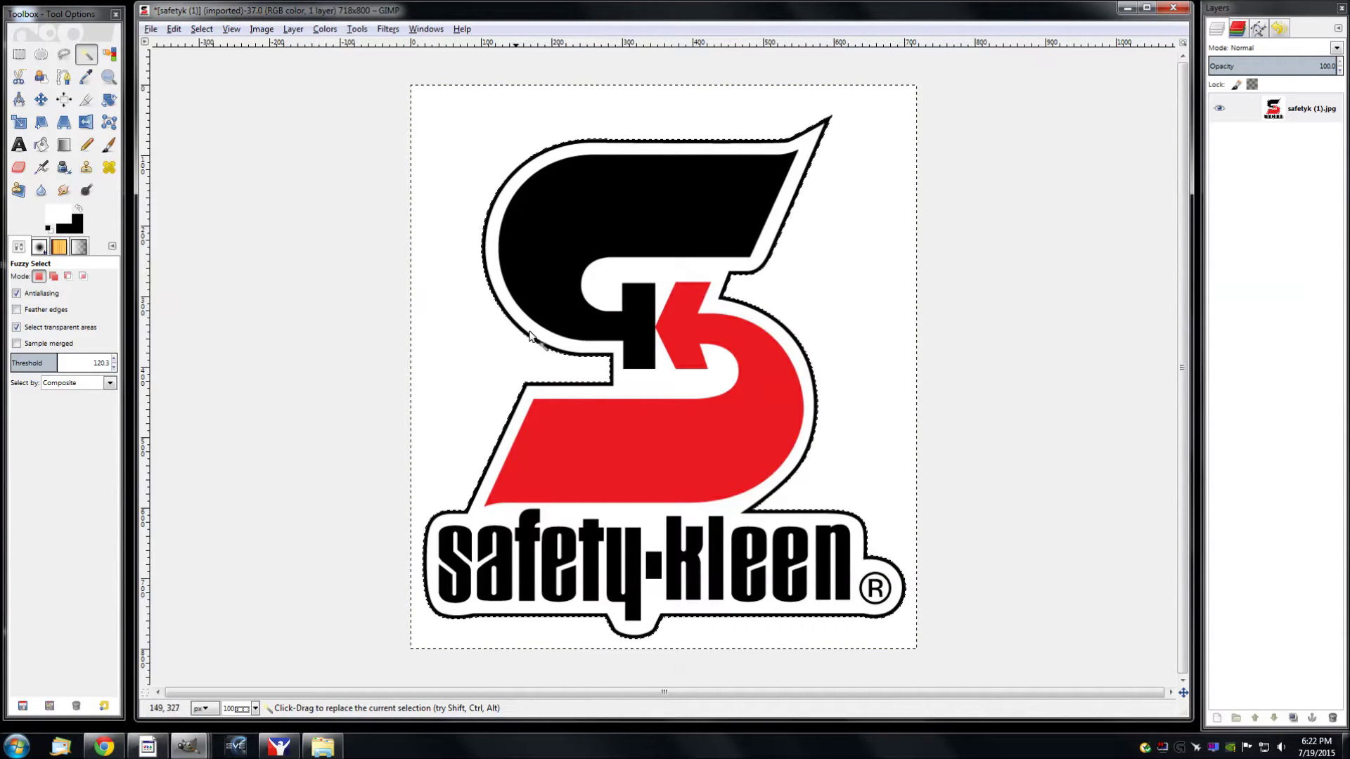
{"action": "scroll", "coordinate": [629, 121], "scroll_direction": "up", "scroll_amount": 3}
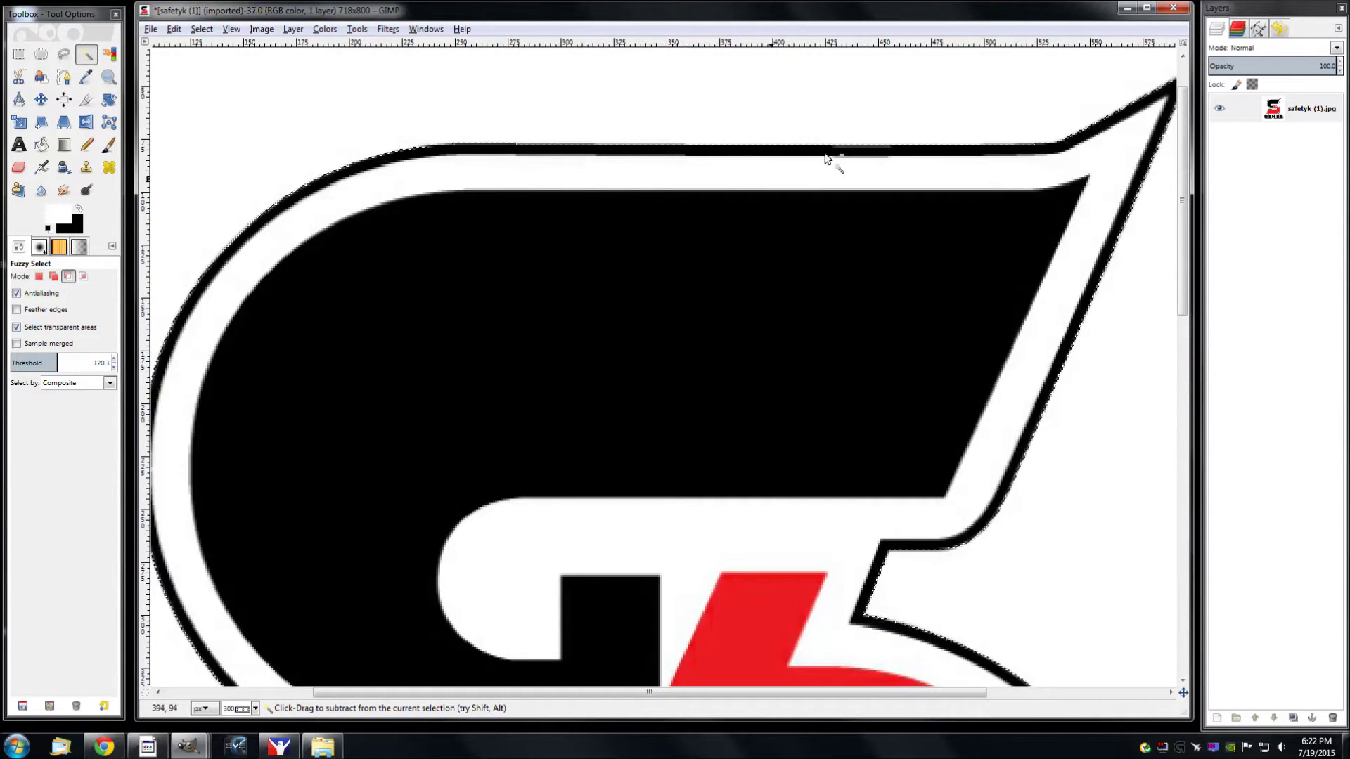
{"action": "scroll", "coordinate": [615, 200], "scroll_direction": "down", "scroll_amount": 1}
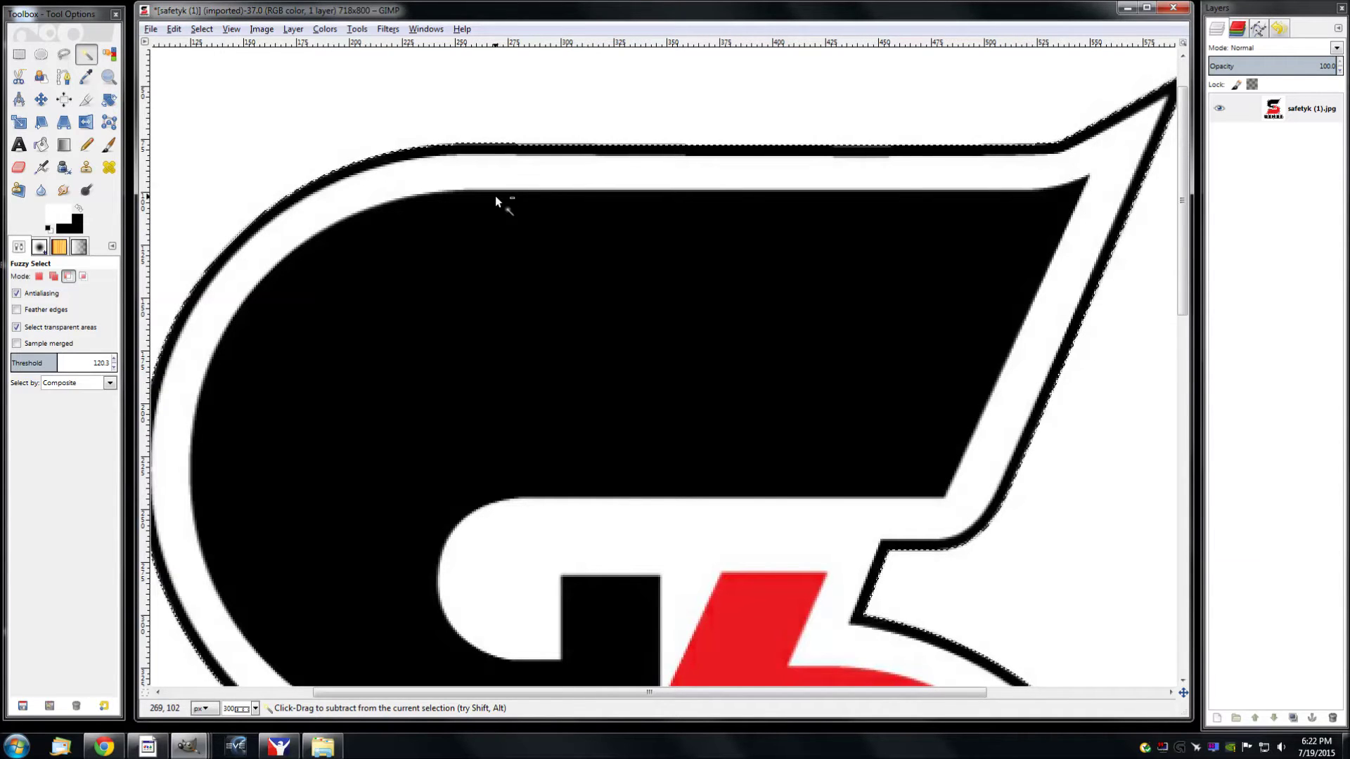
Set the Fuzzy Select threshold to 97.0 and reselect the white background outside the logo's outline
{"action": "left_click", "coordinate": [48, 360]}
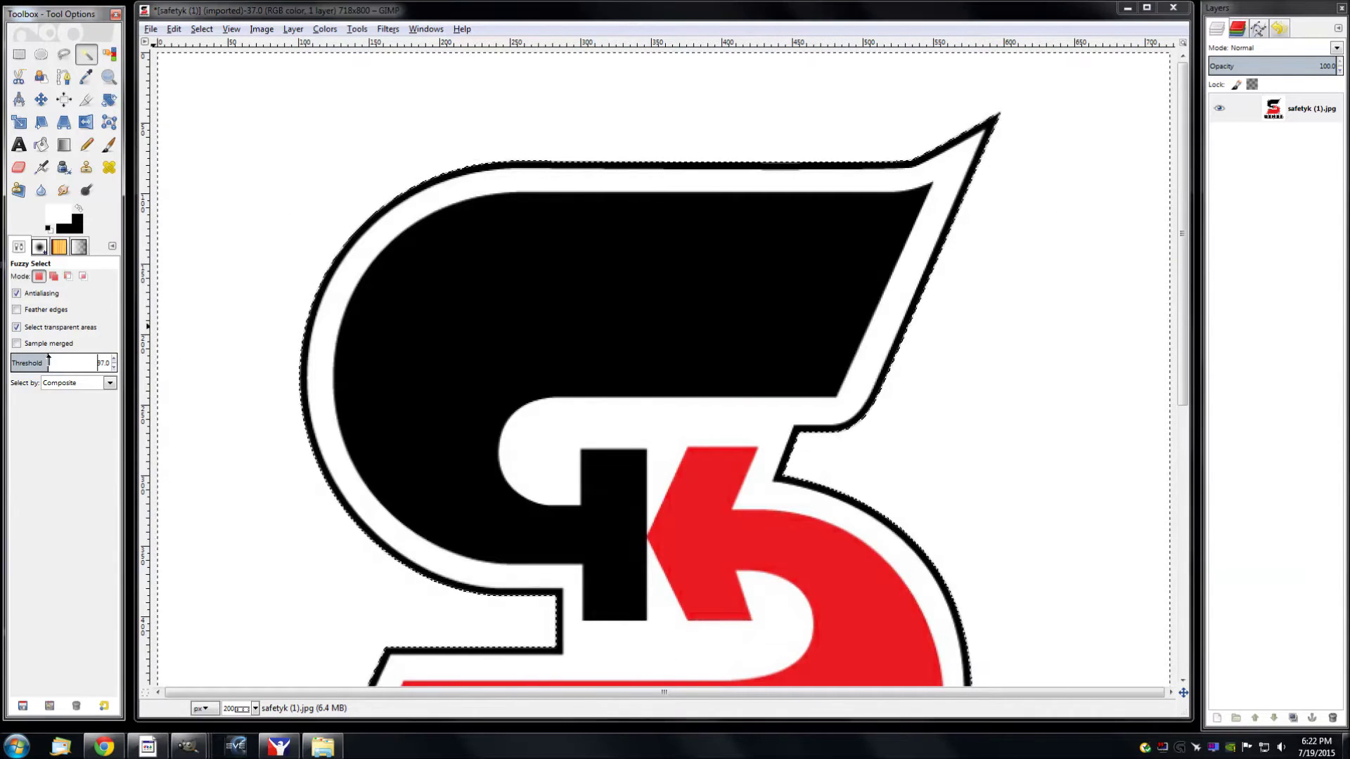
{"action": "left_click", "coordinate": [660, 100]}
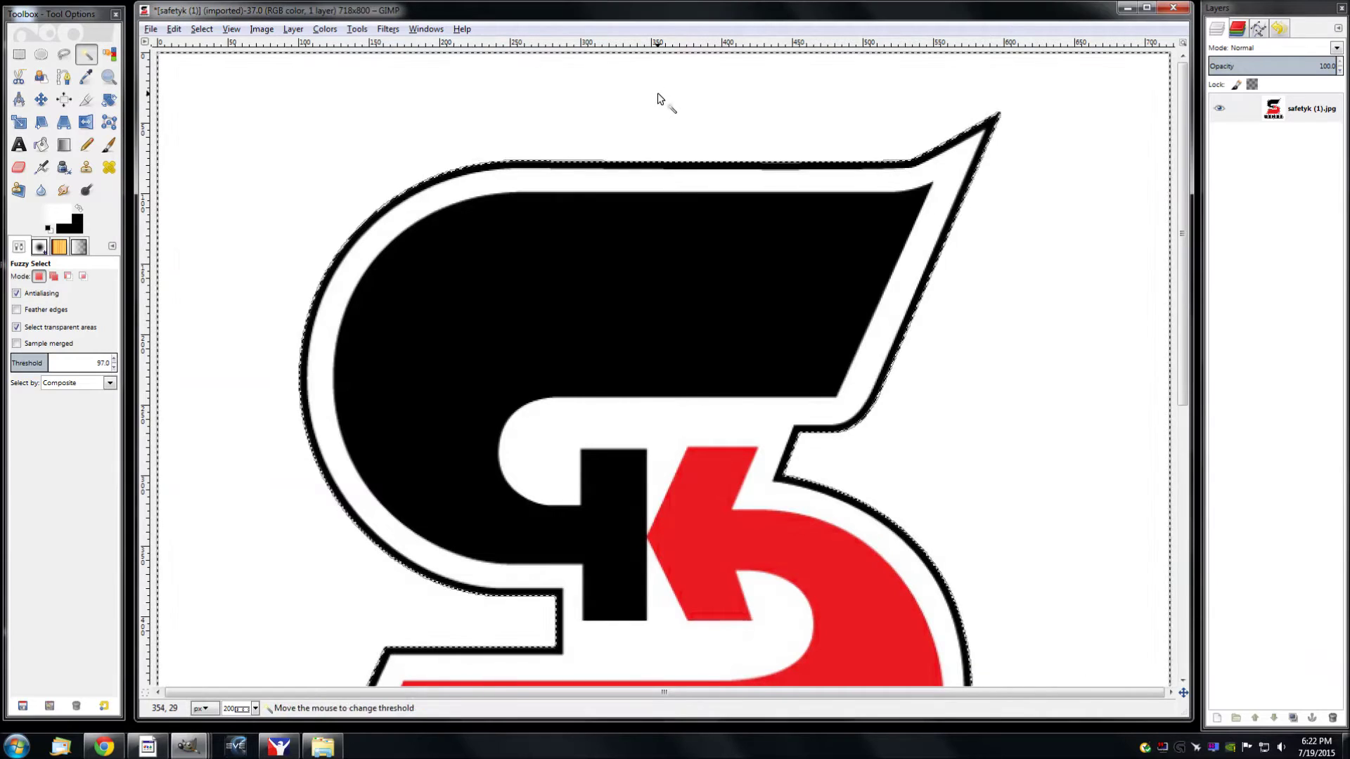
{"action": "scroll", "coordinate": [678, 211], "scroll_direction": "down", "scroll_amount": 5}
{"action": "key", "text": "ctrl"}
{"action": "scroll", "coordinate": [678, 208], "scroll_direction": "down", "scroll_amount": 2}
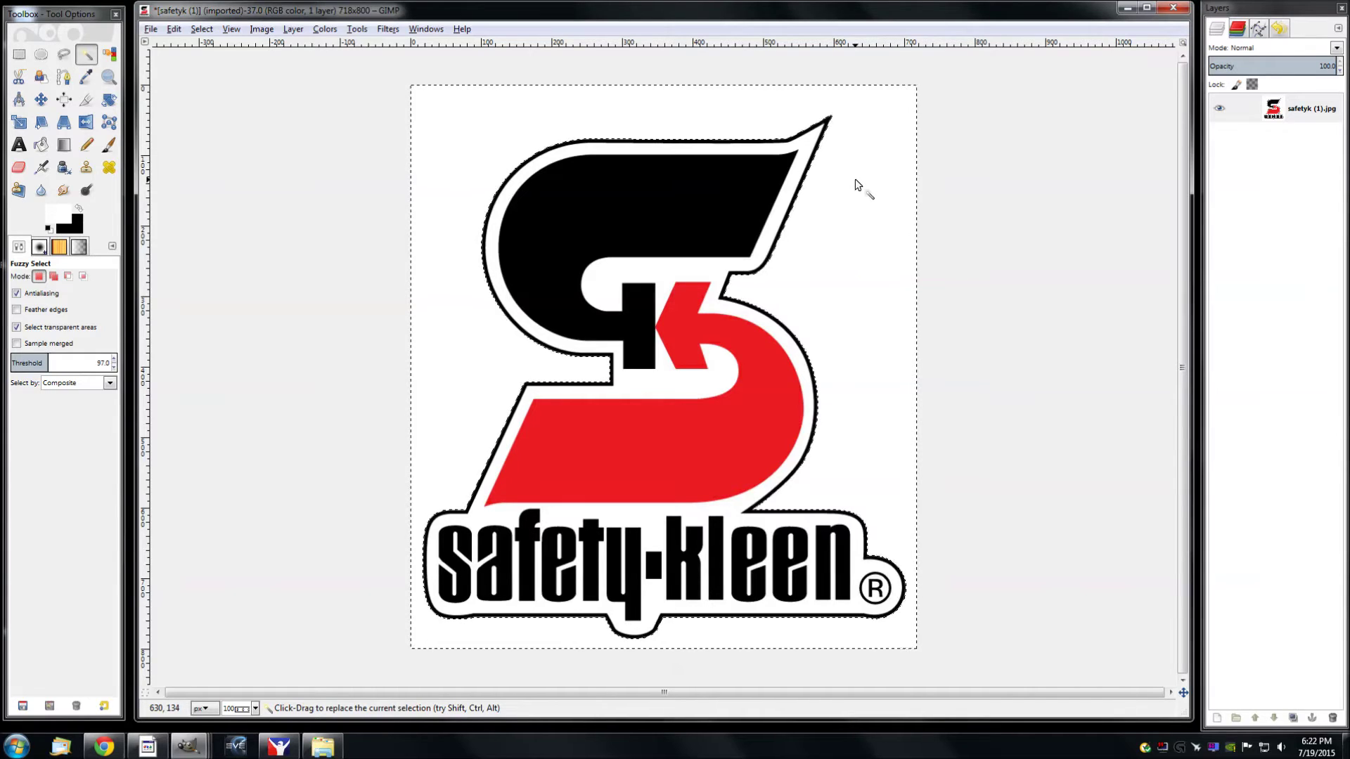
Add an alpha channel to the logo layer, clear the selected white background to transparency and deselect
{"action": "key", "text": "Delete"}
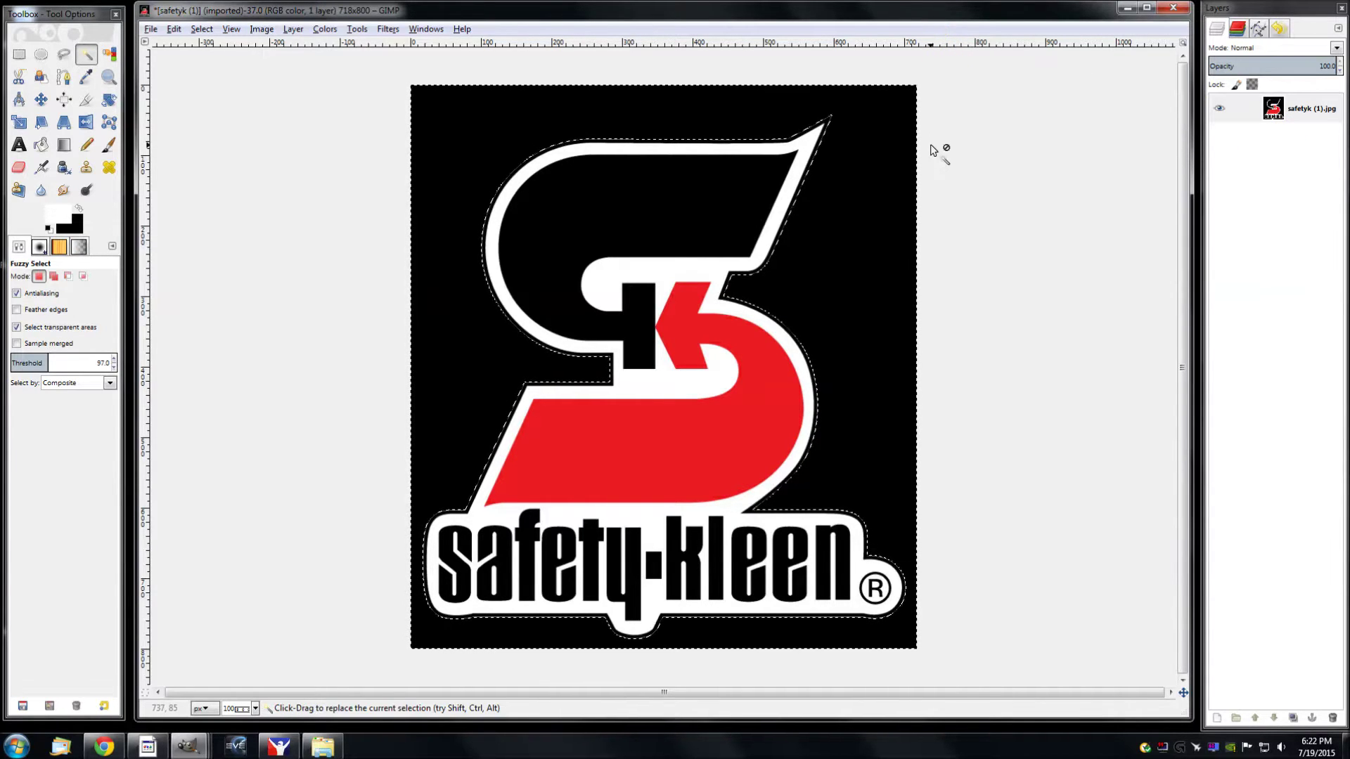
{"action": "key", "text": "ctrl+comma"}
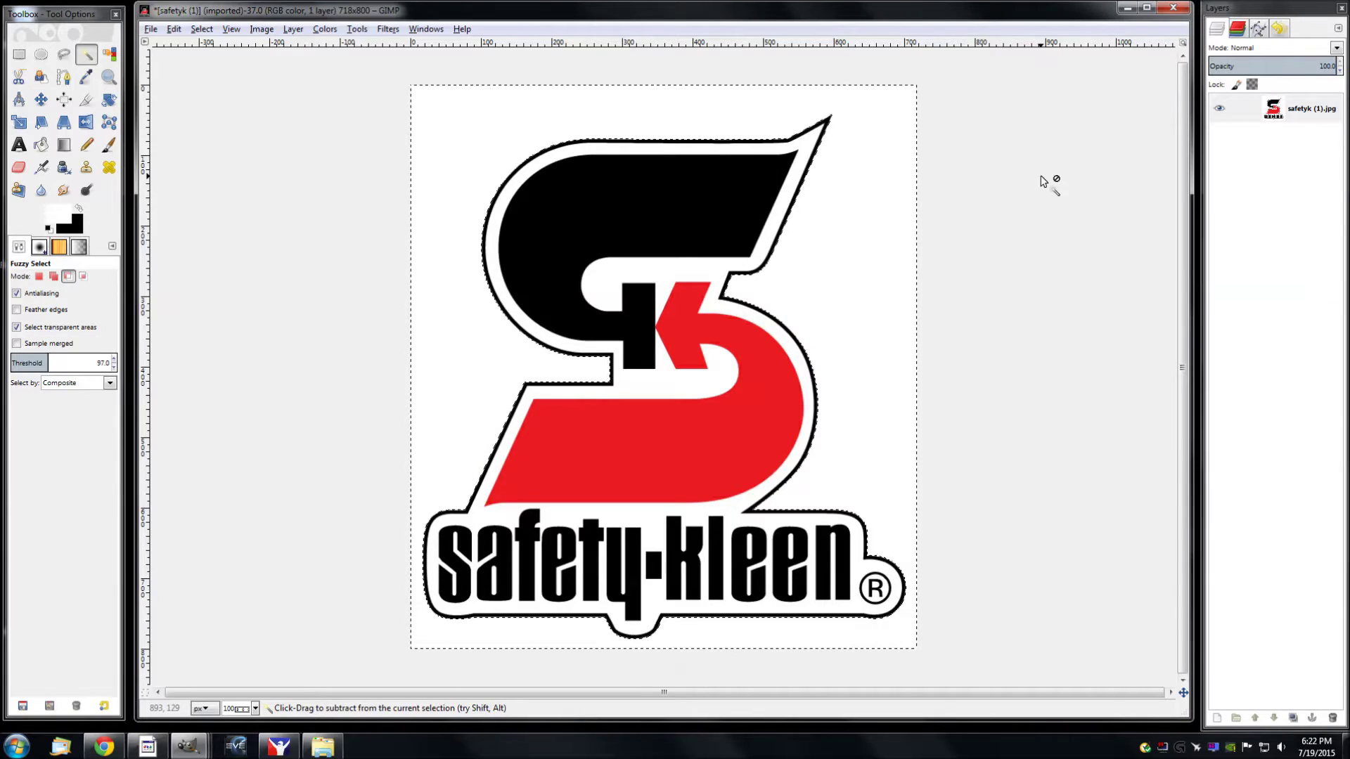
{"action": "left_click", "coordinate": [1304, 112]}
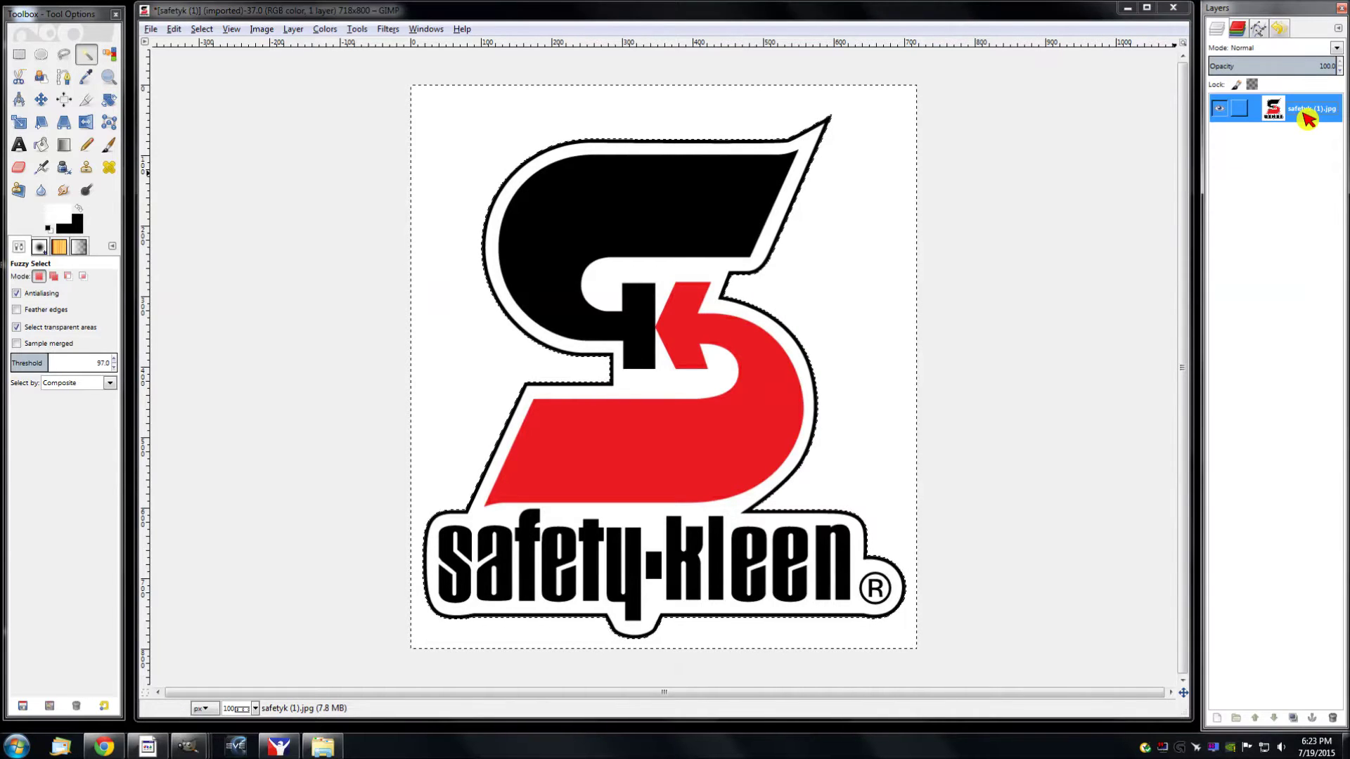
{"action": "right_click", "coordinate": [1305, 117]}
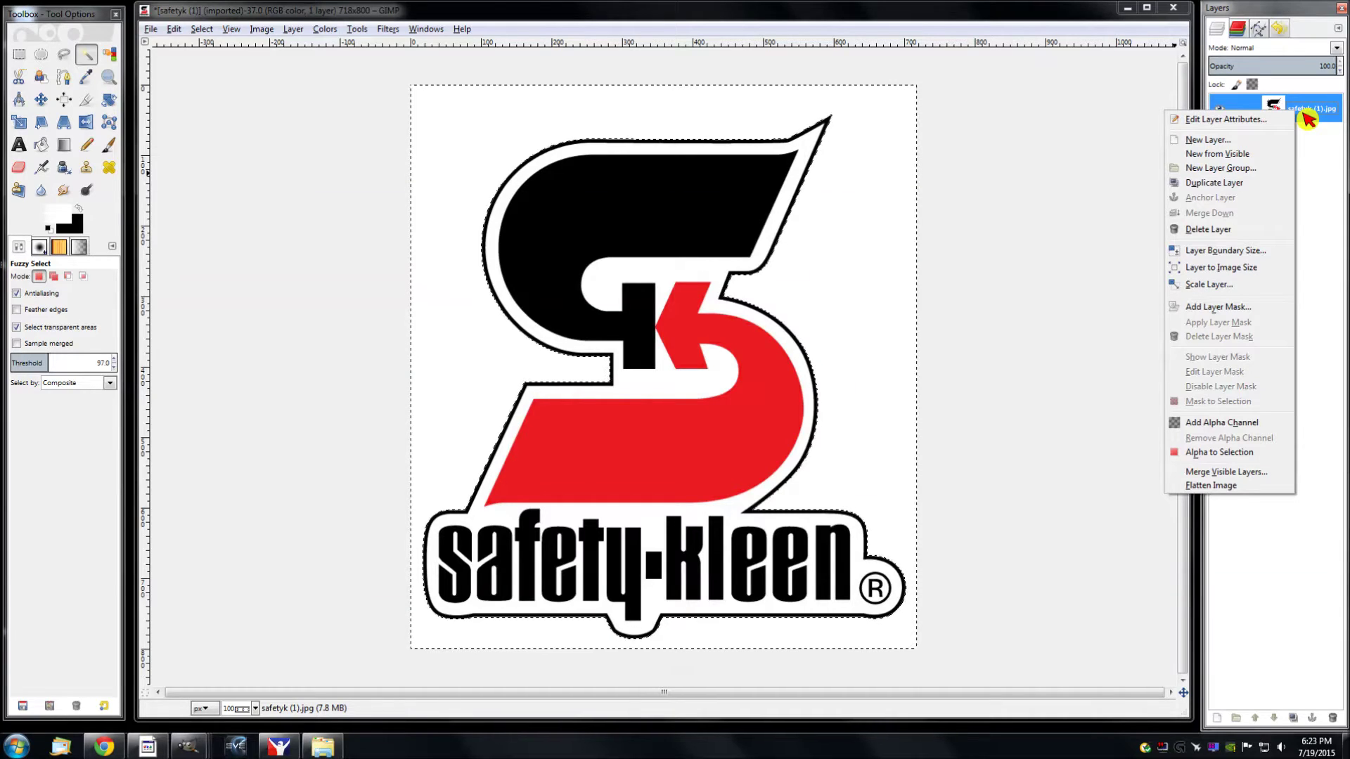
{"action": "left_click", "coordinate": [1251, 424]}
{"action": "left_click", "coordinate": [930, 45]}
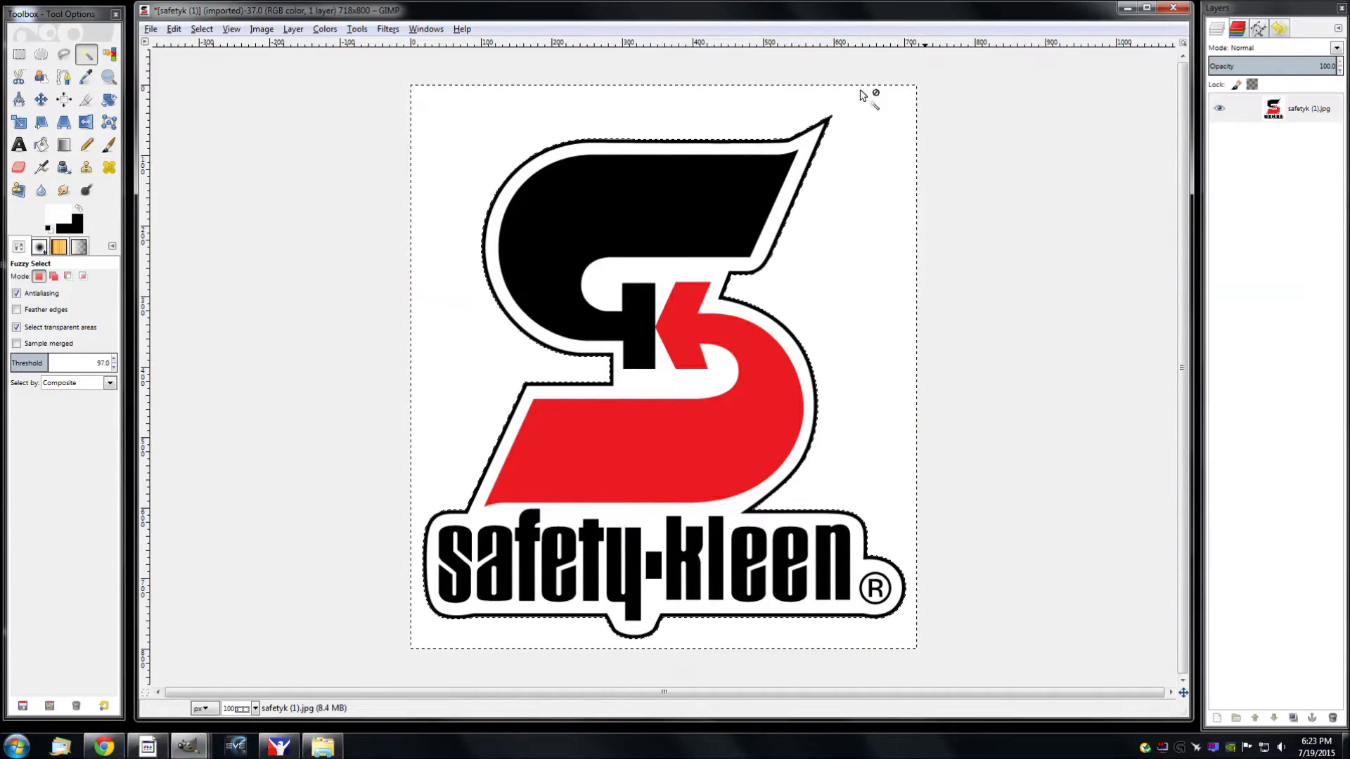
{"action": "key", "text": "Delete"}
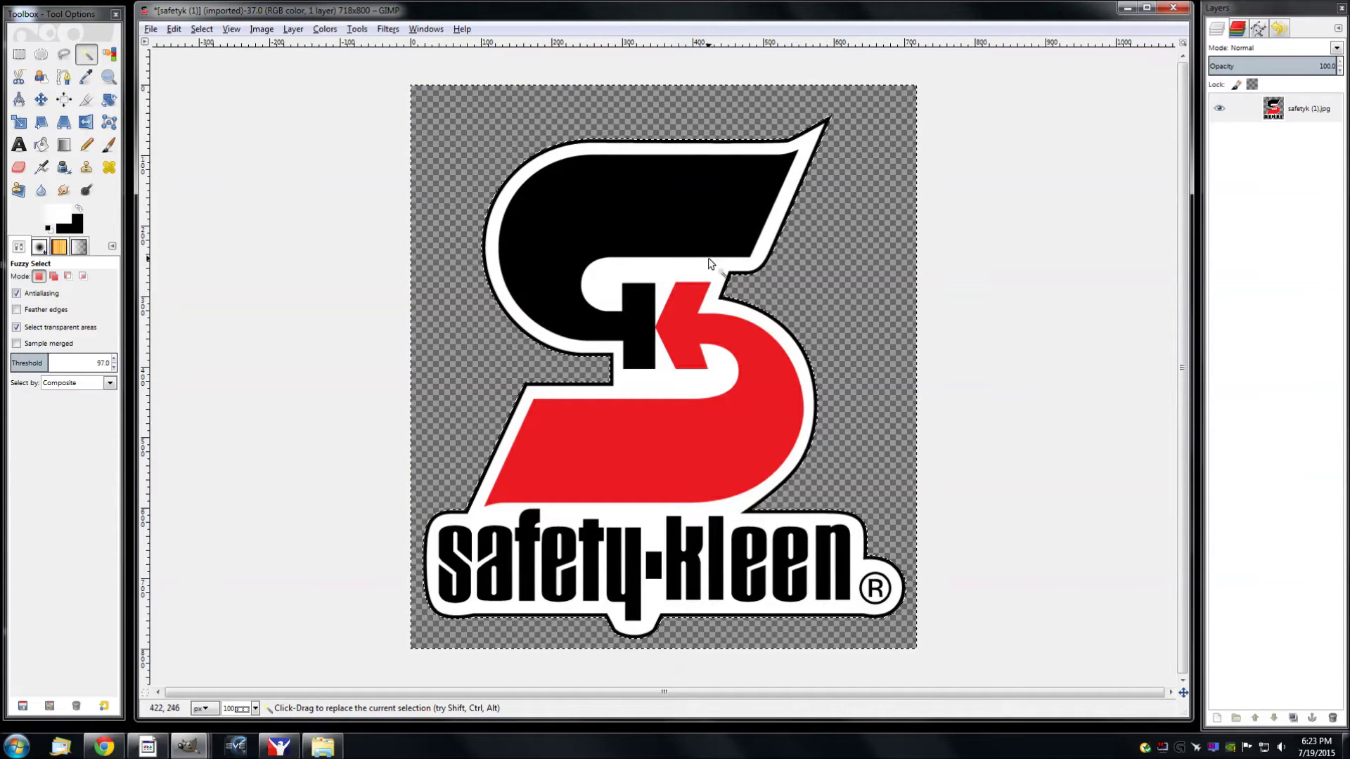
{"action": "key", "text": "ctrl+shift+a"}
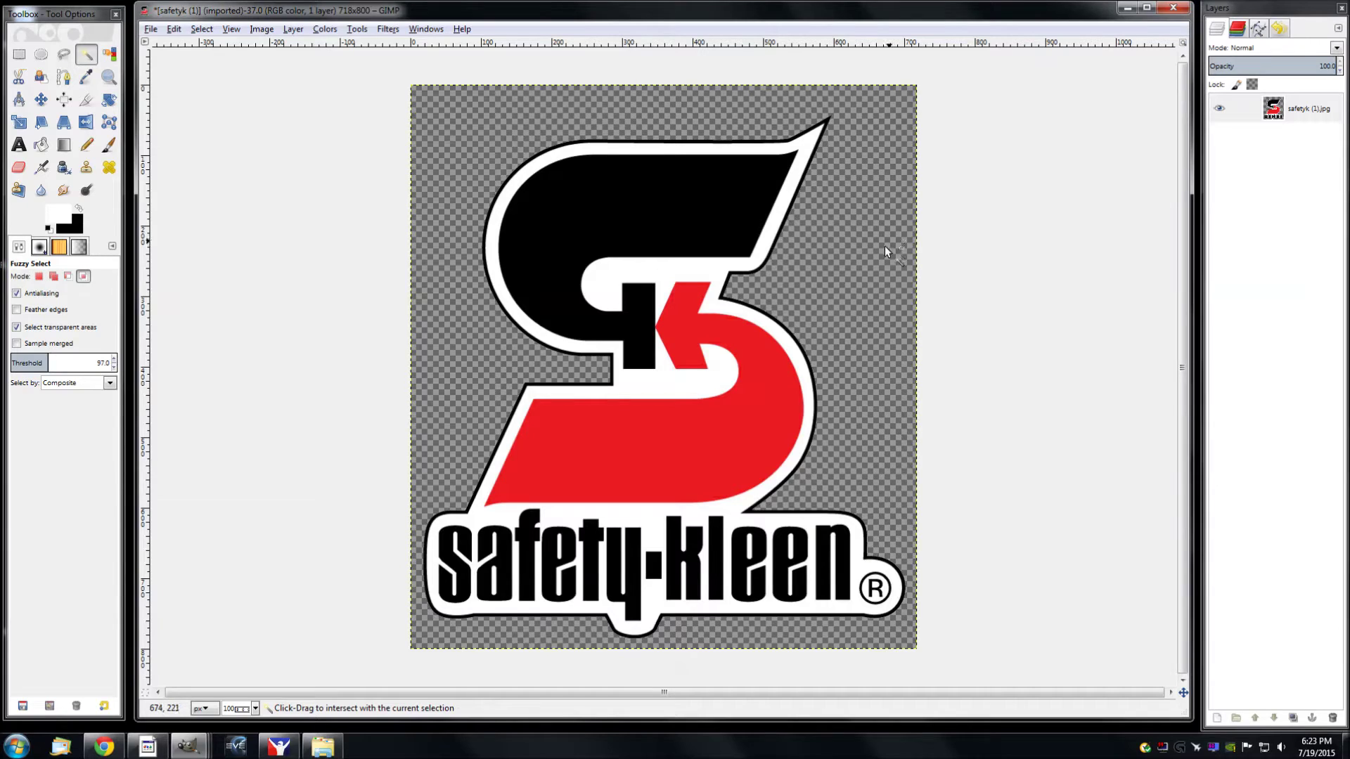
Duplicate the logo layer twice and hide the two lower logo layers, leaving only the uppermost copy showing
{"action": "right_click", "coordinate": [1290, 110]}
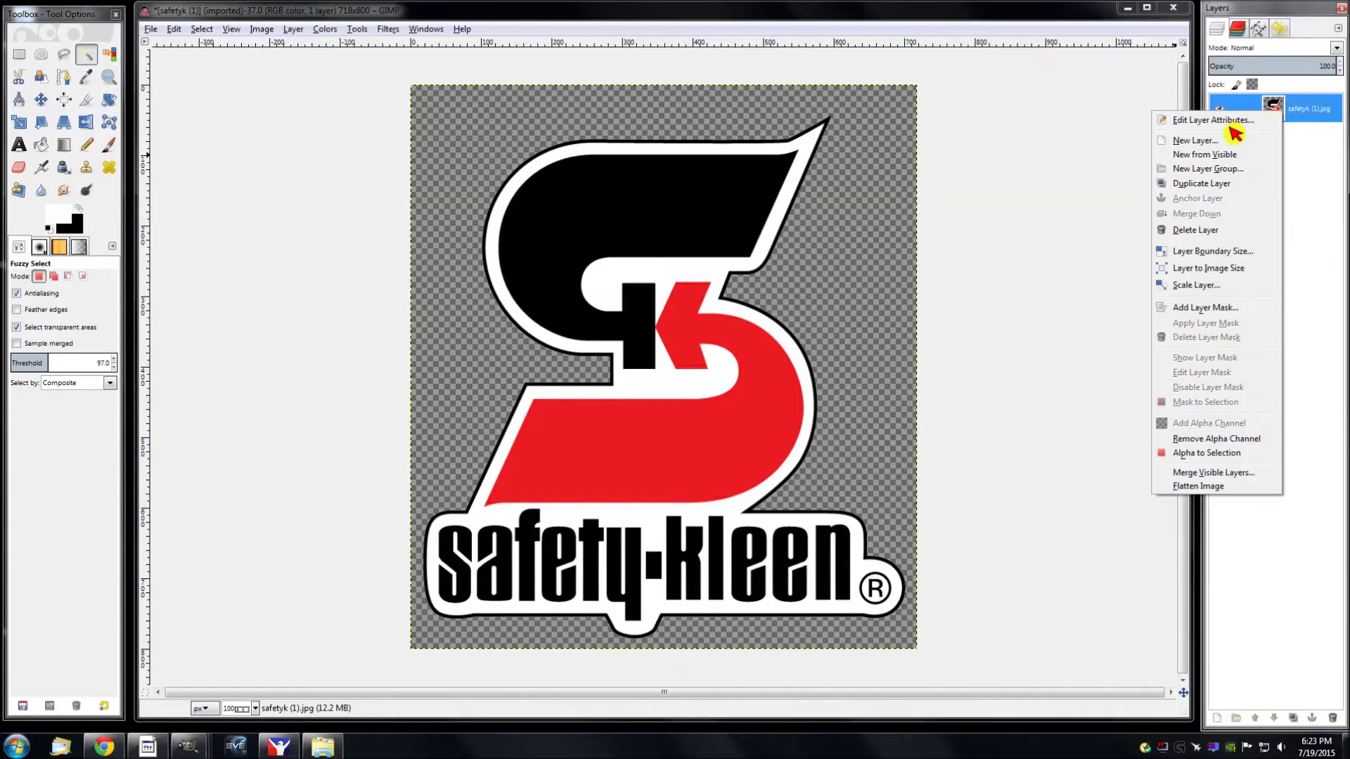
{"action": "left_click", "coordinate": [1216, 183]}
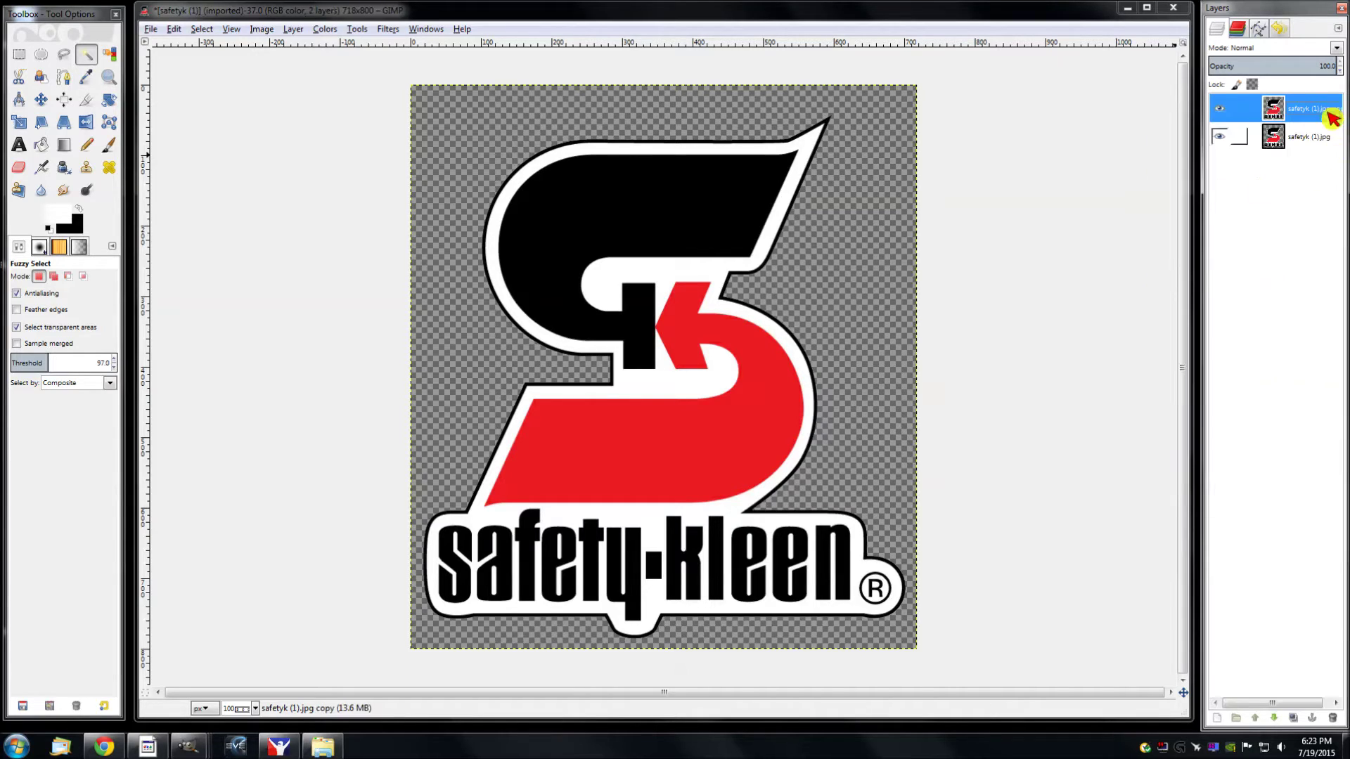
{"action": "right_click", "coordinate": [1299, 107]}
{"action": "left_click", "coordinate": [1249, 175]}
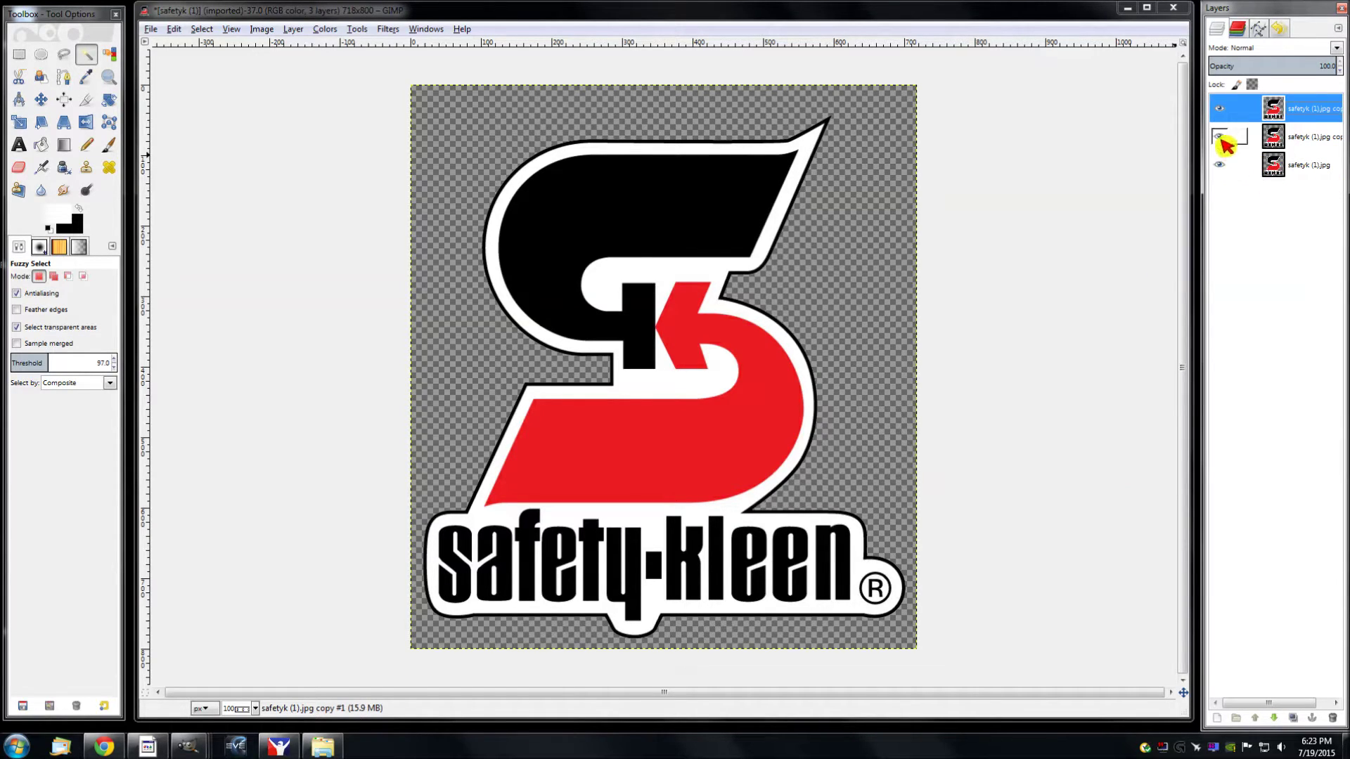
{"action": "left_click", "coordinate": [1221, 163]}
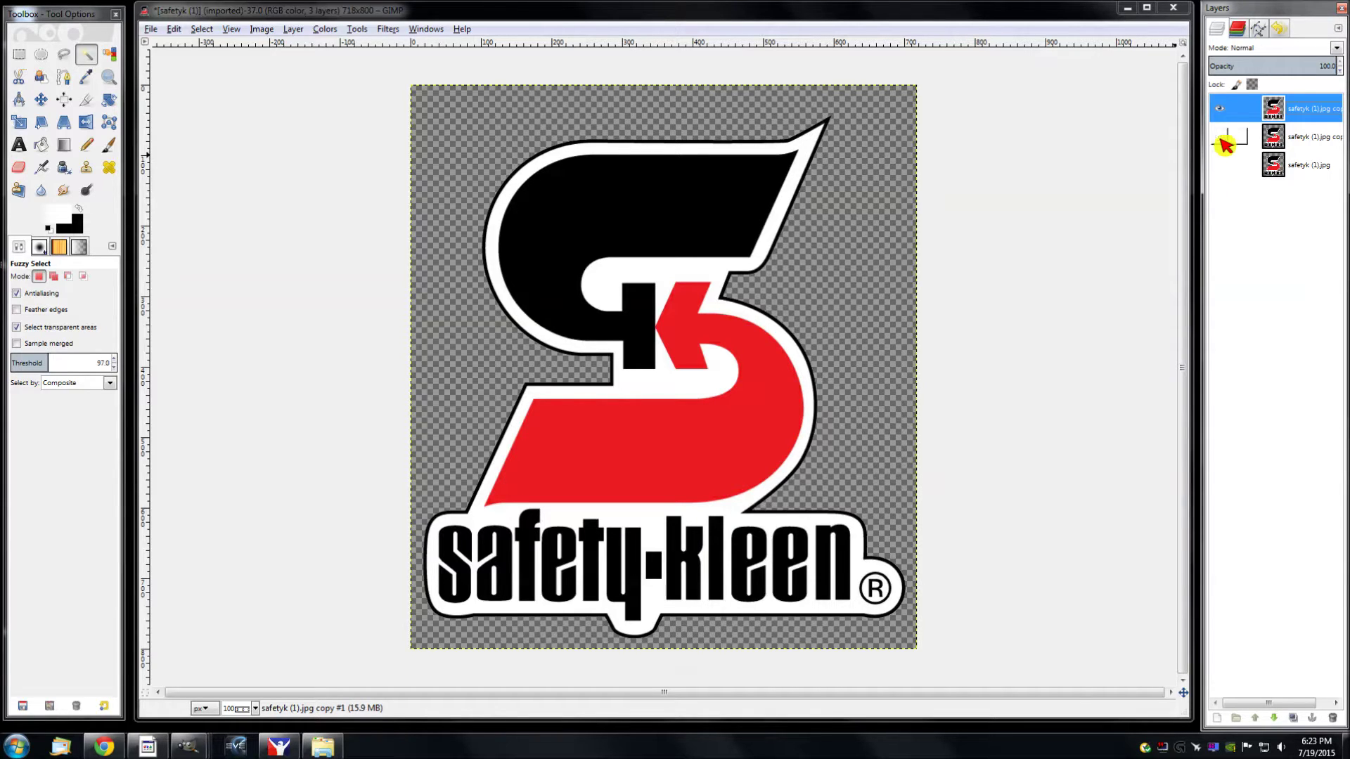
Create a new 718 × 800 px layer filled with transparency directly beneath the visible logo copy
{"action": "right_click", "coordinate": [1301, 137]}
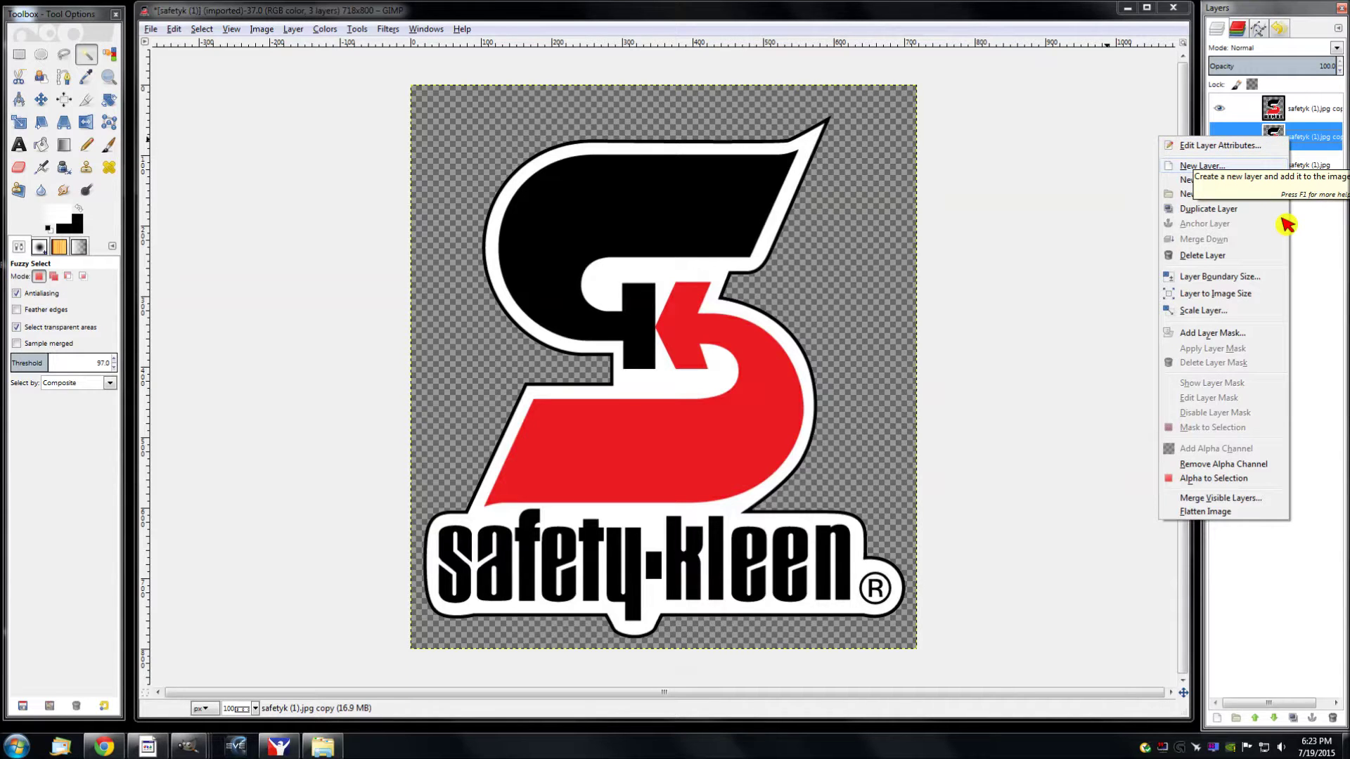
{"action": "left_click", "coordinate": [1313, 194]}
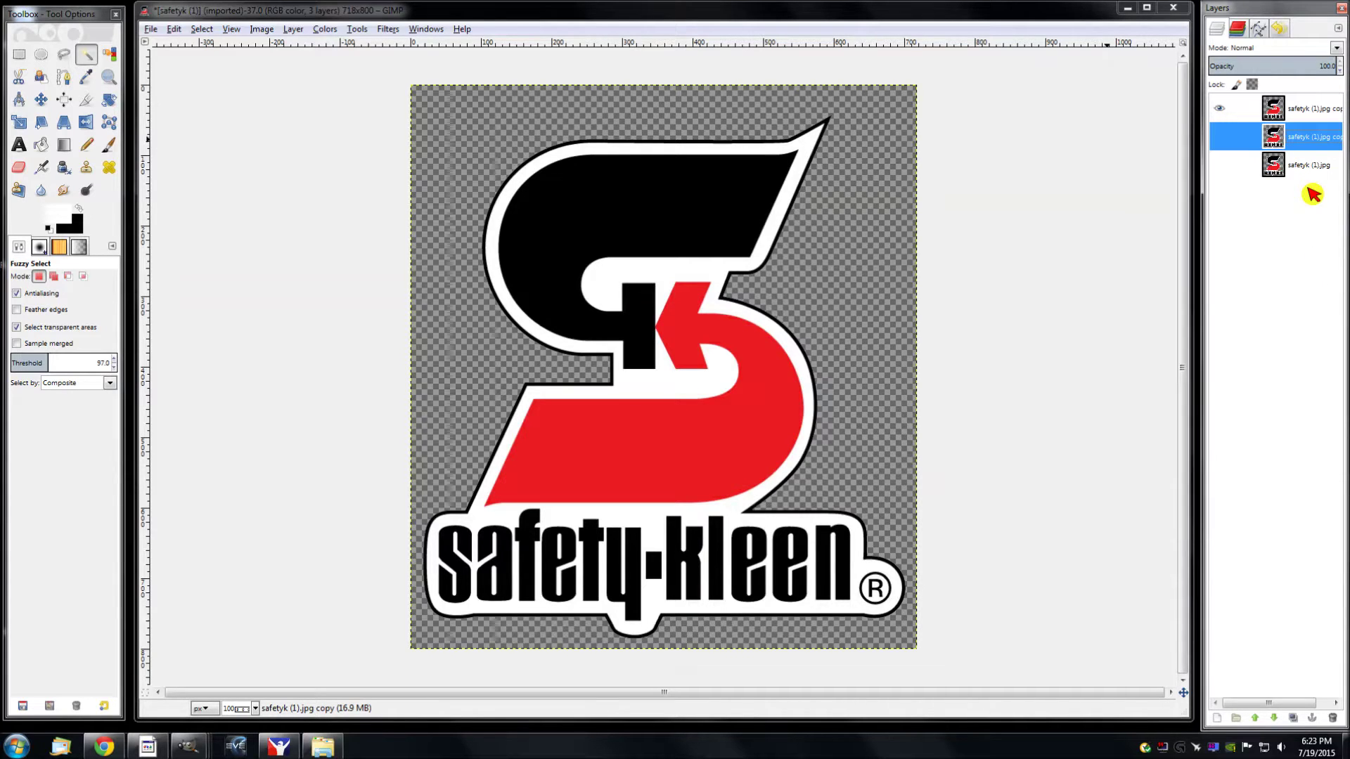
{"action": "right_click", "coordinate": [1296, 144]}
{"action": "left_click", "coordinate": [1243, 171]}
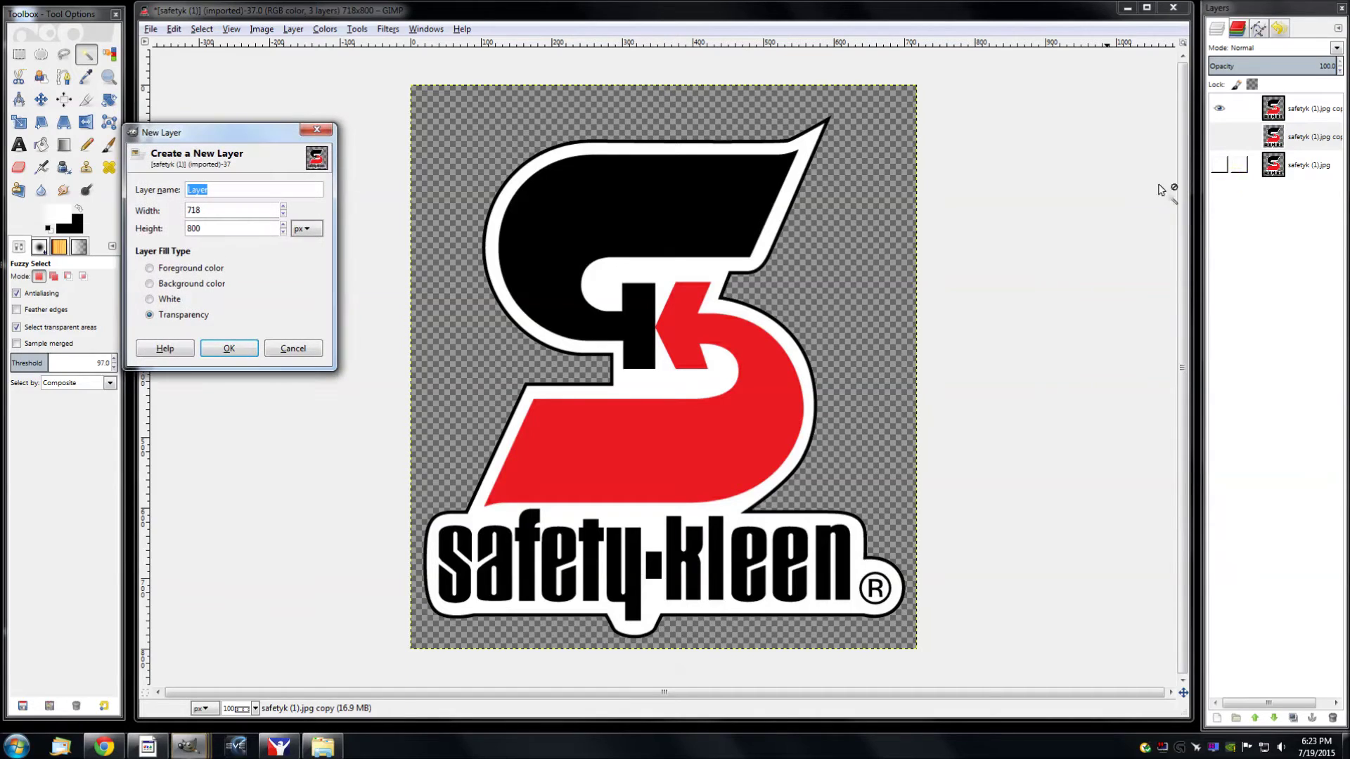
{"action": "left_click", "coordinate": [223, 346]}
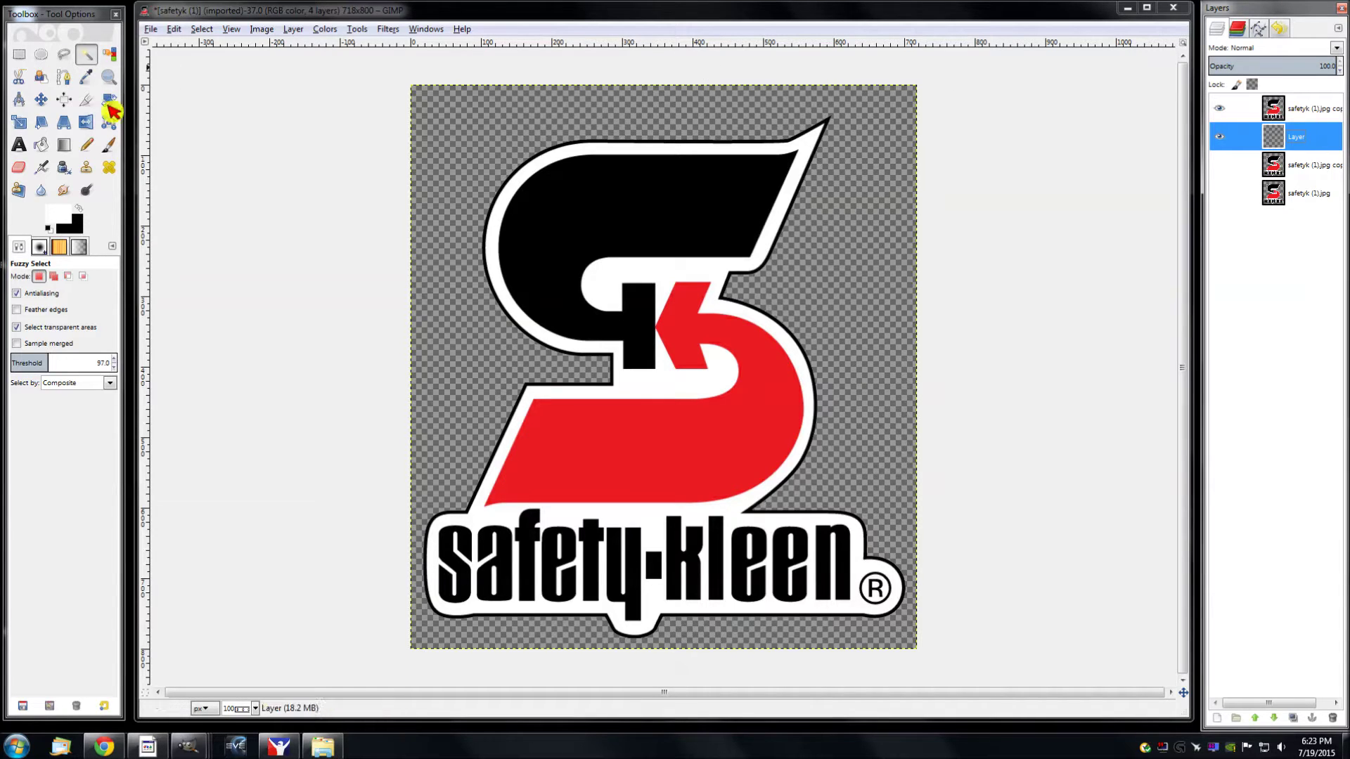
Convert the uppermost logo copy's alpha to a selection and make the empty layer beneath it active
{"action": "left_click", "coordinate": [1302, 109]}
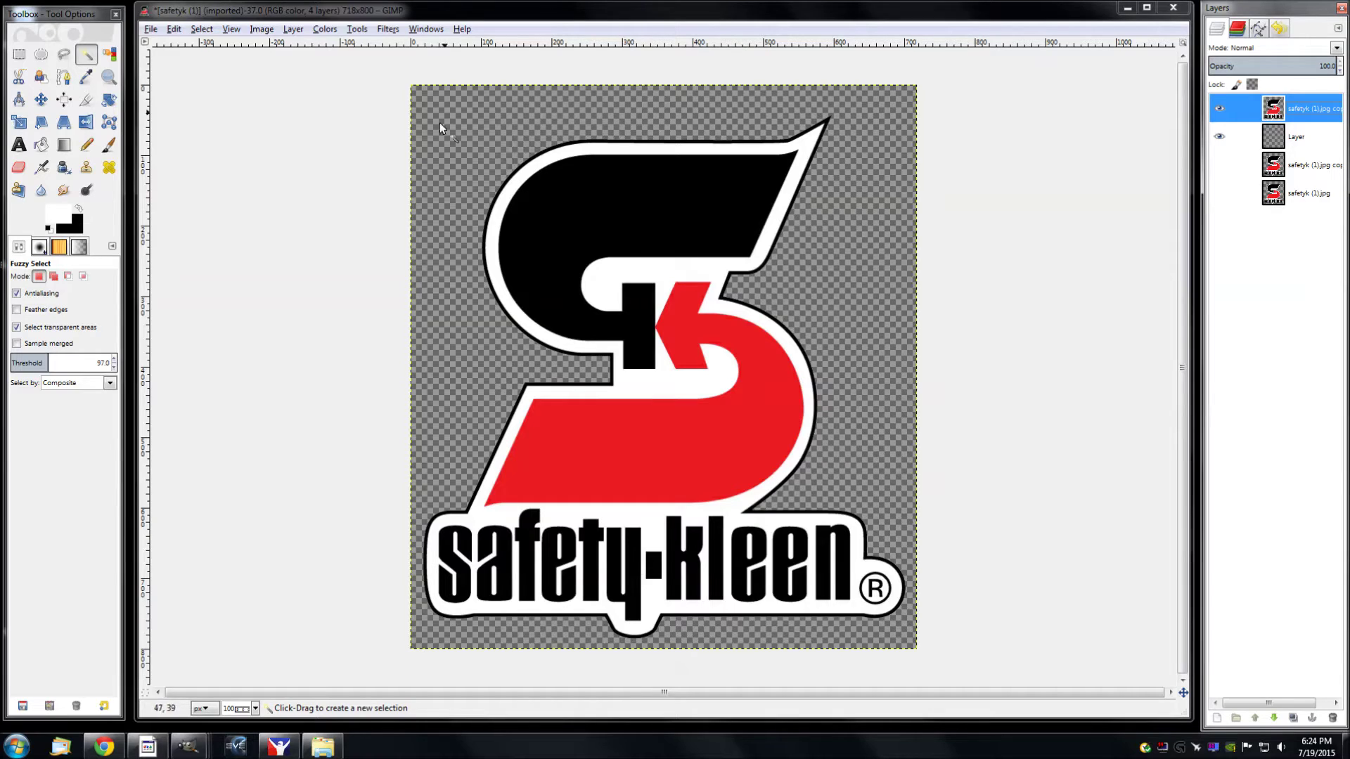
{"action": "right_click", "coordinate": [1328, 110]}
{"action": "left_click", "coordinate": [1310, 110]}
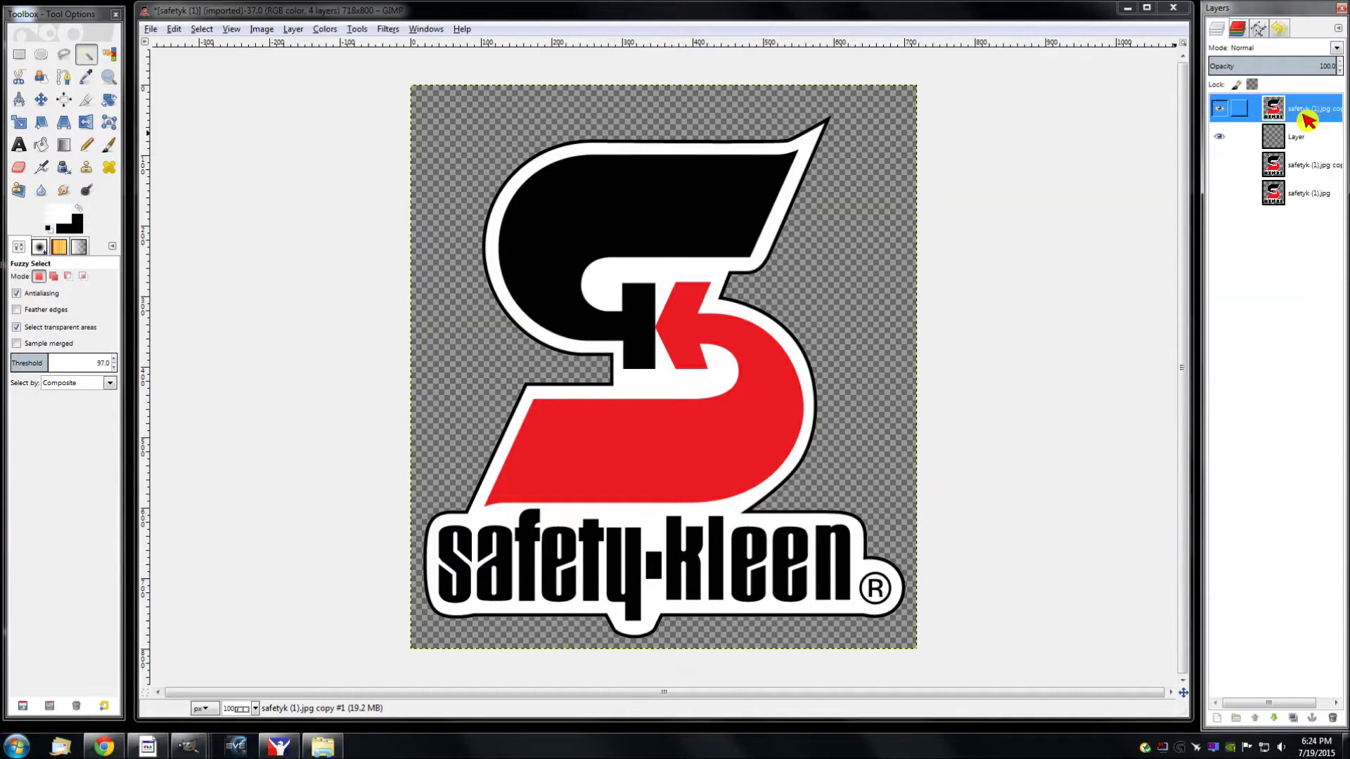
{"action": "right_click", "coordinate": [1307, 121]}
{"action": "left_click", "coordinate": [1254, 458]}
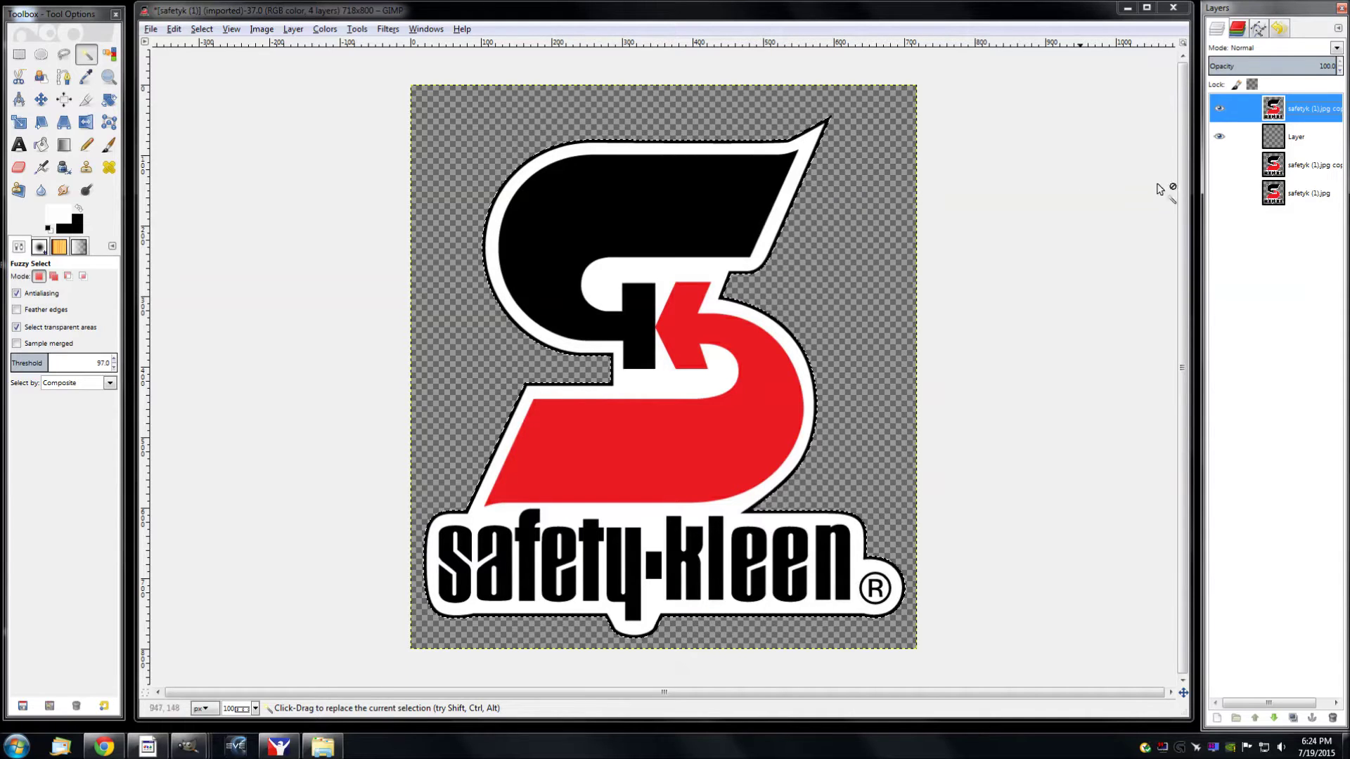
{"action": "left_click", "coordinate": [1310, 140]}
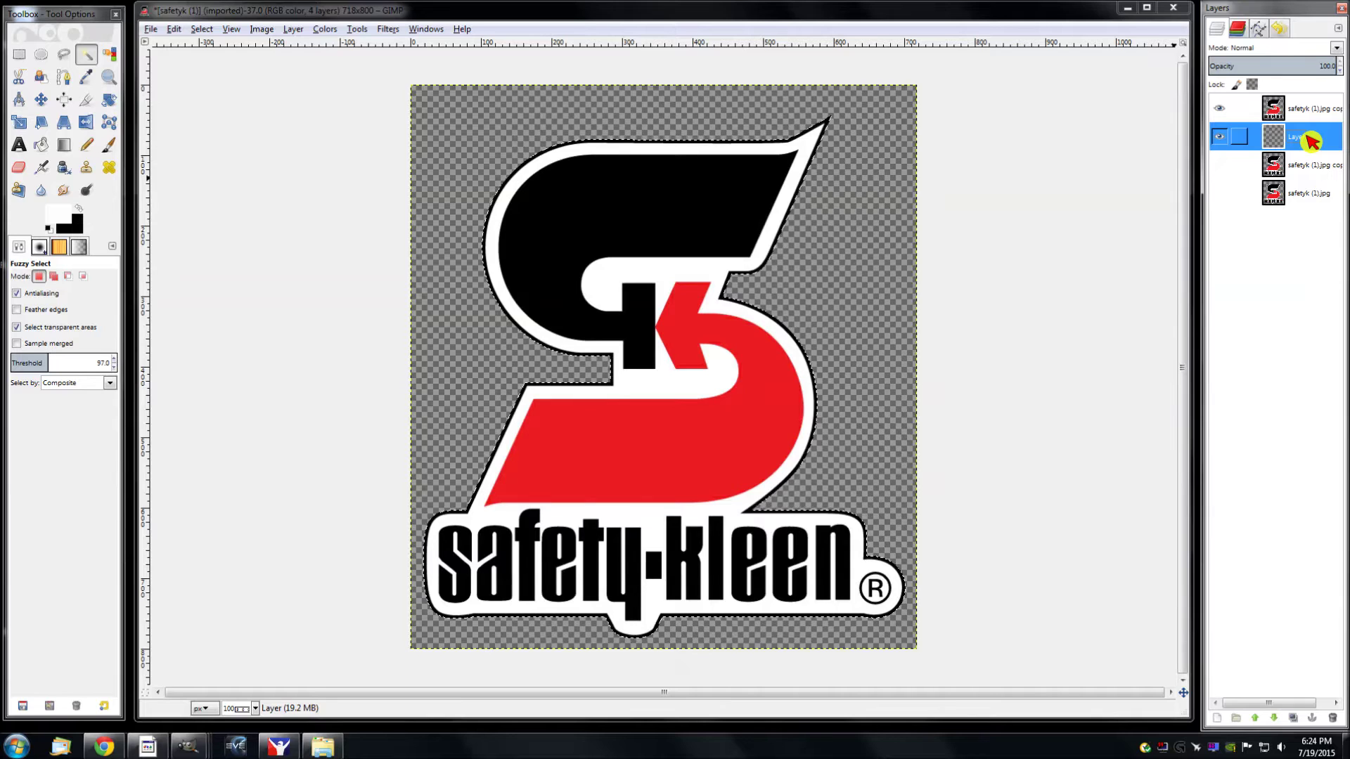
Try growing the logo-shaped selection by 12 px, and undo the growth
{"action": "left_click", "coordinate": [200, 29]}
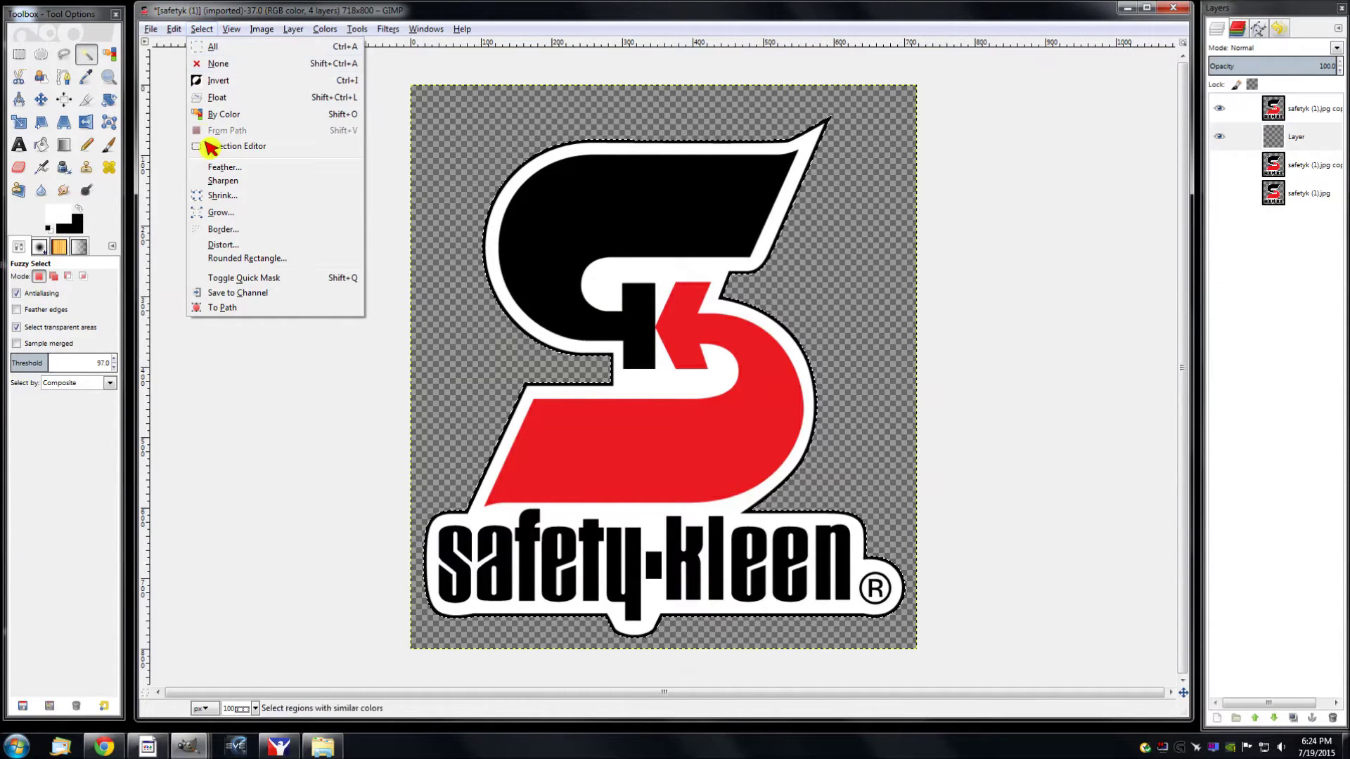
{"action": "left_click", "coordinate": [227, 213]}
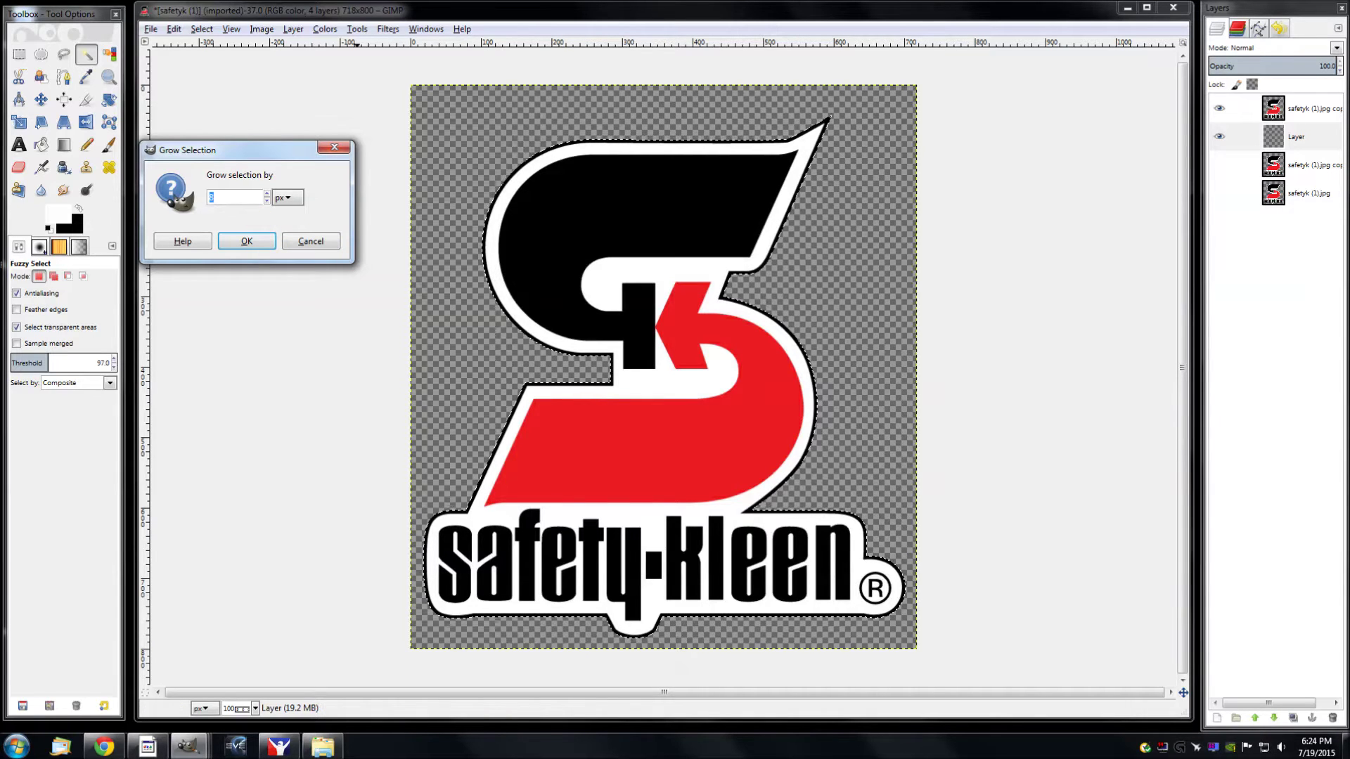
{"action": "type", "text": "0"}
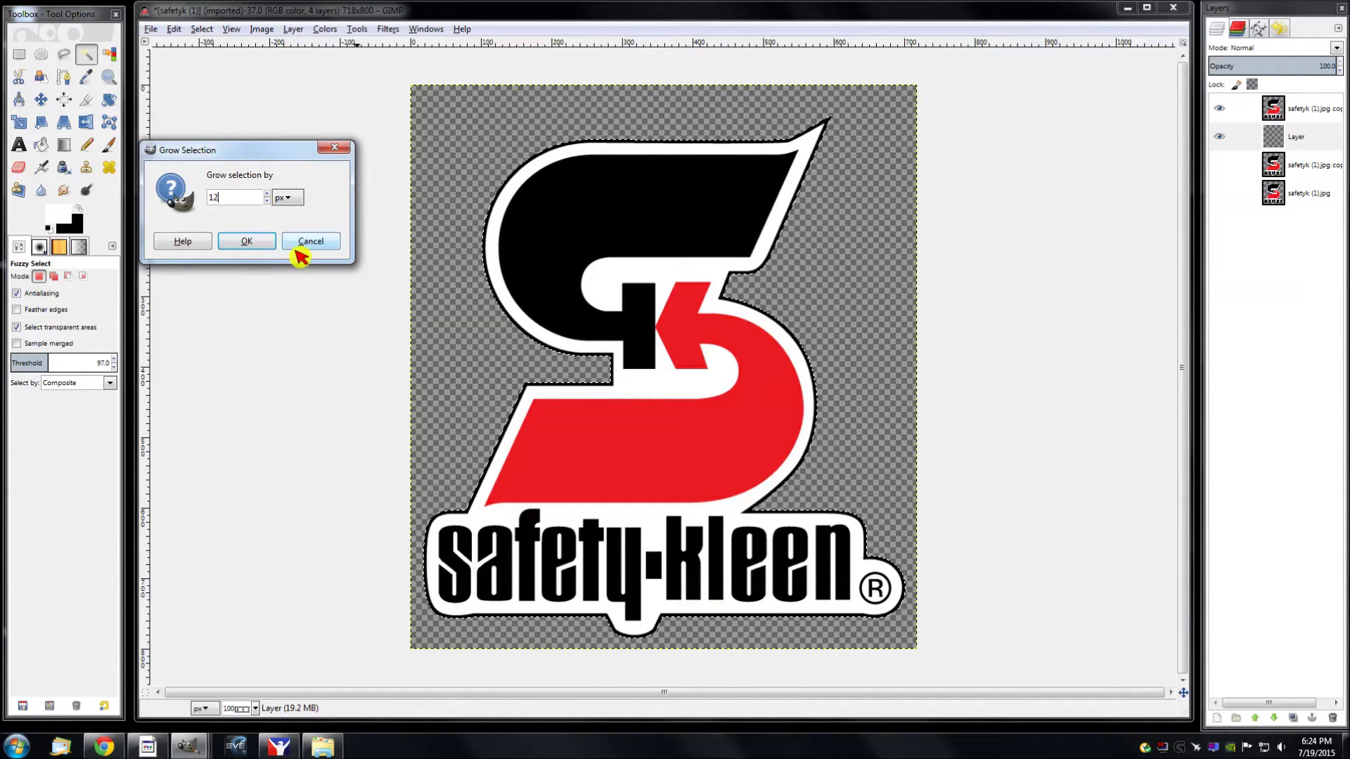
{"action": "left_click", "coordinate": [250, 241]}
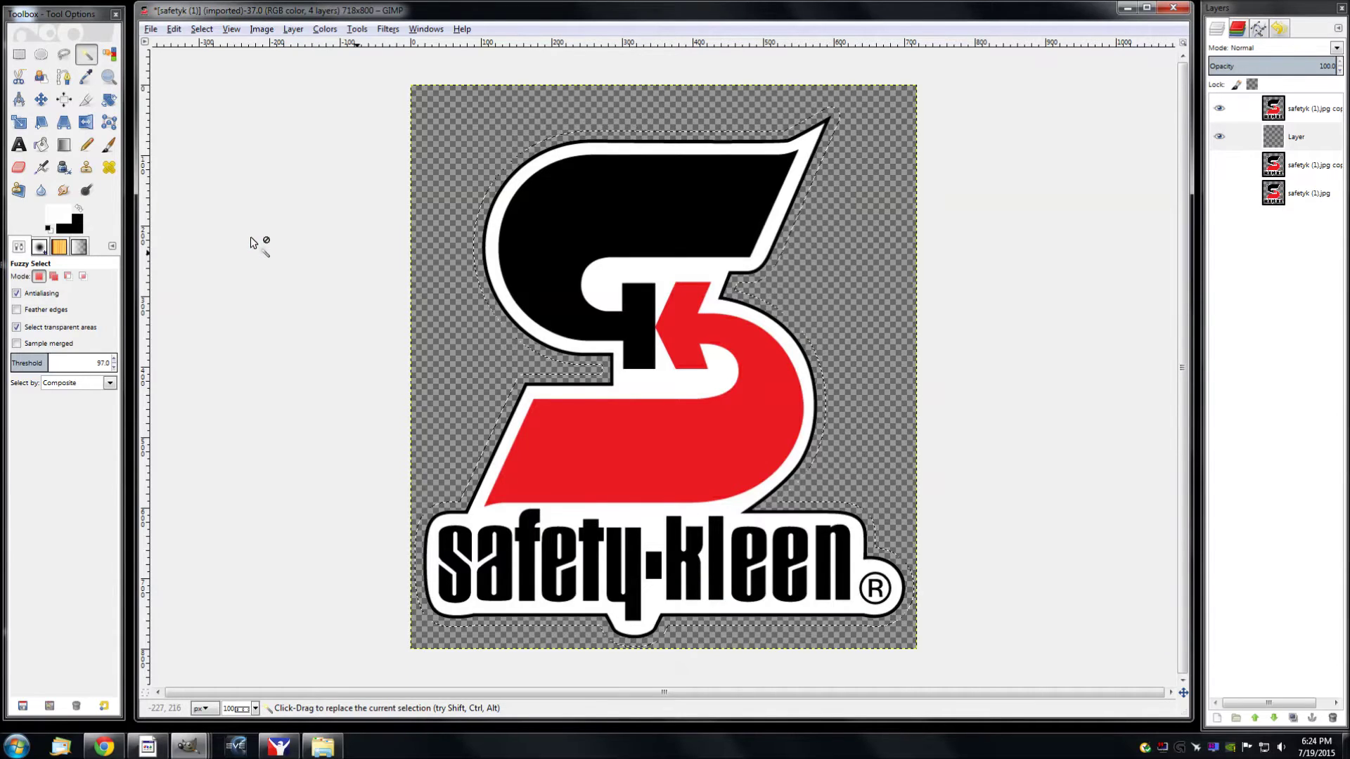
{"action": "key", "text": "ctrl"}
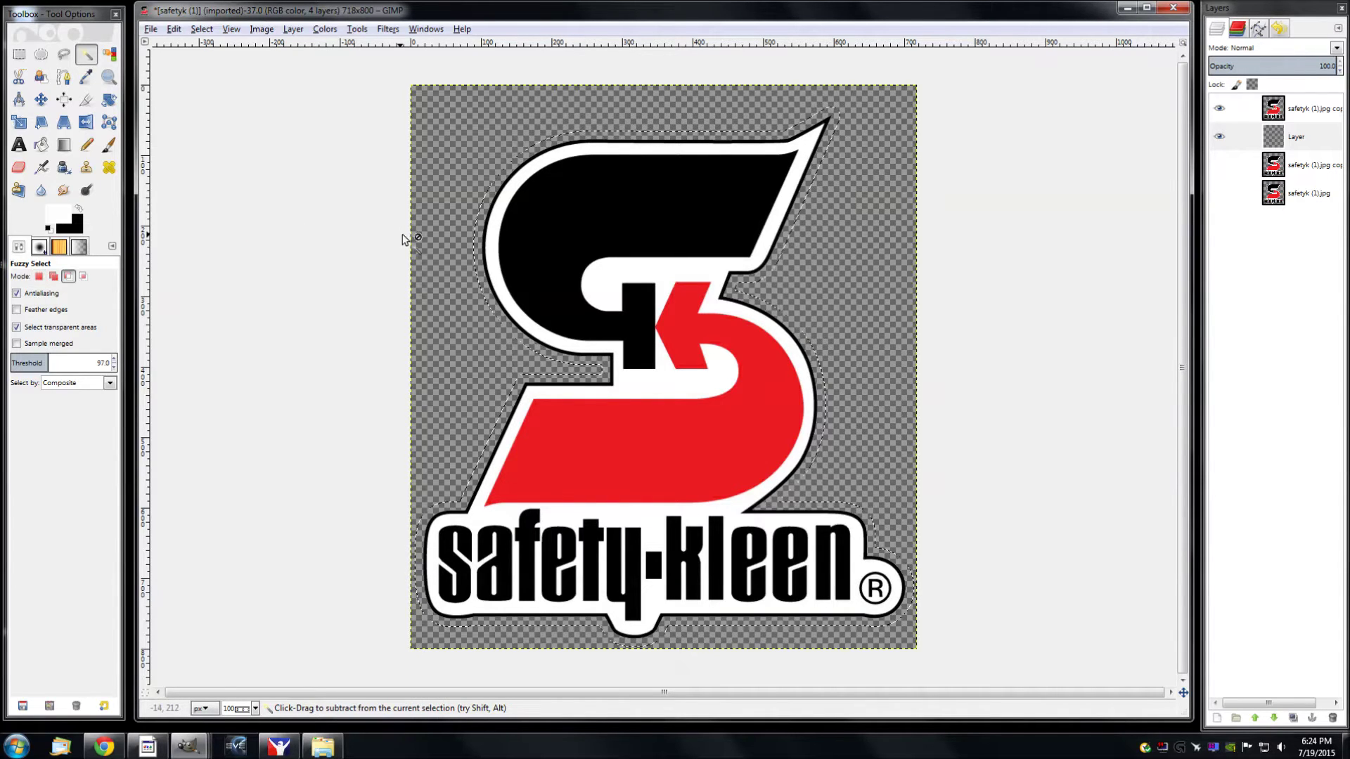
{"action": "left_click", "coordinate": [407, 237], "text": "ctrl"}
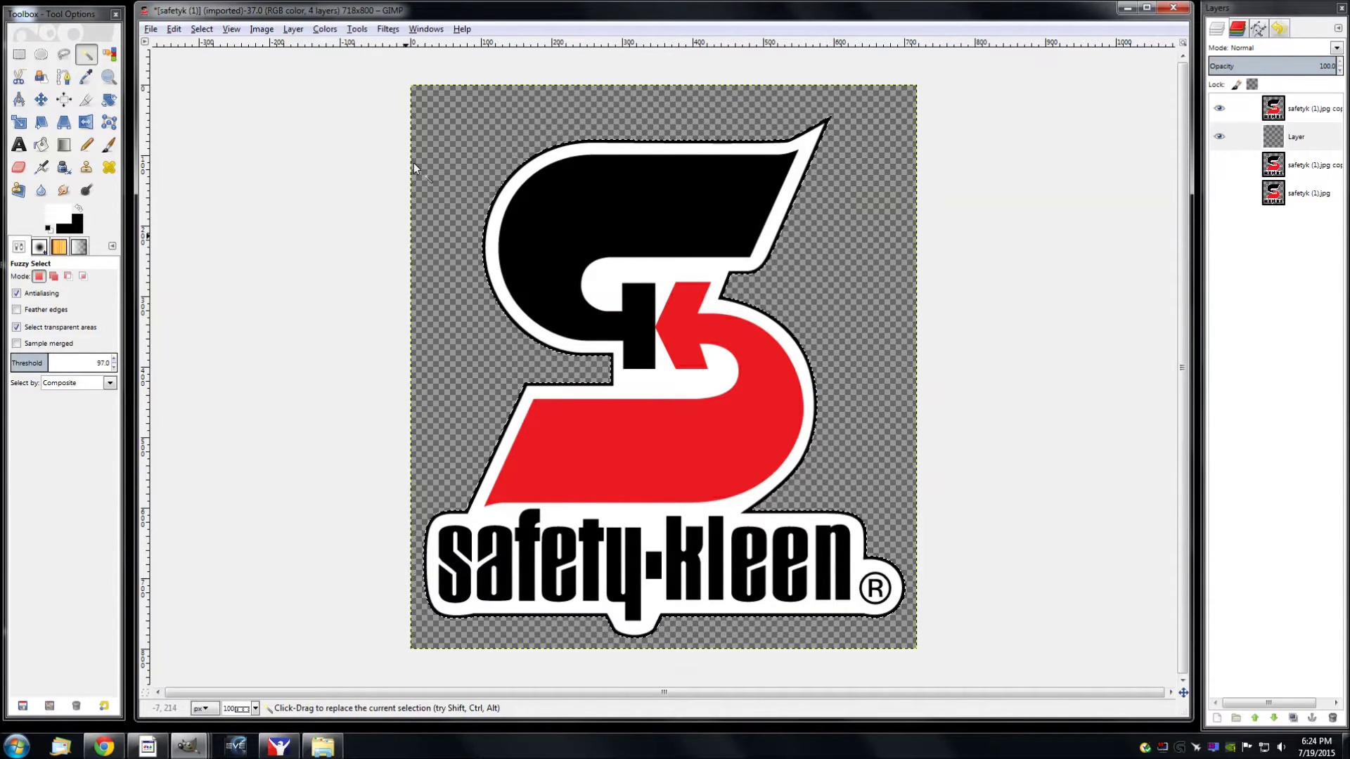
Grow the logo-shaped selection outward past the black outline to define a border around the logo
{"action": "left_click", "coordinate": [210, 30]}
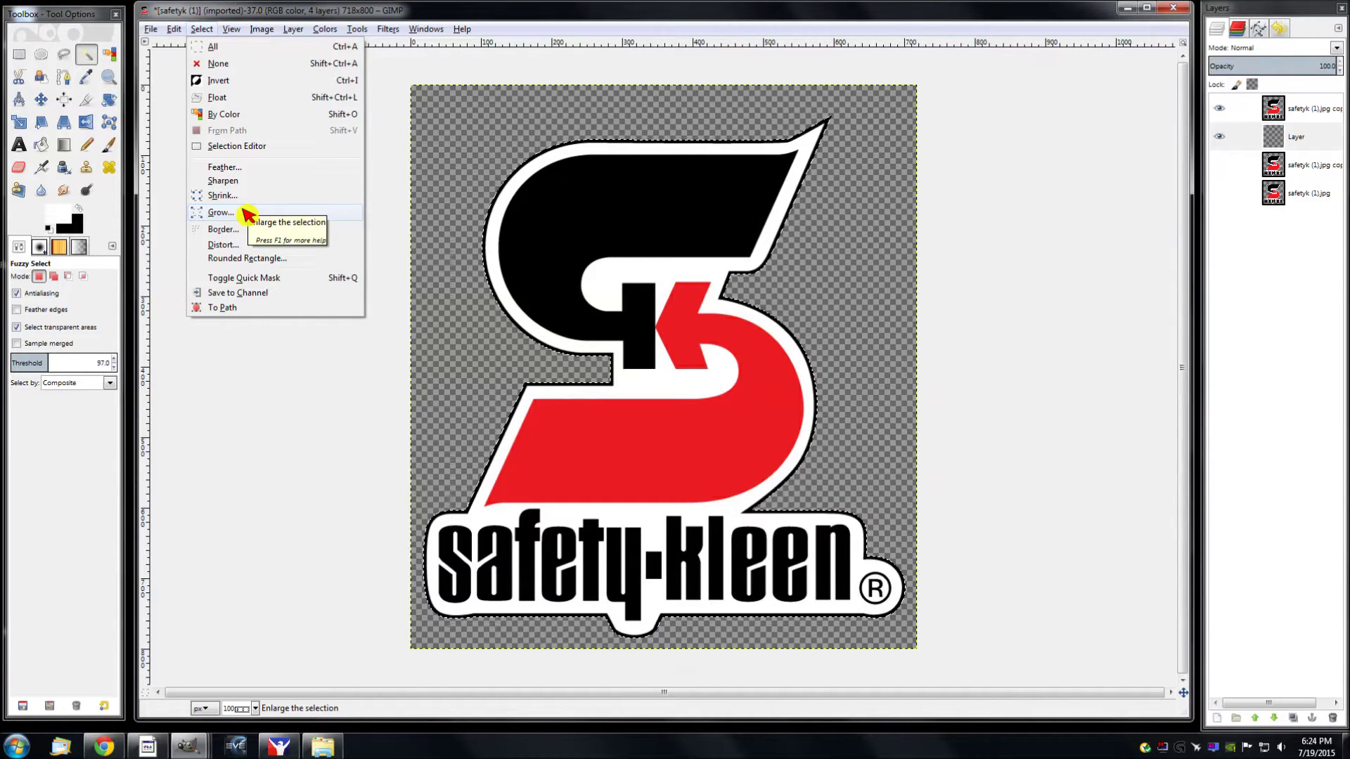
{"action": "left_click", "coordinate": [174, 29]}
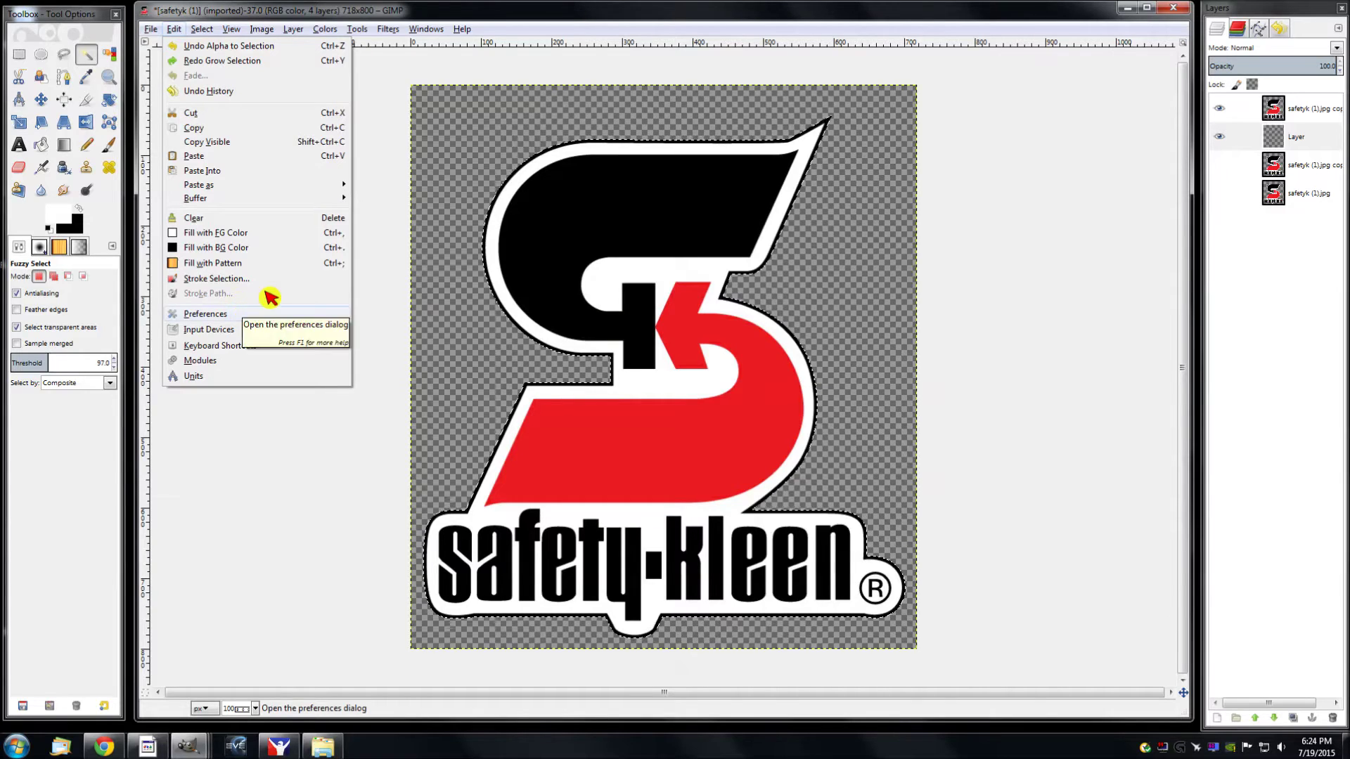
{"action": "mouse_move", "coordinate": [202, 29]}
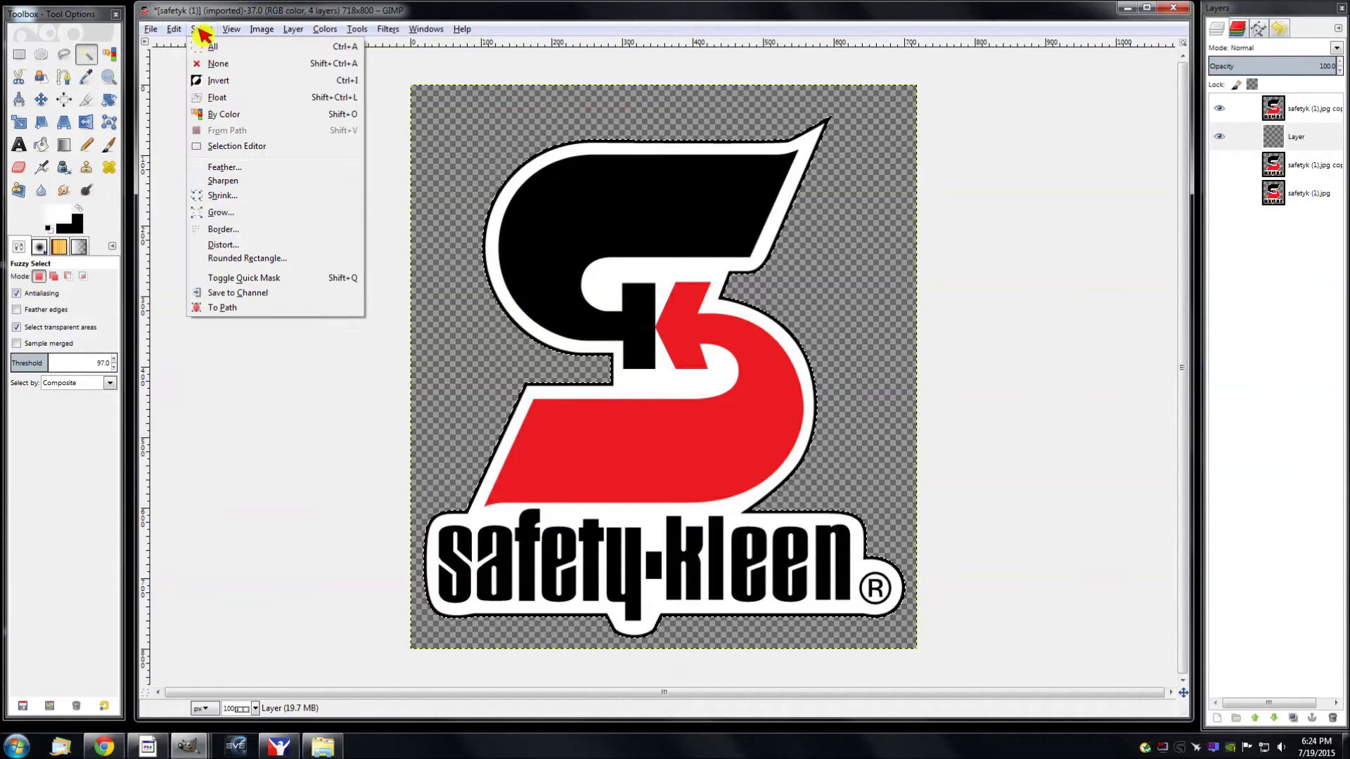
{"action": "left_click", "coordinate": [234, 215]}
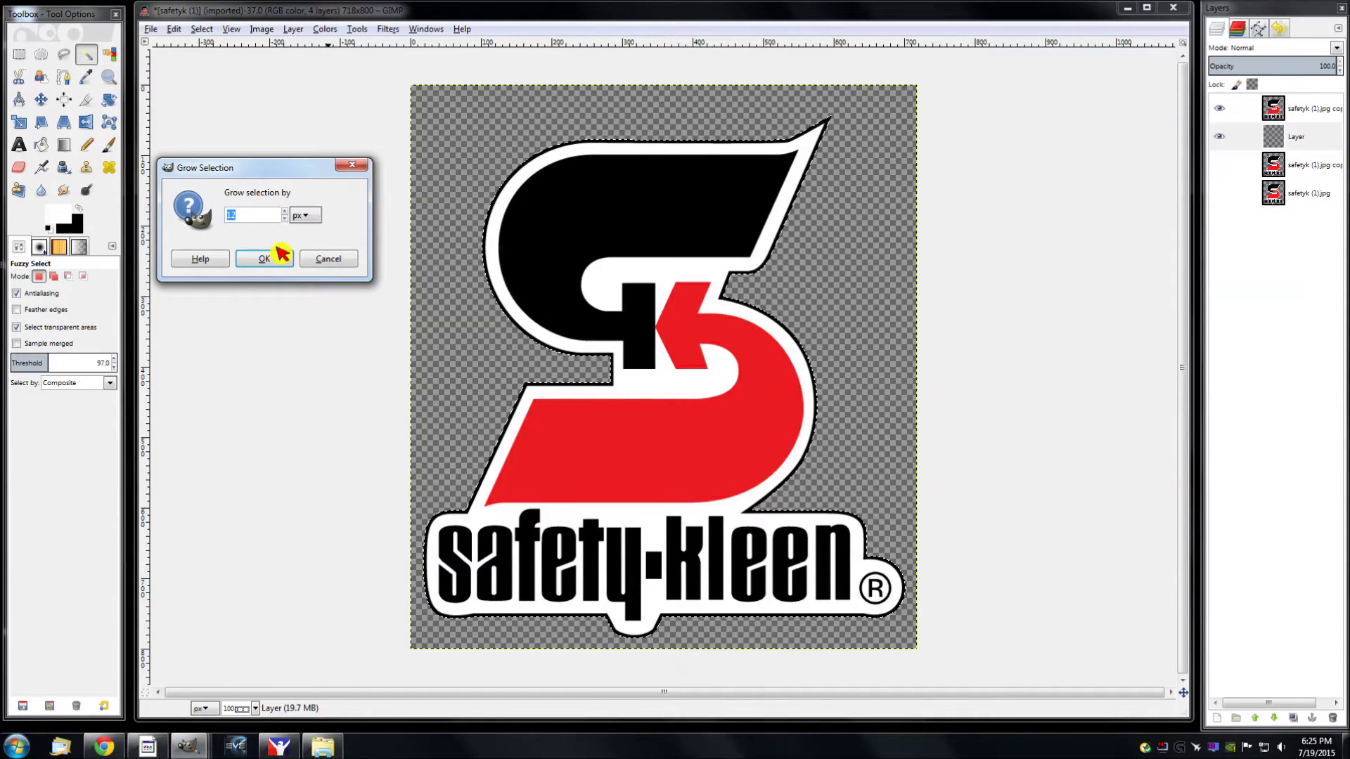
{"action": "key", "text": "Return"}
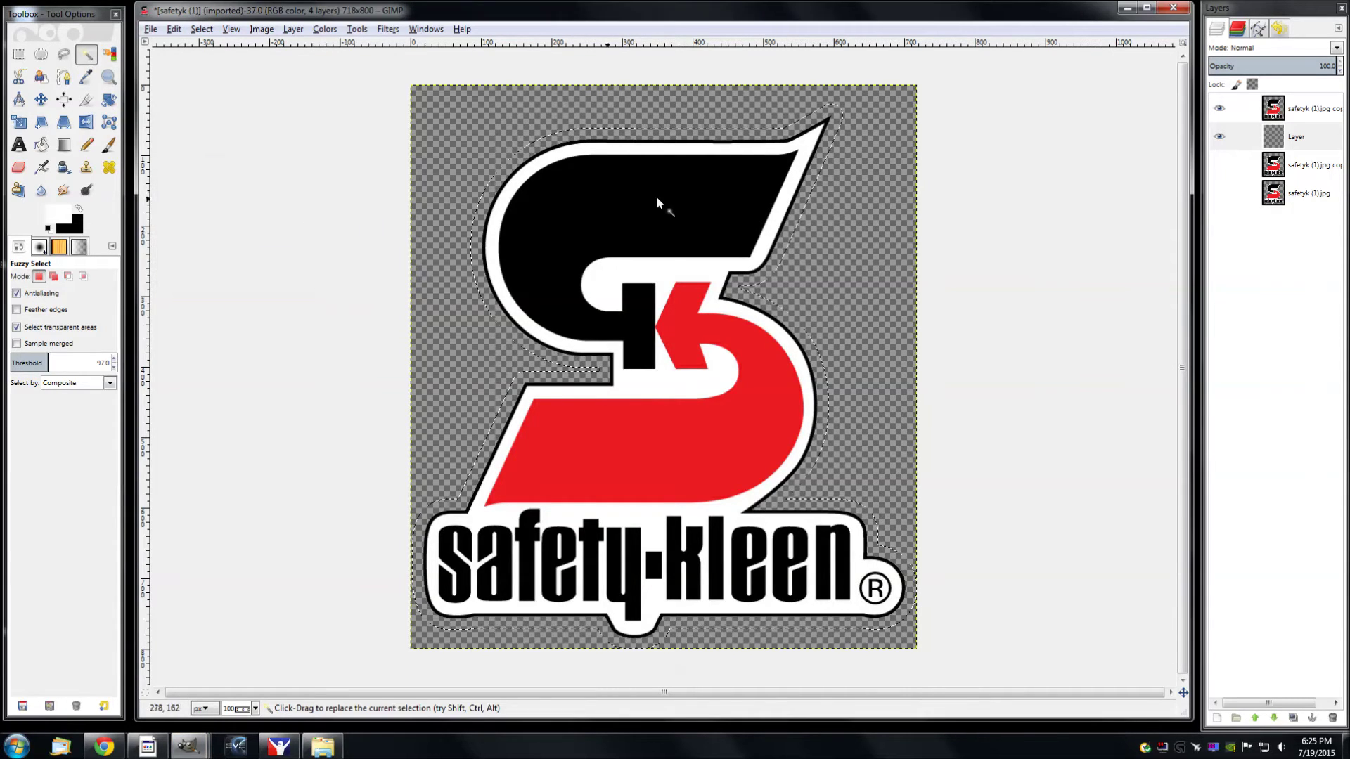
Fill the grown selection with the white foreground color on the empty layer and check the border around the logo up close
{"action": "left_click", "coordinate": [1314, 141]}
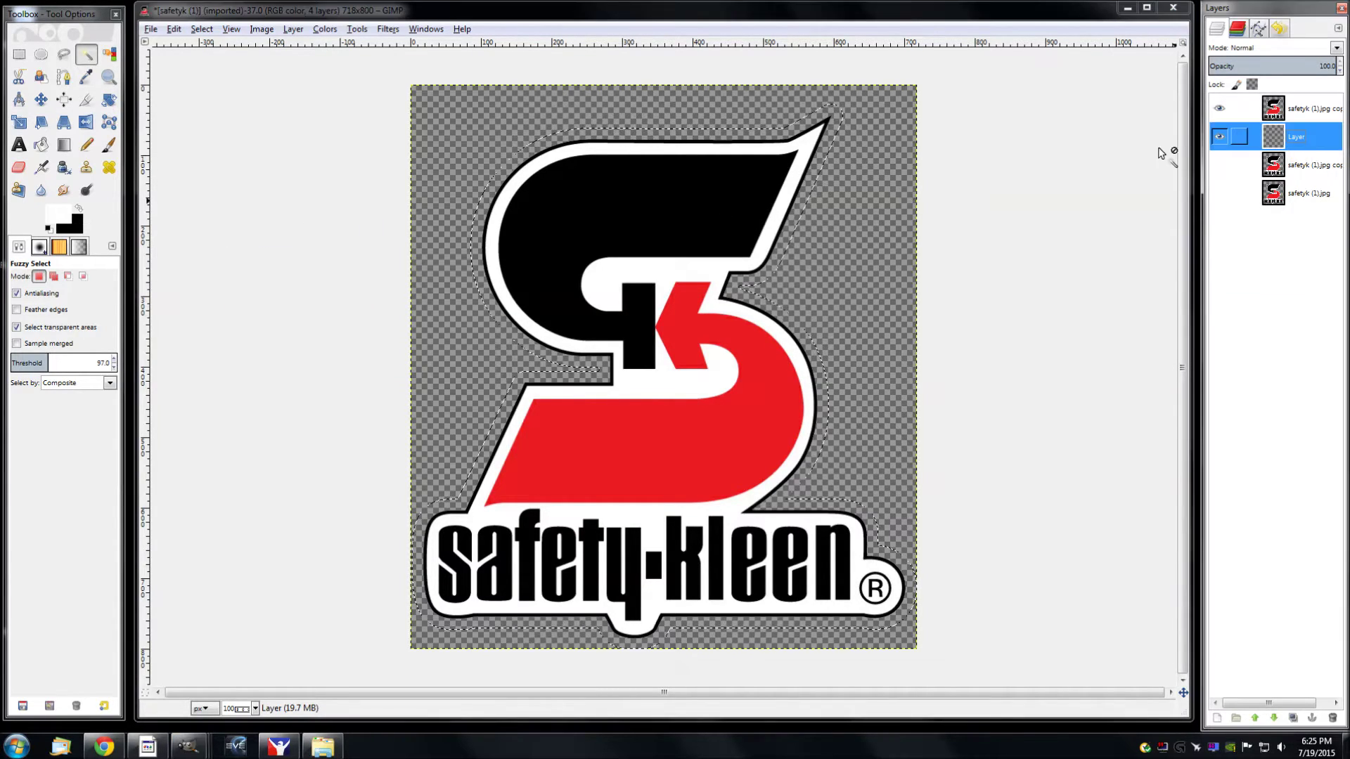
{"action": "right_click", "coordinate": [682, 218]}
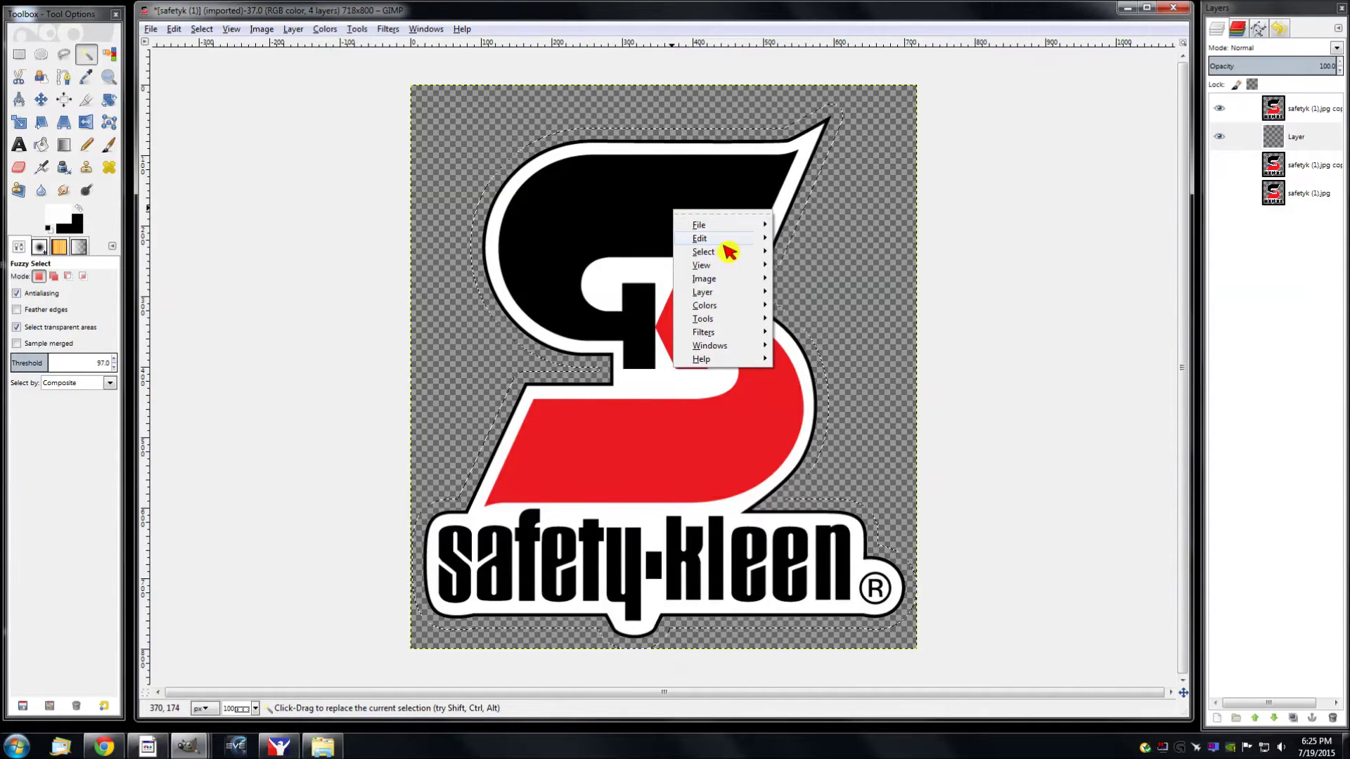
{"action": "mouse_move", "coordinate": [731, 240]}
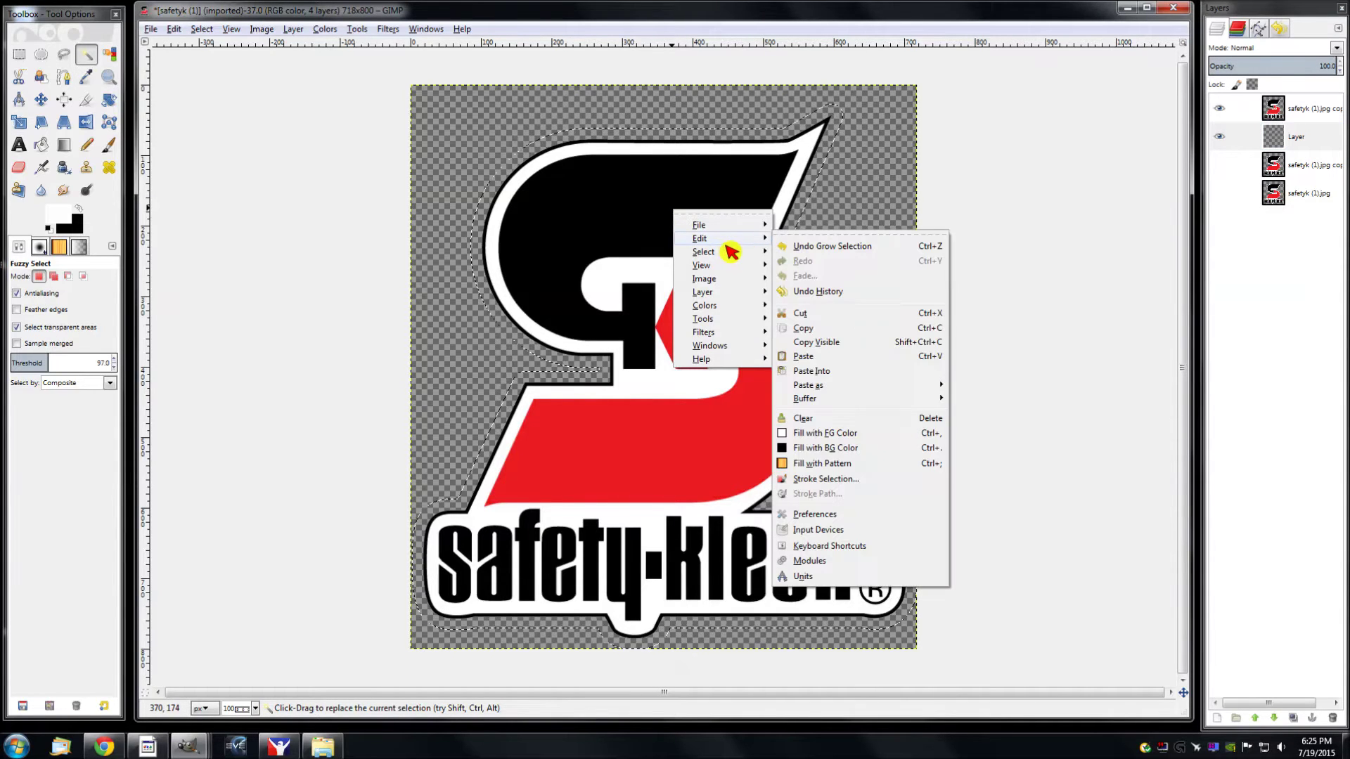
{"action": "left_click", "coordinate": [822, 435]}
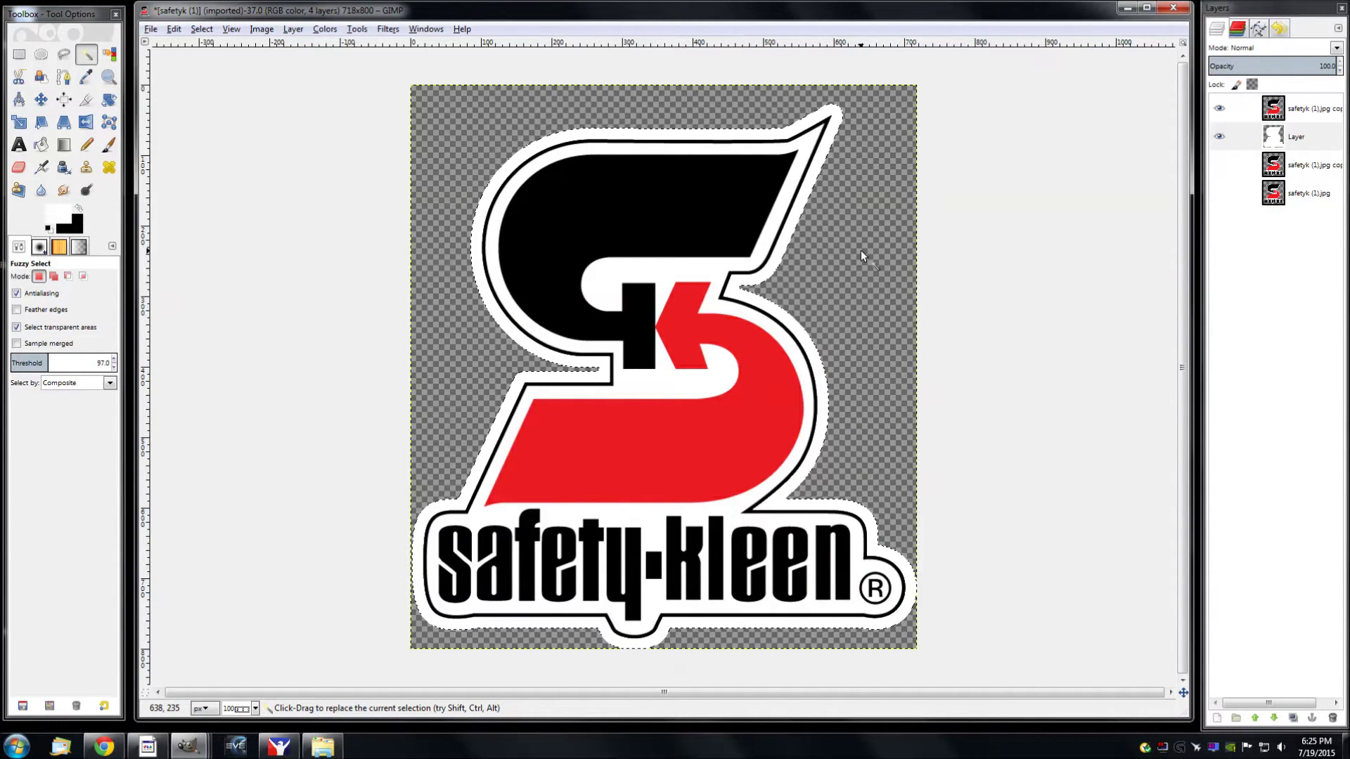
{"action": "scroll", "coordinate": [772, 294], "scroll_direction": "up", "scroll_amount": 2}
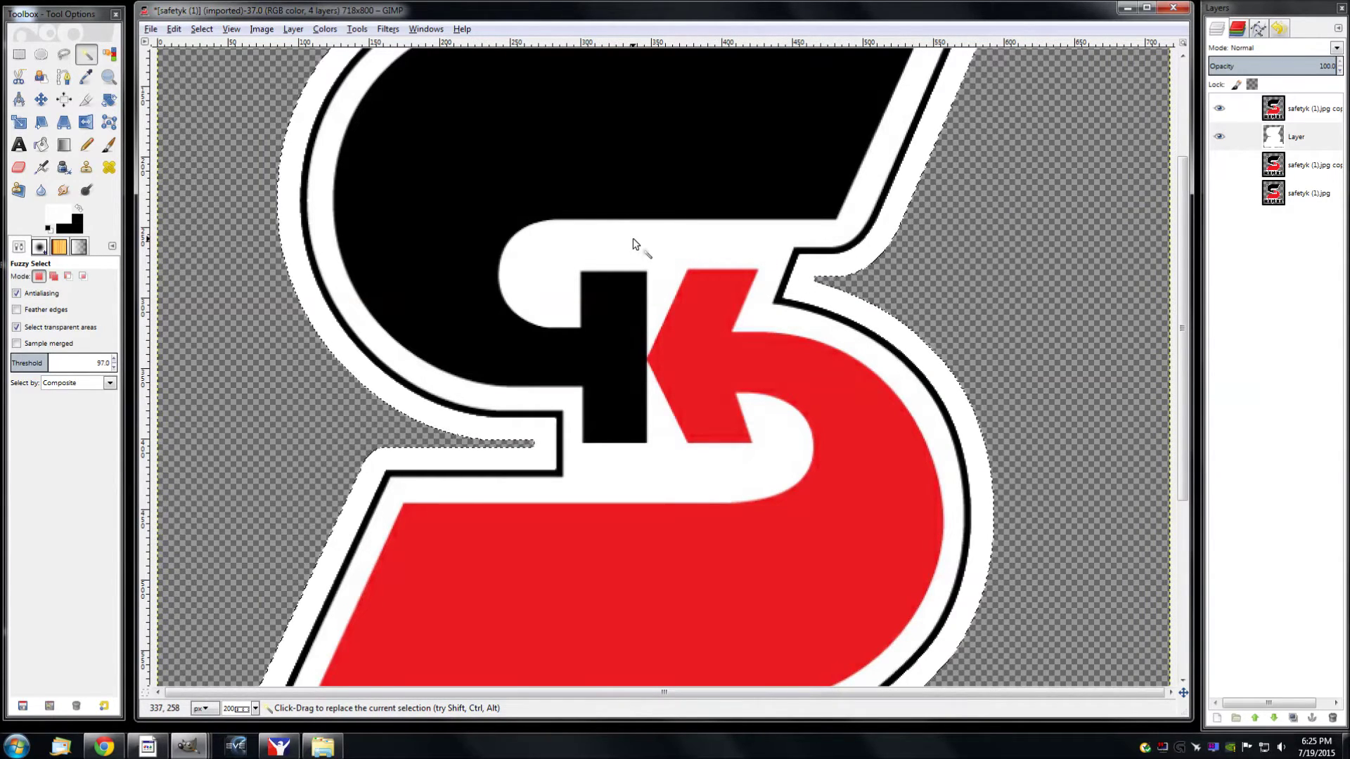
Undo the white border fill and try sampling the logo's white as the foreground color, then cancel the color change
{"action": "key", "text": "ctrl"}
{"action": "key", "text": "Delete"}
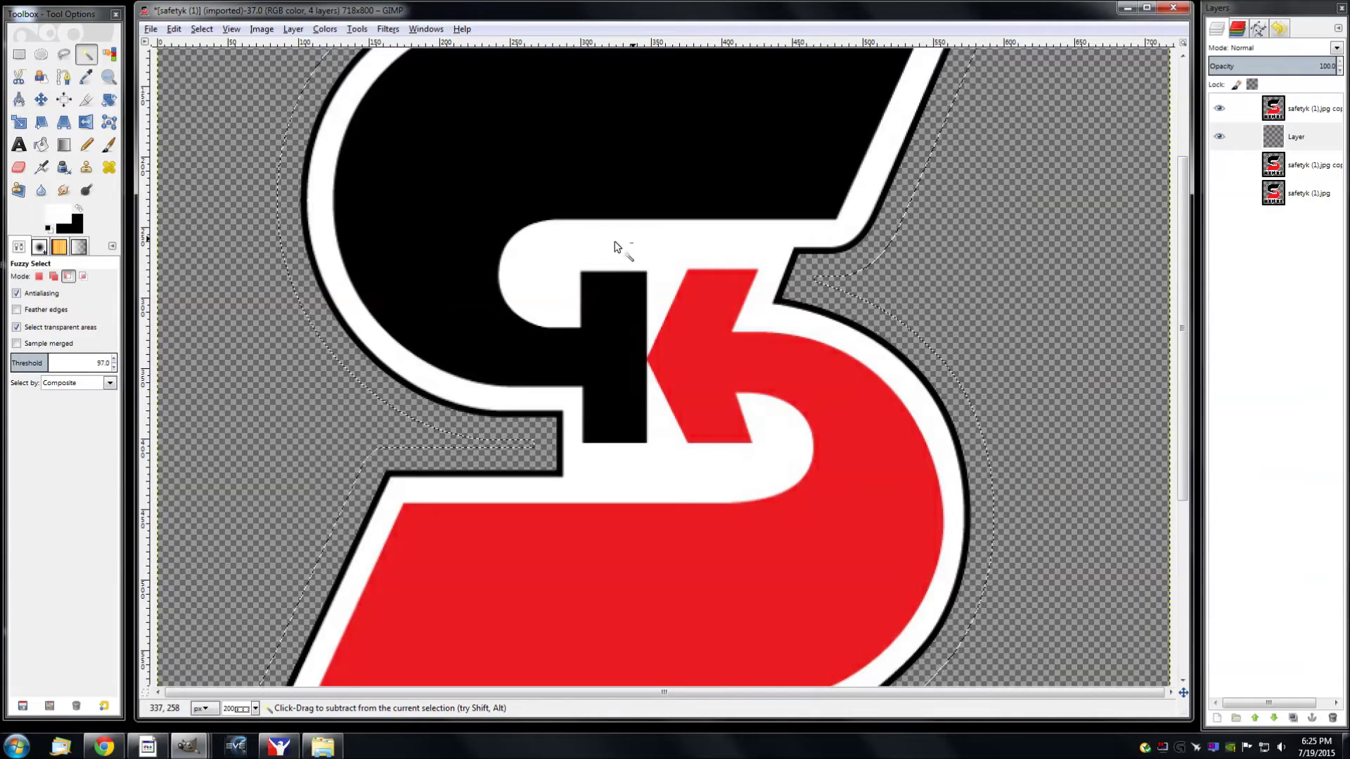
{"action": "left_click", "coordinate": [60, 213]}
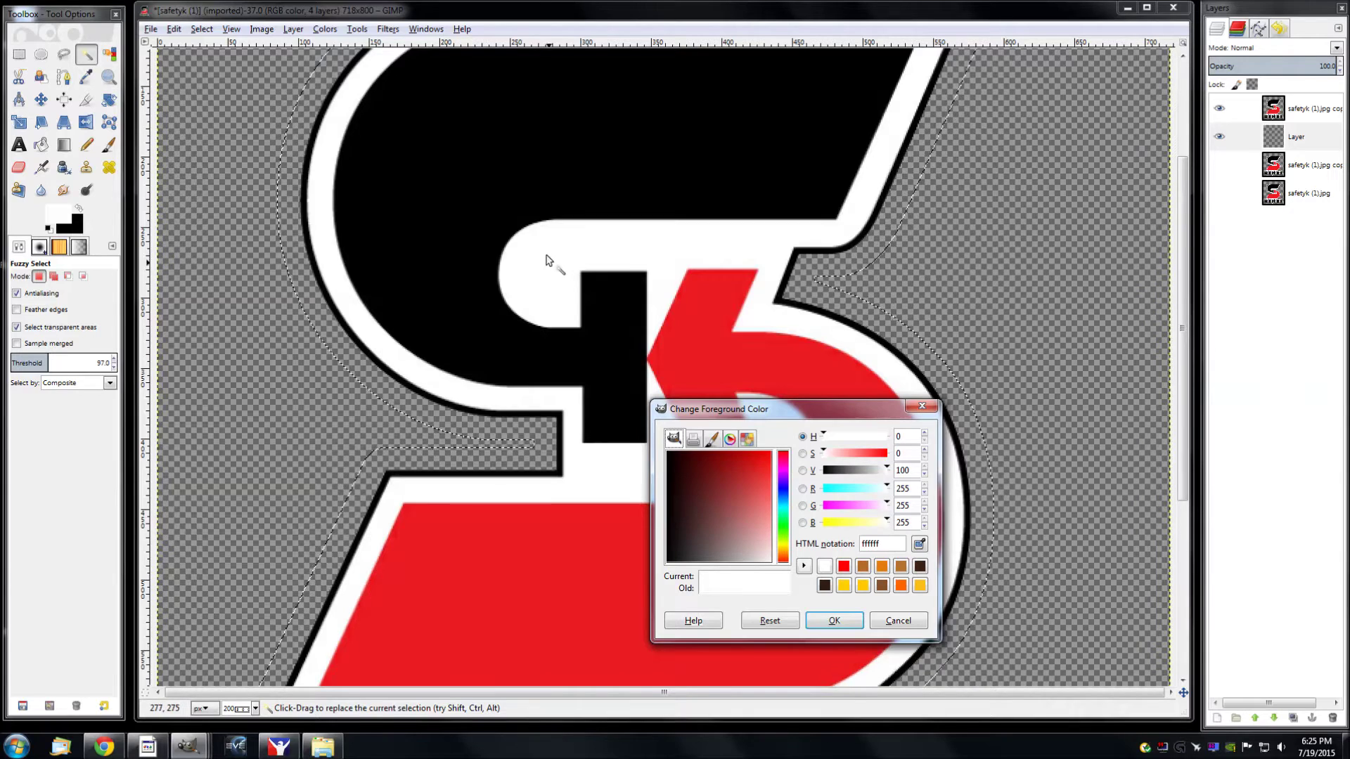
{"action": "left_click", "coordinate": [919, 545]}
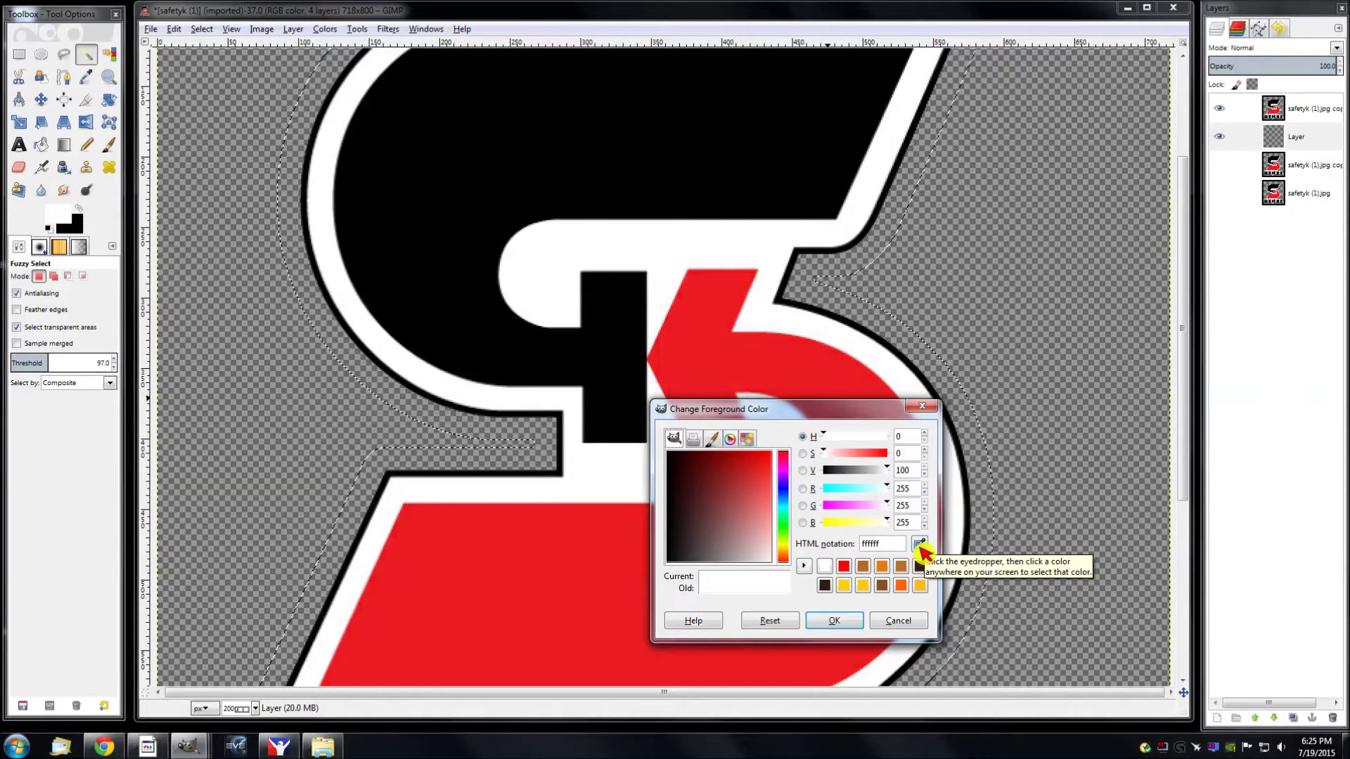
{"action": "left_click", "coordinate": [921, 545]}
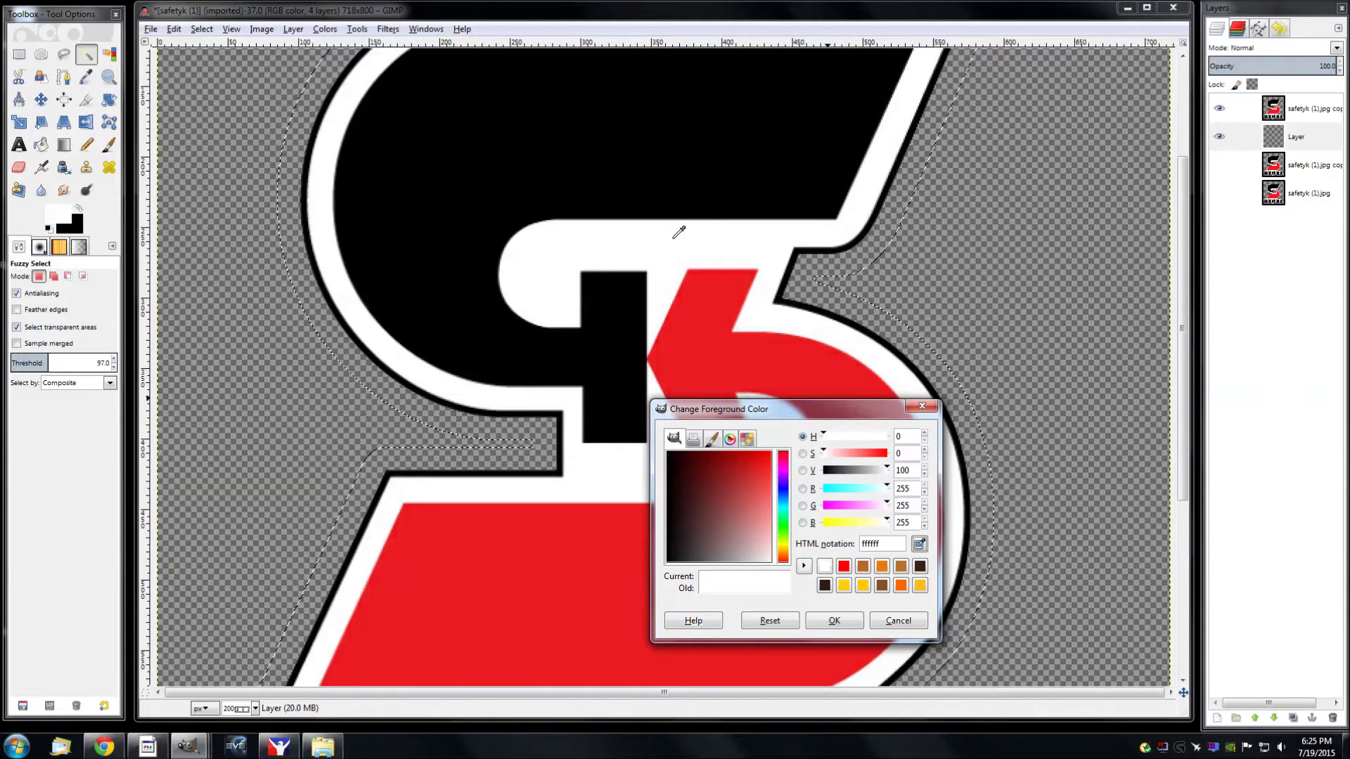
{"action": "left_click", "coordinate": [74, 211]}
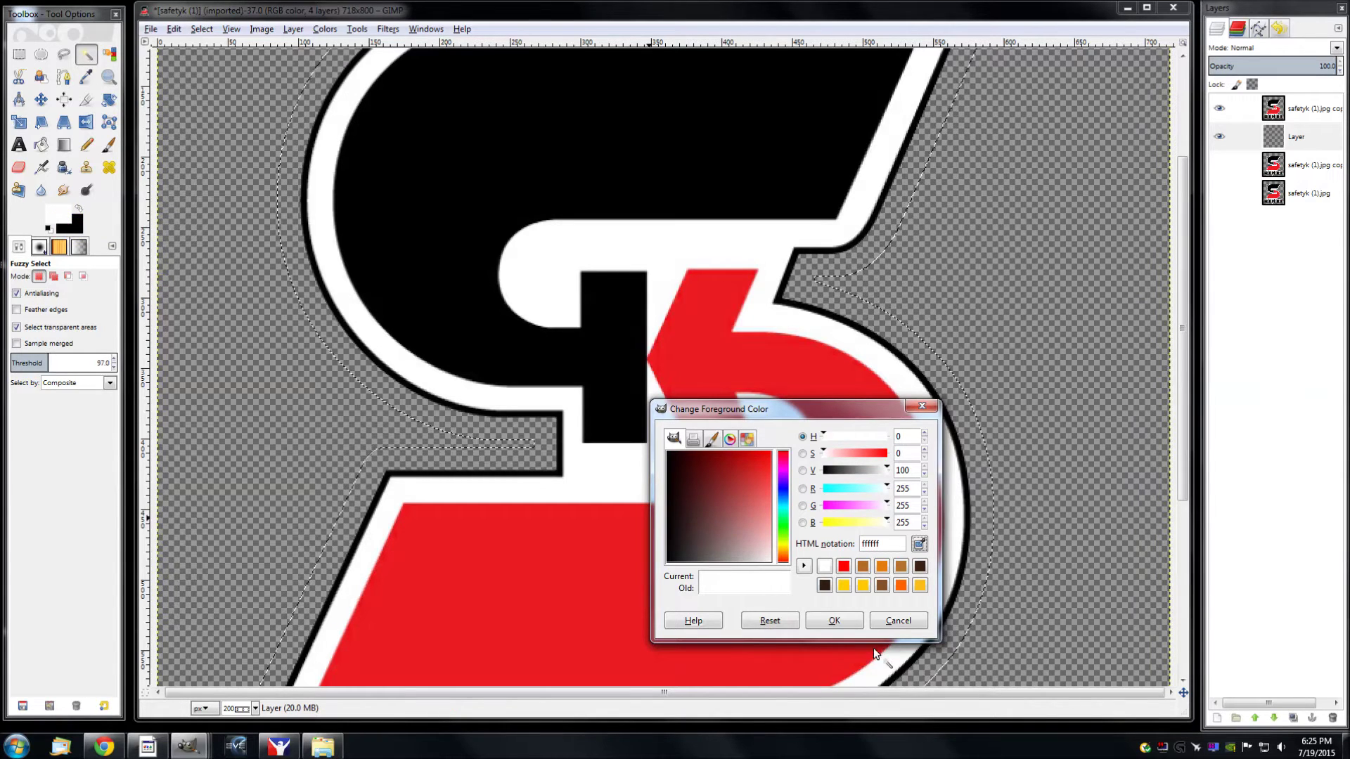
{"action": "left_click", "coordinate": [898, 621]}
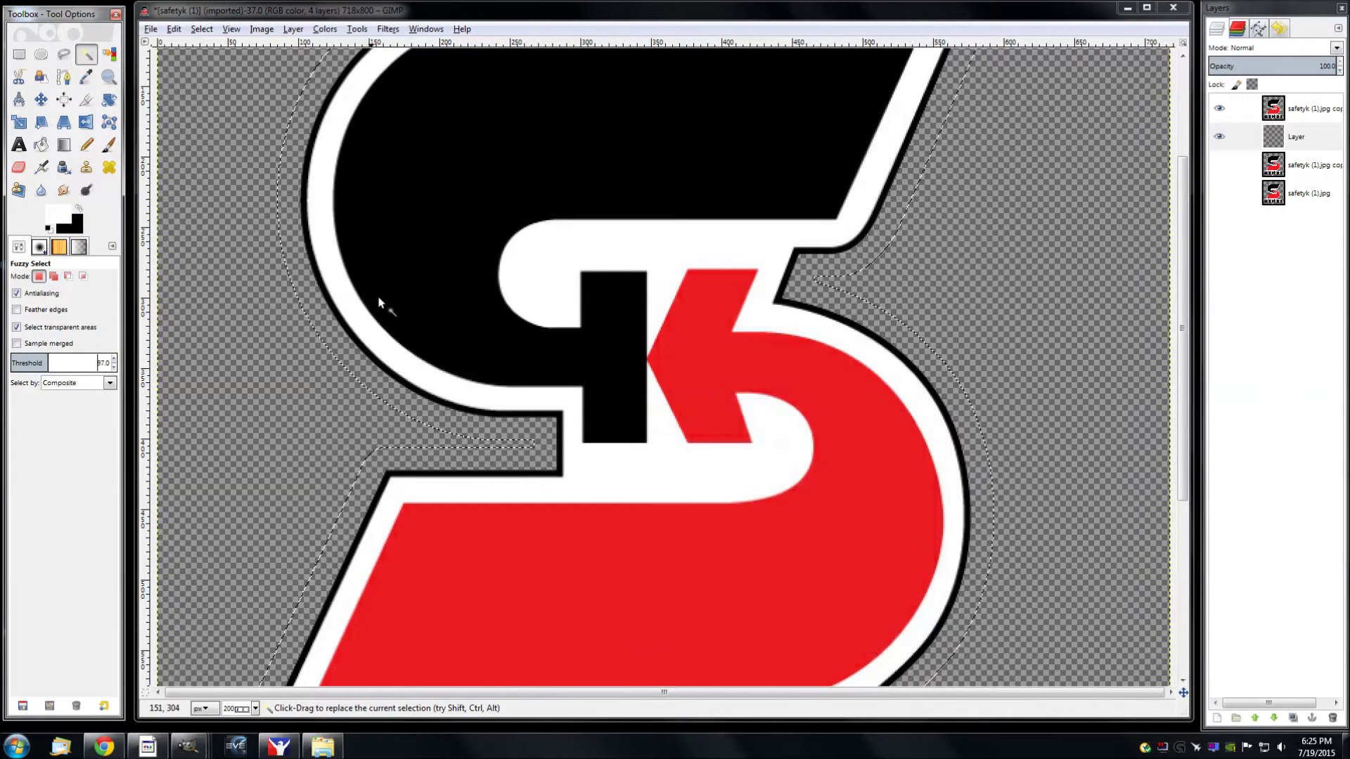
Sample the foreground color from the white area of the uppermost logo copy with the eyedropper and accept ffffff
{"action": "left_click", "coordinate": [65, 221]}
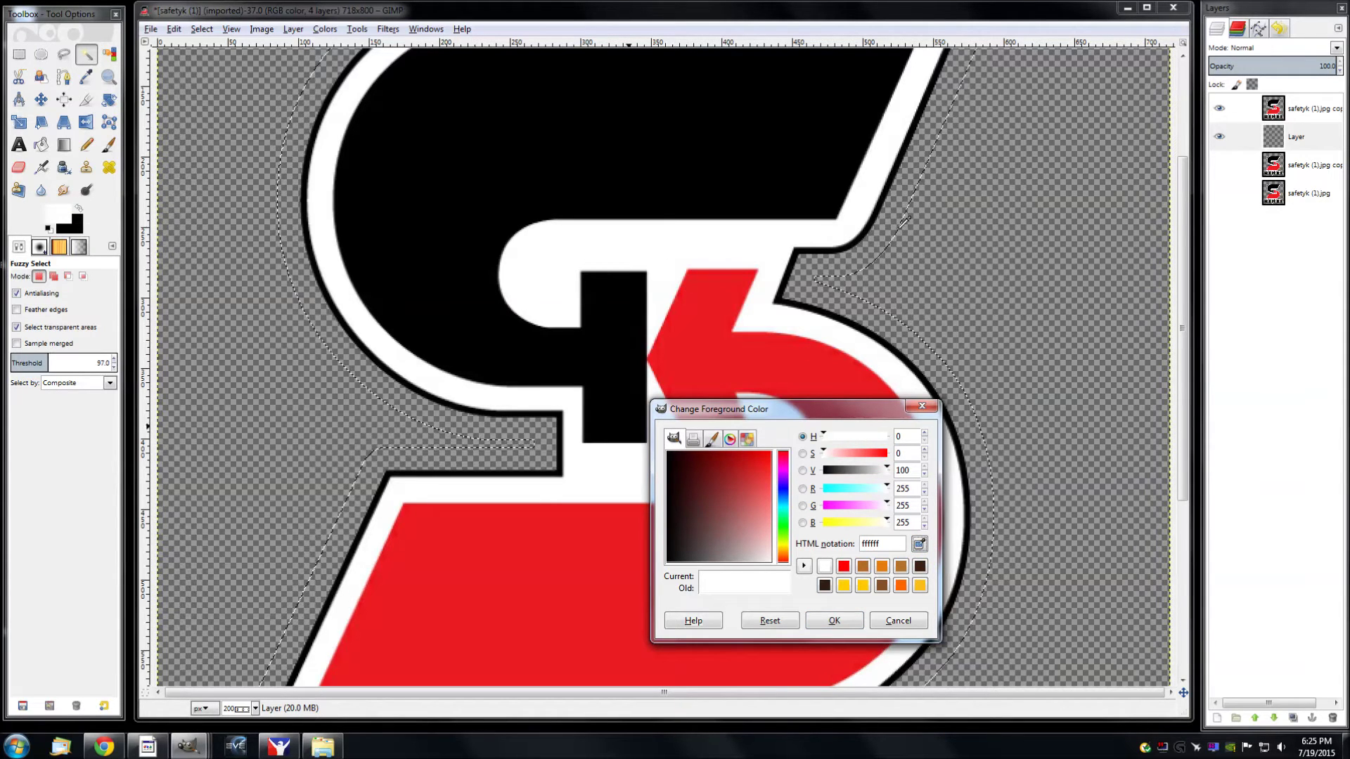
{"action": "left_click", "coordinate": [1312, 112]}
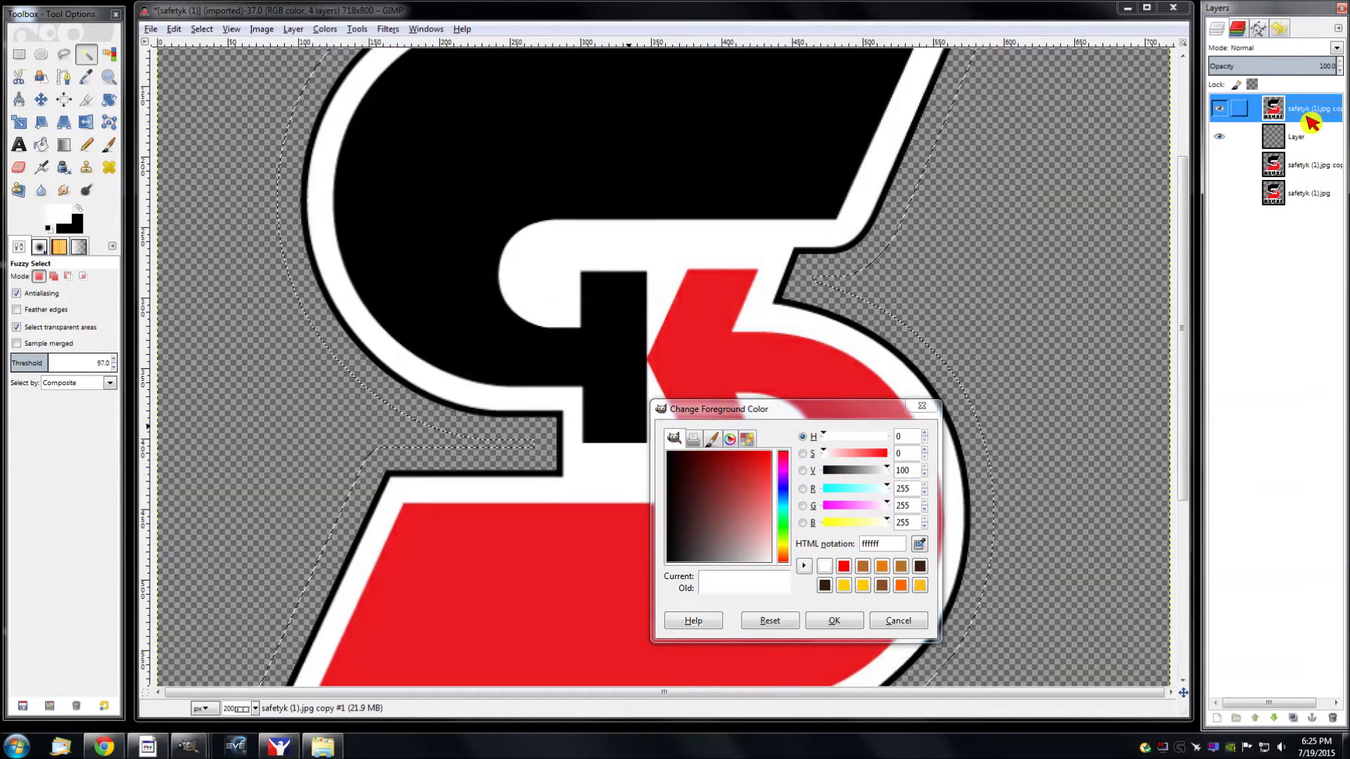
{"action": "left_click", "coordinate": [920, 543]}
{"action": "left_click", "coordinate": [557, 250]}
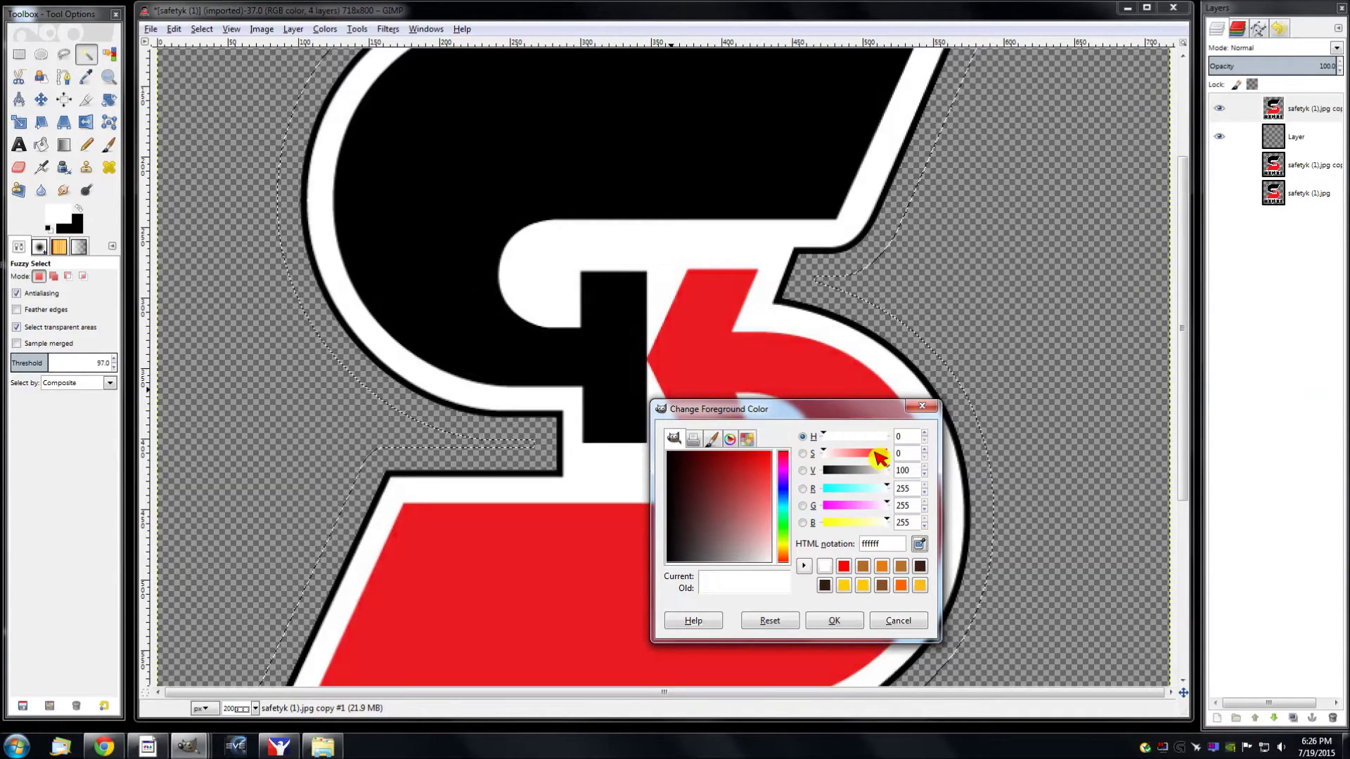
{"action": "left_click", "coordinate": [920, 544]}
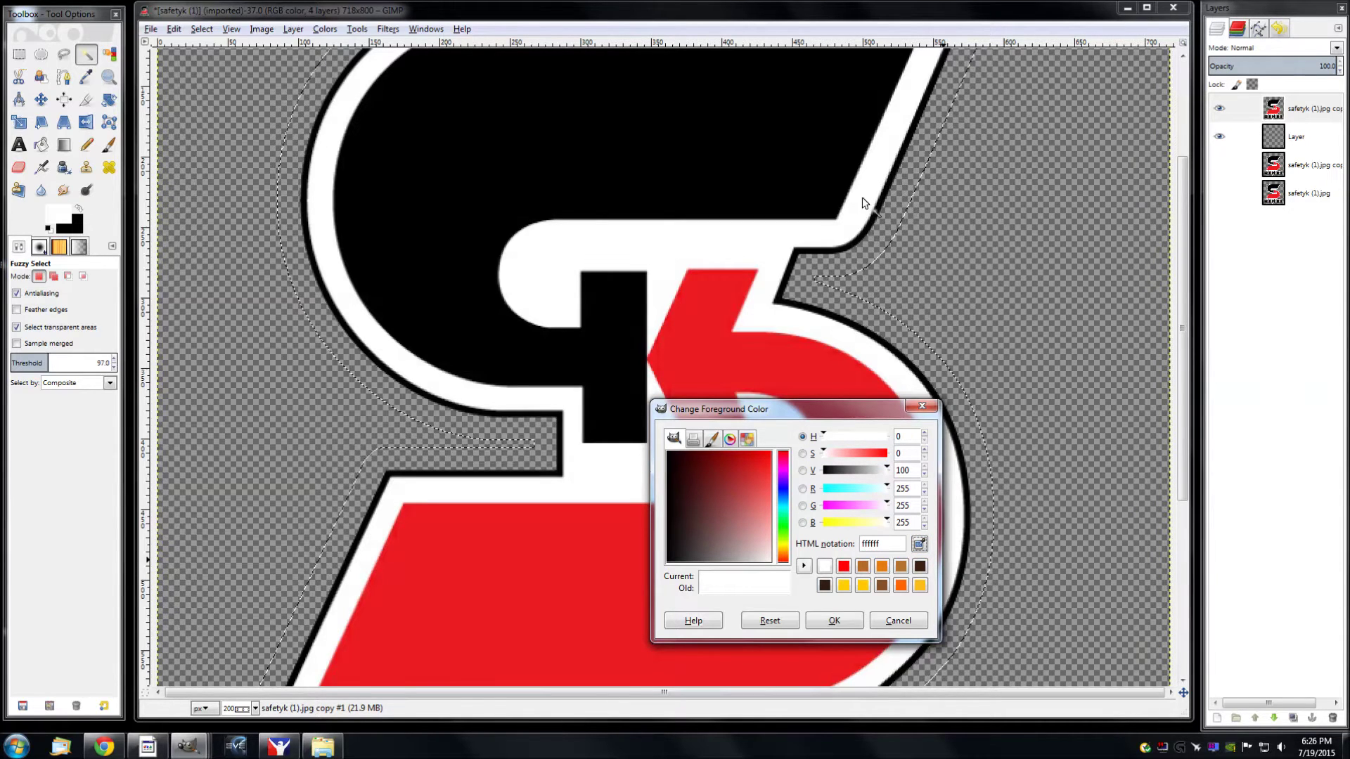
{"action": "left_click", "coordinate": [834, 620]}
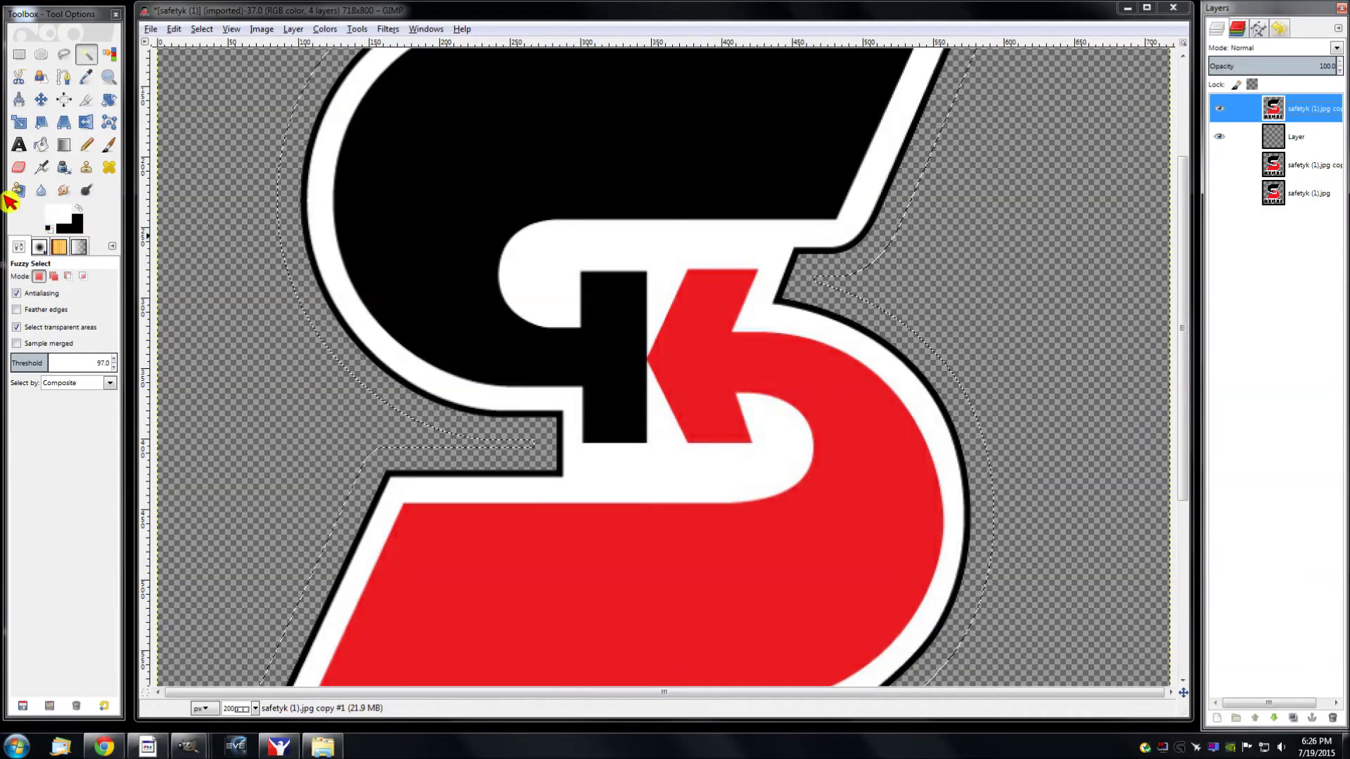
{"action": "left_click", "coordinate": [57, 216]}
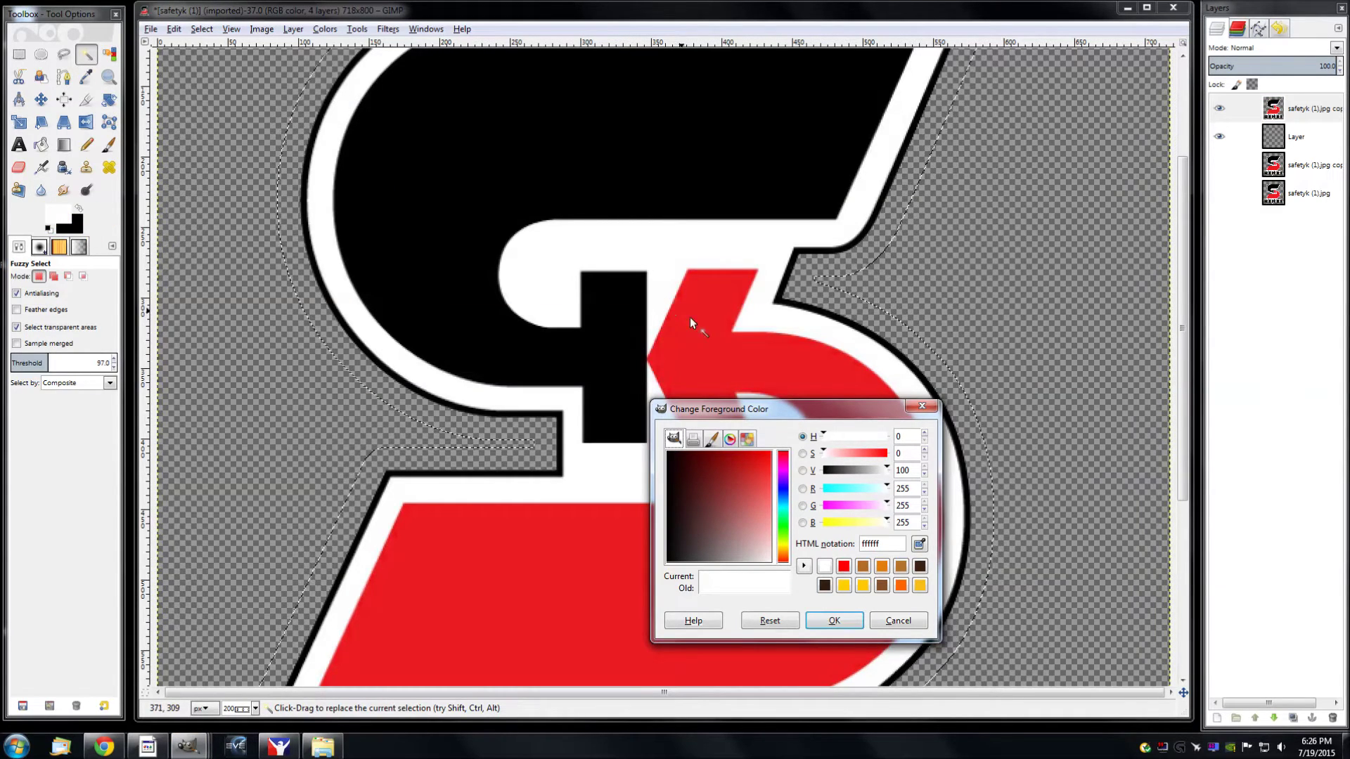
{"action": "left_click", "coordinate": [893, 622]}
Fill the grown selection with the white foreground color on the layer beneath the uppermost logo copy, and clear the selection
{"action": "left_click", "coordinate": [1317, 149]}
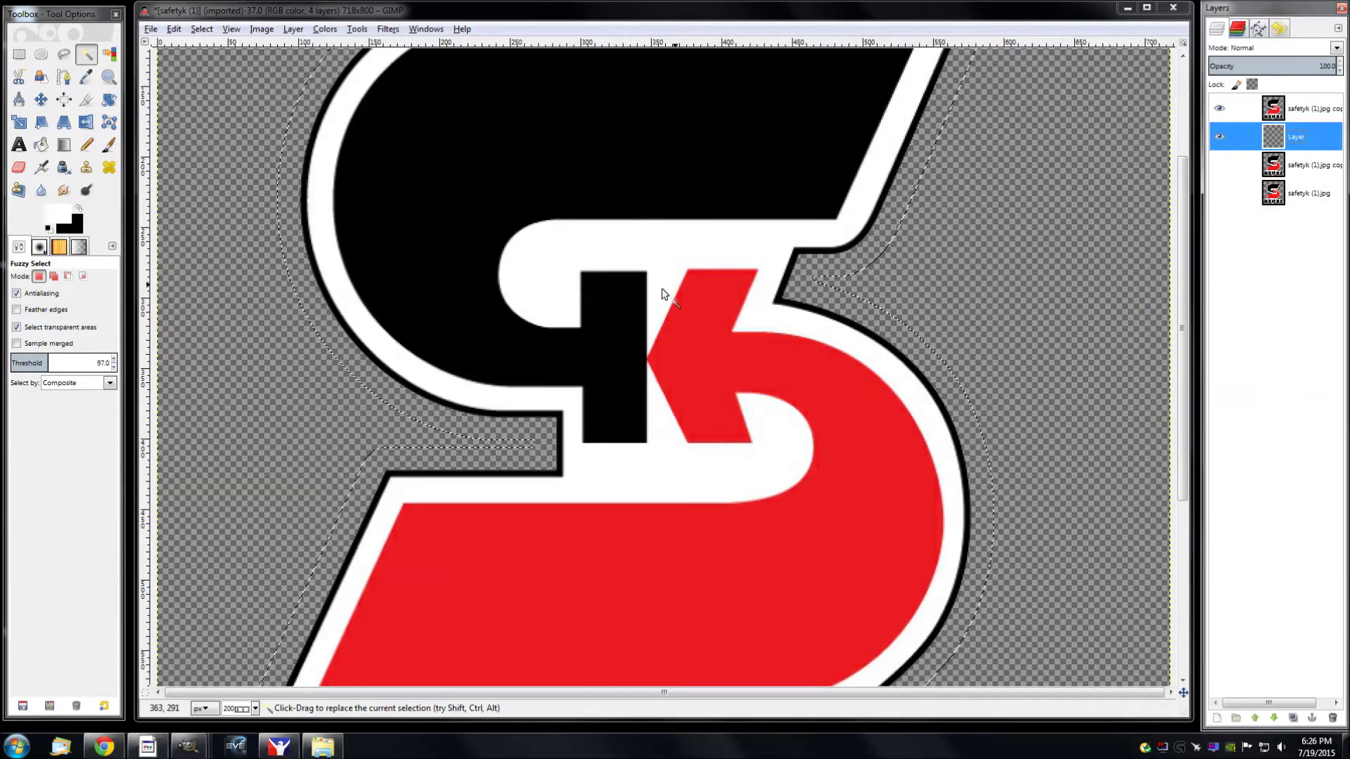
{"action": "right_click", "coordinate": [664, 292]}
{"action": "mouse_move", "coordinate": [692, 319]}
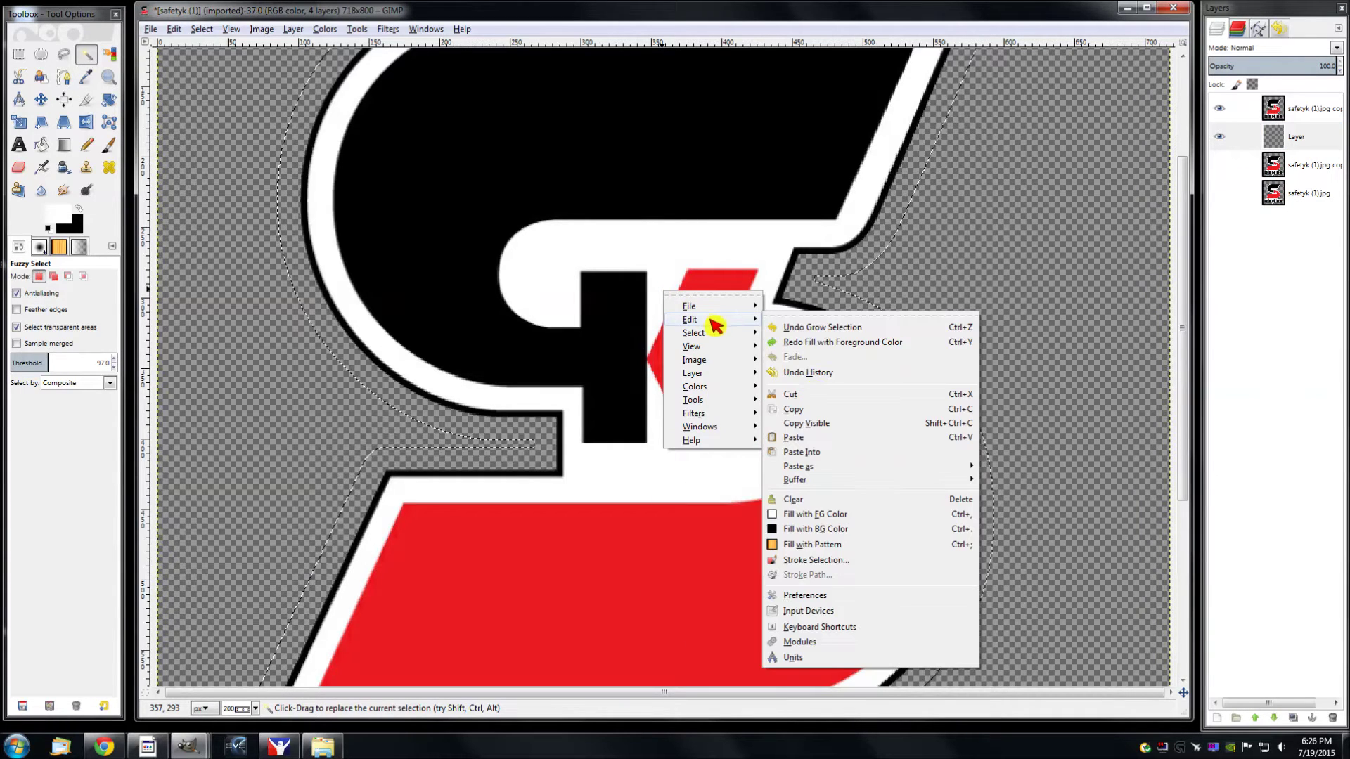
{"action": "left_click", "coordinate": [817, 514]}
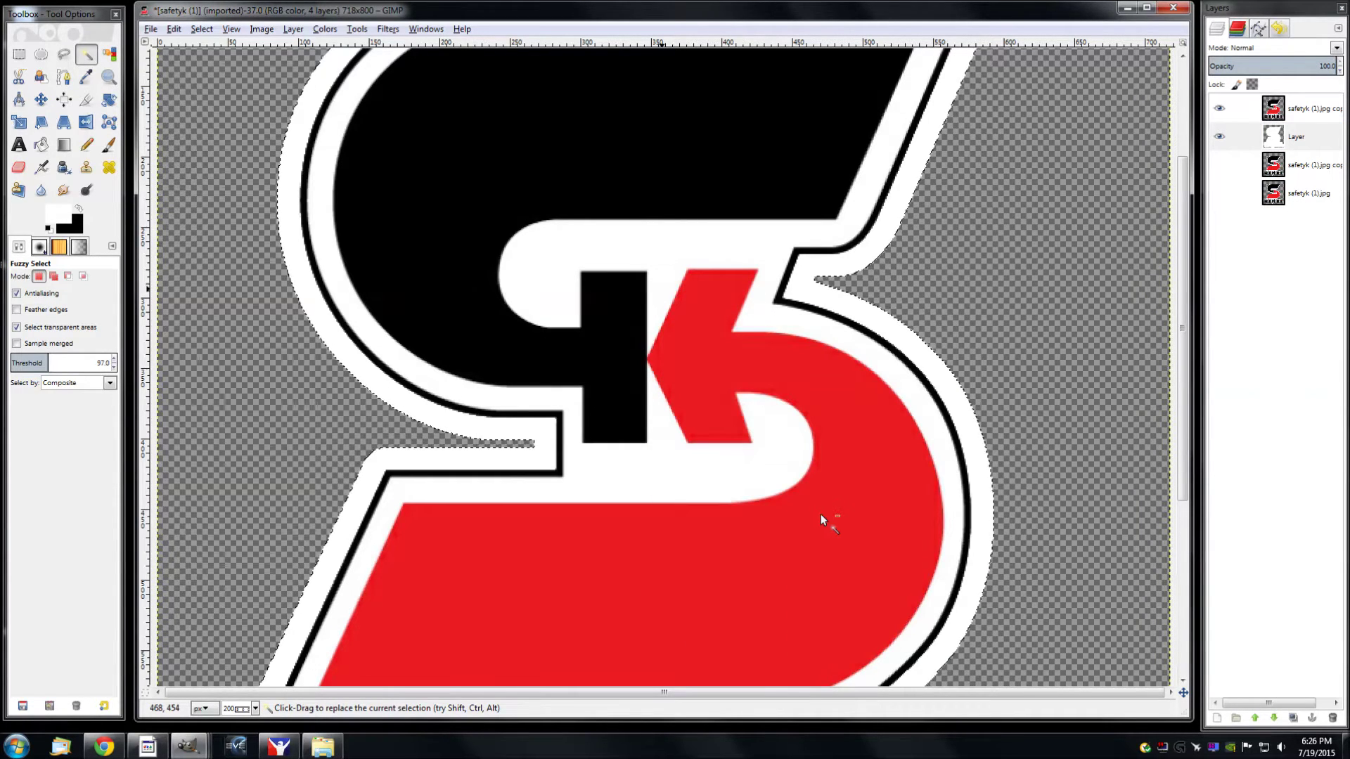
{"action": "scroll", "coordinate": [821, 514], "scroll_direction": "down", "scroll_amount": 2}
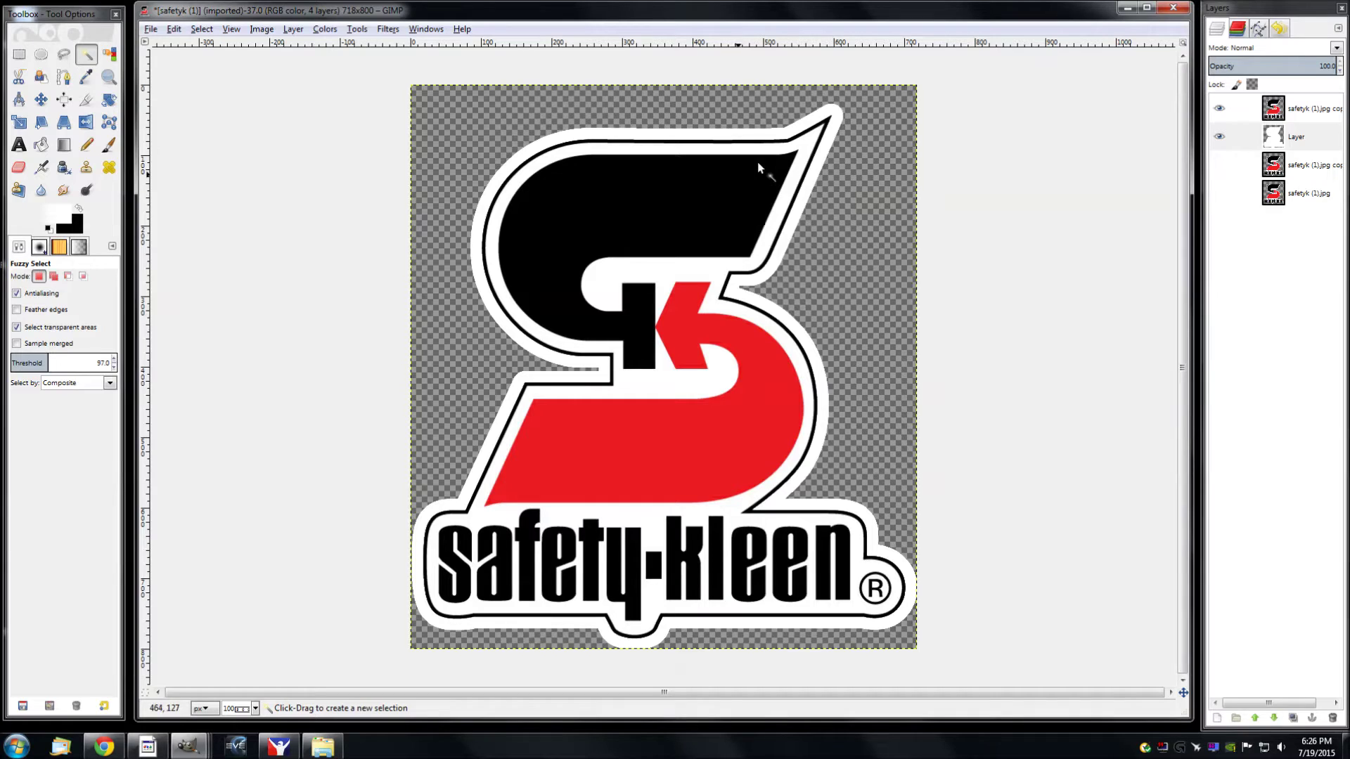
Create a new transparent layer directly above the white border layer
{"action": "key", "text": "ctrl"}
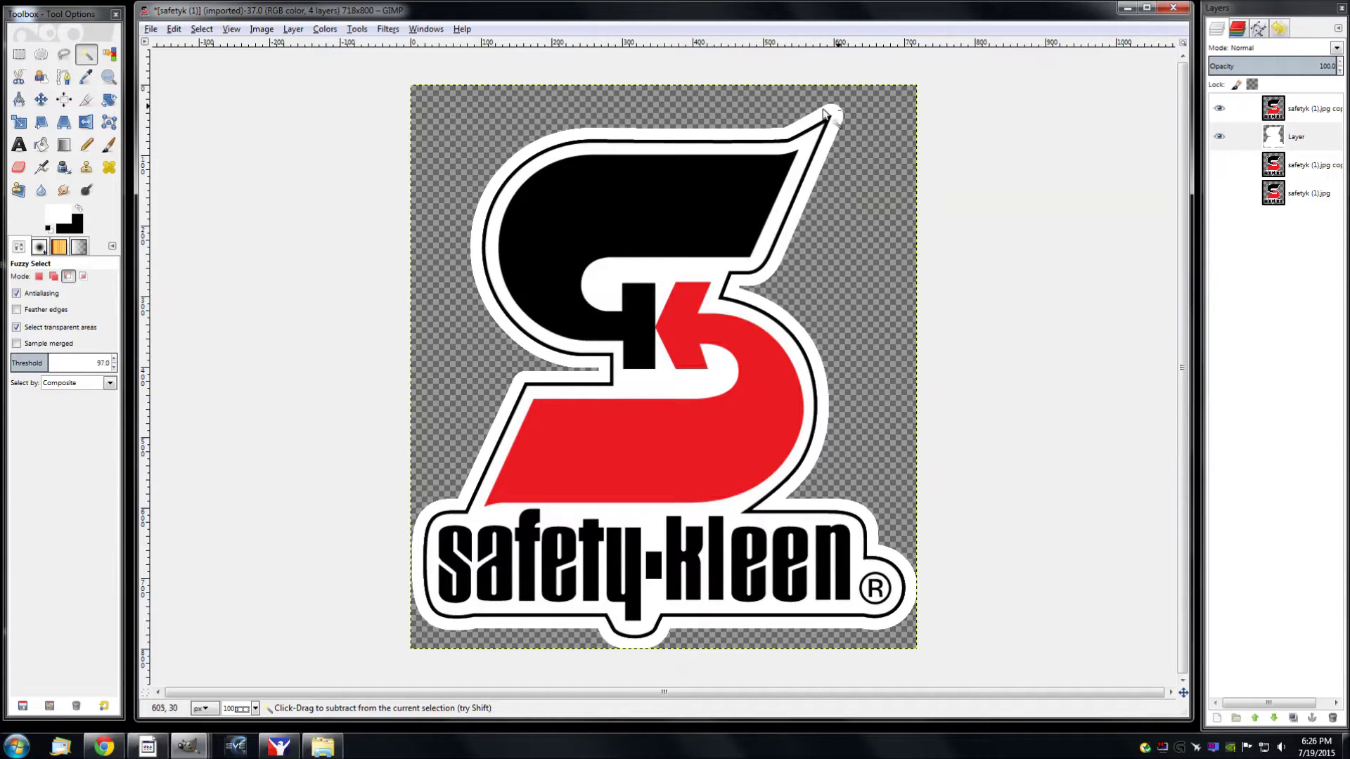
{"action": "scroll", "coordinate": [862, 101], "scroll_direction": "up", "scroll_amount": 2}
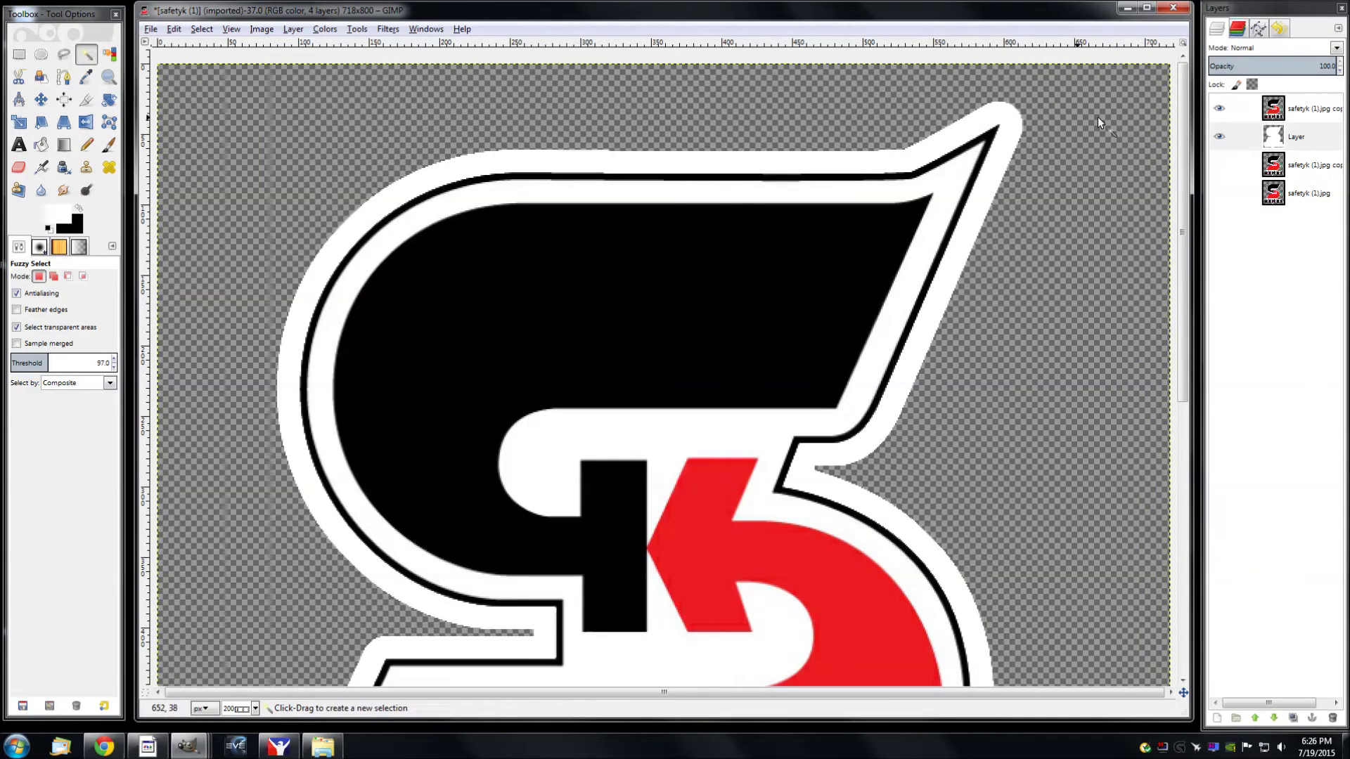
{"action": "left_click", "coordinate": [1298, 141]}
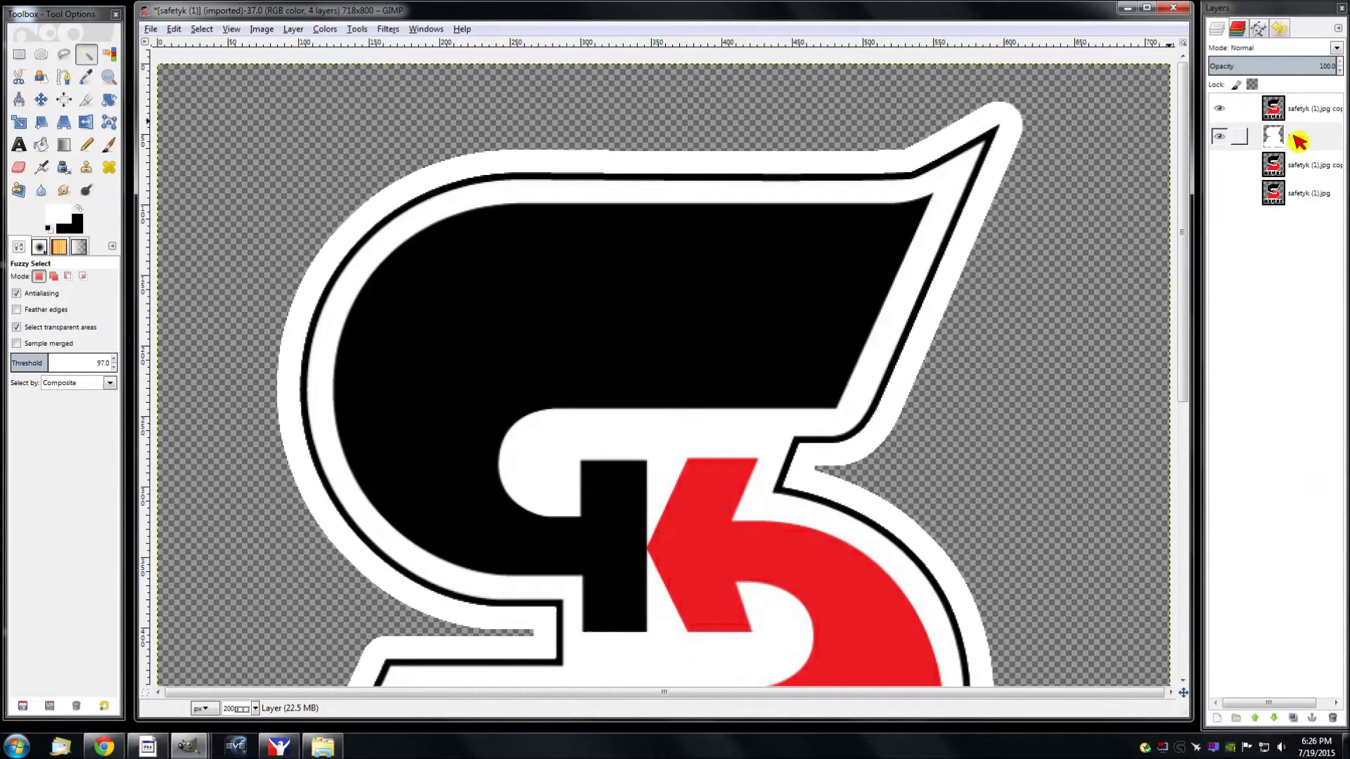
{"action": "right_click", "coordinate": [1297, 141]}
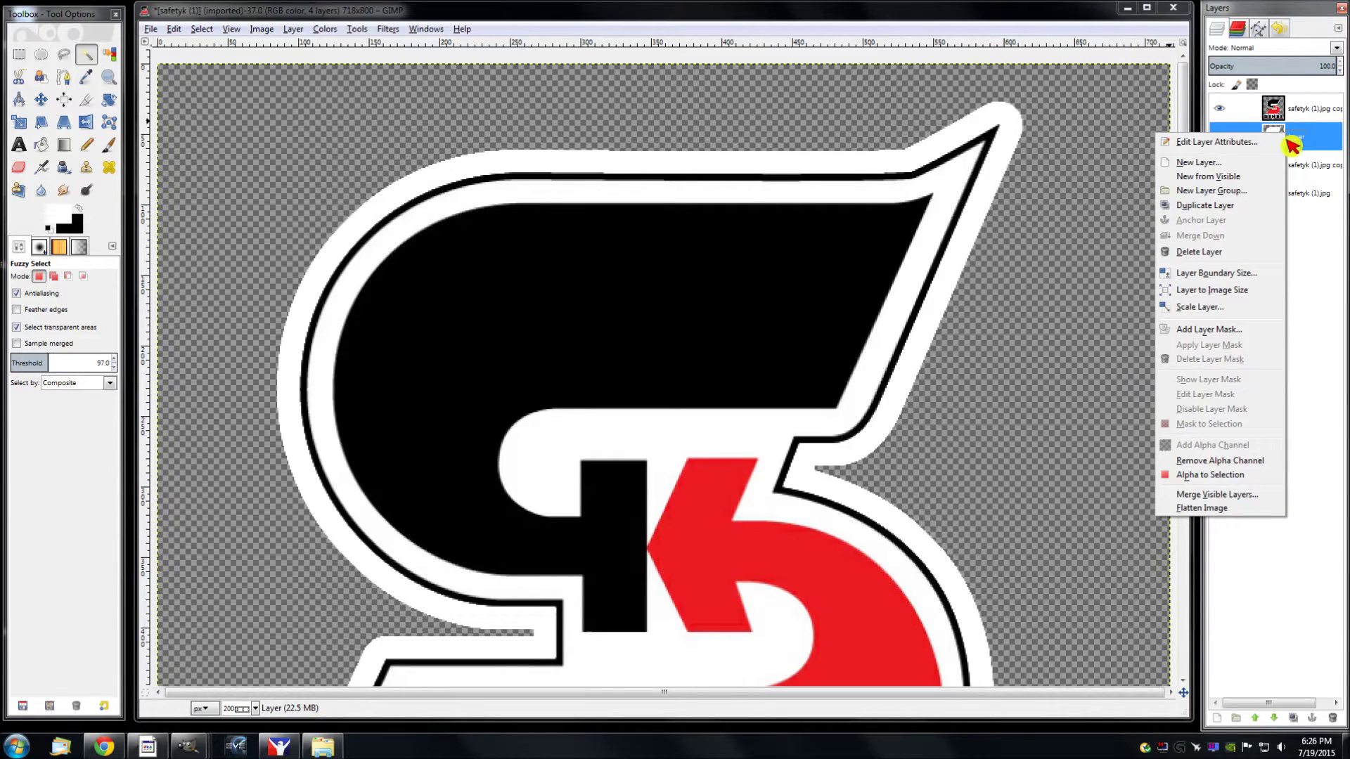
{"action": "left_click", "coordinate": [1241, 165]}
{"action": "left_click", "coordinate": [118, 244]}
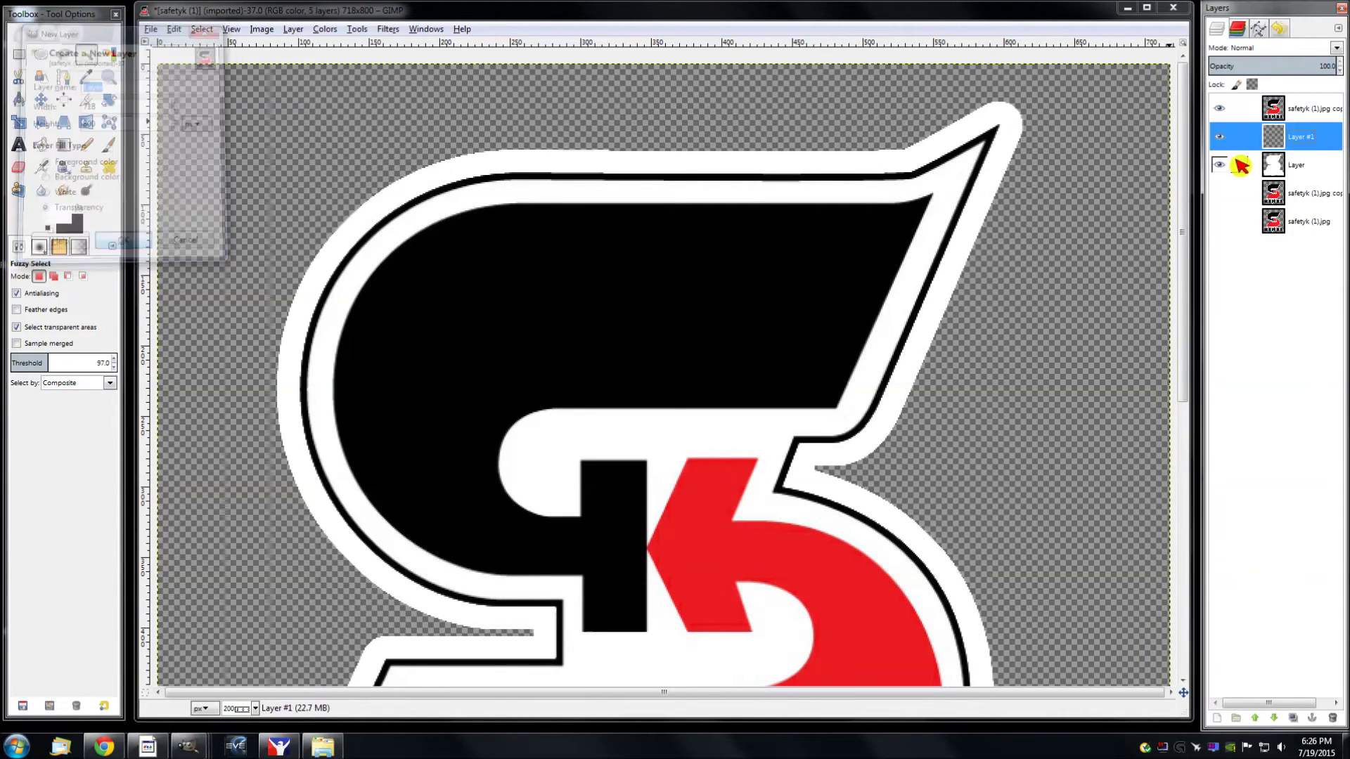
Place three path anchors around the border's rounded upper tip, one on each outer edge and one beyond the tip
{"action": "left_click", "coordinate": [64, 76]}
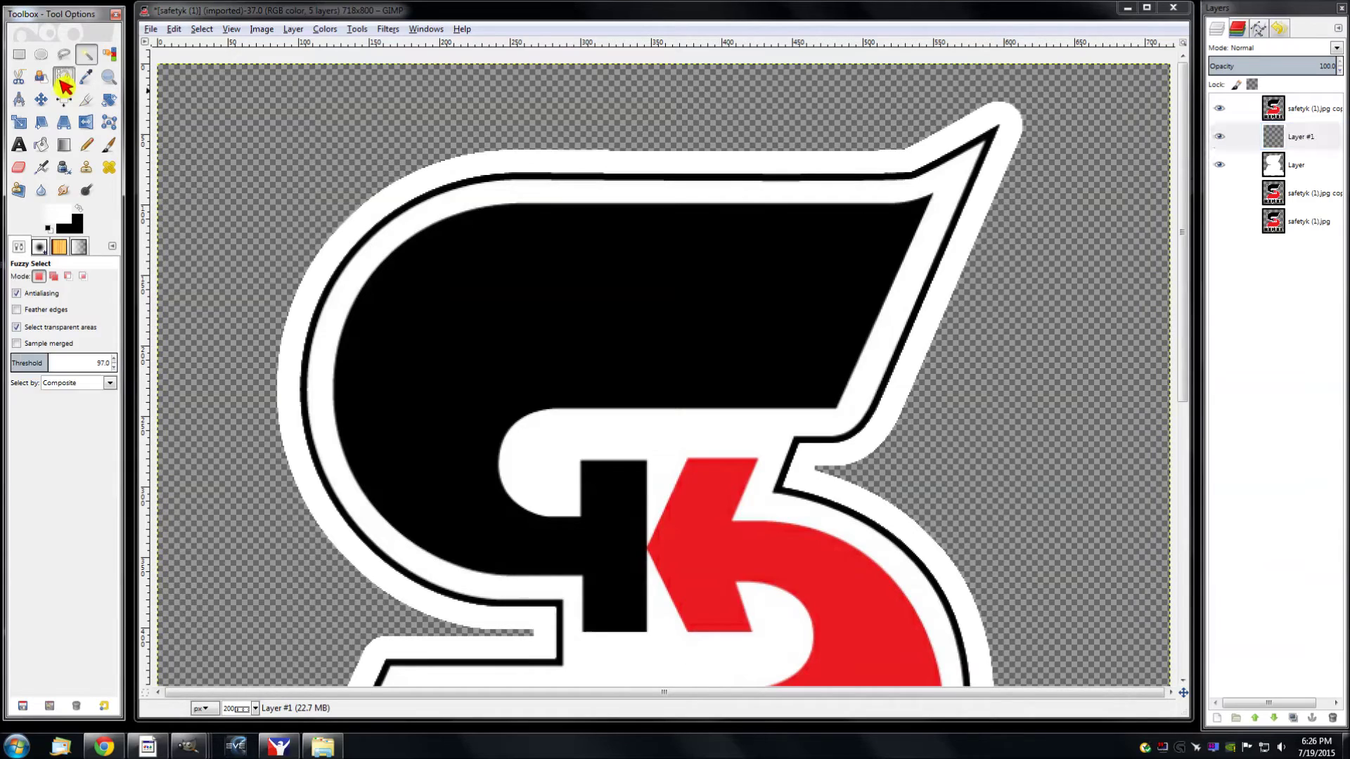
{"action": "left_click", "coordinate": [999, 188]}
{"action": "left_click", "coordinate": [1051, 69]}
{"action": "left_click", "coordinate": [926, 138]}
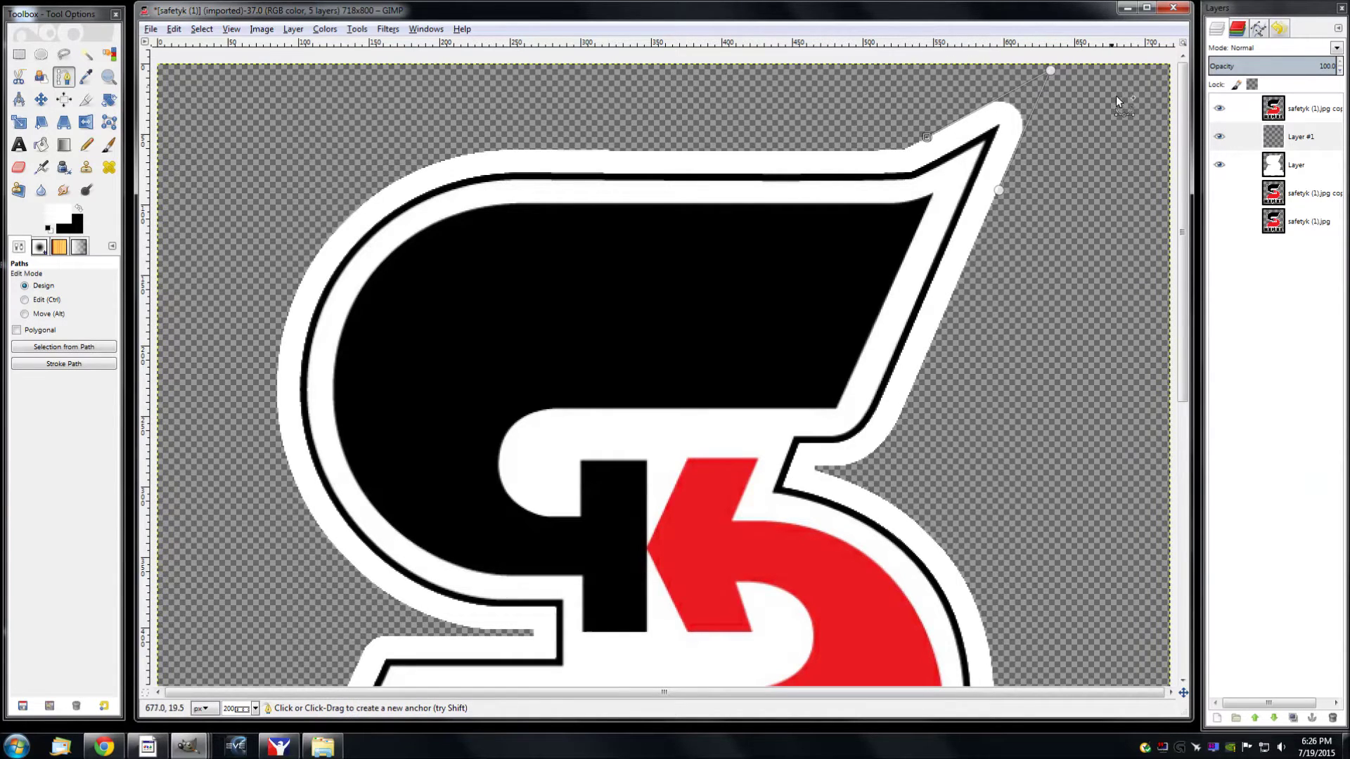
{"action": "scroll", "coordinate": [1117, 81], "scroll_direction": "down", "scroll_amount": 1}
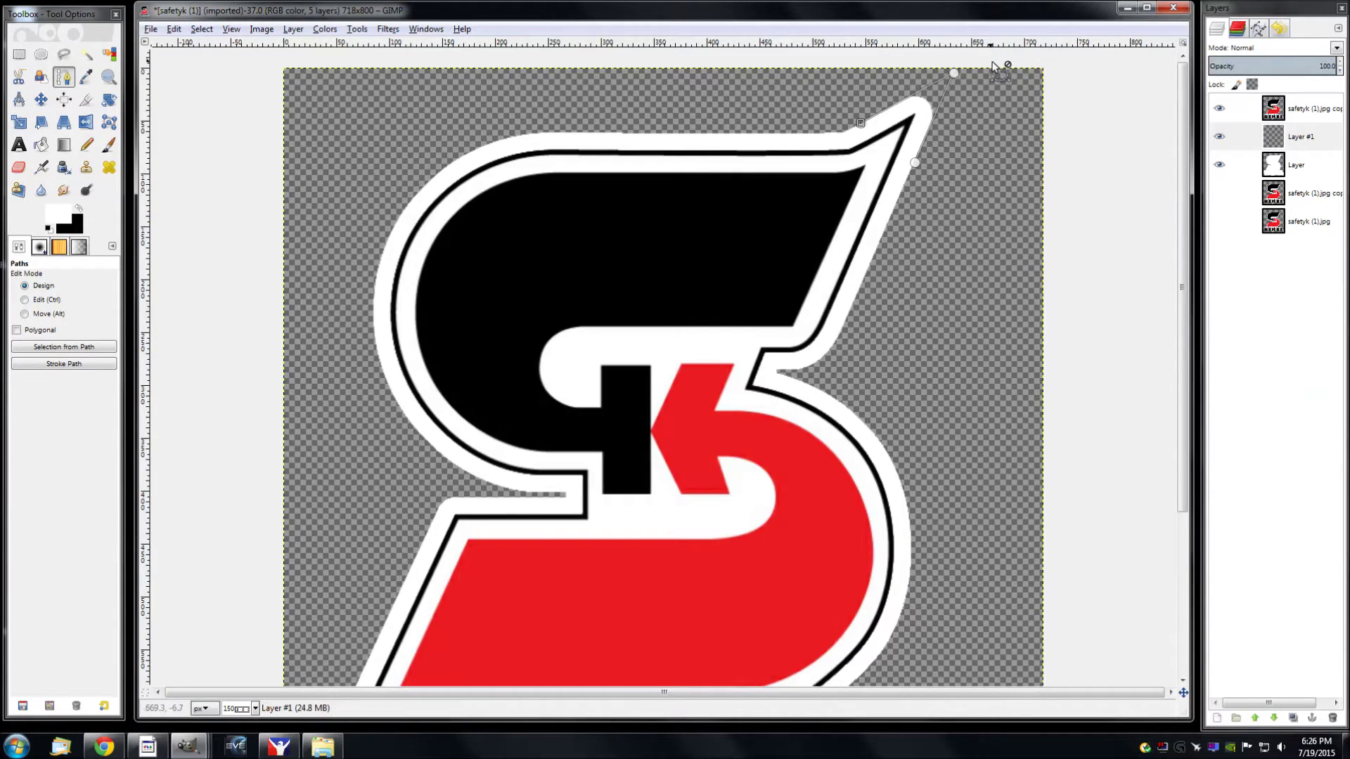
{"action": "scroll", "coordinate": [993, 67], "scroll_direction": "up", "scroll_amount": 4}
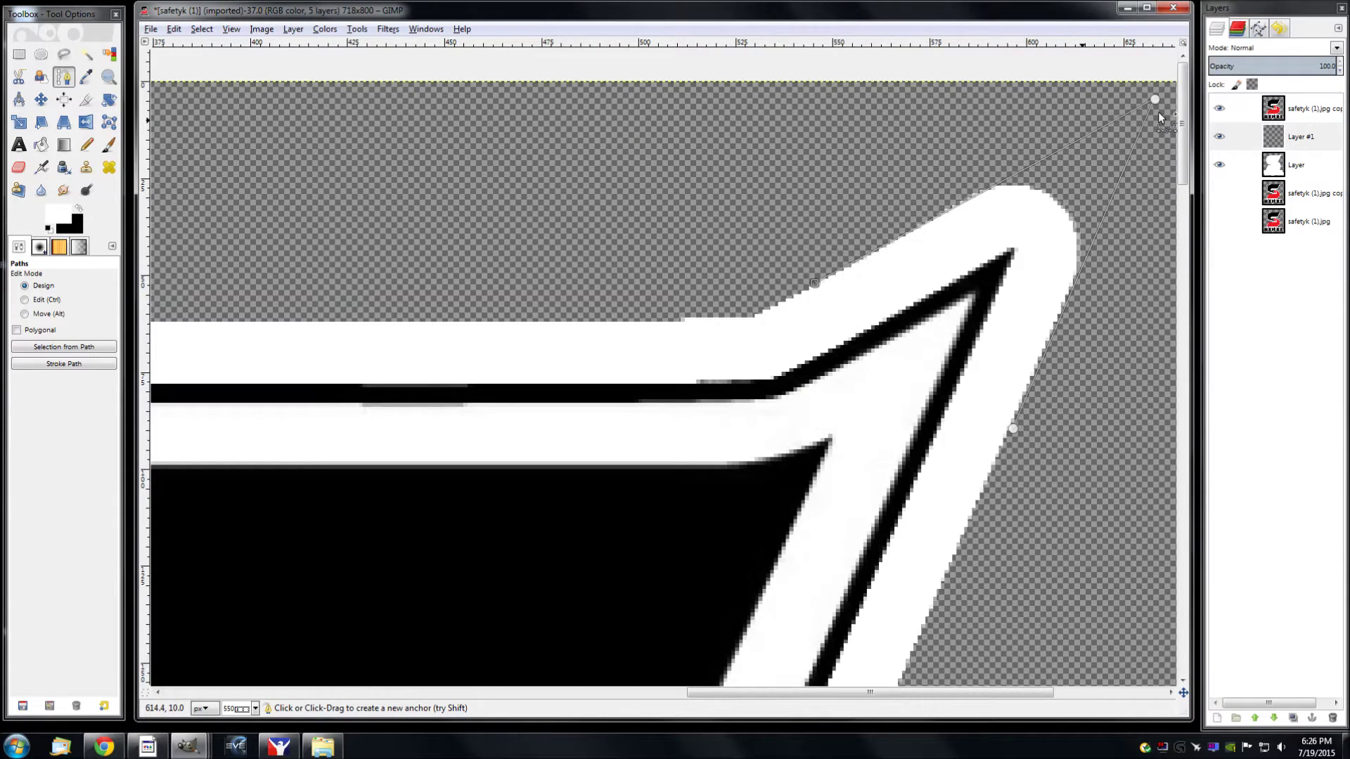
Fine-tune the anchors to extend the border's edges to a point at about 633, 3 px, and convert the path to a selection
{"action": "left_click_drag", "start_coordinate": [1156, 99], "coordinate": [1154, 91]}
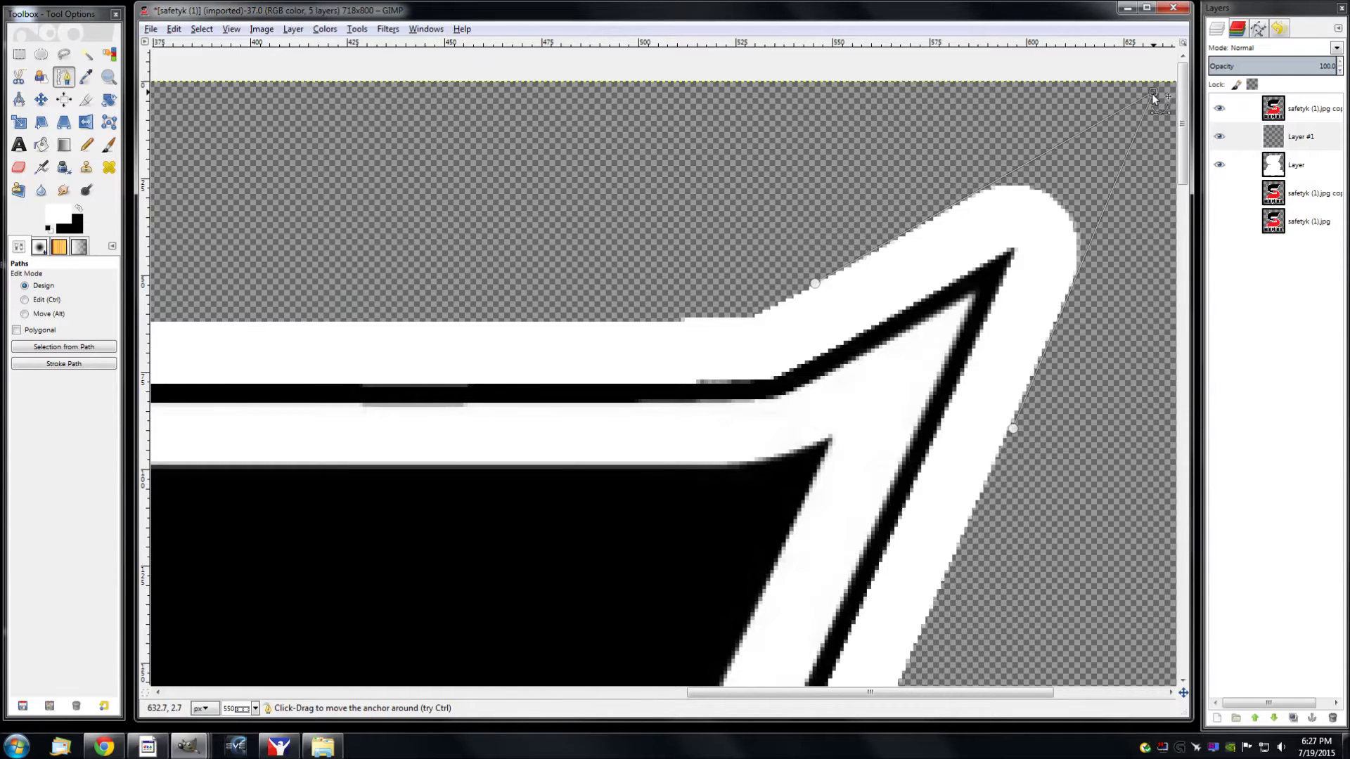
{"action": "key", "text": "ctrl"}
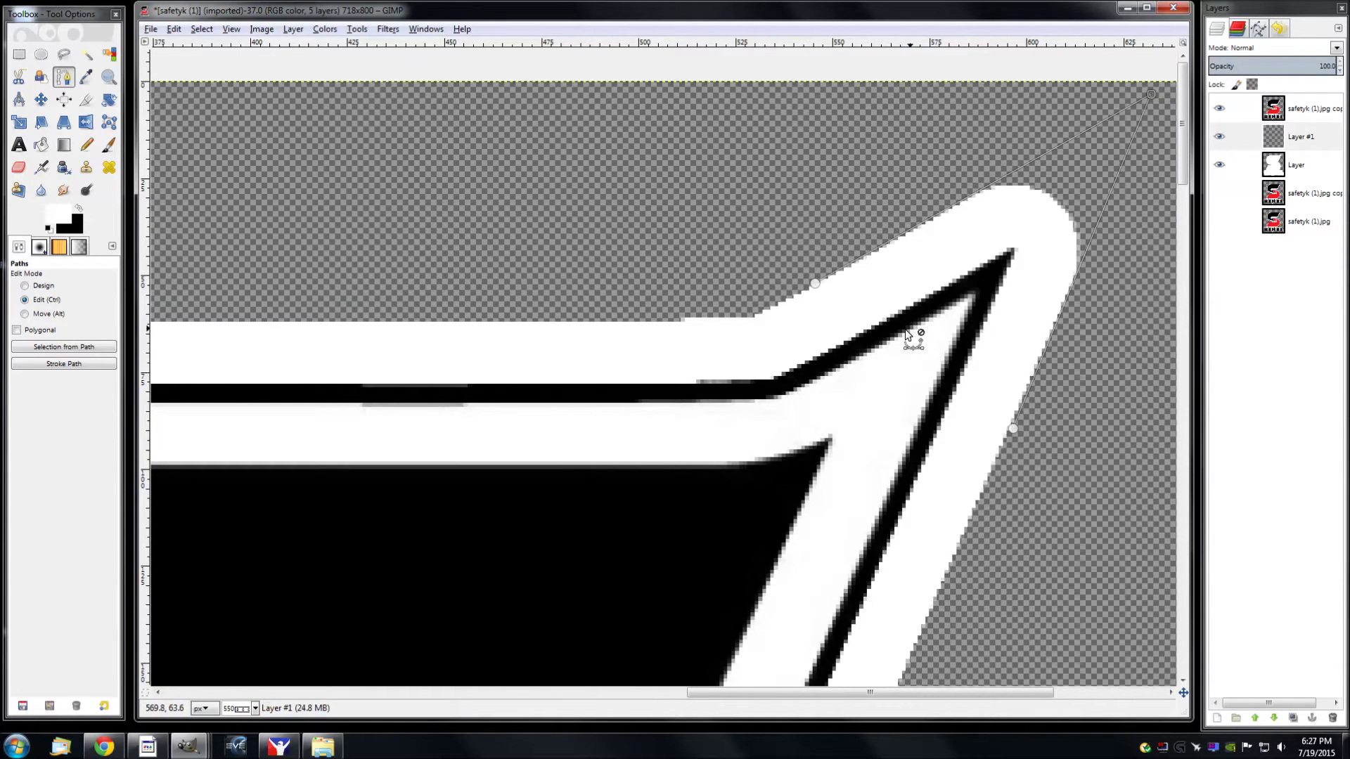
{"action": "left_click_drag", "start_coordinate": [1014, 429], "coordinate": [1009, 429]}
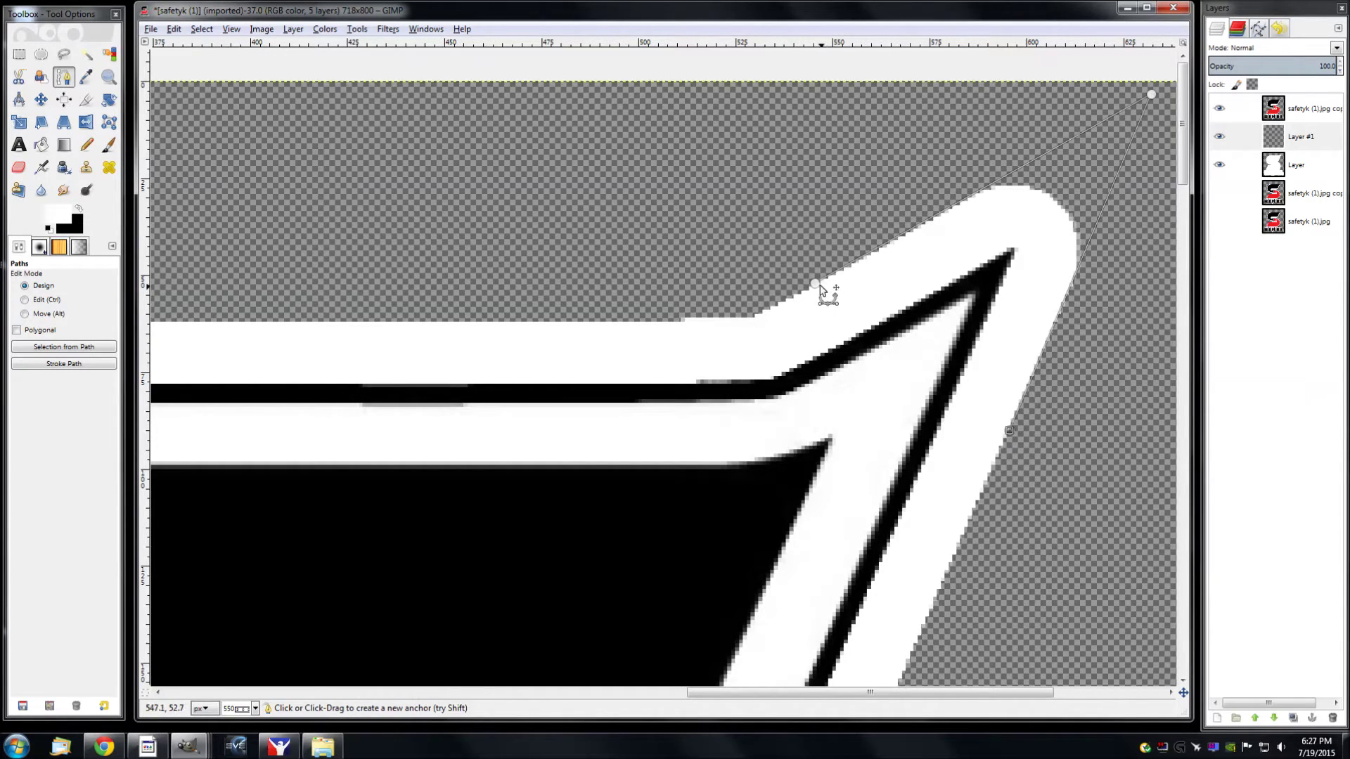
{"action": "key", "text": "ctrl"}
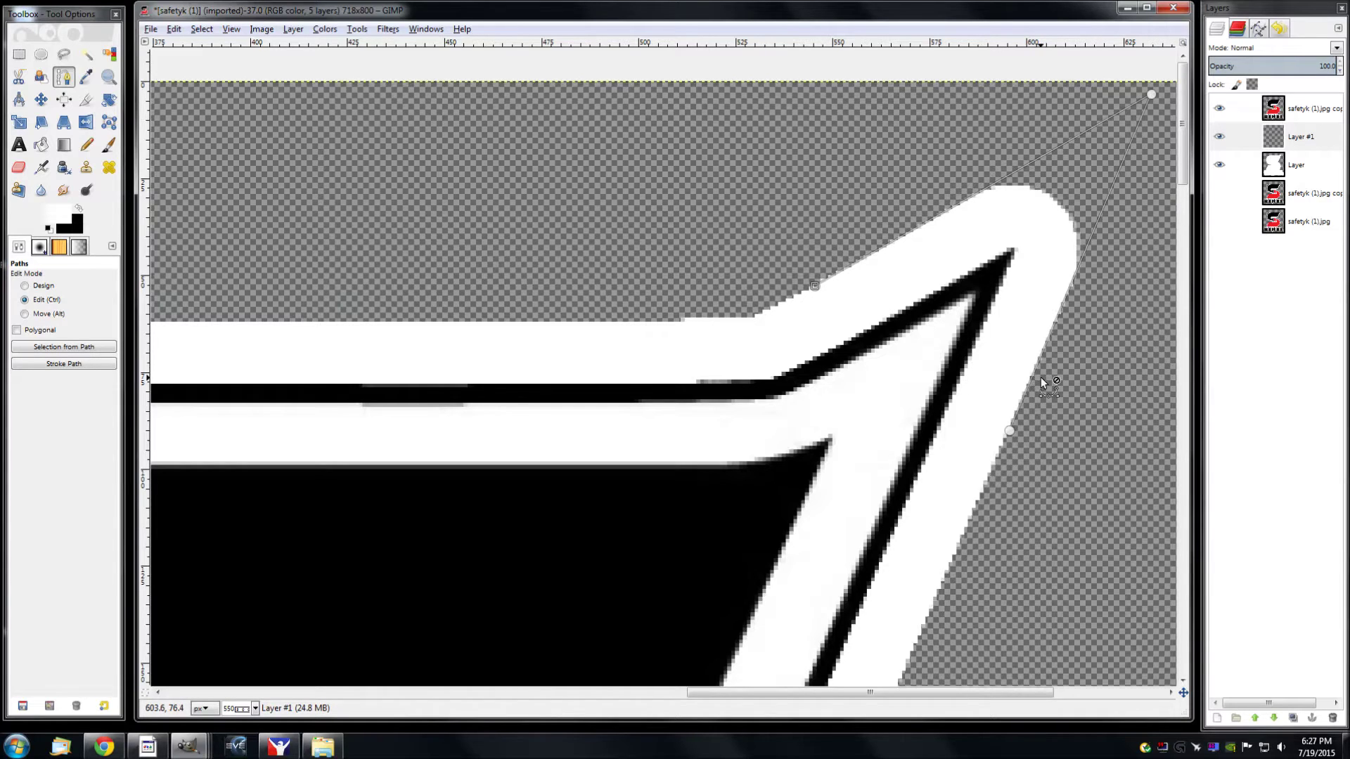
{"action": "key", "text": "shift+v"}
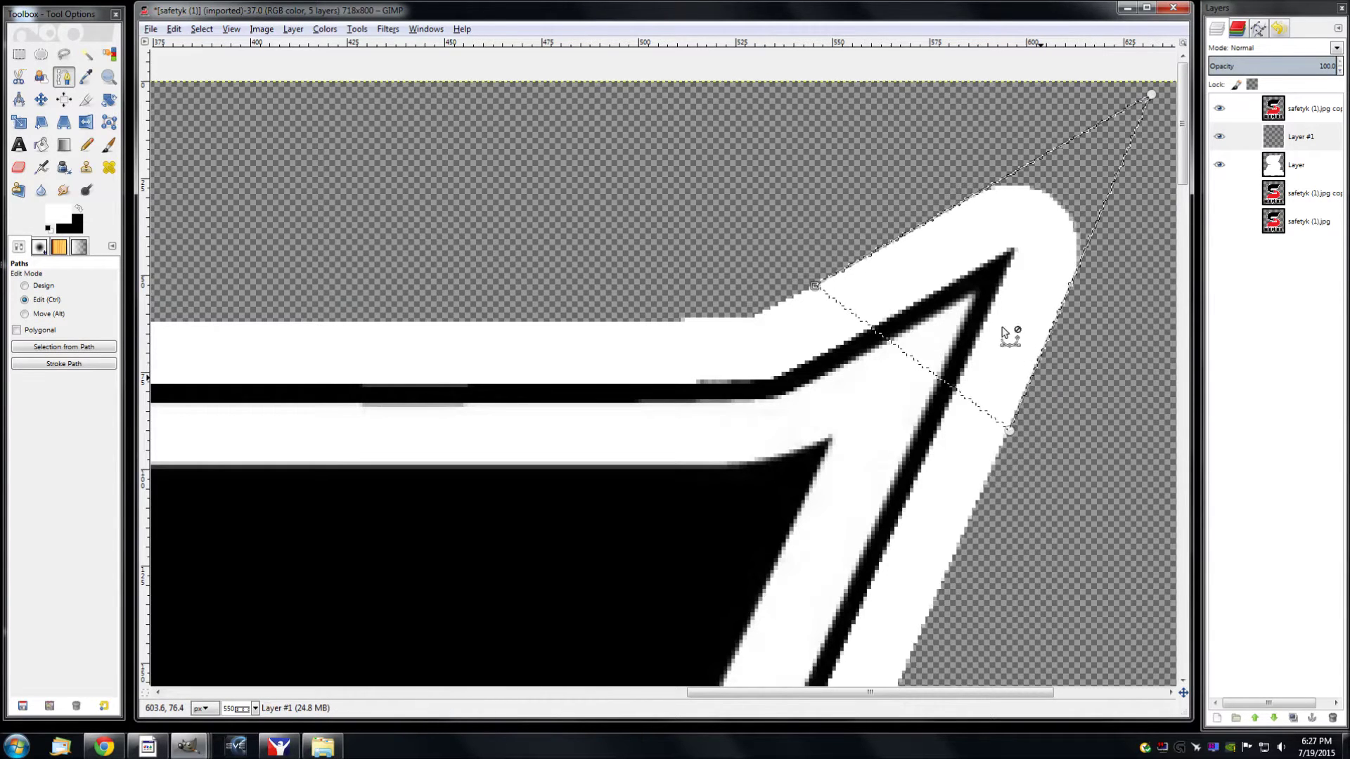
Fill the pointed tip selection with the white foreground color, clear the selection, and switch to the Move tool to hide the path
{"action": "right_click", "coordinate": [949, 275]}
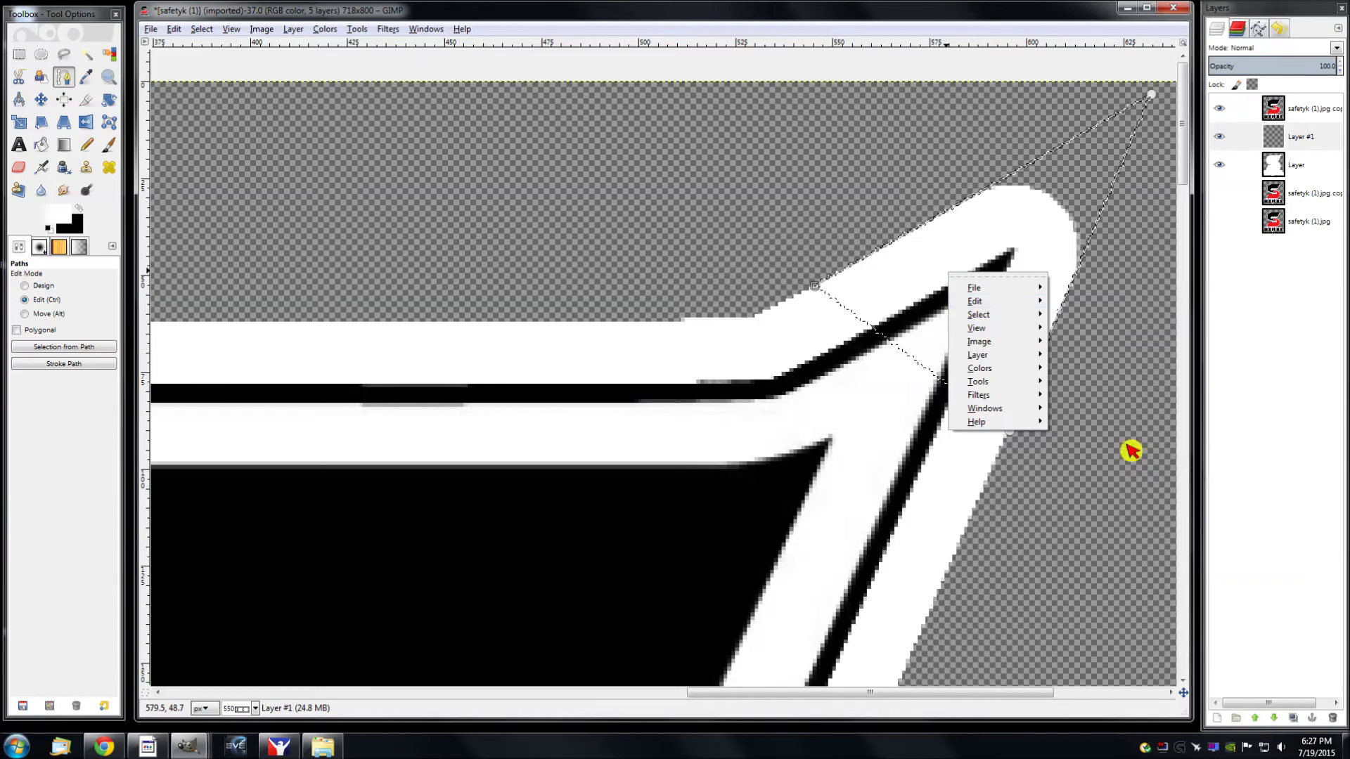
{"action": "mouse_move", "coordinate": [997, 302]}
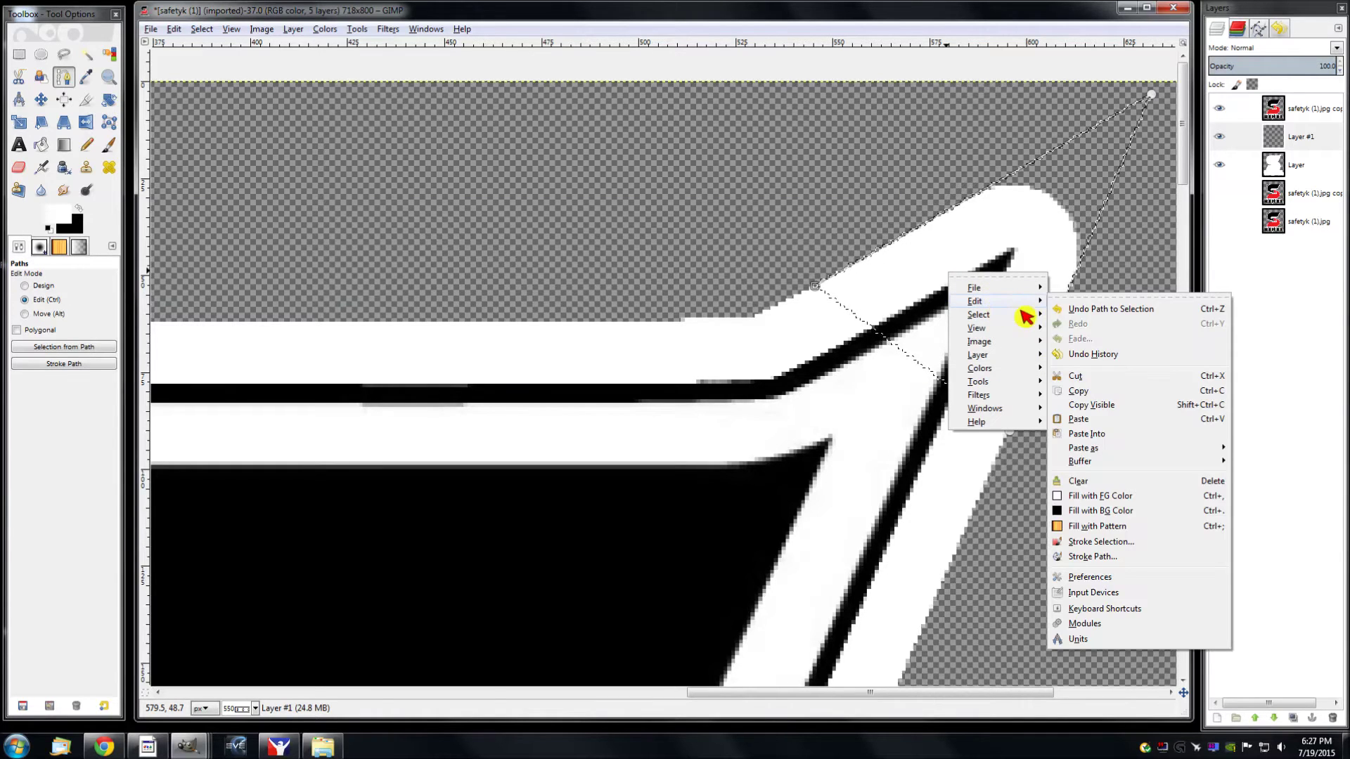
{"action": "left_click", "coordinate": [1111, 494]}
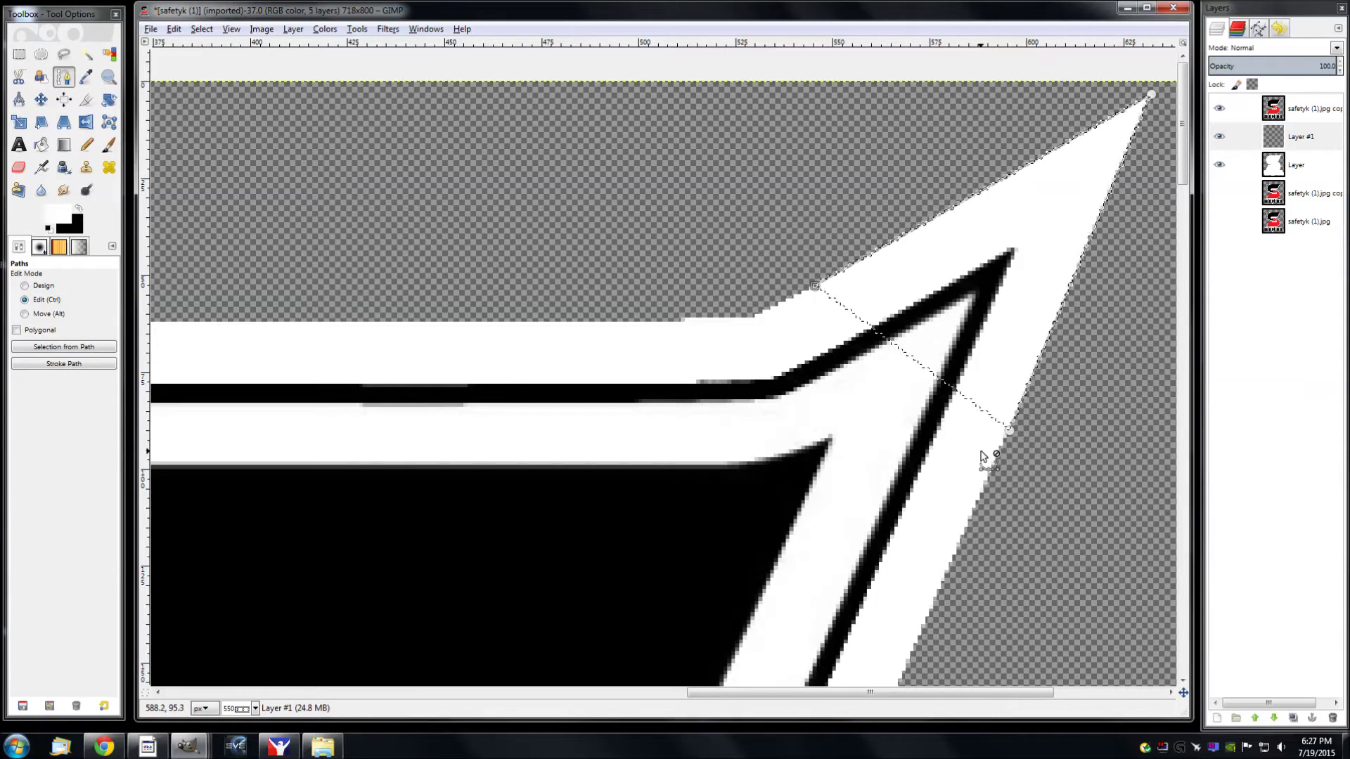
{"action": "scroll", "coordinate": [981, 454], "scroll_direction": "down", "scroll_amount": 3}
{"action": "scroll", "coordinate": [983, 457], "scroll_direction": "down", "scroll_amount": 1}
{"action": "scroll", "coordinate": [982, 453], "scroll_direction": "up", "scroll_amount": 3}
{"action": "scroll", "coordinate": [982, 454], "scroll_direction": "down", "scroll_amount": 3}
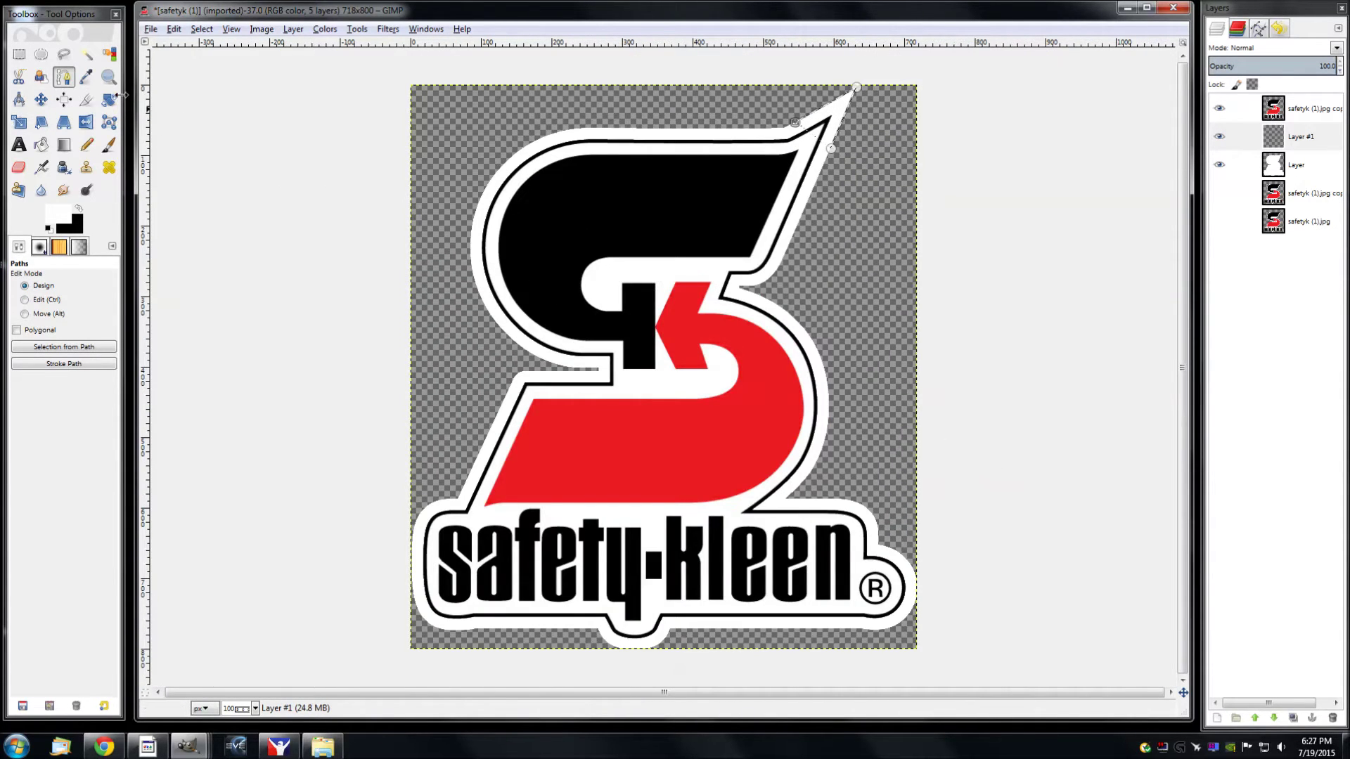
{"action": "left_click", "coordinate": [41, 99]}
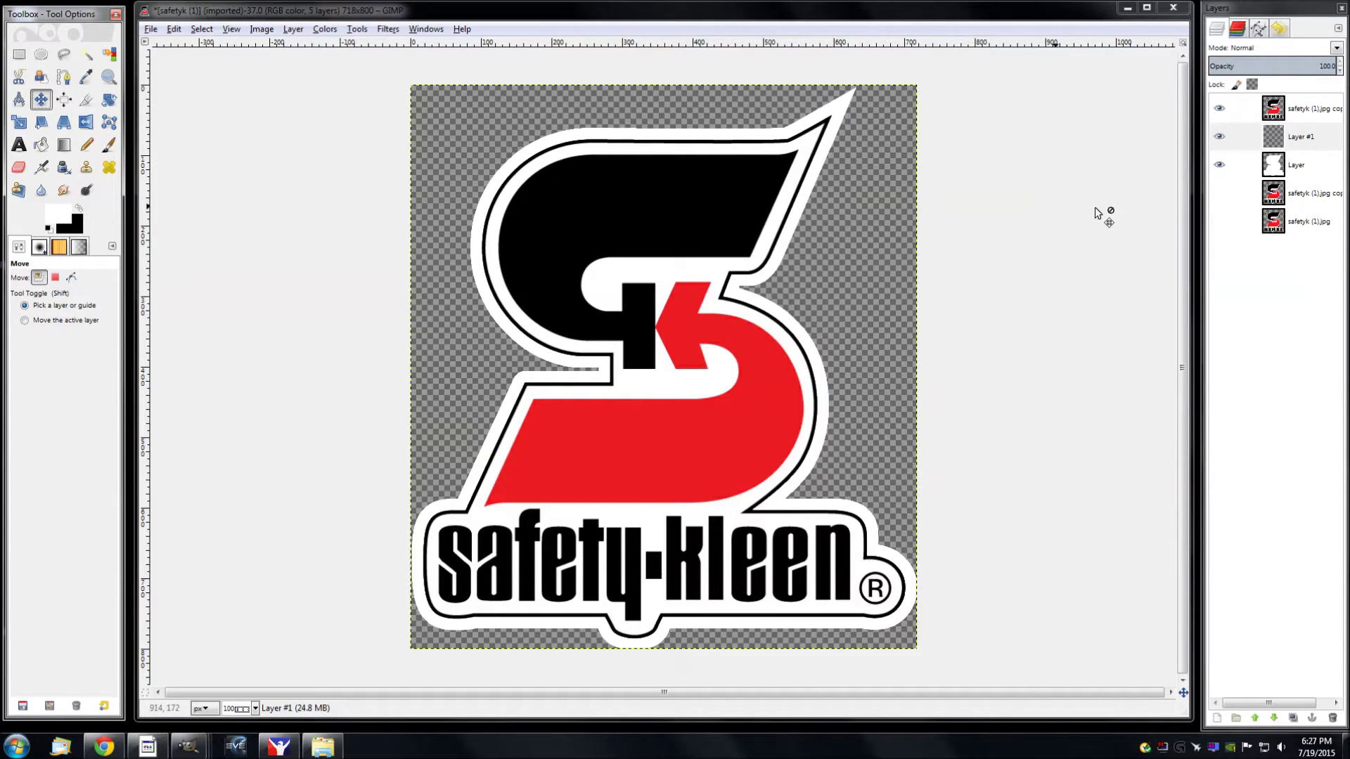
Flatten the image into a single layer and add an alpha channel to that layer
{"action": "right_click", "coordinate": [1288, 222]}
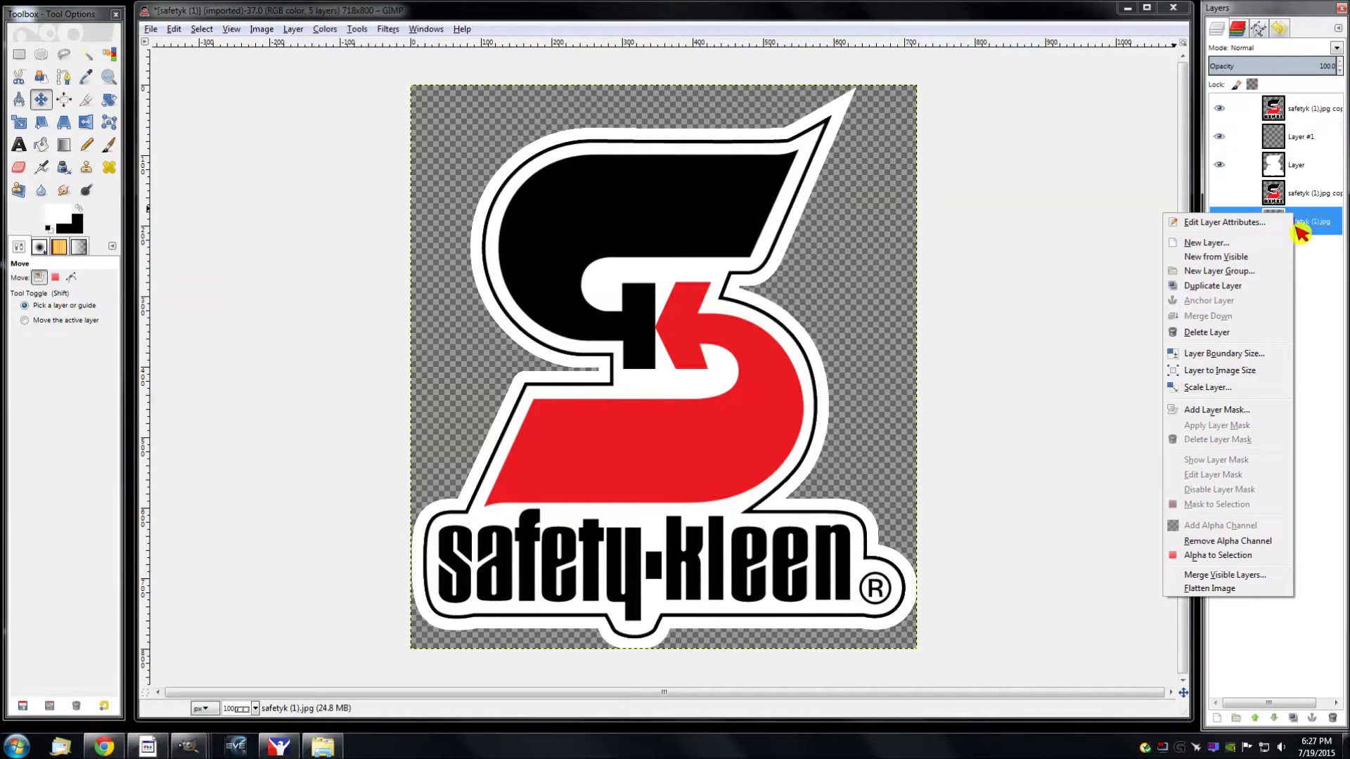
{"action": "left_click", "coordinate": [1227, 589]}
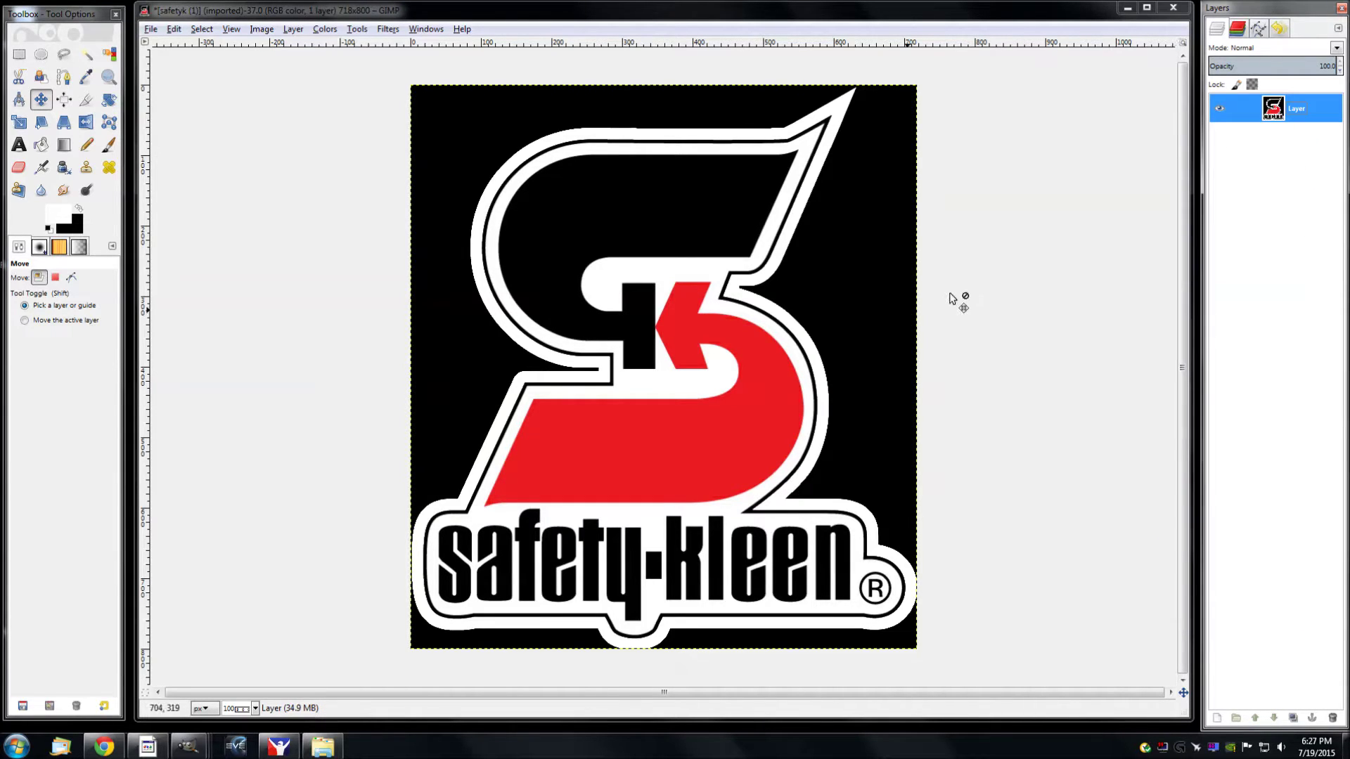
{"action": "left_click", "coordinate": [1291, 115]}
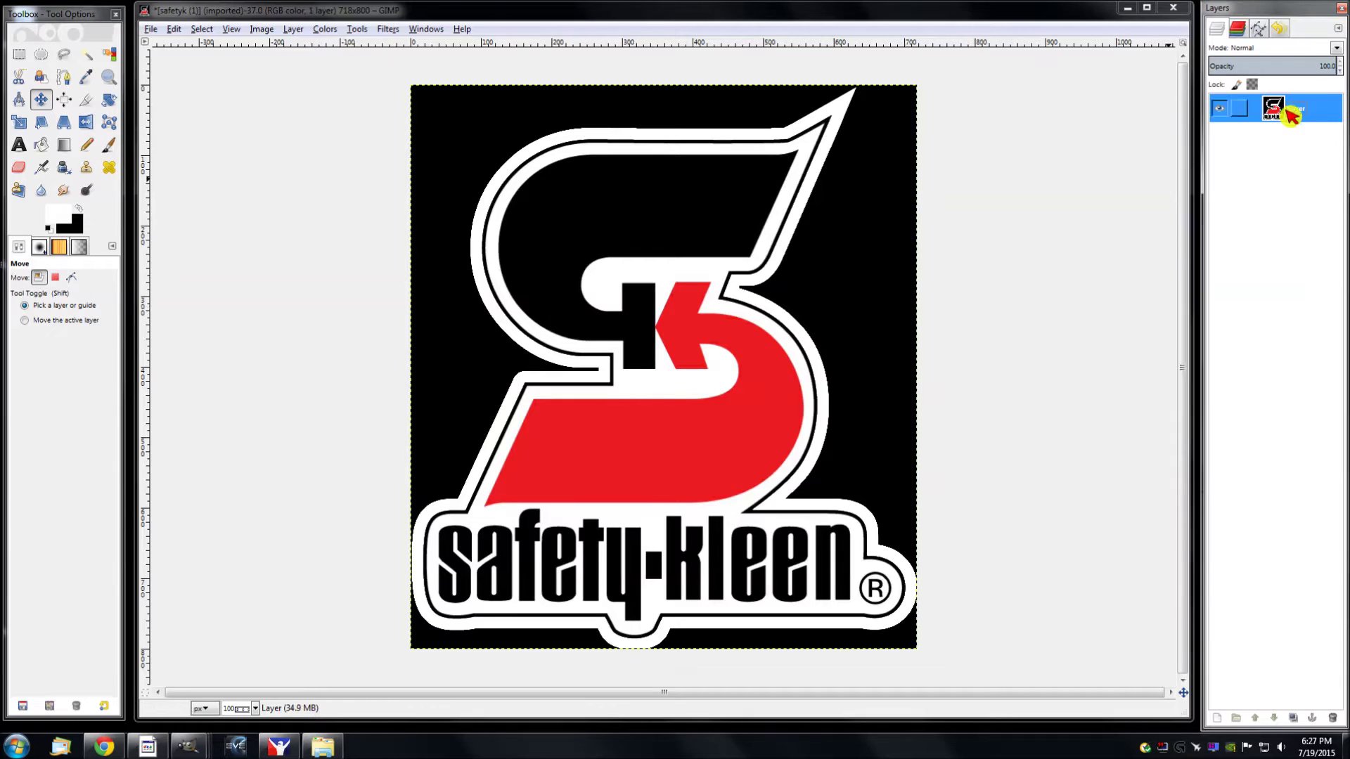
{"action": "right_click", "coordinate": [1290, 115]}
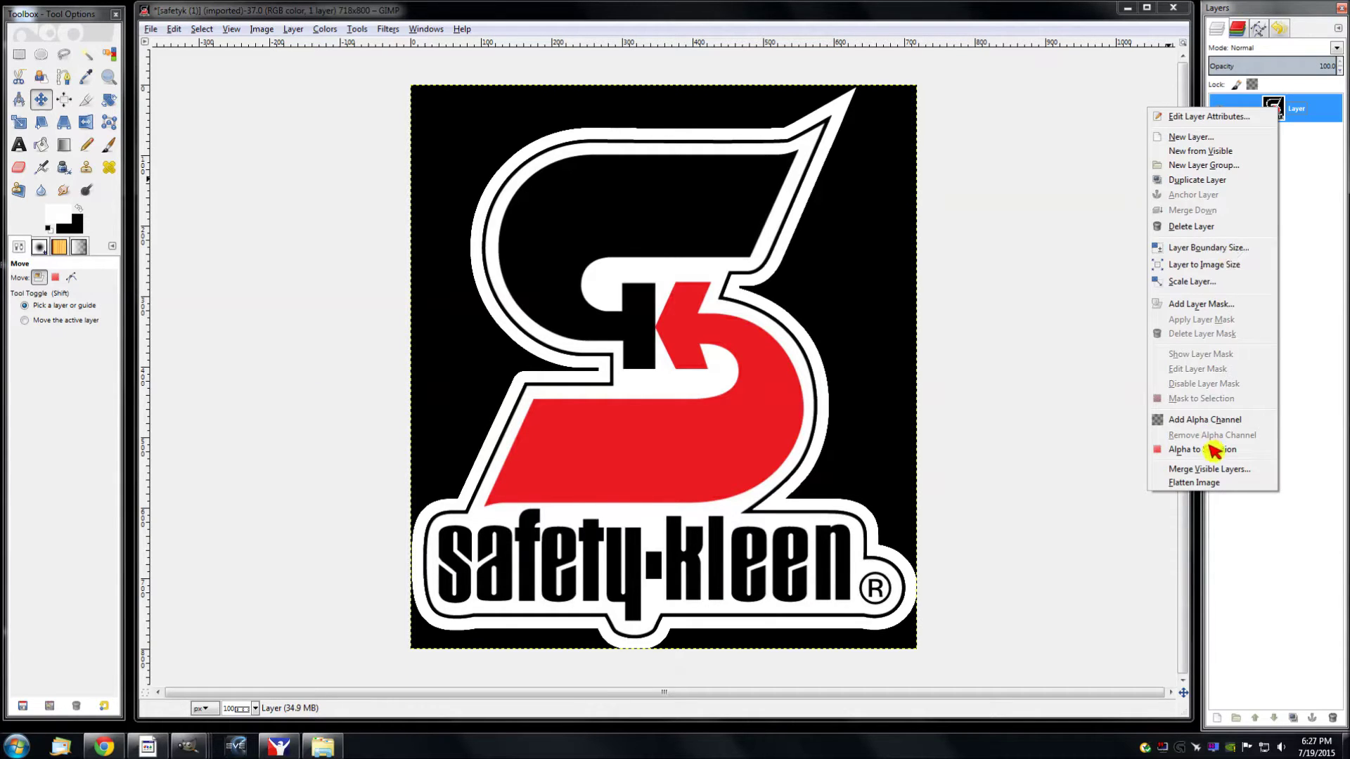
{"action": "left_click", "coordinate": [1203, 422]}
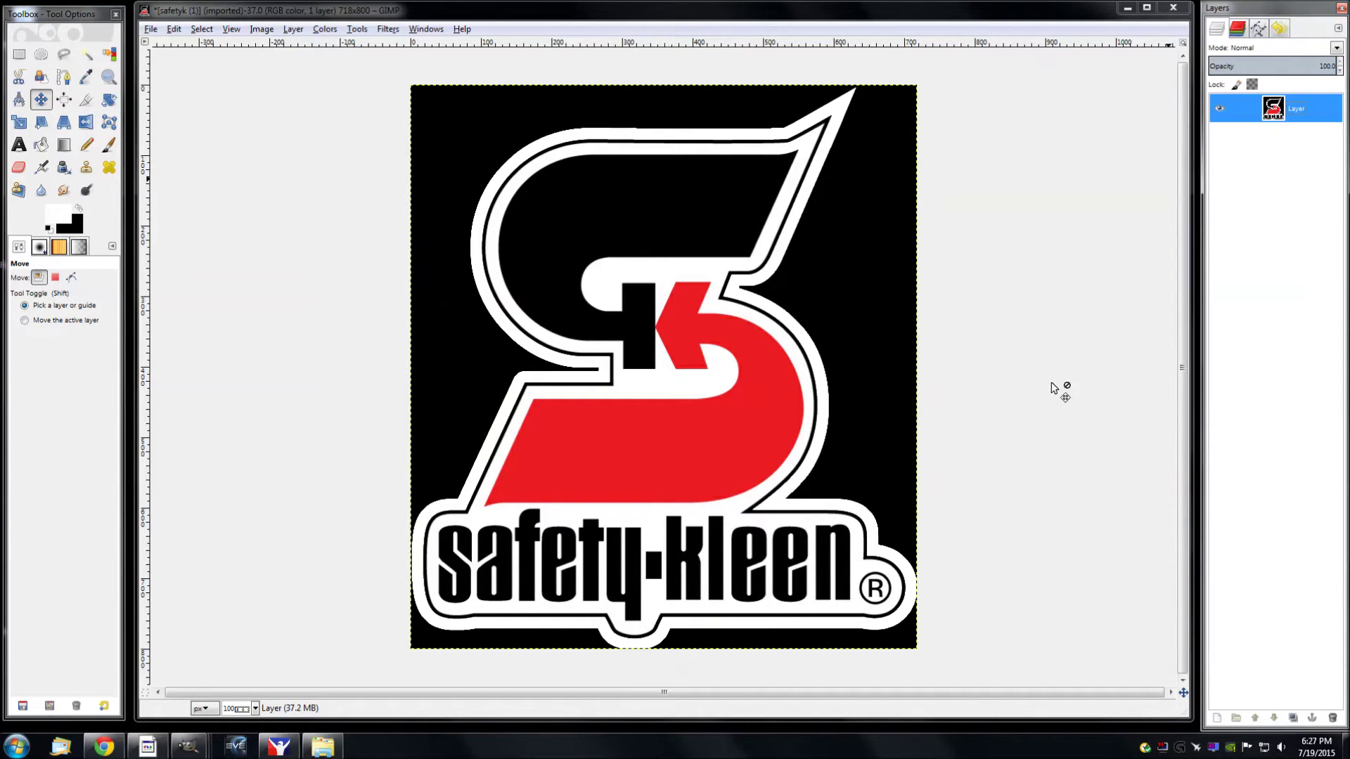
Fuzzy-select and delete the black background around the Safety-Kleen logo, including the separate patch at the lower-right corner
{"action": "left_click", "coordinate": [86, 54]}
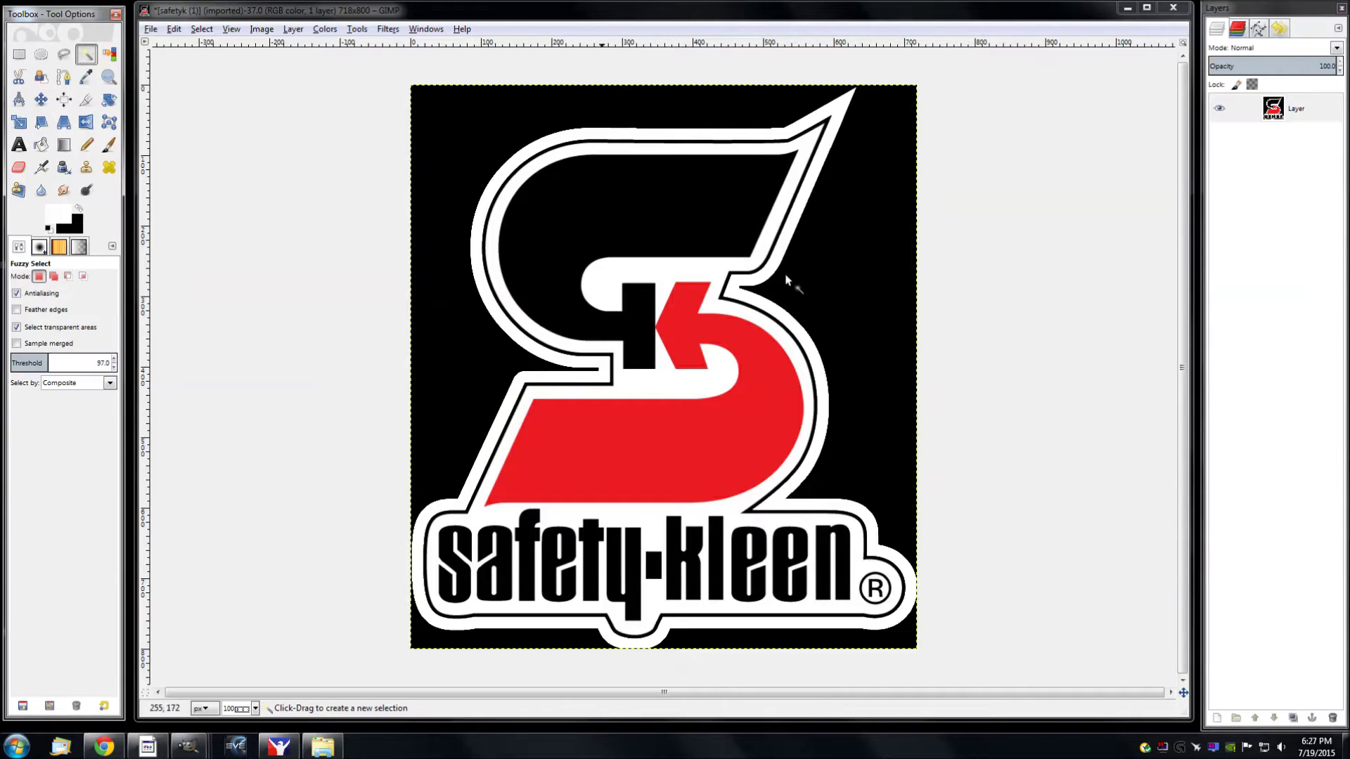
{"action": "left_click", "coordinate": [837, 292]}
{"action": "key", "text": "Delete"}
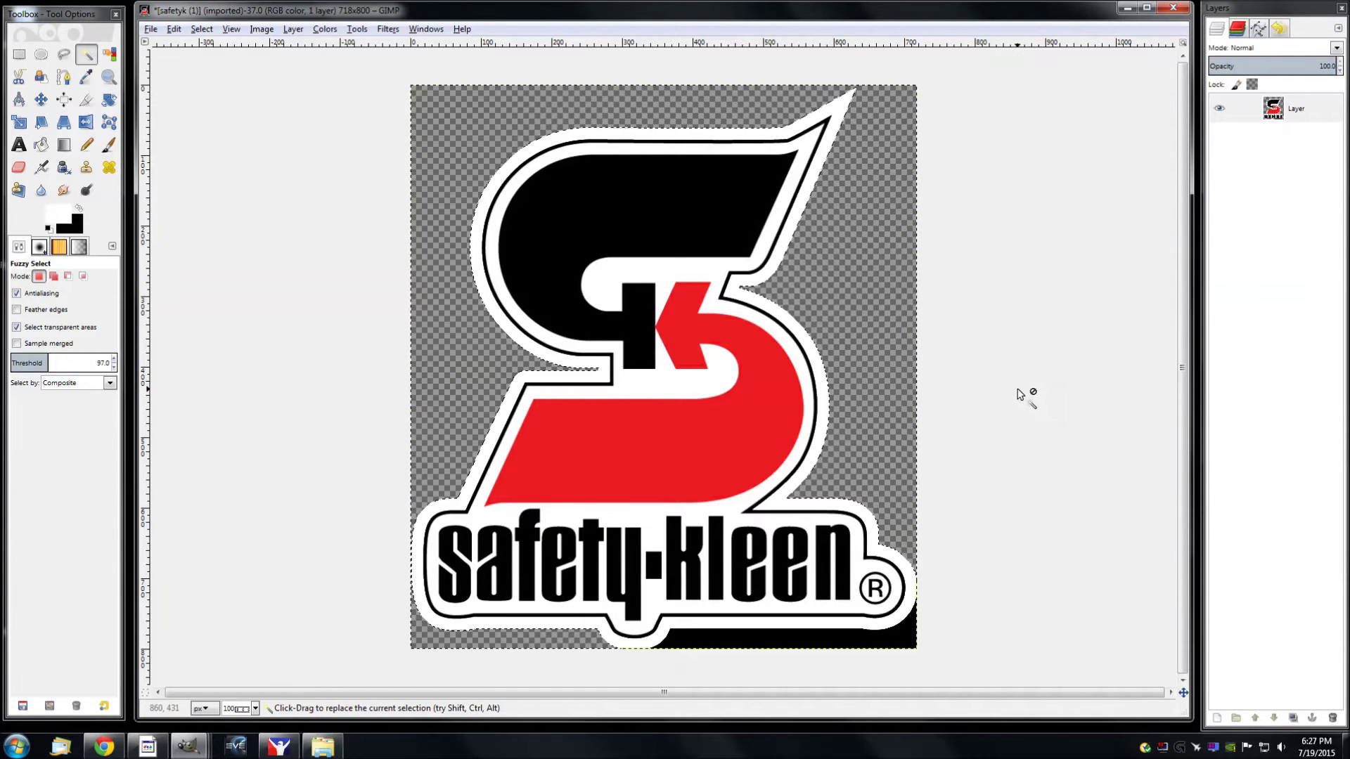
{"action": "key", "text": "ctrl+shift+a"}
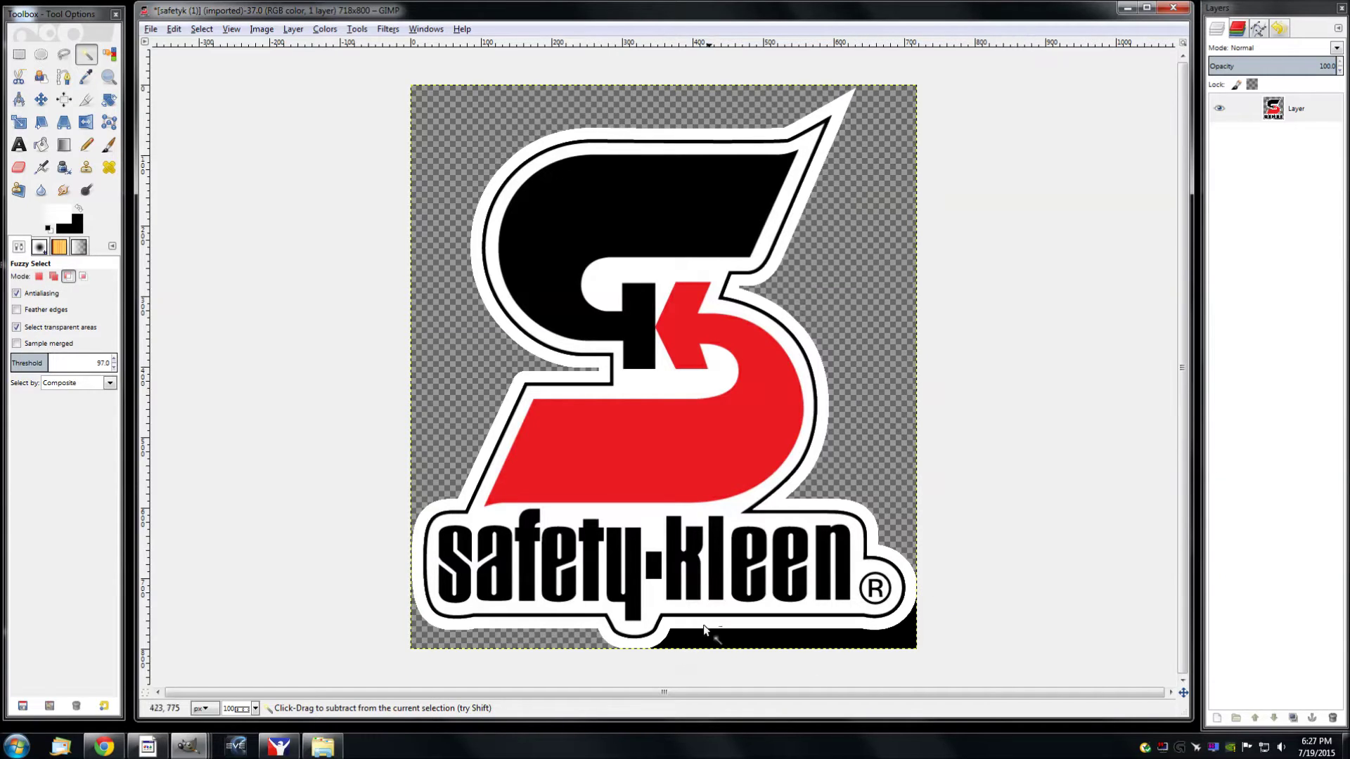
{"action": "left_click", "coordinate": [720, 635]}
{"action": "key", "text": "Delete"}
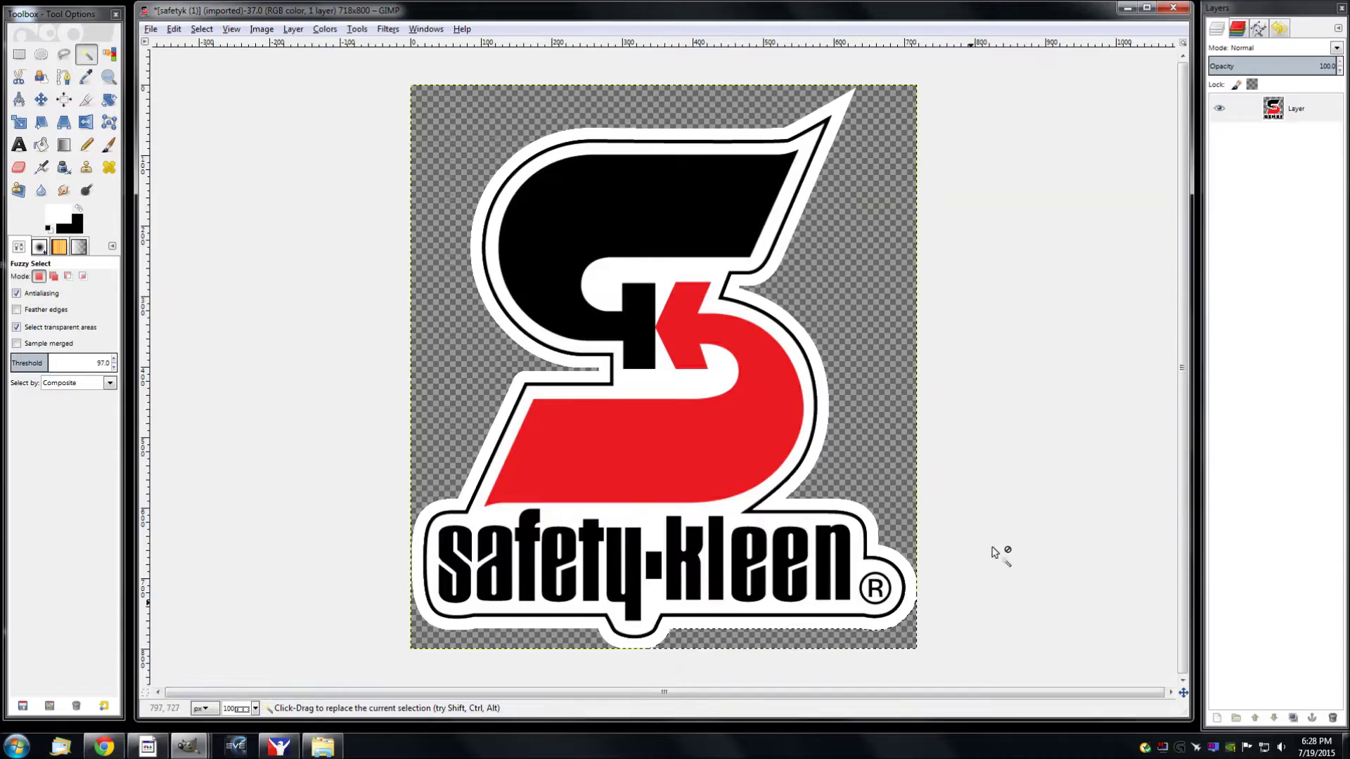
Examine the Merit Pro decal beside the Triad logo on the truck in the ZDnAMjE reference photo
{"action": "key", "text": "ctrl"}
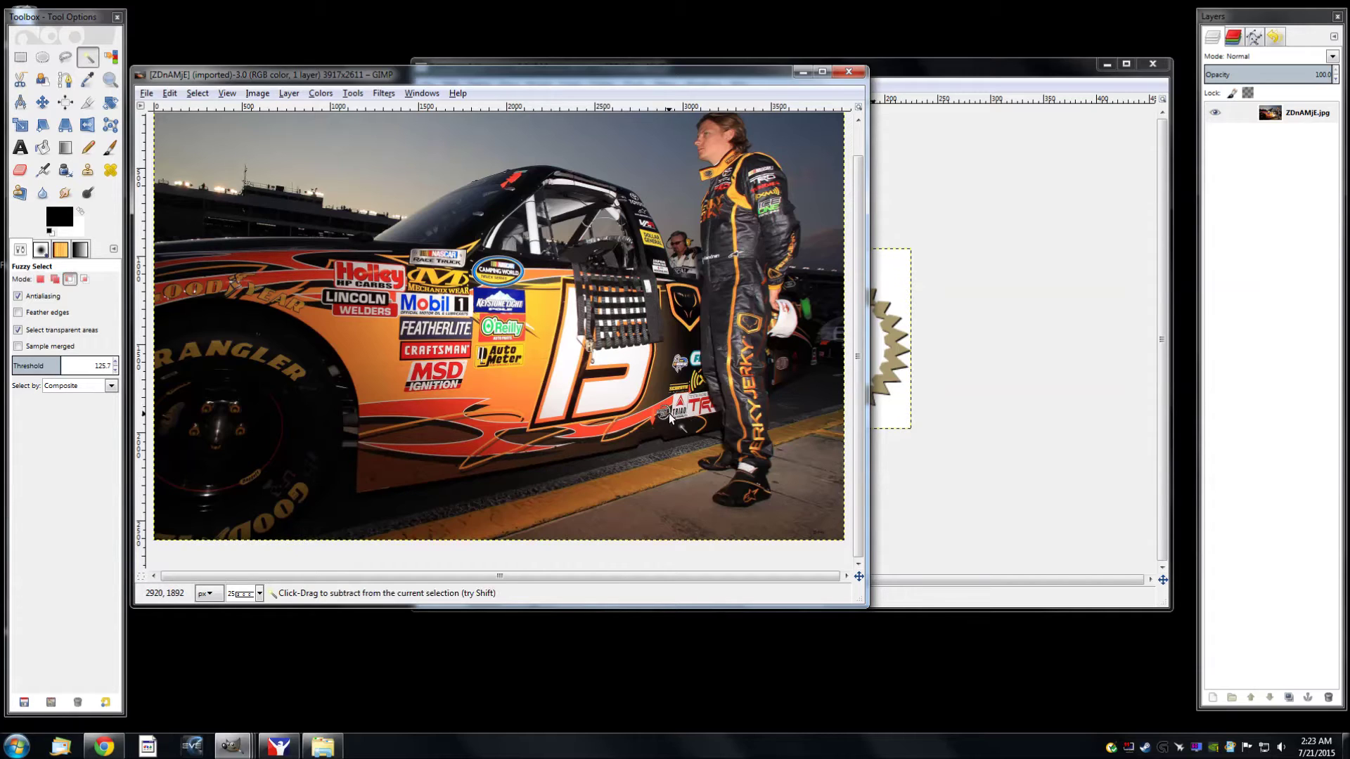
{"action": "scroll", "coordinate": [670, 417], "scroll_direction": "up", "scroll_amount": 6}
{"action": "scroll", "coordinate": [670, 417], "scroll_direction": "up", "scroll_amount": 1}
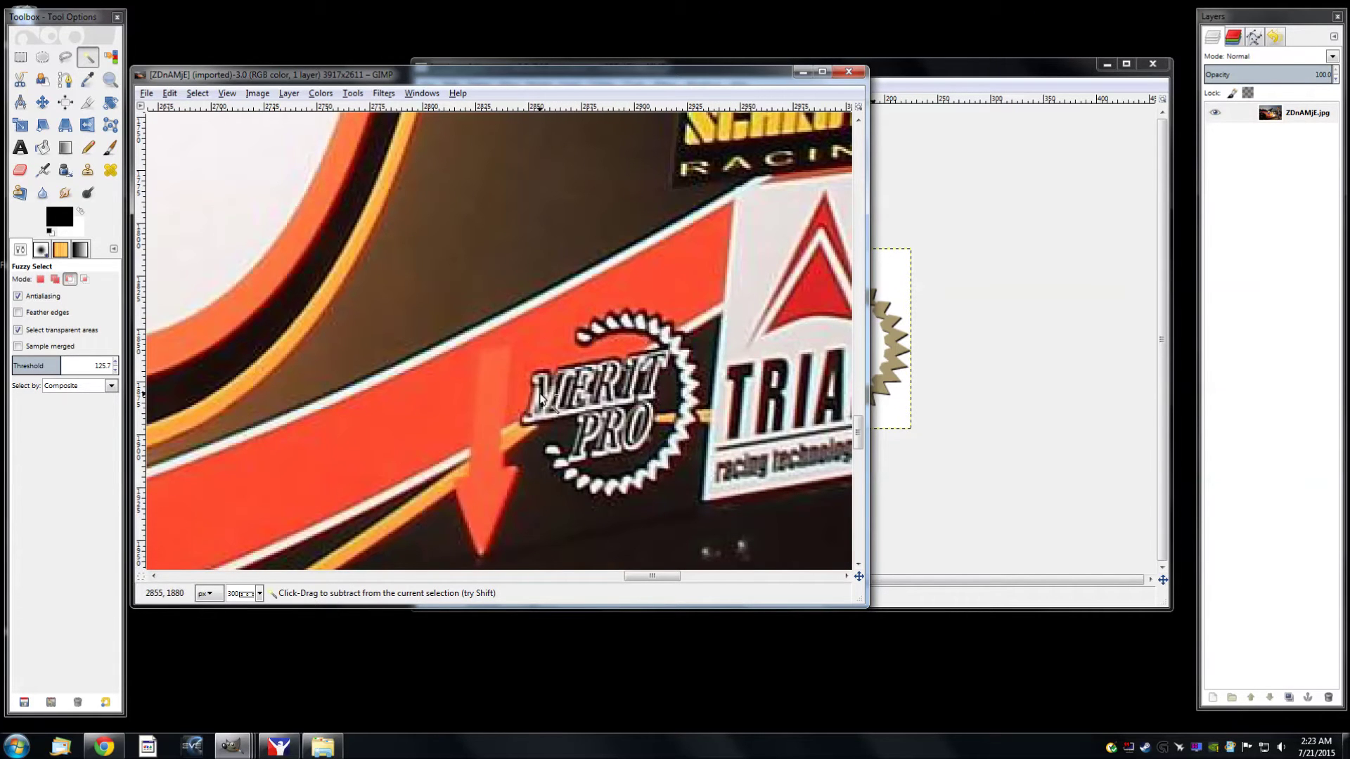
{"action": "scroll", "coordinate": [540, 457], "scroll_direction": "down", "scroll_amount": 1}
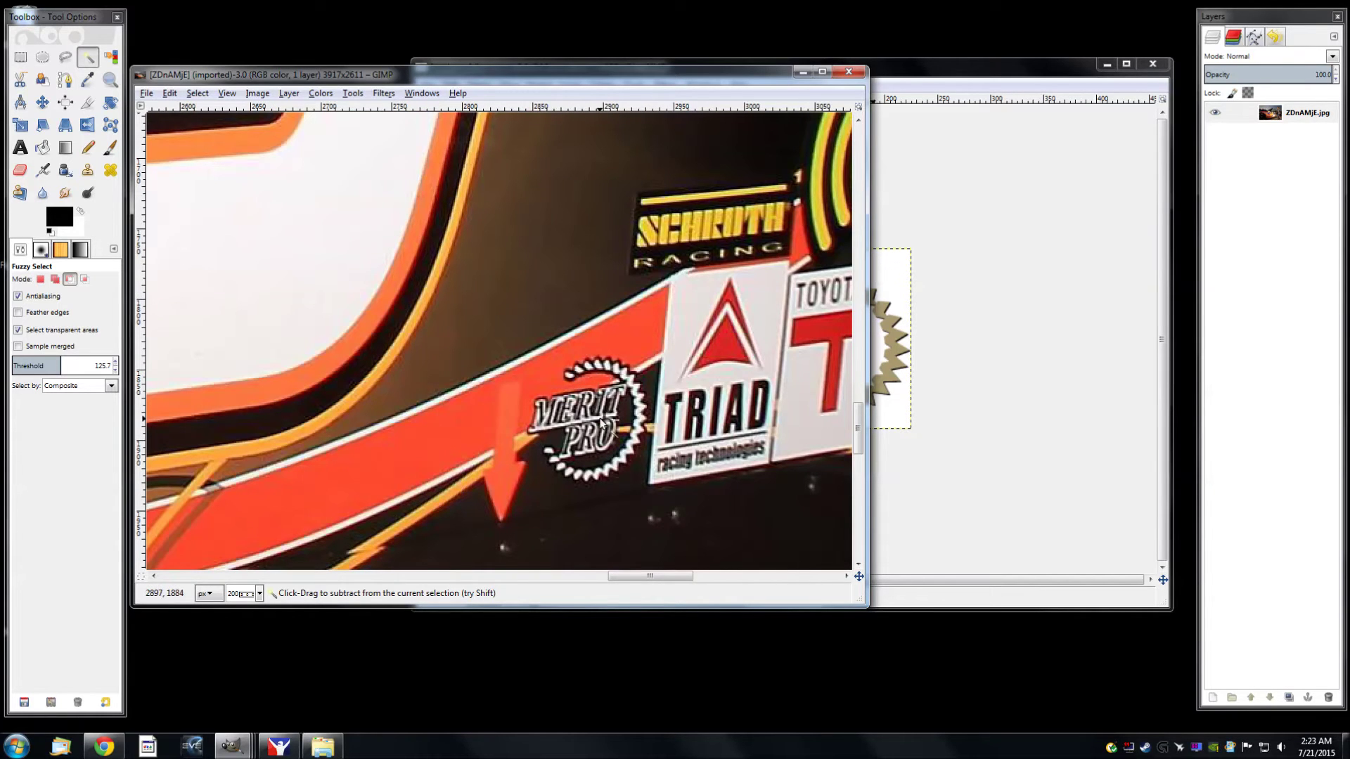
{"action": "scroll", "coordinate": [605, 420], "scroll_direction": "down", "scroll_amount": 3}
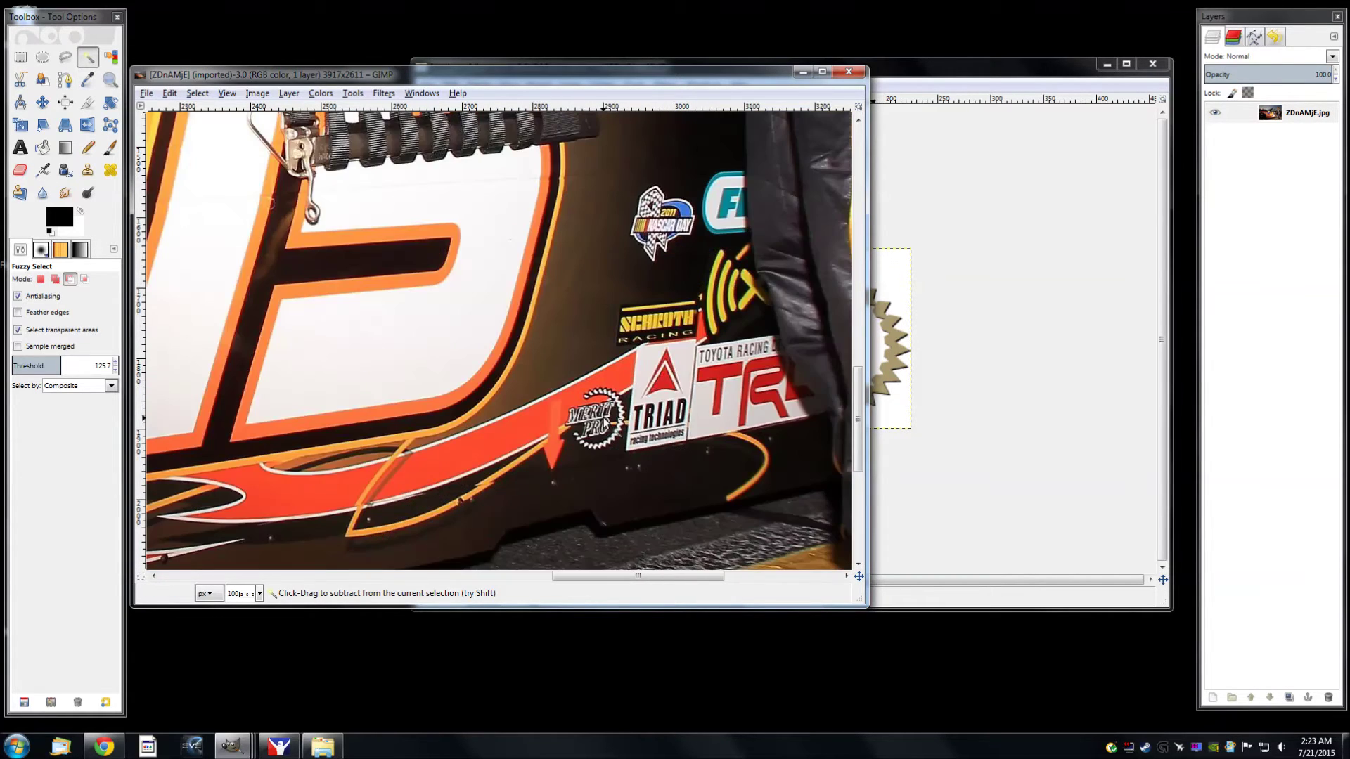
{"action": "scroll", "coordinate": [605, 421], "scroll_direction": "down", "scroll_amount": 1}
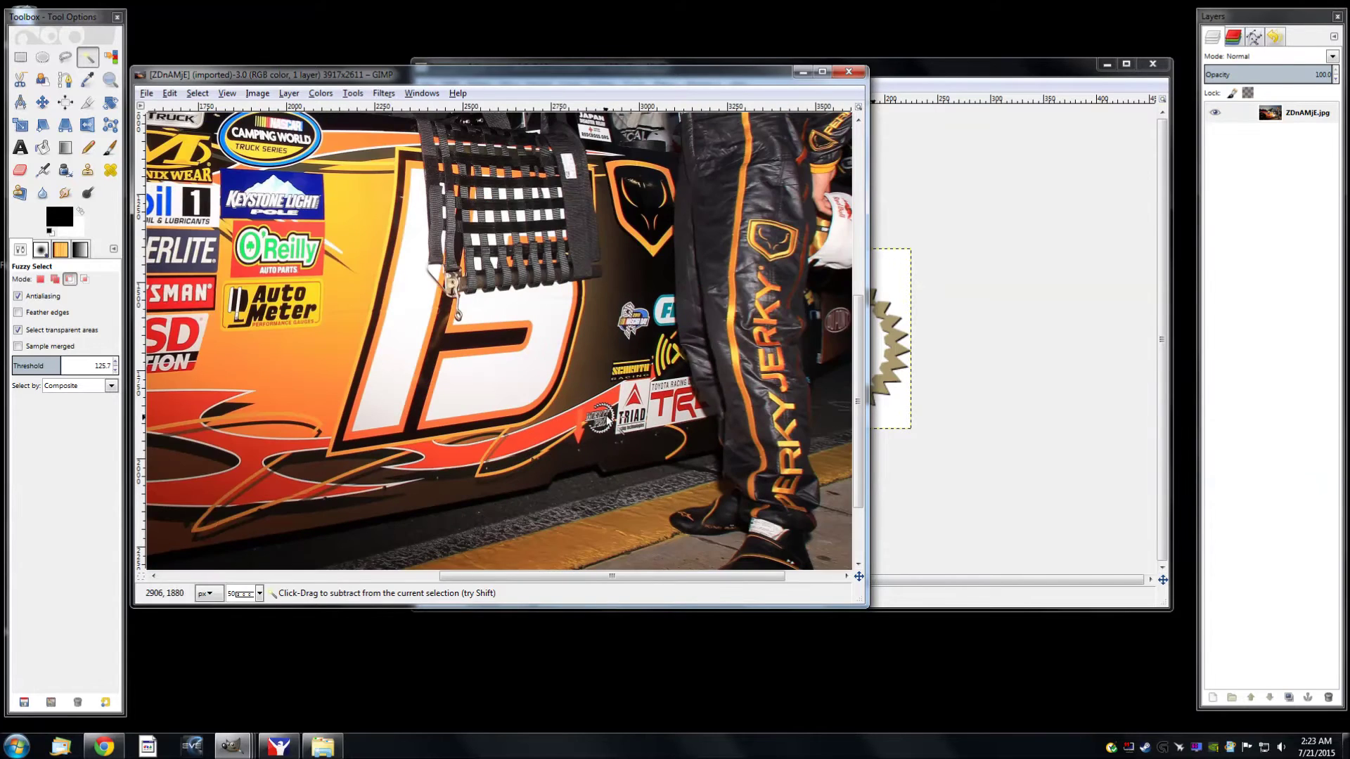
{"action": "scroll", "coordinate": [607, 421], "scroll_direction": "up", "scroll_amount": 3}
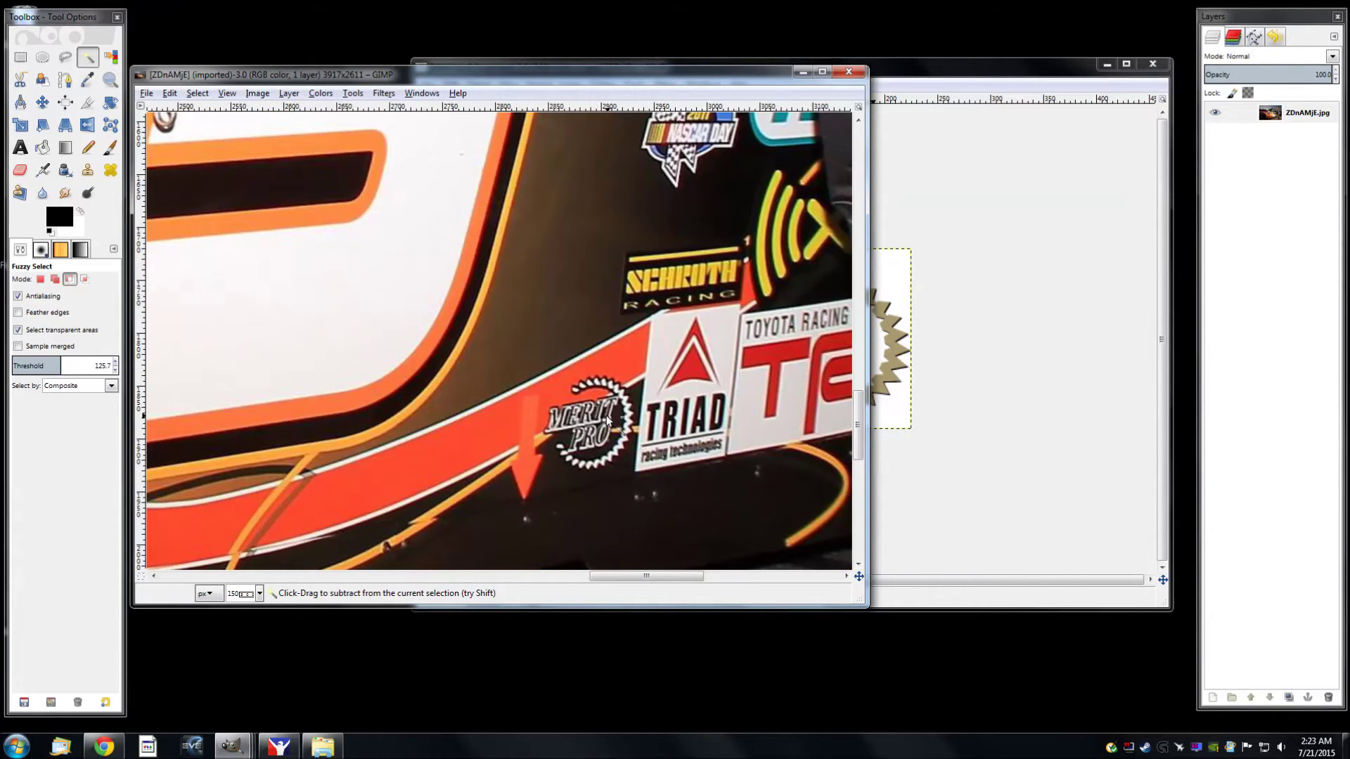
Switch to the merit-pro image and fuzzy-select the white background around the logo with a threshold of 9.0
{"action": "left_click", "coordinate": [941, 75]}
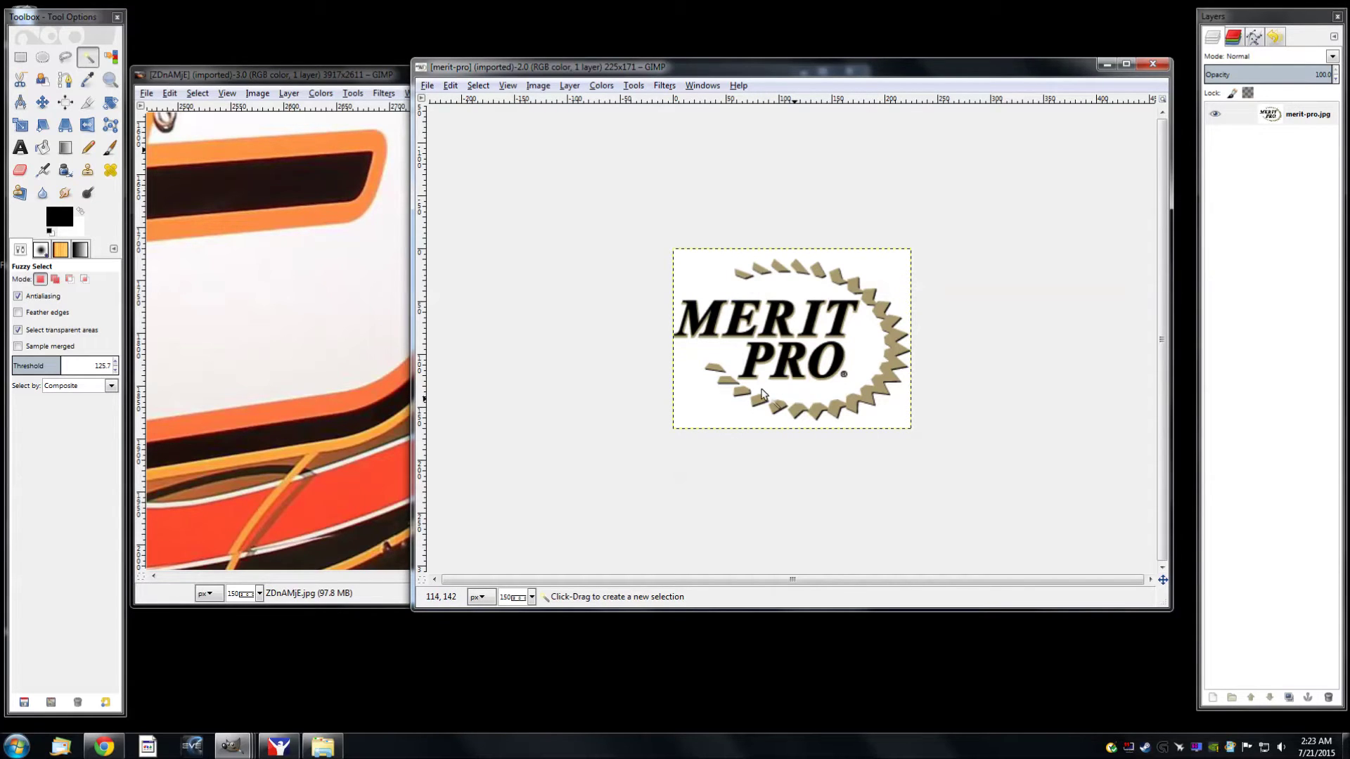
{"action": "scroll", "coordinate": [736, 376], "scroll_direction": "up", "scroll_amount": 2}
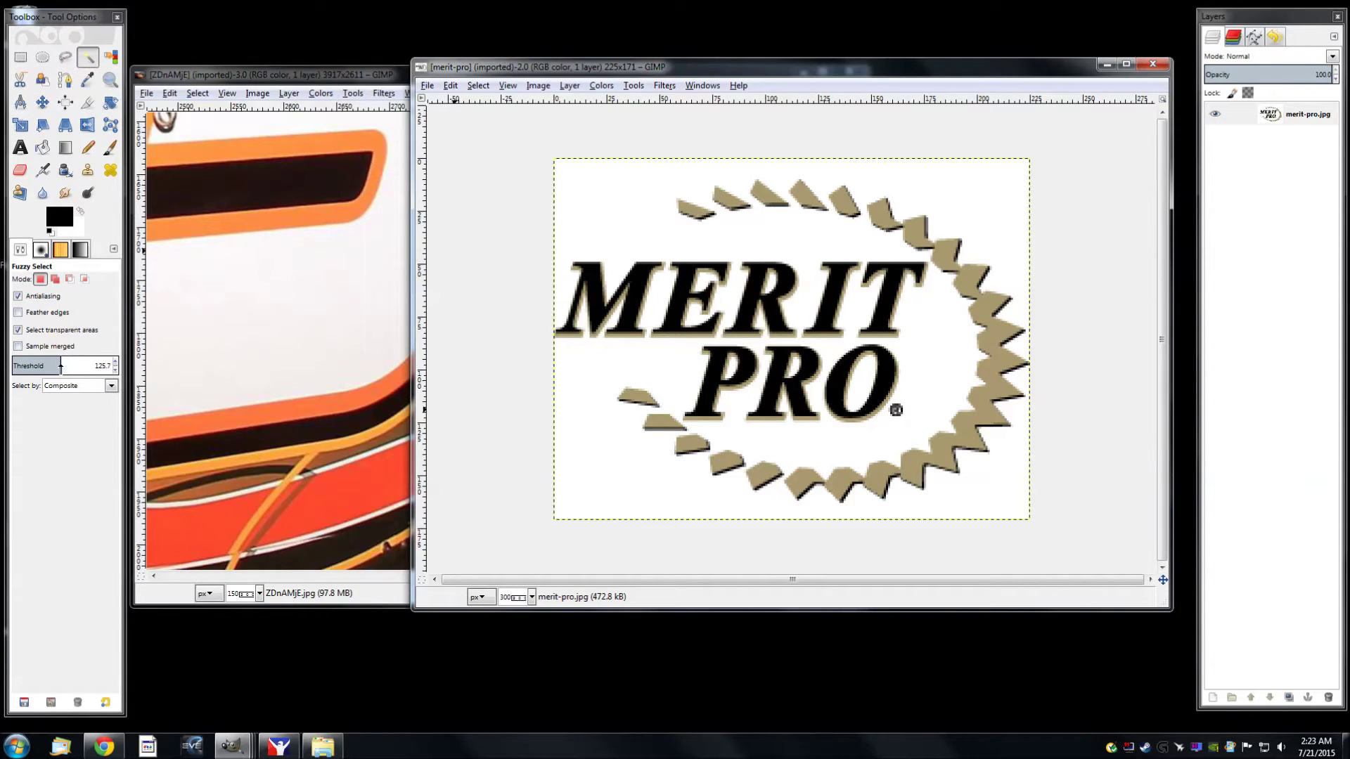
{"action": "left_click_drag", "start_coordinate": [17, 365], "coordinate": [15, 366]}
{"action": "left_click", "coordinate": [632, 460]}
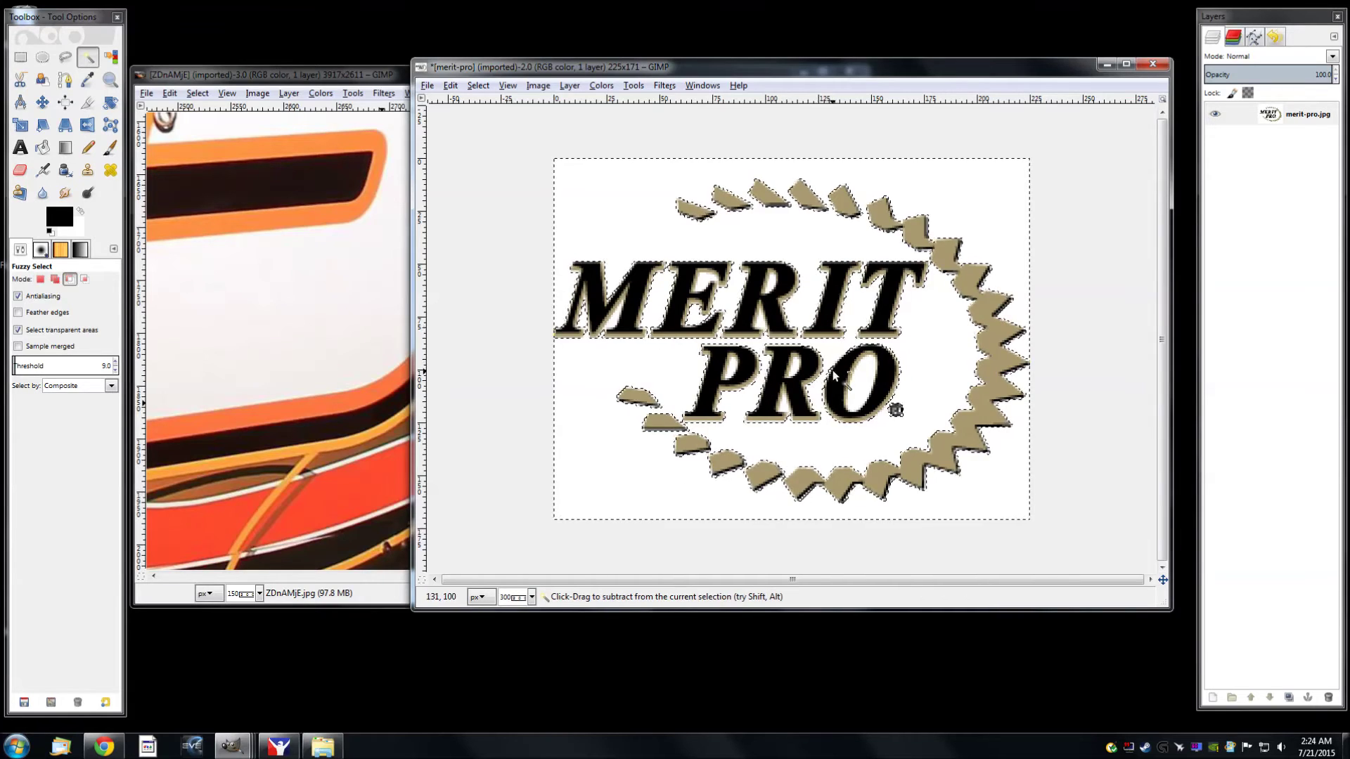
Try selecting the white background around the logo again with the threshold raised to 109.5
{"action": "scroll", "coordinate": [785, 353], "scroll_direction": "up", "scroll_amount": 2}
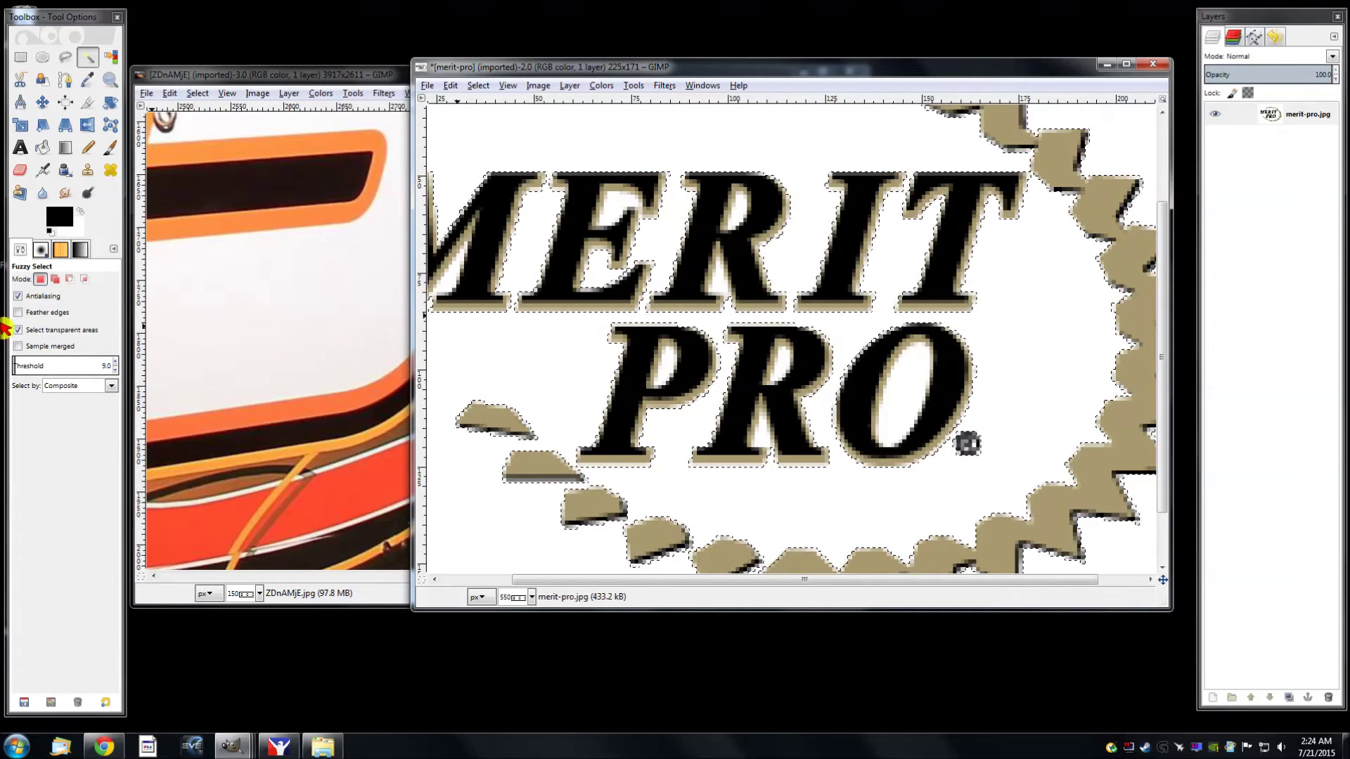
{"action": "left_click", "coordinate": [55, 366]}
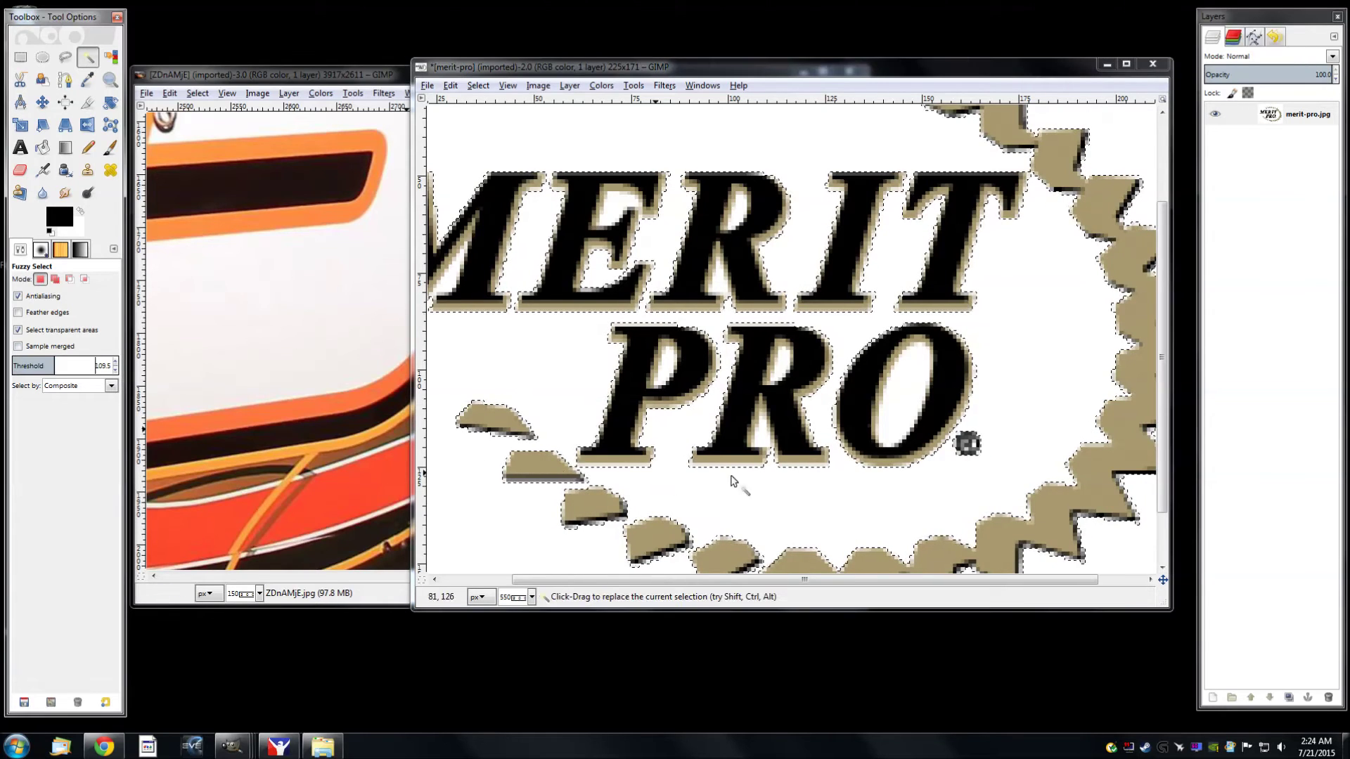
{"action": "left_click", "coordinate": [868, 512]}
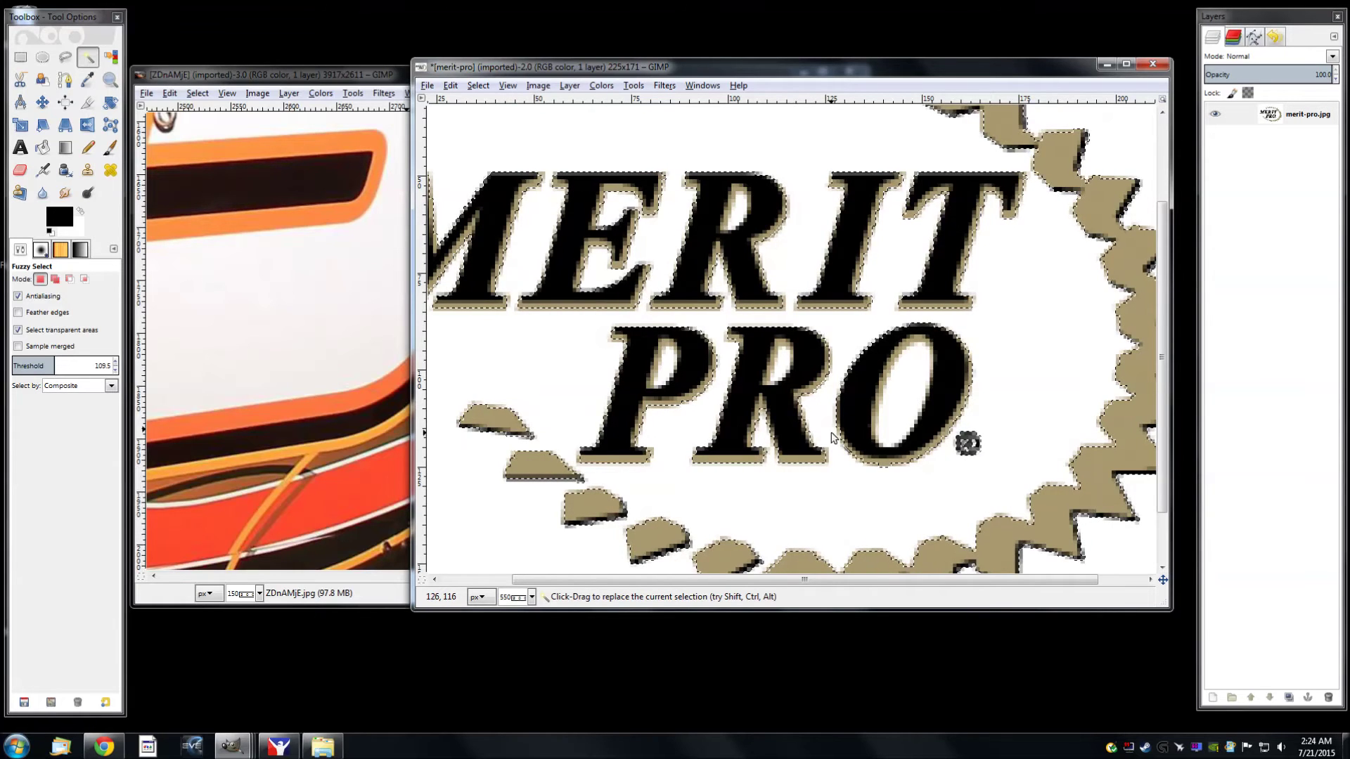
{"action": "scroll", "coordinate": [833, 437], "scroll_direction": "down", "scroll_amount": 6}
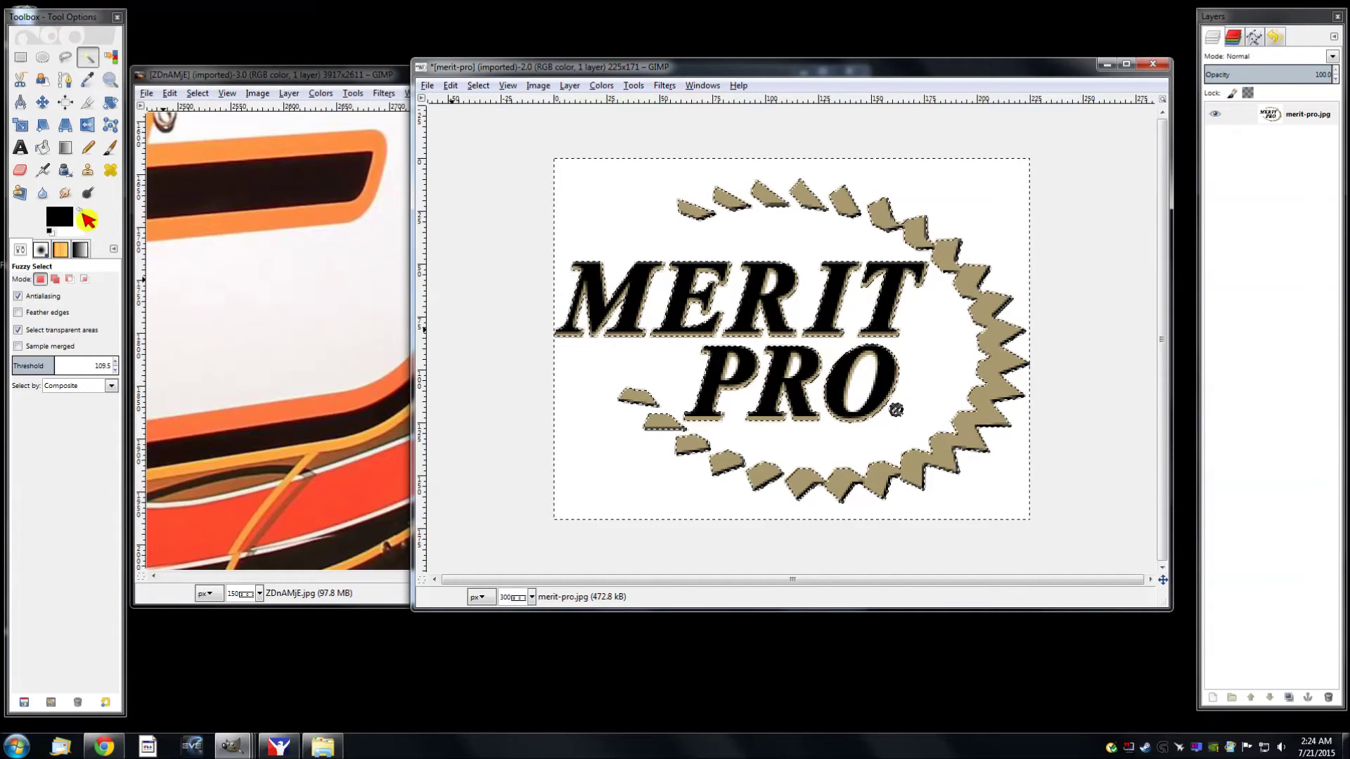
Swap the foreground and background colors and reselect the white area around the logo with a threshold of 9.5
{"action": "left_click", "coordinate": [81, 212]}
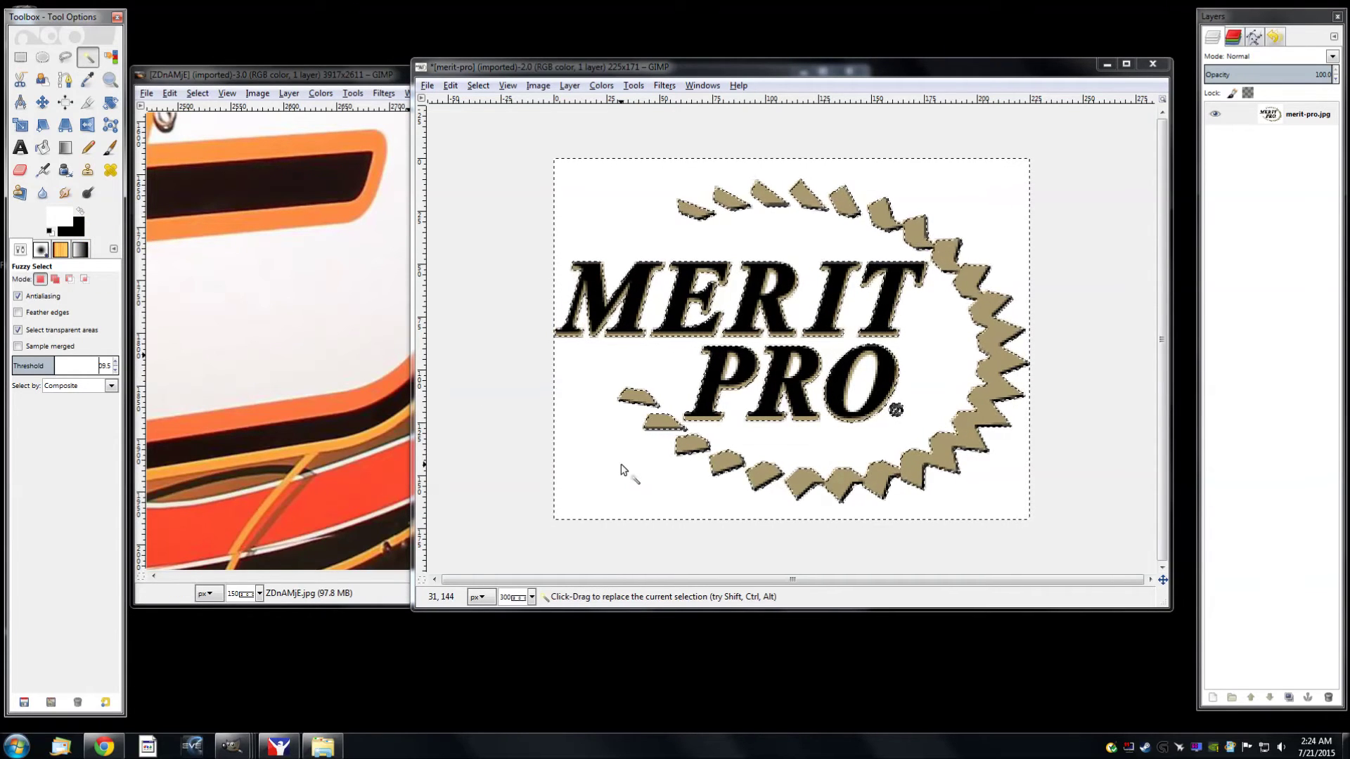
{"action": "left_click", "coordinate": [589, 491]}
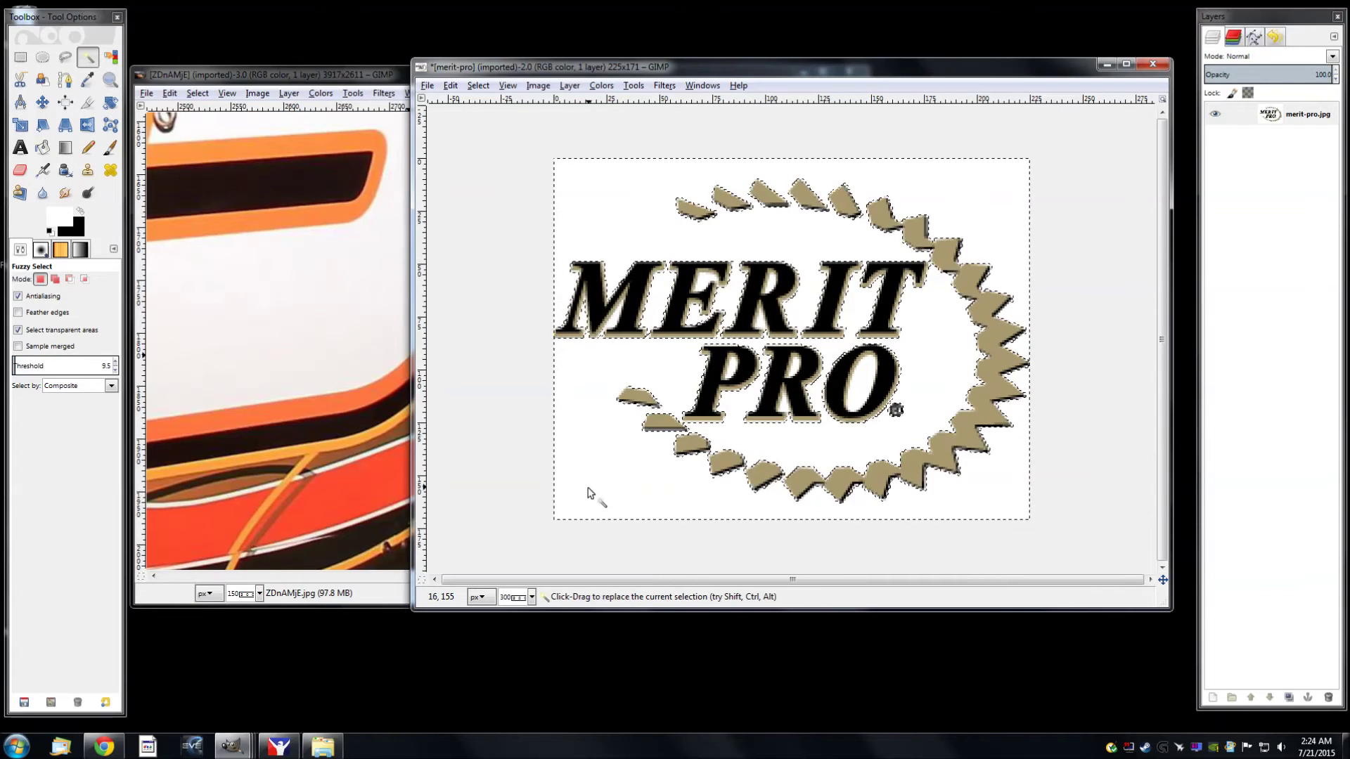
Try to clear the selected area to the black background color, and undo that change
{"action": "key", "text": "ctrl+comma"}
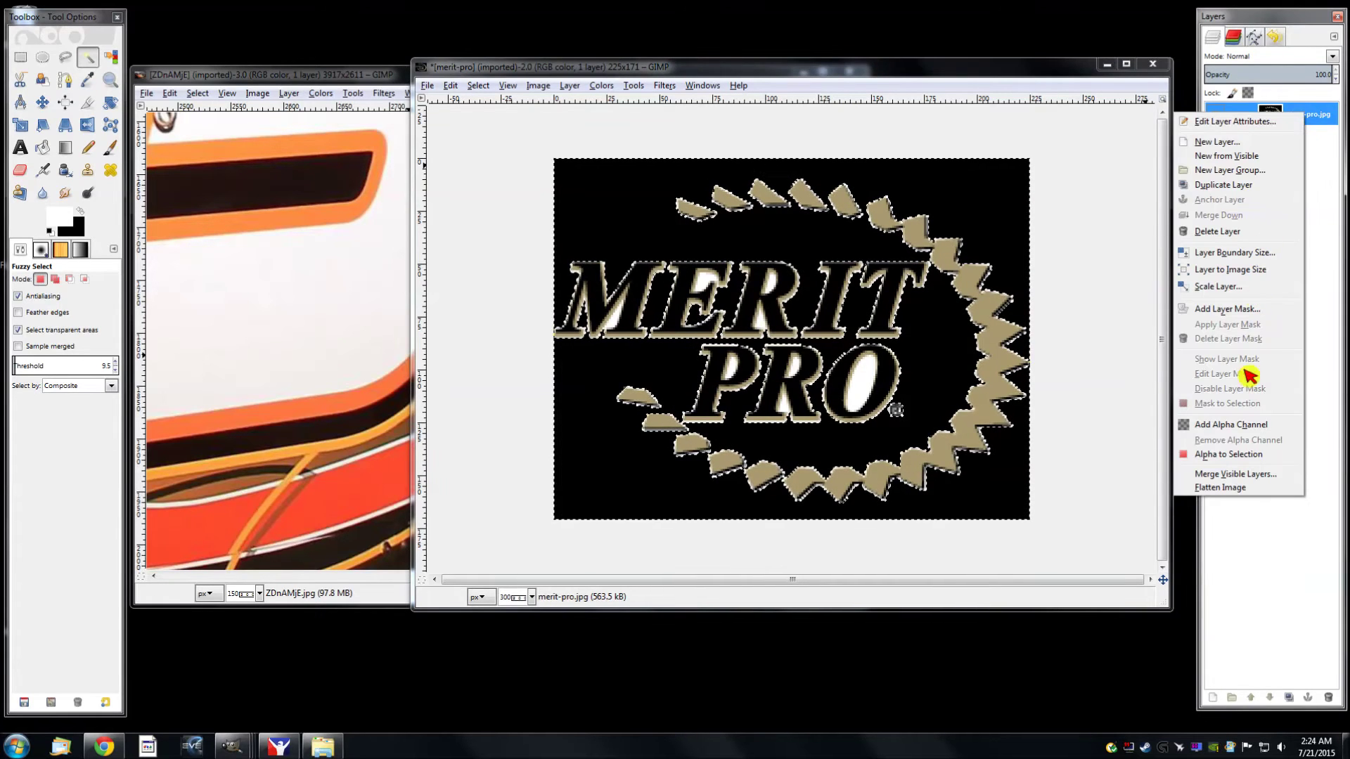
{"action": "left_click", "coordinate": [977, 70]}
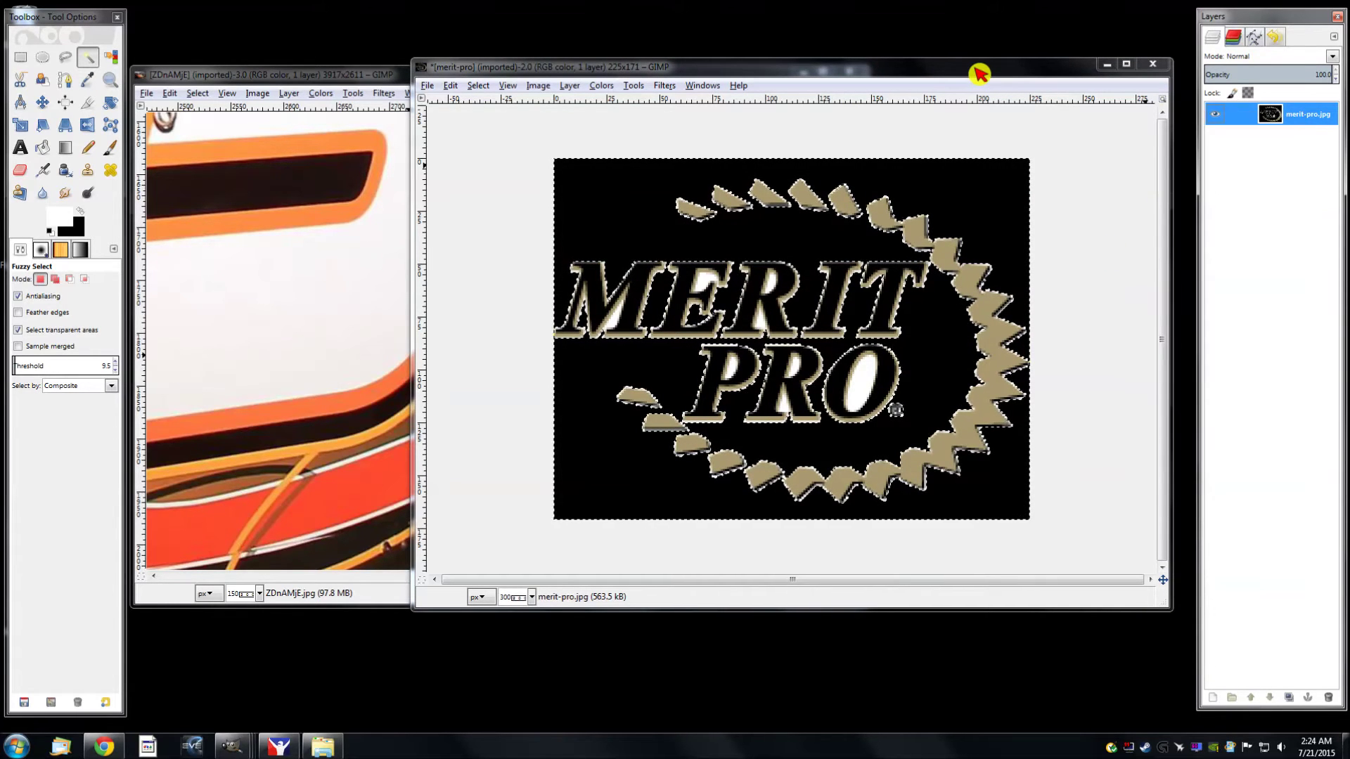
{"action": "key", "text": "ctrl+z"}
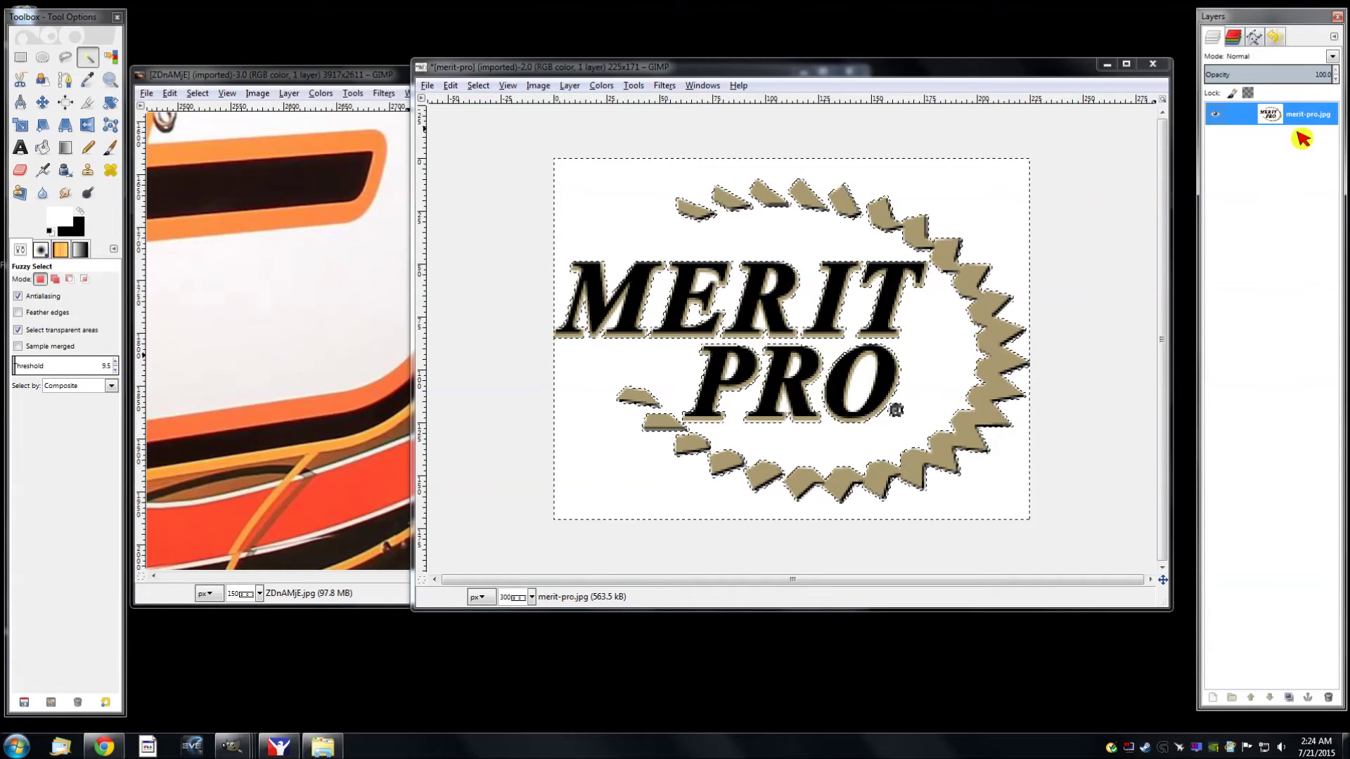
Add an alpha channel to the merit-pro layer and delete the selected white background around the logo
{"action": "right_click", "coordinate": [1292, 117]}
{"action": "left_click", "coordinate": [1204, 438]}
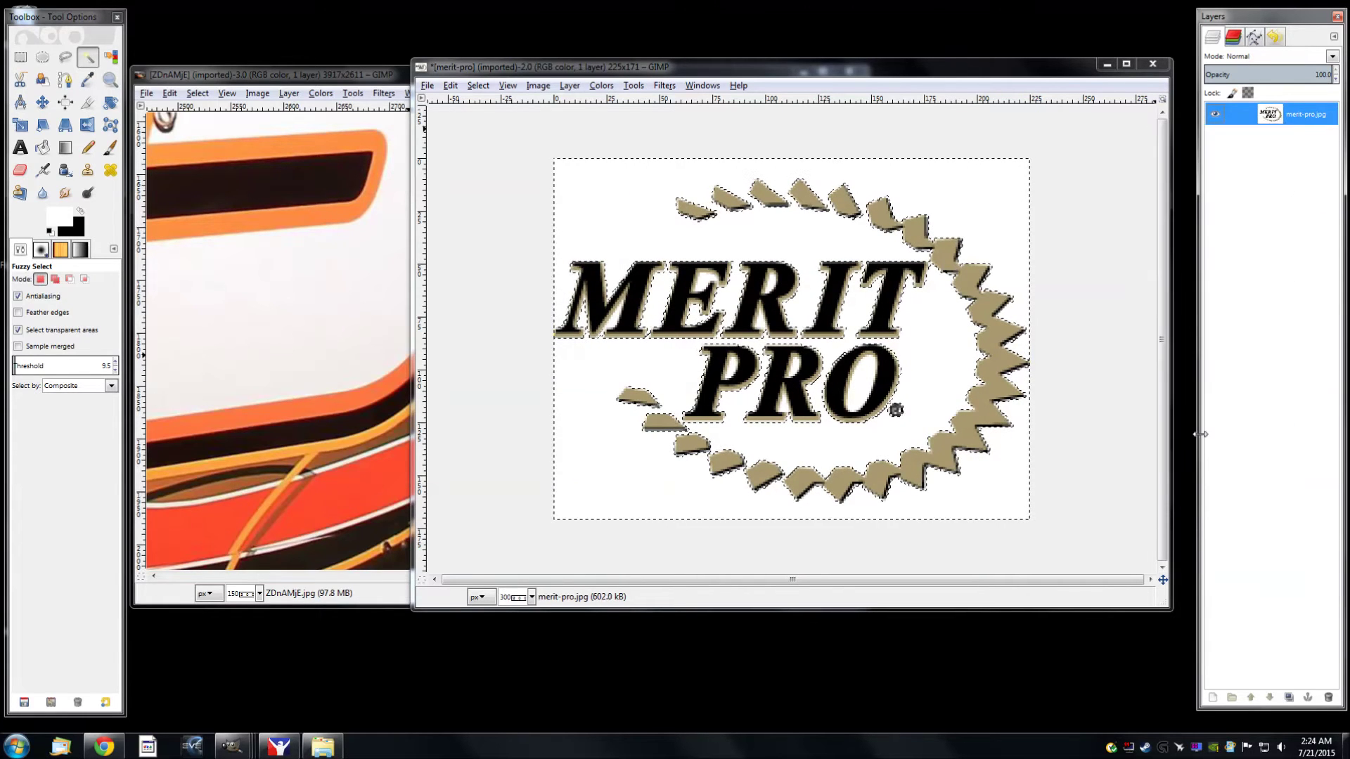
{"action": "left_click", "coordinate": [954, 71]}
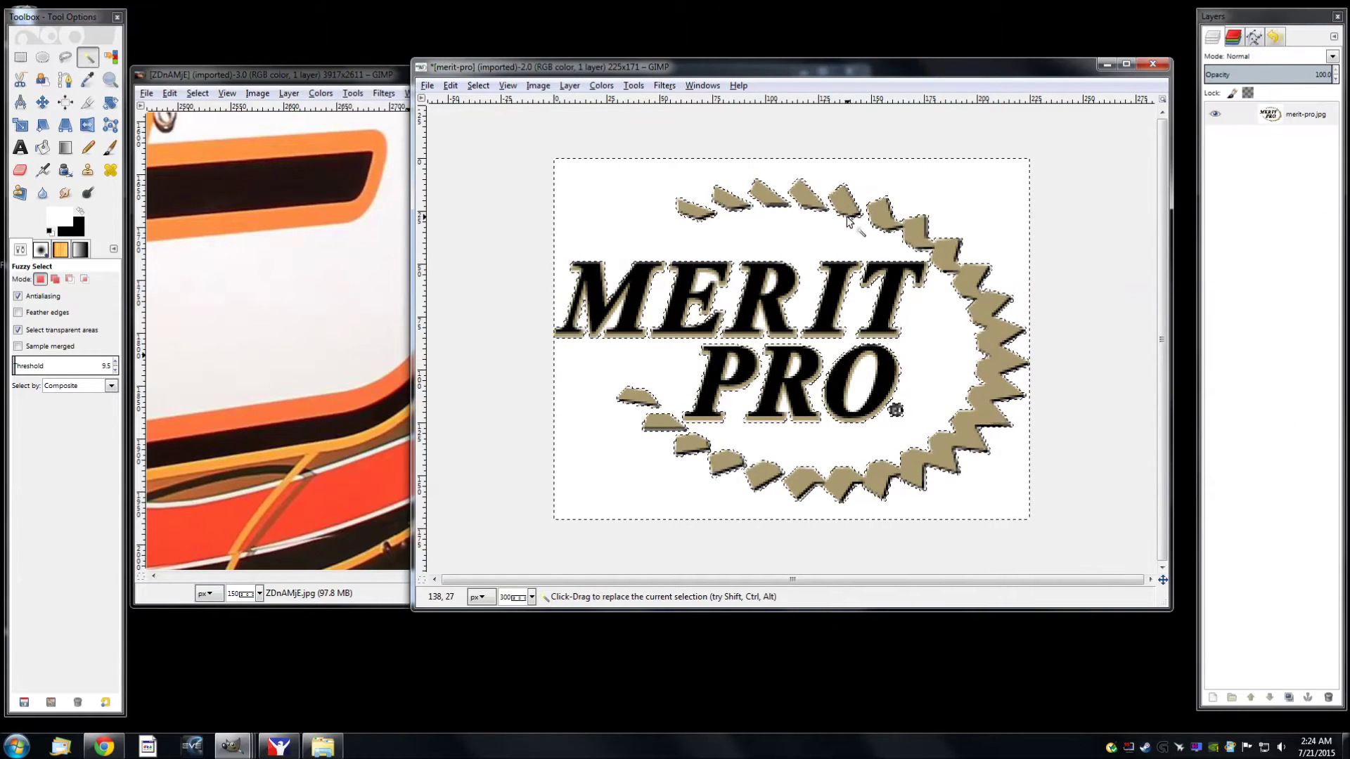
{"action": "key", "text": "Delete"}
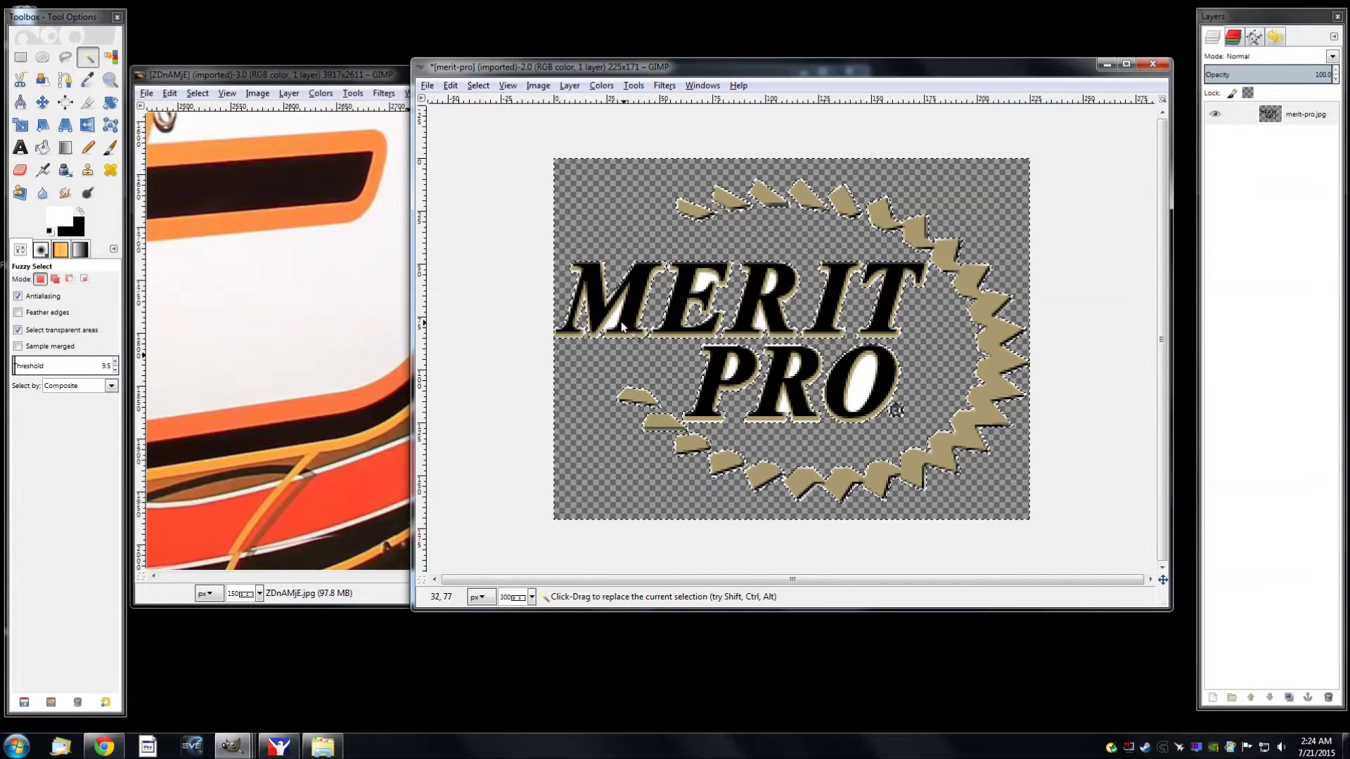
Select the enclosed white areas inside the letters of MERIT PRO together and delete them
{"action": "left_click_drag", "start_coordinate": [719, 285], "coordinate": [770, 292], "text": "shift"}
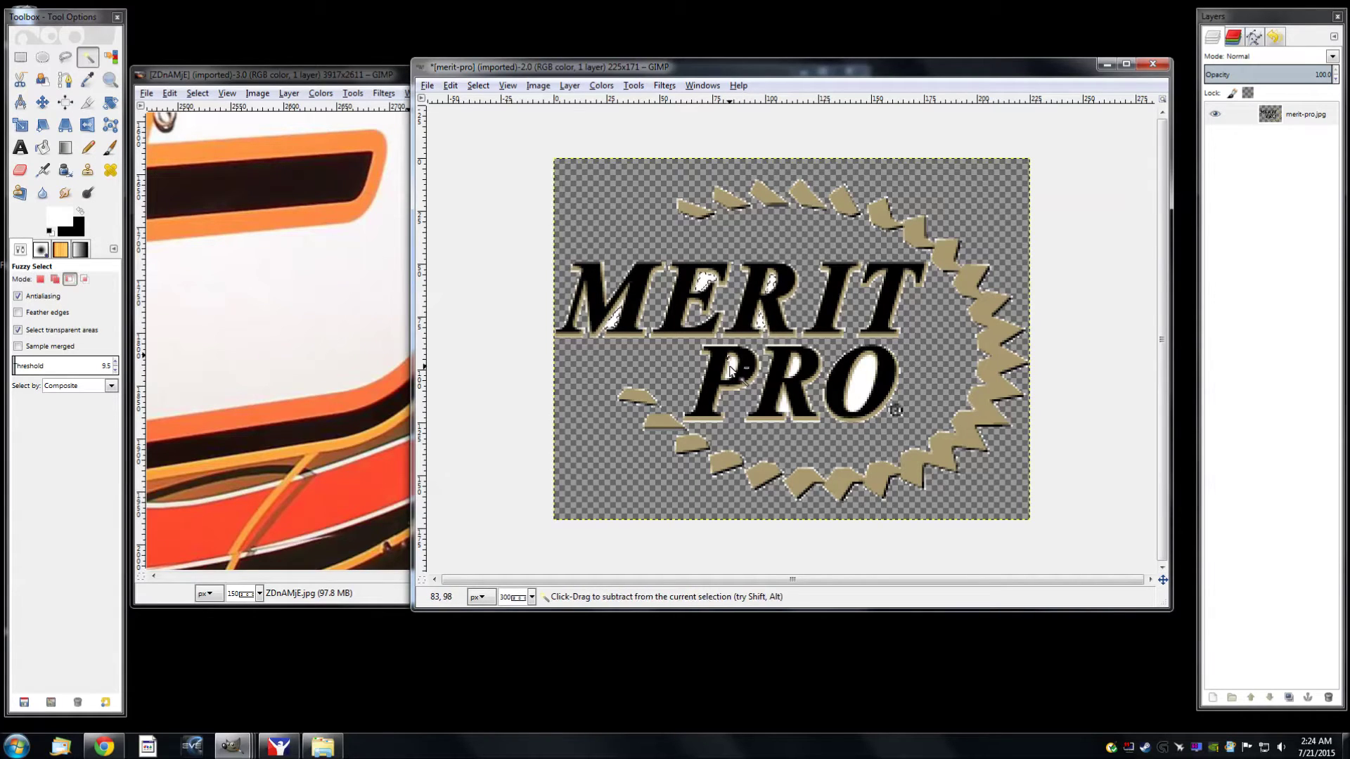
{"action": "left_click", "coordinate": [738, 369], "text": "shift"}
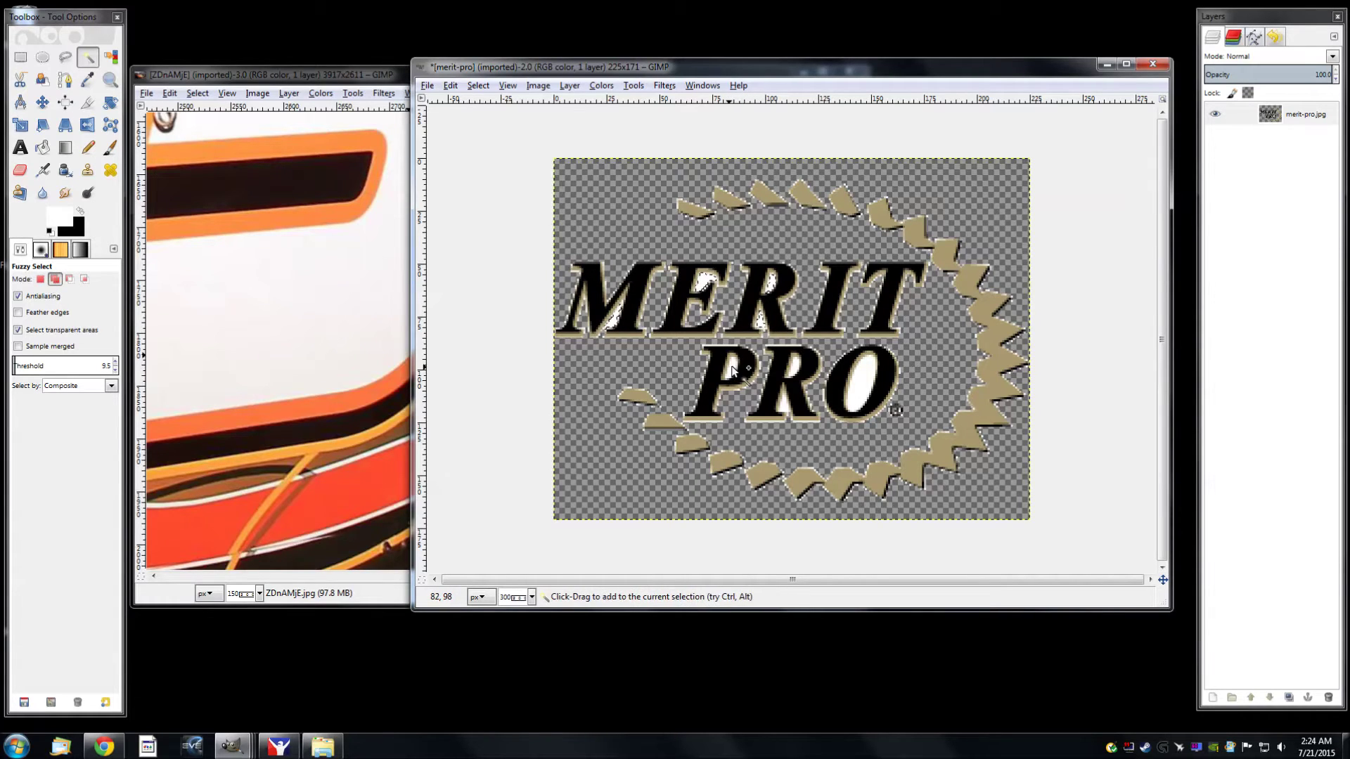
{"action": "left_click", "coordinate": [794, 366], "text": "shift"}
{"action": "left_click", "coordinate": [861, 381], "text": "shift"}
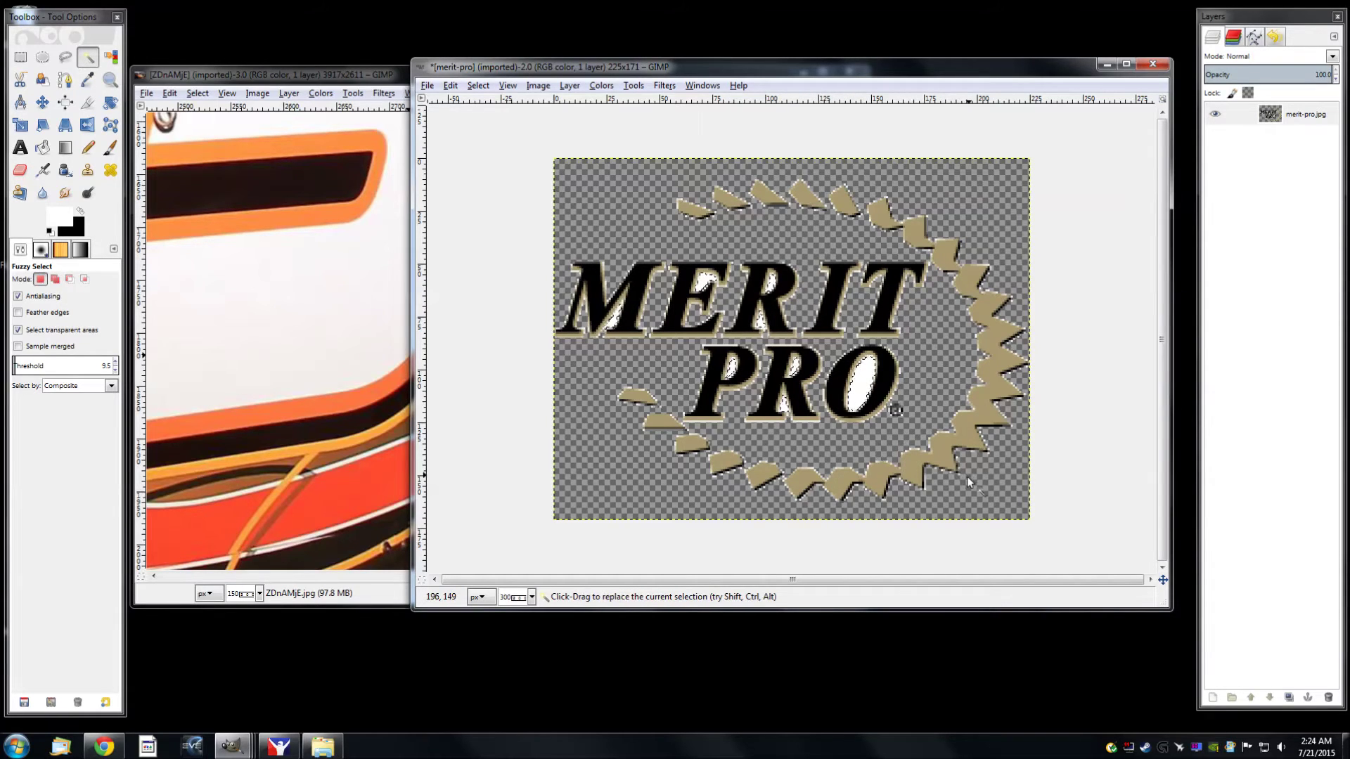
{"action": "key", "text": "Delete"}
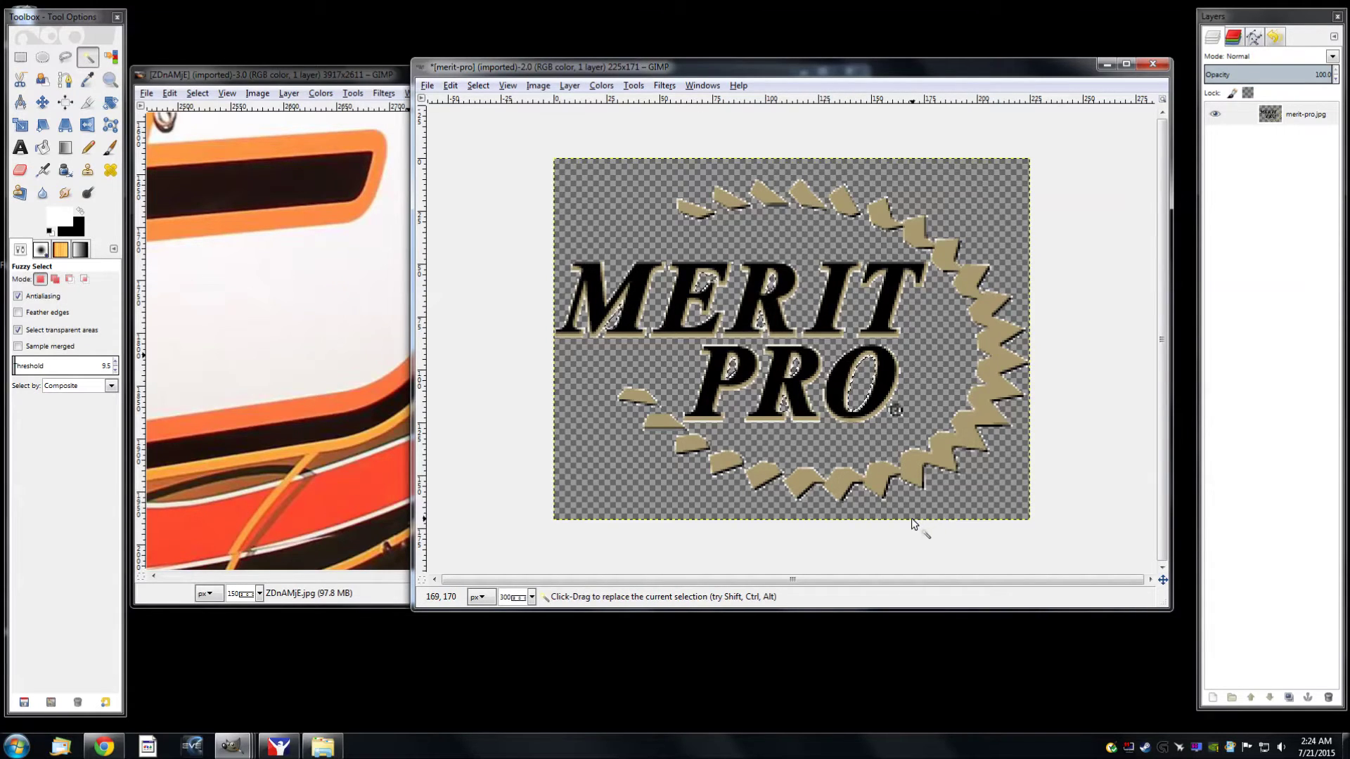
{"action": "scroll", "coordinate": [879, 442], "scroll_direction": "down", "scroll_amount": 3}
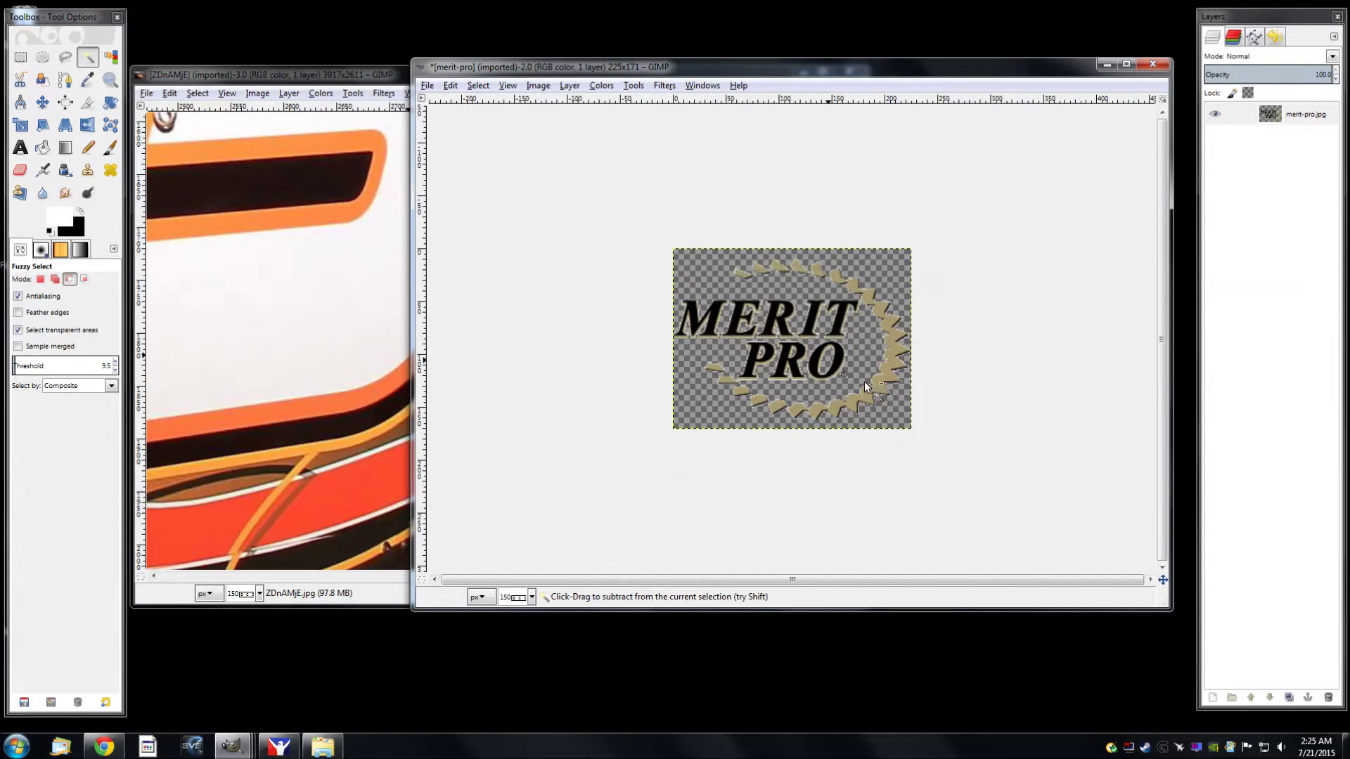
Undo the background deletions on the merit-pro logo back to the original image, and enlarge its image window
{"action": "scroll", "coordinate": [792, 354], "scroll_direction": "up", "scroll_amount": 1}
{"action": "scroll", "coordinate": [829, 383], "scroll_direction": "up", "scroll_amount": 1}
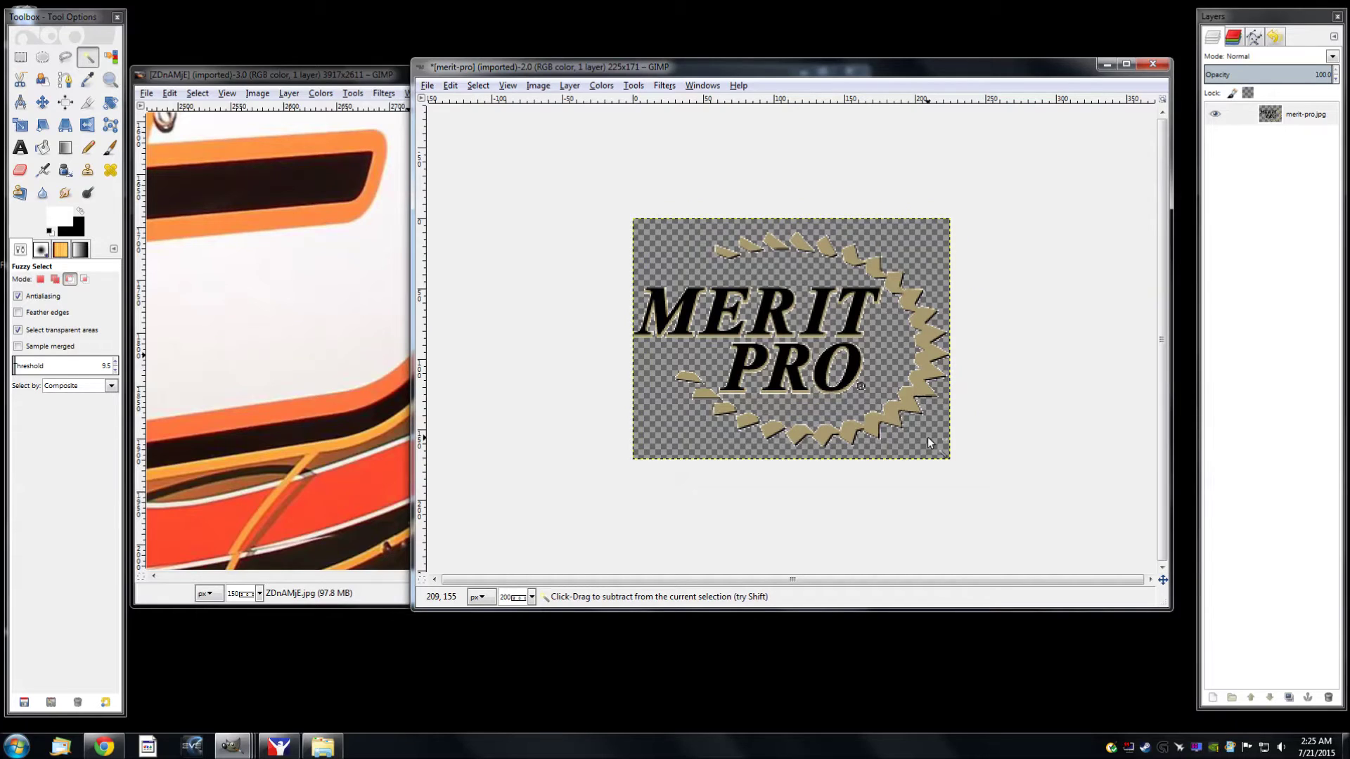
{"action": "key", "text": "ctrl+z"}
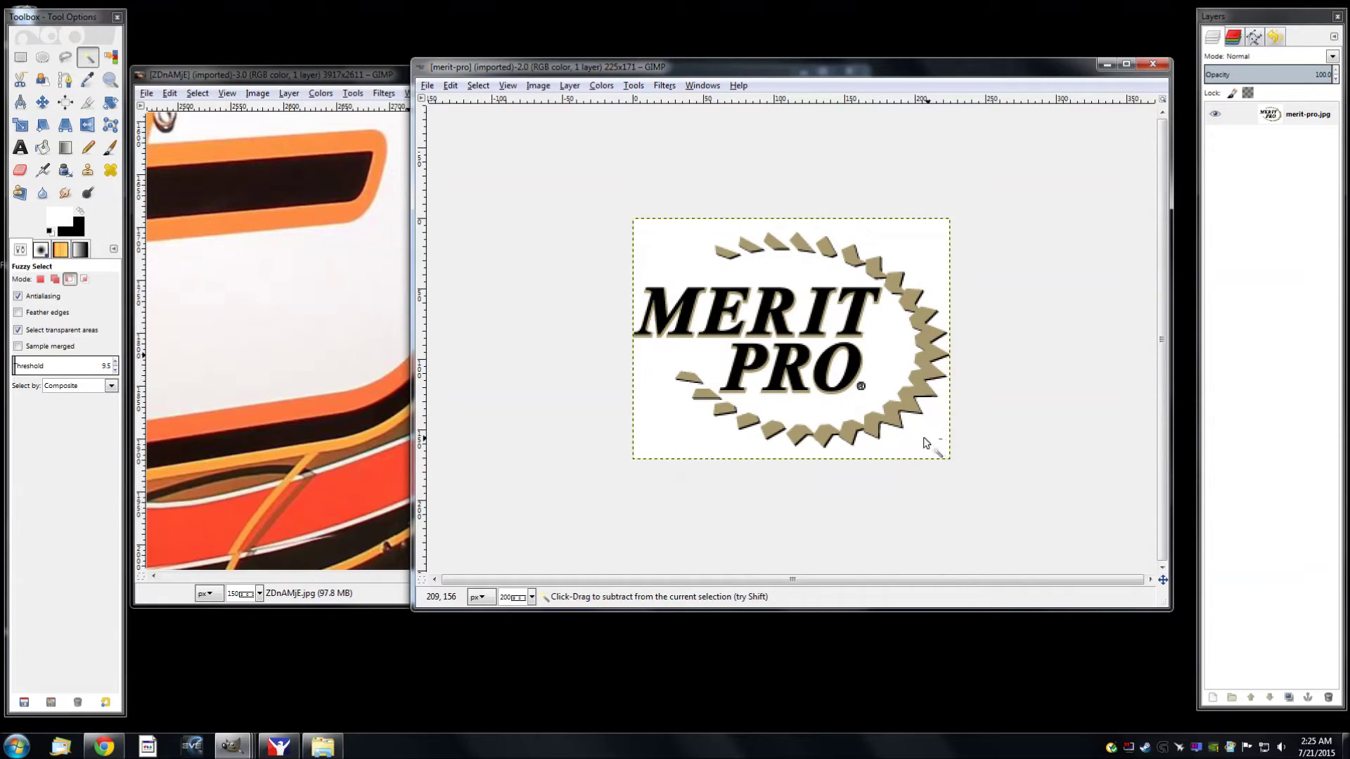
{"action": "left_click_drag", "start_coordinate": [977, 611], "coordinate": [964, 705]}
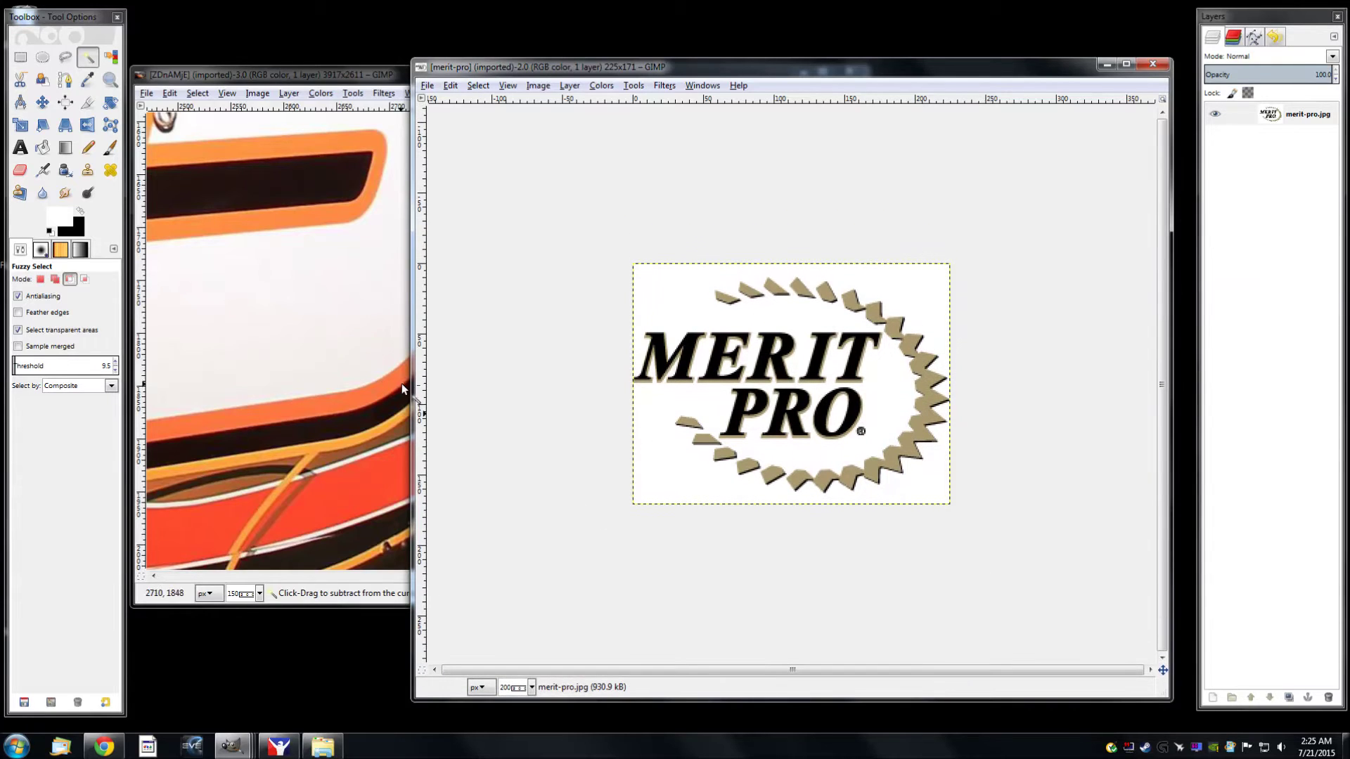
{"action": "left_click_drag", "start_coordinate": [414, 382], "coordinate": [290, 381]}
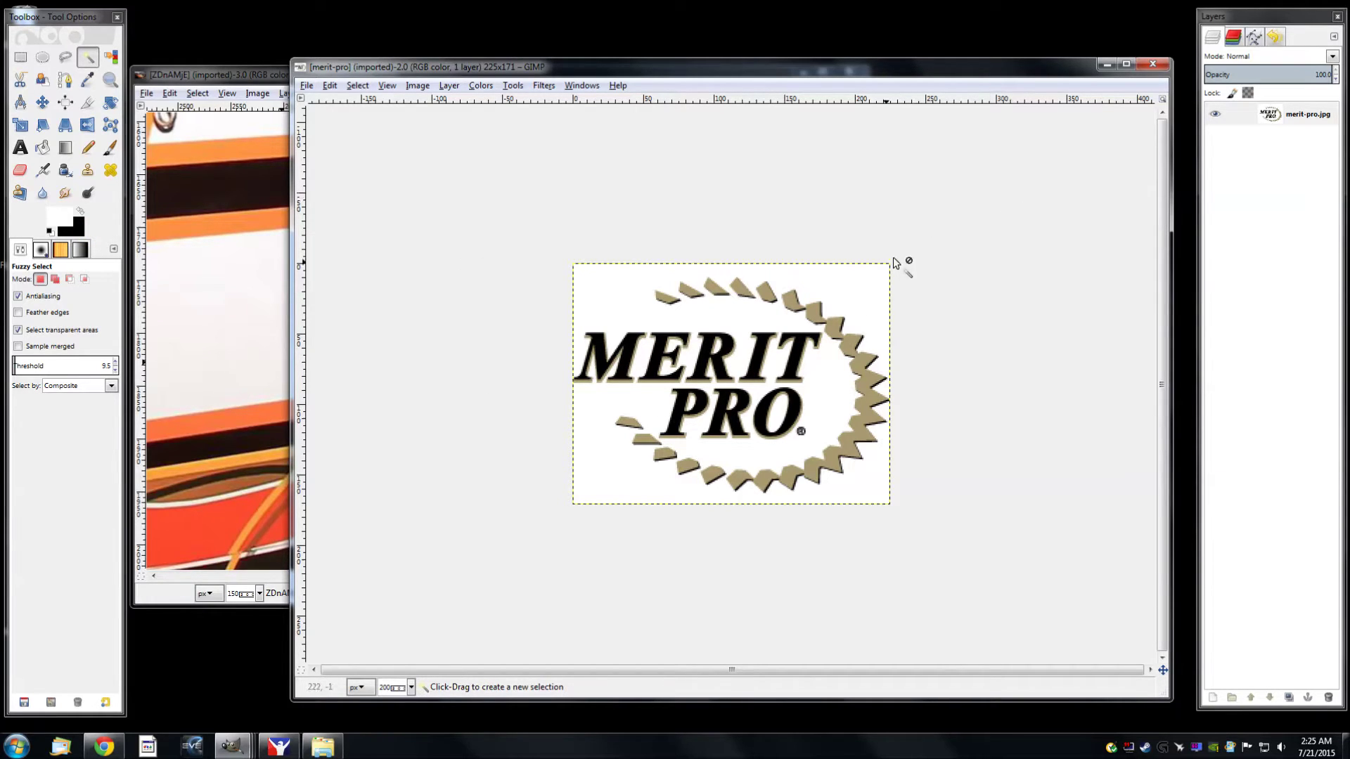
Try enlarging the canvas to 317 × 241 px with linked proportions, centering the logo and resizing all layers
{"action": "left_click", "coordinate": [1301, 115]}
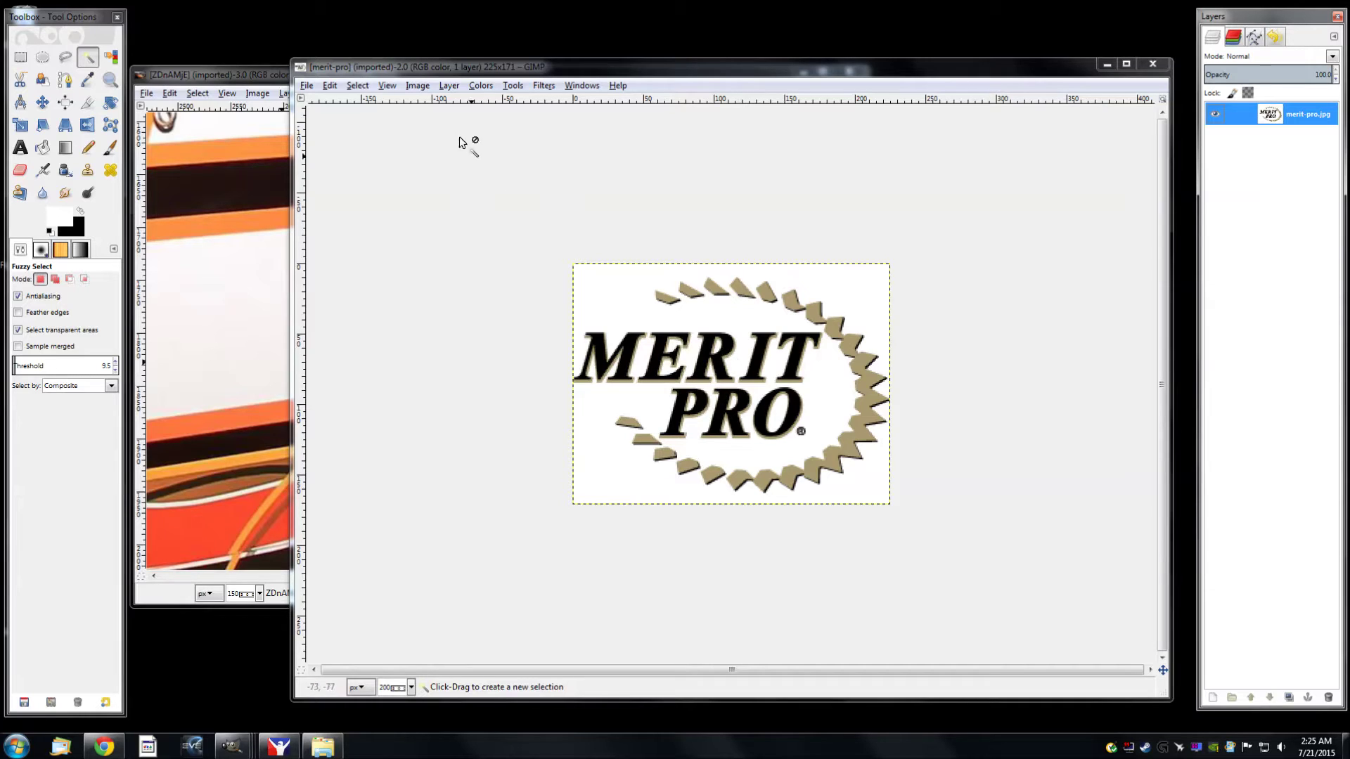
{"action": "left_click", "coordinate": [417, 86]}
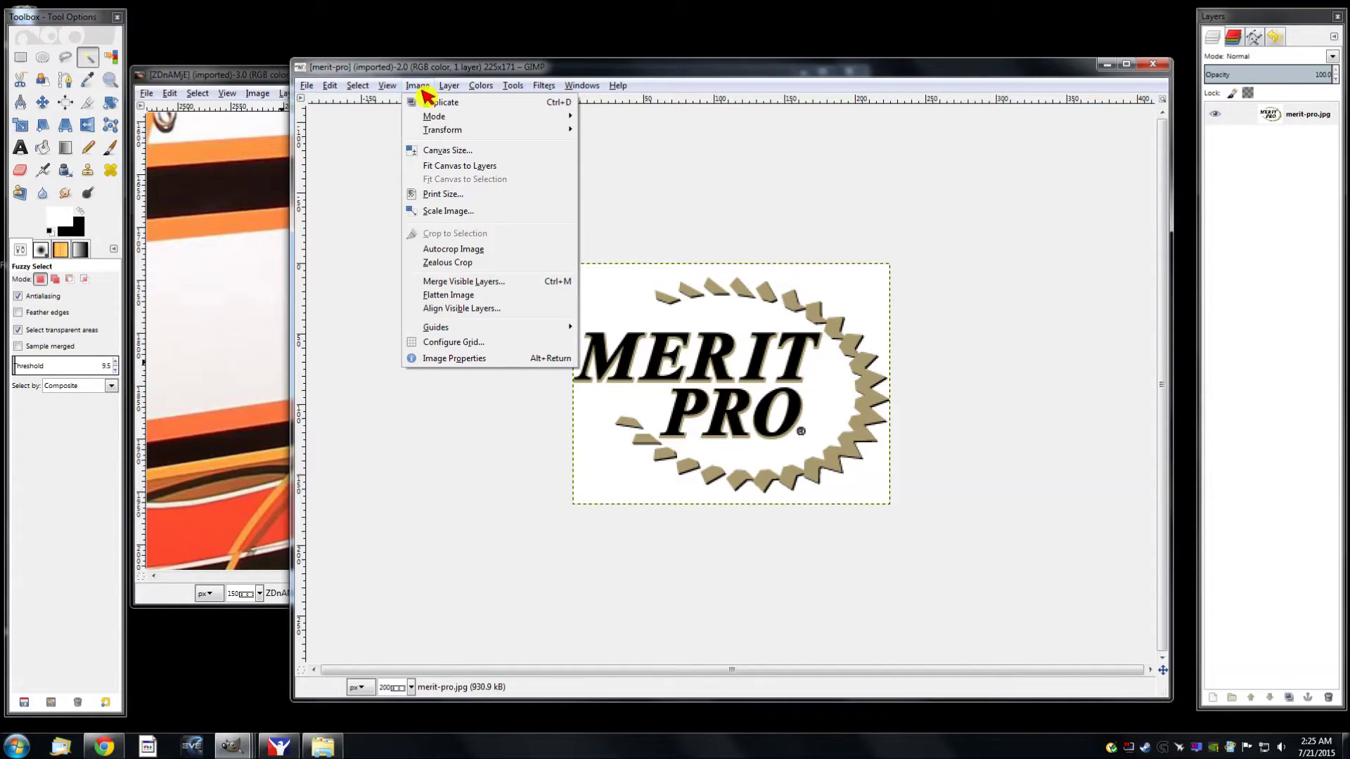
{"action": "left_click", "coordinate": [465, 152]}
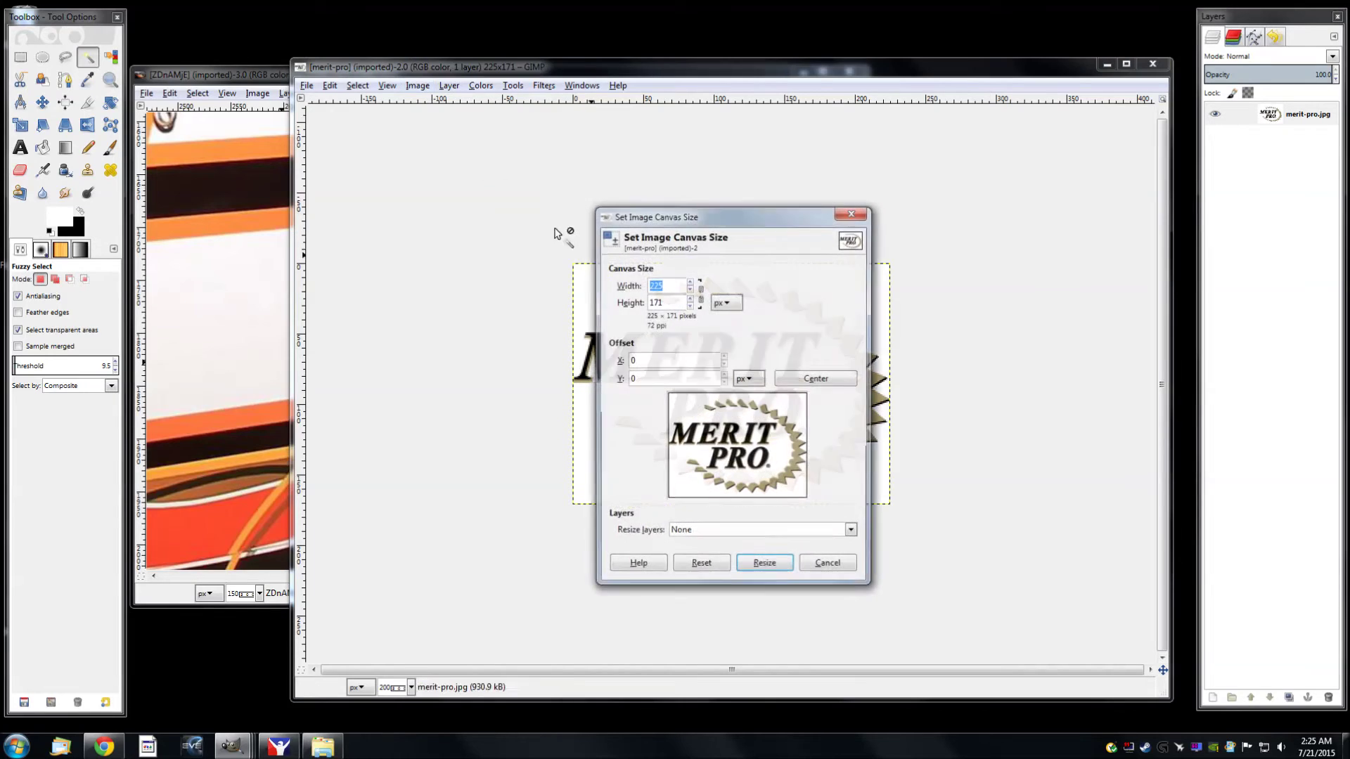
{"action": "left_click", "coordinate": [701, 290]}
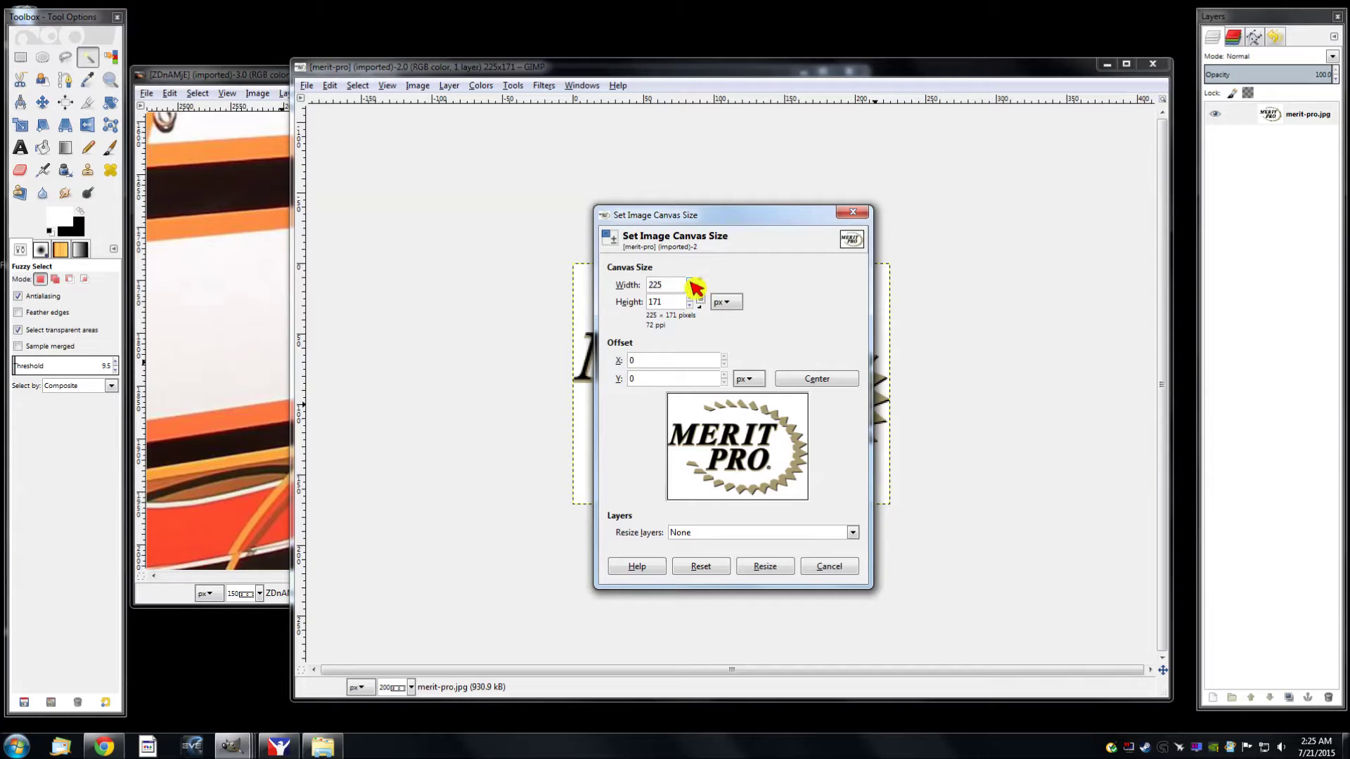
{"action": "left_click", "coordinate": [691, 280]}
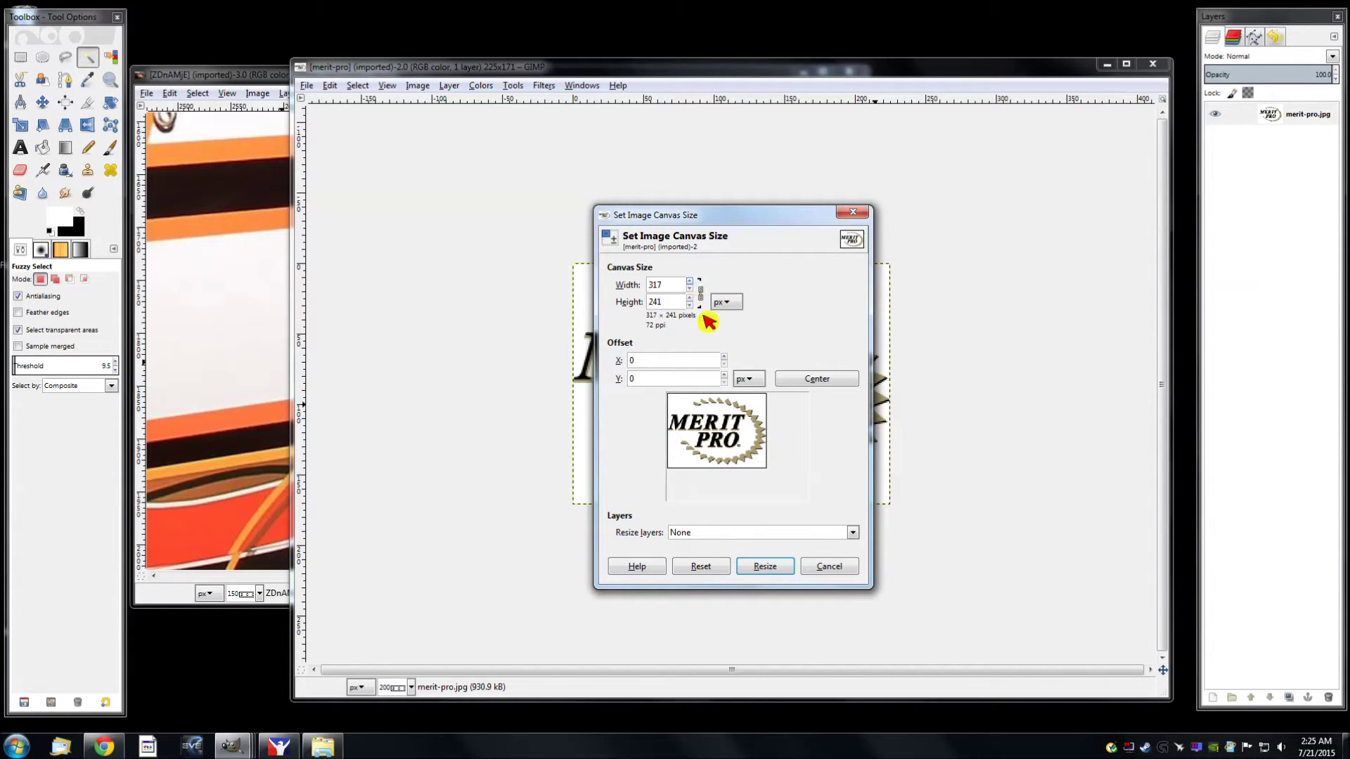
{"action": "left_click_drag", "start_coordinate": [716, 445], "coordinate": [696, 413]}
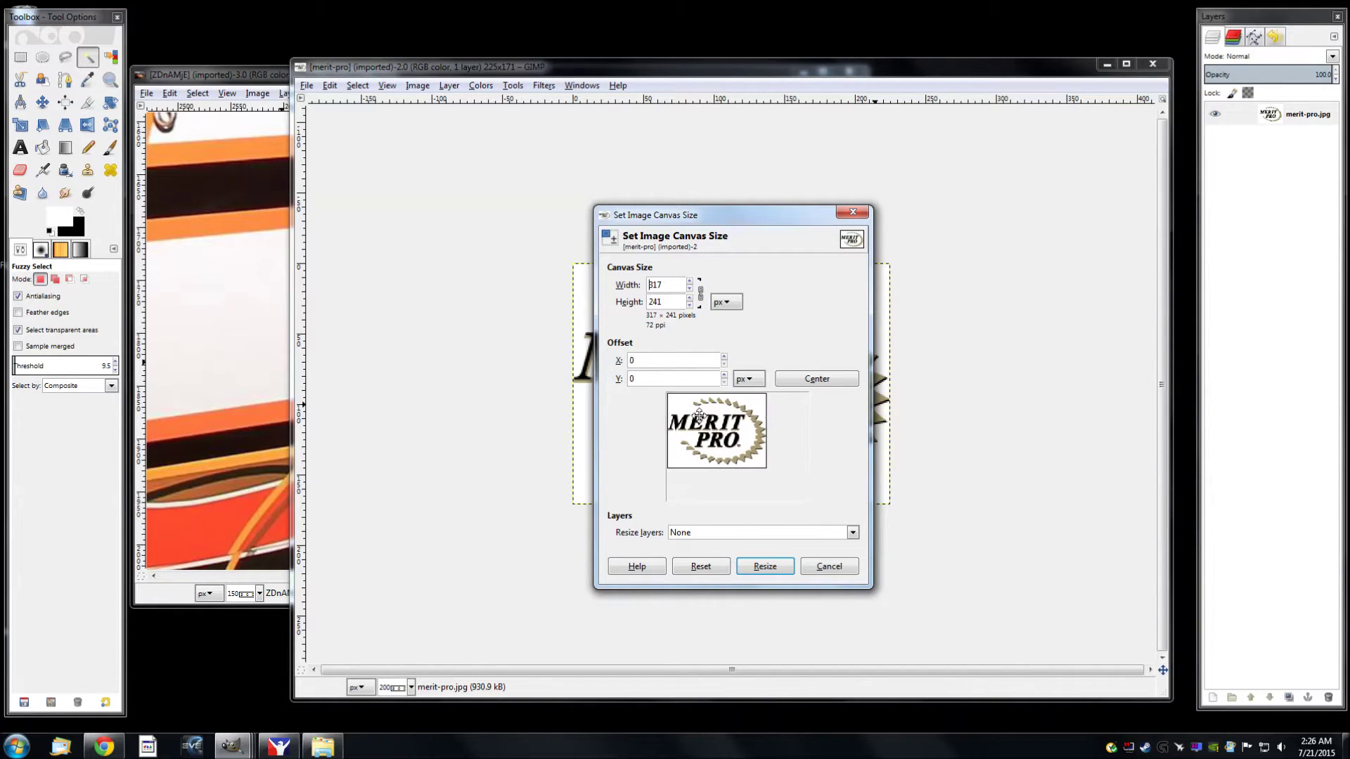
{"action": "left_click", "coordinate": [828, 383]}
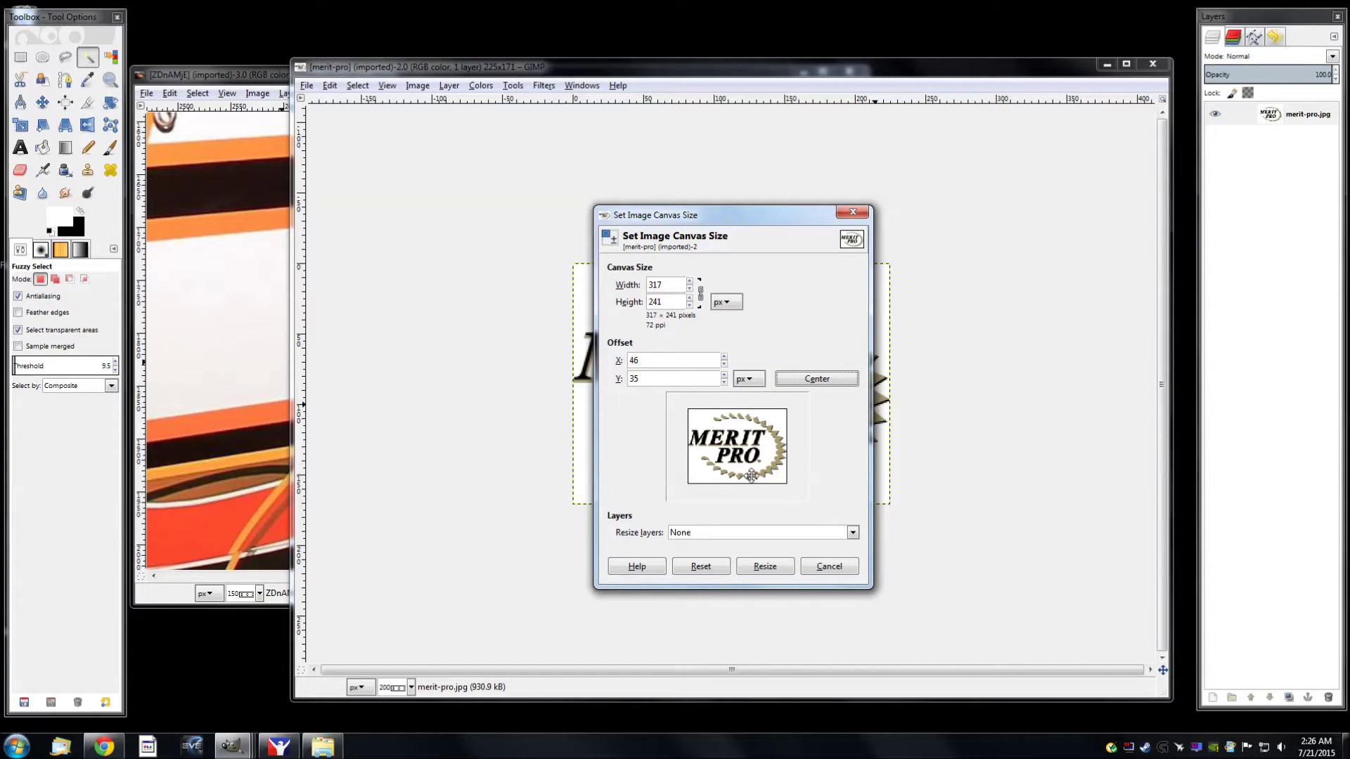
{"action": "left_click", "coordinate": [692, 536]}
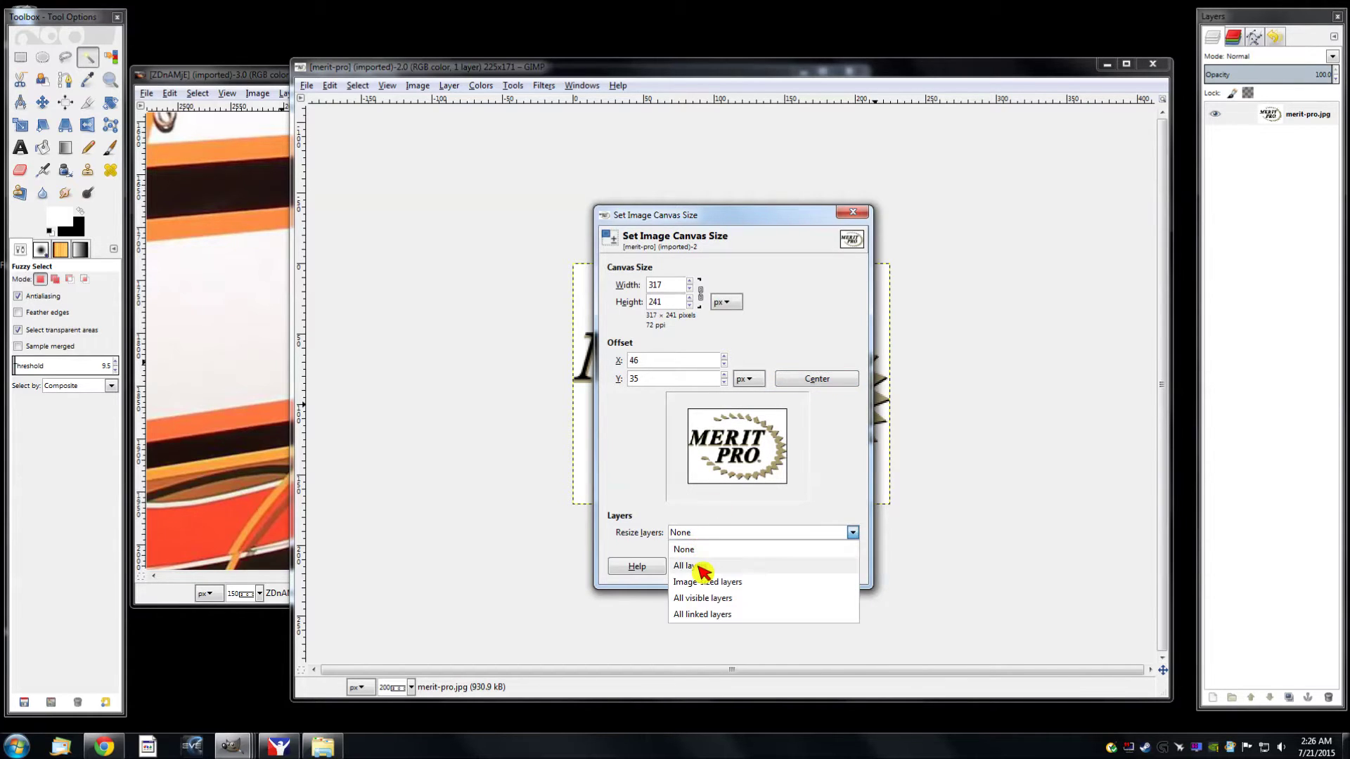
{"action": "left_click", "coordinate": [702, 568]}
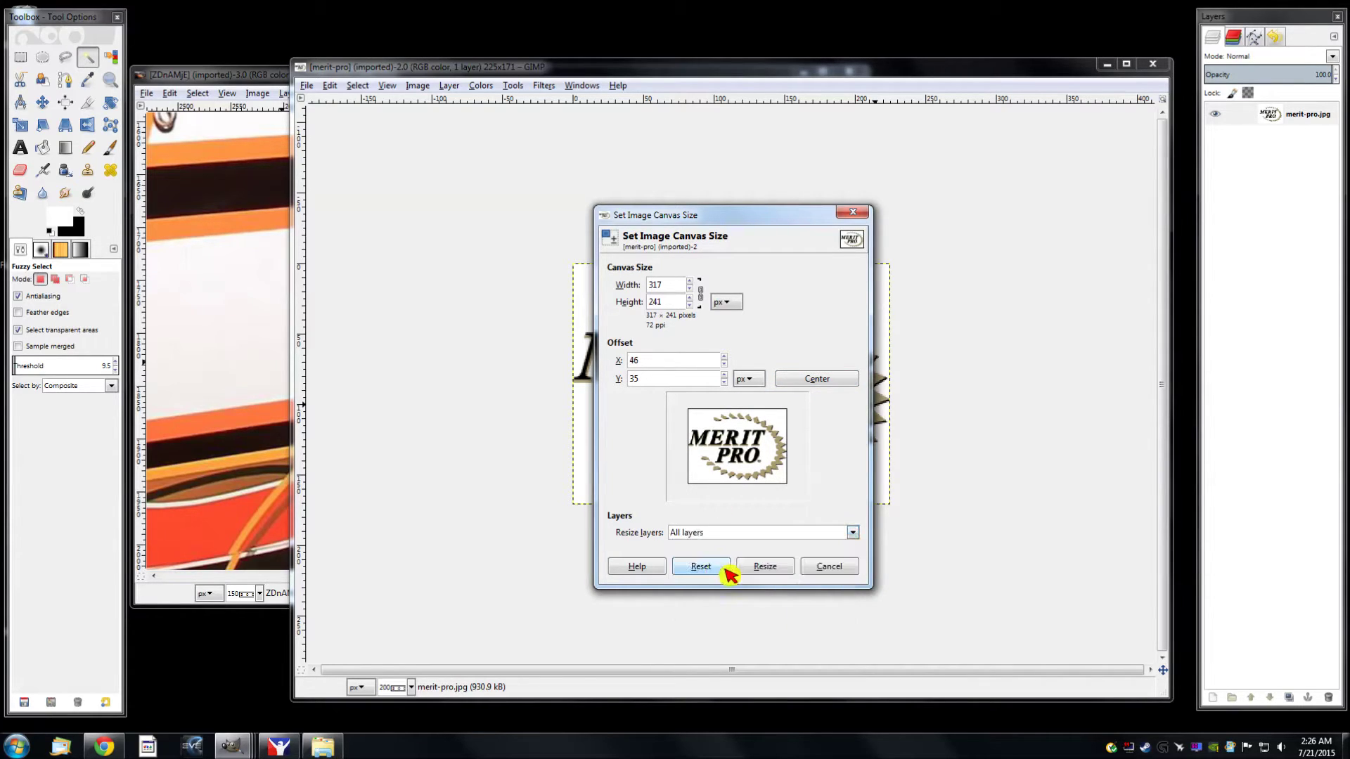
{"action": "left_click", "coordinate": [777, 566]}
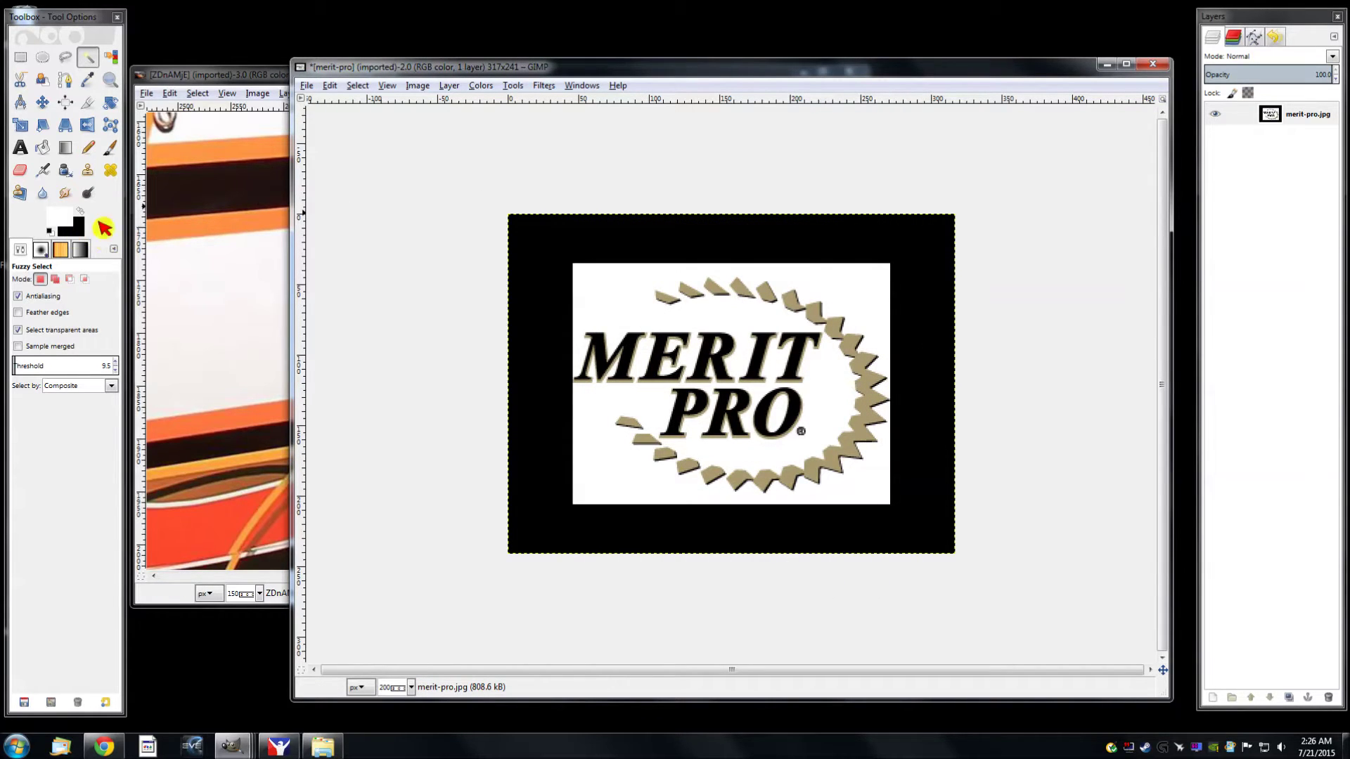
Undo the canvas enlargement of the merit-pro image
{"action": "left_click", "coordinate": [1313, 117]}
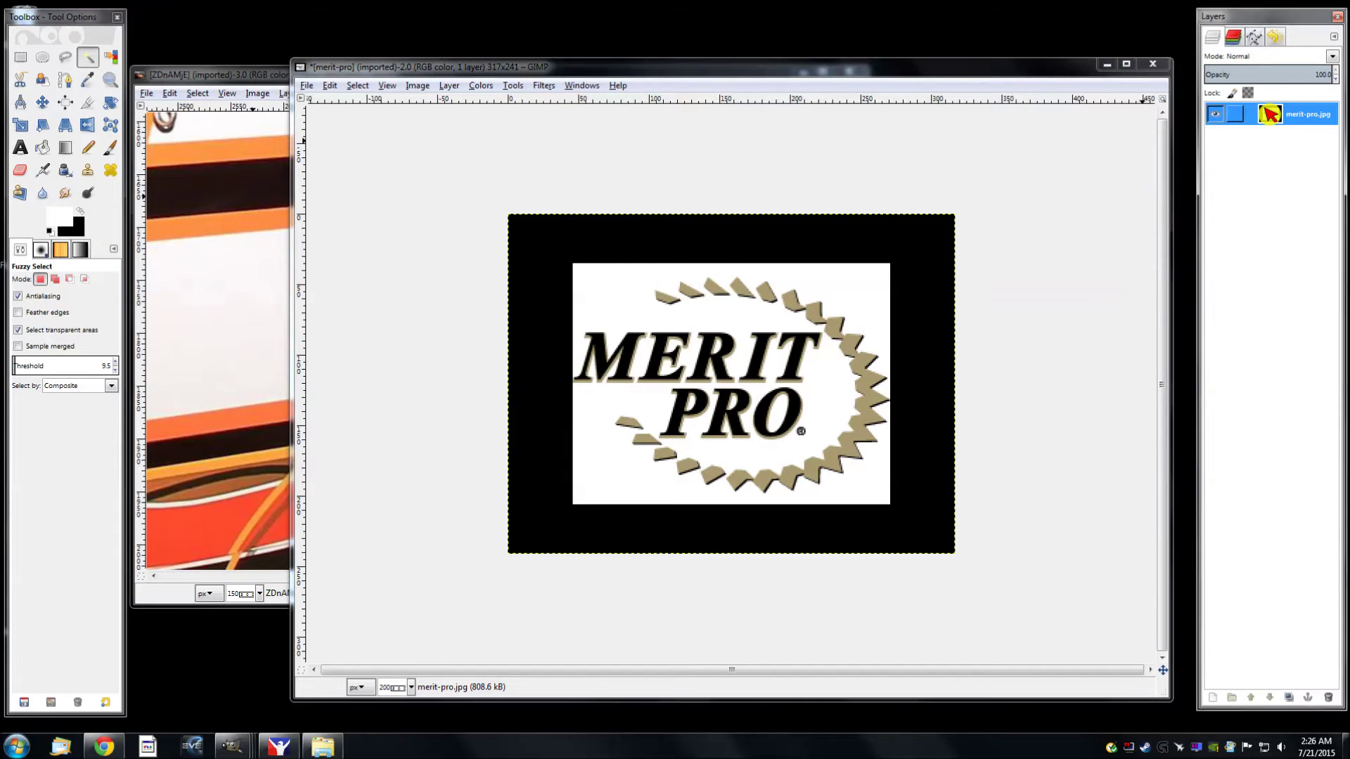
{"action": "left_click", "coordinate": [1004, 76]}
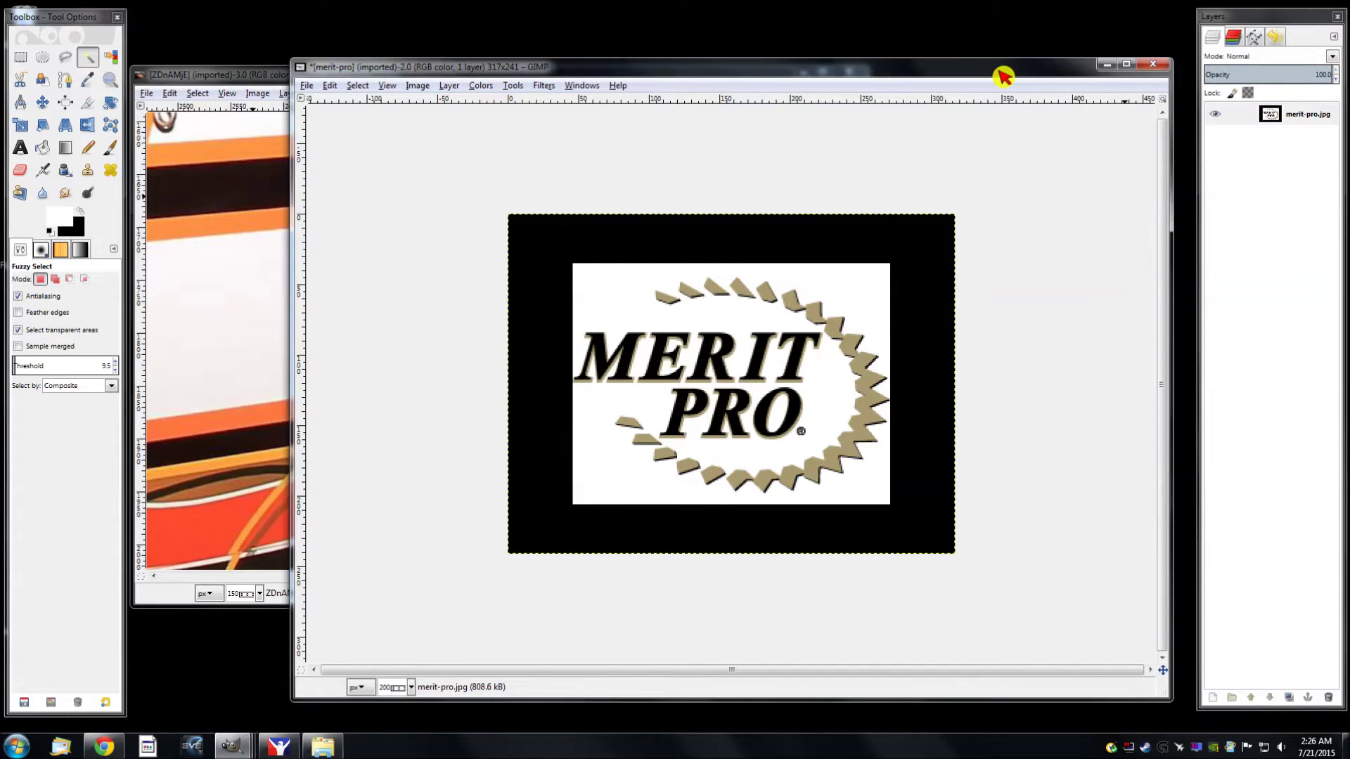
{"action": "key", "text": "ctrl+z"}
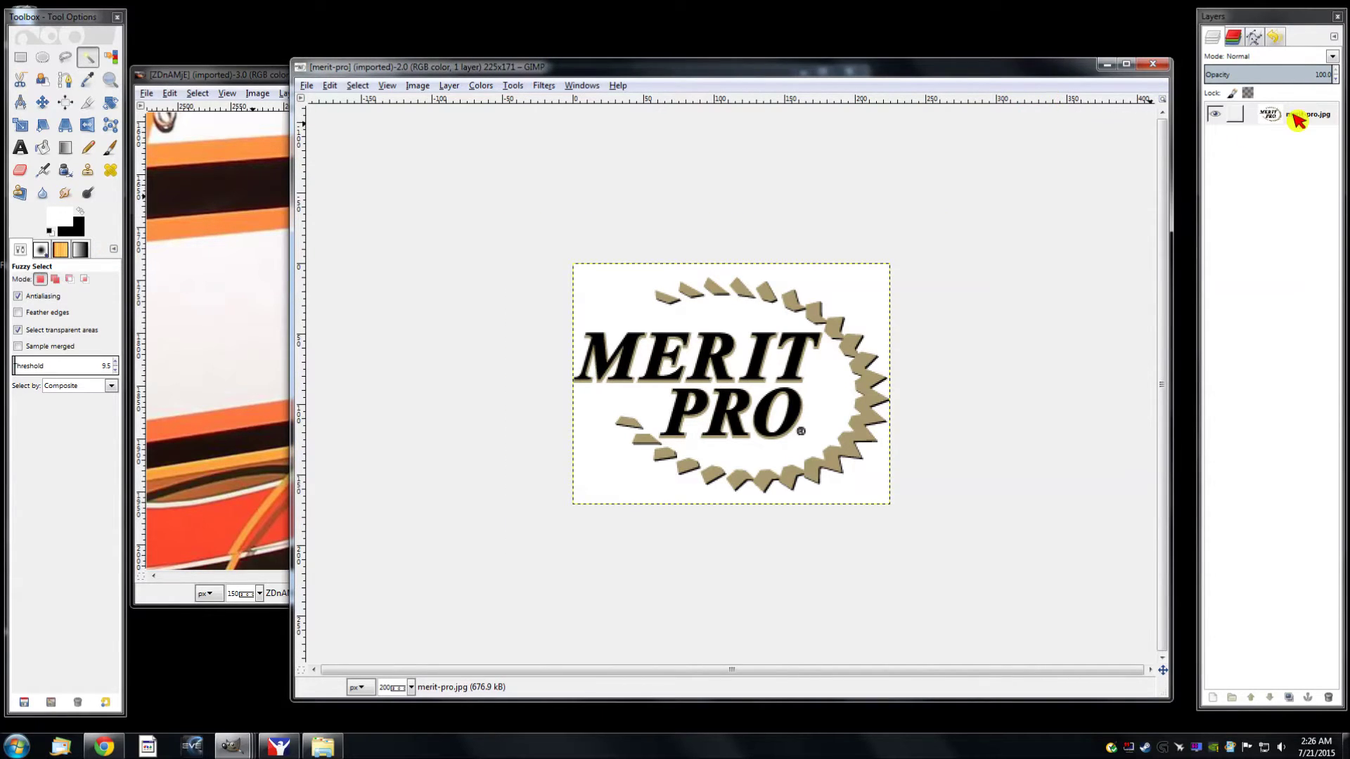
Add an alpha channel to the merit-pro layer
{"action": "left_click", "coordinate": [1297, 120]}
{"action": "right_click", "coordinate": [1297, 119]}
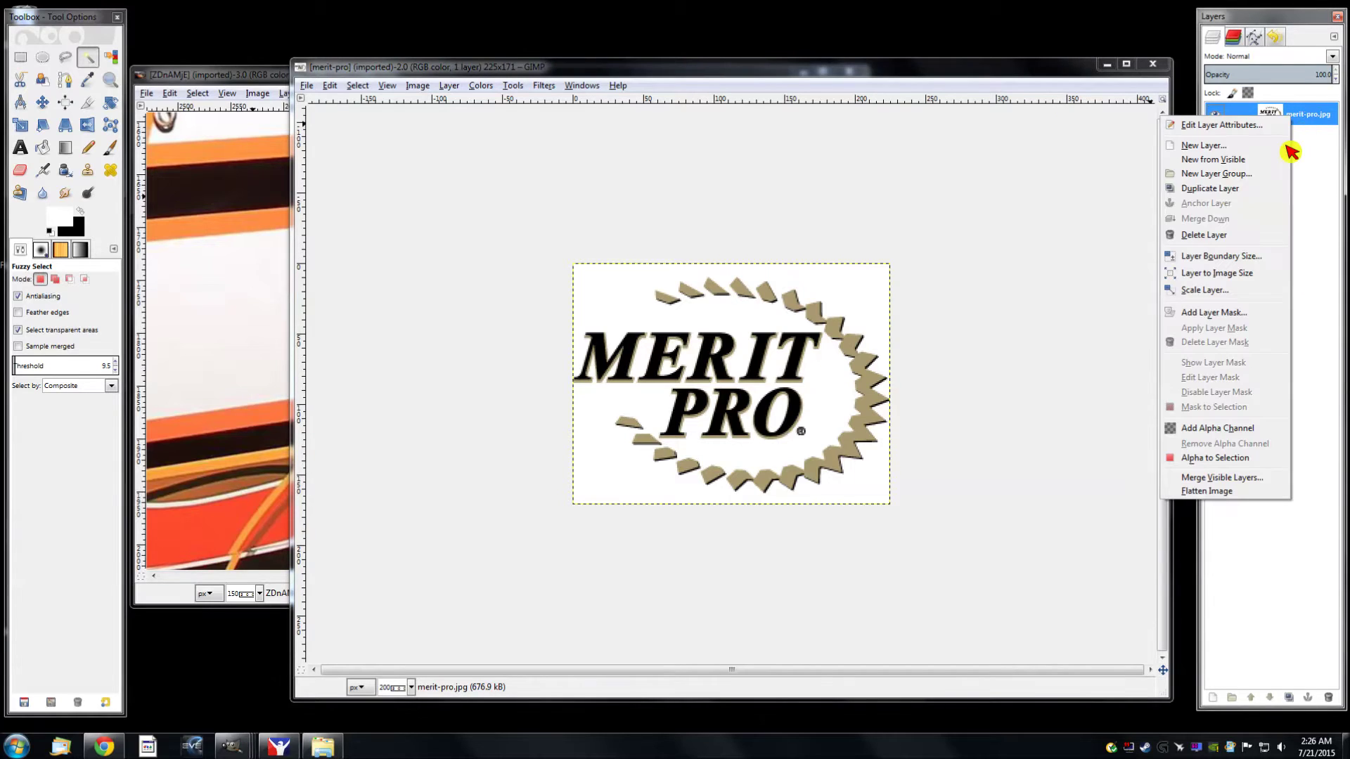
{"action": "left_click", "coordinate": [1227, 431]}
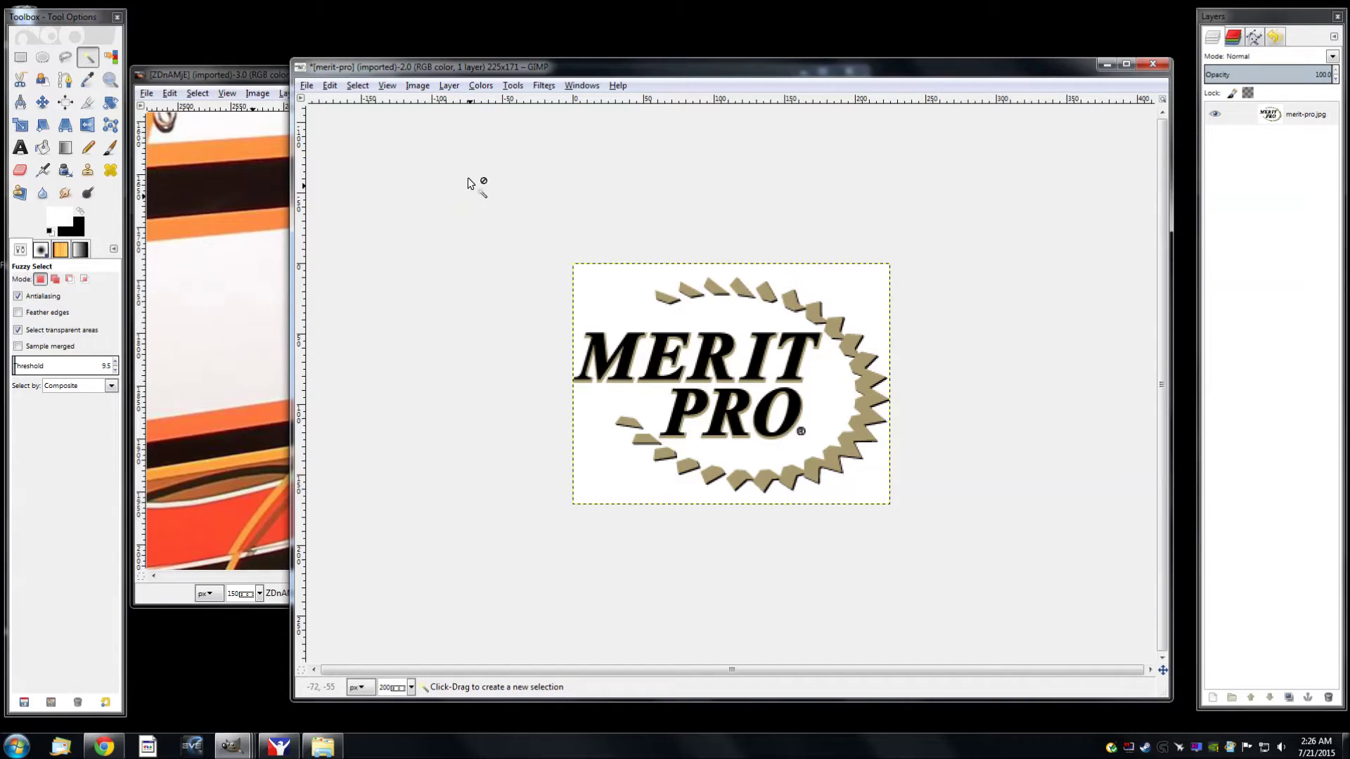
Enlarge the canvas proportionally to 312 × 237 px with the logo centered, leaving the layers unresized
{"action": "left_click", "coordinate": [417, 86]}
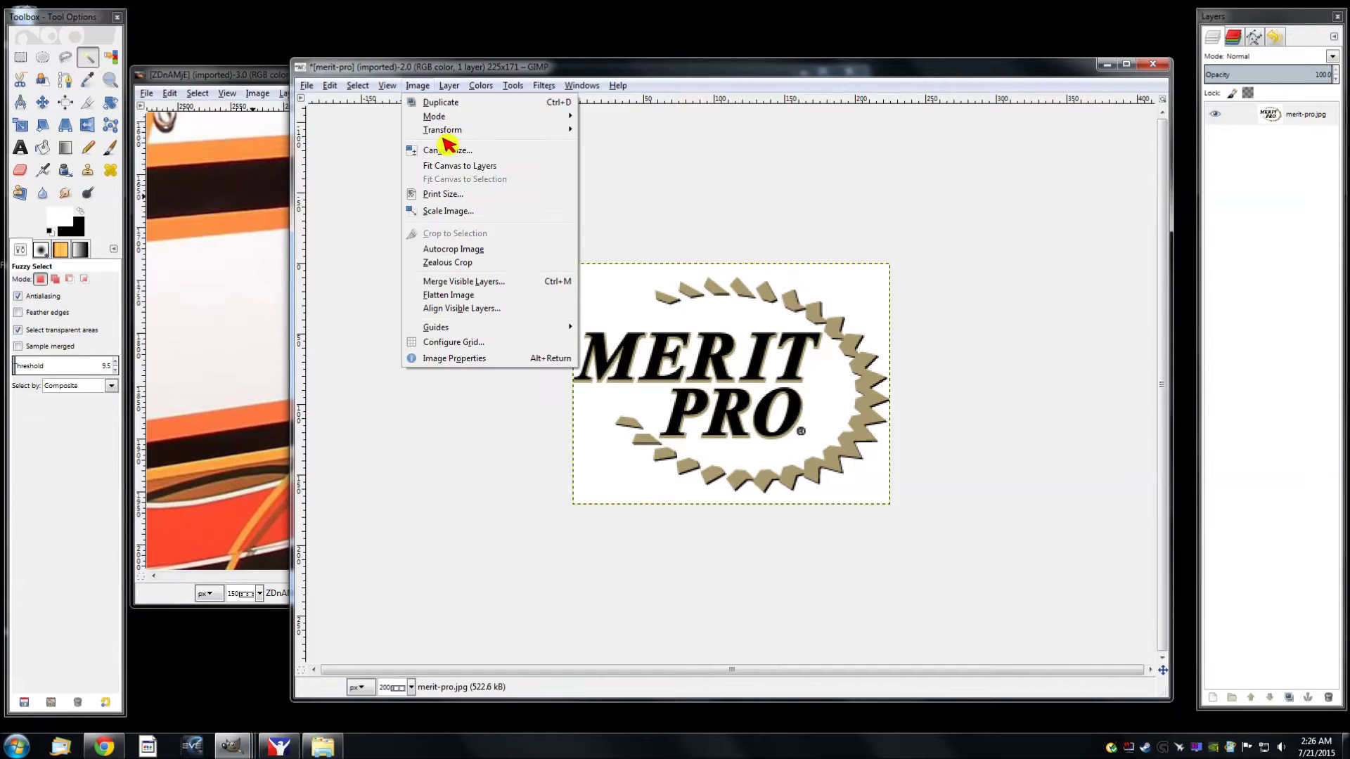
{"action": "left_click", "coordinate": [457, 152]}
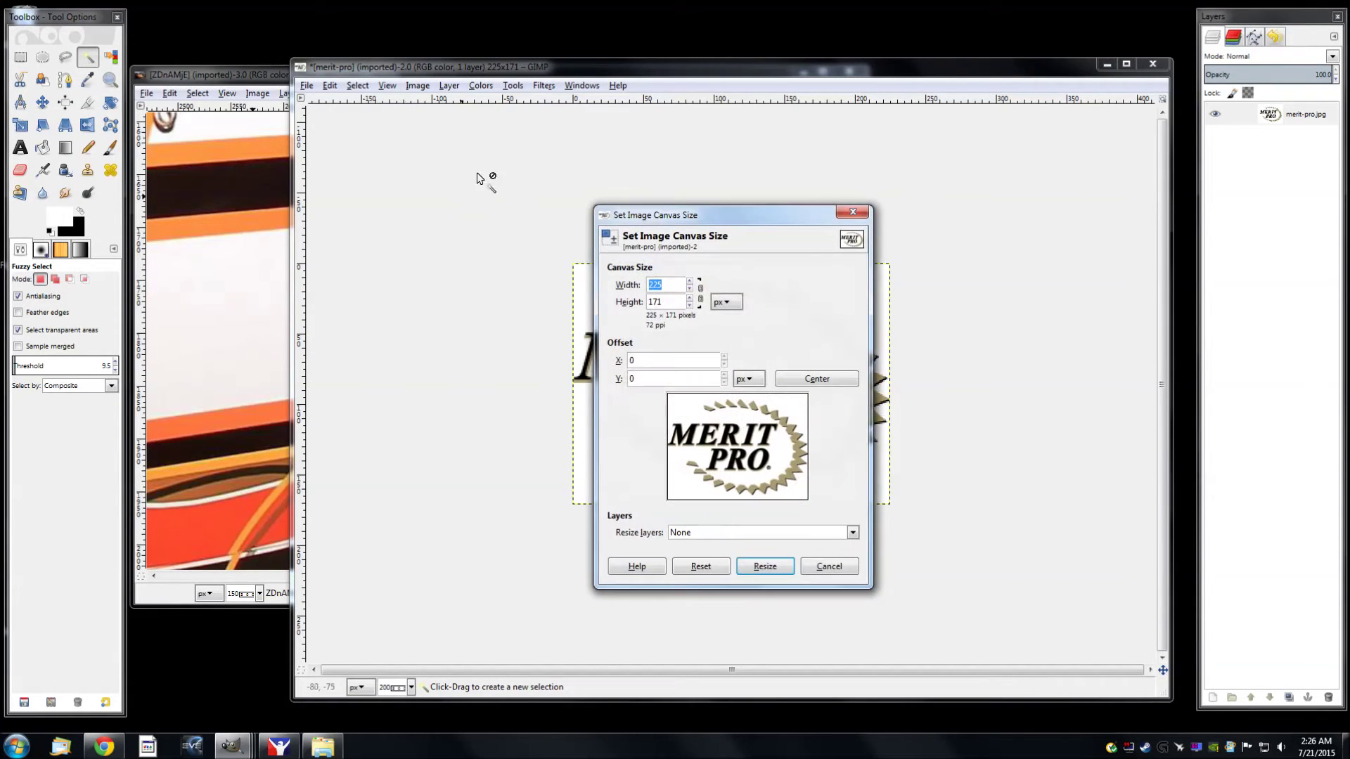
{"action": "left_click_drag", "start_coordinate": [749, 223], "coordinate": [448, 237]}
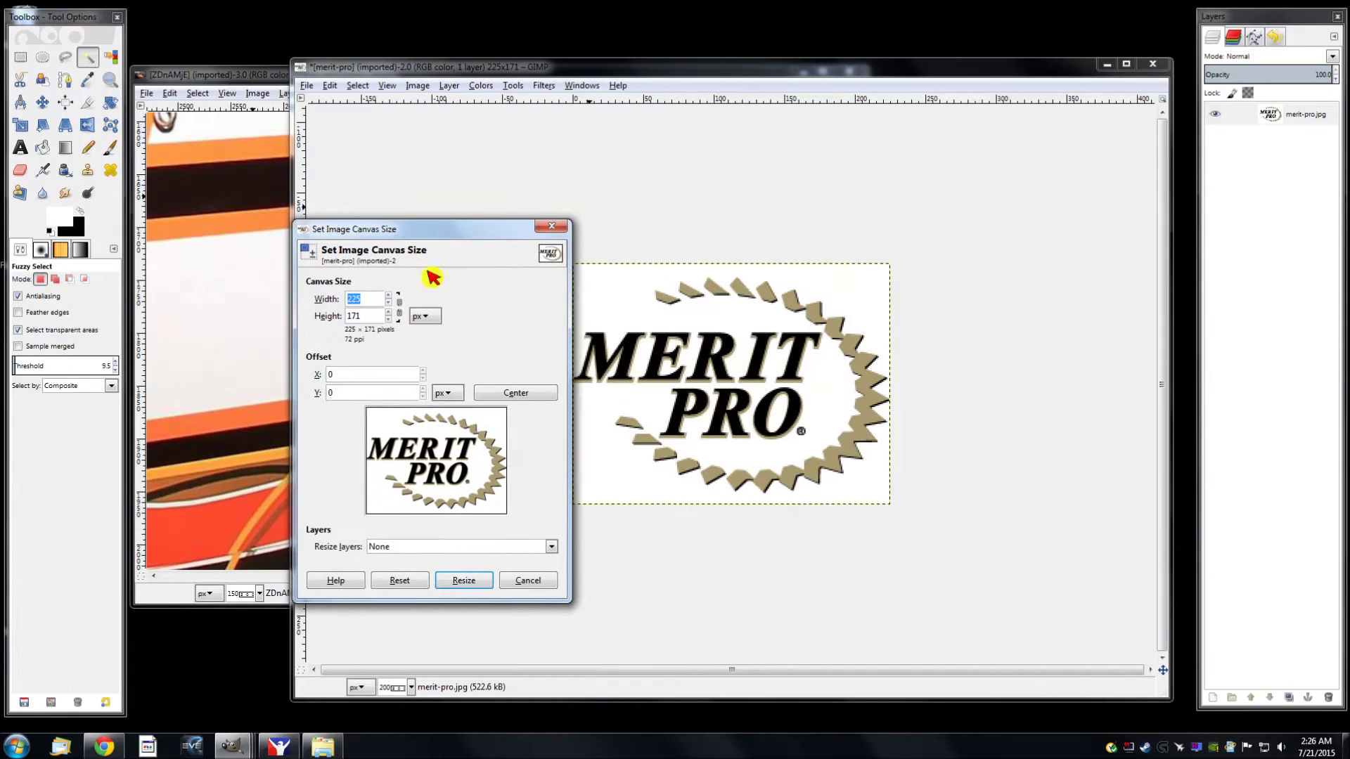
{"action": "left_click", "coordinate": [398, 308]}
{"action": "left_click_drag", "start_coordinate": [388, 296], "coordinate": [389, 296]}
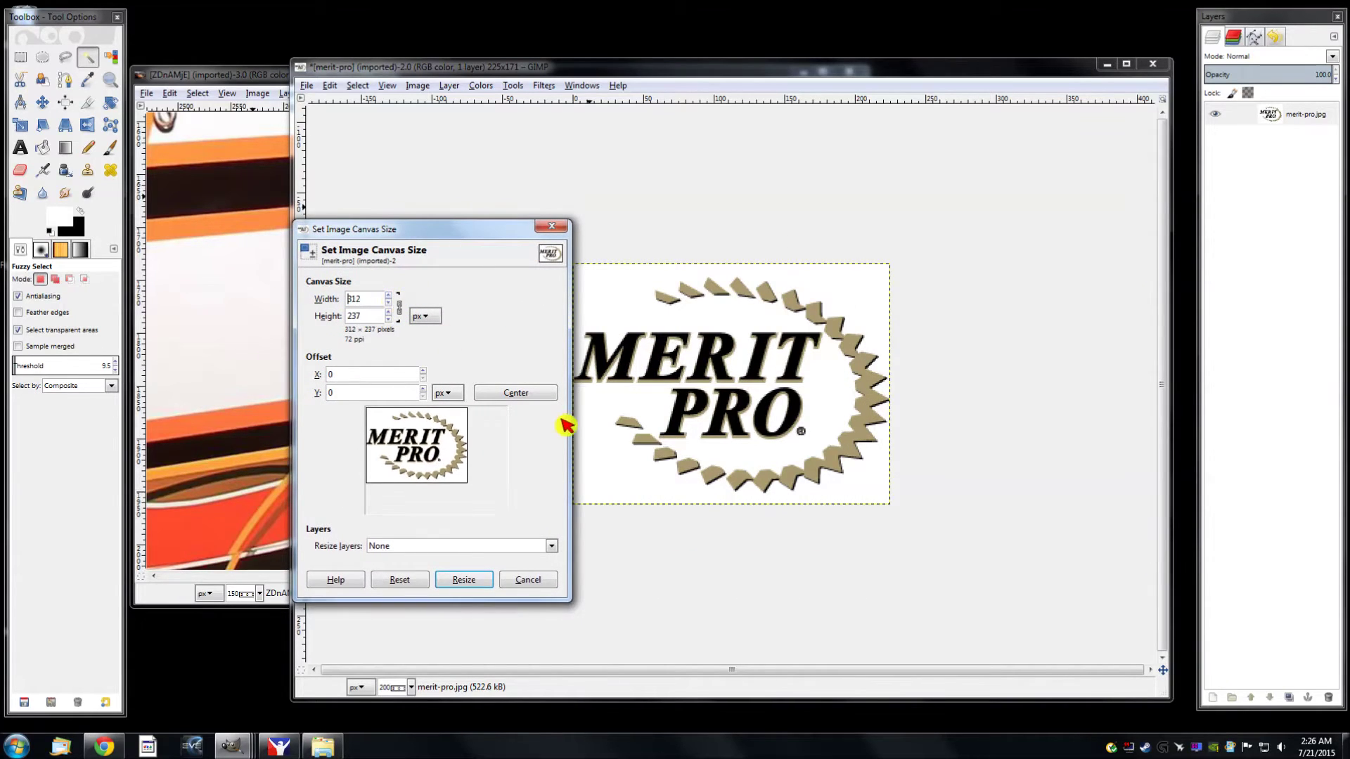
{"action": "left_click", "coordinate": [528, 397]}
{"action": "left_click", "coordinate": [474, 581]}
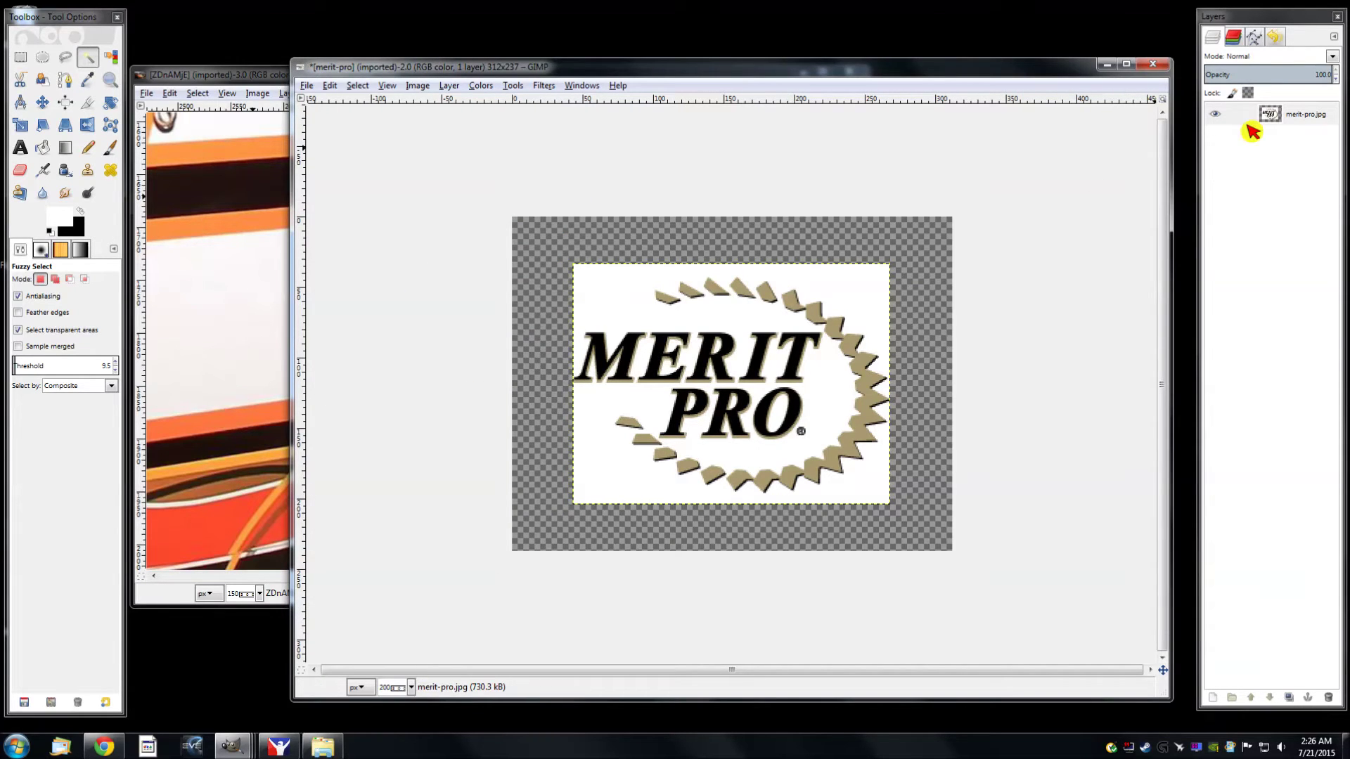
Create a new transparent layer of 312 × 237 px and move it below the merit-pro layer
{"action": "right_click", "coordinate": [1296, 124]}
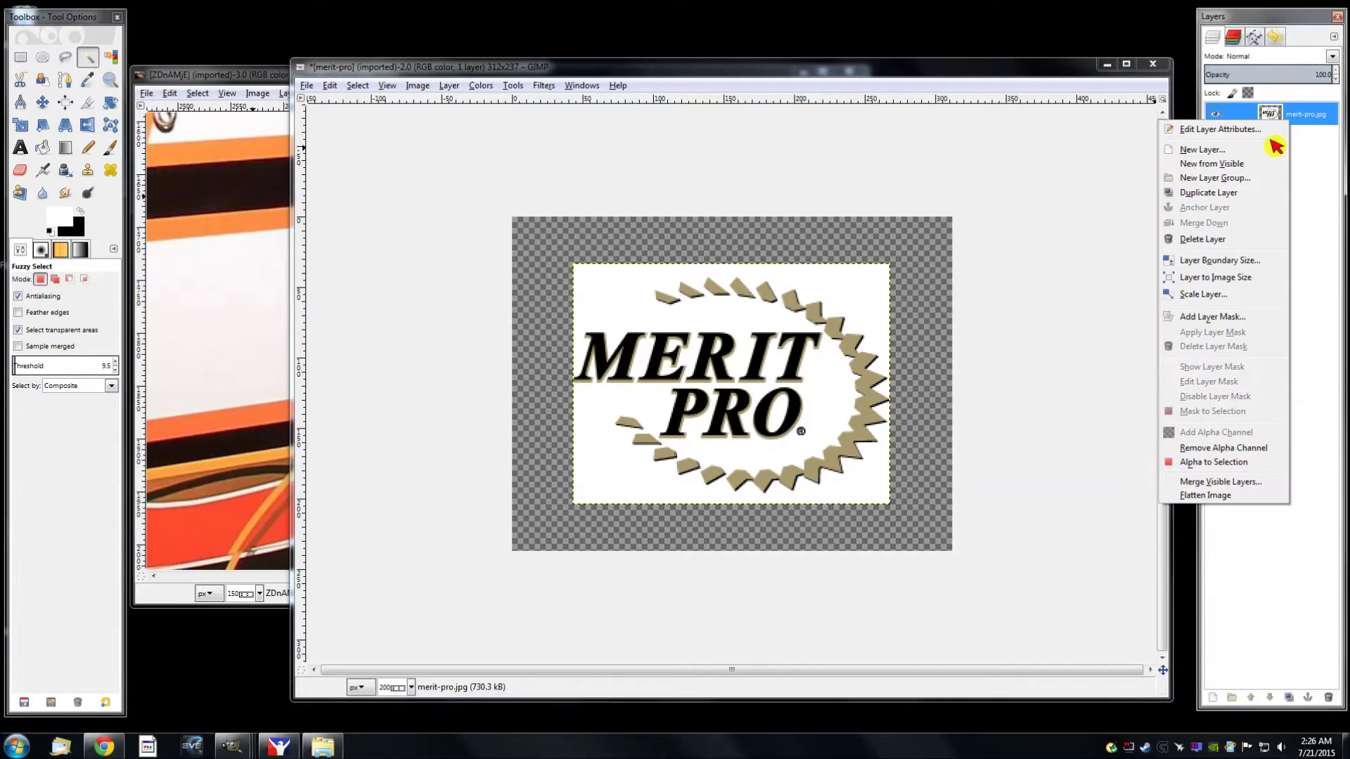
{"action": "left_click", "coordinate": [1276, 149]}
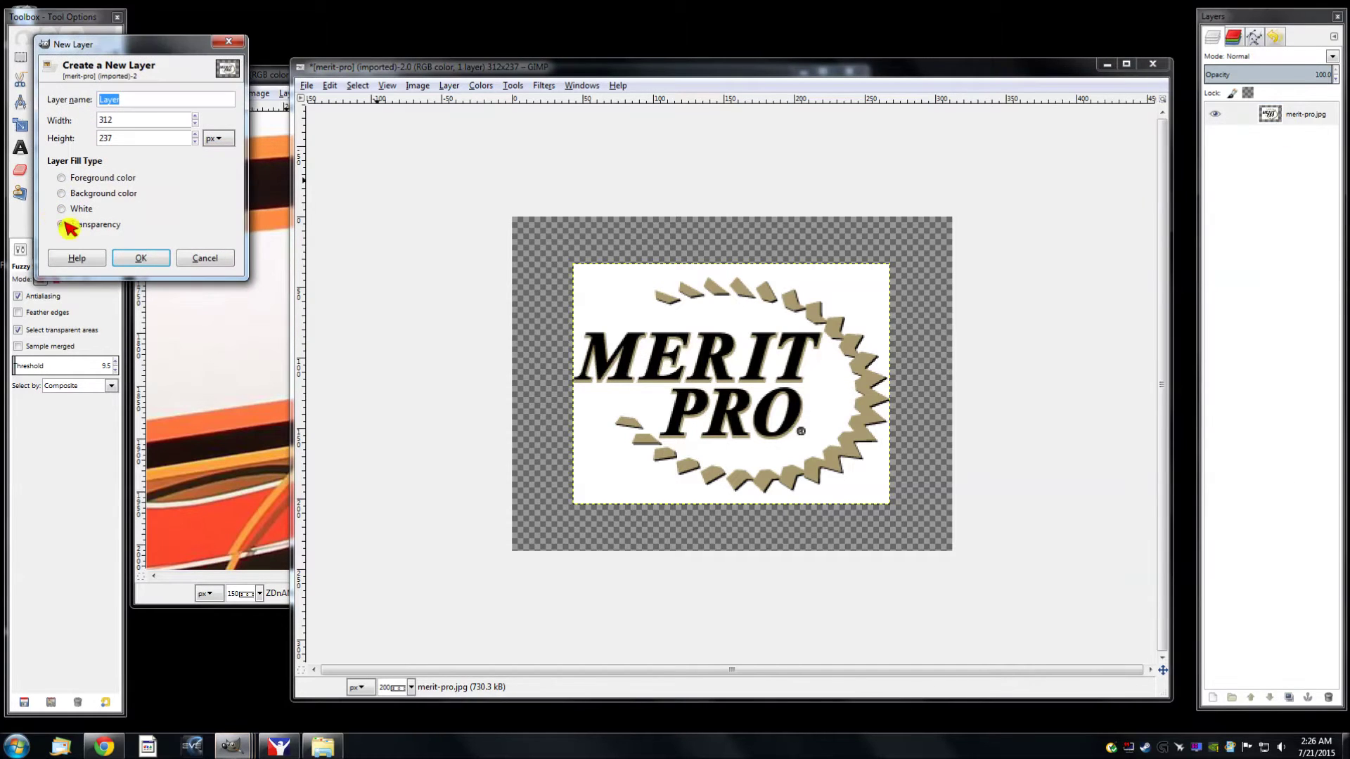
{"action": "left_click", "coordinate": [140, 258]}
{"action": "left_click_drag", "start_coordinate": [1286, 117], "coordinate": [1298, 156]}
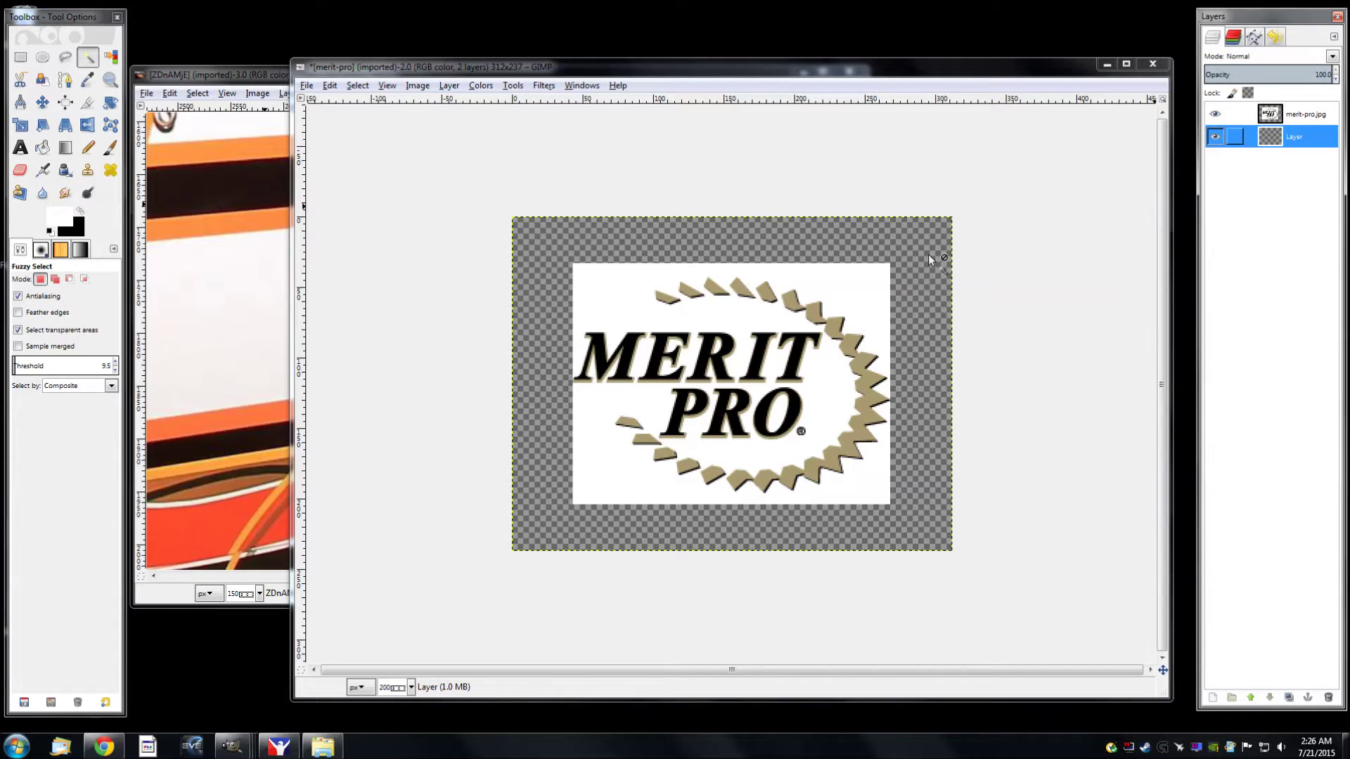
Fill the new bottom layer with white and merge the merit-pro layer down into it
{"action": "right_click", "coordinate": [747, 373]}
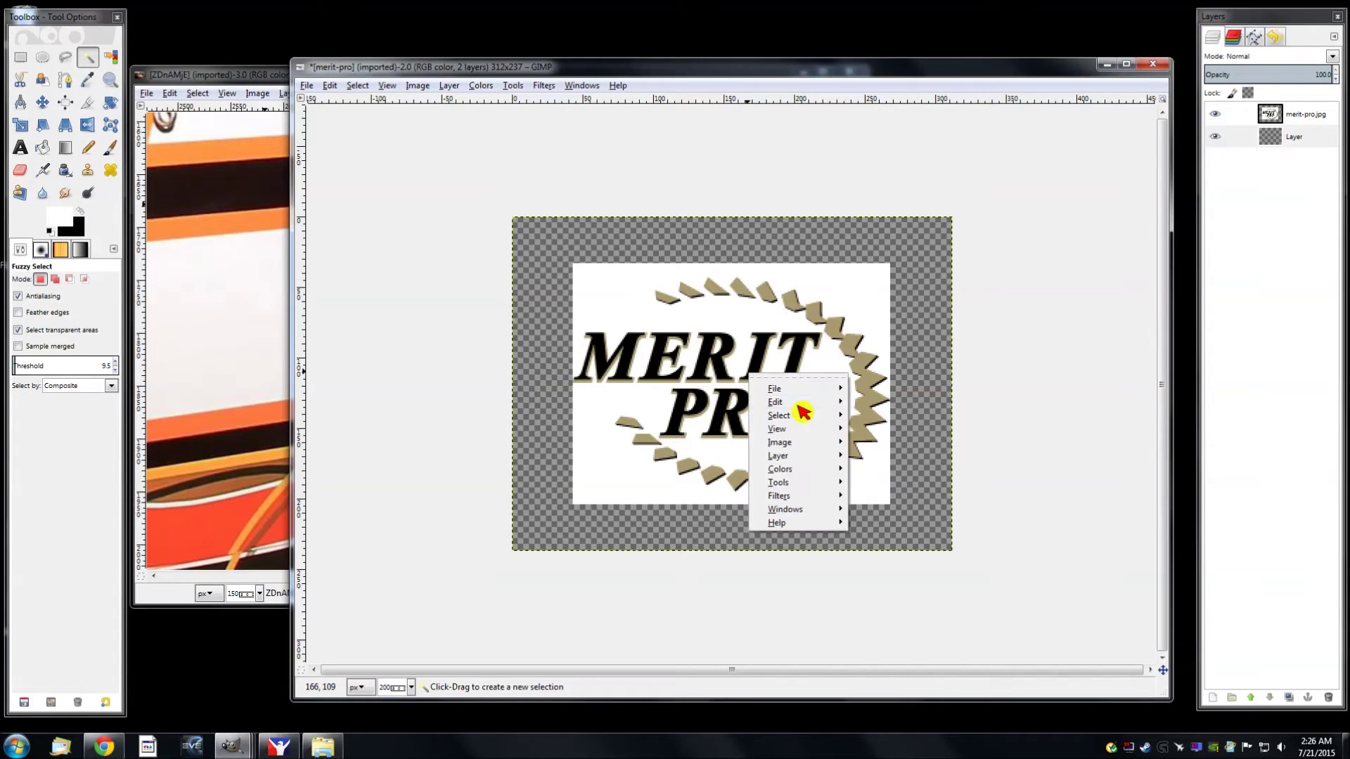
{"action": "mouse_move", "coordinate": [802, 407]}
{"action": "left_click", "coordinate": [939, 599]}
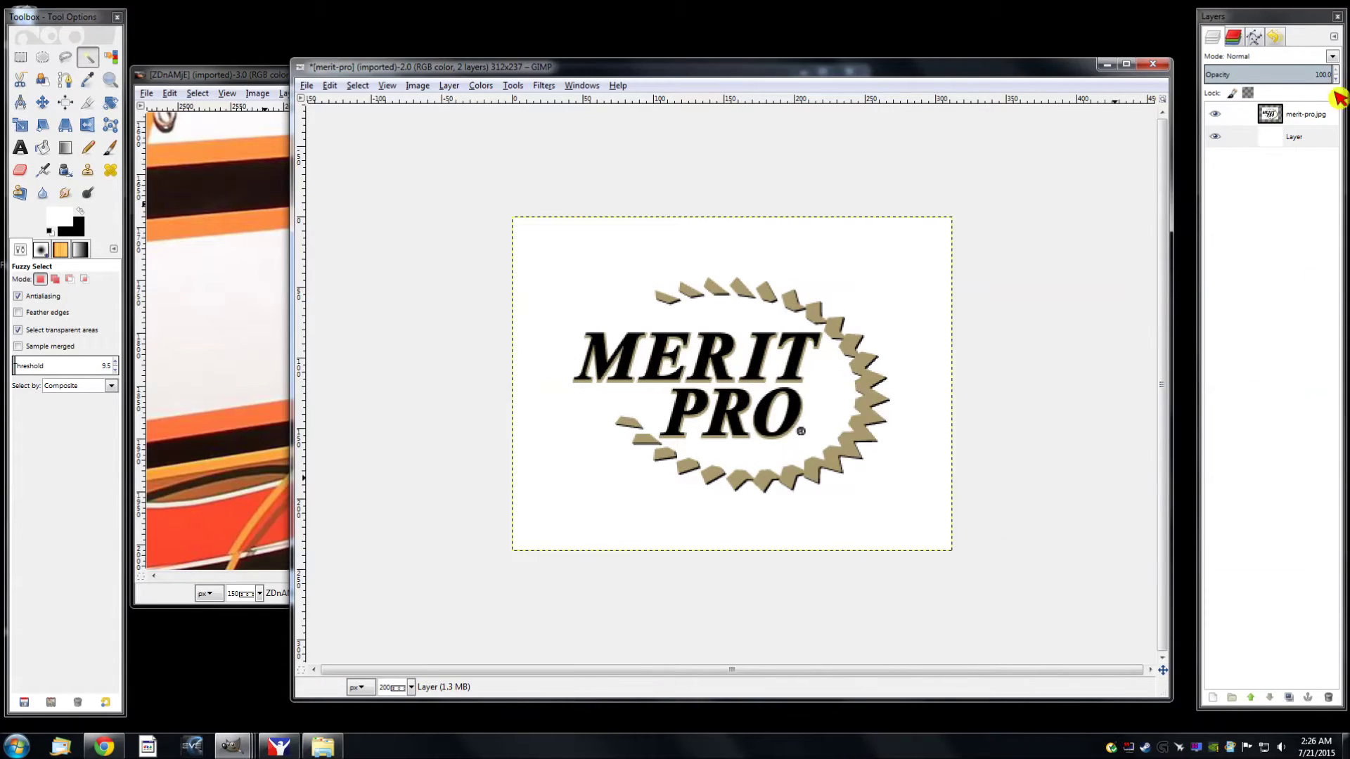
{"action": "right_click", "coordinate": [1301, 118]}
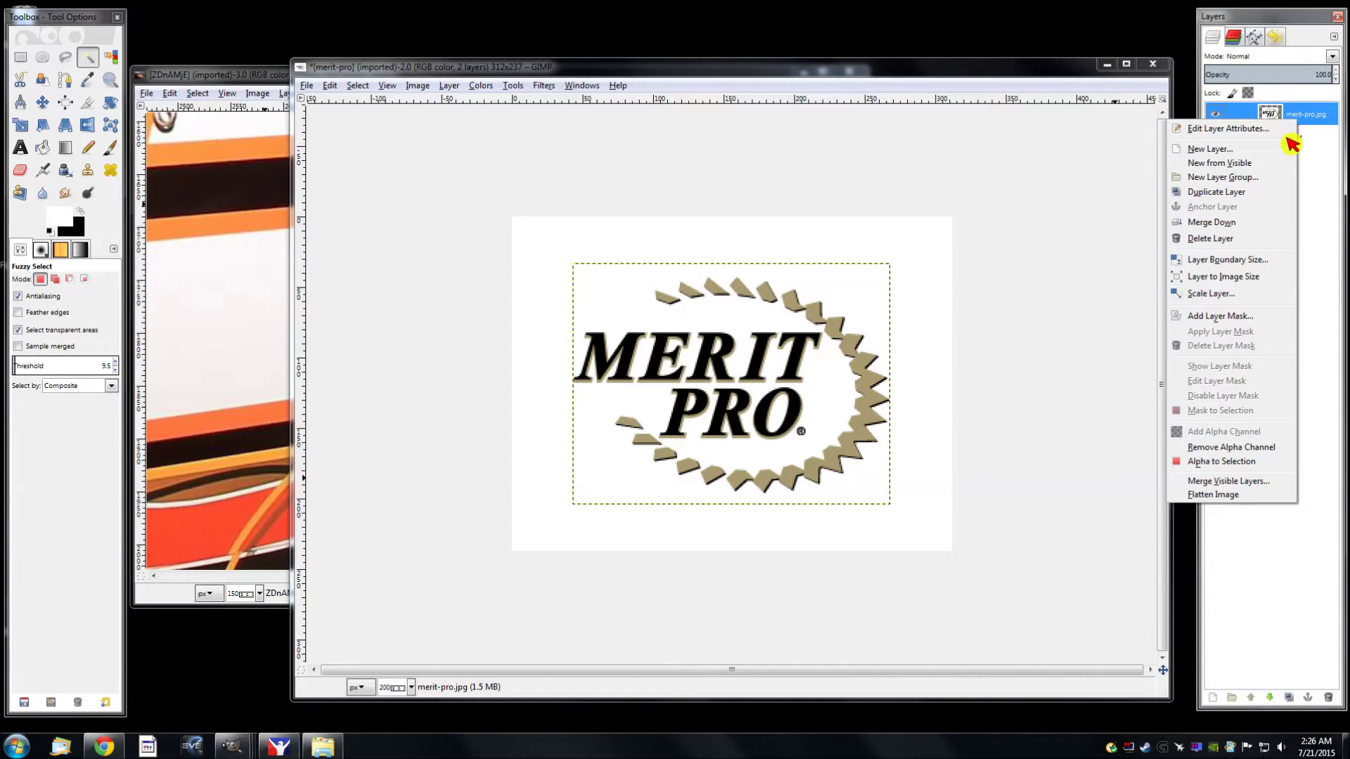
{"action": "left_click", "coordinate": [1254, 224]}
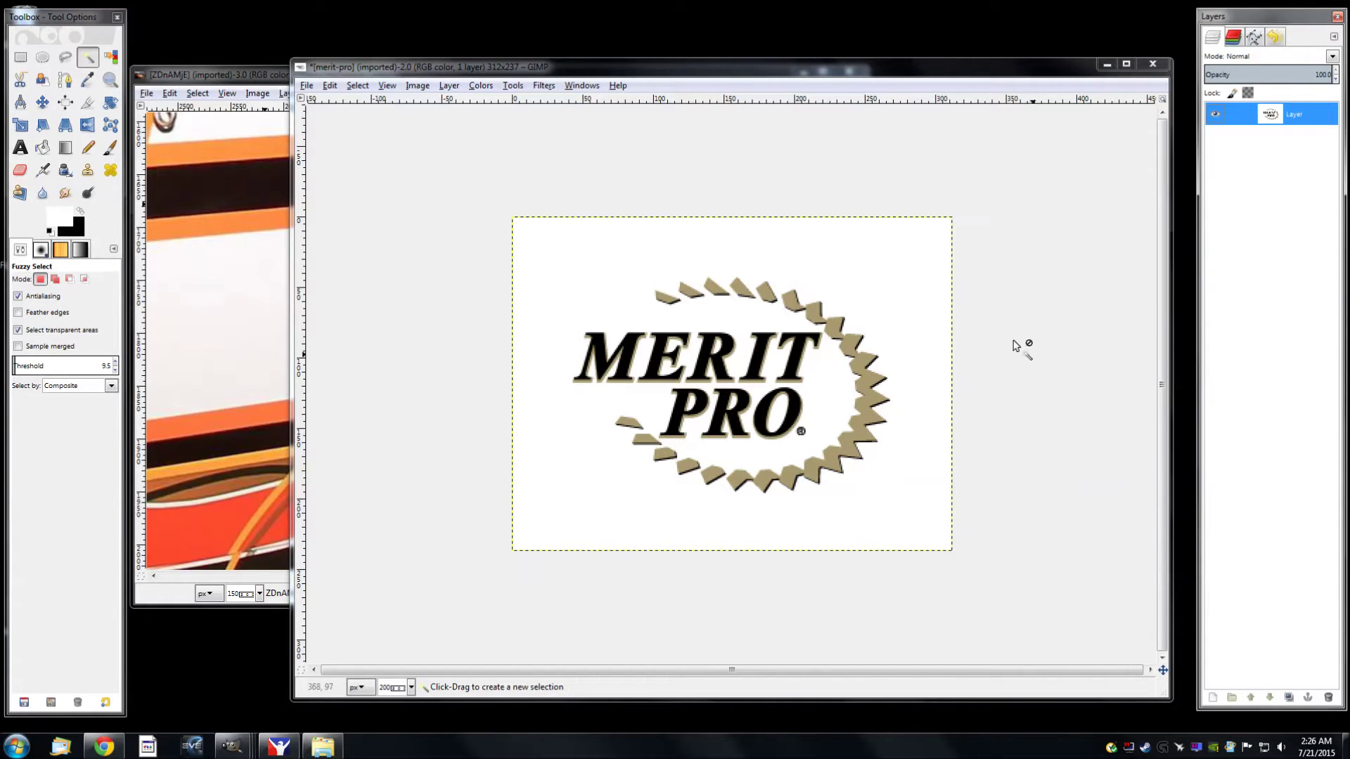
Undo the layer merge, the white fill, the new layer and the canvas enlargement
{"action": "key", "text": "ctrl+z"}
{"action": "key", "text": "ctrl+z"}
{"action": "key", "text": "ctrl+z"}
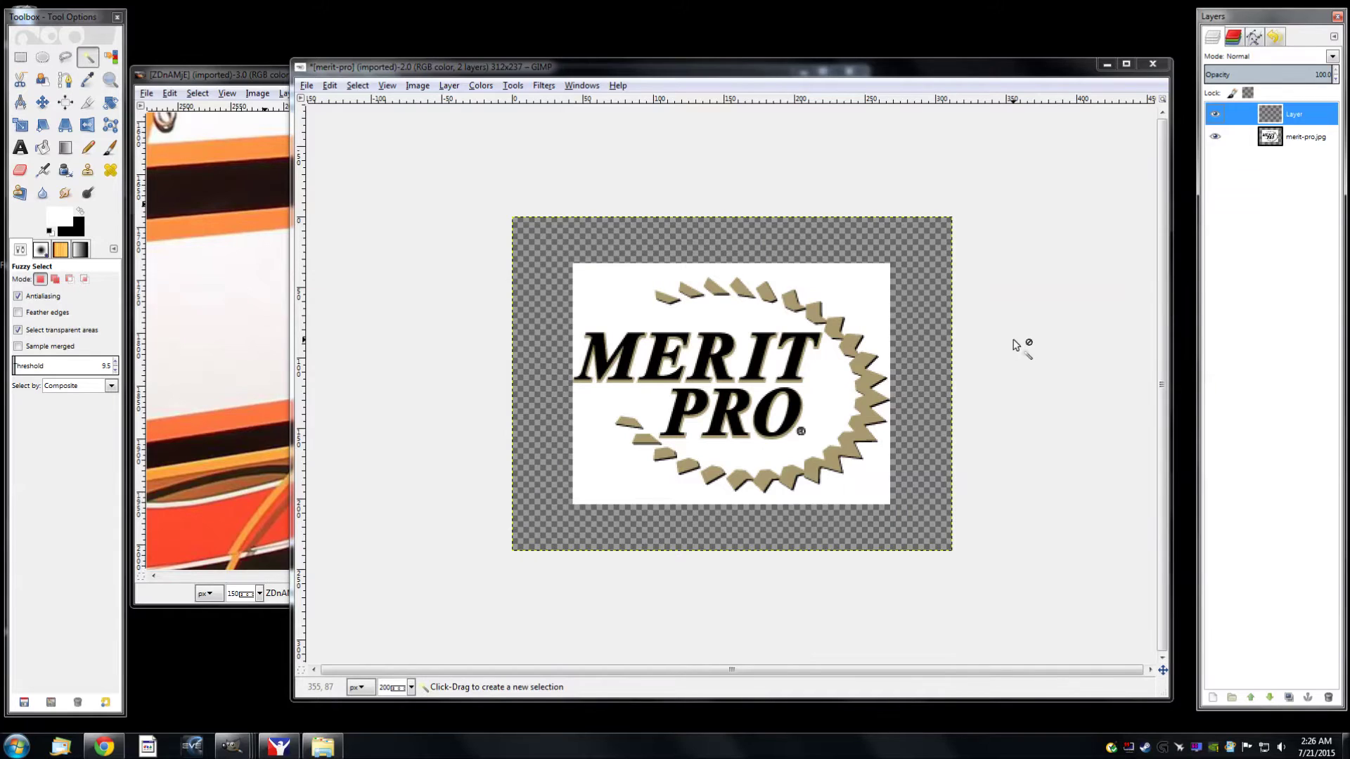
{"action": "key", "text": "ctrl+z"}
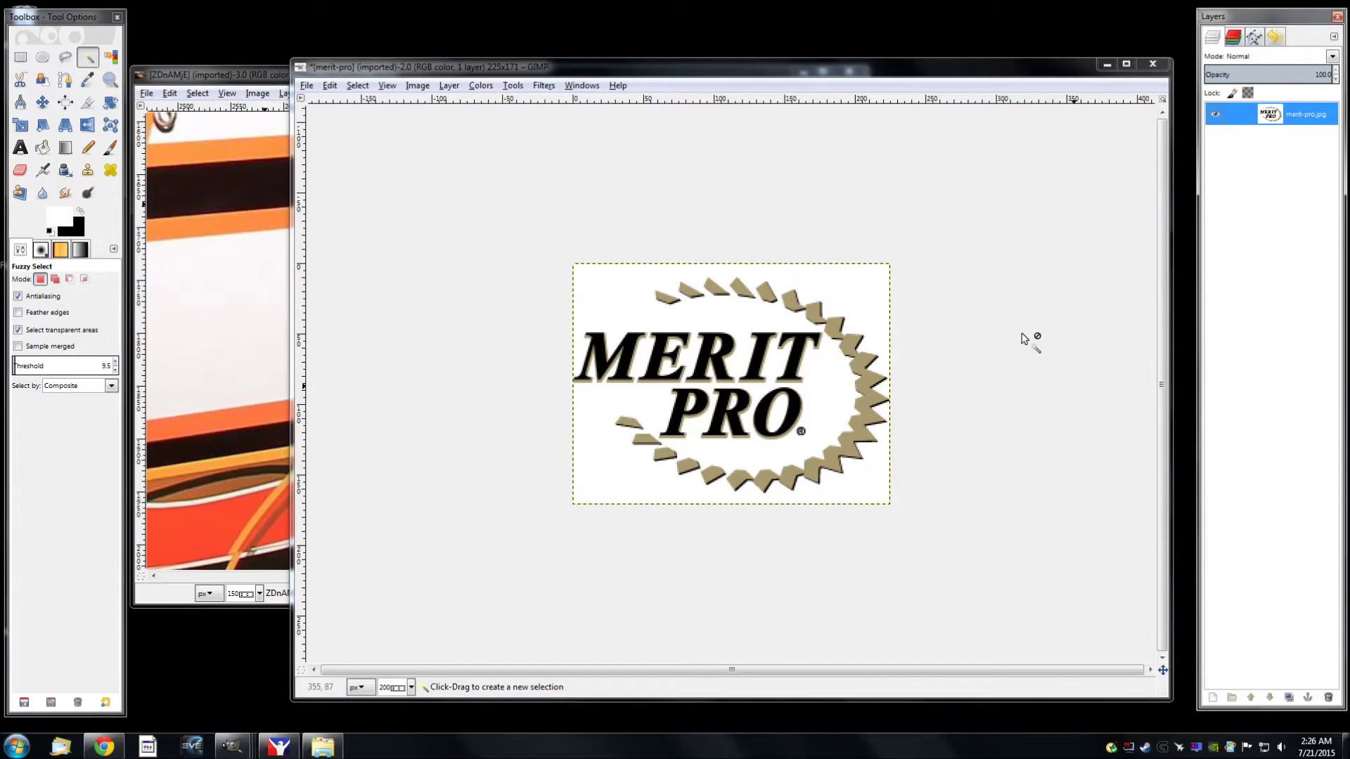
{"action": "right_click", "coordinate": [1281, 121]}
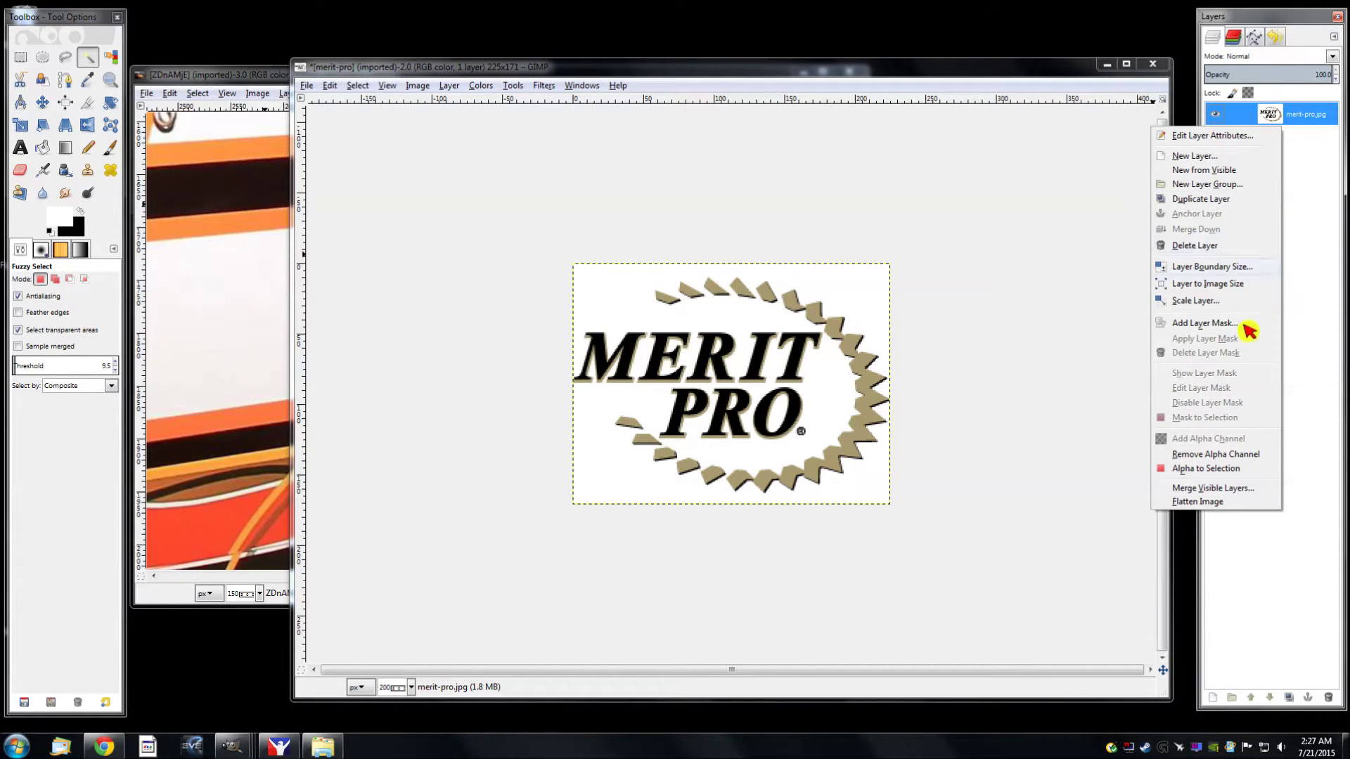
{"action": "left_click", "coordinate": [1305, 124]}
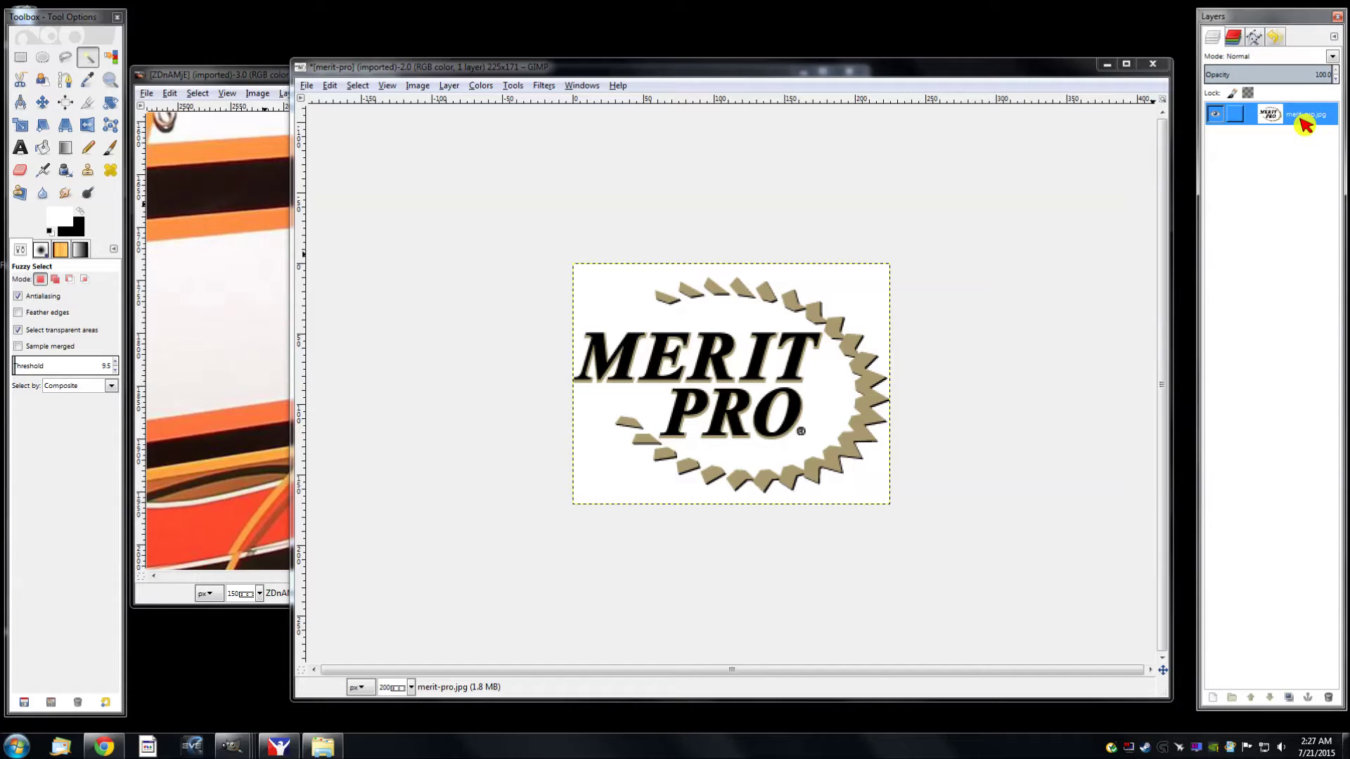
Remove the alpha channel from the merit-pro layer and swap the foreground and background colors
{"action": "right_click", "coordinate": [1304, 124]}
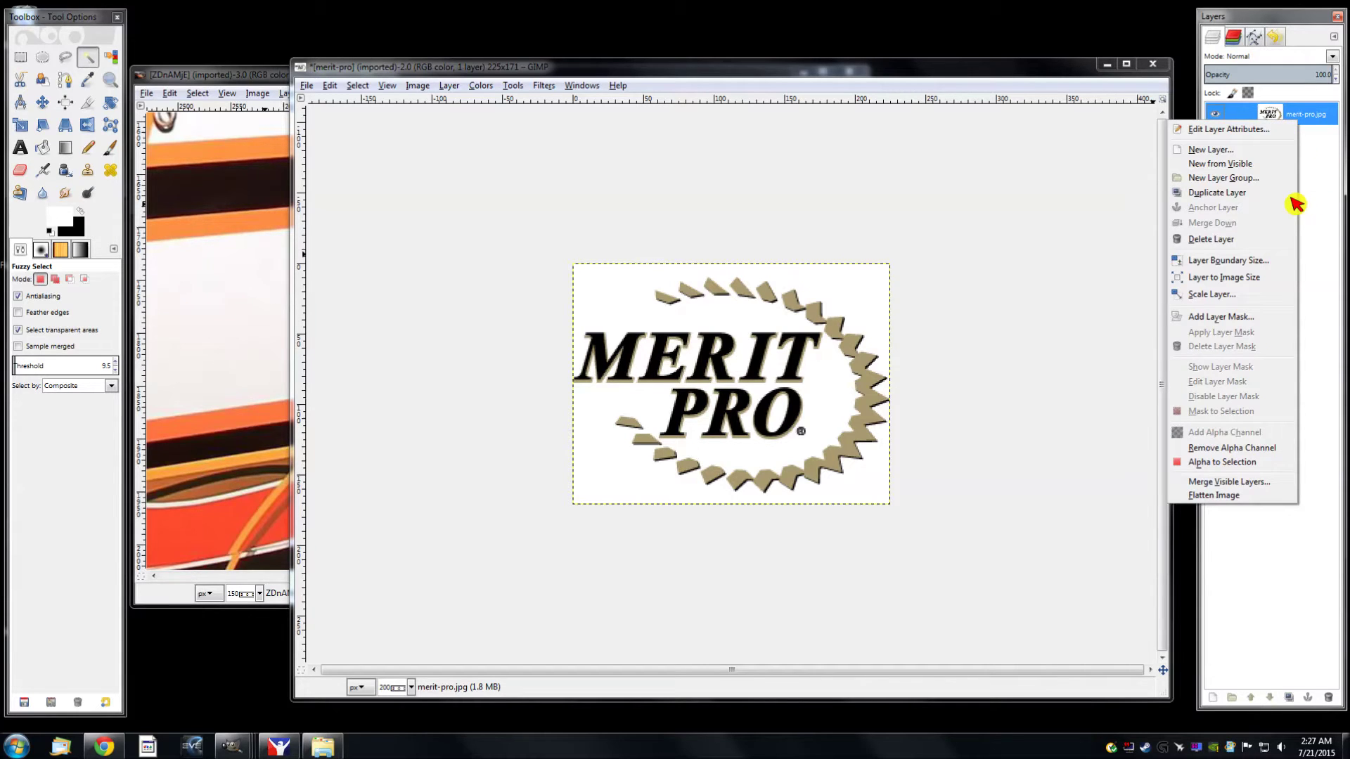
{"action": "left_click", "coordinate": [1265, 449]}
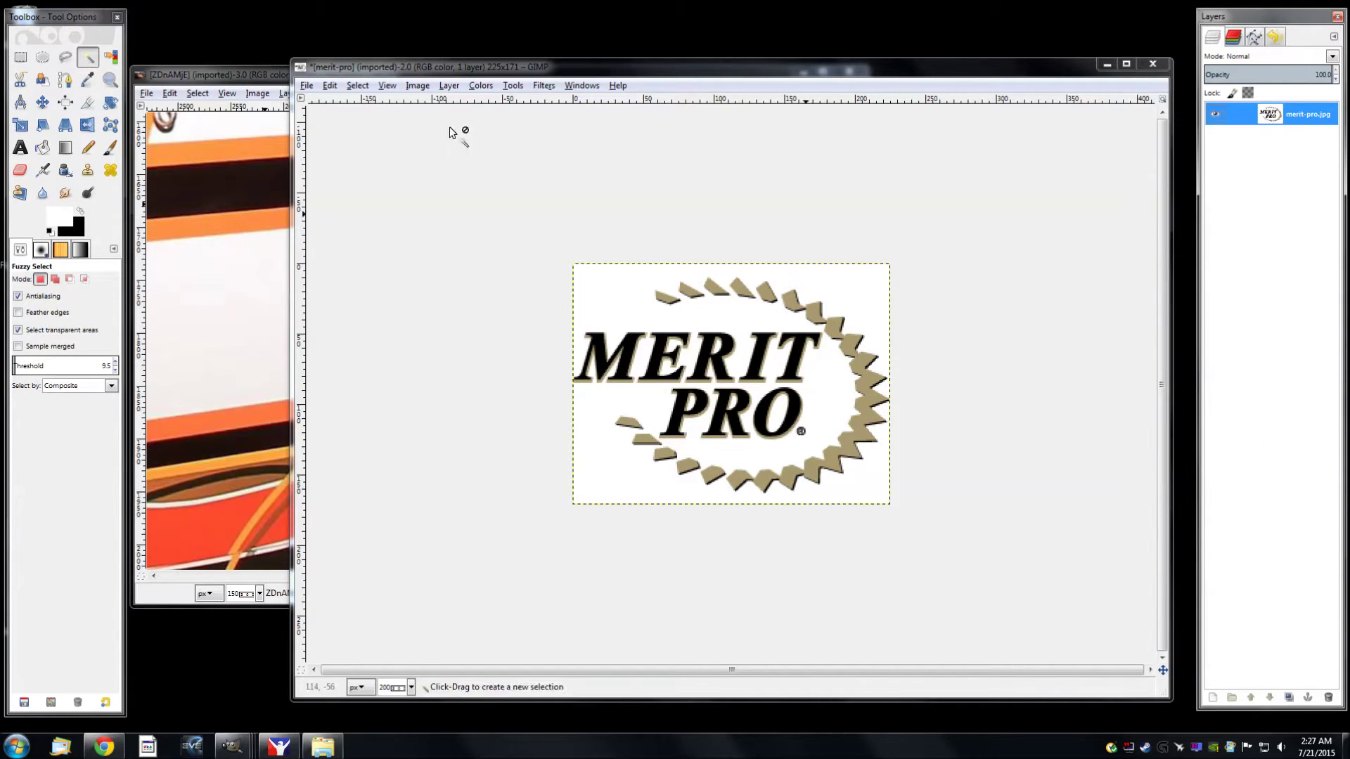
{"action": "left_click", "coordinate": [81, 211]}
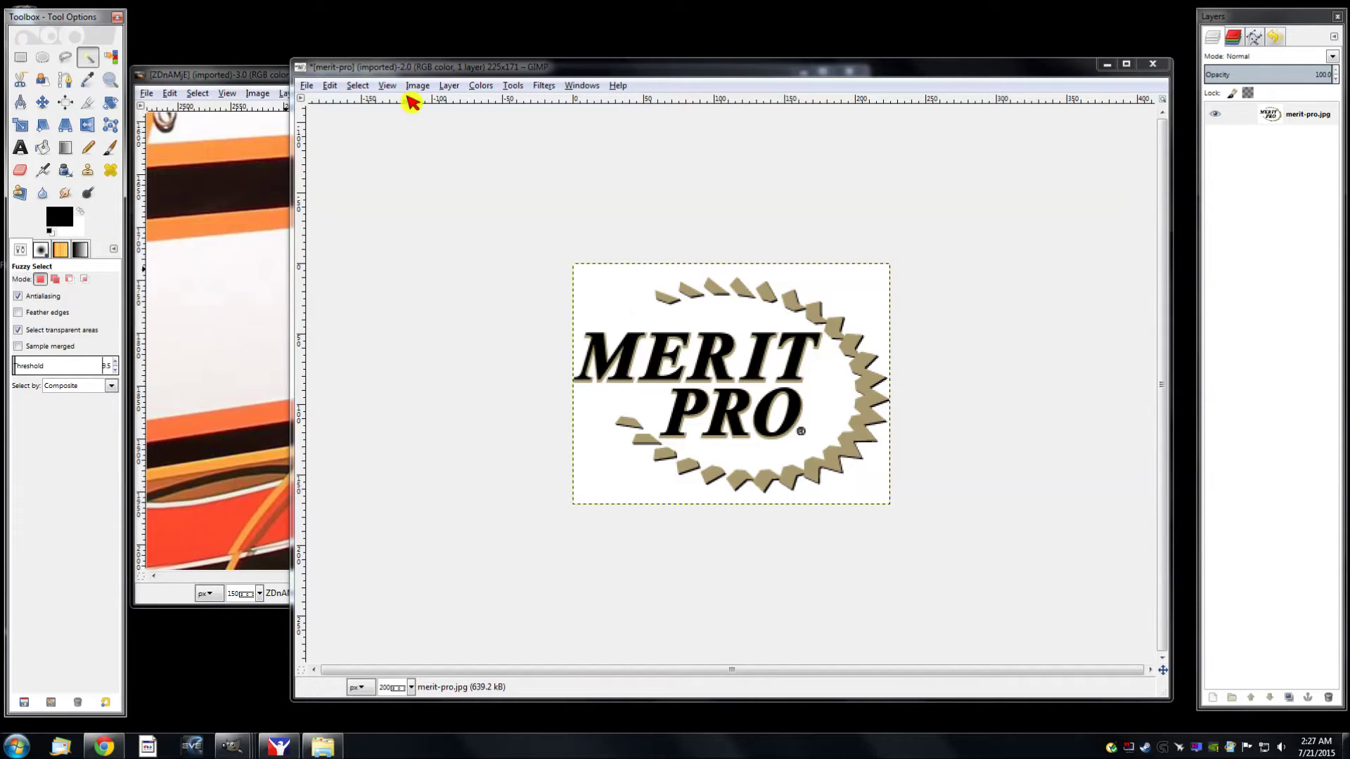
Enlarge the canvas proportionally to 309 × 235 px with the logo centered, resizing all layers
{"action": "left_click", "coordinate": [418, 85]}
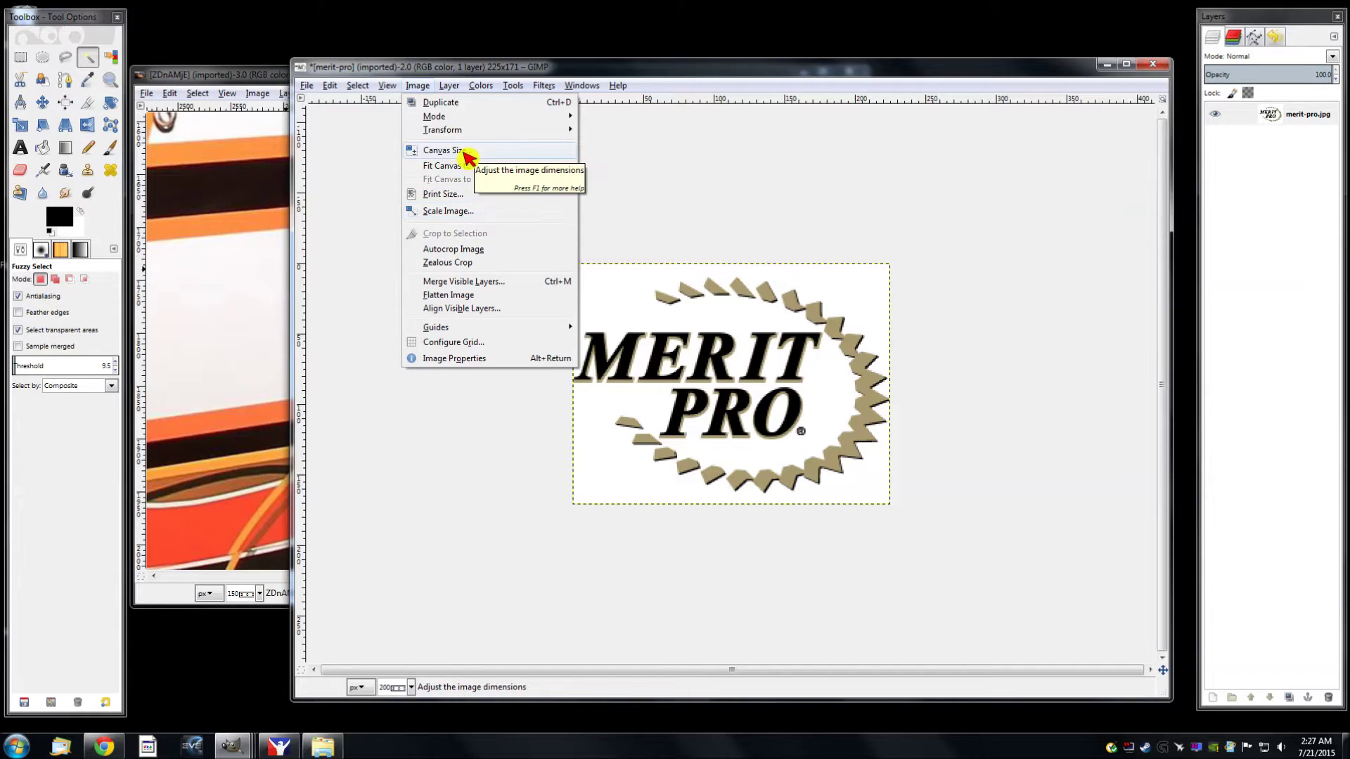
{"action": "left_click", "coordinate": [466, 150]}
{"action": "left_click", "coordinate": [701, 291]}
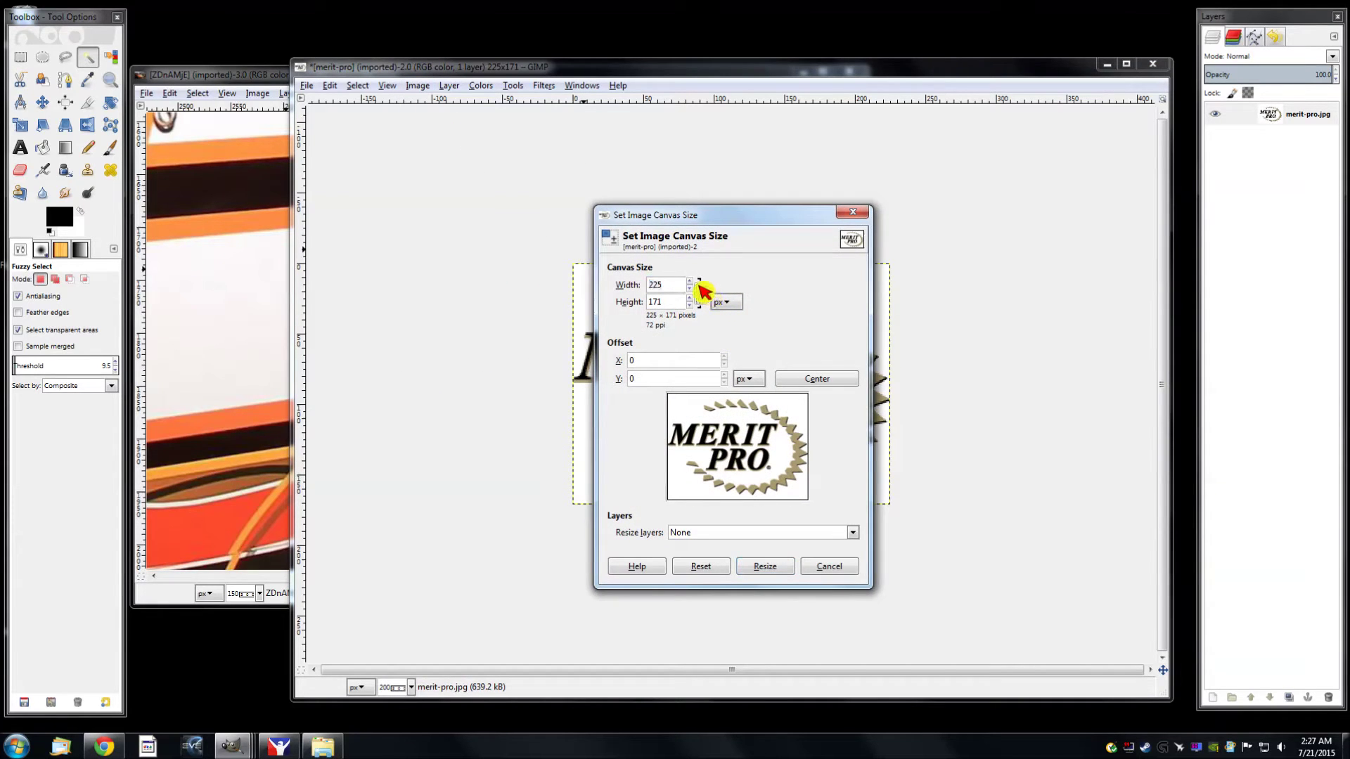
{"action": "left_click", "coordinate": [691, 282]}
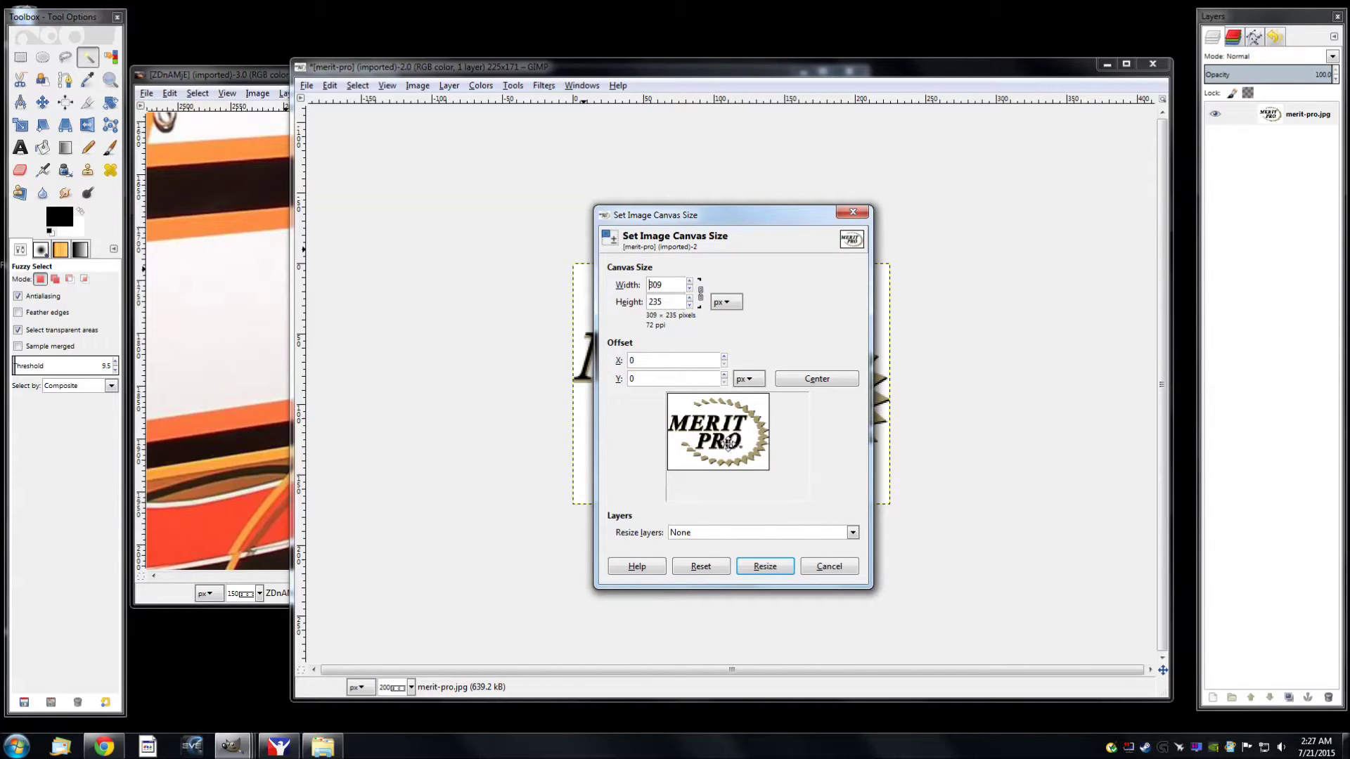
{"action": "left_click_drag", "start_coordinate": [738, 450], "coordinate": [762, 464]}
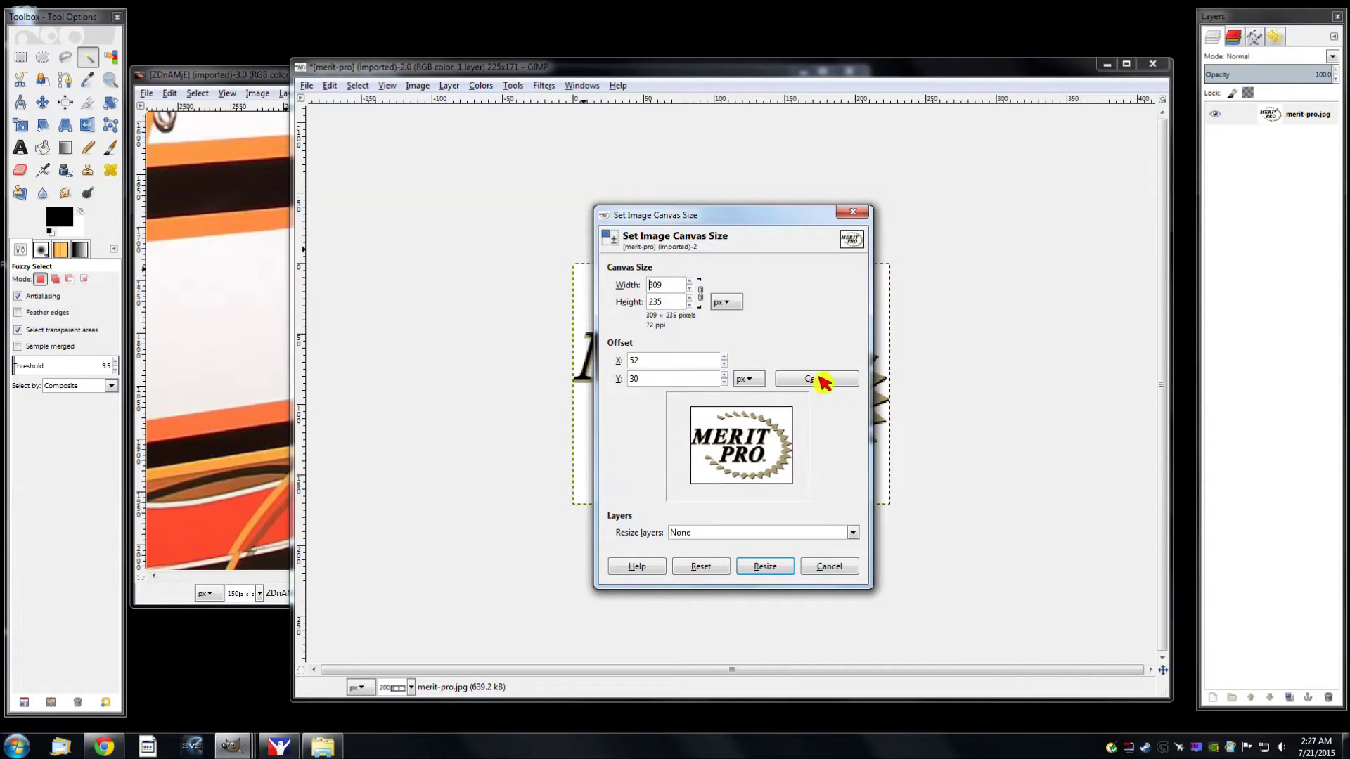
{"action": "left_click", "coordinate": [816, 380]}
{"action": "left_click", "coordinate": [713, 534]}
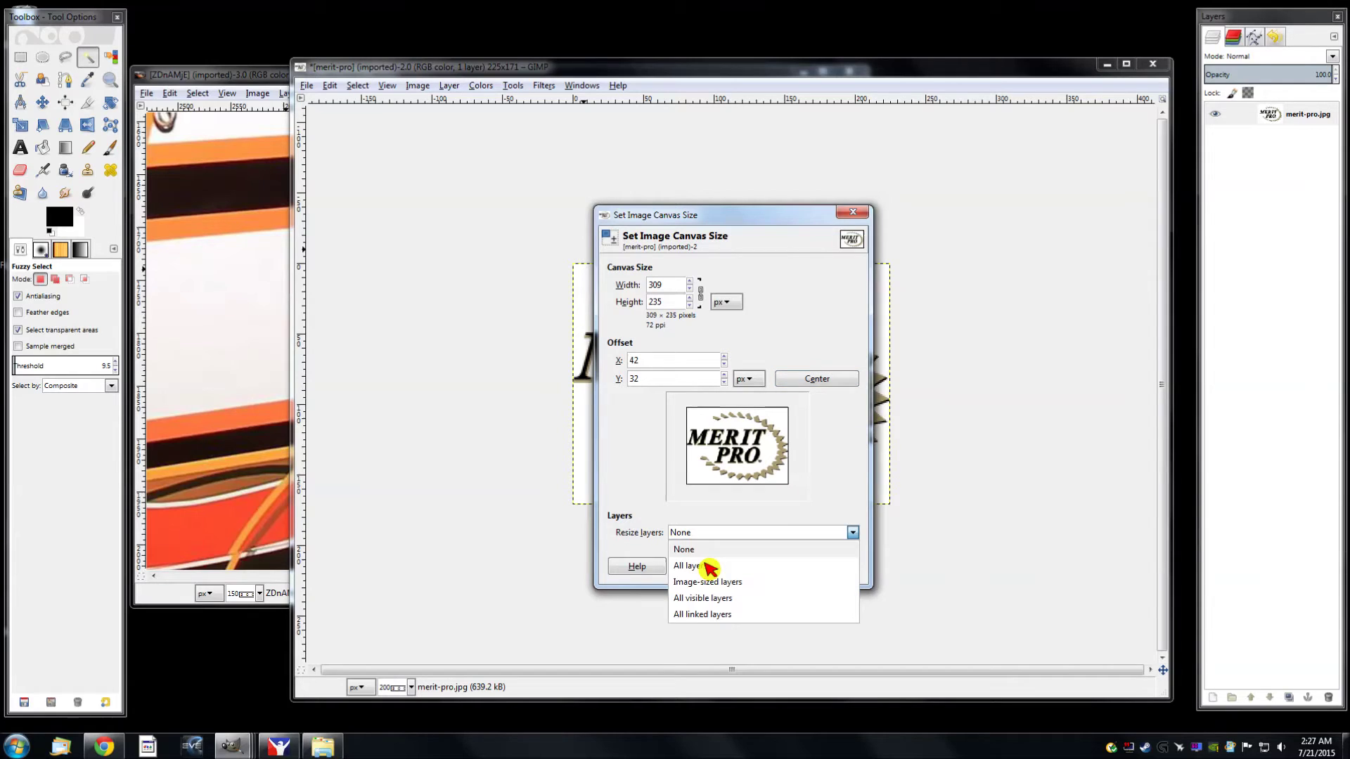
{"action": "left_click", "coordinate": [704, 568]}
{"action": "left_click", "coordinate": [773, 567]}
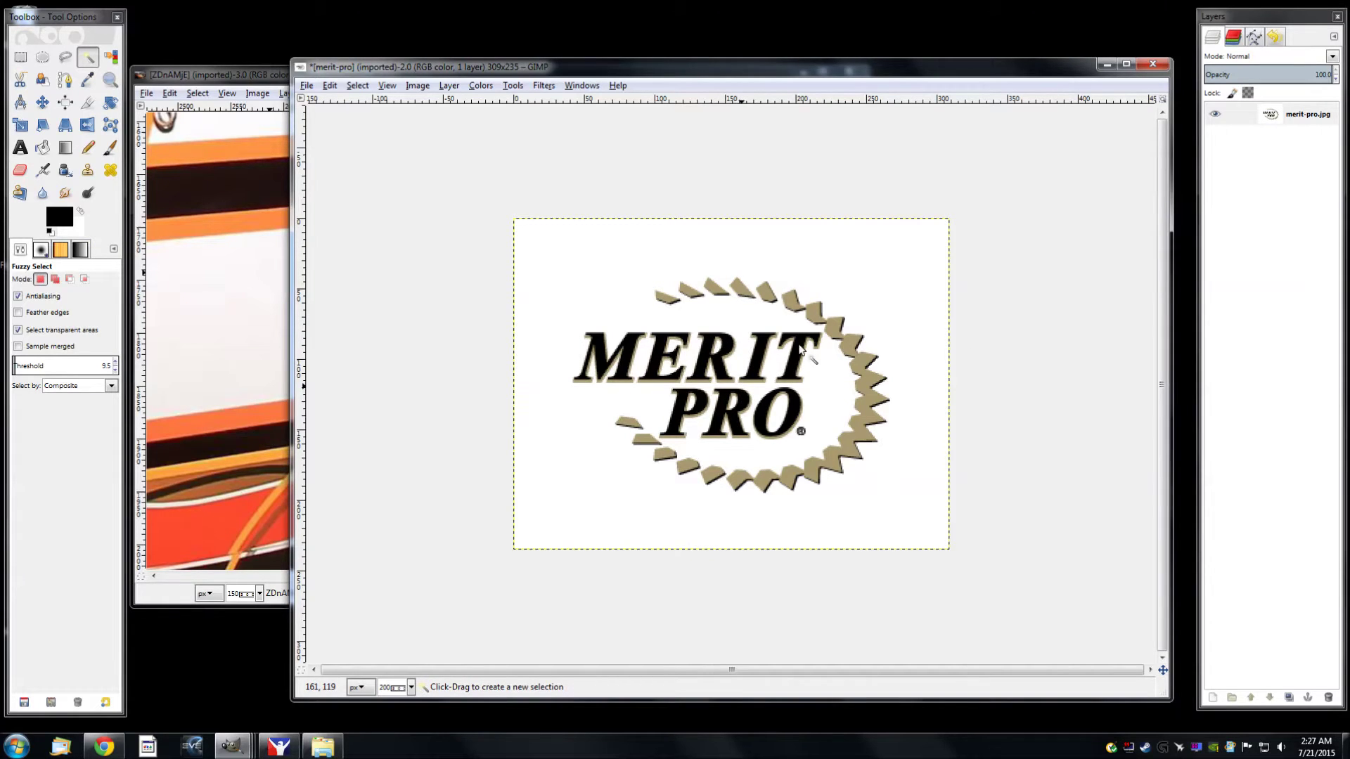
Scale the whole image up proportionally to 1000 × 761 px
{"action": "scroll", "coordinate": [716, 327], "scroll_direction": "down", "scroll_amount": 1}
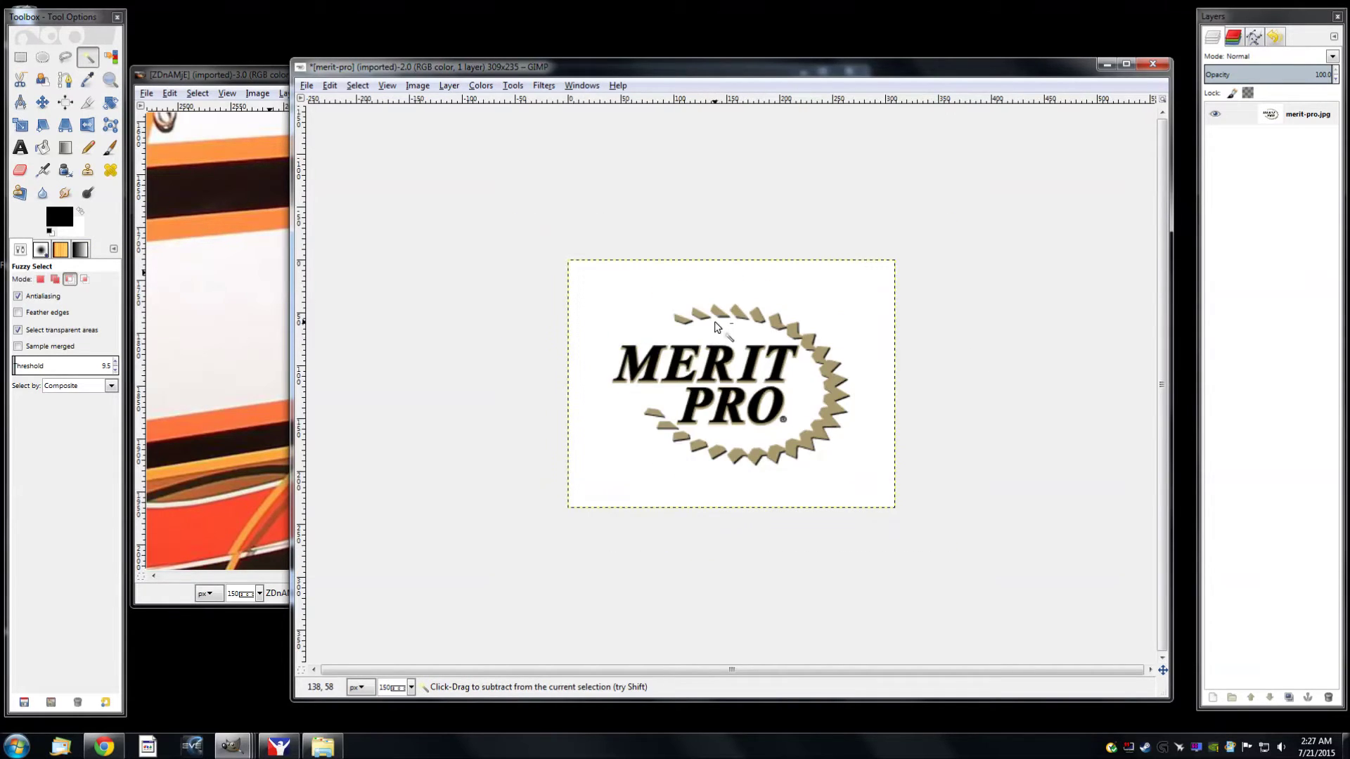
{"action": "scroll", "coordinate": [716, 327], "scroll_direction": "down", "scroll_amount": 1}
{"action": "left_click", "coordinate": [387, 86]}
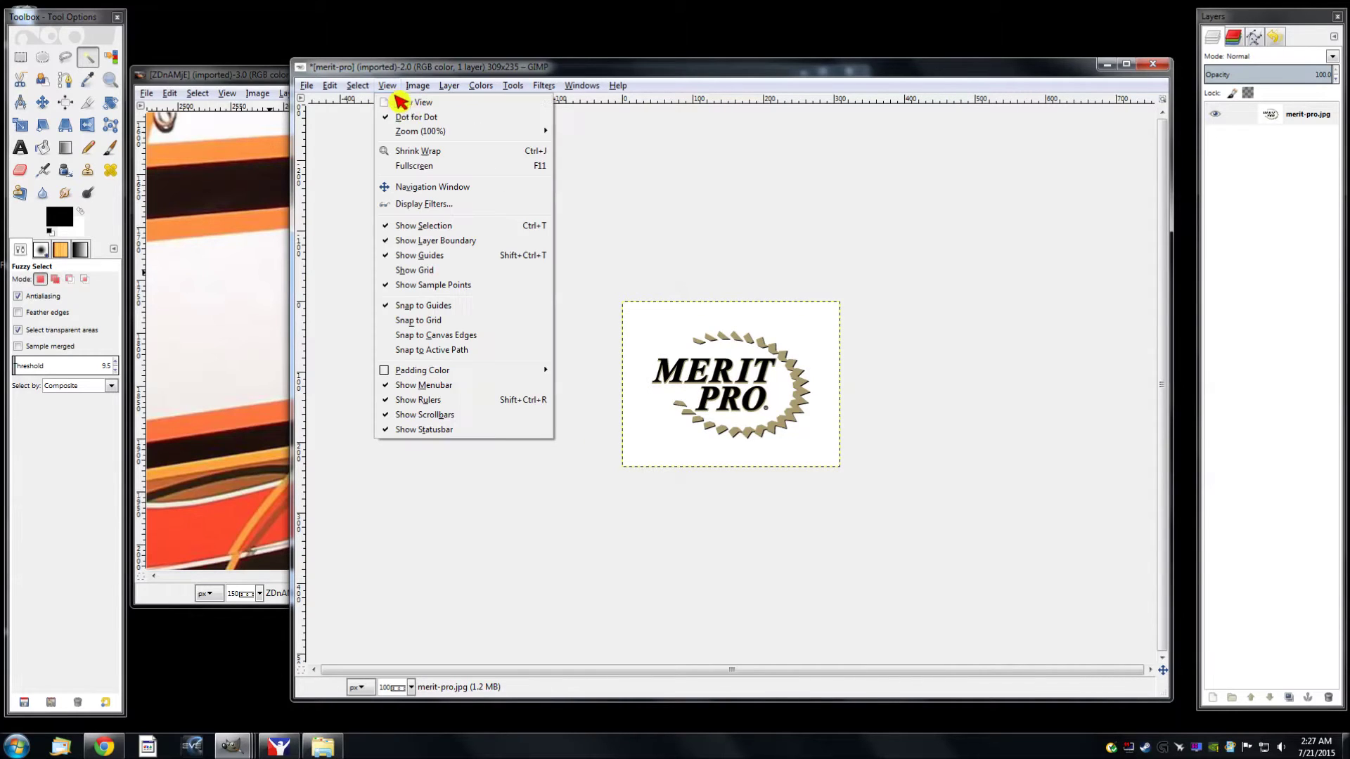
{"action": "mouse_move", "coordinate": [432, 131]}
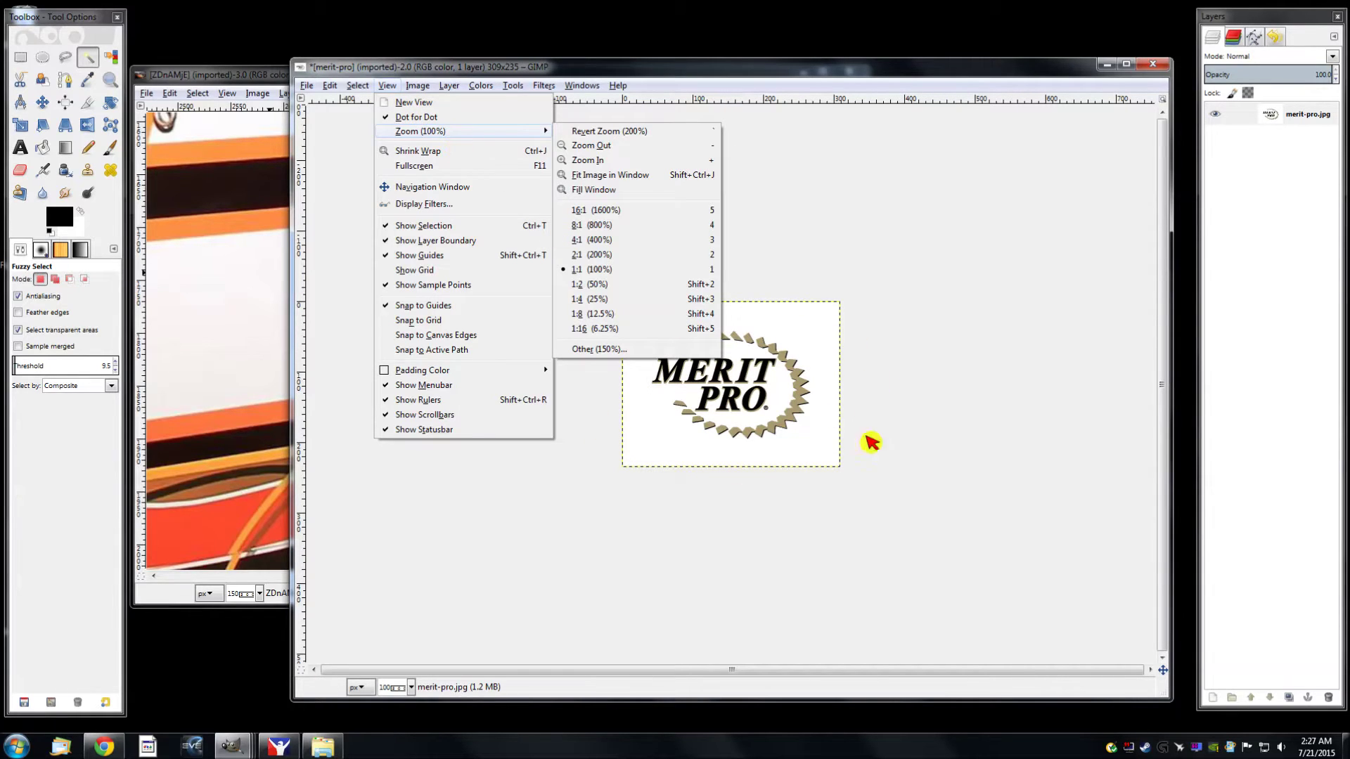
{"action": "left_click", "coordinate": [893, 95]}
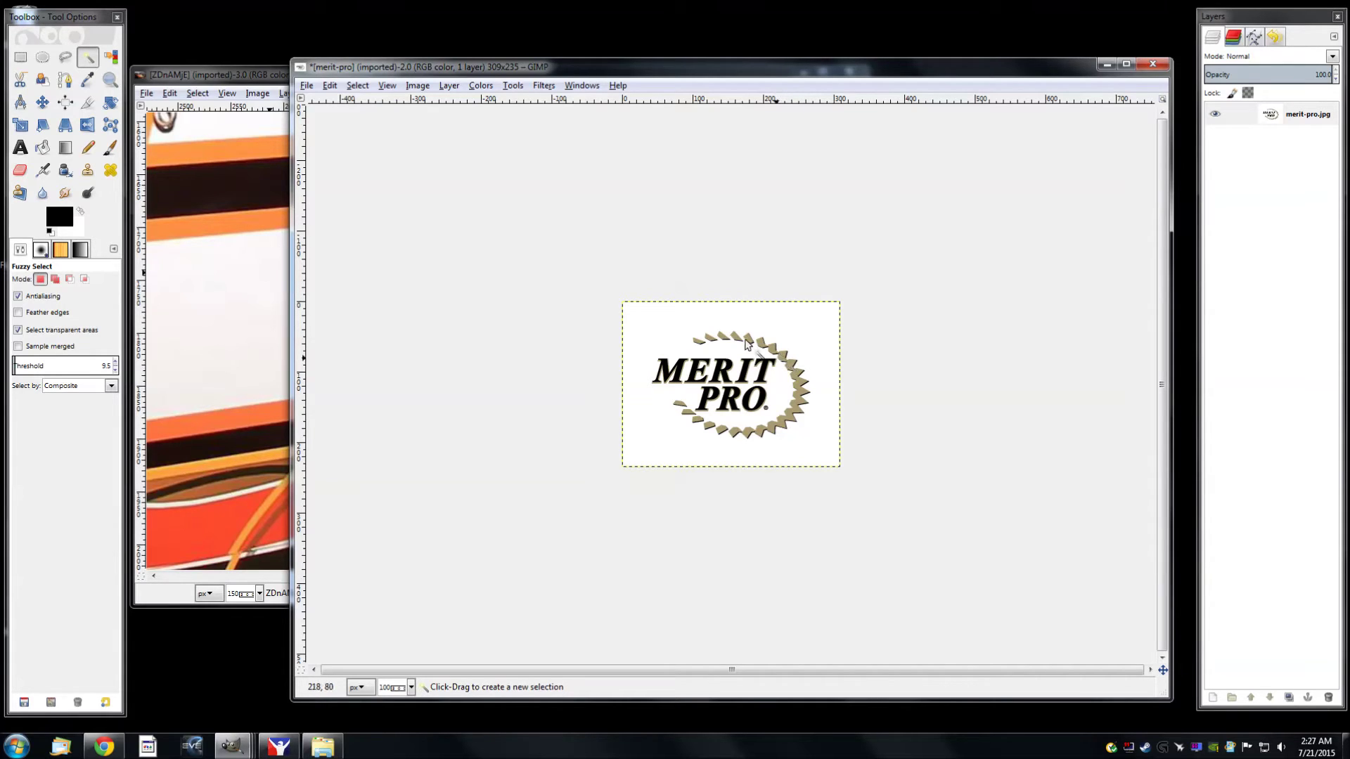
{"action": "left_click", "coordinate": [416, 86]}
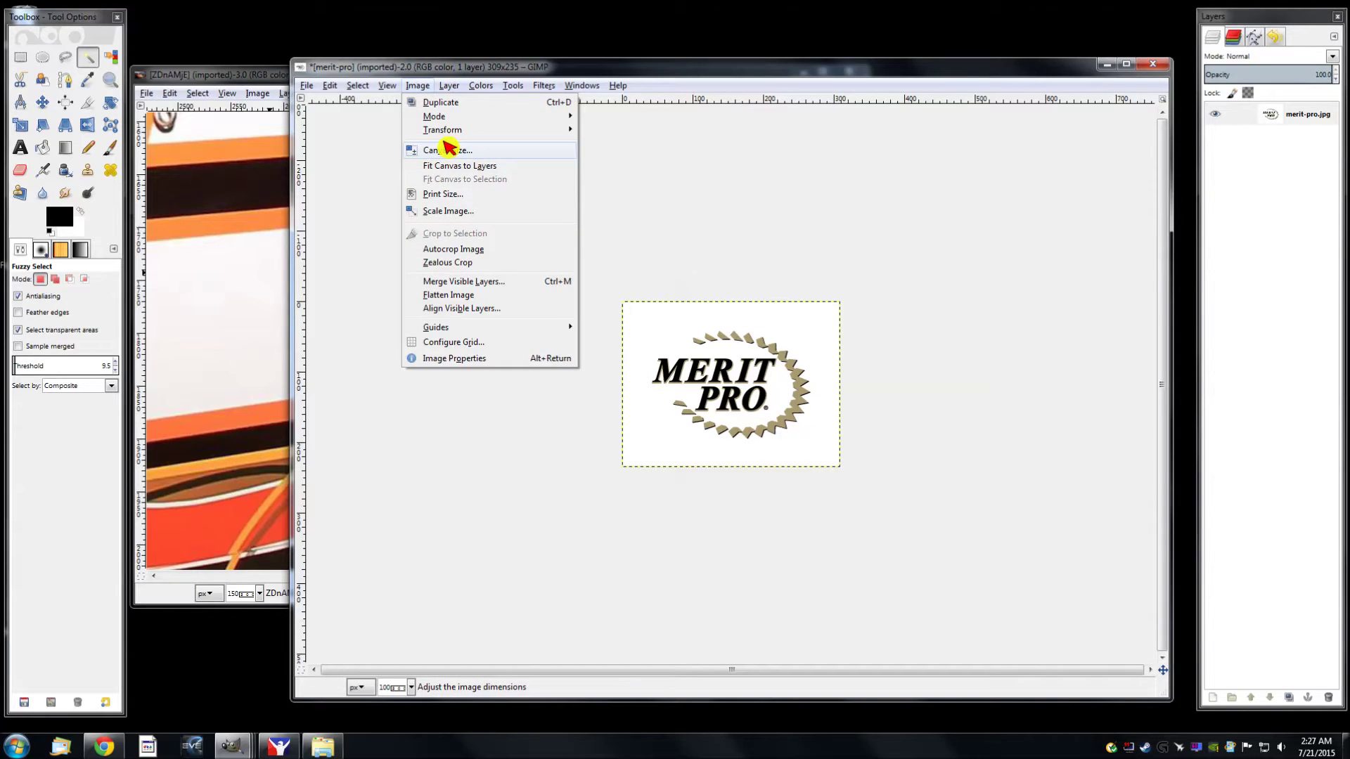
{"action": "left_click", "coordinate": [466, 213]}
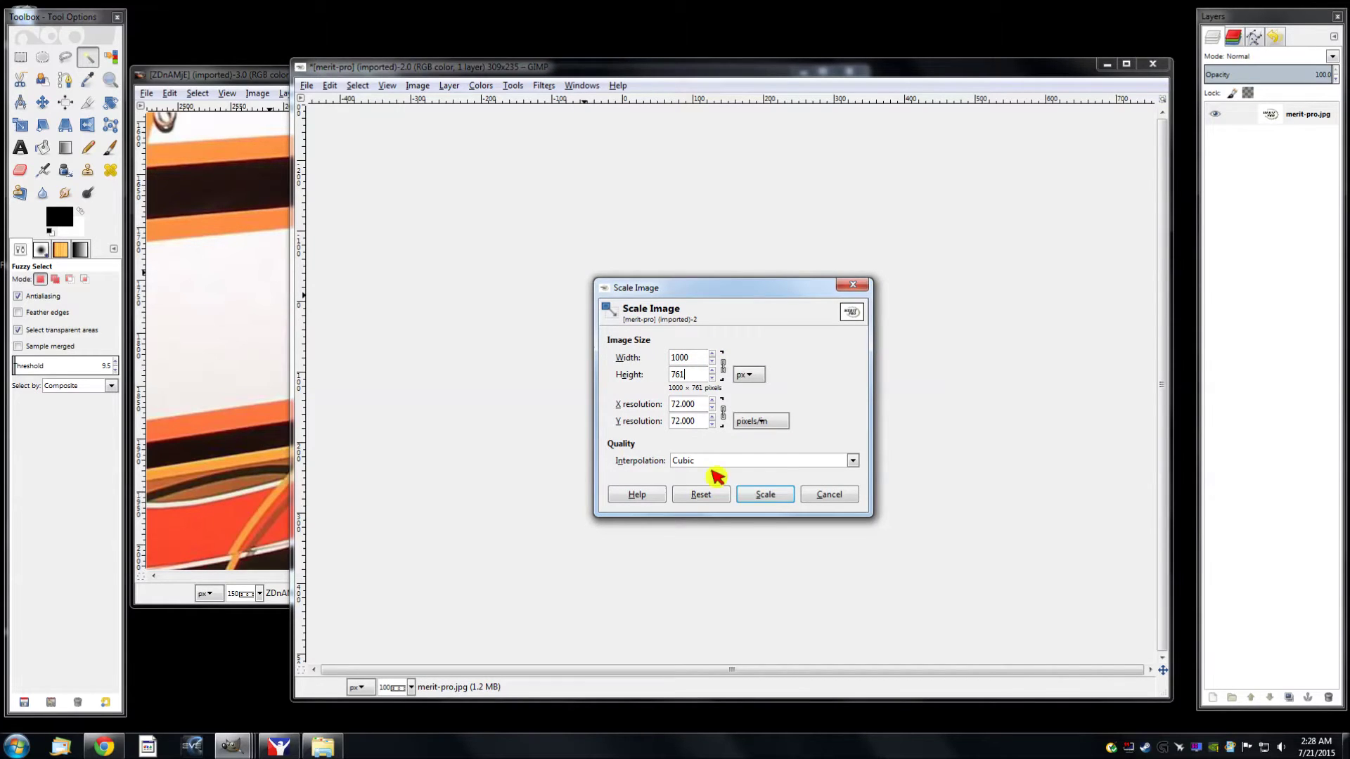
{"action": "left_click", "coordinate": [780, 495]}
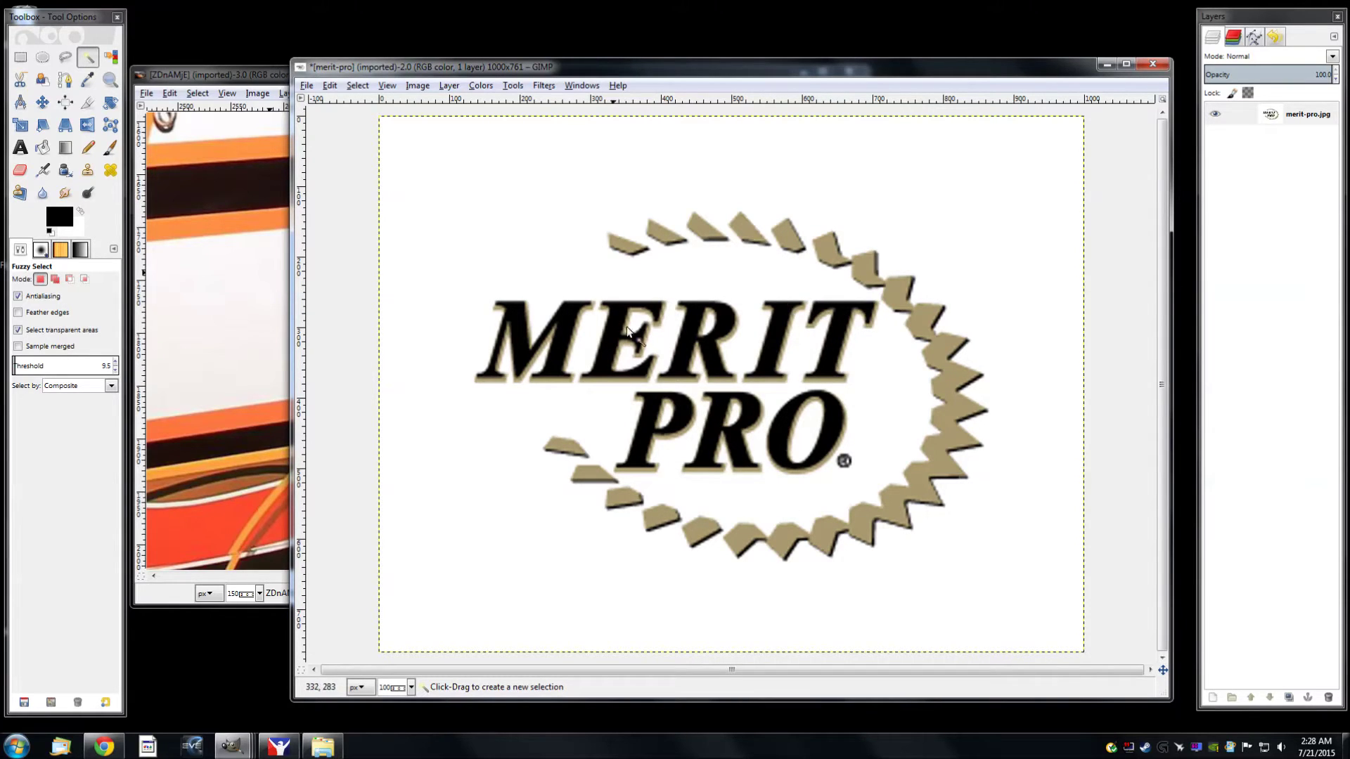
Create a new transparent layer of 1000 × 761 px above the merit-pro layer
{"action": "left_click", "coordinate": [1302, 114]}
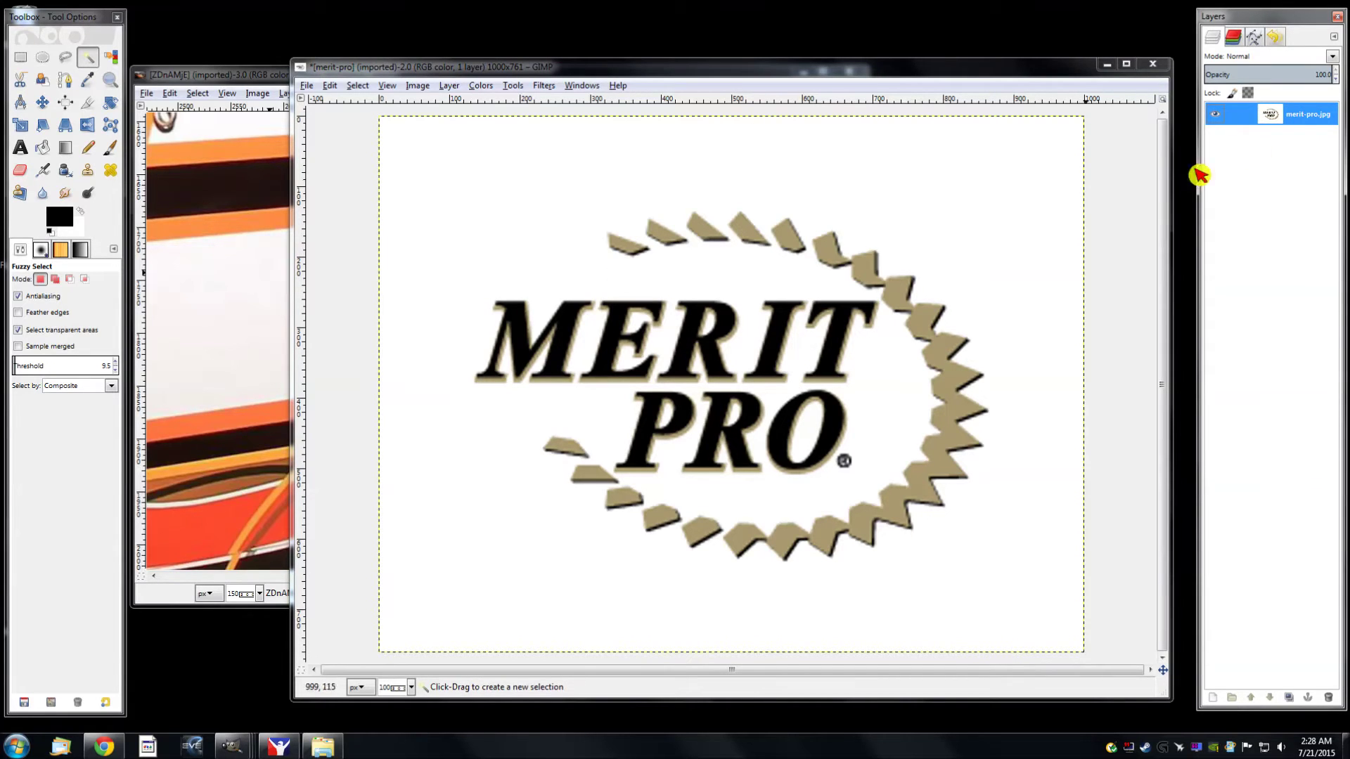
{"action": "right_click", "coordinate": [1292, 131]}
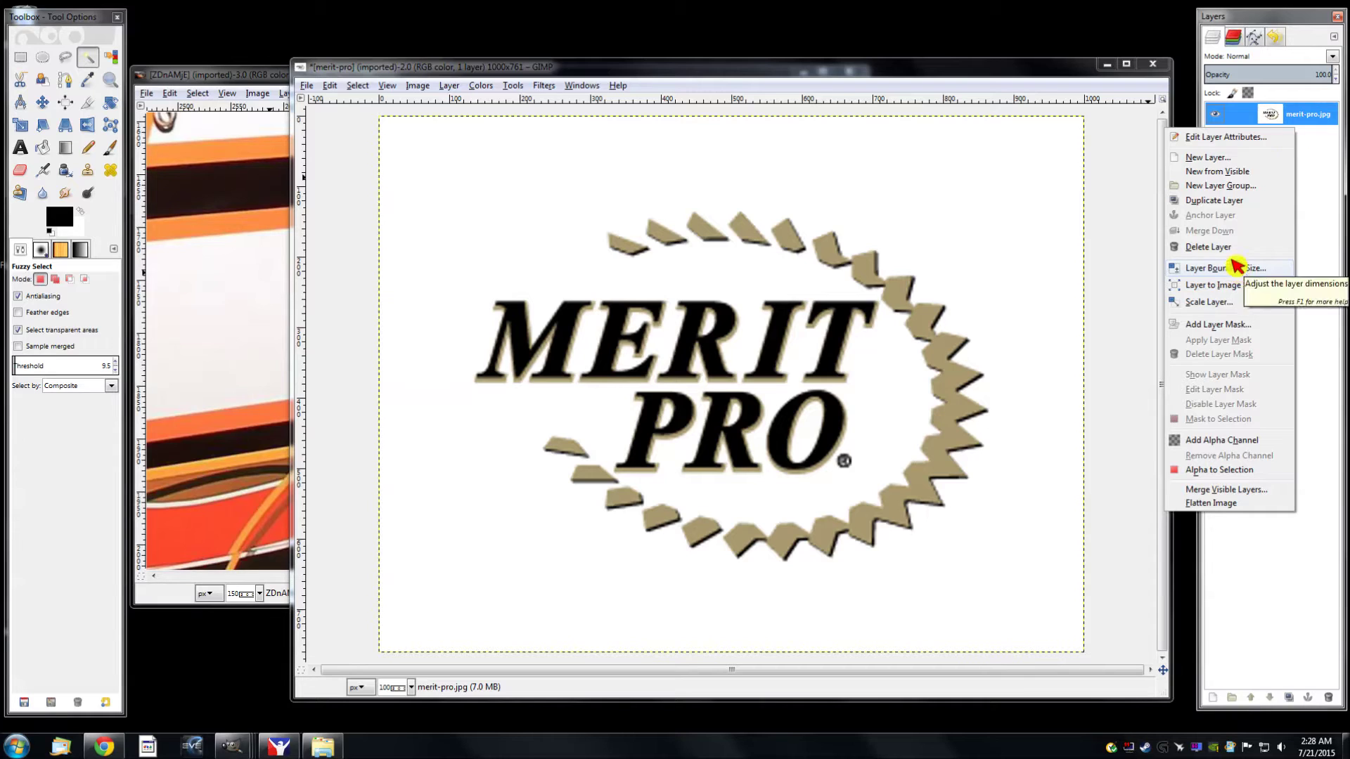
{"action": "left_click", "coordinate": [1224, 159]}
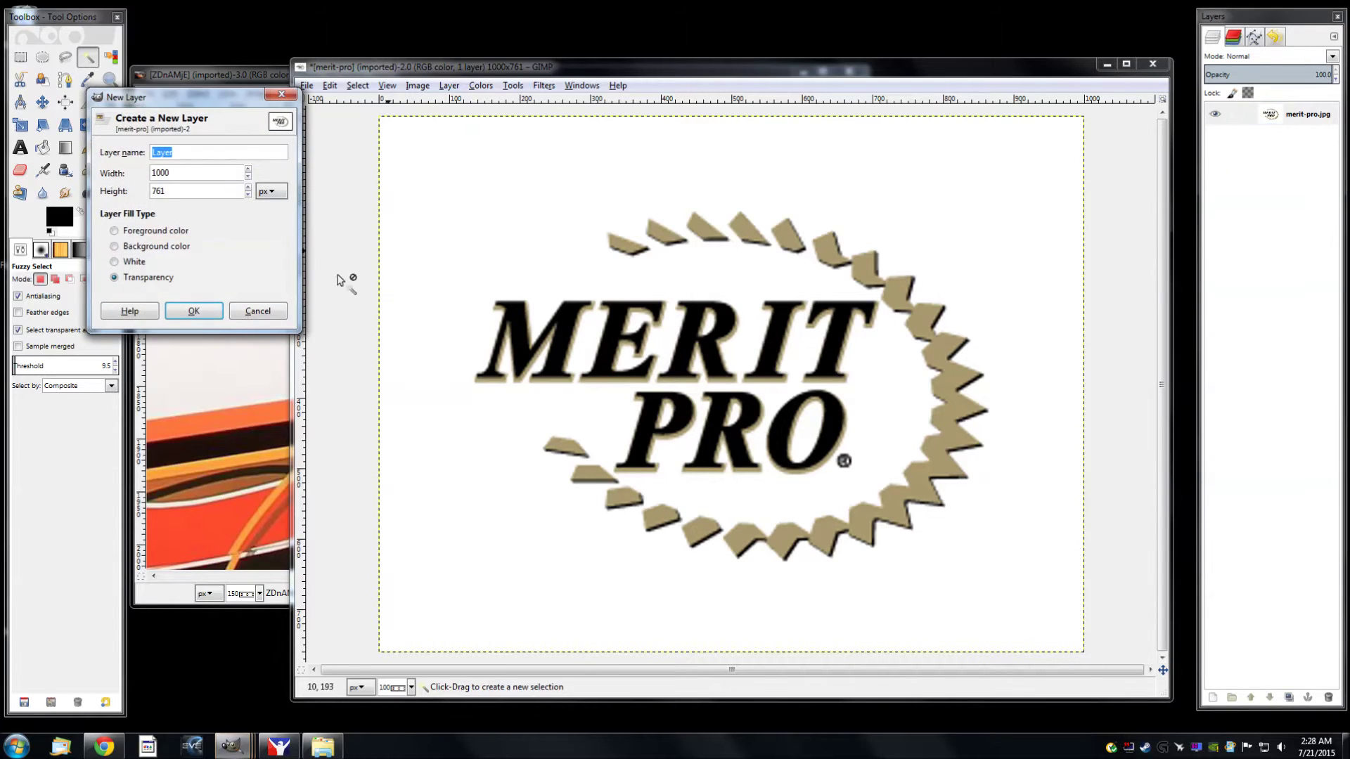
{"action": "left_click", "coordinate": [194, 312]}
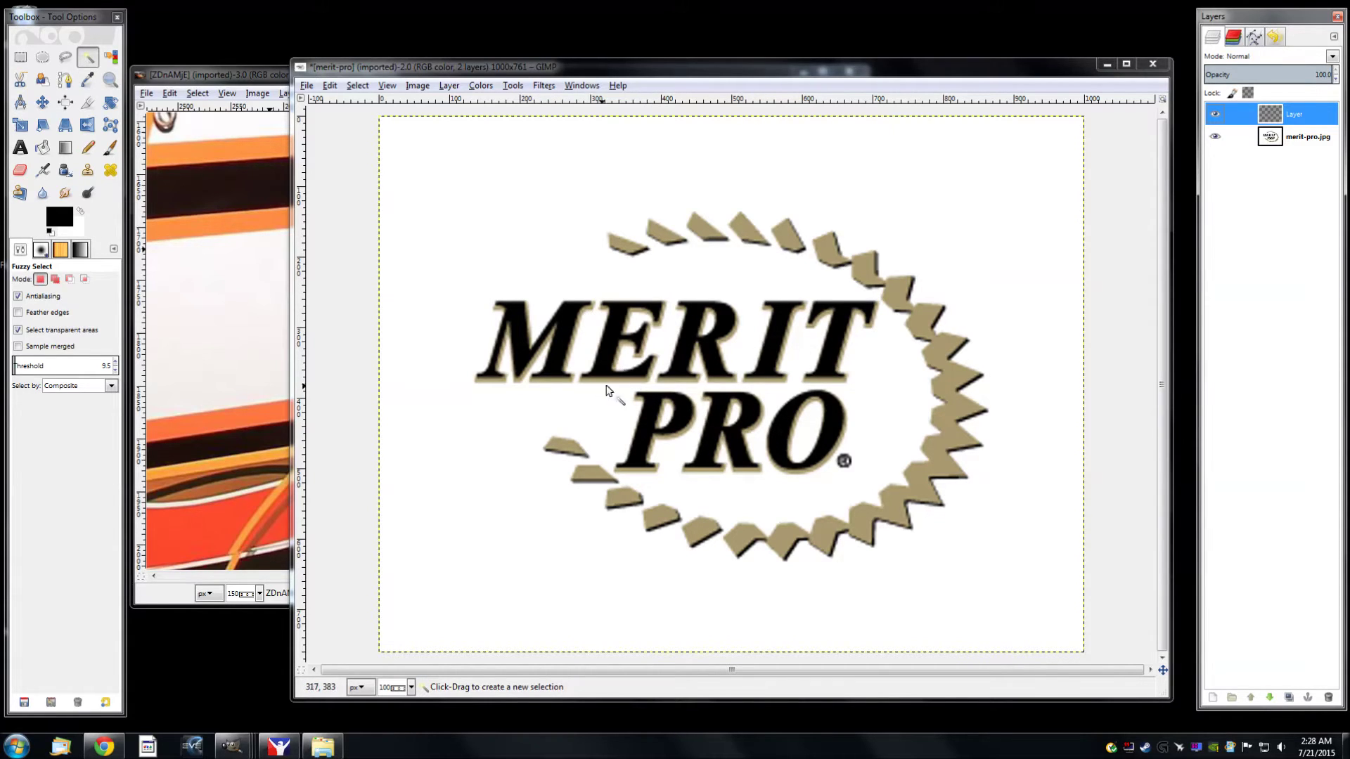
{"action": "left_click", "coordinate": [1310, 124]}
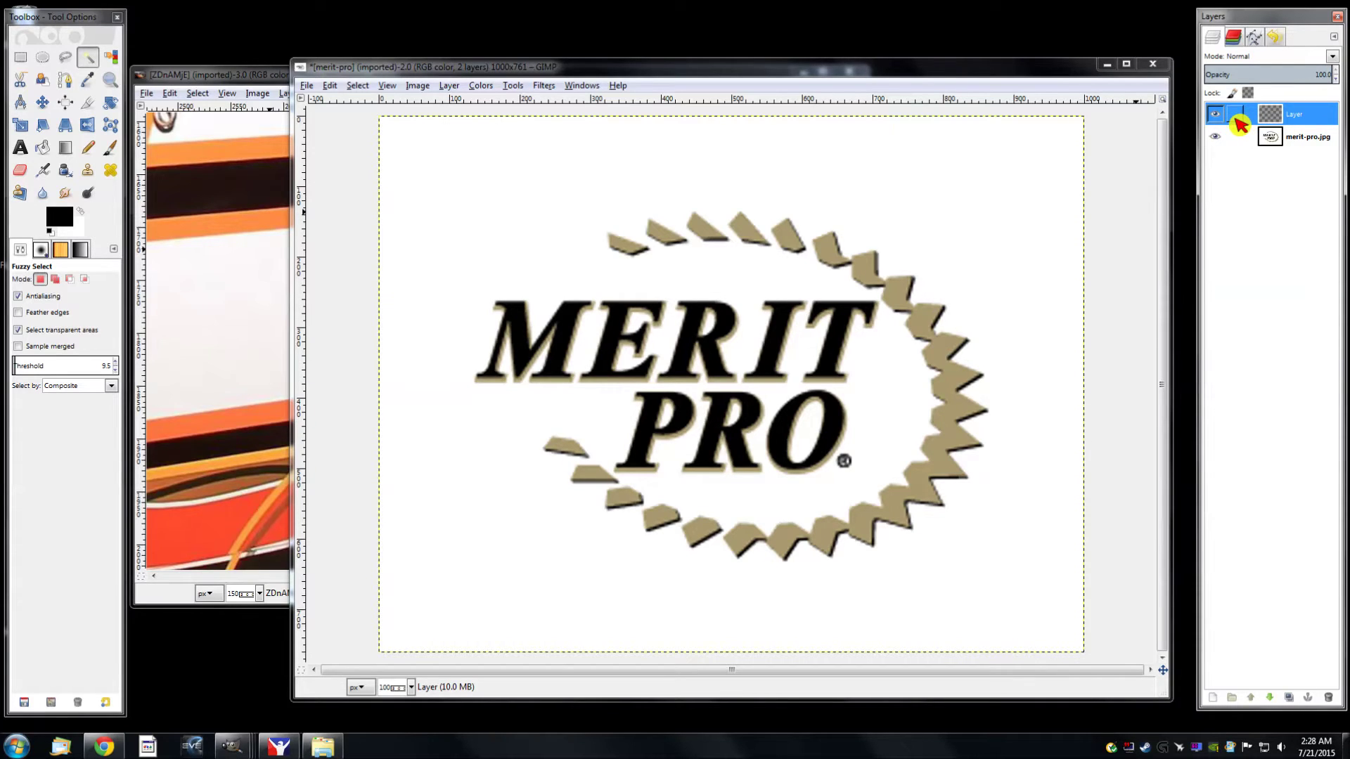
Trace a closed four-sided outline with the Paths tool around the first tan tooth at the ring's lower-left end
{"action": "left_click", "coordinate": [65, 80]}
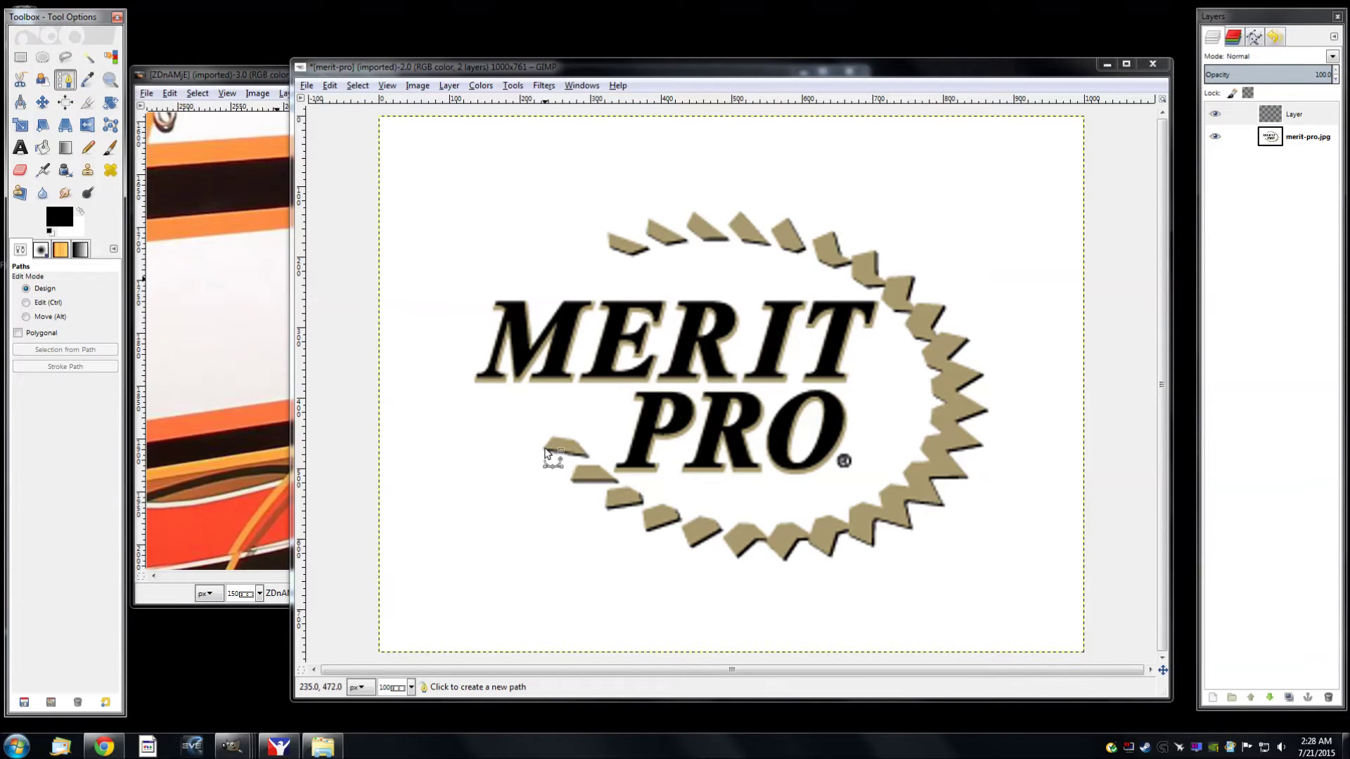
{"action": "scroll", "coordinate": [545, 457], "scroll_direction": "up", "scroll_amount": 1}
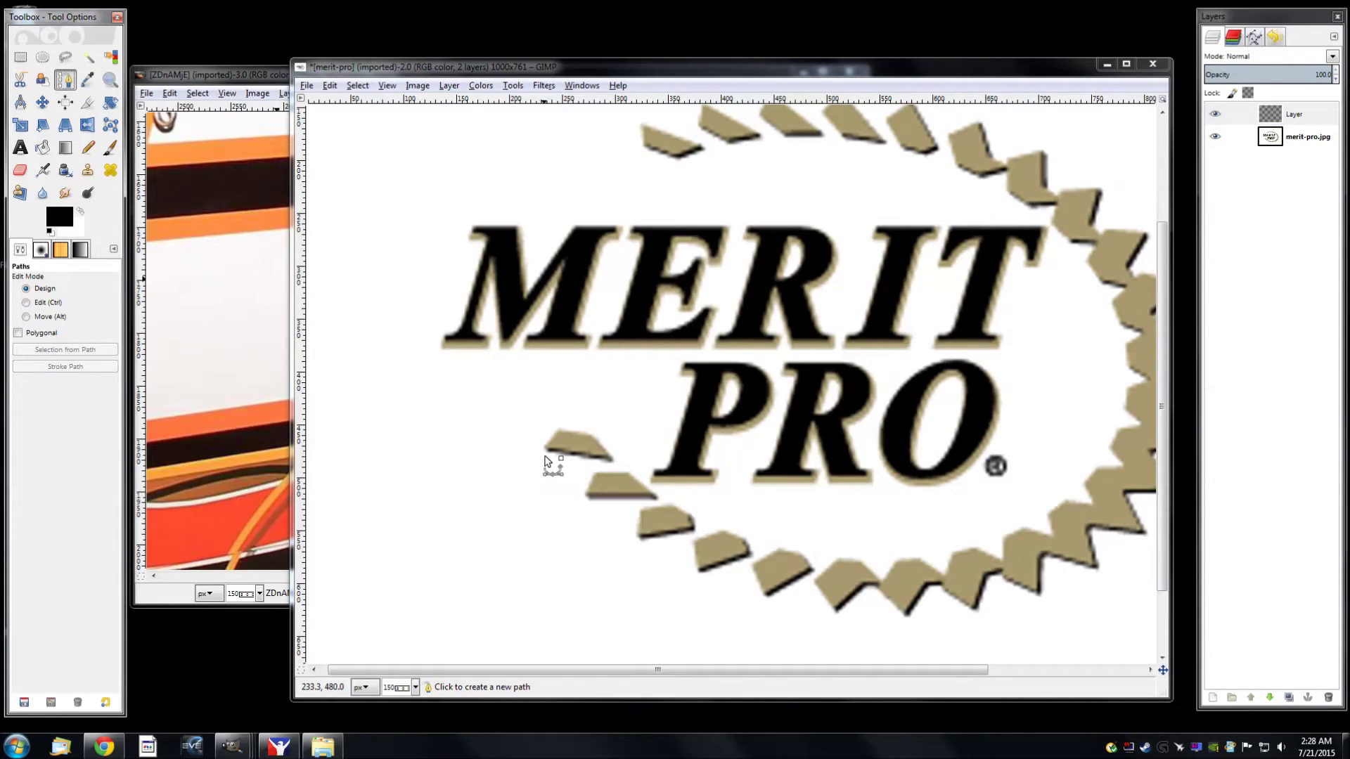
{"action": "left_click", "coordinate": [546, 450]}
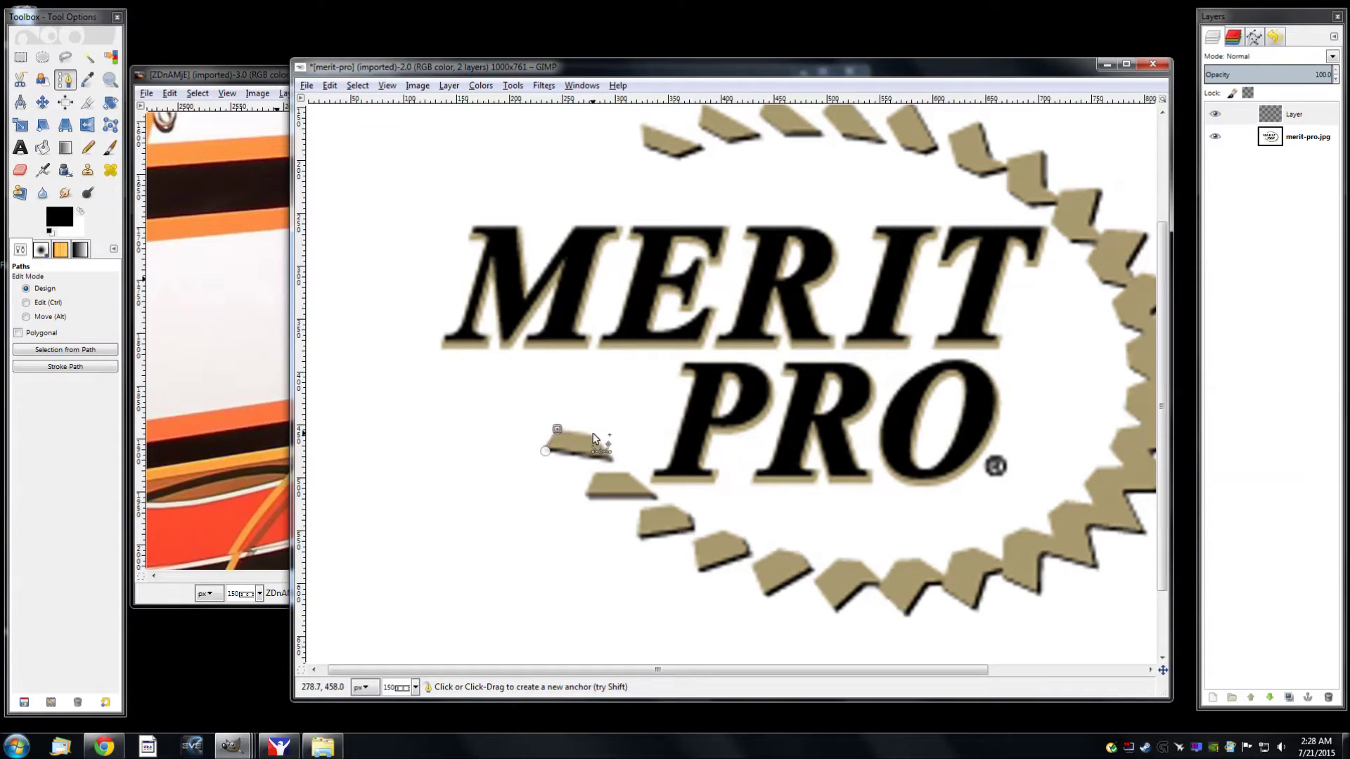
{"action": "left_click", "coordinate": [611, 458]}
{"action": "left_click", "coordinate": [536, 450]}
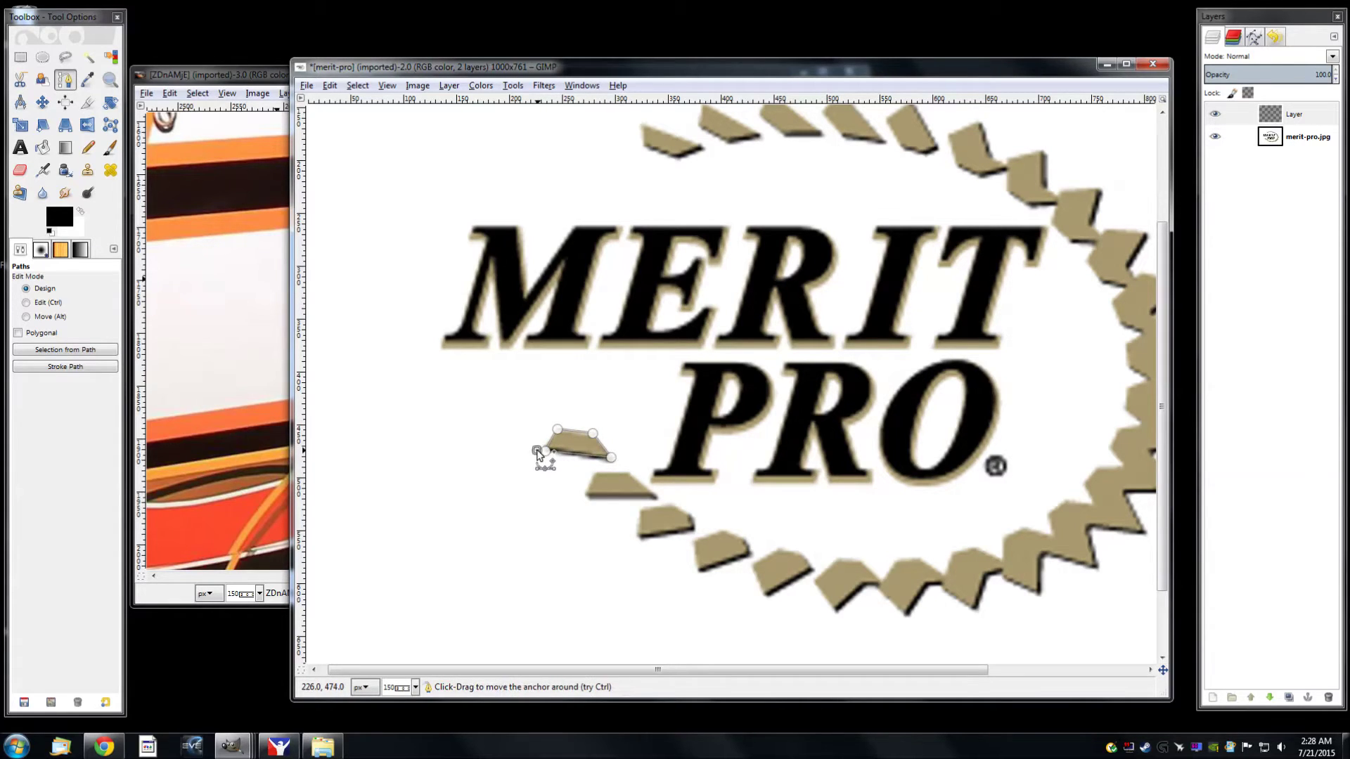
Add a separate closed path component around the second tooth from the ring's lower-left end
{"action": "key", "text": "shift"}
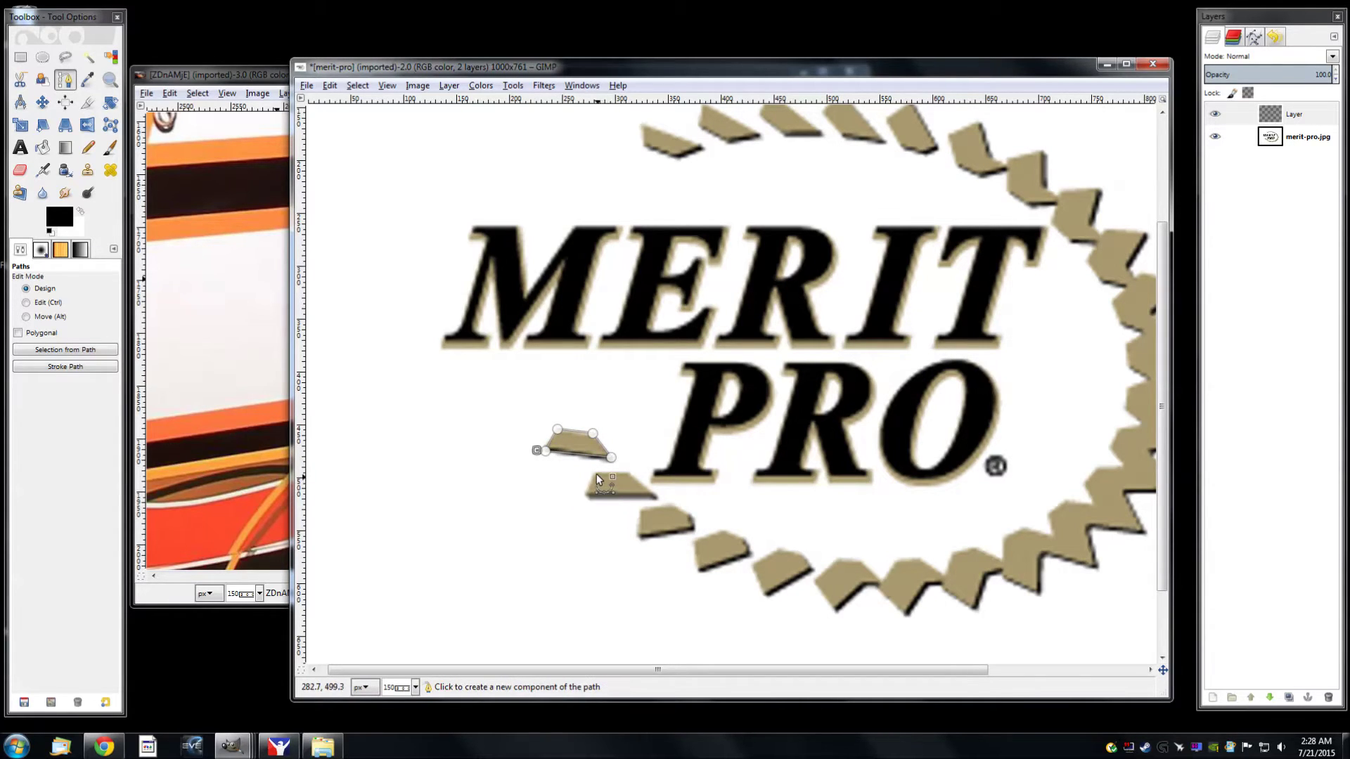
{"action": "left_click", "coordinate": [596, 472], "text": "shift"}
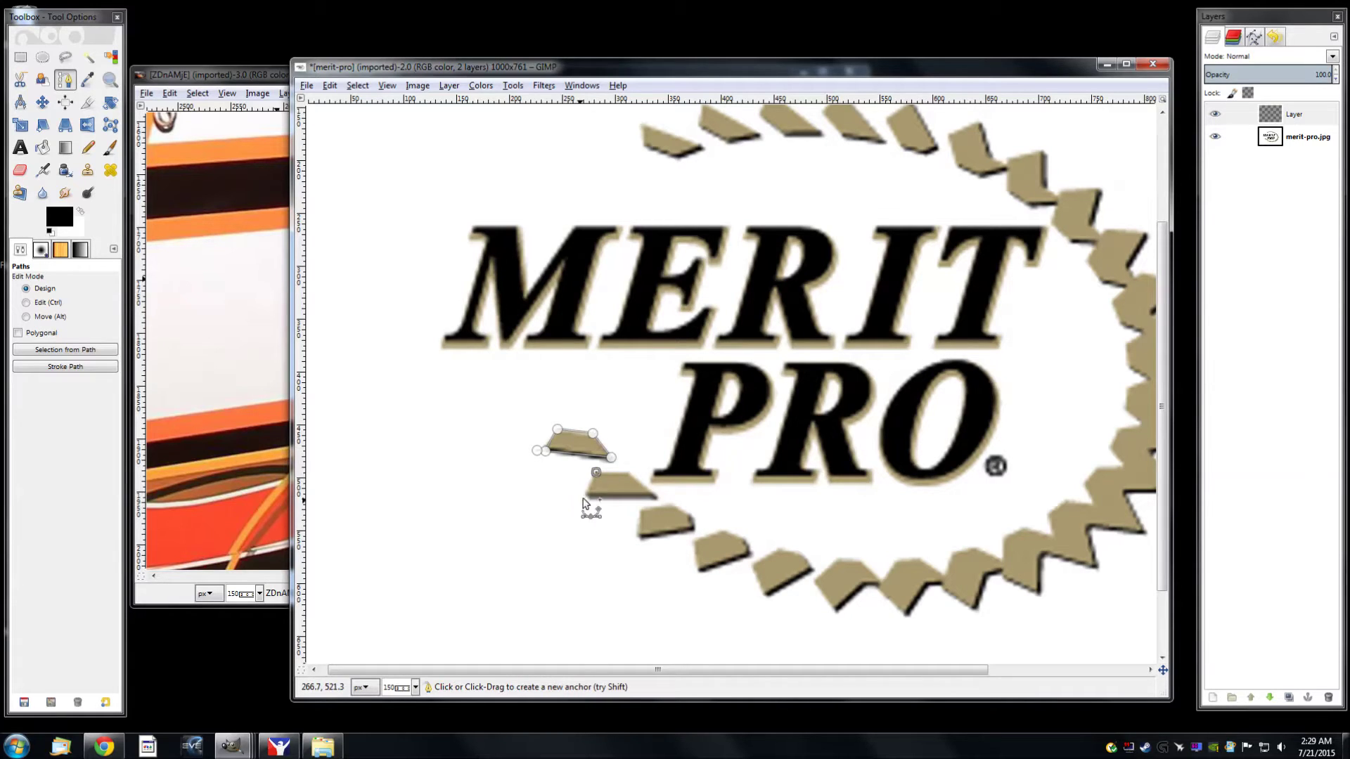
{"action": "left_click", "coordinate": [588, 496]}
{"action": "left_click", "coordinate": [655, 496]}
{"action": "left_click", "coordinate": [623, 472]}
{"action": "left_click", "coordinate": [585, 472], "text": "ctrl"}
Outline the third tooth from the ring's lower-left end with a closed five-cornered path component
{"action": "left_click", "coordinate": [640, 512]}
{"action": "left_click", "coordinate": [670, 505]}
{"action": "left_click", "coordinate": [686, 513]}
{"action": "left_click", "coordinate": [687, 525]}
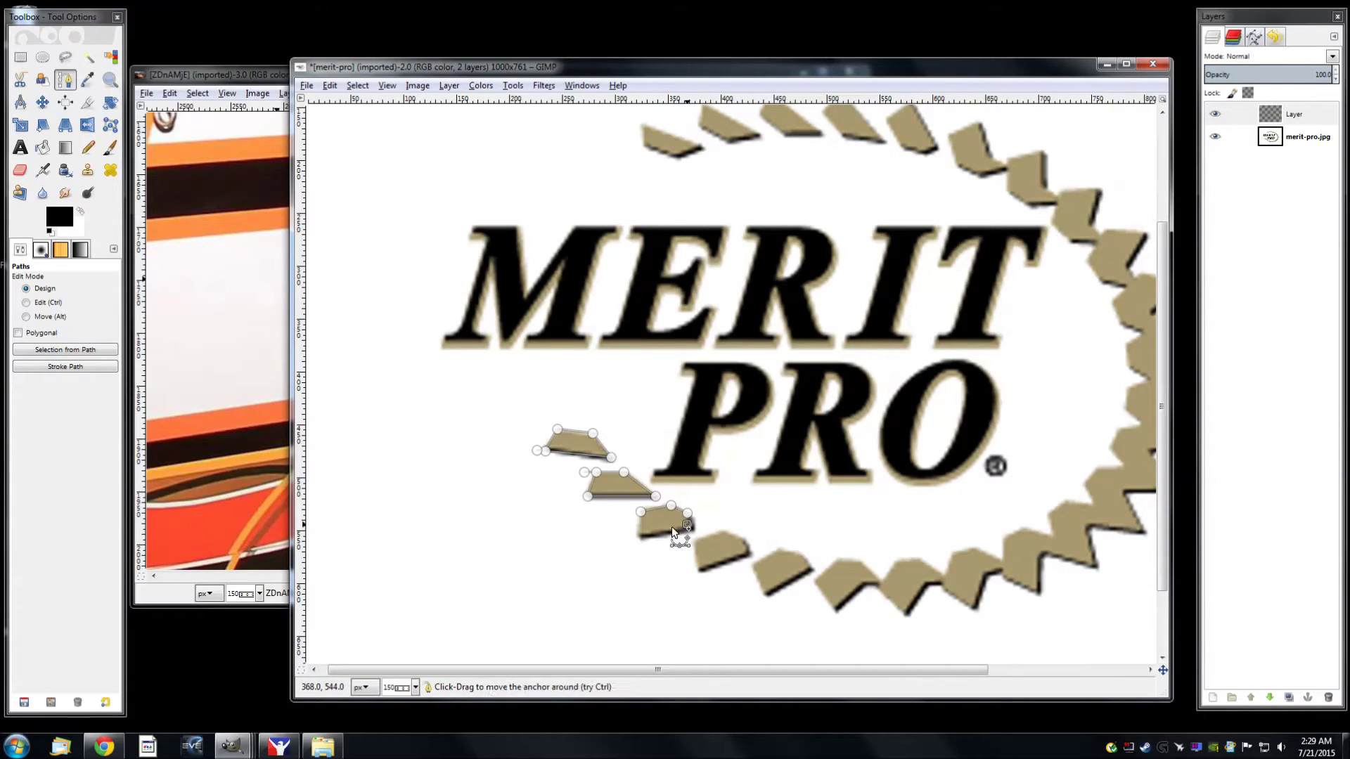
{"action": "left_click", "coordinate": [642, 533]}
{"action": "left_click", "coordinate": [640, 512], "text": "ctrl"}
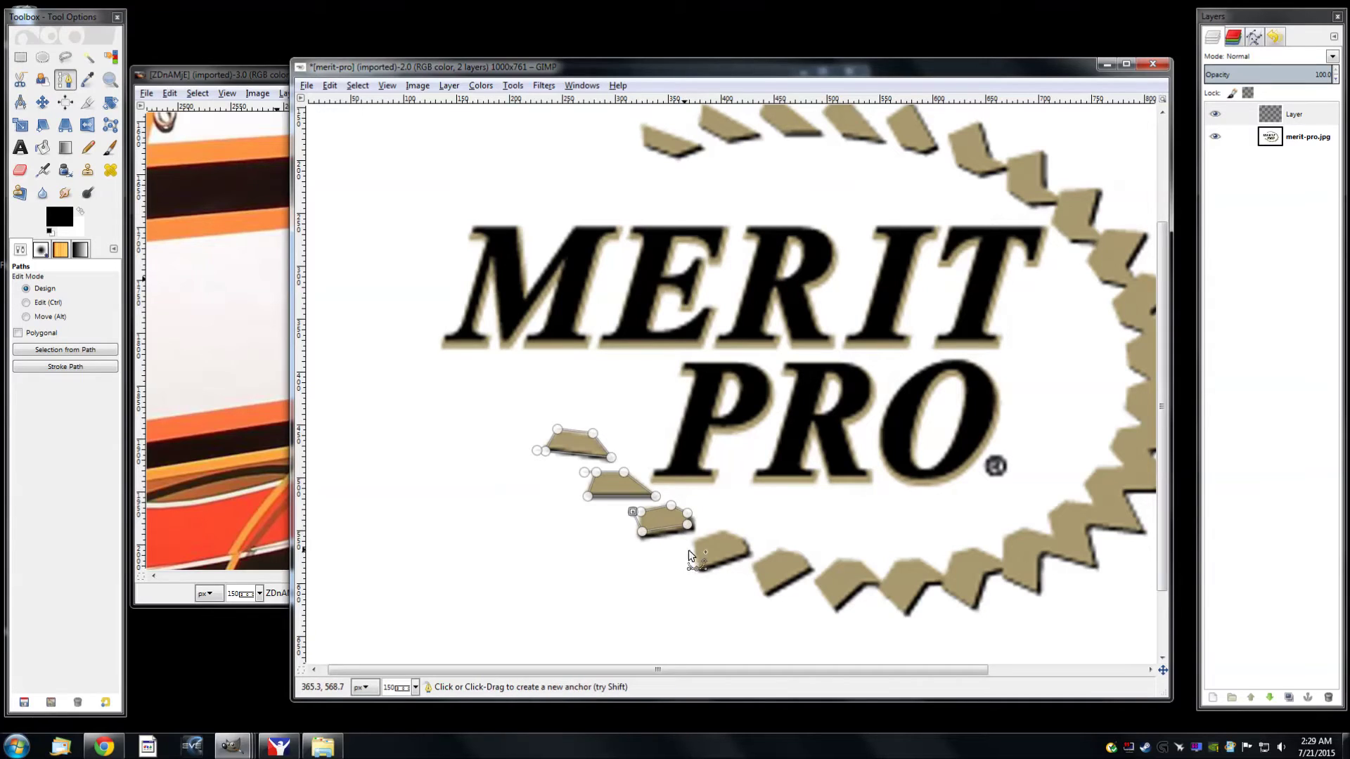
Outline the fourth tooth from the ring's lower-left end with another closed path component
{"action": "left_click", "coordinate": [697, 544]}
{"action": "left_click", "coordinate": [698, 570]}
{"action": "left_click_drag", "start_coordinate": [697, 544], "coordinate": [677, 543]}
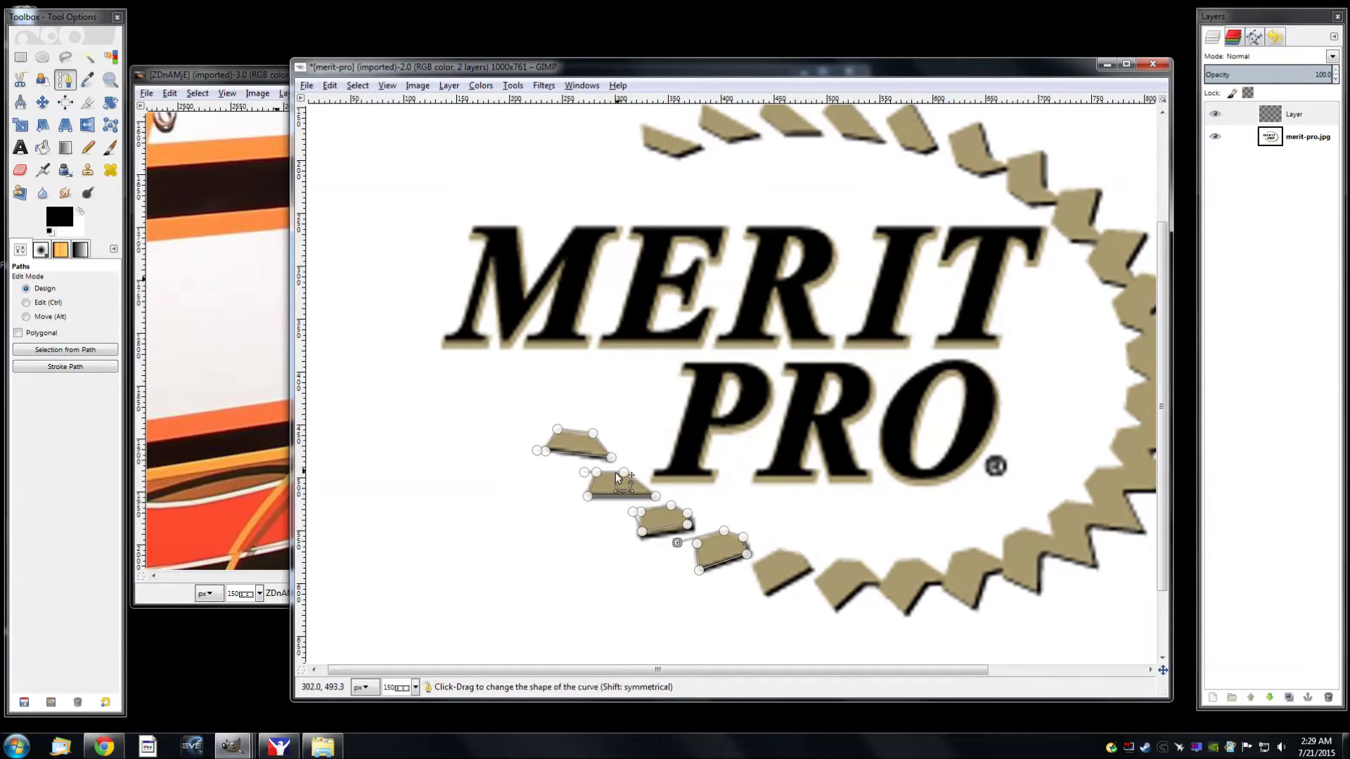
Refine the first tooth's path by moving its upper corners and lower-left corner onto the tan edges, excluding the black shadow there
{"action": "scroll", "coordinate": [601, 454], "scroll_direction": "up", "scroll_amount": 2, "text": "ctrl"}
{"action": "scroll", "coordinate": [602, 457], "scroll_direction": "up", "scroll_amount": 2}
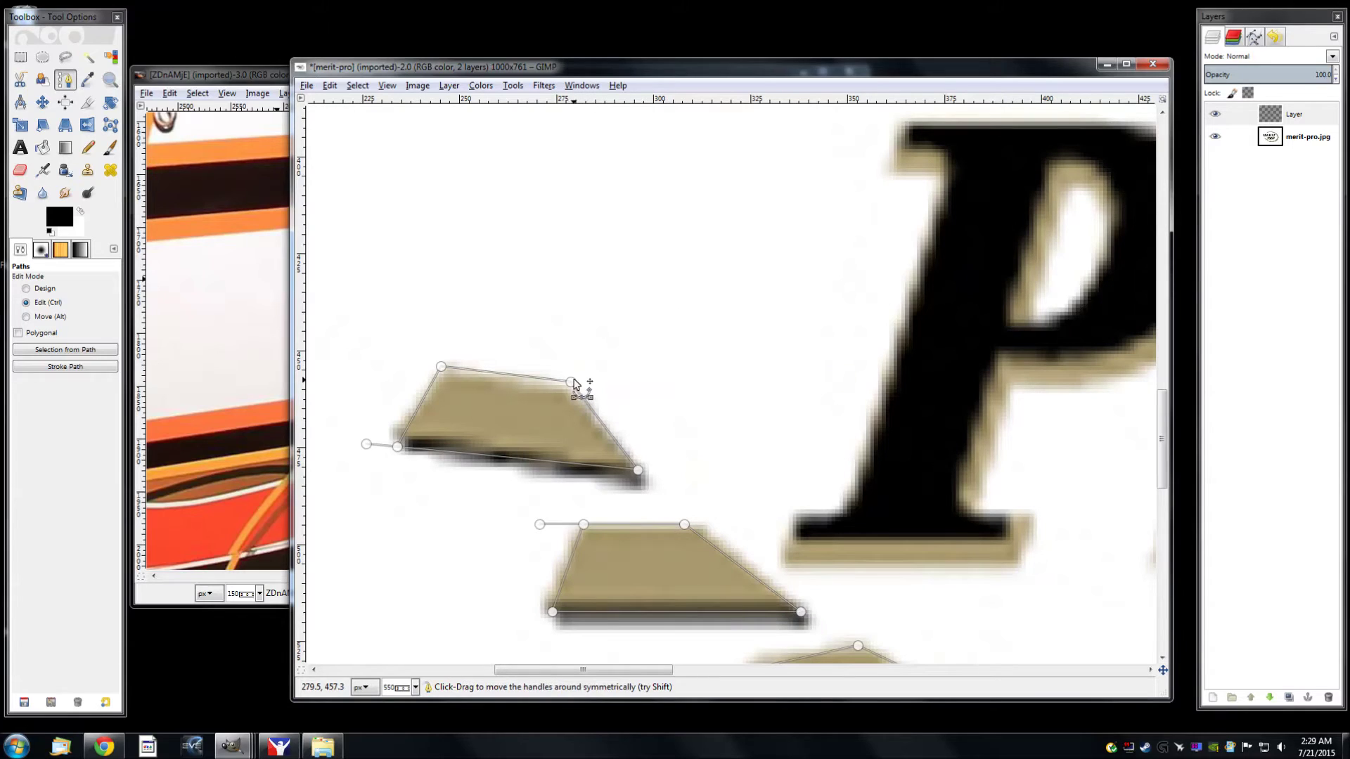
{"action": "left_click_drag", "start_coordinate": [566, 385], "coordinate": [569, 392]}
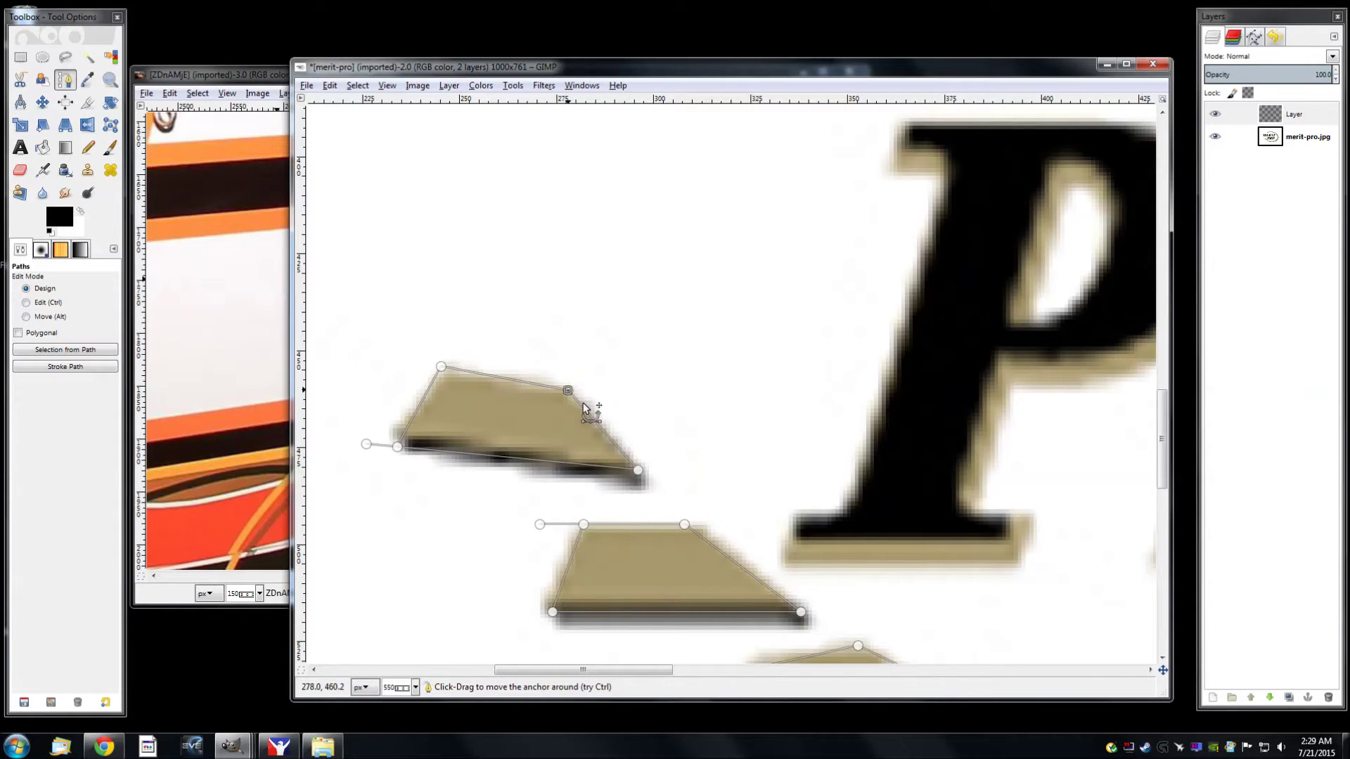
{"action": "left_click_drag", "start_coordinate": [441, 369], "coordinate": [494, 403]}
{"action": "key", "text": "ctrl+z"}
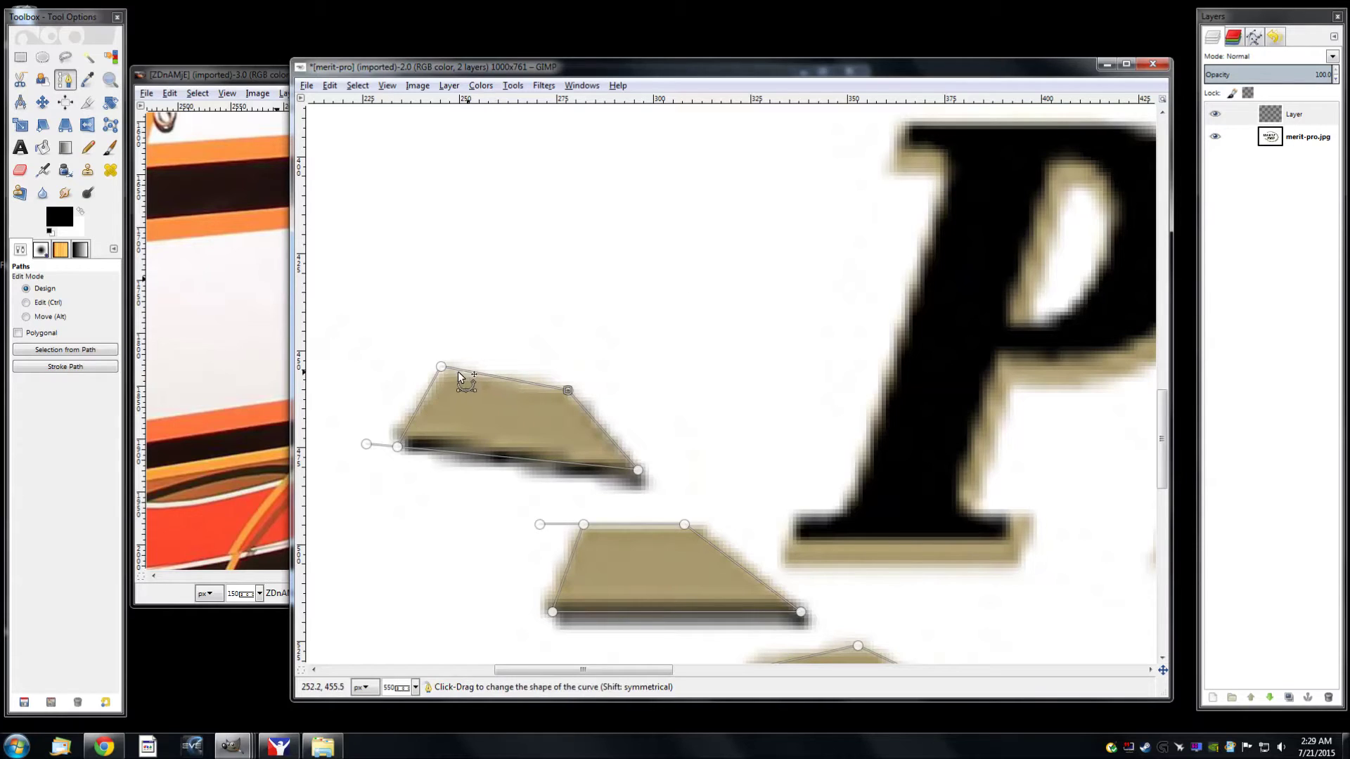
{"action": "left_click_drag", "start_coordinate": [441, 370], "coordinate": [446, 369]}
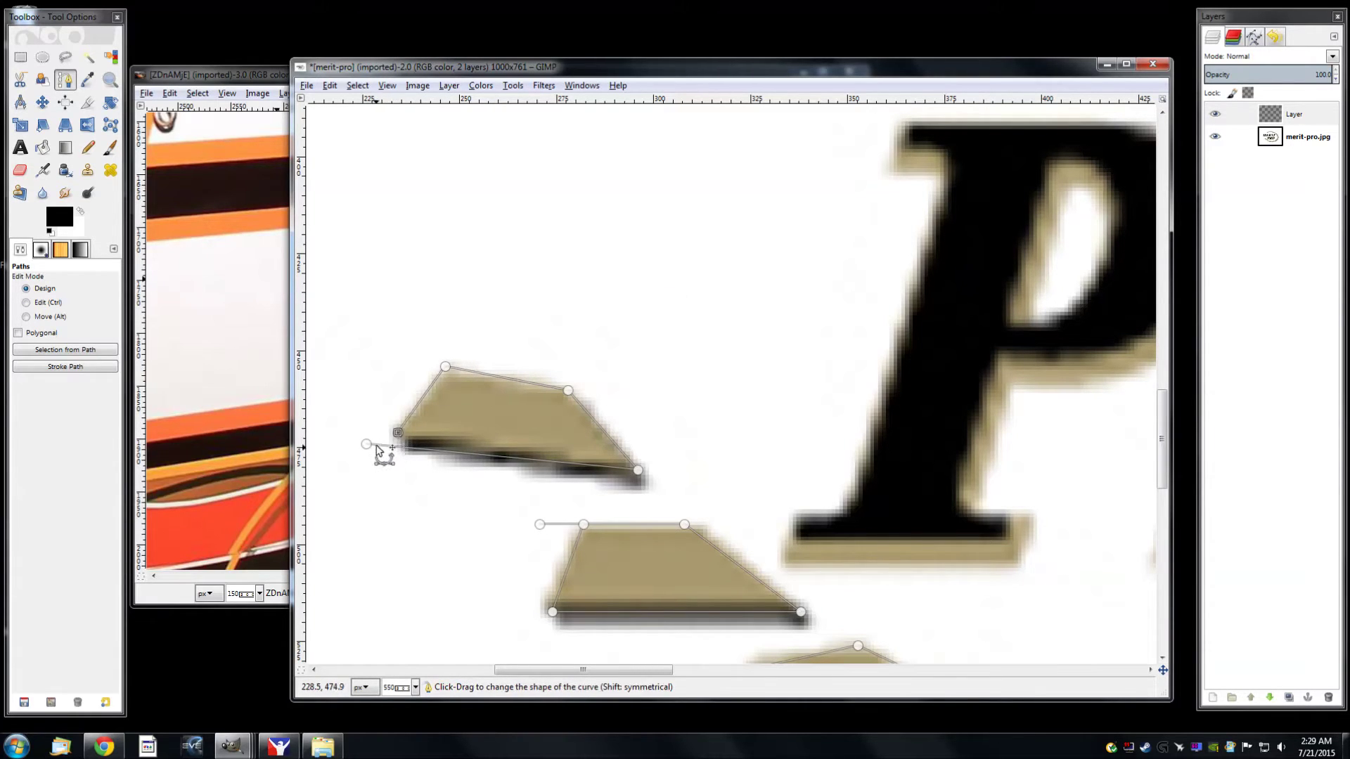
{"action": "left_click_drag", "start_coordinate": [398, 450], "coordinate": [396, 434]}
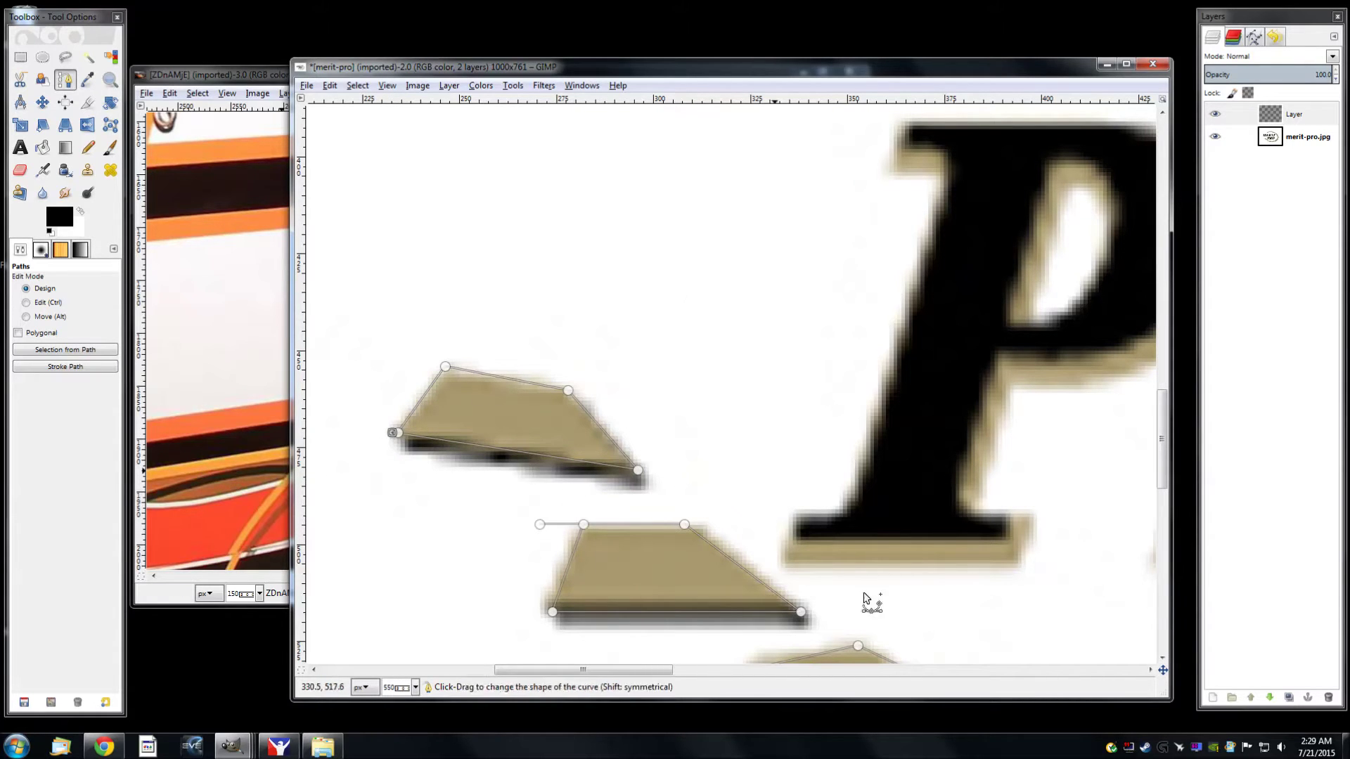
Minimize the merit-pro image and bring up the tut logo.xcf image, repositioning and enlarging its window
{"action": "scroll", "coordinate": [785, 450], "scroll_direction": "down", "scroll_amount": 2, "text": "ctrl"}
{"action": "scroll", "coordinate": [784, 450], "scroll_direction": "down", "scroll_amount": 3, "text": "ctrl"}
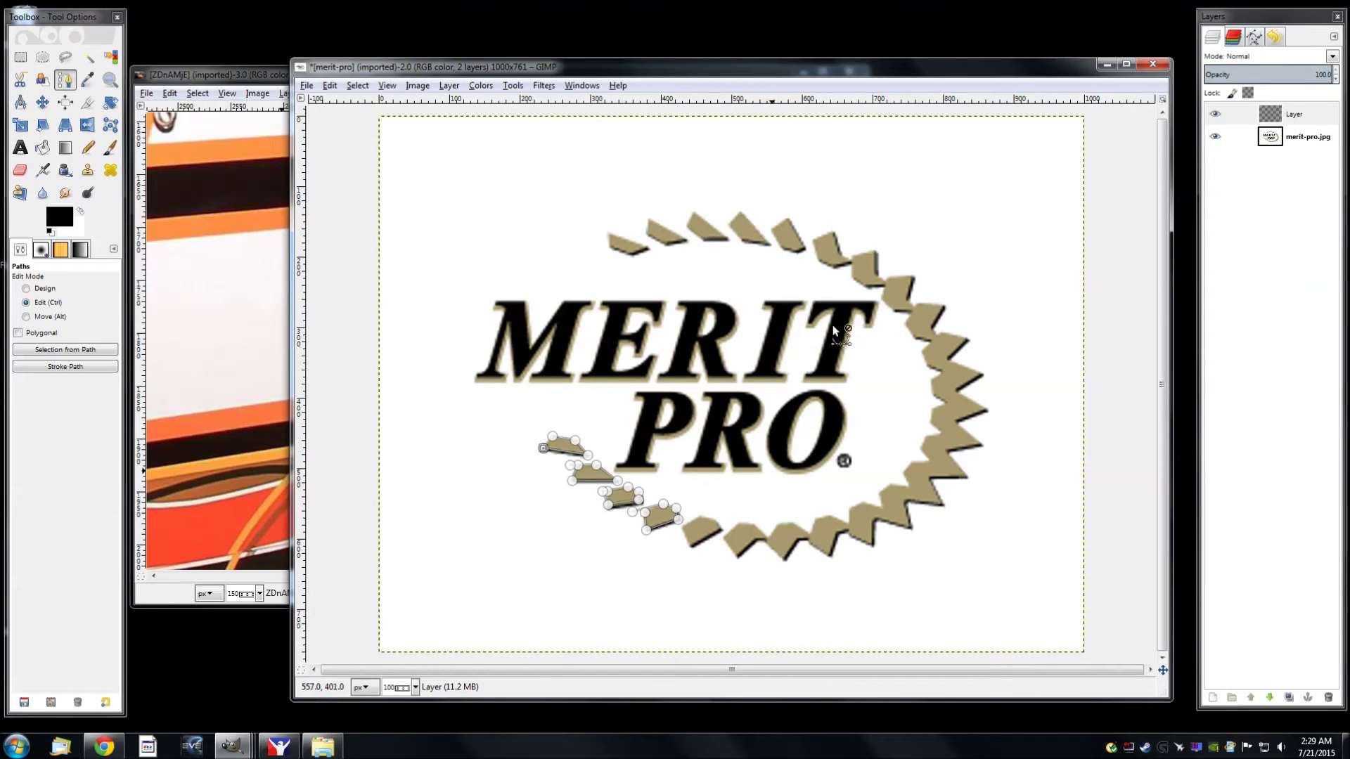
{"action": "left_click", "coordinate": [1108, 70]}
{"action": "mouse_move", "coordinate": [236, 747]}
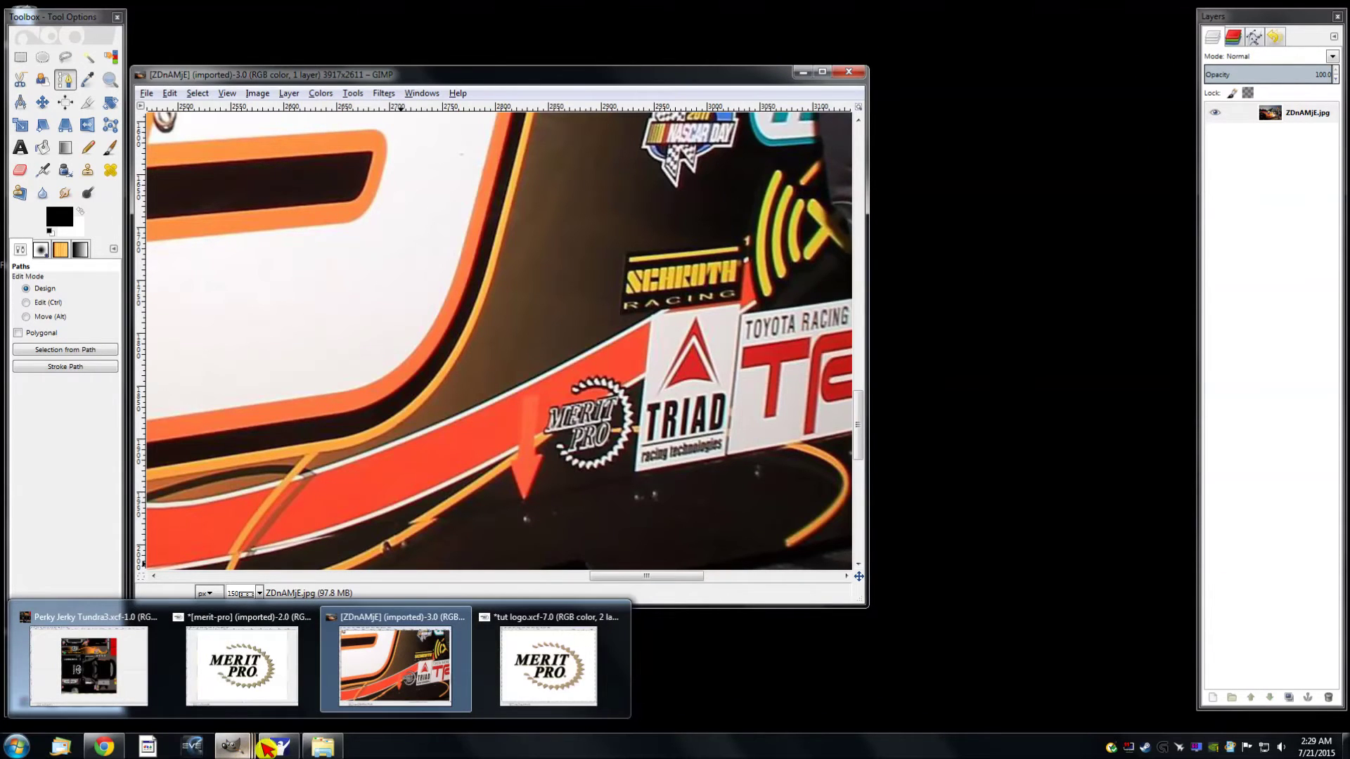
{"action": "mouse_move", "coordinate": [288, 689]}
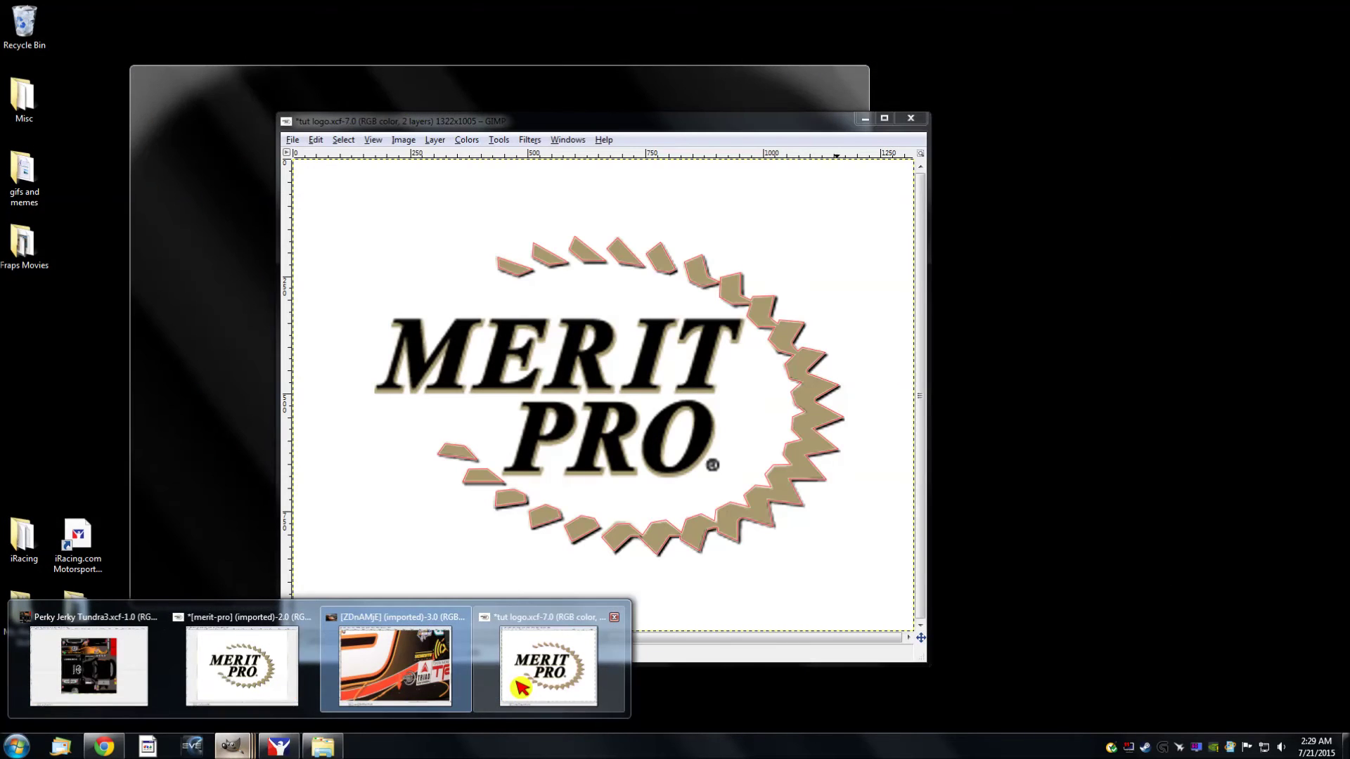
{"action": "left_click", "coordinate": [519, 686]}
{"action": "left_click", "coordinate": [816, 128]}
{"action": "left_click_drag", "start_coordinate": [815, 128], "coordinate": [1020, 50]}
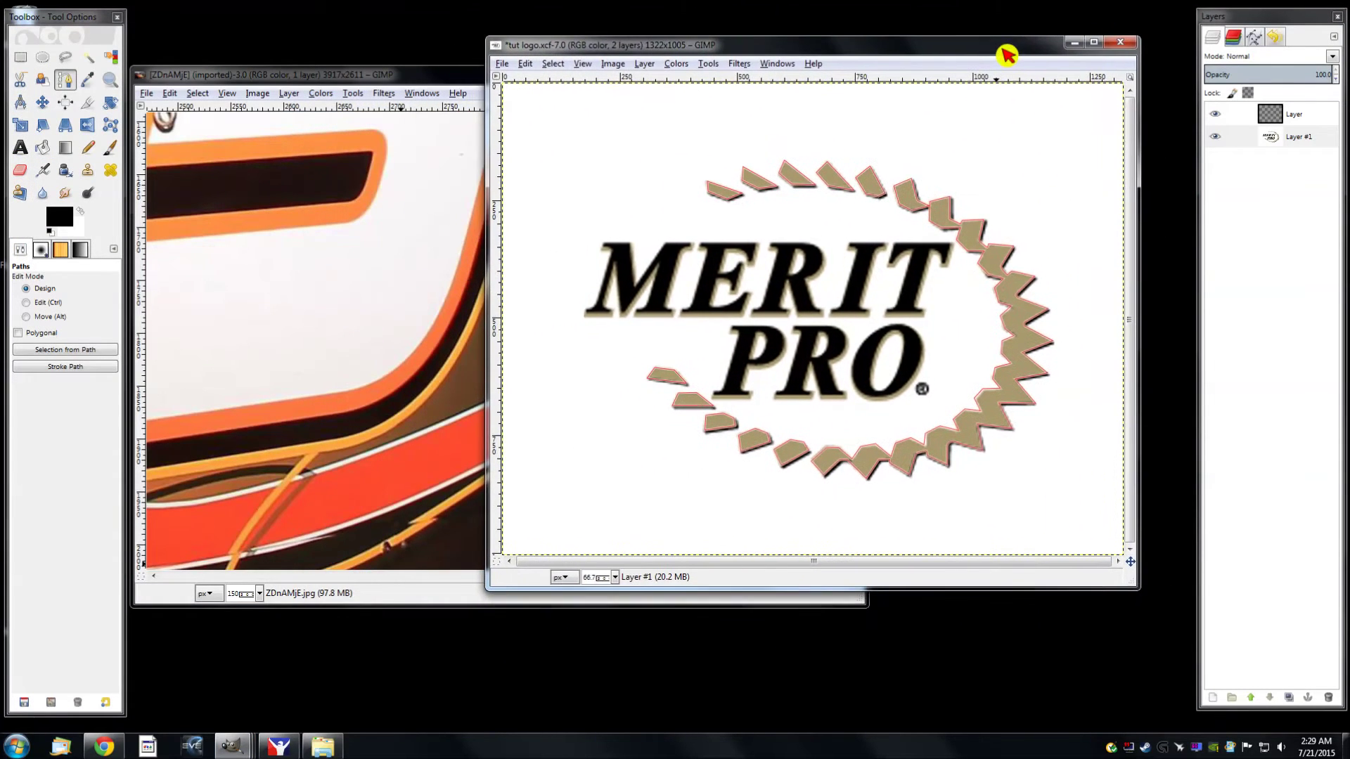
{"action": "left_click_drag", "start_coordinate": [483, 587], "coordinate": [410, 683]}
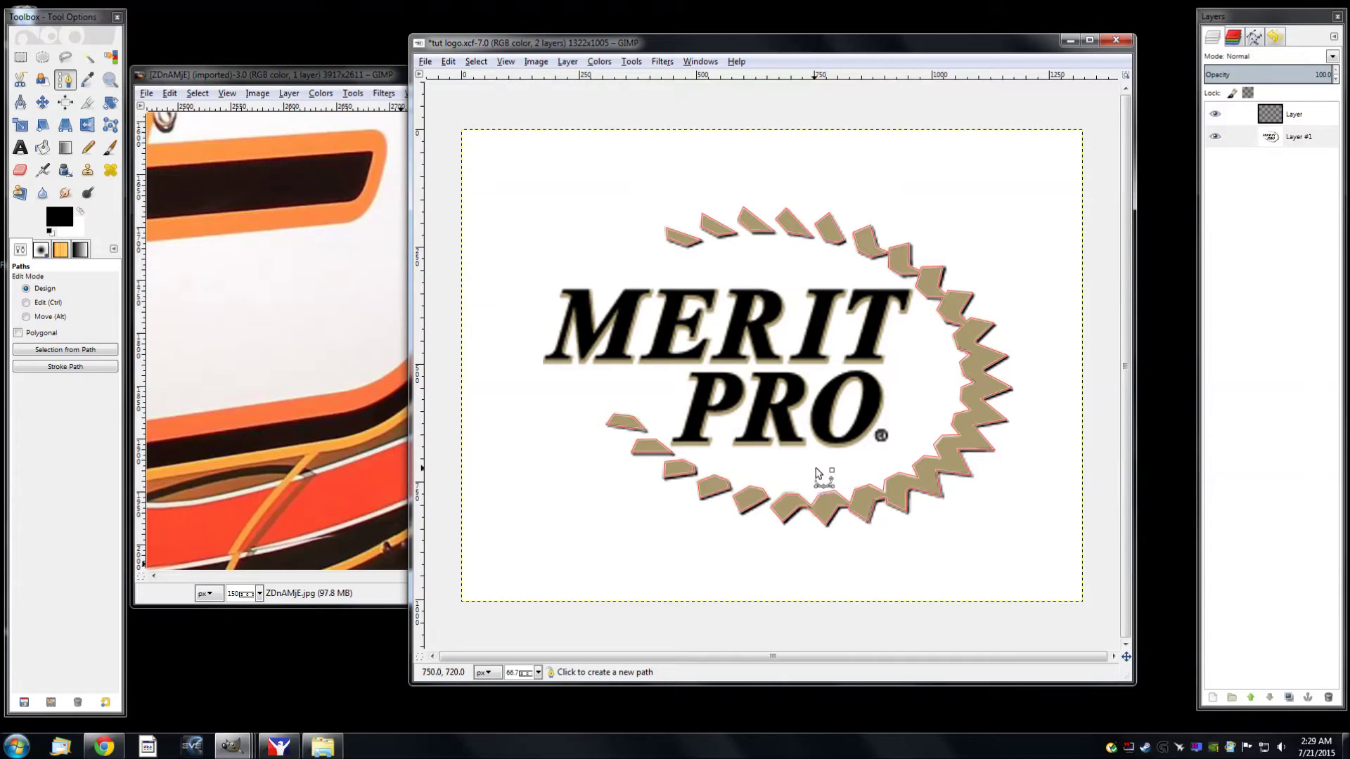
Look through the image's path list and the available dockable dialogs, and return to the layer list
{"action": "left_click", "coordinate": [1257, 39]}
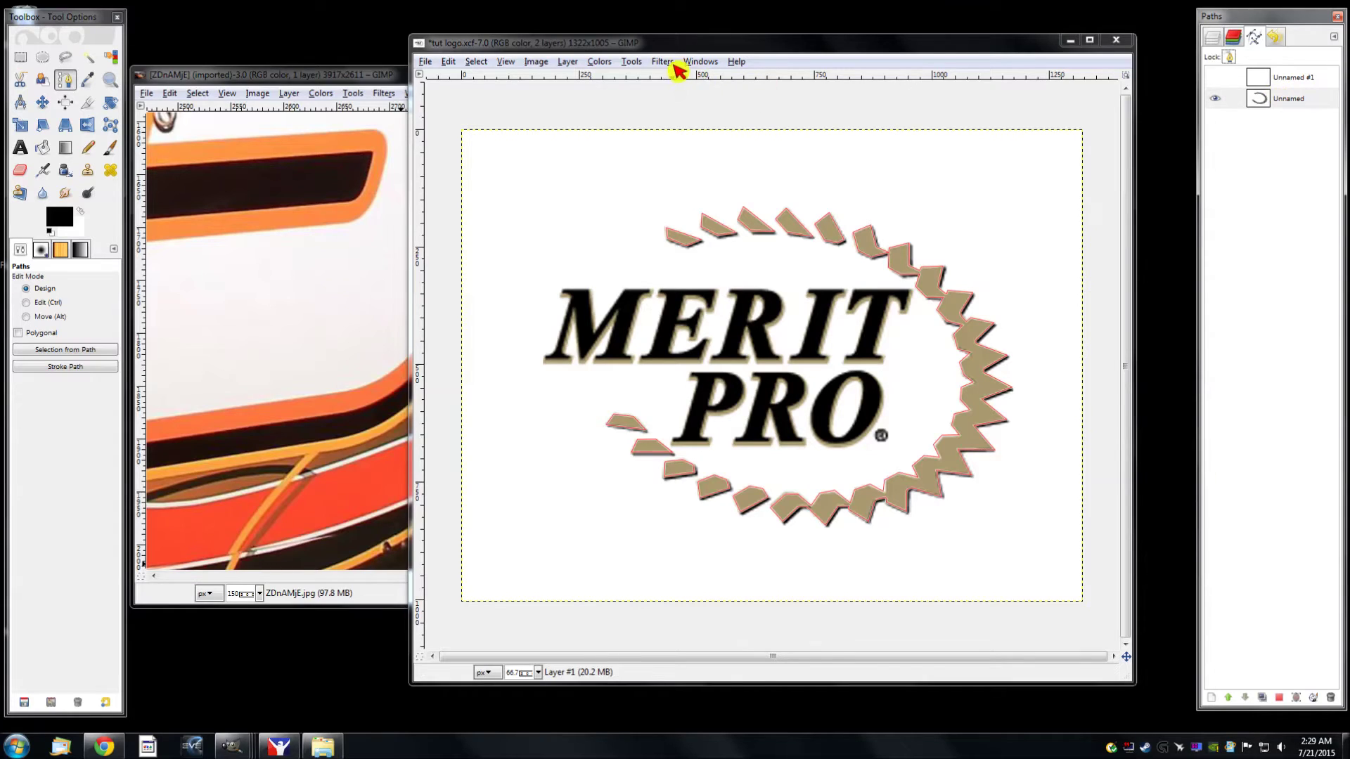
{"action": "left_click", "coordinate": [713, 61]}
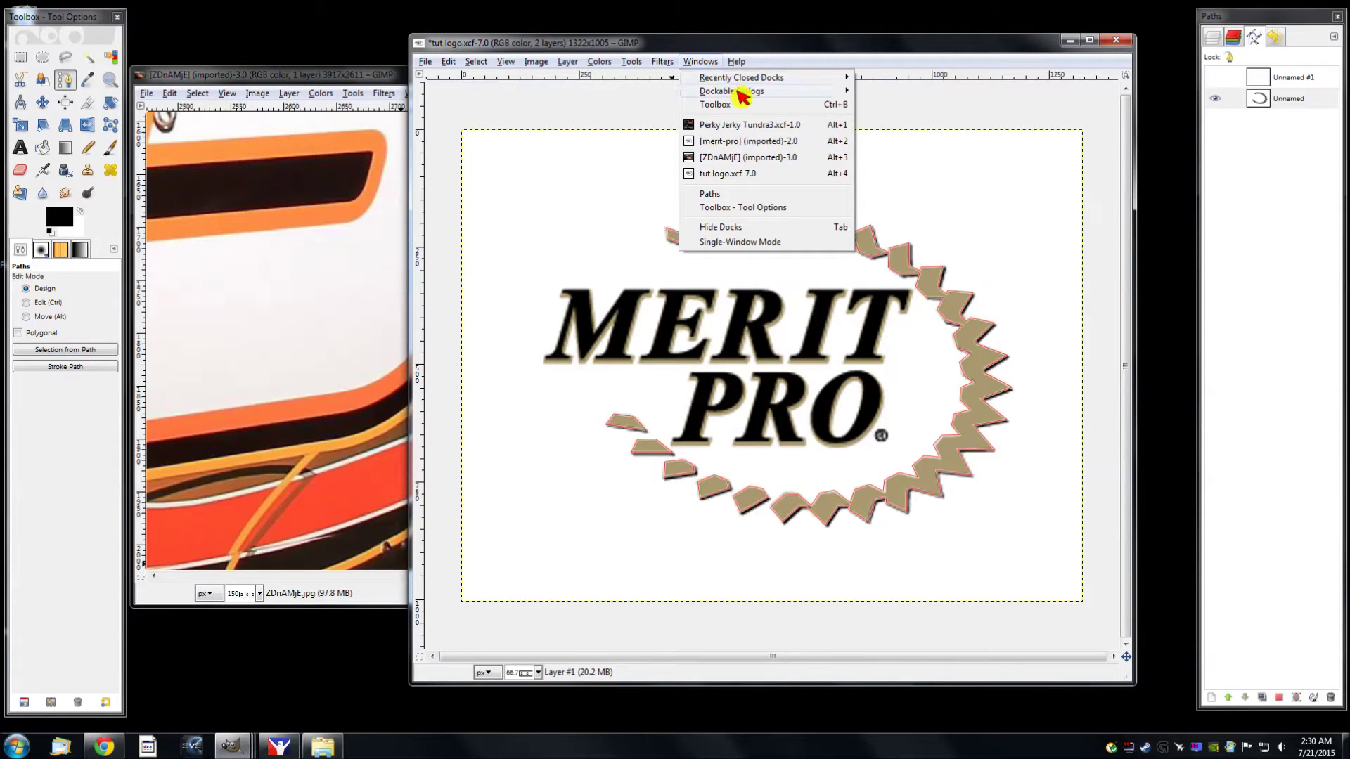
{"action": "mouse_move", "coordinate": [741, 92]}
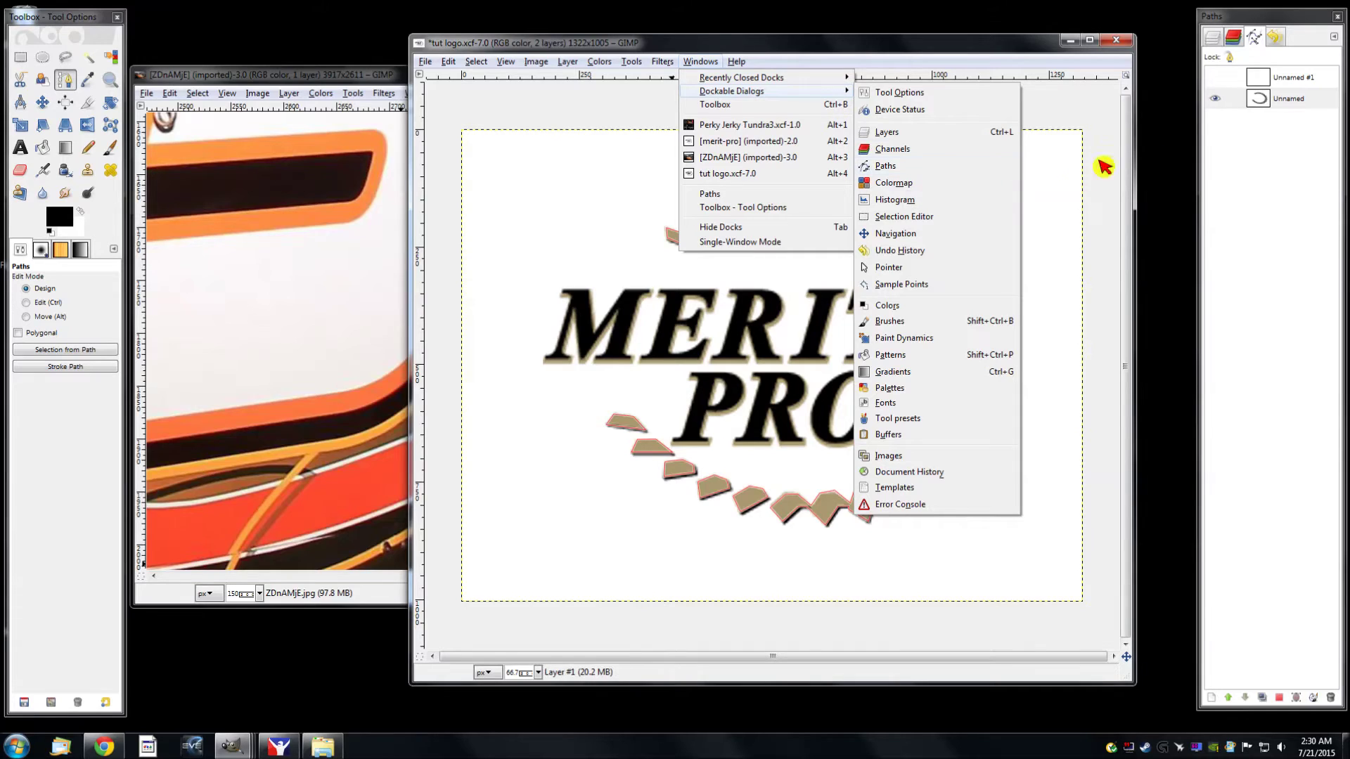
{"action": "left_click", "coordinate": [1019, 47]}
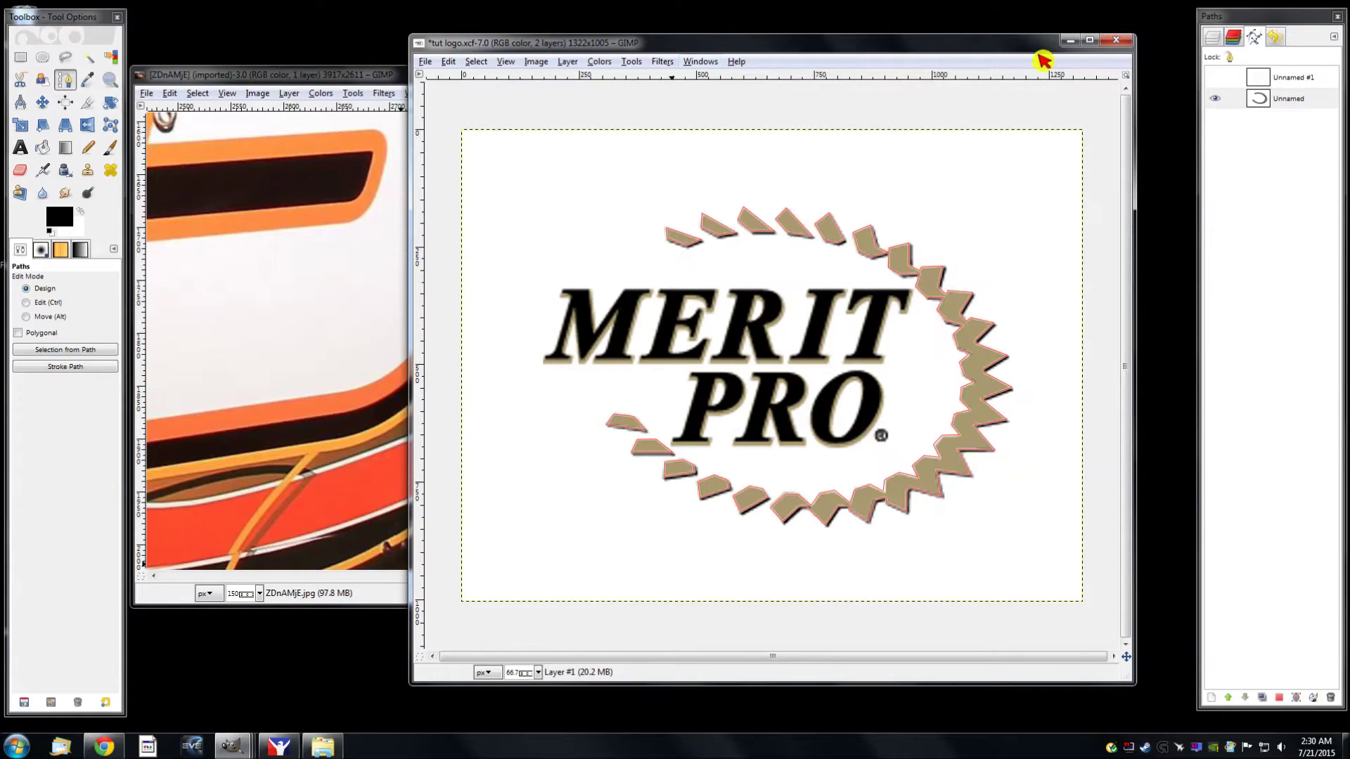
{"action": "left_click", "coordinate": [1314, 102]}
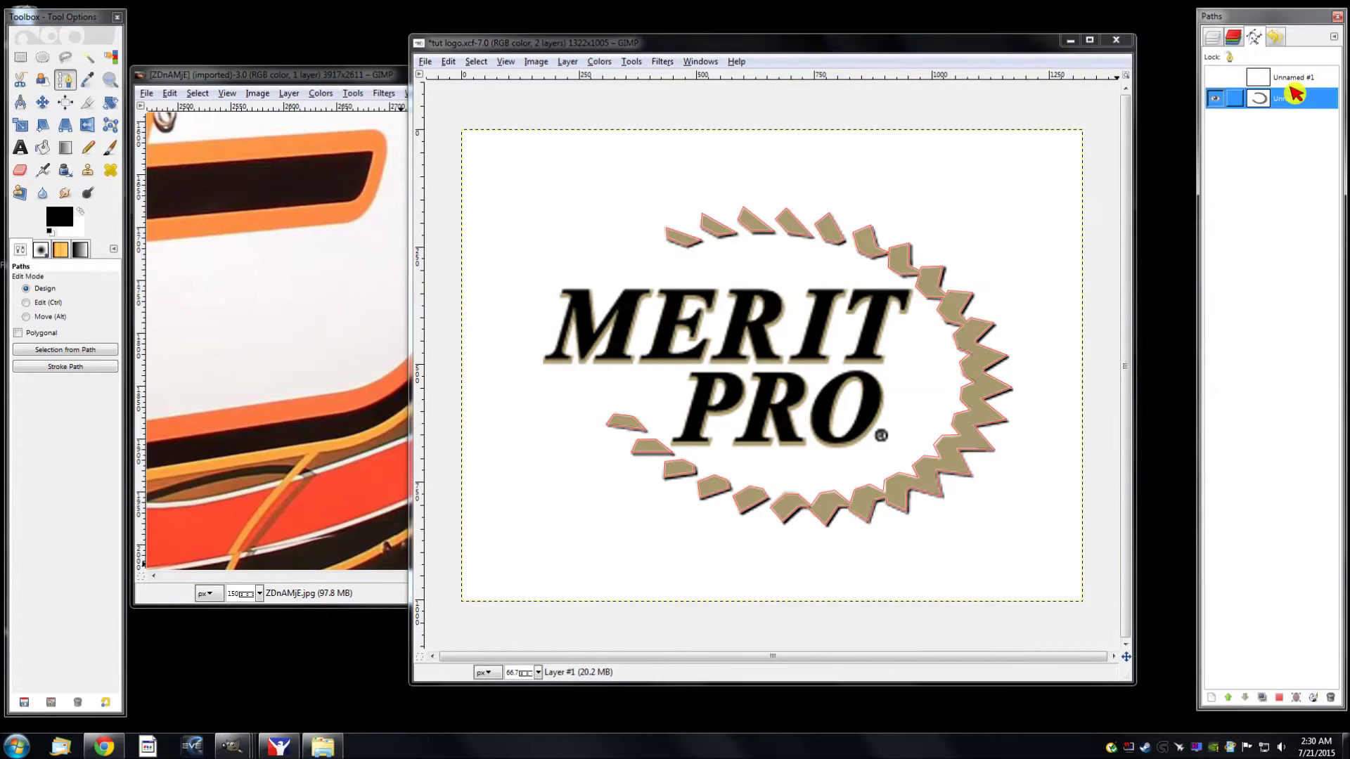
{"action": "left_click", "coordinate": [1212, 37]}
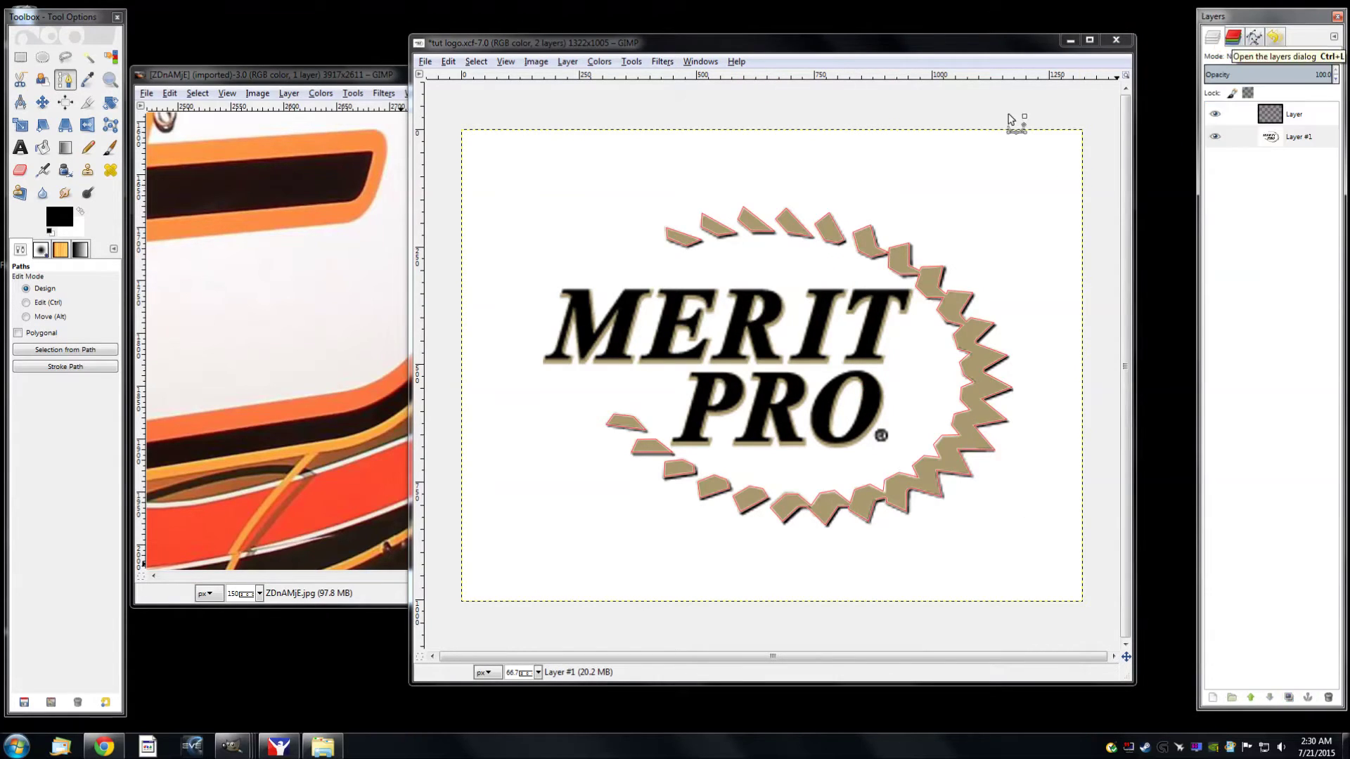
Load the finished ring-teeth path, Unnamed, for editing with the Paths tool
{"action": "left_click", "coordinate": [65, 80]}
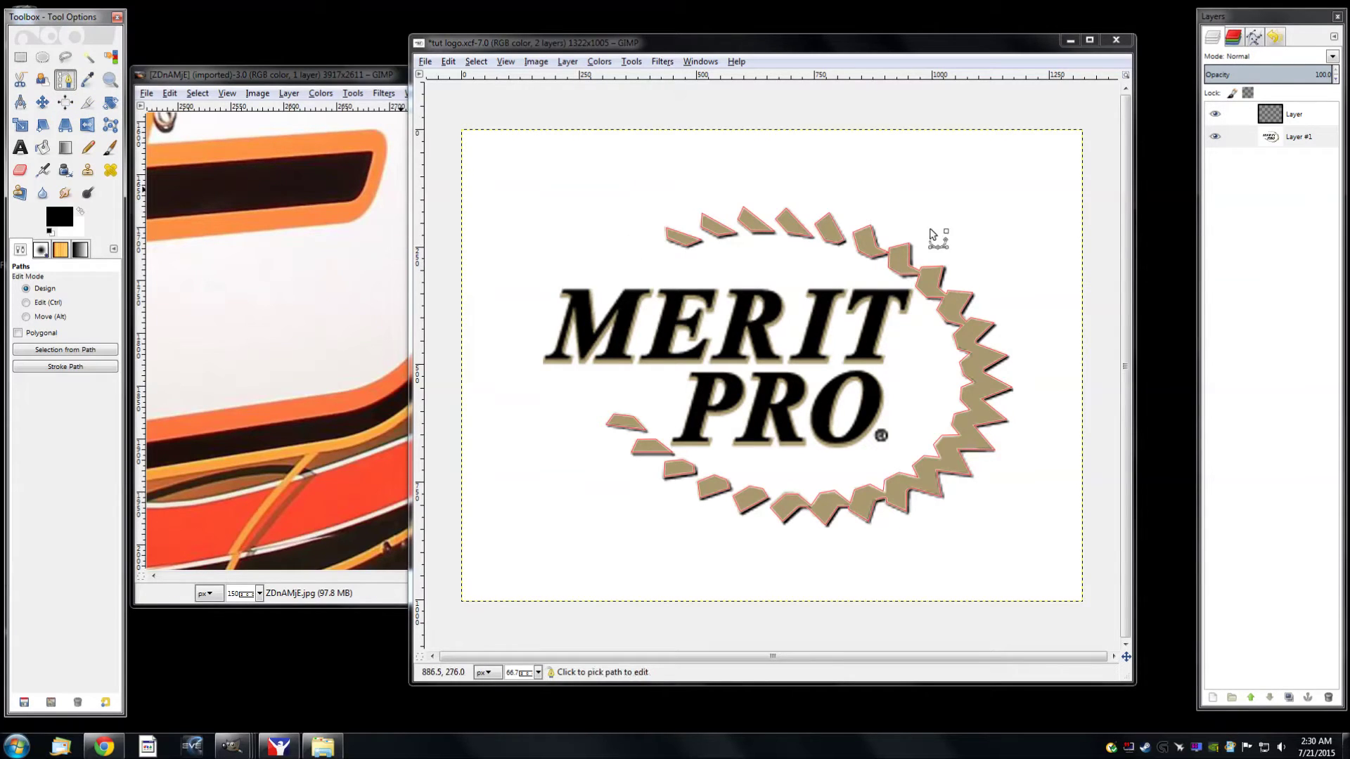
{"action": "left_click", "coordinate": [941, 195]}
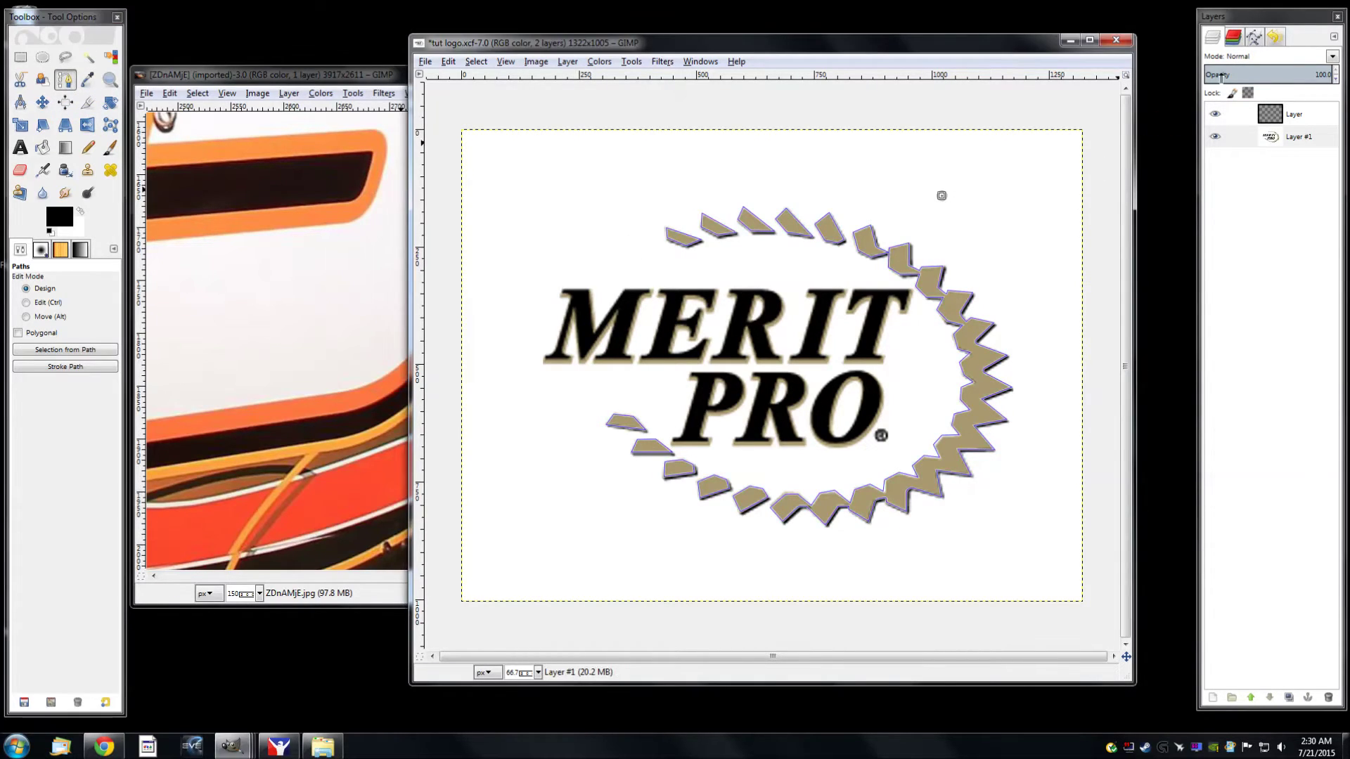
{"action": "left_click", "coordinate": [1255, 38]}
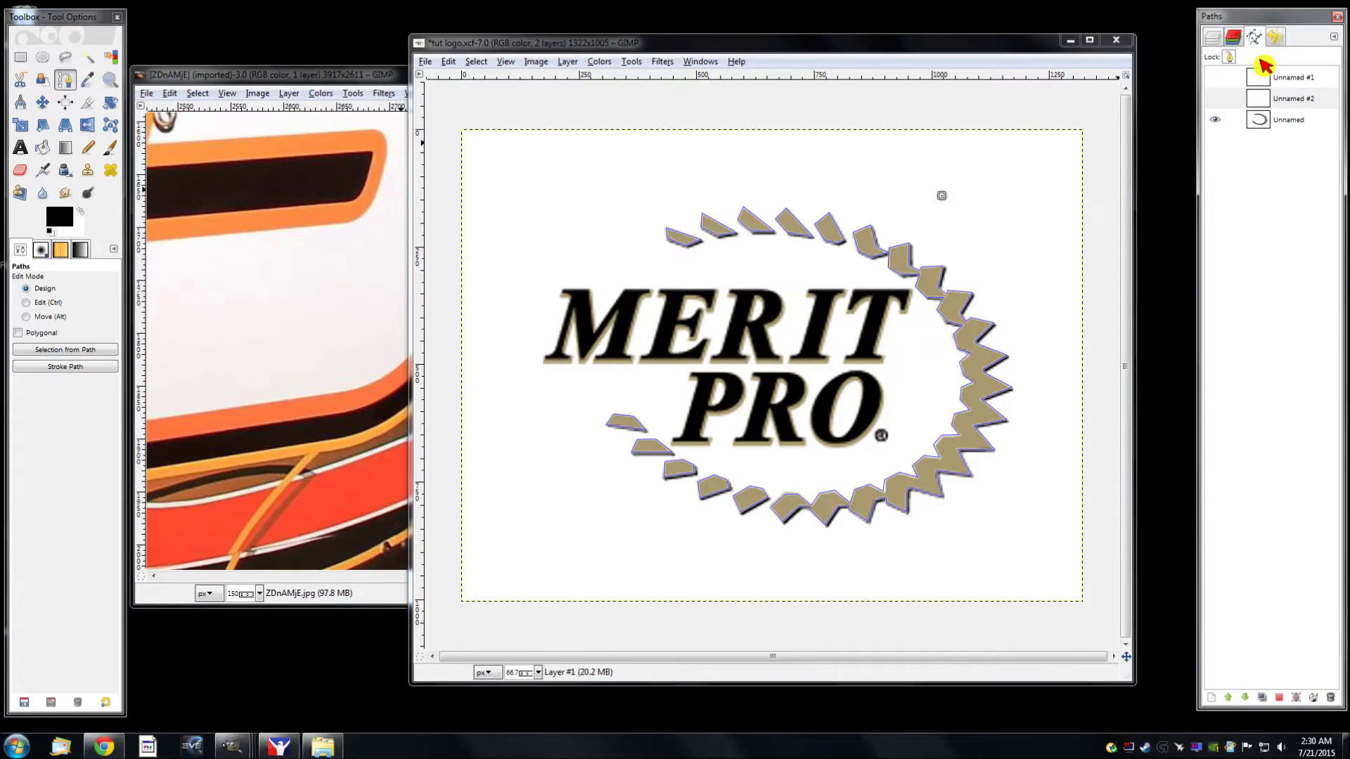
{"action": "left_click", "coordinate": [1286, 126]}
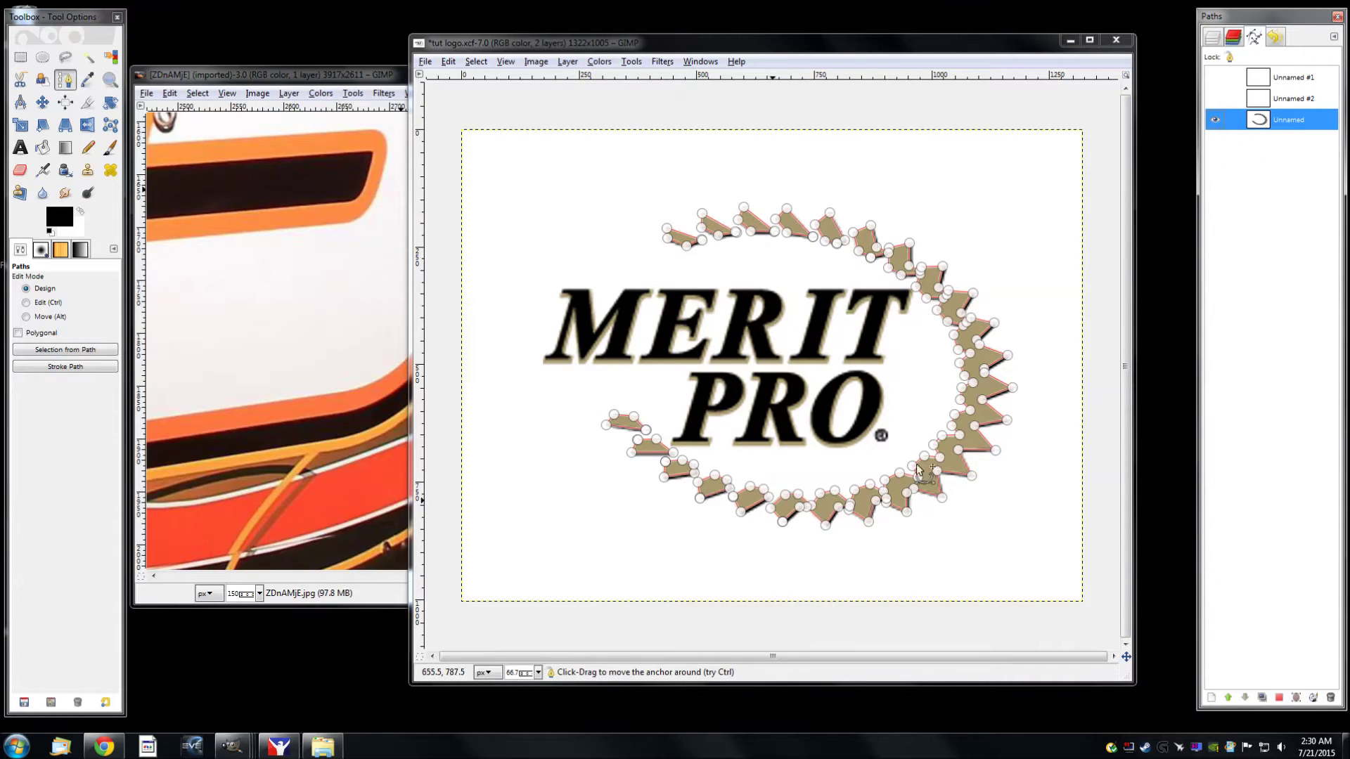
Make the transparent layer above Layer #1 active and switch off its visibility
{"action": "left_click", "coordinate": [1212, 41]}
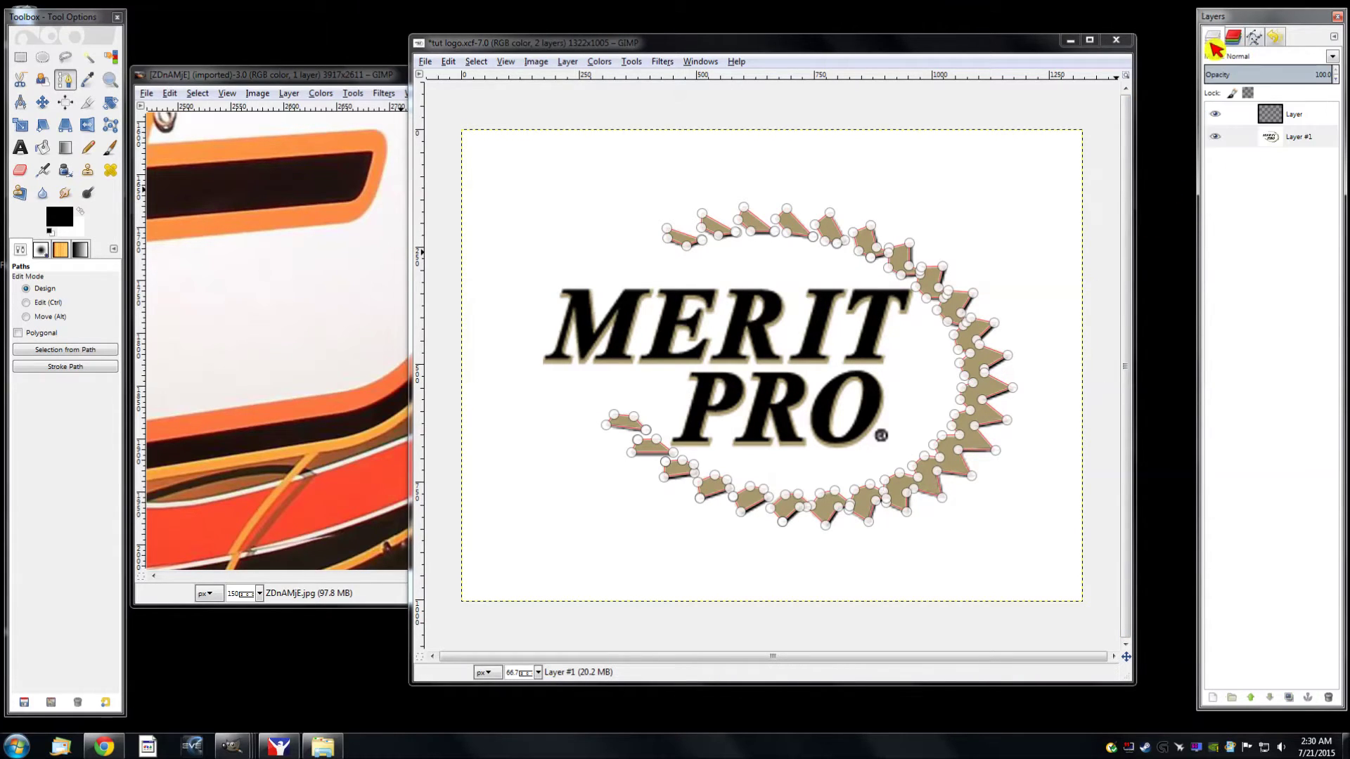
{"action": "left_click", "coordinate": [1293, 115]}
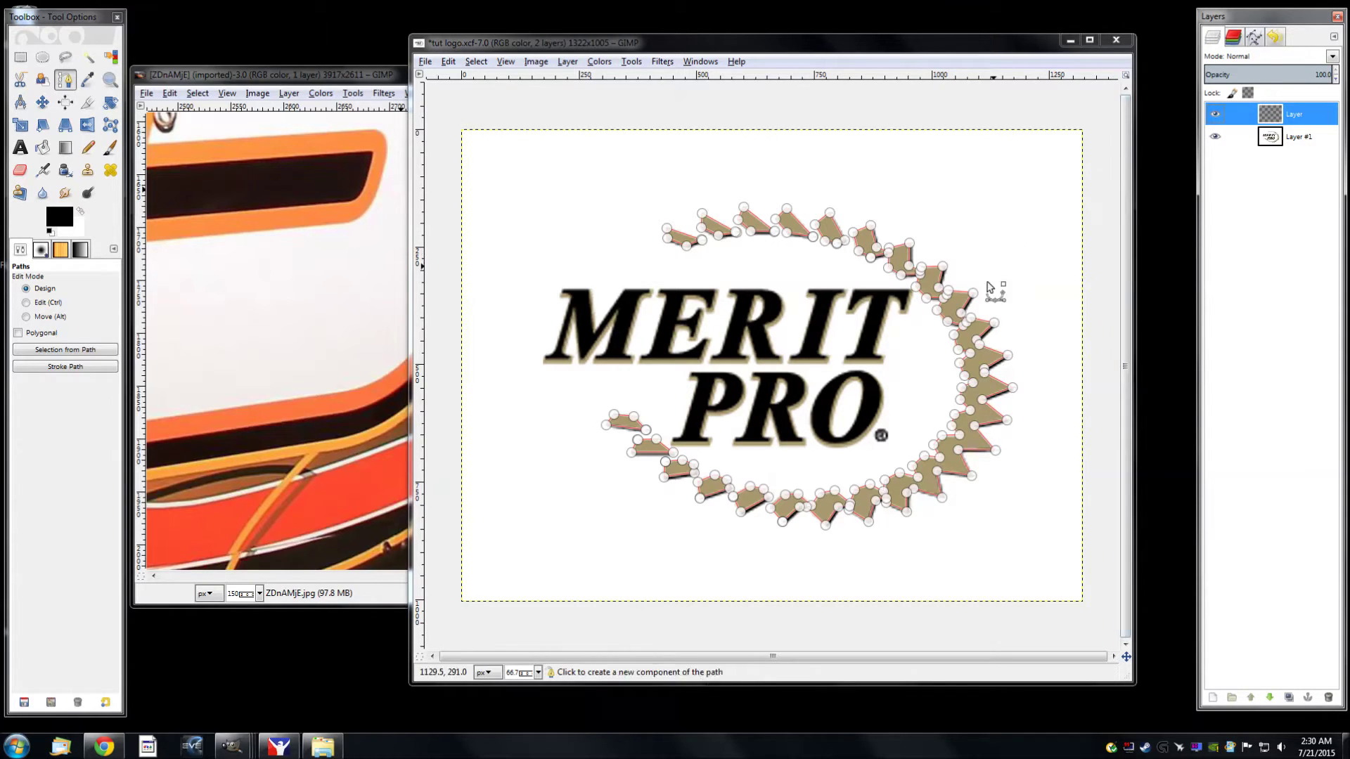
{"action": "scroll", "coordinate": [988, 367], "scroll_direction": "up", "scroll_amount": 1}
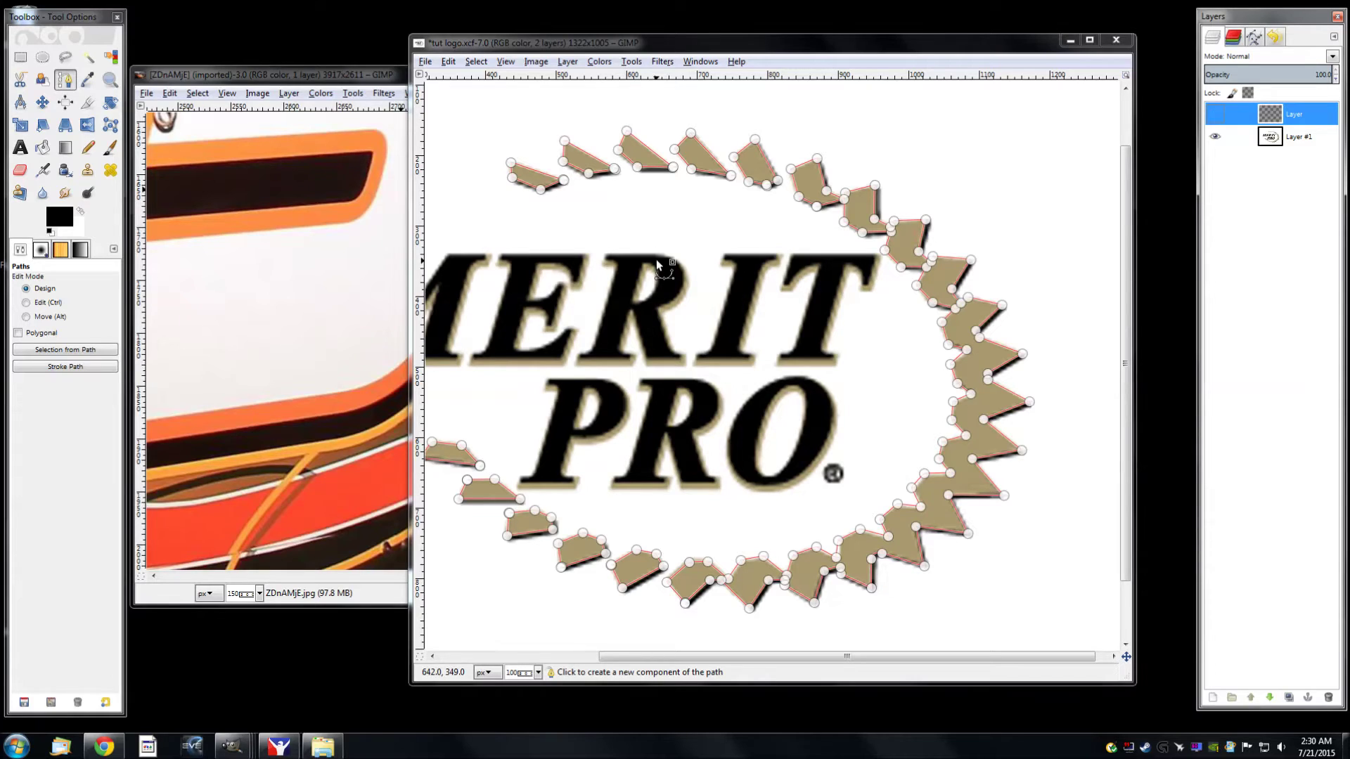
{"action": "left_click", "coordinate": [788, 56]}
{"action": "left_click", "coordinate": [1288, 117]}
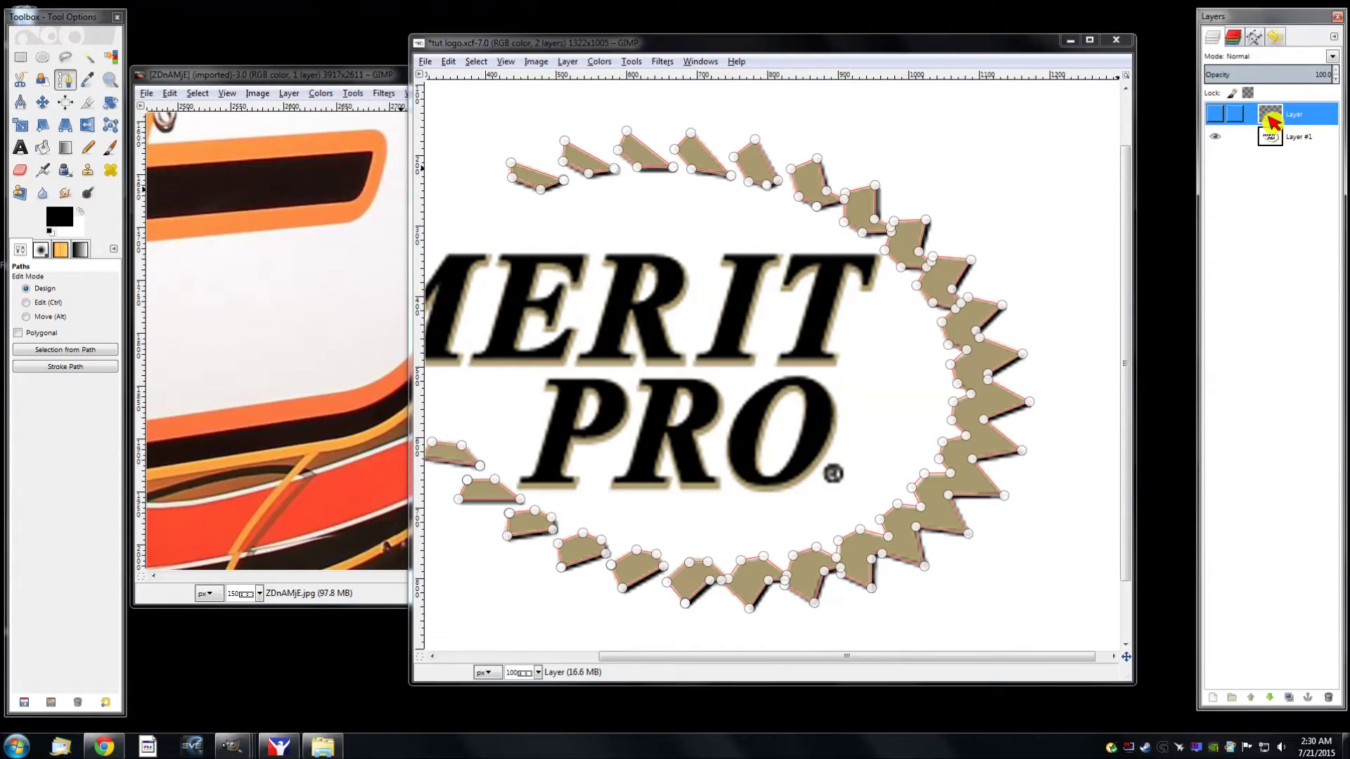
{"action": "left_click", "coordinate": [1215, 114]}
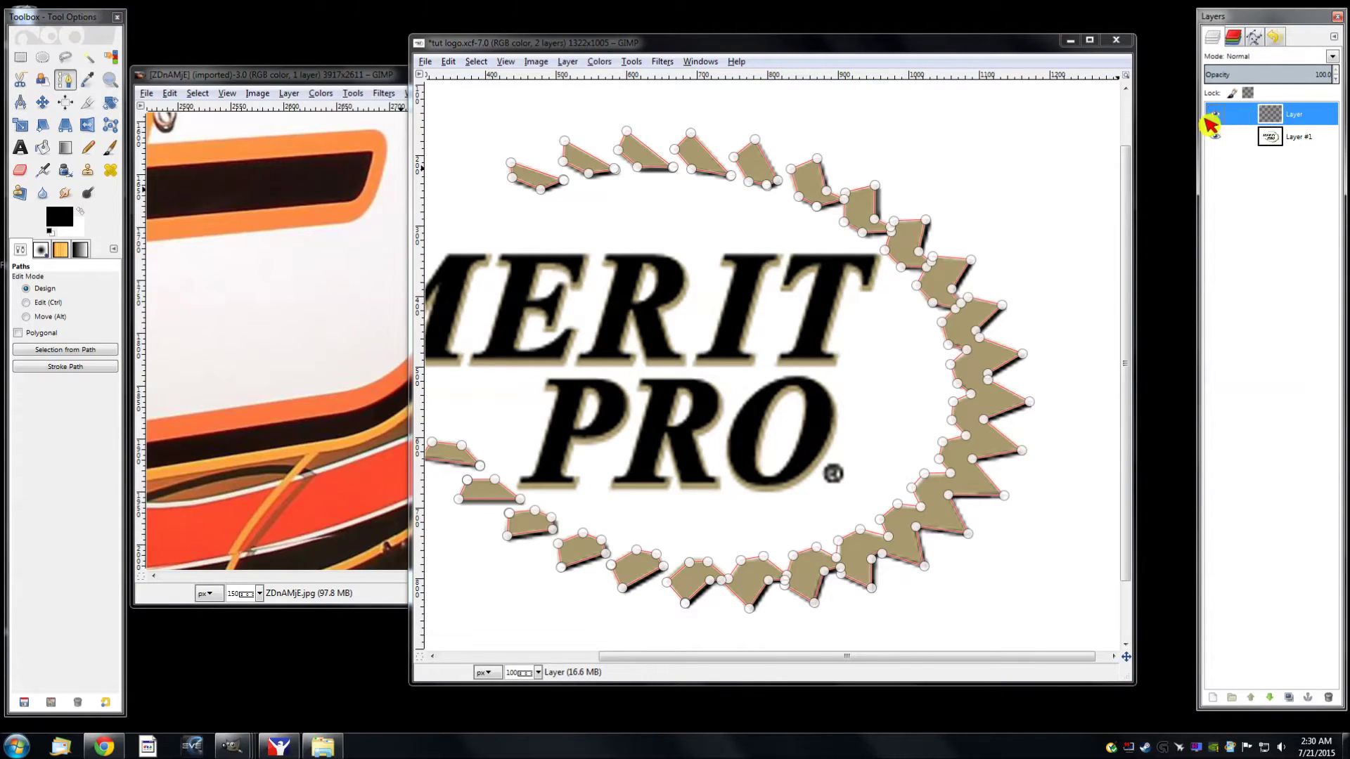
{"action": "left_click", "coordinate": [1270, 126]}
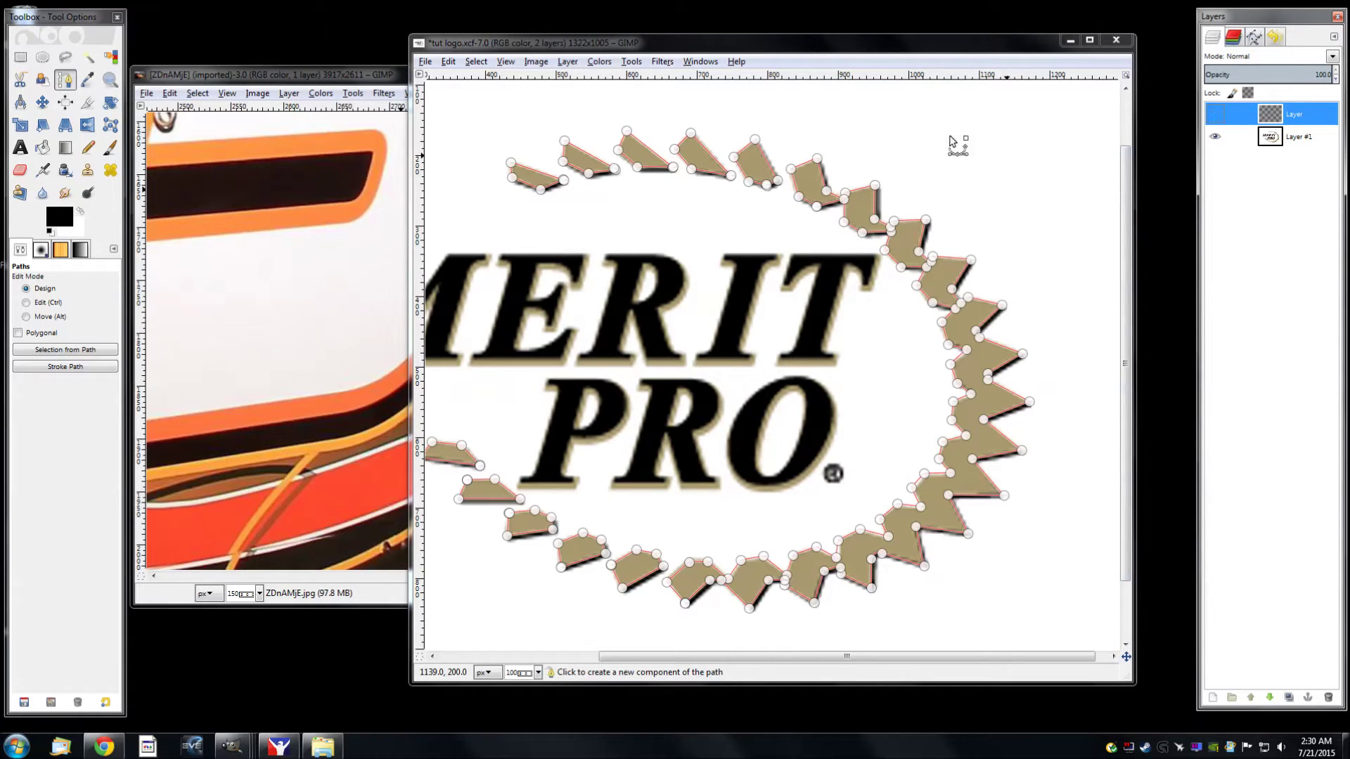
Convert the ring-teeth path to a selection and widen the image window to show the whole ring
{"action": "left_click", "coordinate": [910, 45]}
{"action": "key", "text": "shift+v"}
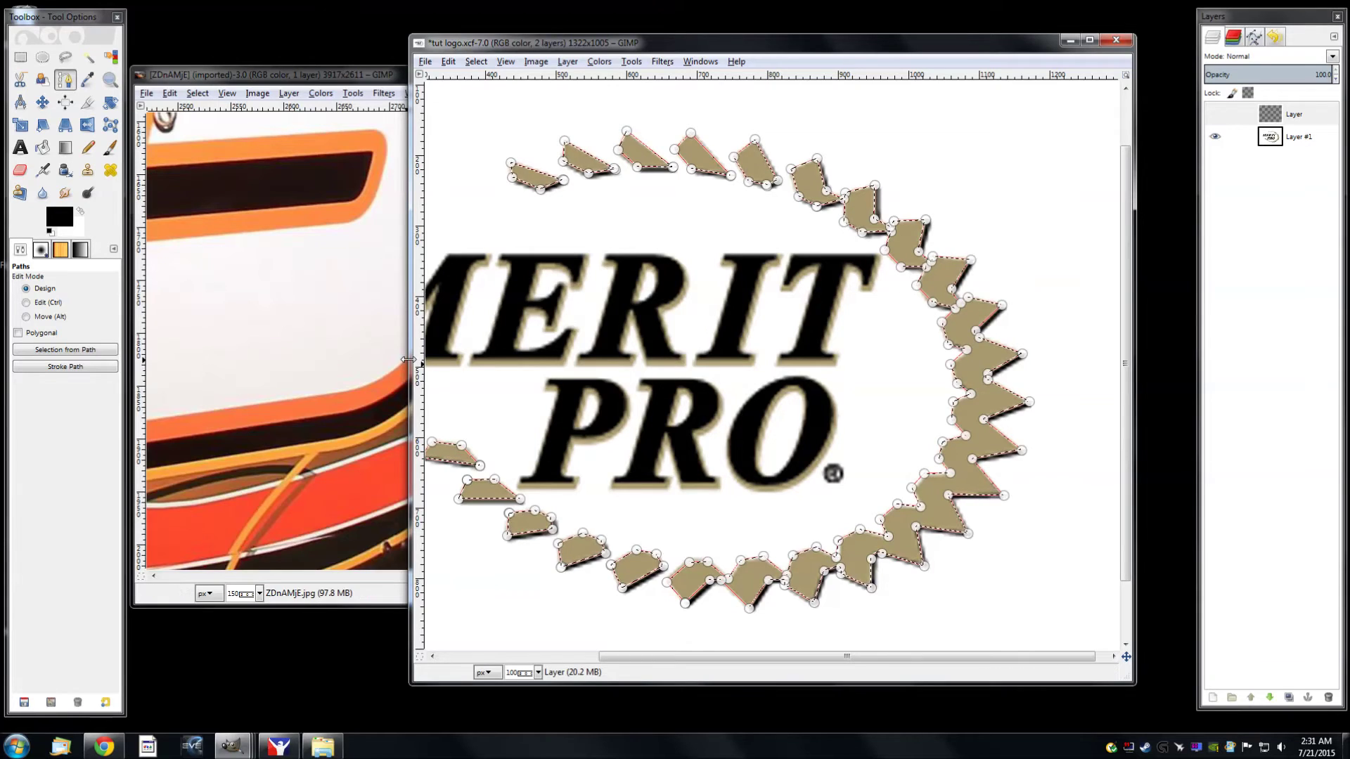
{"action": "left_click_drag", "start_coordinate": [413, 366], "coordinate": [318, 373]}
{"action": "left_click_drag", "start_coordinate": [732, 659], "coordinate": [688, 666]}
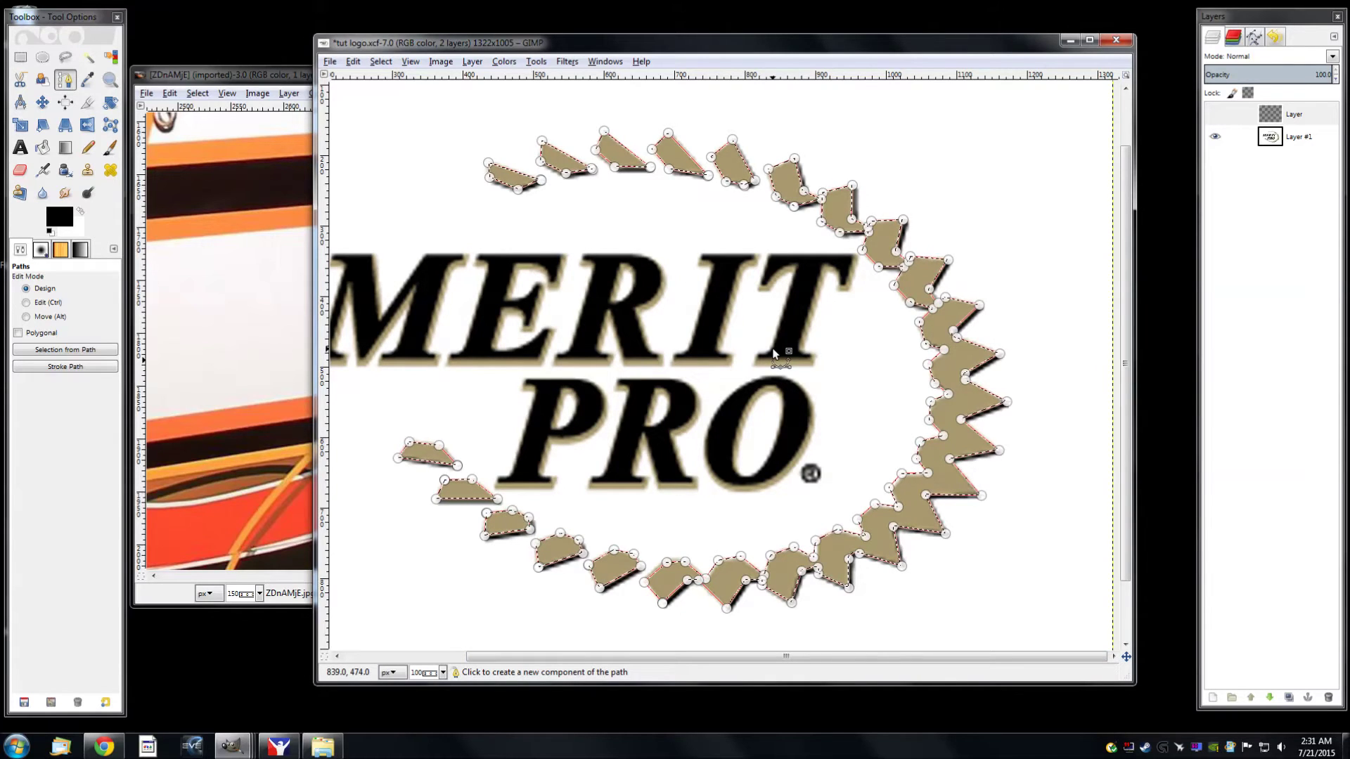
Fill the selected teeth with the black foreground color on the transparent layer and make that layer visible
{"action": "right_click", "coordinate": [959, 305]}
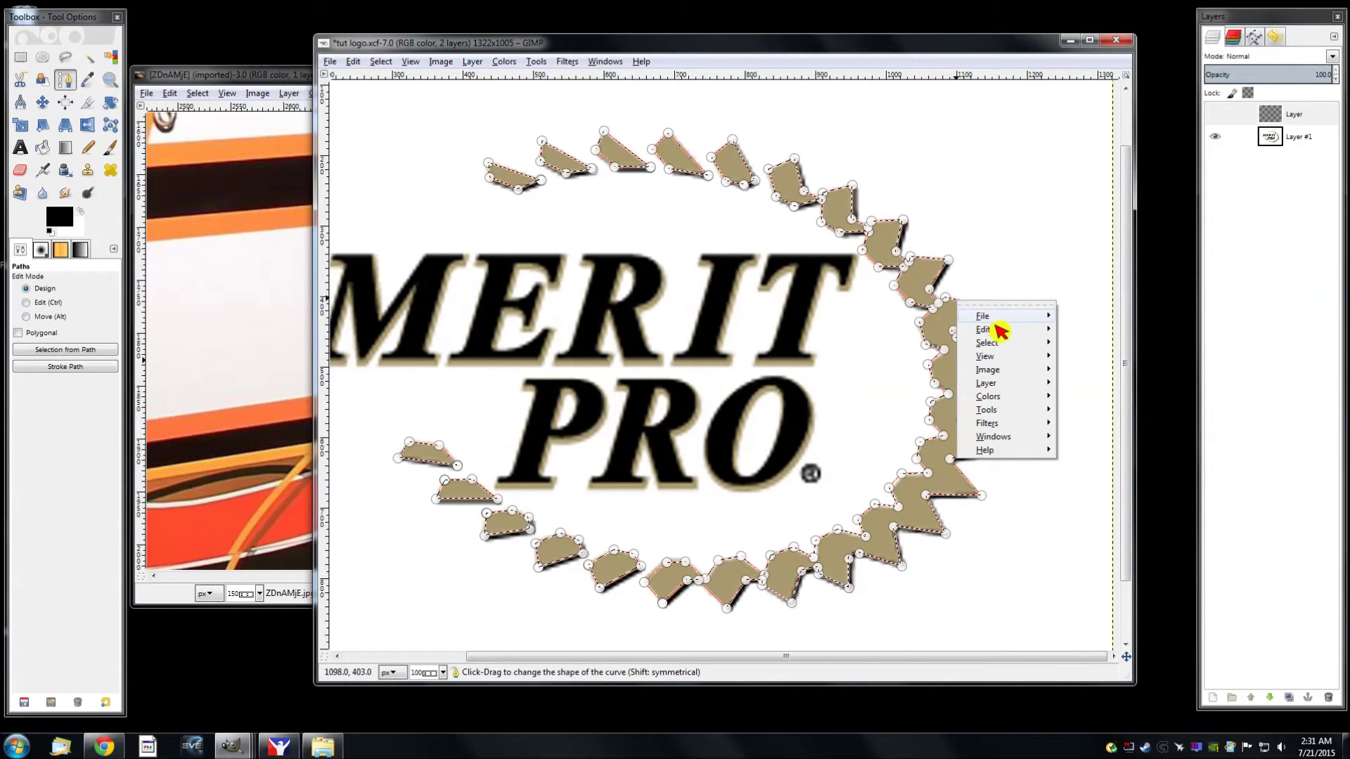
{"action": "mouse_move", "coordinate": [1001, 329]}
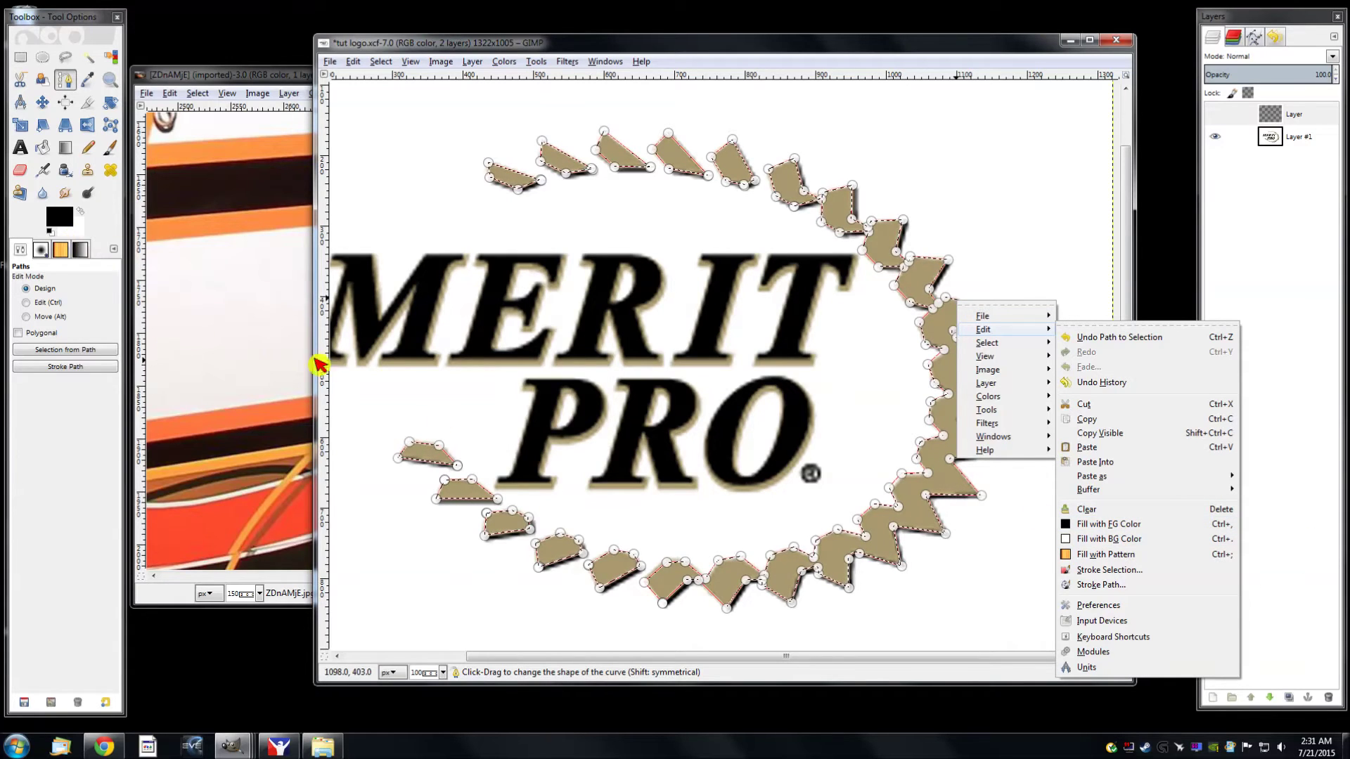
{"action": "left_click", "coordinate": [1098, 536]}
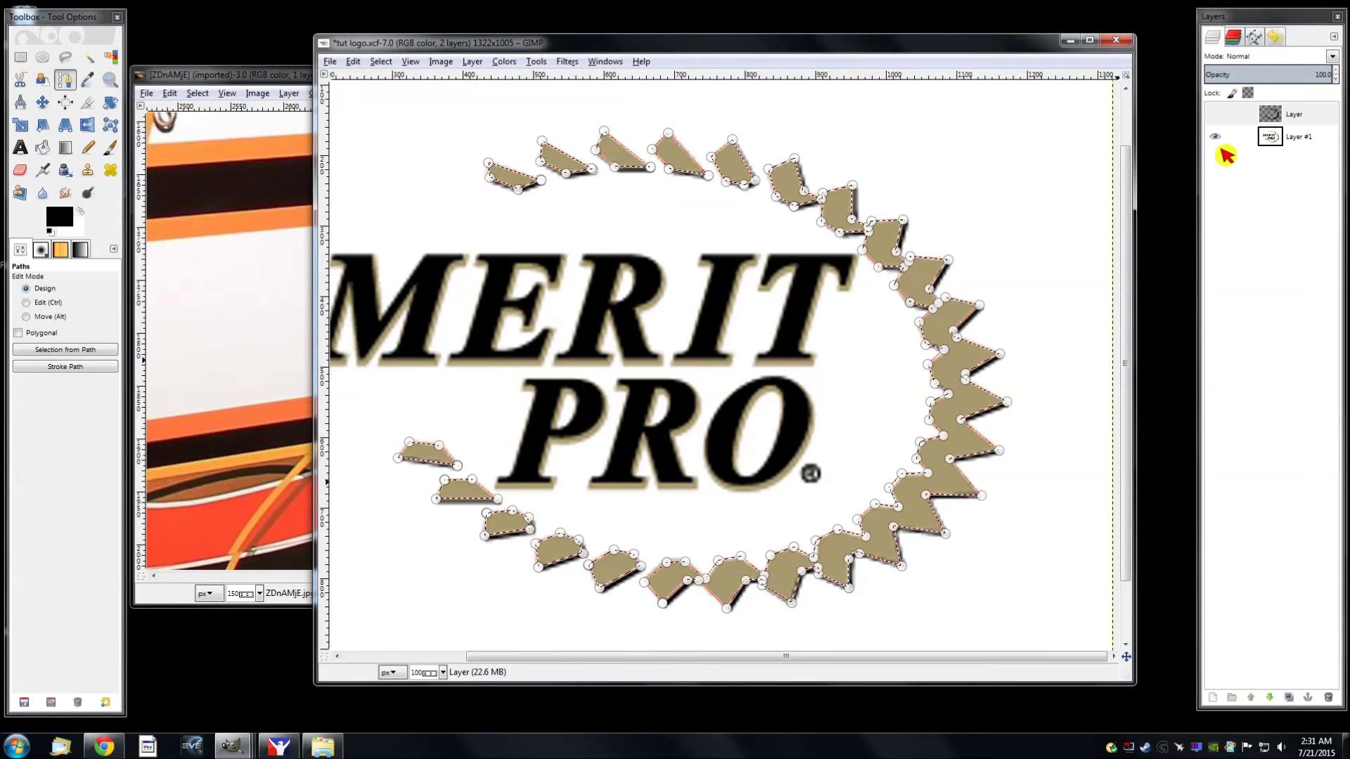
{"action": "left_click", "coordinate": [1222, 117]}
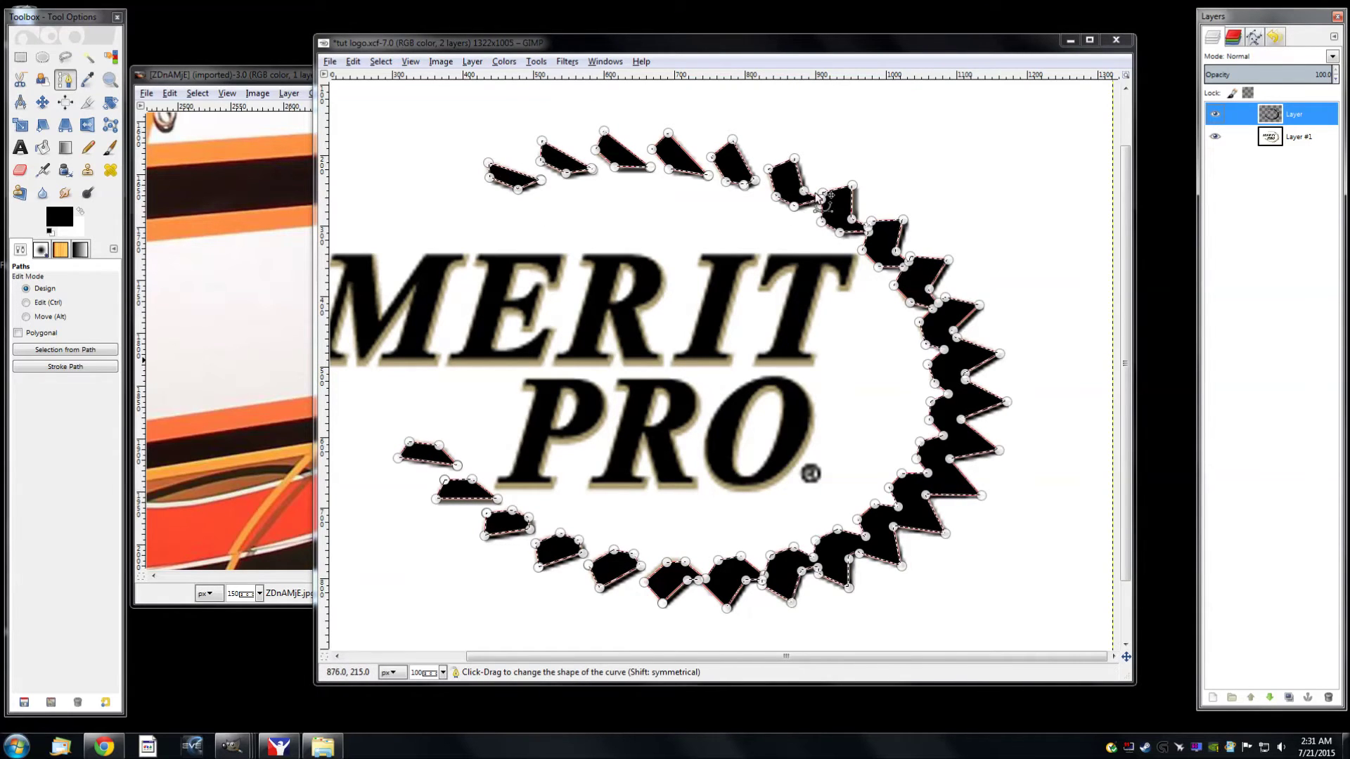
Clear the selection with the Move tool active and hide the ring-teeth path
{"action": "left_click", "coordinate": [44, 104]}
{"action": "key", "text": "ctrl+shift+a"}
{"action": "left_click", "coordinate": [1256, 43]}
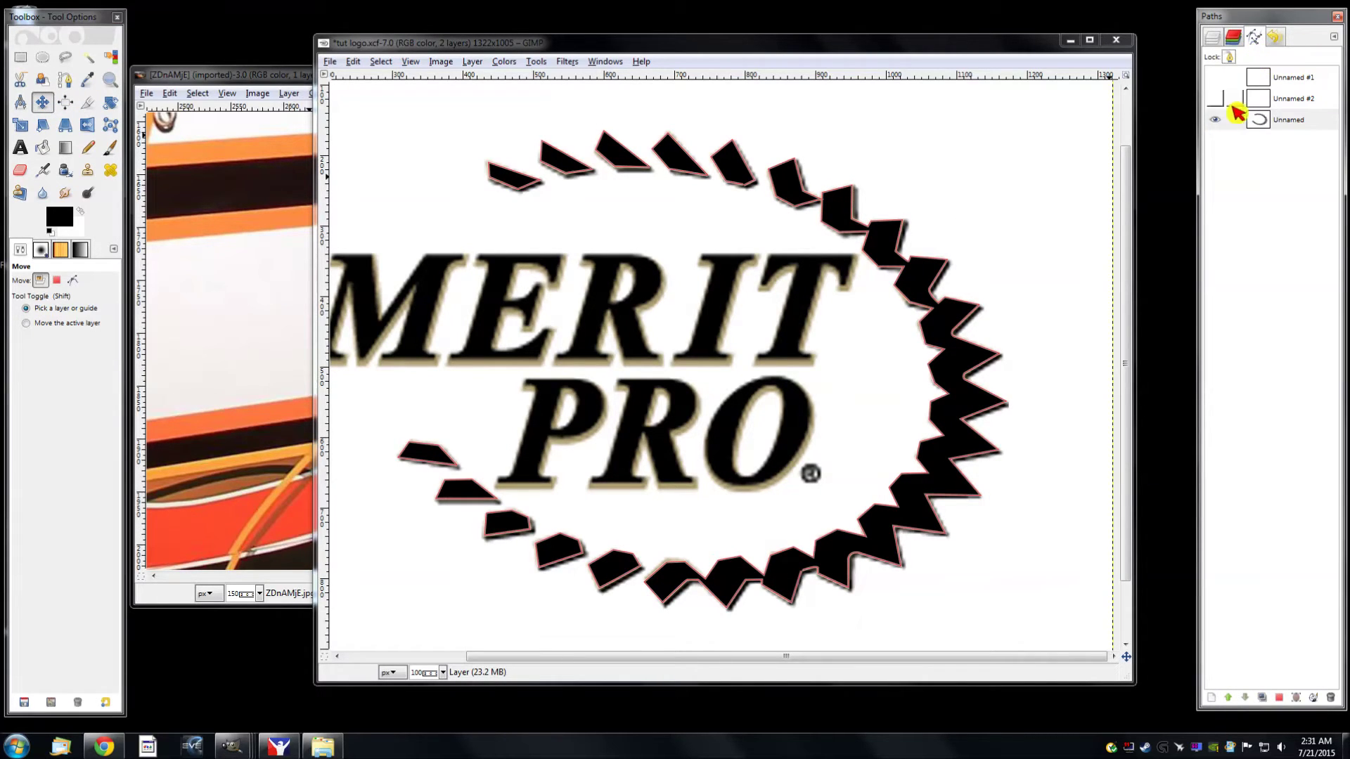
{"action": "left_click", "coordinate": [1216, 120]}
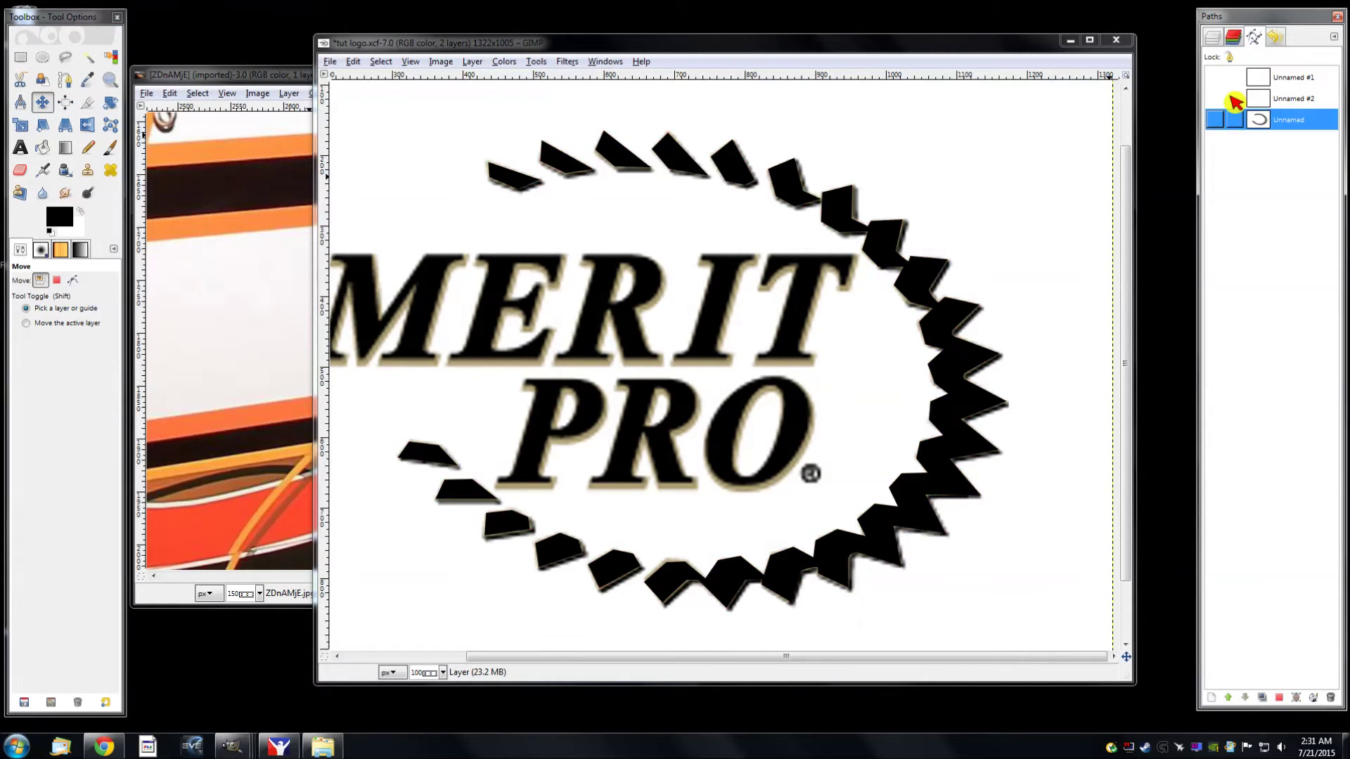
Check the filled teeth on their own by briefly hiding the original logo layer, Layer #1
{"action": "left_click", "coordinate": [1213, 43]}
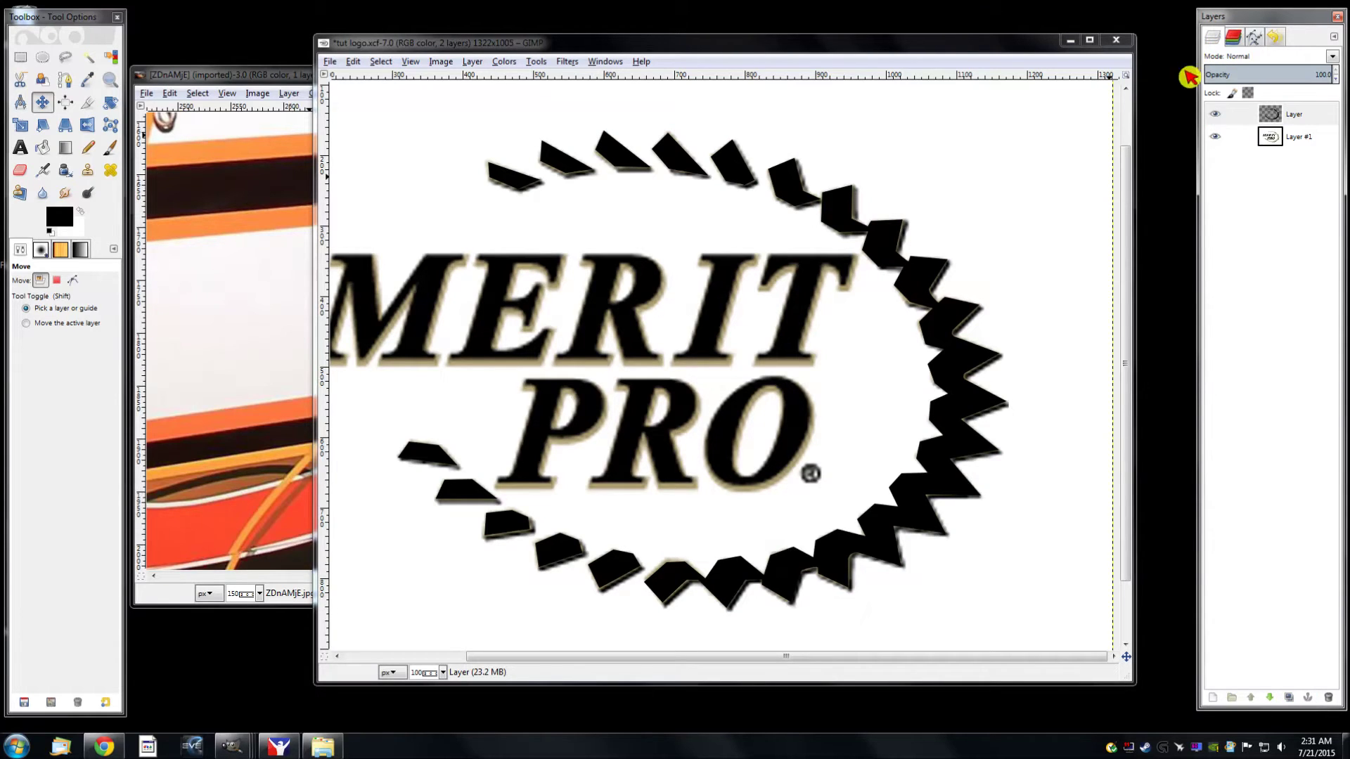
{"action": "left_click", "coordinate": [1215, 137]}
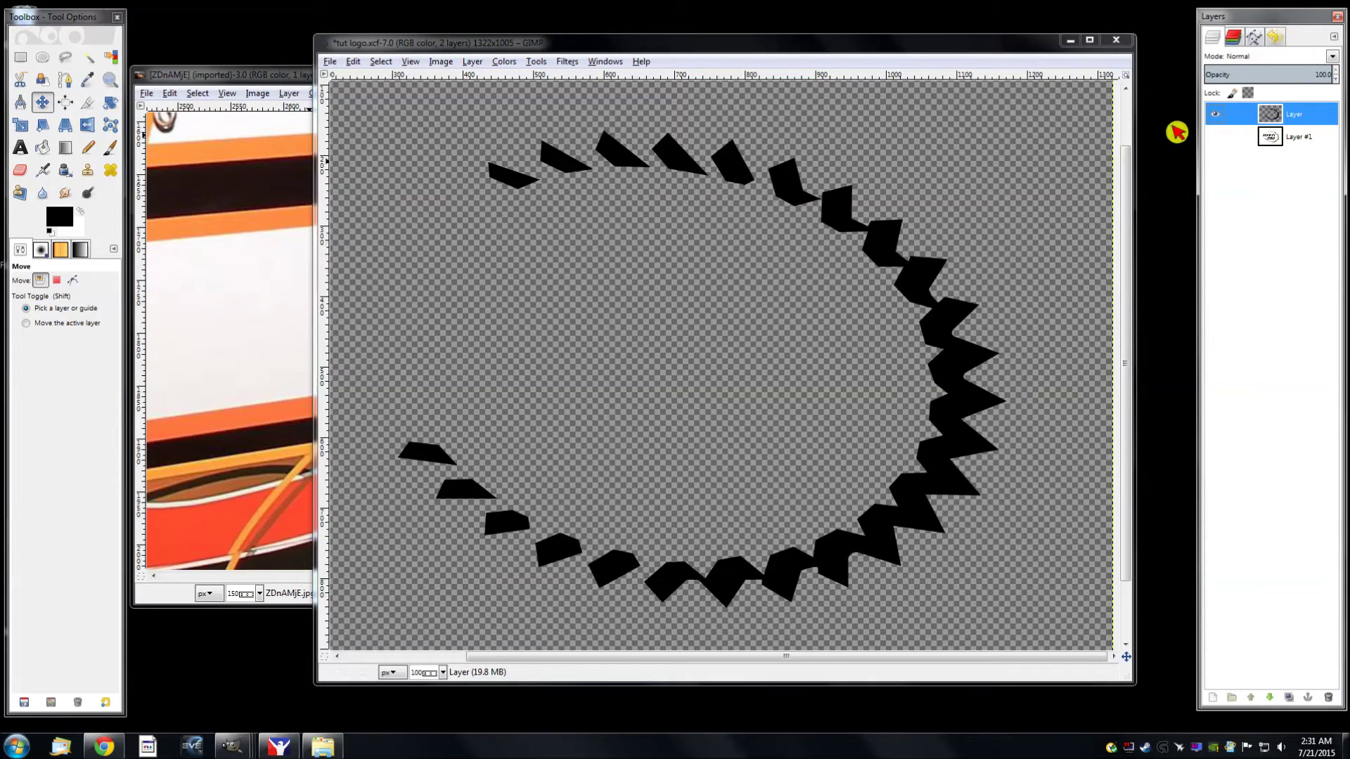
{"action": "left_click", "coordinate": [1215, 136]}
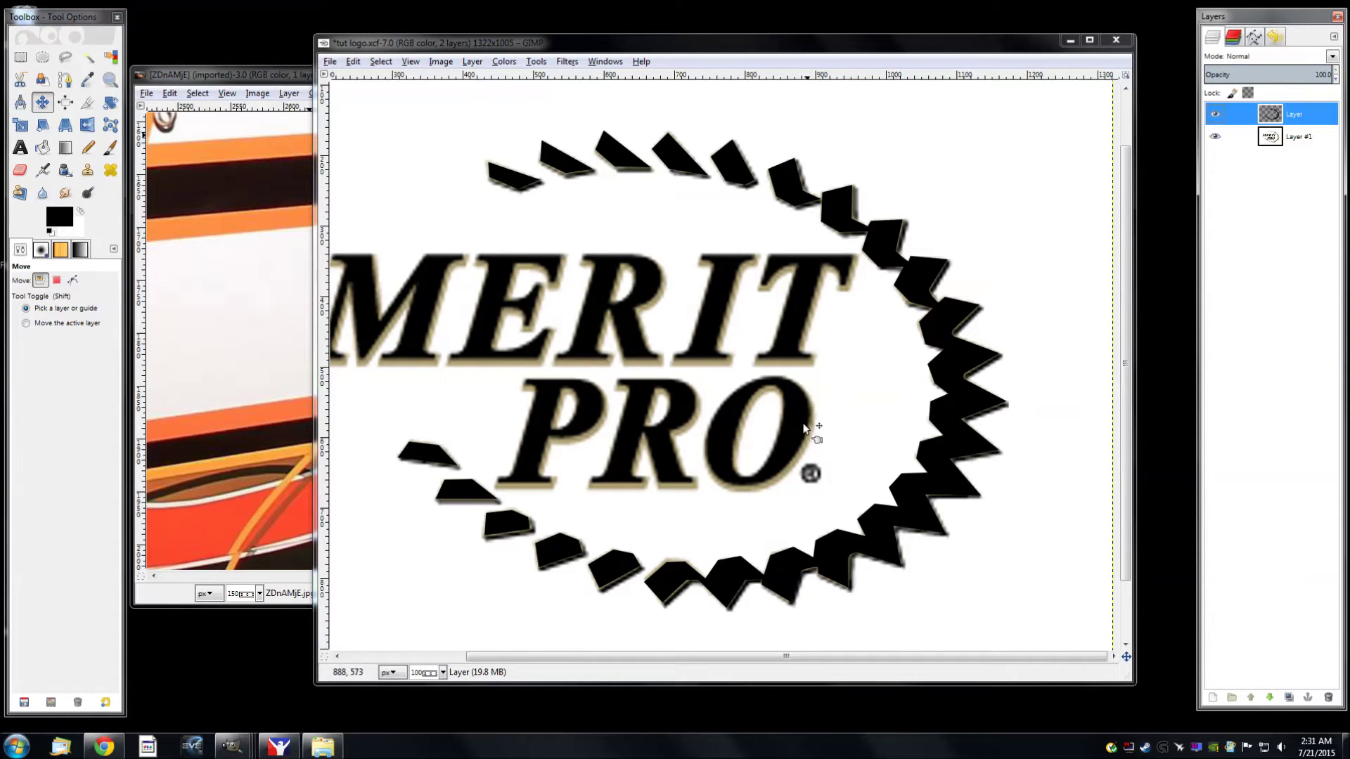
Widen the image window and add a transparent 1322 × 1005 px layer above the teeth layer
{"action": "left_click_drag", "start_coordinate": [311, 428], "coordinate": [182, 428]}
{"action": "left_click_drag", "start_coordinate": [483, 660], "coordinate": [392, 666]}
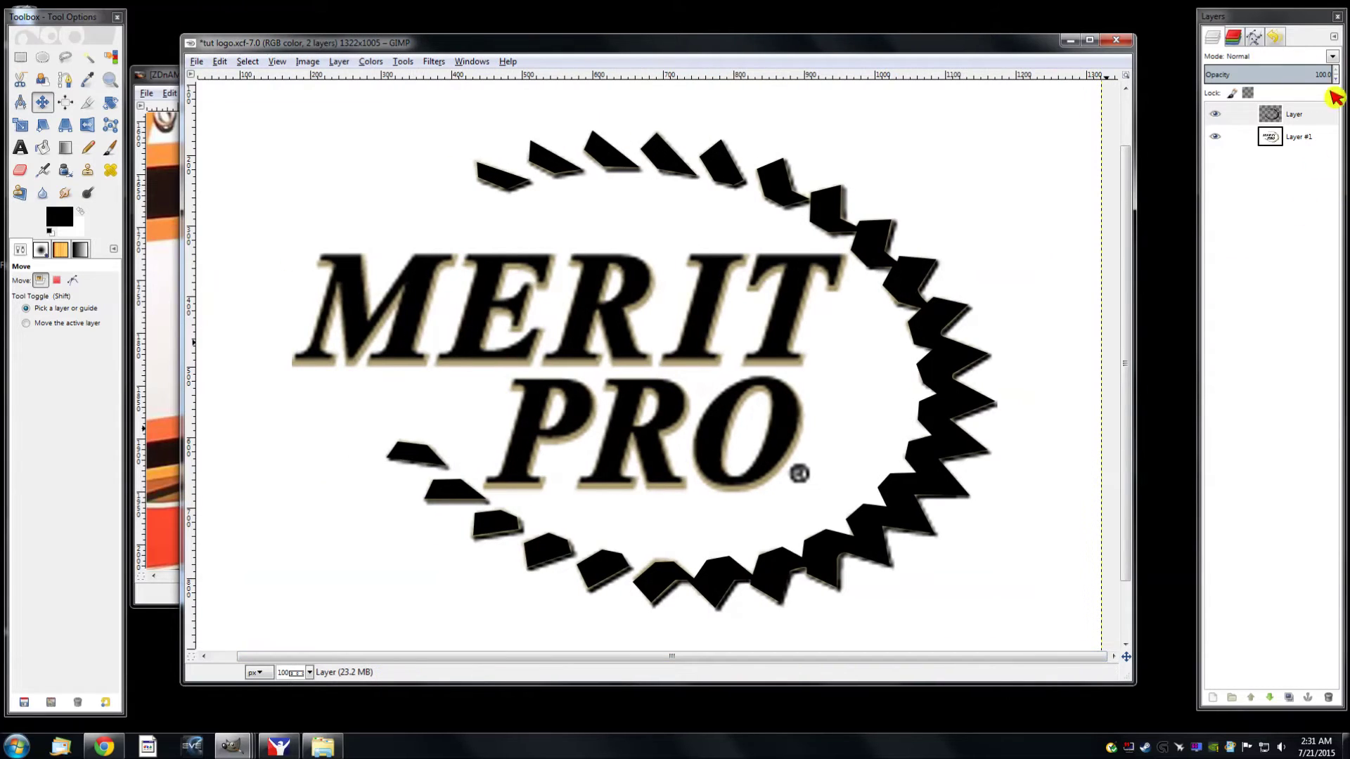
{"action": "right_click", "coordinate": [1303, 109]}
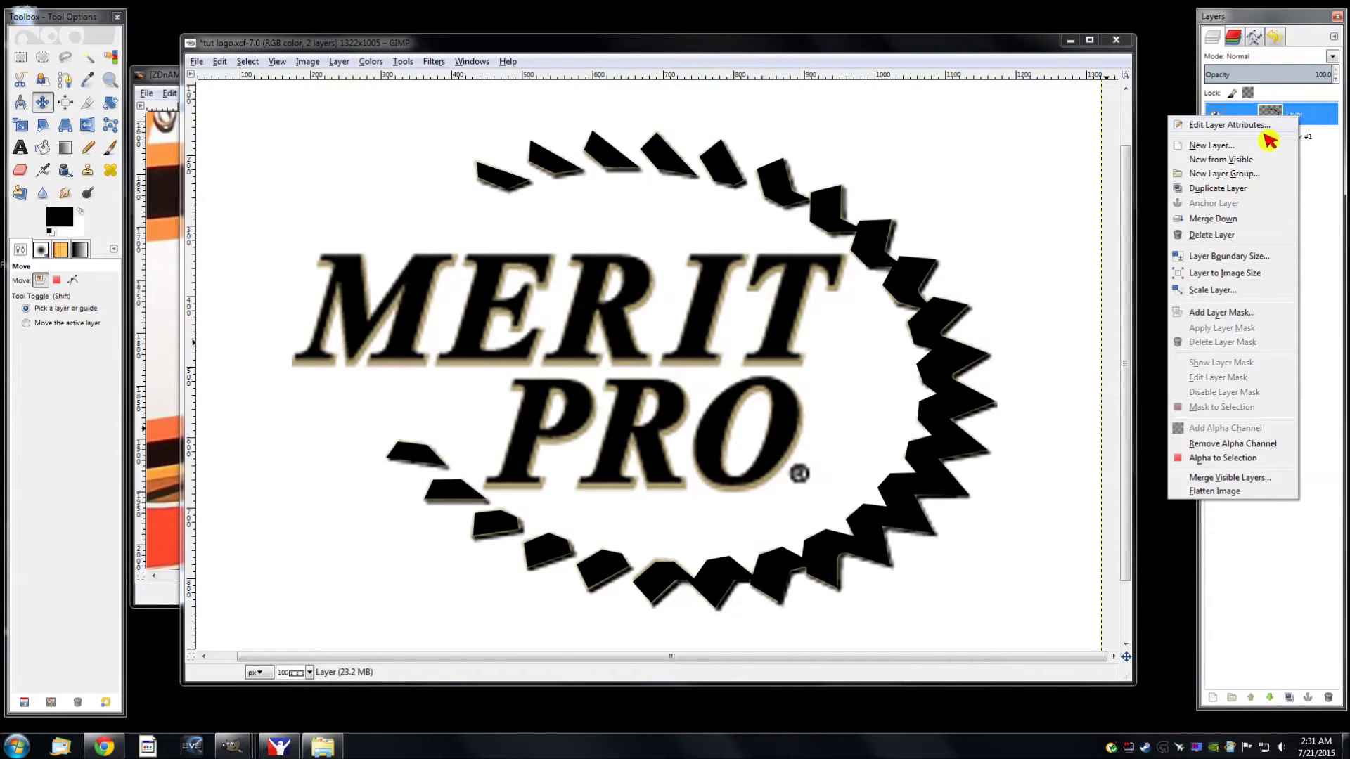
{"action": "left_click", "coordinate": [1212, 145]}
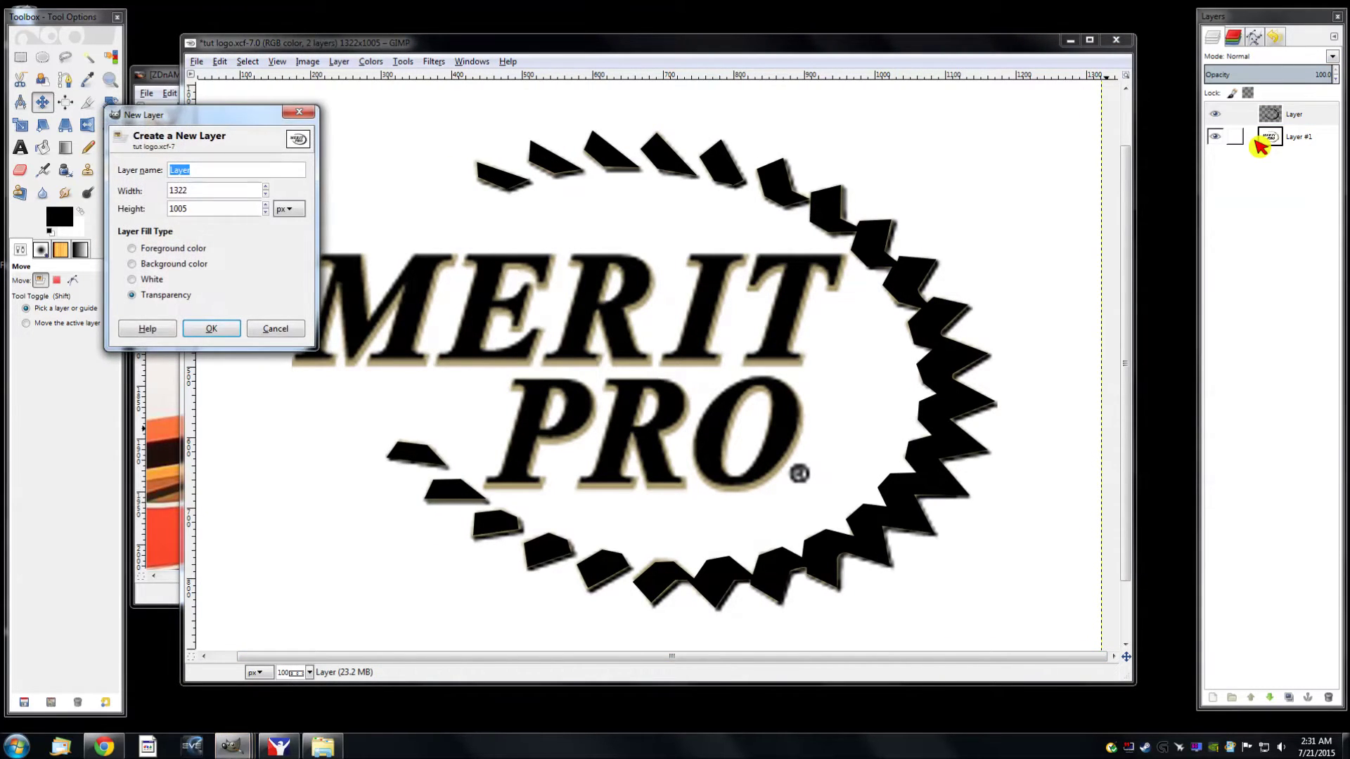
{"action": "key", "text": "Return"}
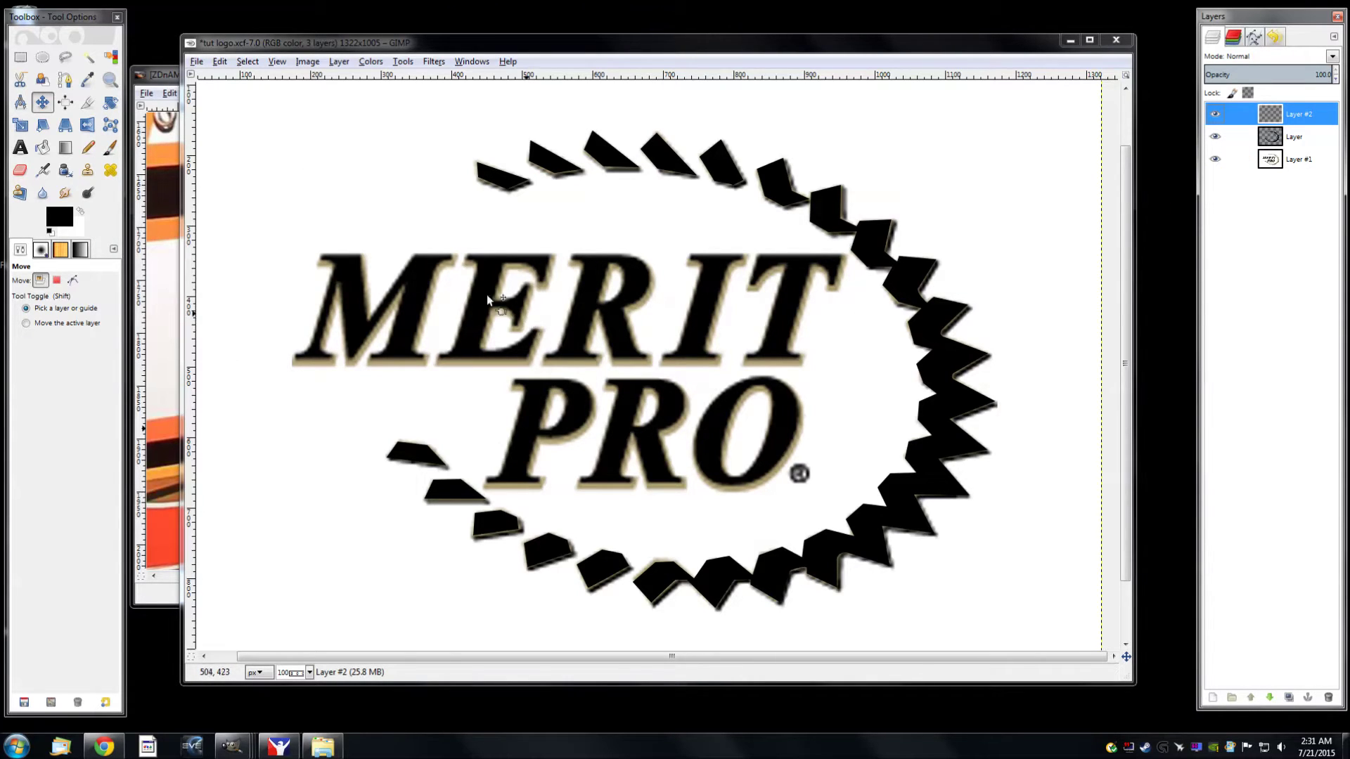
Set the Text tool's hinting to Full and enter MERIT in a text box about 943 × 224 px above the logo wording
{"action": "left_click", "coordinate": [26, 150]}
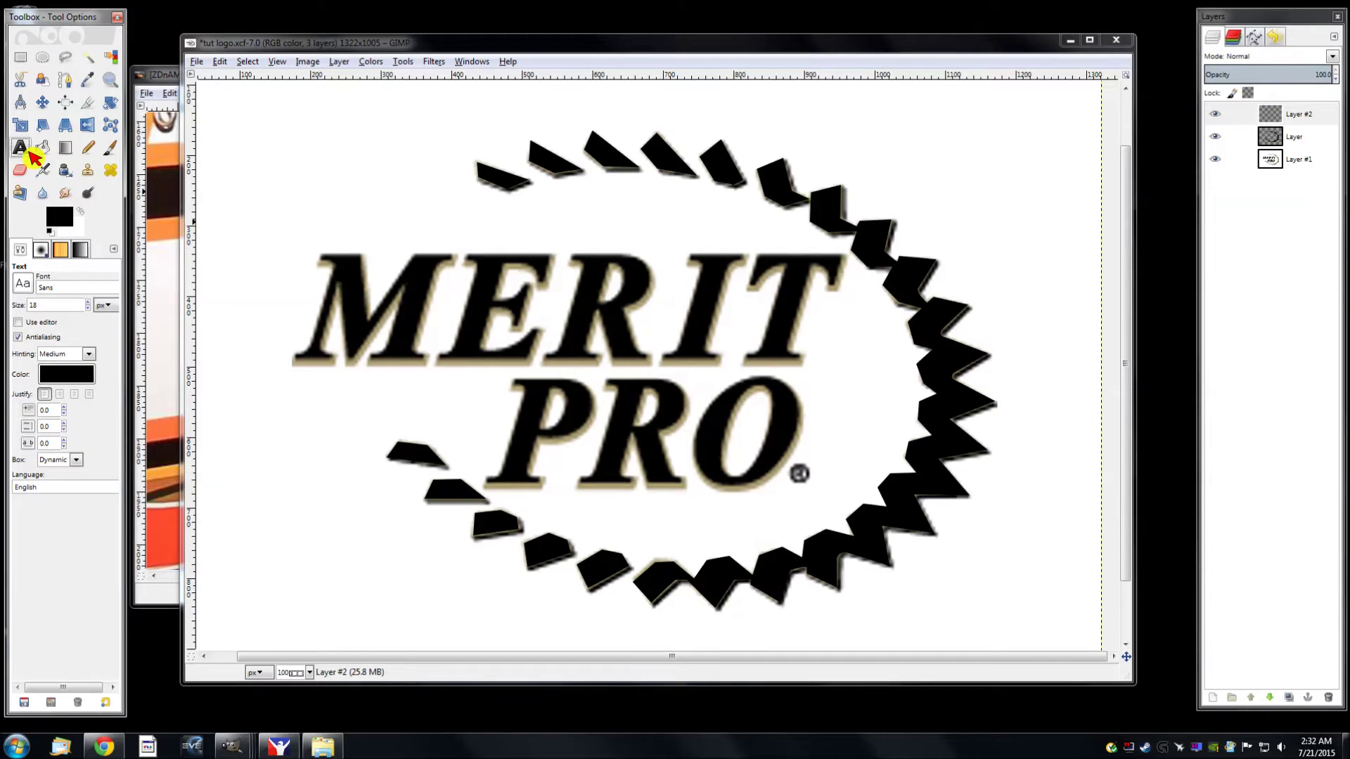
{"action": "left_click", "coordinate": [76, 354]}
{"action": "left_click", "coordinate": [82, 421]}
{"action": "left_click_drag", "start_coordinate": [267, 97], "coordinate": [933, 254]}
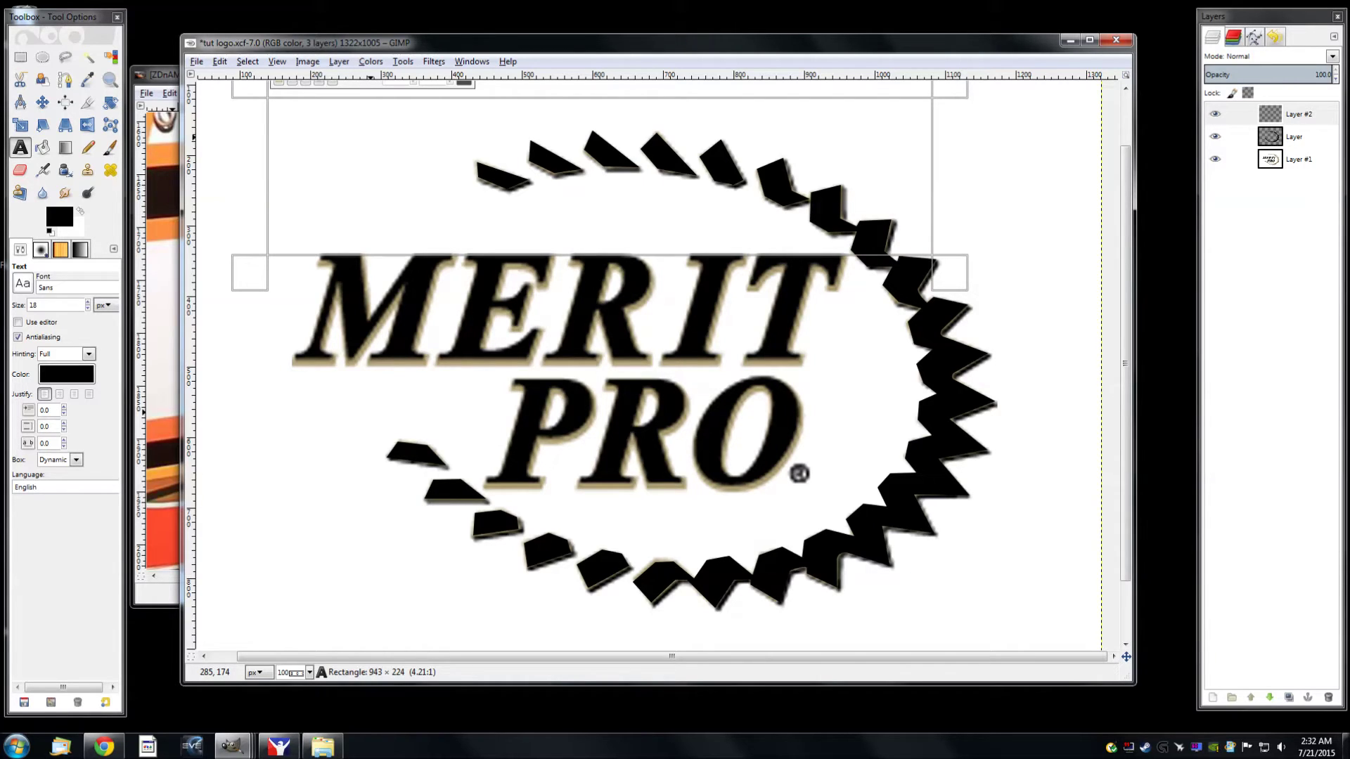
{"action": "type", "text": "MERIT"}
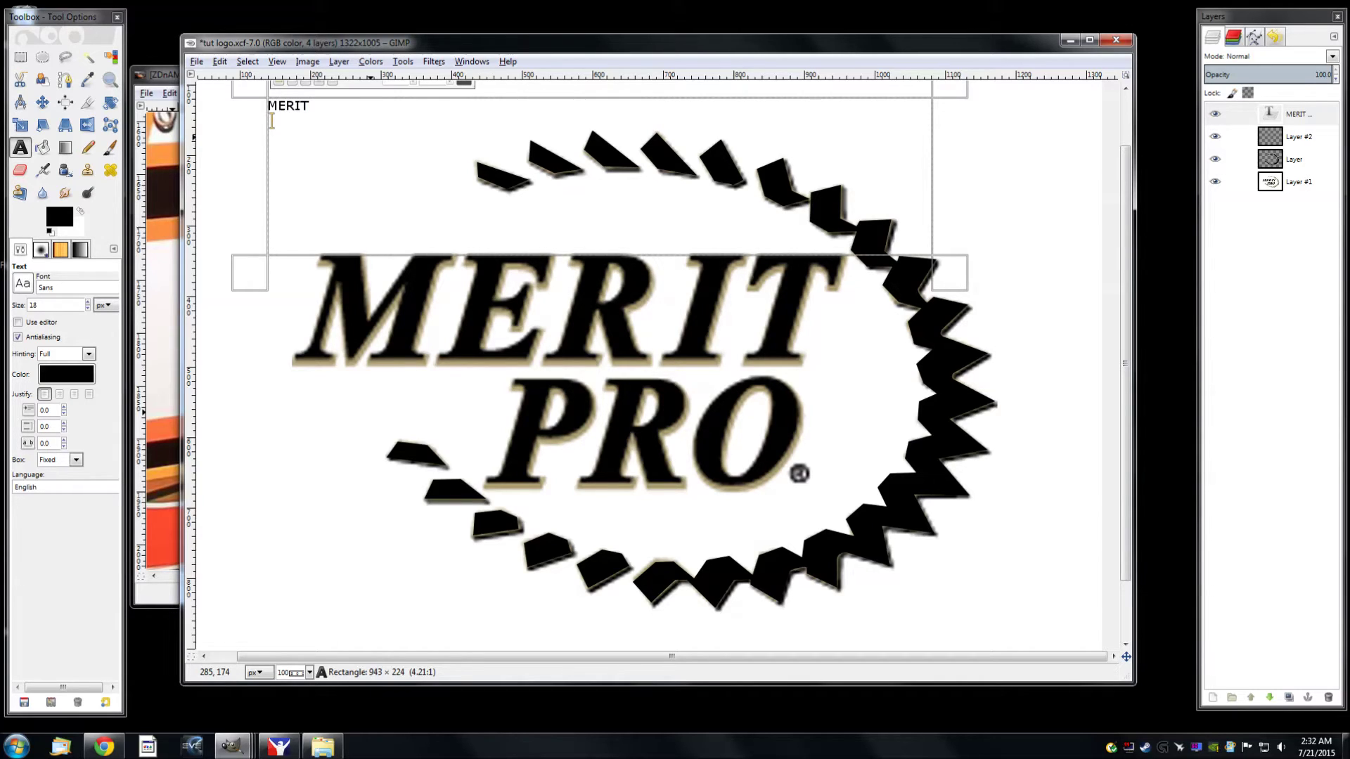
Keep only MERIT in the text box, without a second line, and set the font size to 178 px
{"action": "type", "text": "PRO"}
{"action": "key", "text": "BackSpace"}
{"action": "key", "text": "BackSpace"}
{"action": "left_click", "coordinate": [67, 354]}
{"action": "left_click", "coordinate": [68, 420]}
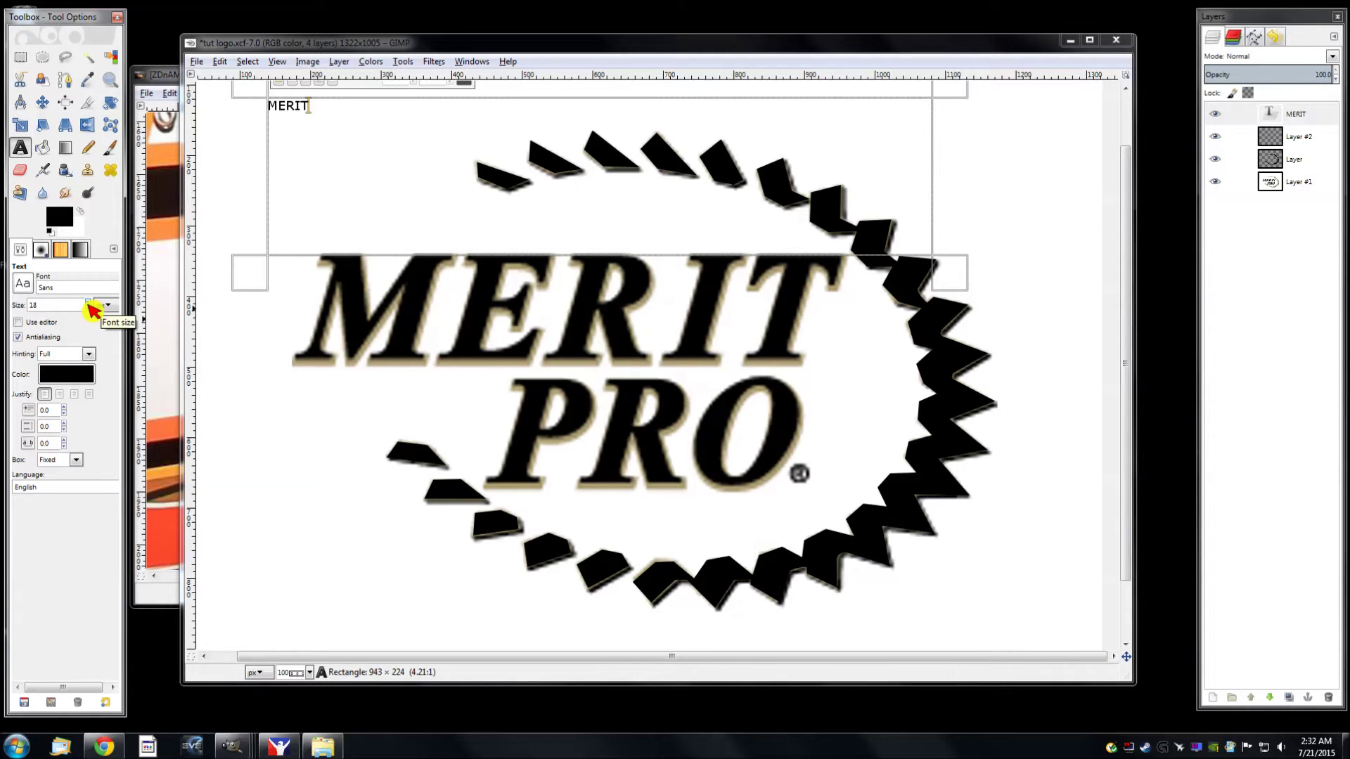
{"action": "left_click_drag", "start_coordinate": [91, 307], "coordinate": [92, 308]}
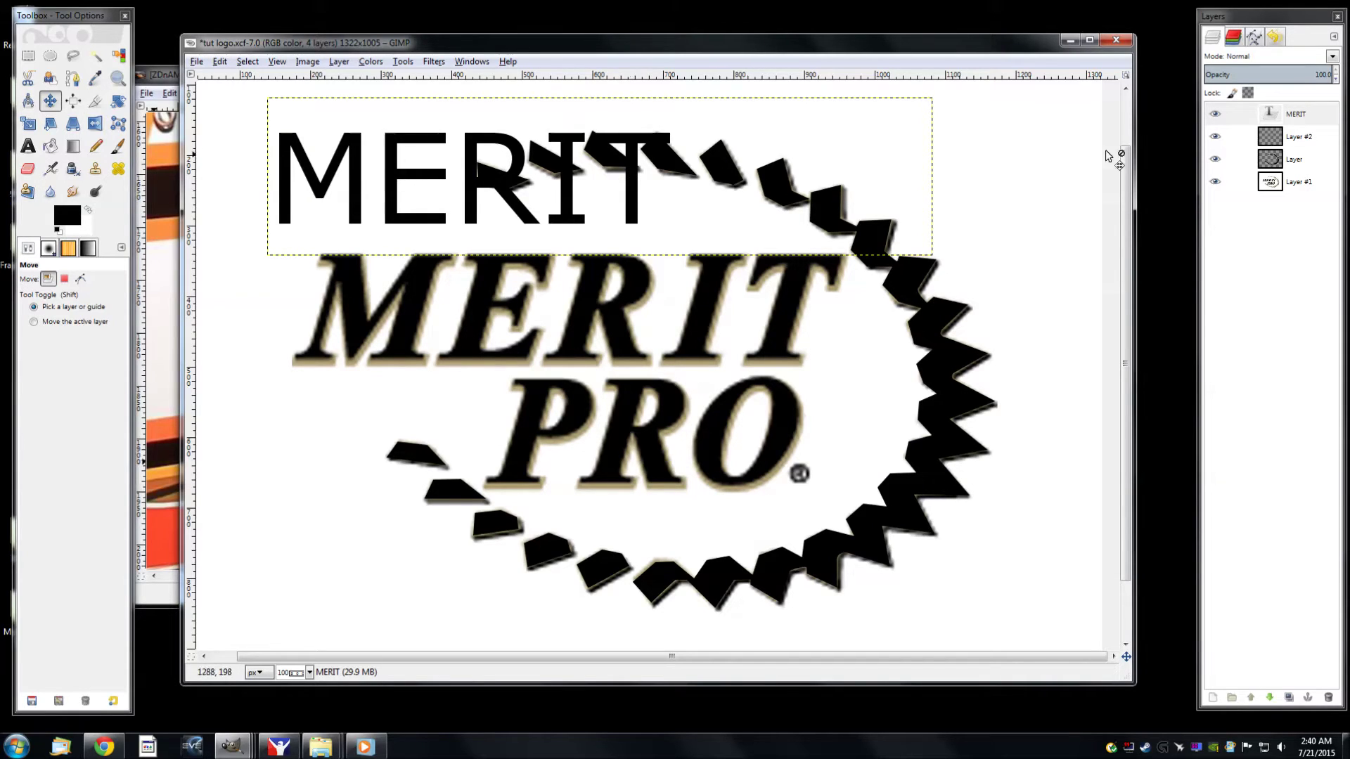
Reopen the MERIT text layer for editing and change its font to Serif Bold Italic to match the original lettering
{"action": "left_click", "coordinate": [1281, 114]}
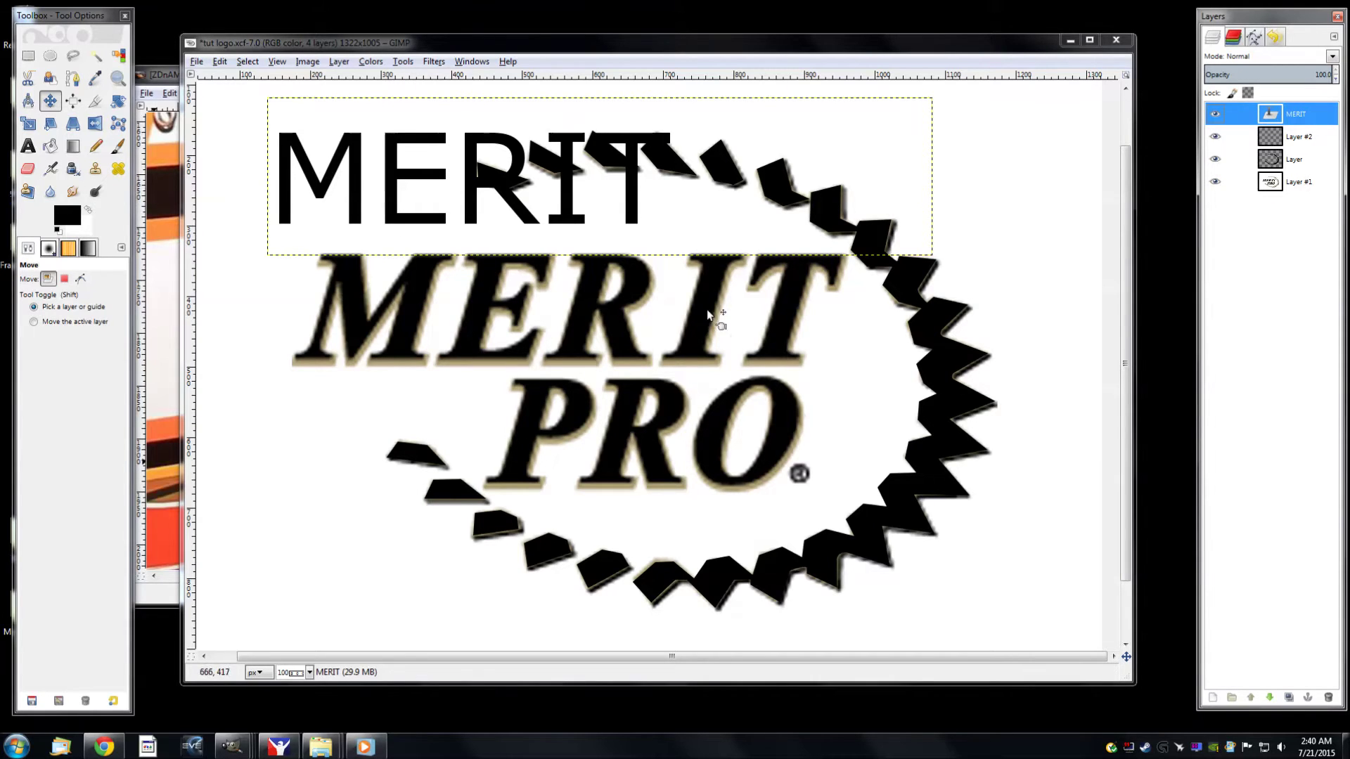
{"action": "left_click", "coordinate": [37, 148]}
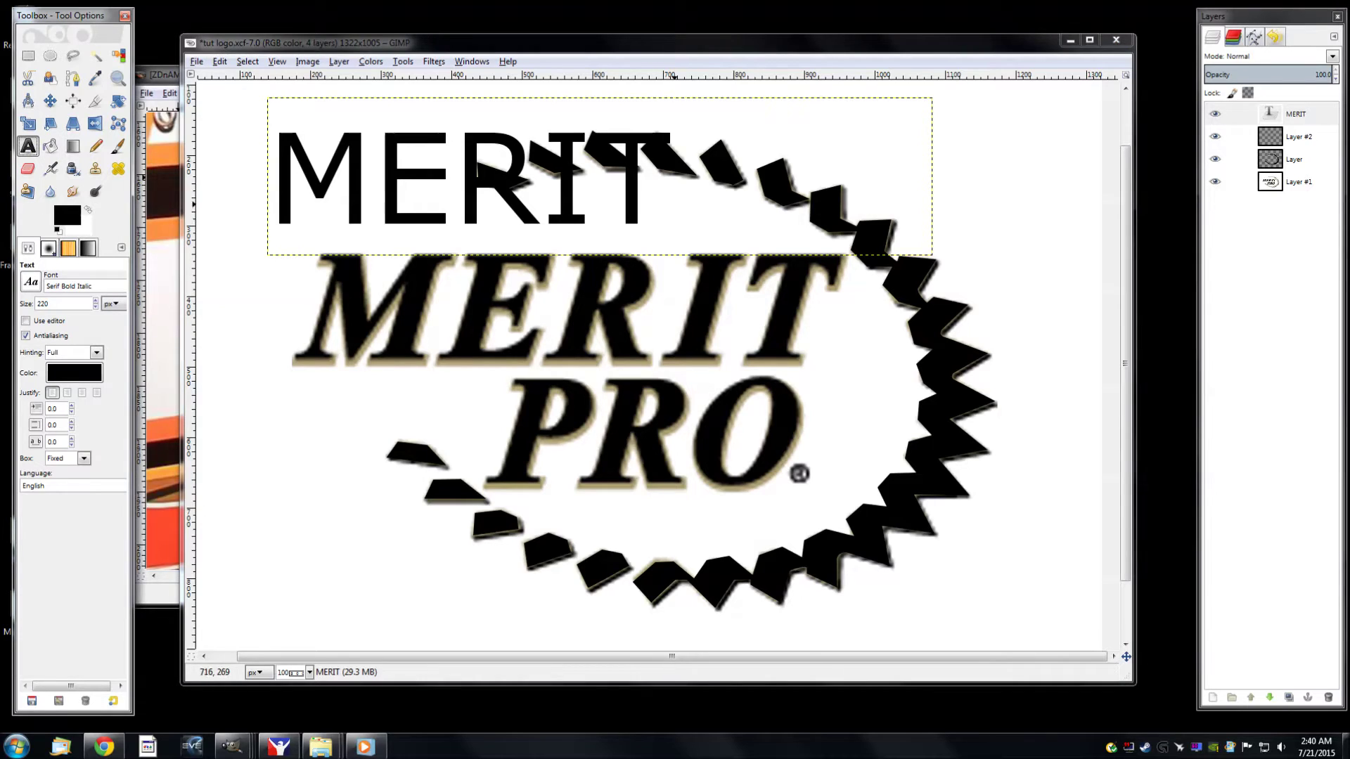
{"action": "left_click", "coordinate": [681, 211]}
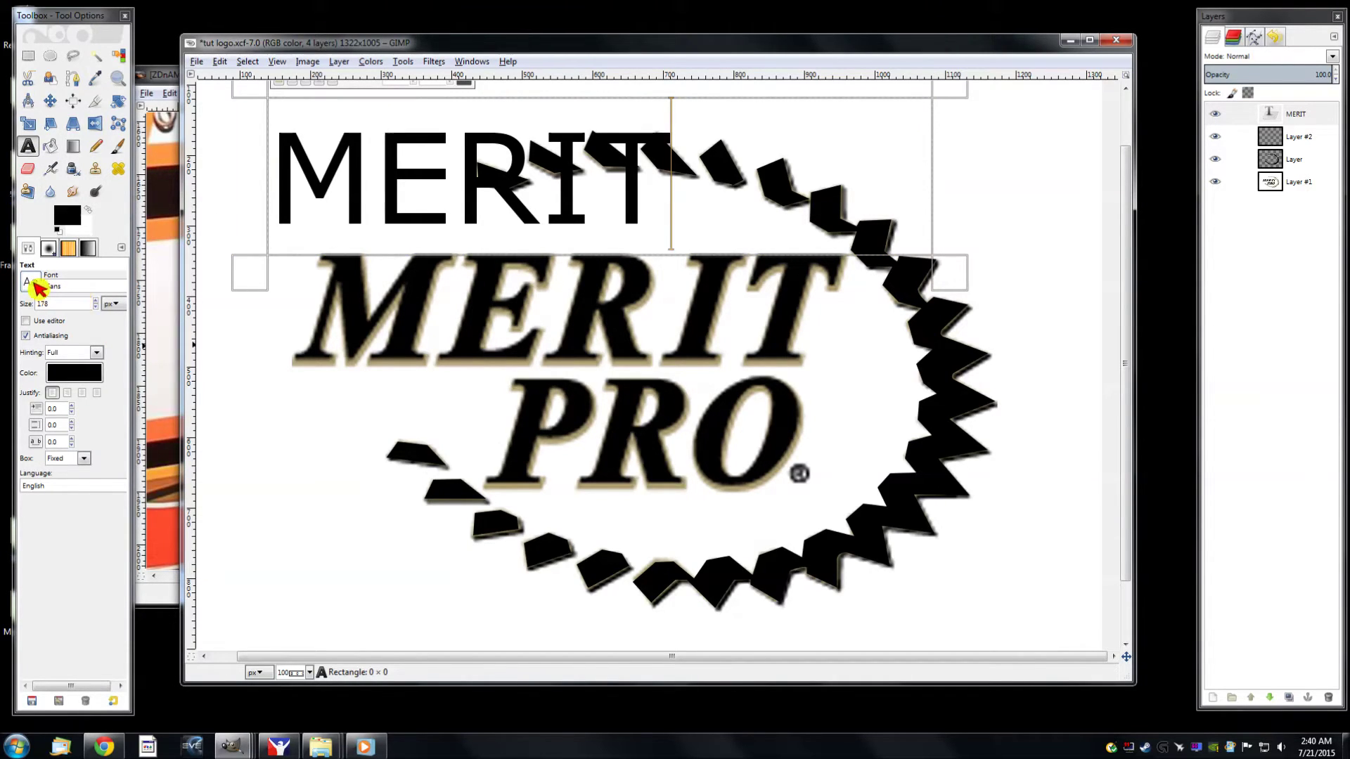
{"action": "scroll", "coordinate": [37, 286], "scroll_direction": "down", "scroll_amount": 5}
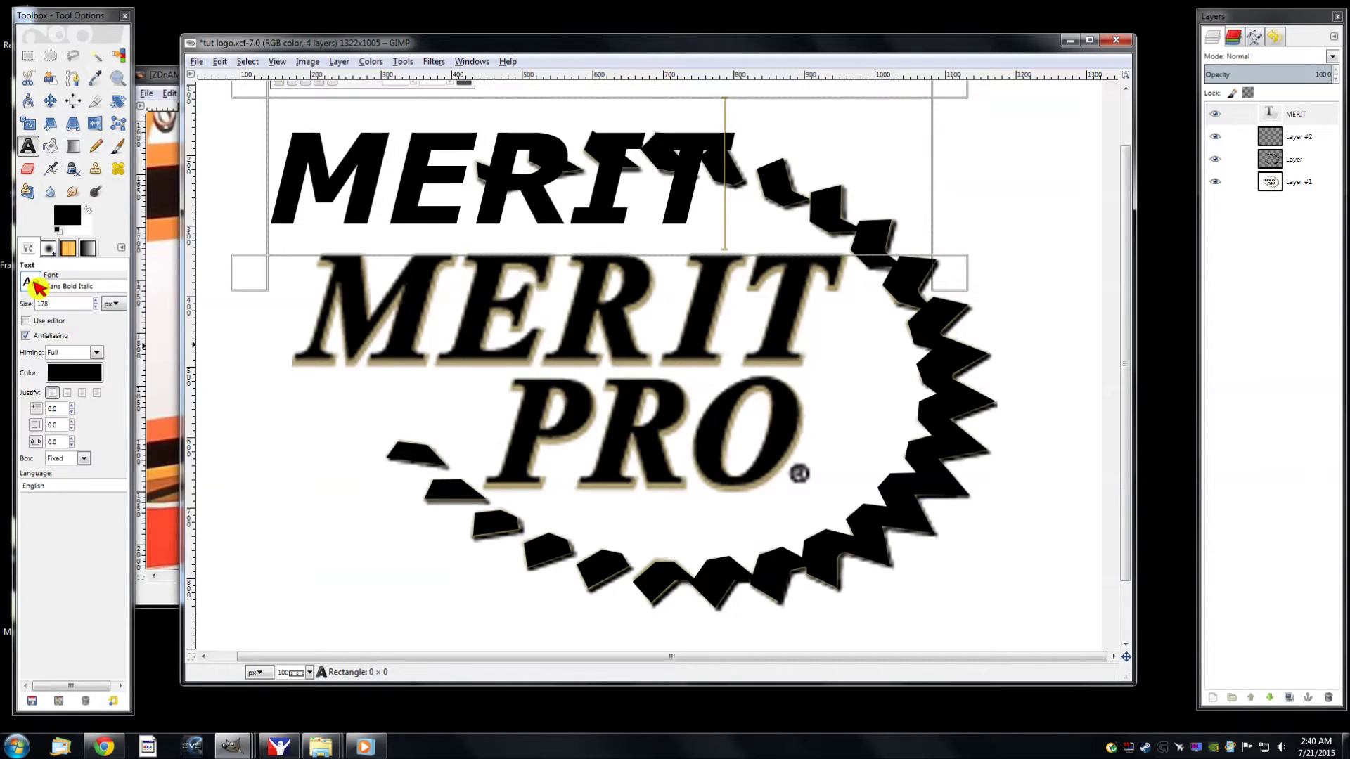
{"action": "scroll", "coordinate": [37, 286], "scroll_direction": "down", "scroll_amount": 4}
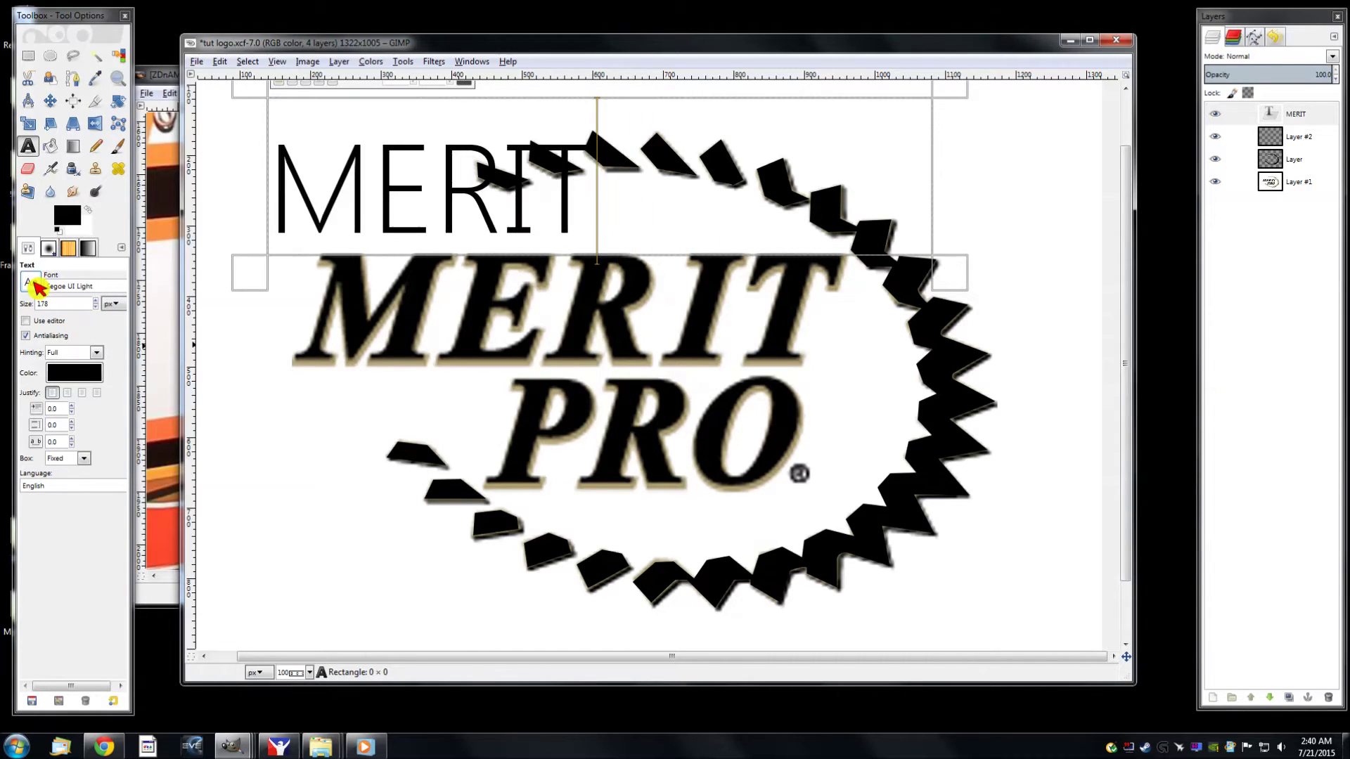
{"action": "scroll", "coordinate": [36, 286], "scroll_direction": "down", "scroll_amount": 1}
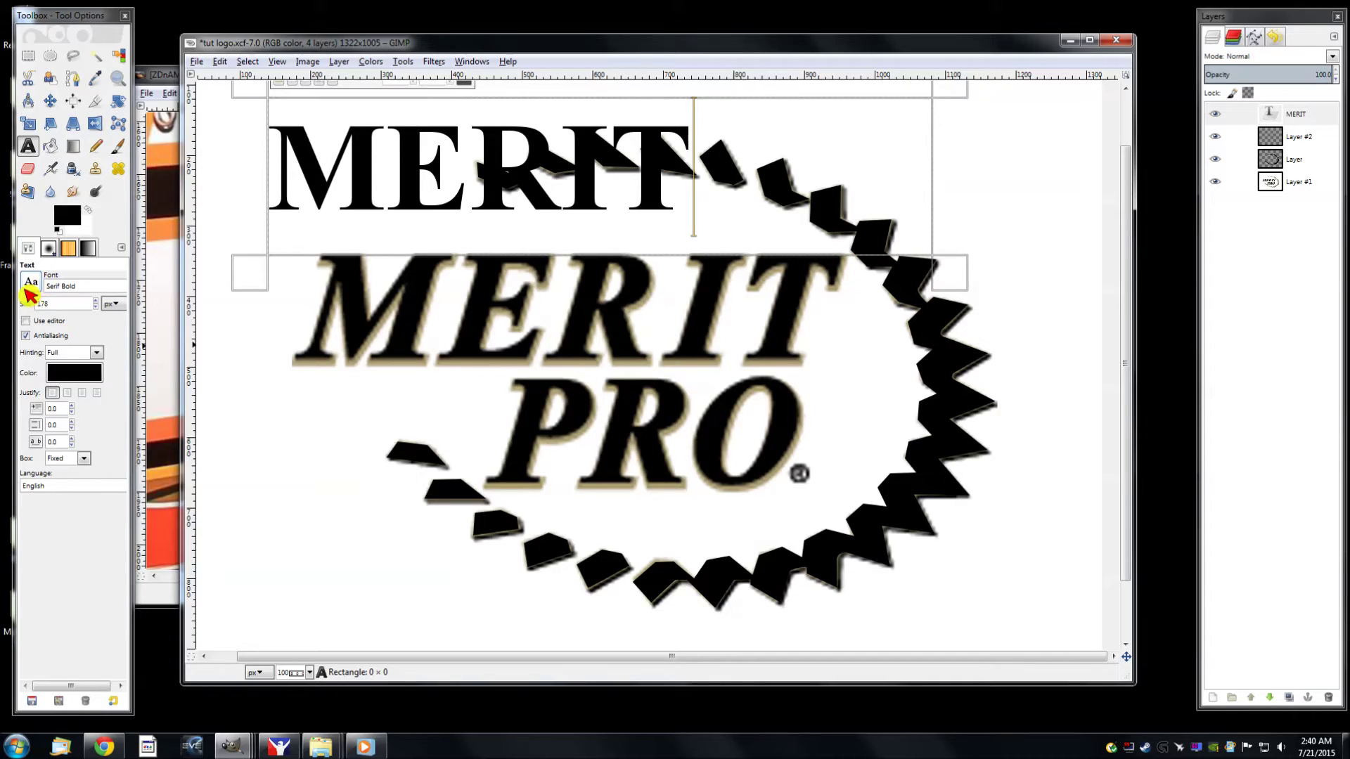
{"action": "scroll", "coordinate": [35, 290], "scroll_direction": "down", "scroll_amount": 1}
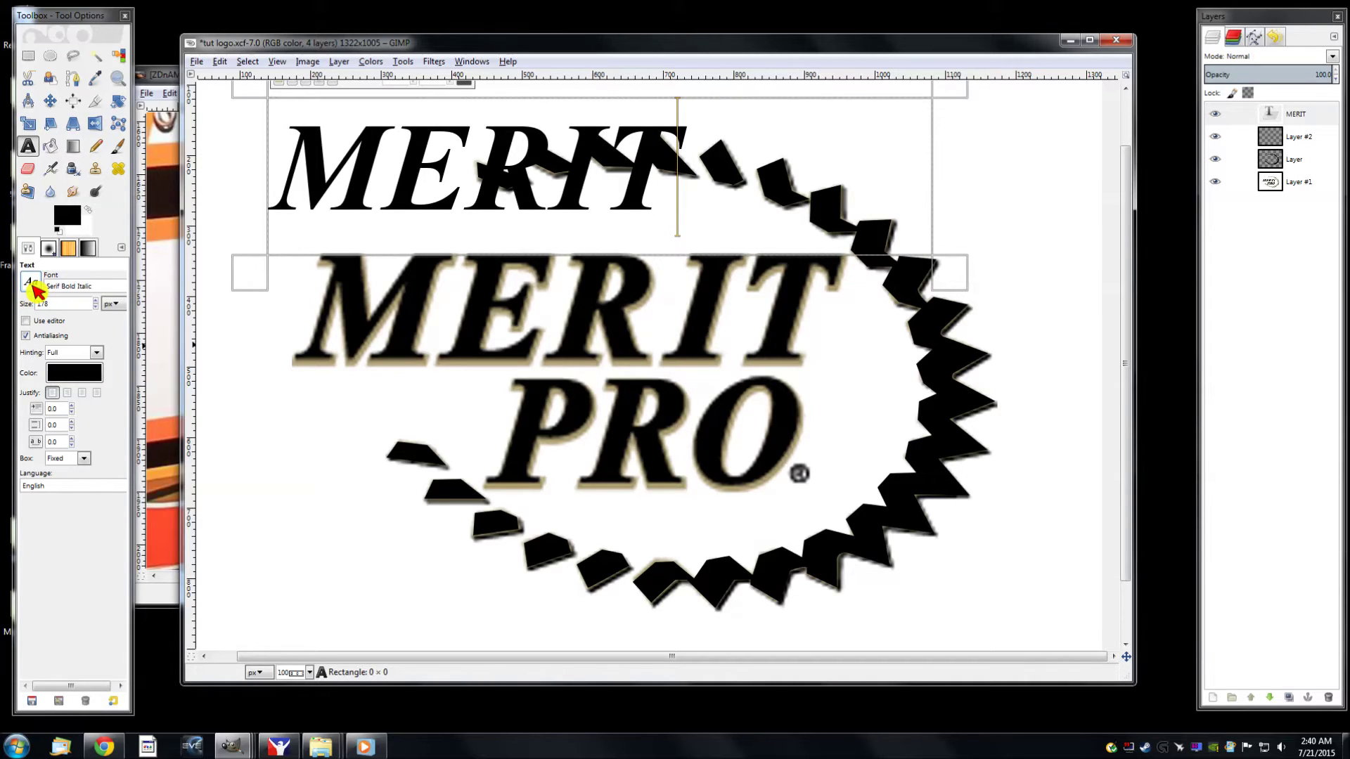
Compare the fonts Serif Italic and Shonar Bangla Bold on the MERIT text, ending back on Serif Bold Italic
{"action": "scroll", "coordinate": [35, 290], "scroll_direction": "down", "scroll_amount": 1}
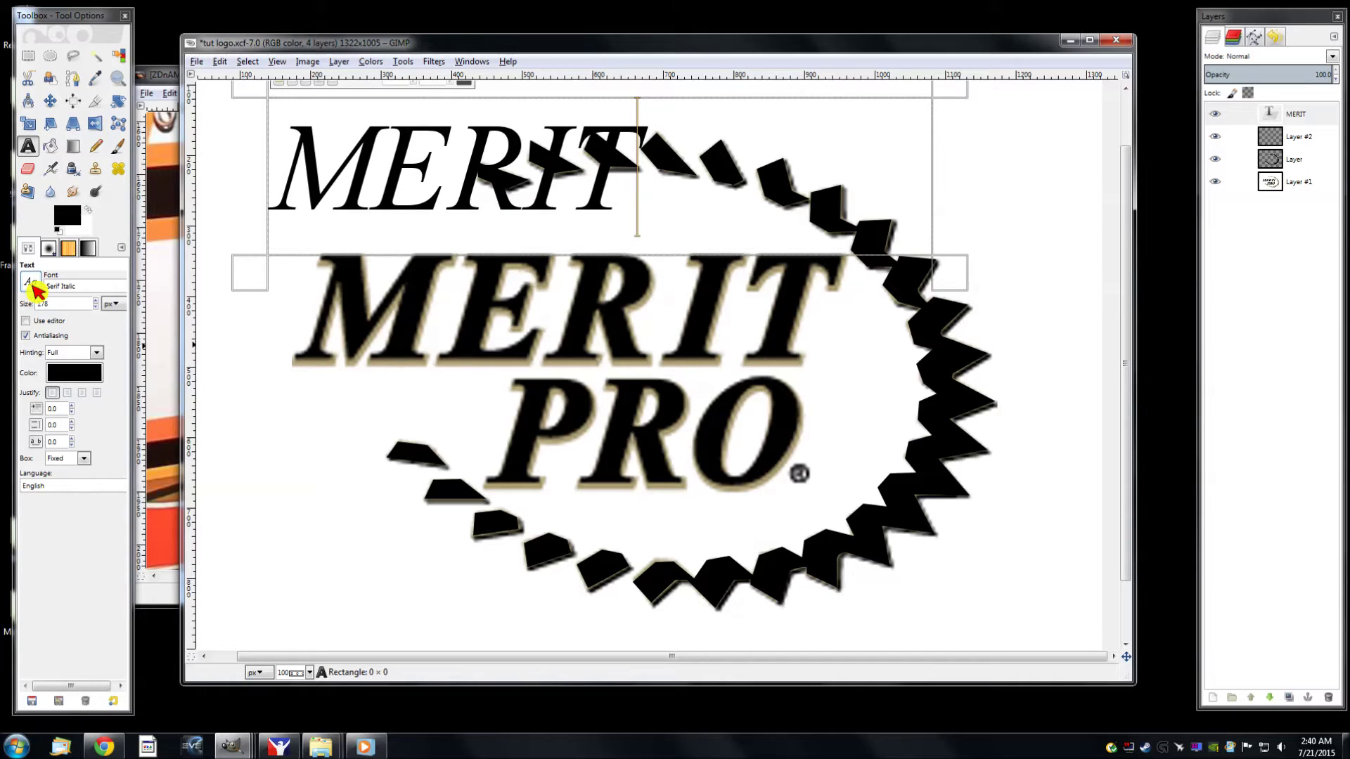
{"action": "scroll", "coordinate": [35, 290], "scroll_direction": "down", "scroll_amount": 1}
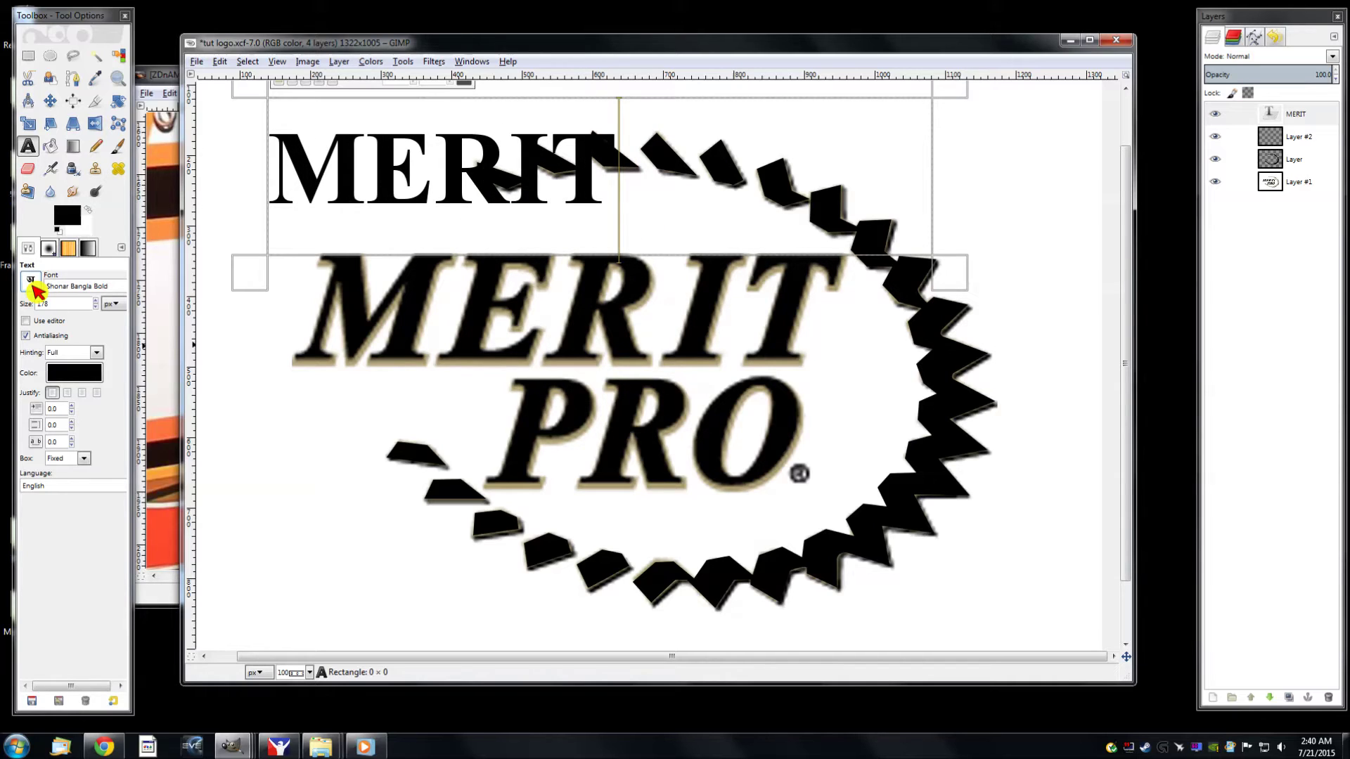
{"action": "scroll", "coordinate": [35, 290], "scroll_direction": "up", "scroll_amount": 1}
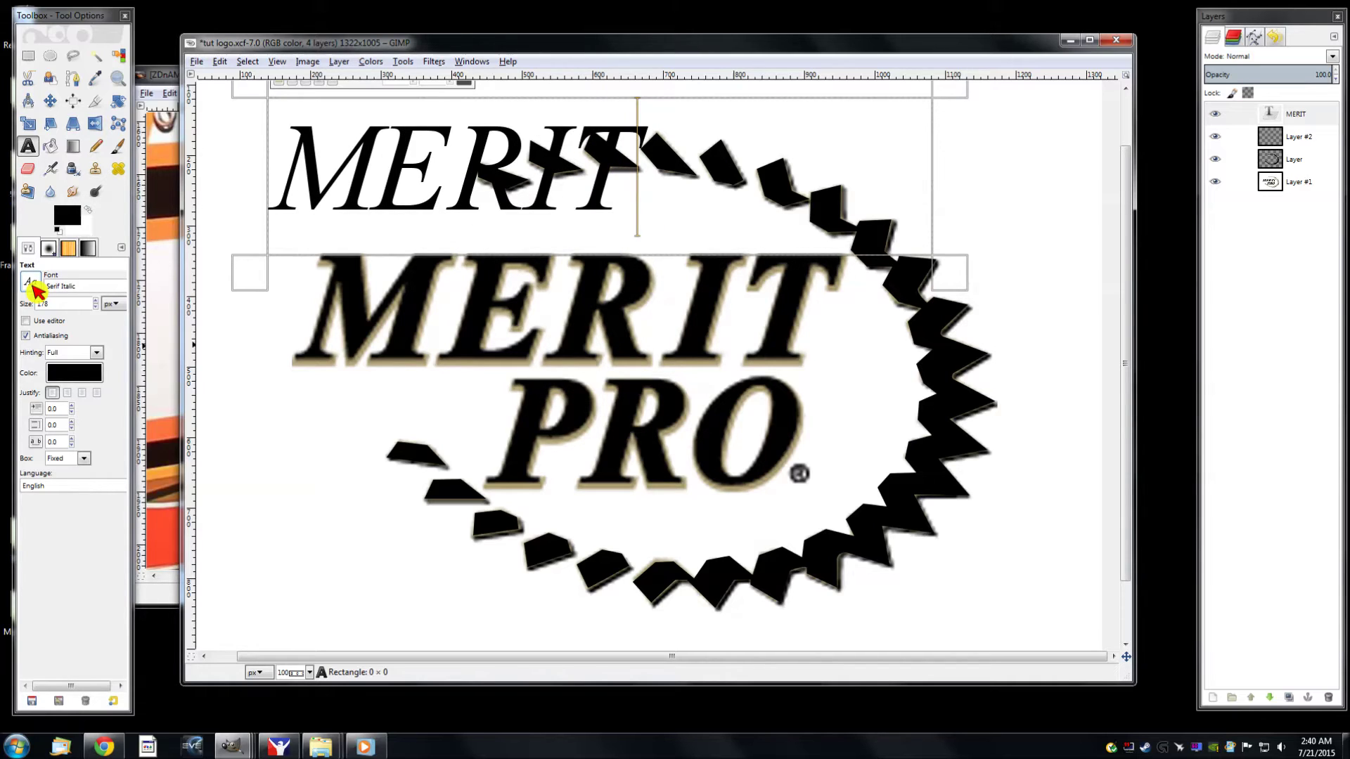
{"action": "scroll", "coordinate": [35, 290], "scroll_direction": "up", "scroll_amount": 1}
{"action": "scroll", "coordinate": [35, 290], "scroll_direction": "down", "scroll_amount": 1}
{"action": "scroll", "coordinate": [35, 290], "scroll_direction": "up", "scroll_amount": 1}
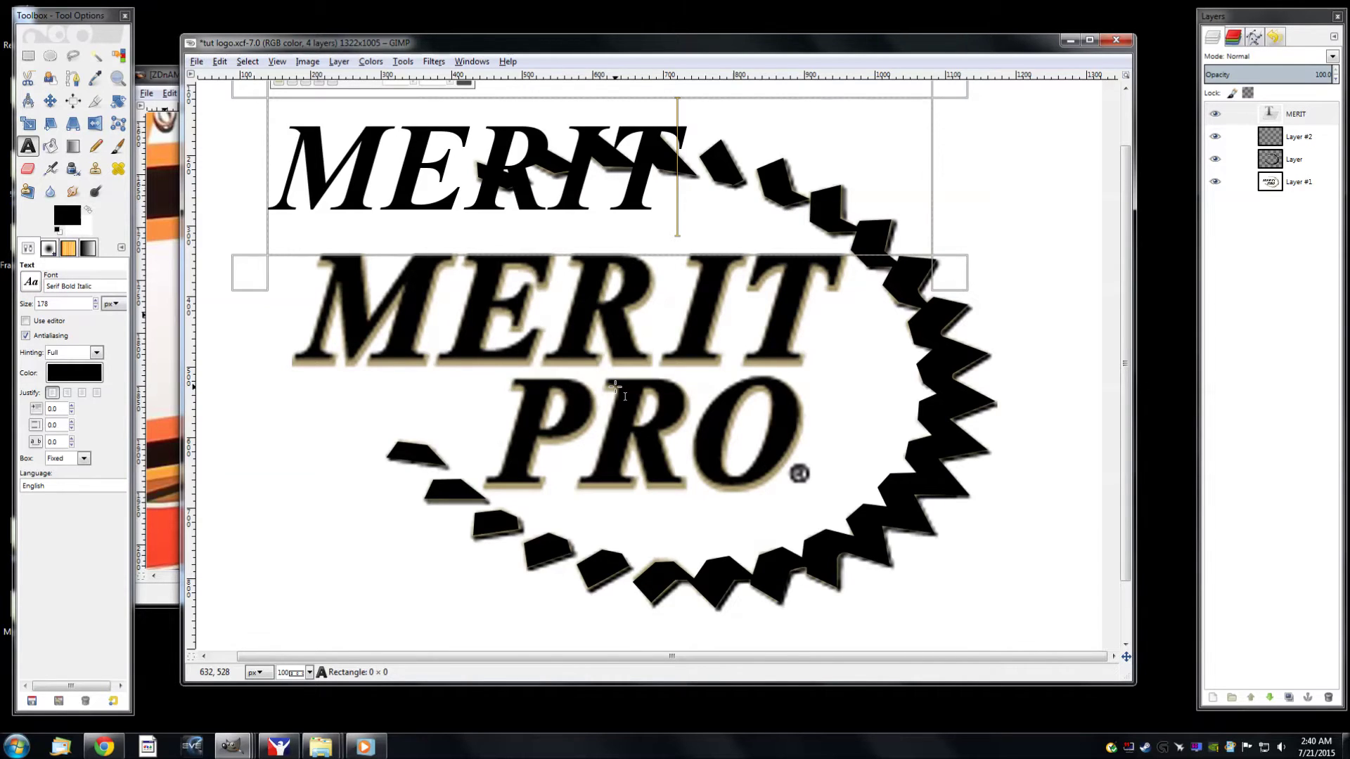
Duplicate the MERIT text layer and hide the original text layer
{"action": "scroll", "coordinate": [615, 387], "scroll_direction": "down", "scroll_amount": 2}
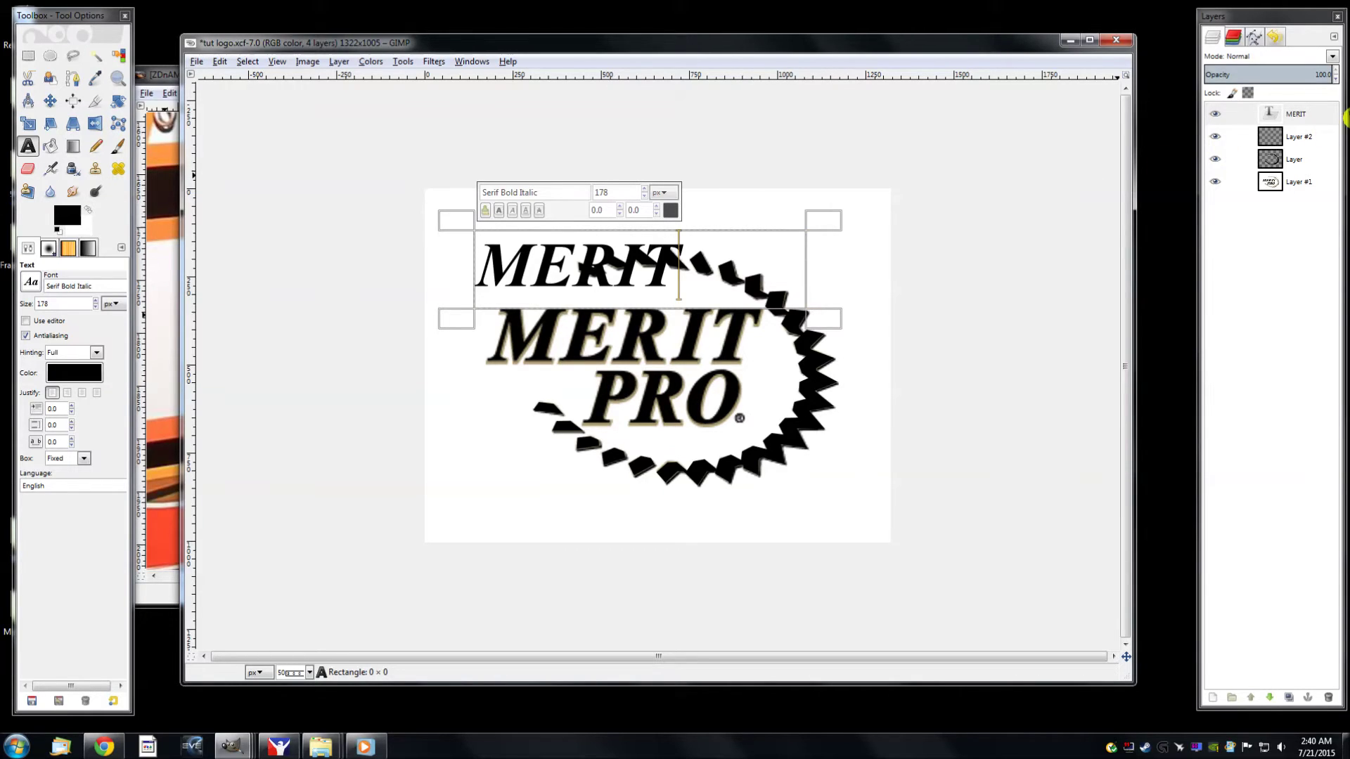
{"action": "right_click", "coordinate": [1299, 121]}
{"action": "left_click", "coordinate": [1241, 207]}
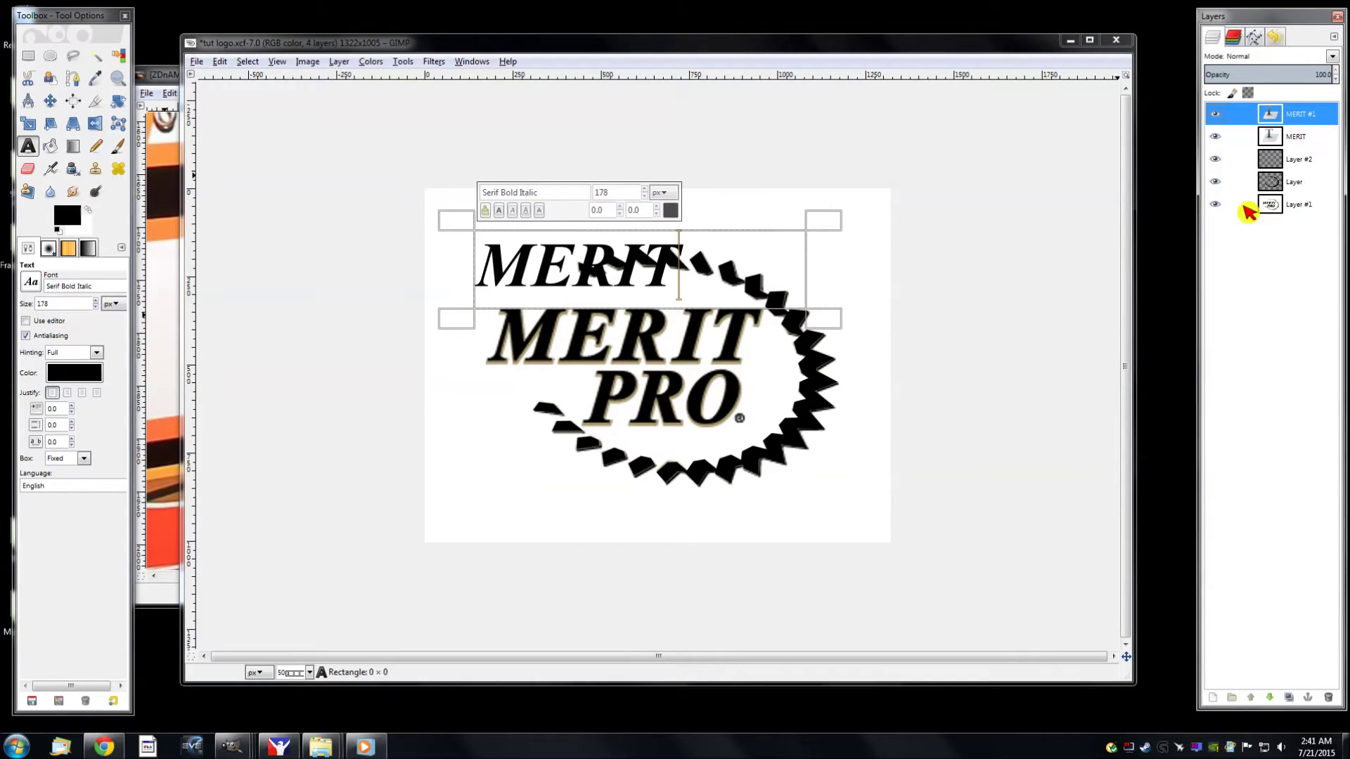
{"action": "left_click", "coordinate": [1216, 136]}
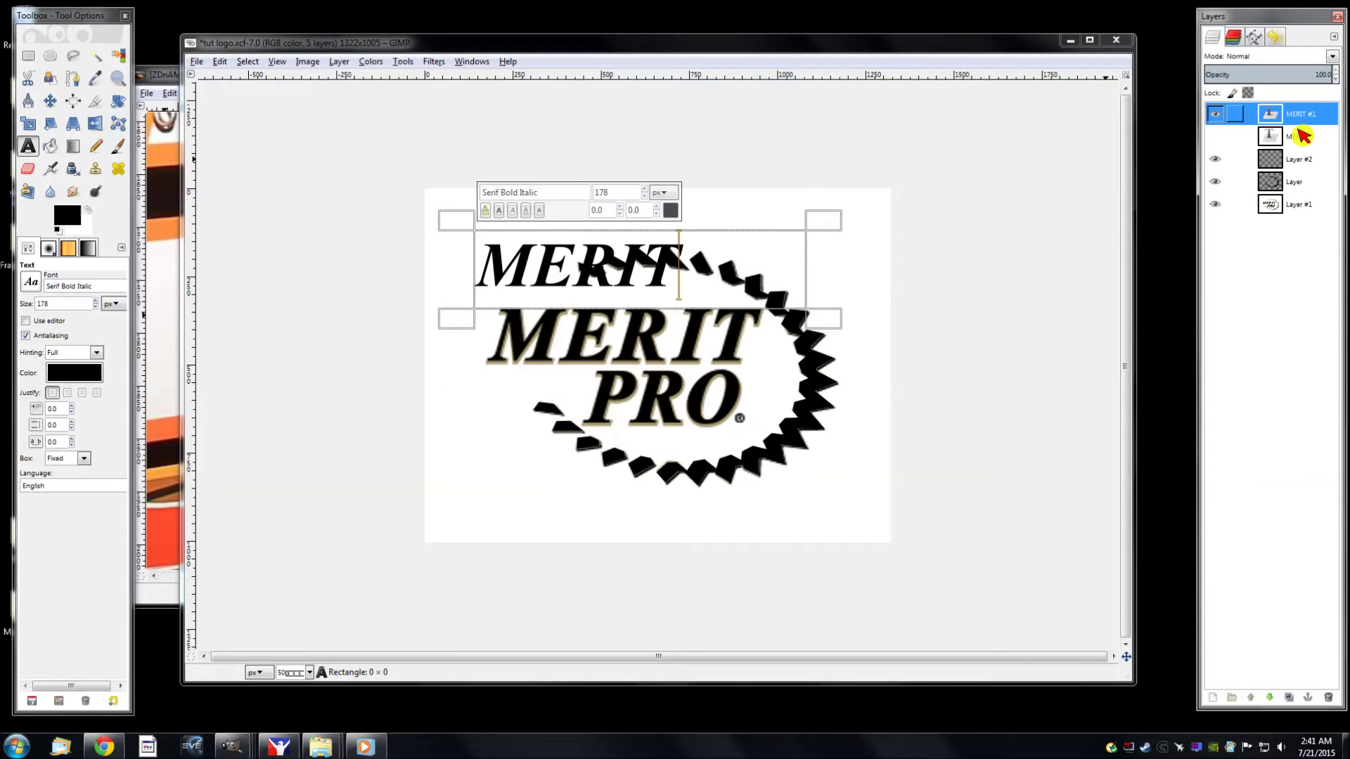
Fit the duplicate's text box, about 973 × 224 px, over the logo's MERIT word and set its font size to 224 px
{"action": "left_click_drag", "start_coordinate": [823, 329], "coordinate": [844, 391]}
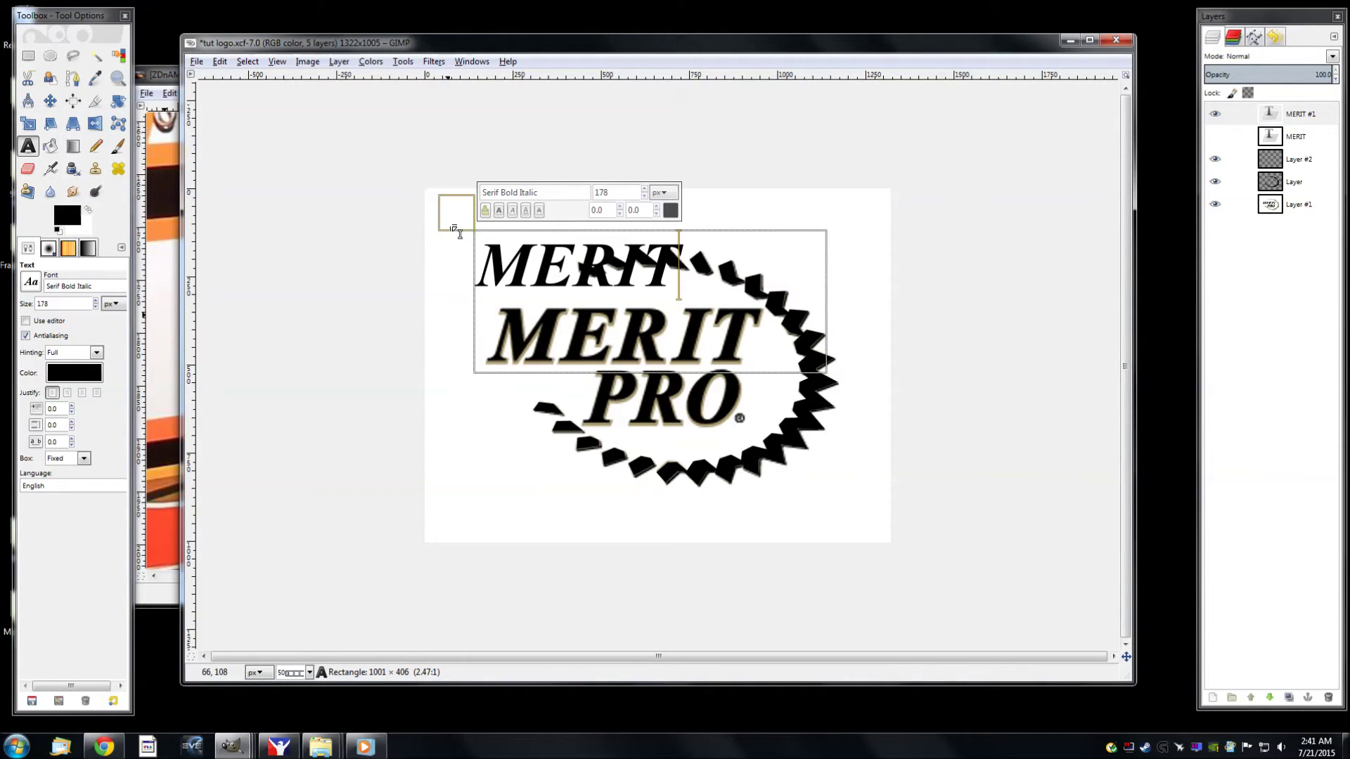
{"action": "left_click_drag", "start_coordinate": [455, 232], "coordinate": [475, 291]}
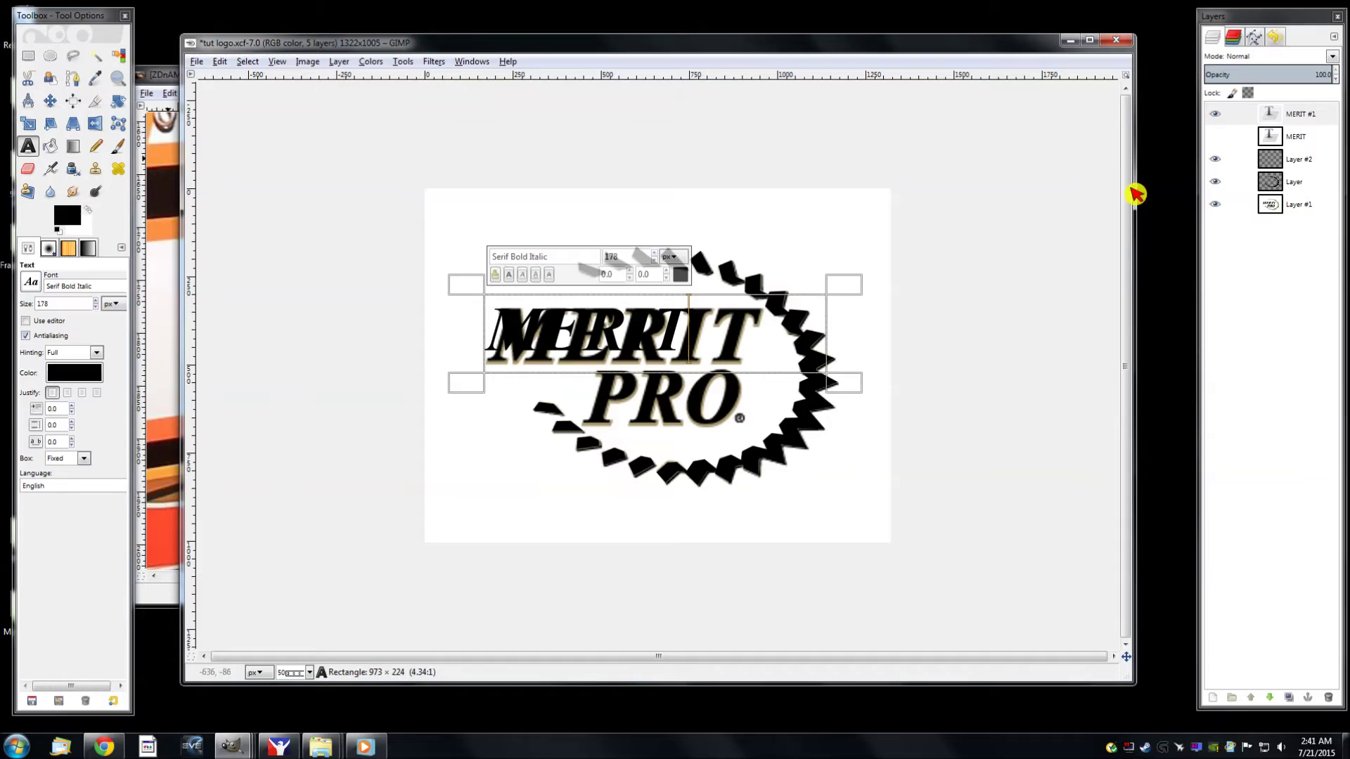
{"action": "left_click", "coordinate": [1306, 117]}
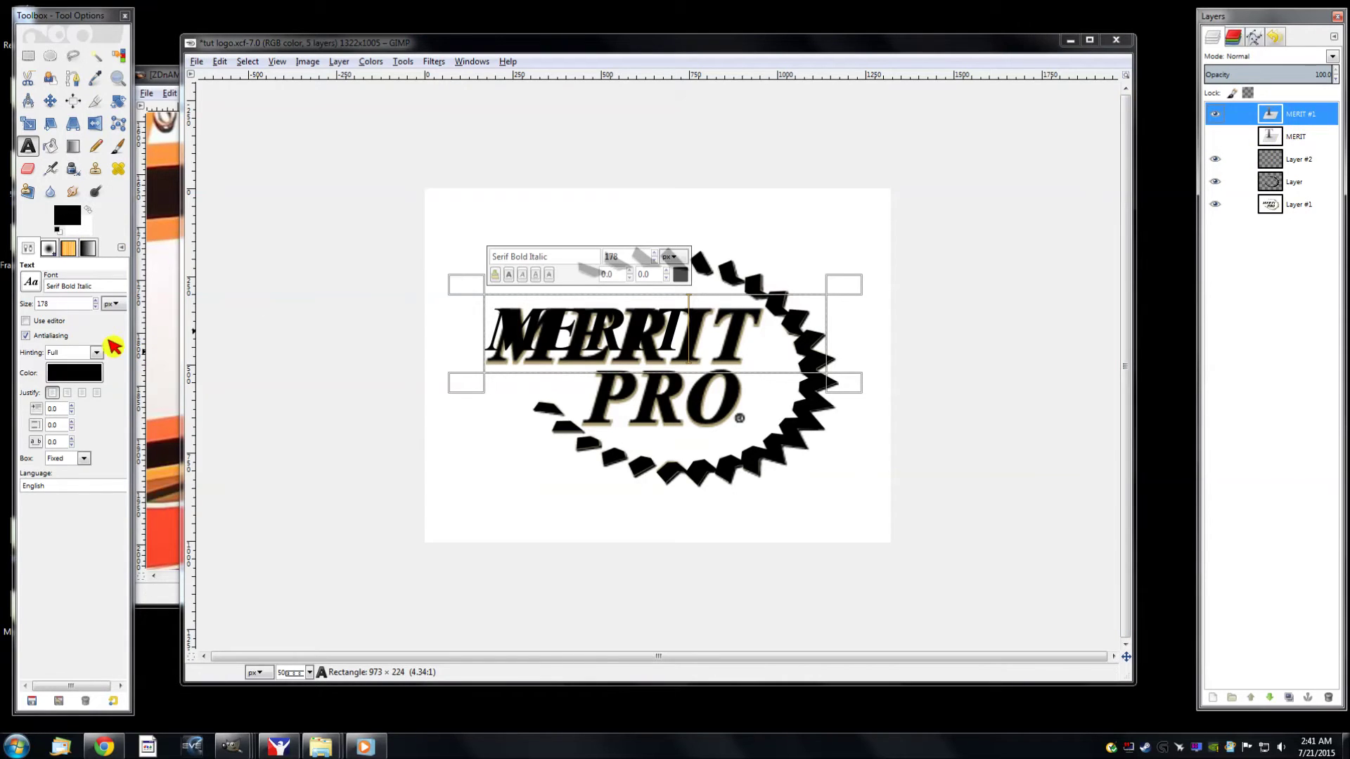
{"action": "left_click", "coordinate": [96, 300]}
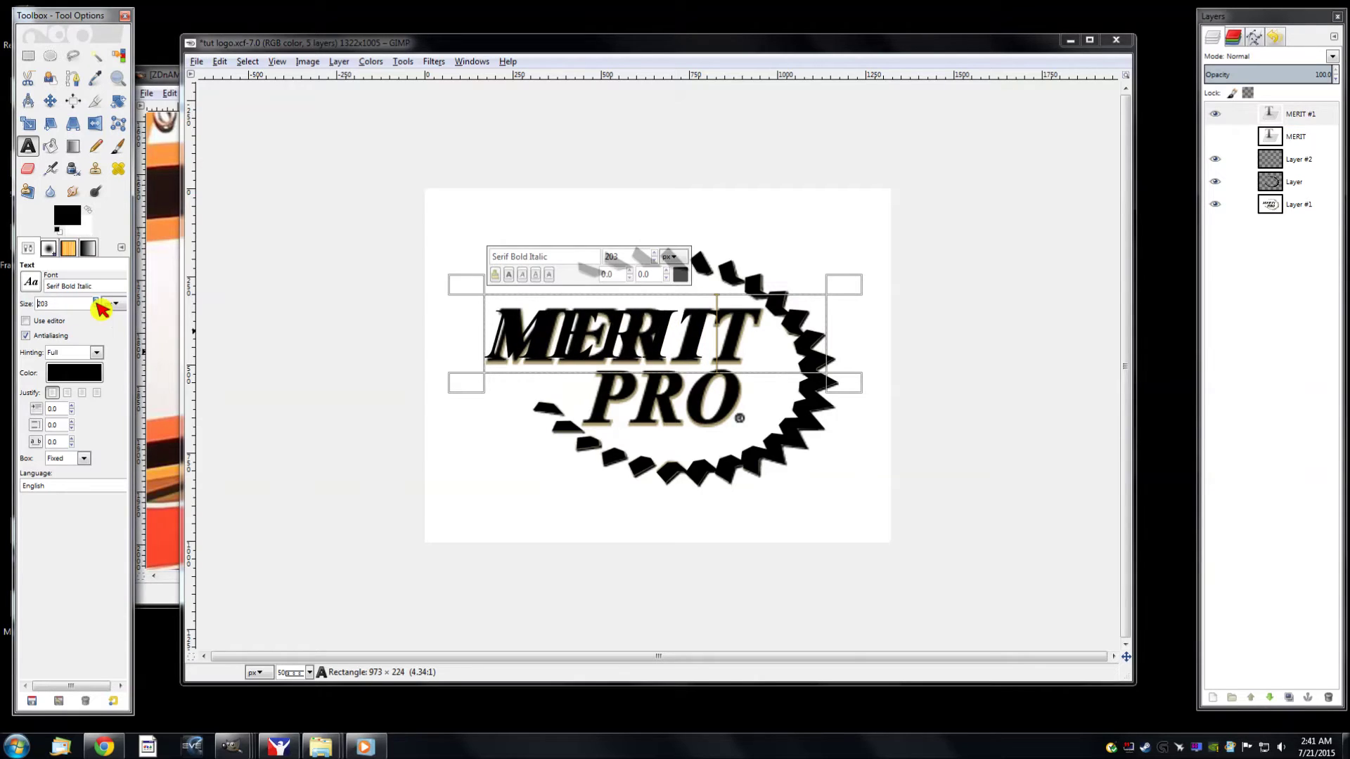
{"action": "left_click", "coordinate": [97, 300]}
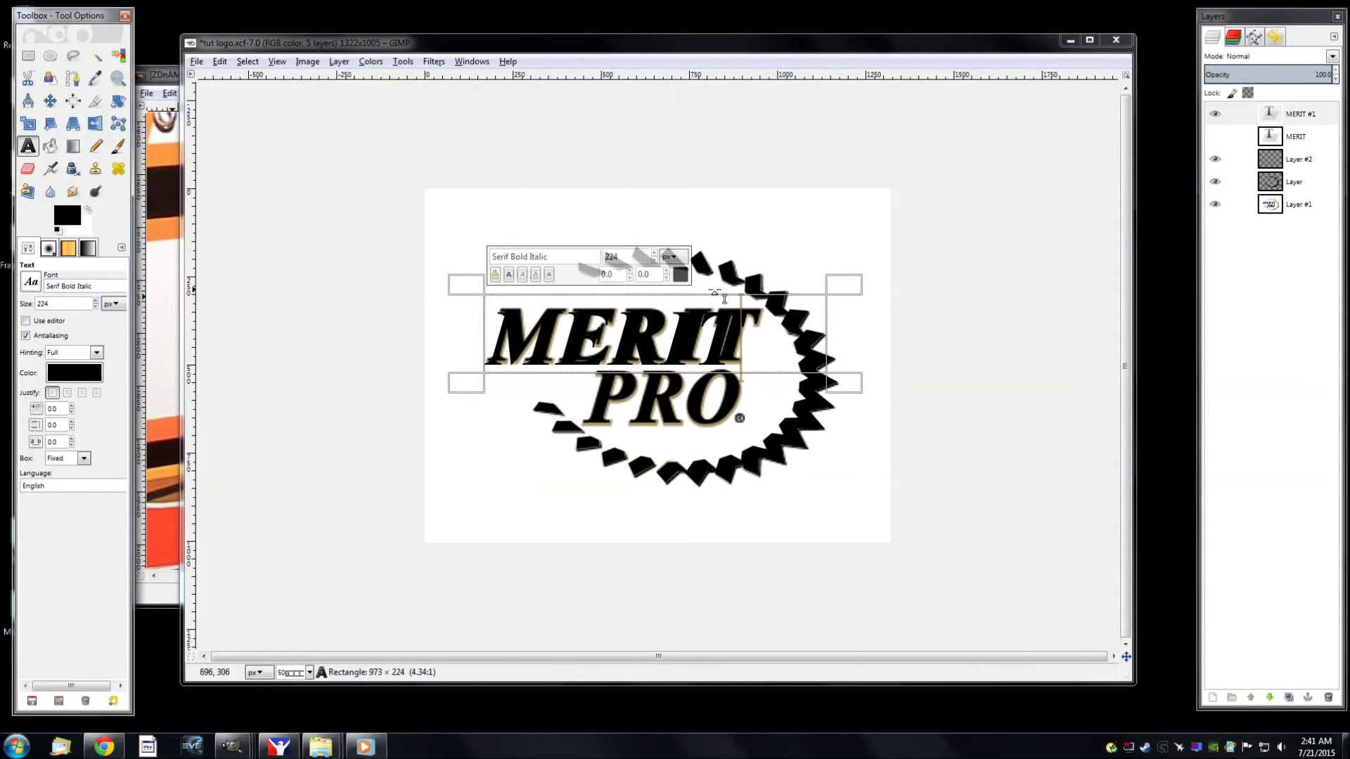
Raise the text box's top edge to a box height of about 234 px, aligning the letters with the original MERIT
{"action": "left_click_drag", "start_coordinate": [734, 287], "coordinate": [734, 285]}
{"action": "scroll", "coordinate": [734, 288], "scroll_direction": "up", "scroll_amount": 3}
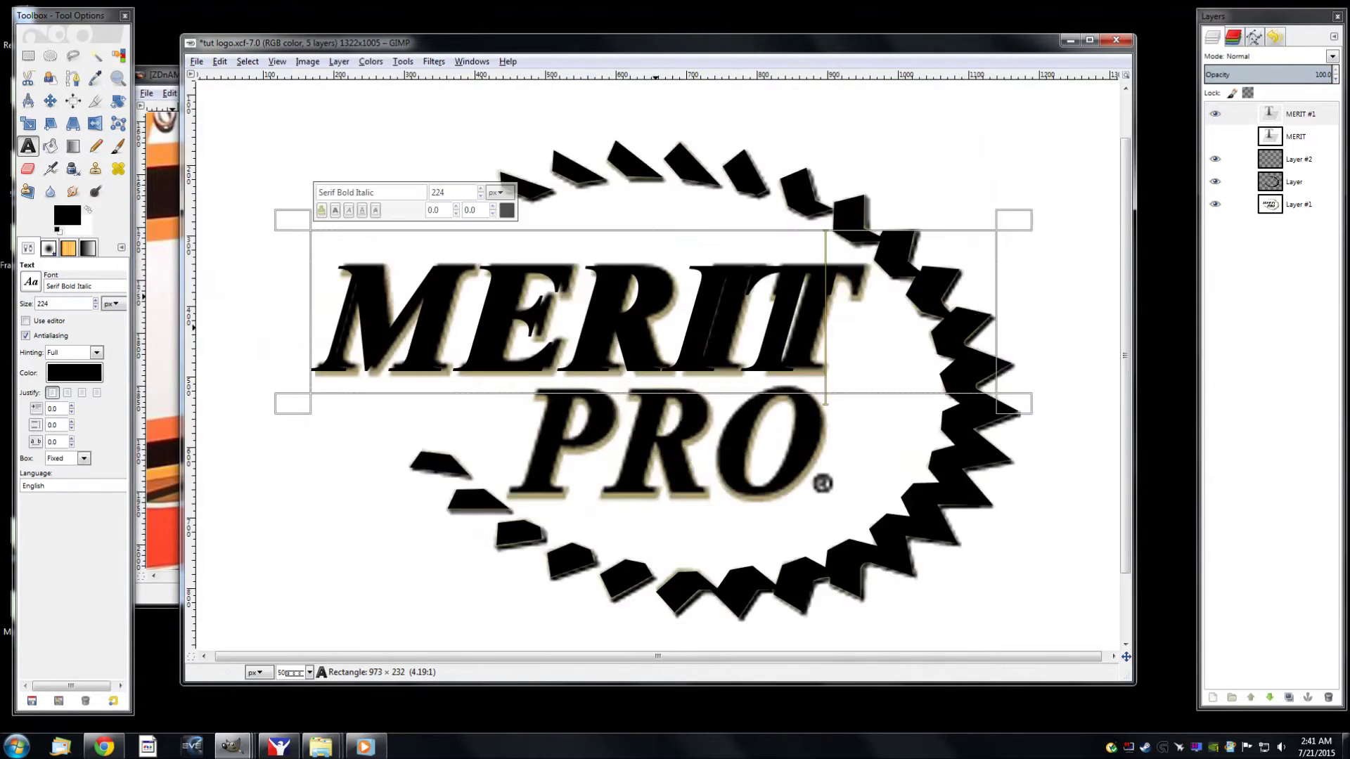
{"action": "mouse_move", "coordinate": [716, 180]}
{"action": "left_mouse_down"}
{"action": "mouse_move", "coordinate": [709, 152]}
{"action": "mouse_move", "coordinate": [719, 162]}
{"action": "left_mouse_up"}
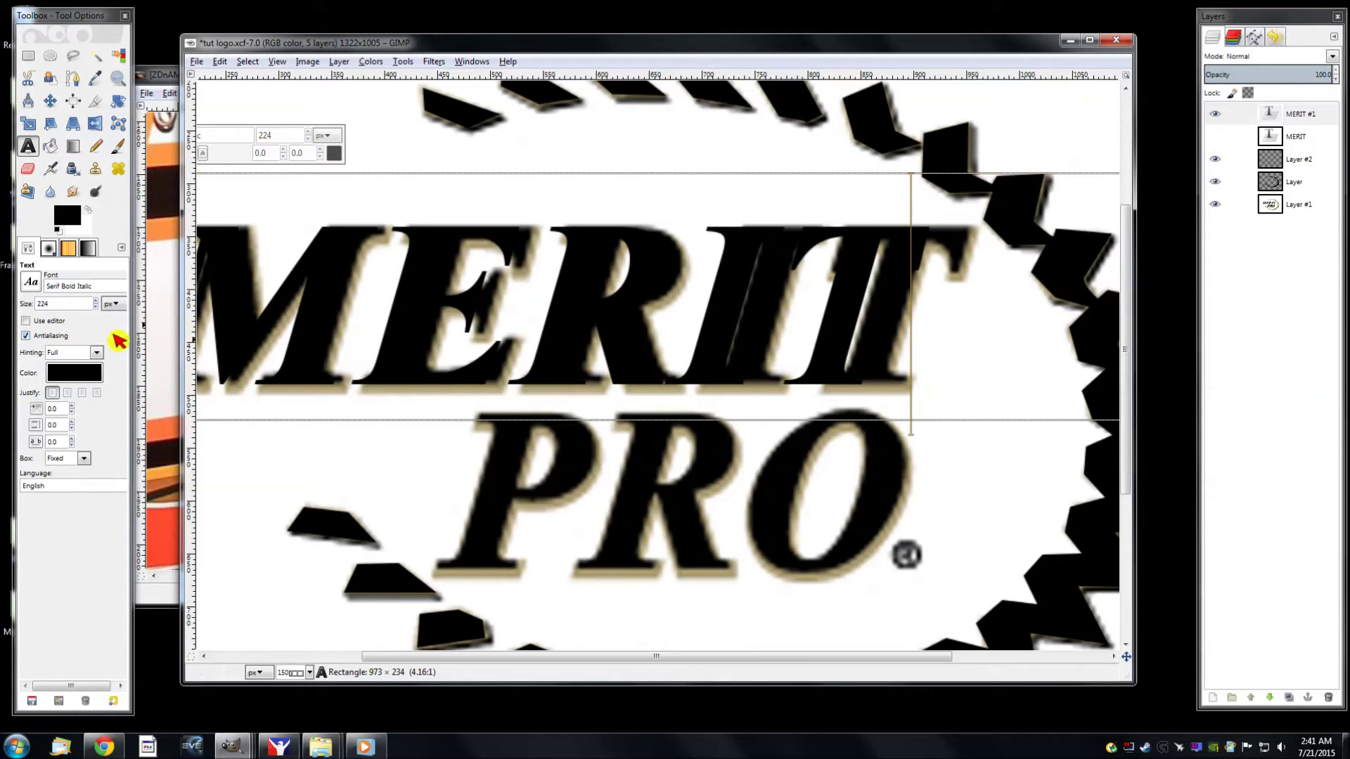
Set the duplicate text's font size to 220 px and lower its box's top edge to a height of 232 px
{"action": "left_click", "coordinate": [95, 306]}
{"action": "left_click", "coordinate": [95, 306]}
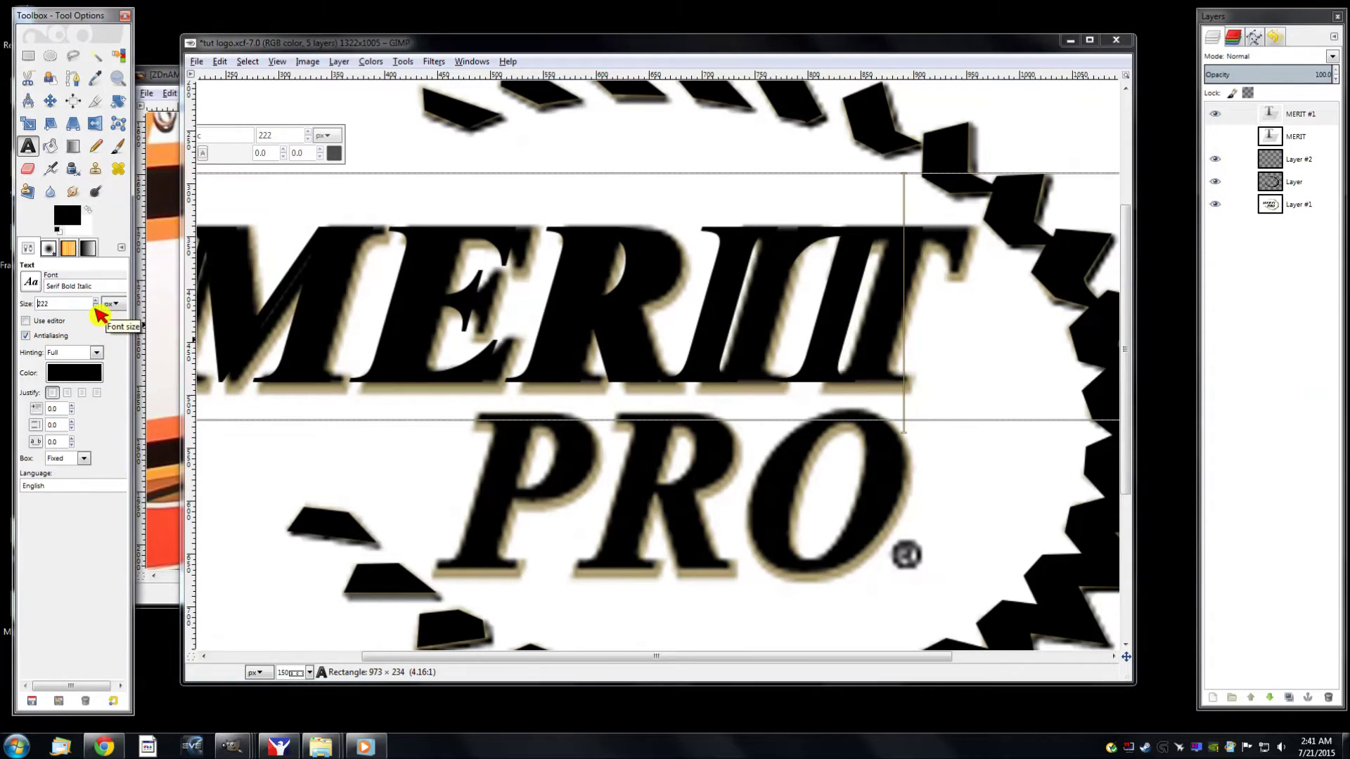
{"action": "left_click", "coordinate": [95, 307]}
{"action": "left_click", "coordinate": [95, 307]}
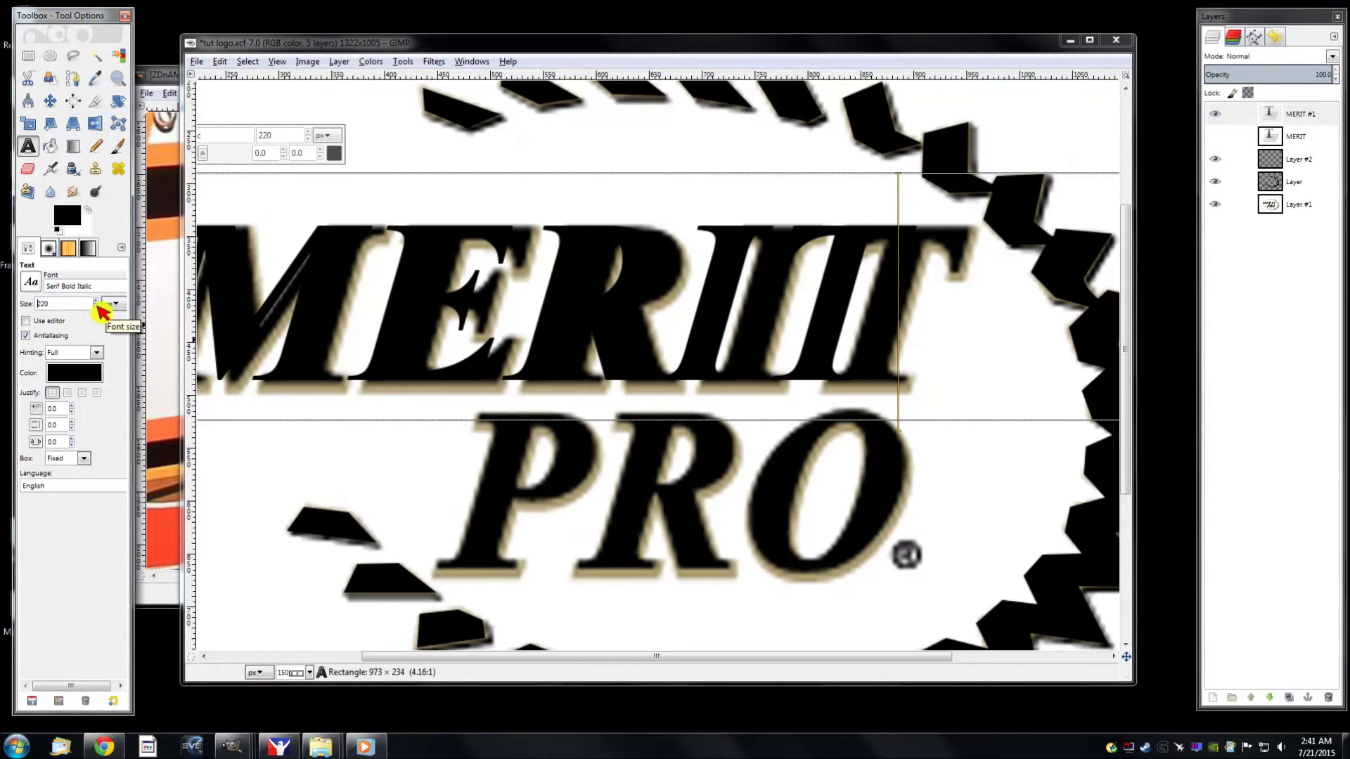
{"action": "left_click_drag", "start_coordinate": [466, 158], "coordinate": [467, 161]}
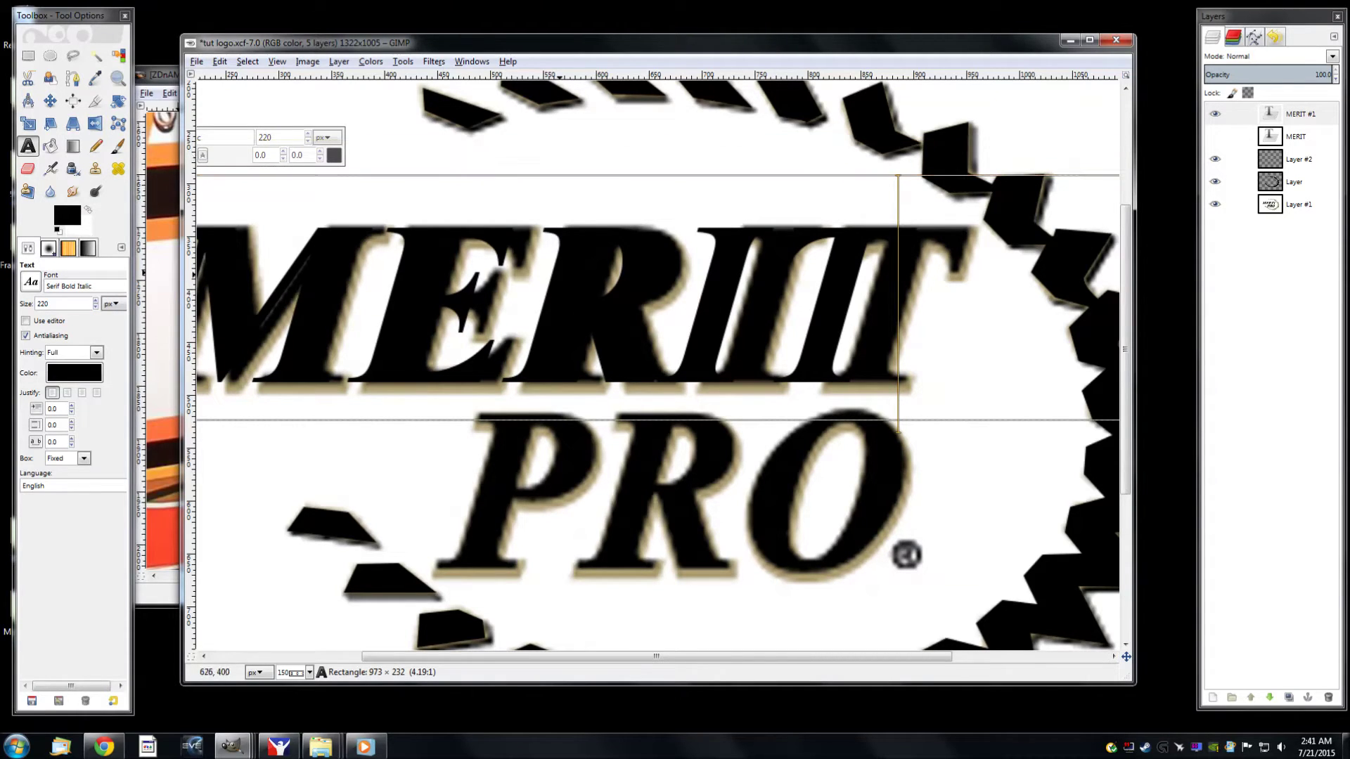
Set the font size to 218 px and adjust the text box to about 959 × 231 px, lining up its M with the original
{"action": "left_click", "coordinate": [96, 307]}
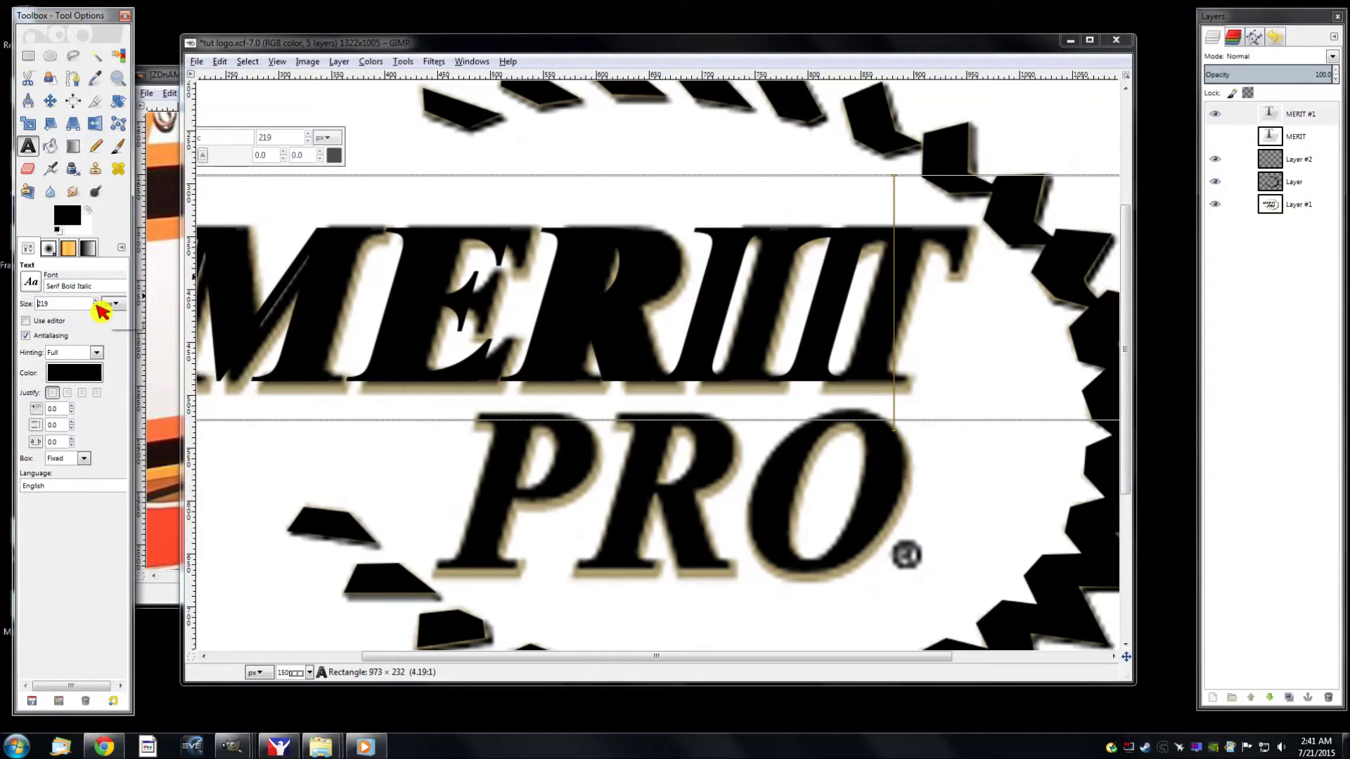
{"action": "left_click", "coordinate": [95, 307]}
{"action": "left_click_drag", "start_coordinate": [741, 179], "coordinate": [729, 167]}
{"action": "left_click_drag", "start_coordinate": [578, 660], "coordinate": [484, 660]}
{"action": "left_click_drag", "start_coordinate": [282, 294], "coordinate": [292, 297]}
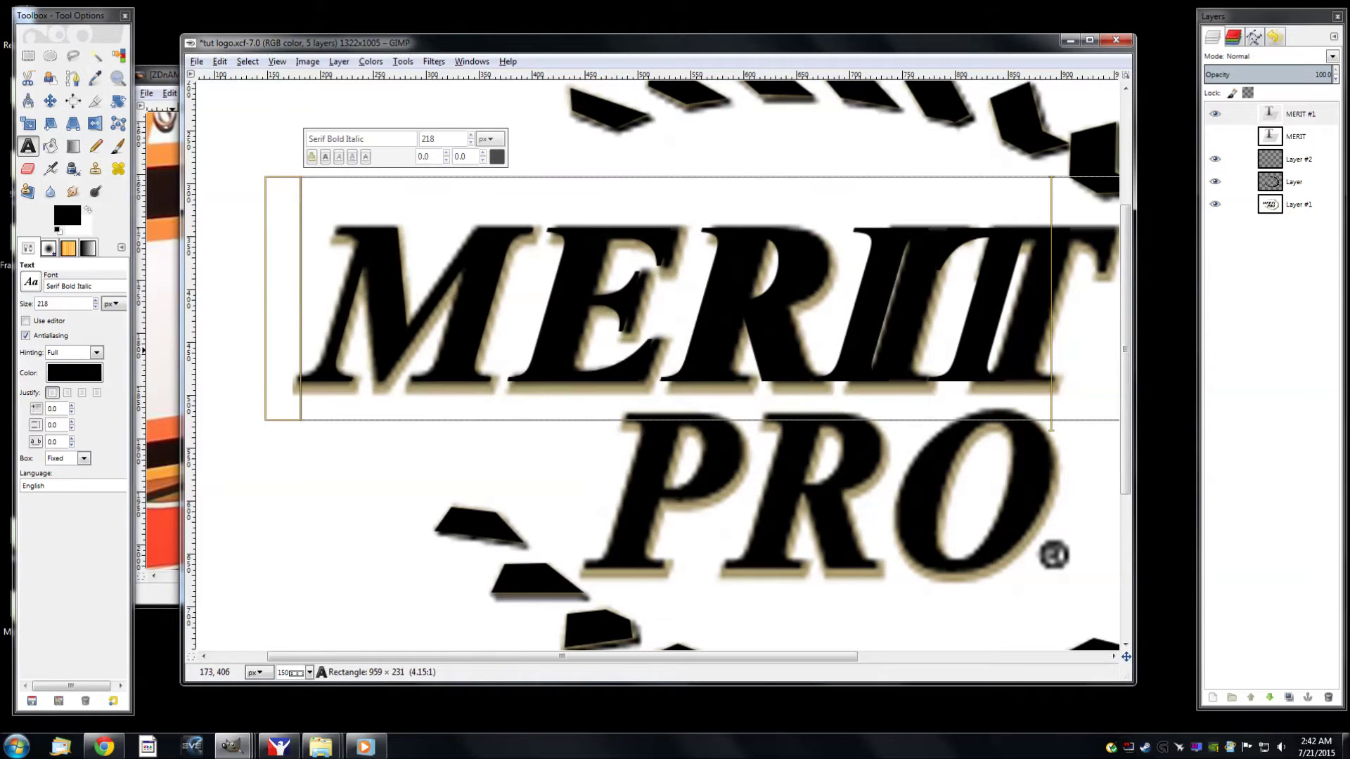
Lower the opacity of the original logo layer, Layer #1, to about 40.1
{"action": "left_click_drag", "start_coordinate": [609, 656], "coordinate": [781, 639]}
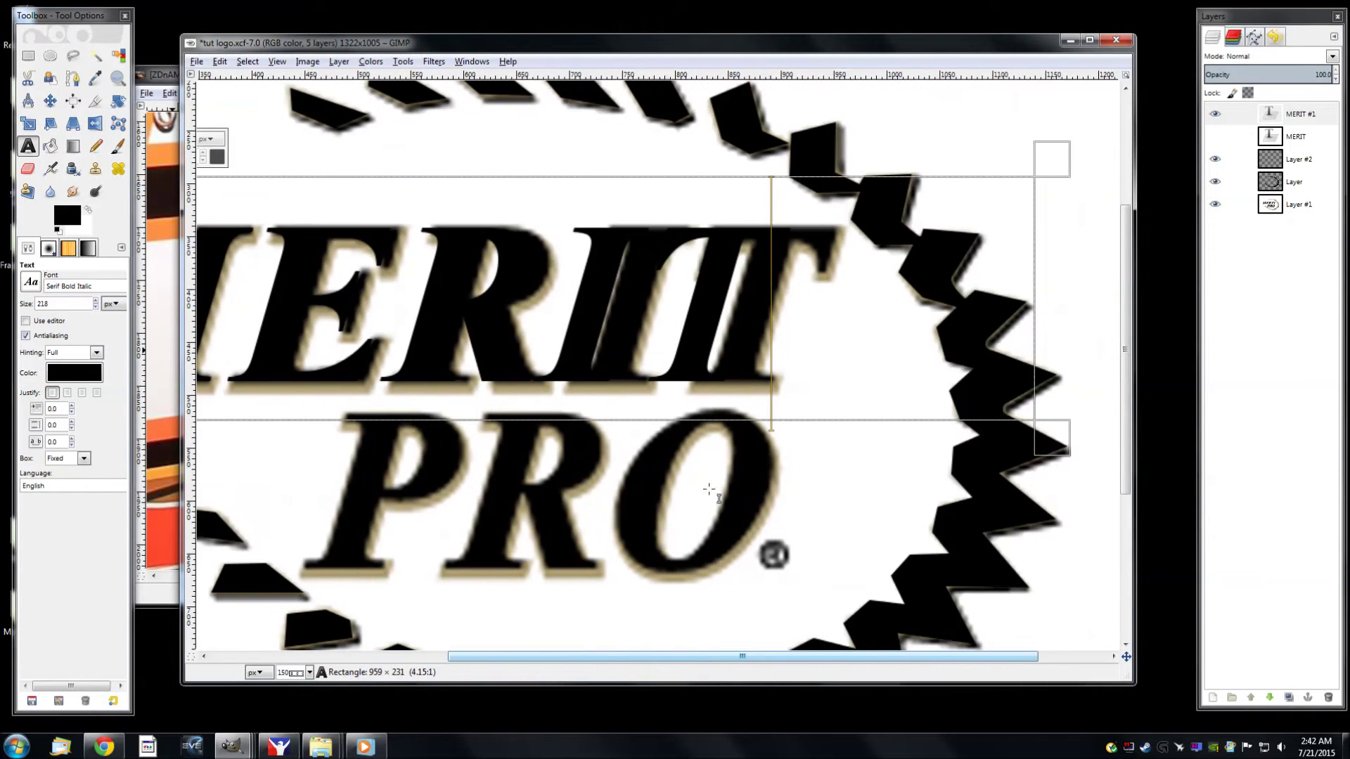
{"action": "left_click", "coordinate": [1235, 203]}
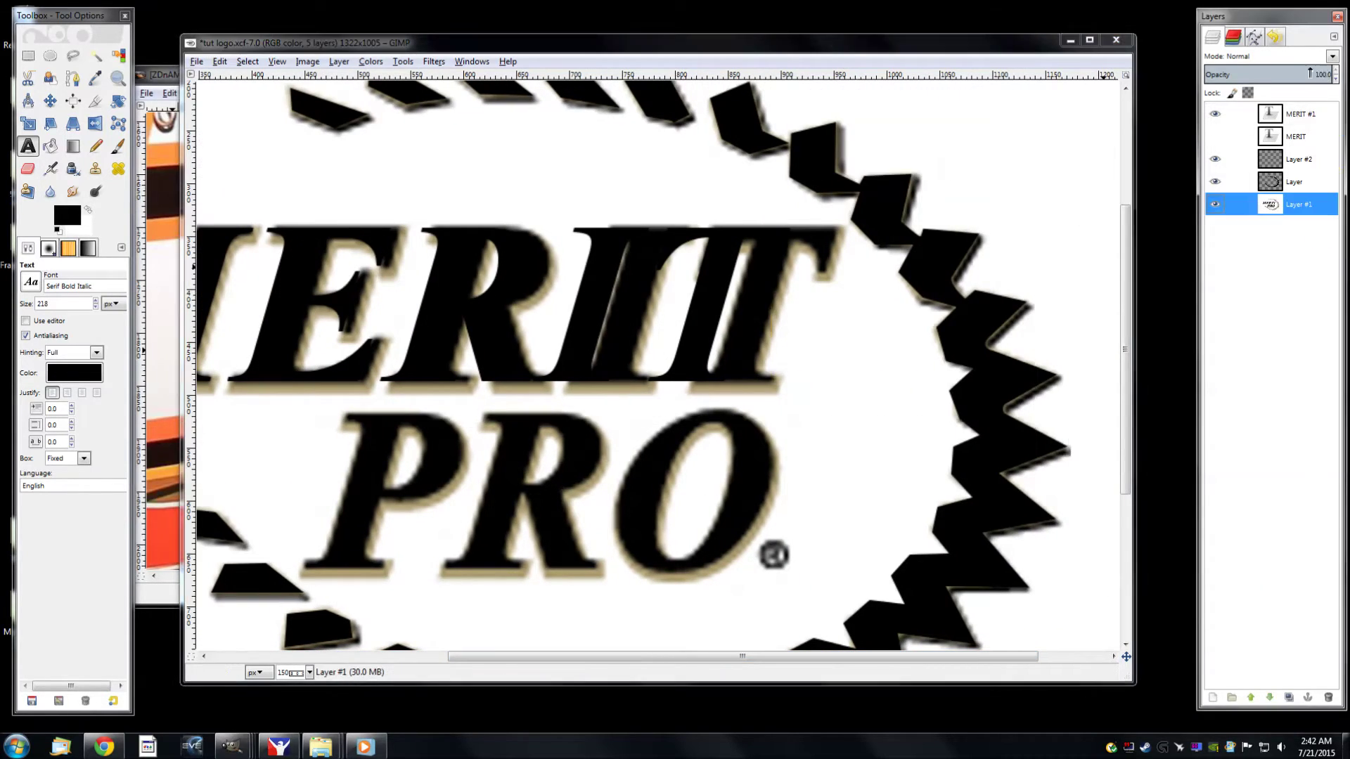
{"action": "left_click", "coordinate": [1295, 72]}
{"action": "left_click_drag", "start_coordinate": [1294, 73], "coordinate": [1256, 73]}
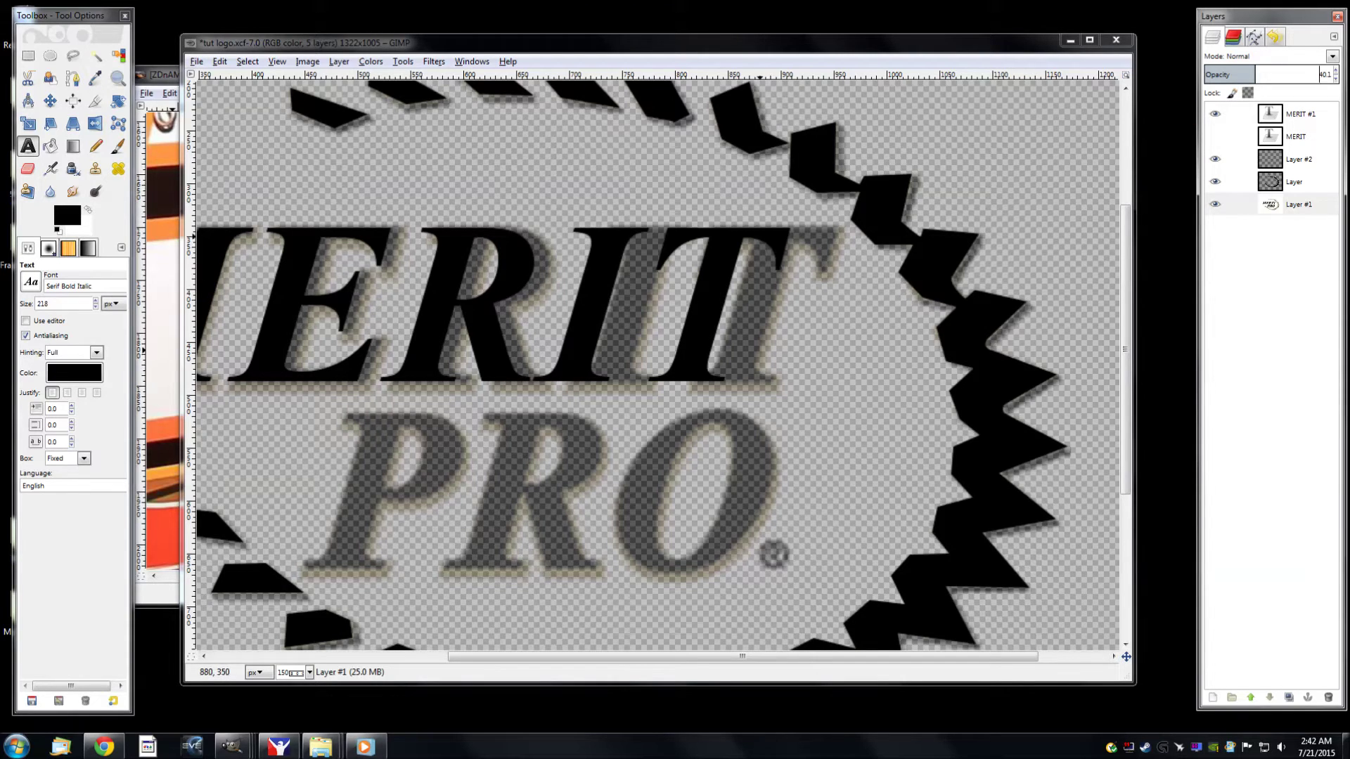
{"action": "scroll", "coordinate": [395, 374], "scroll_direction": "down", "scroll_amount": 1}
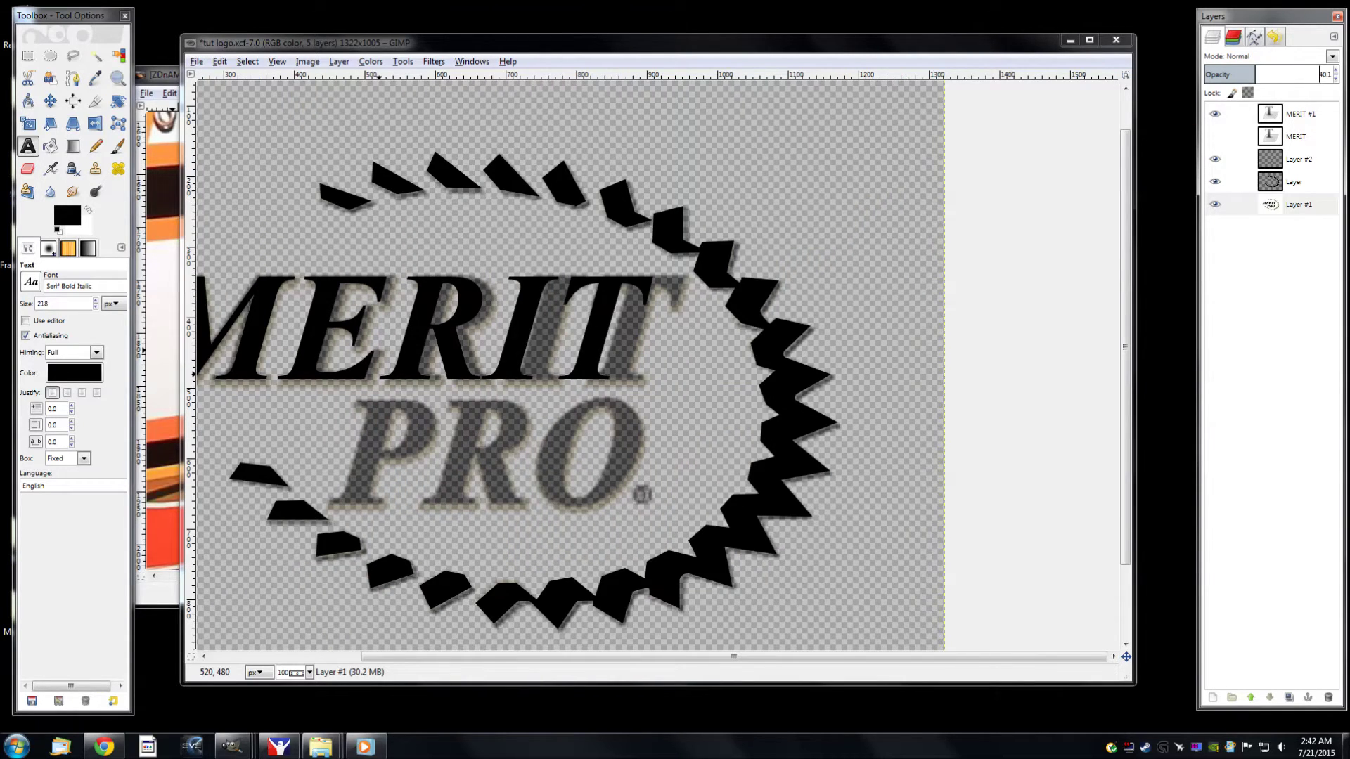
{"action": "scroll", "coordinate": [380, 375], "scroll_direction": "down", "scroll_amount": 1}
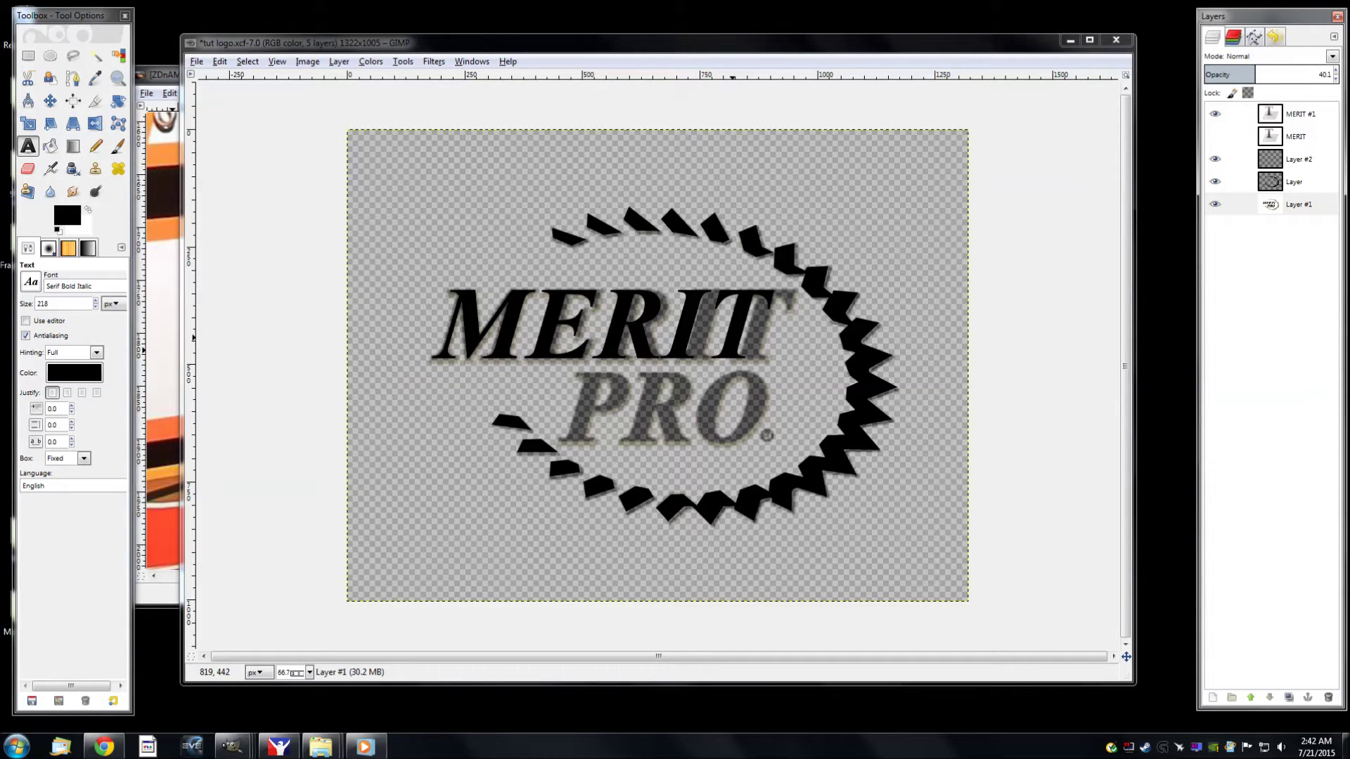
On the MERIT #1 text layer, select the letters IT and set their kerning to 22 px
{"action": "left_click", "coordinate": [1298, 114]}
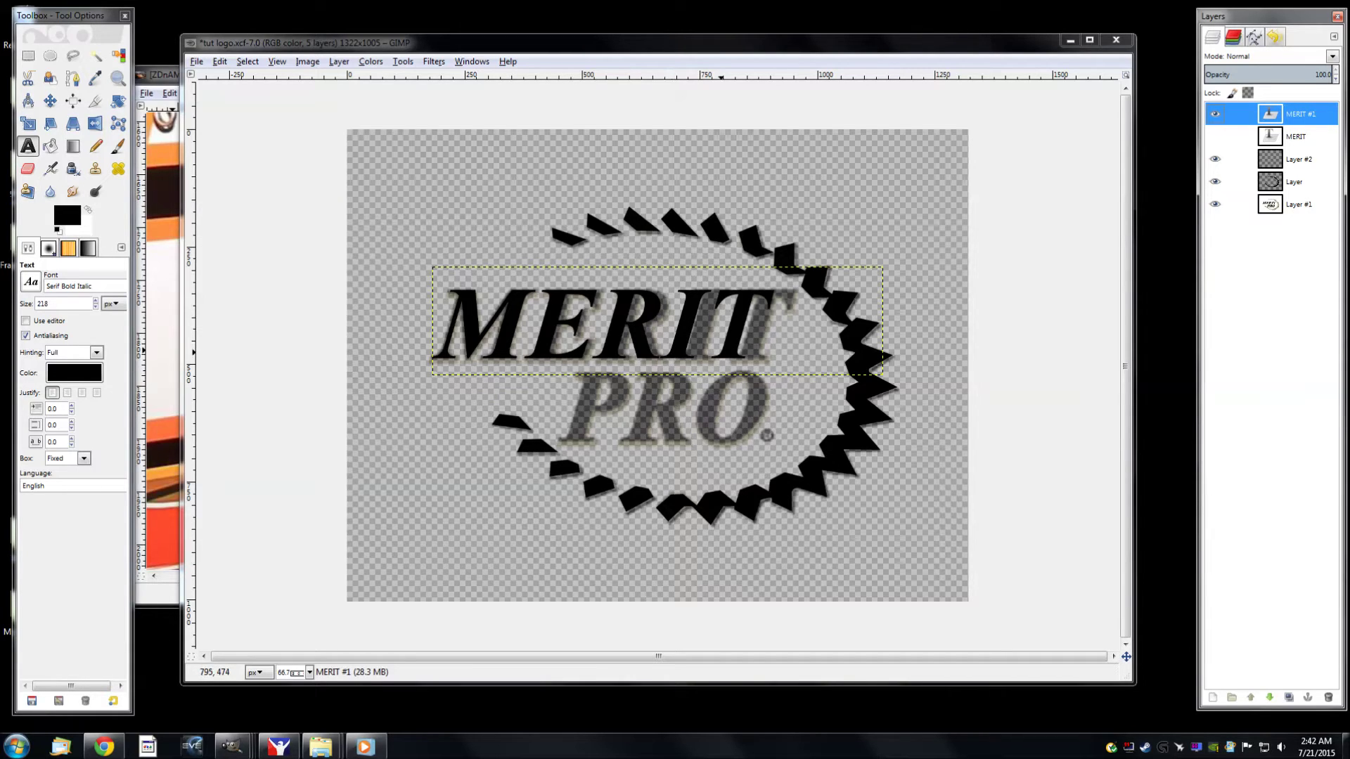
{"action": "left_click_drag", "start_coordinate": [712, 356], "coordinate": [739, 357]}
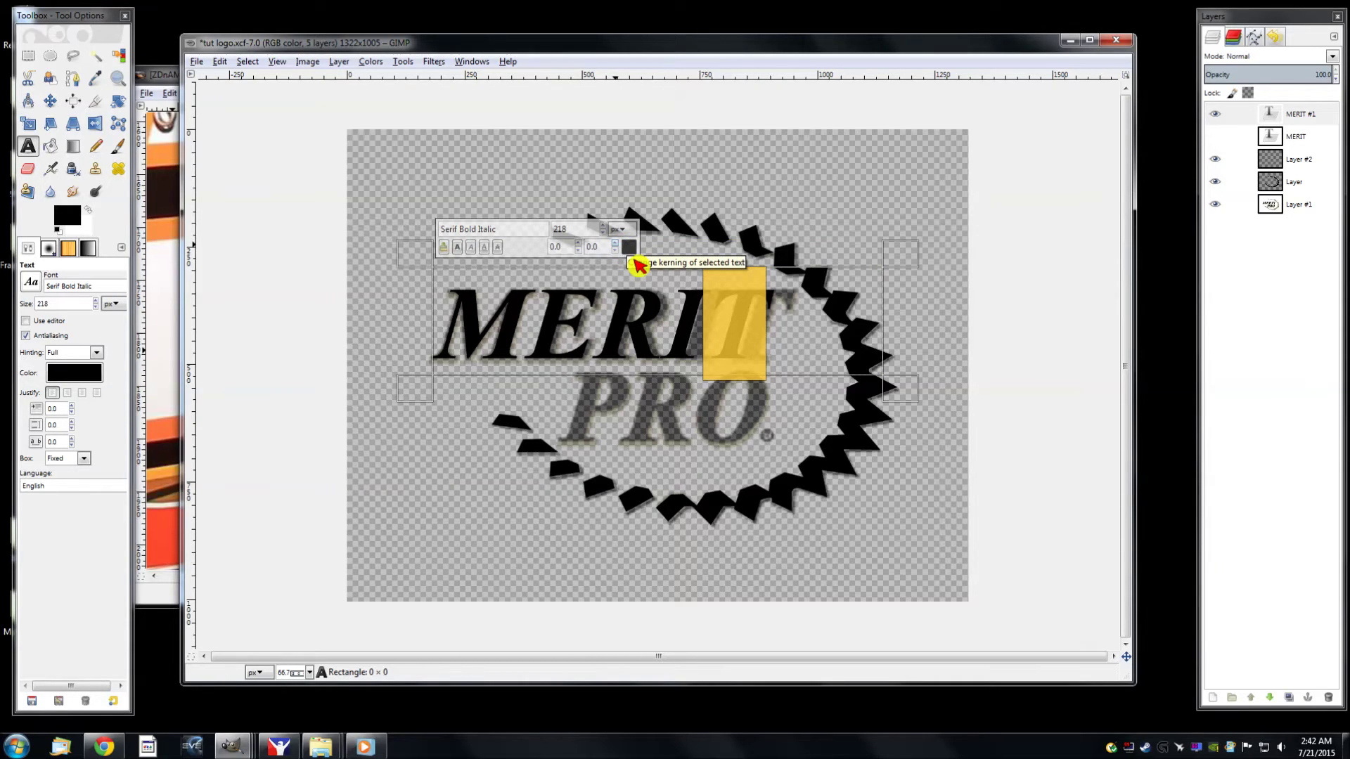
{"action": "left_click_drag", "start_coordinate": [682, 324], "coordinate": [762, 324]}
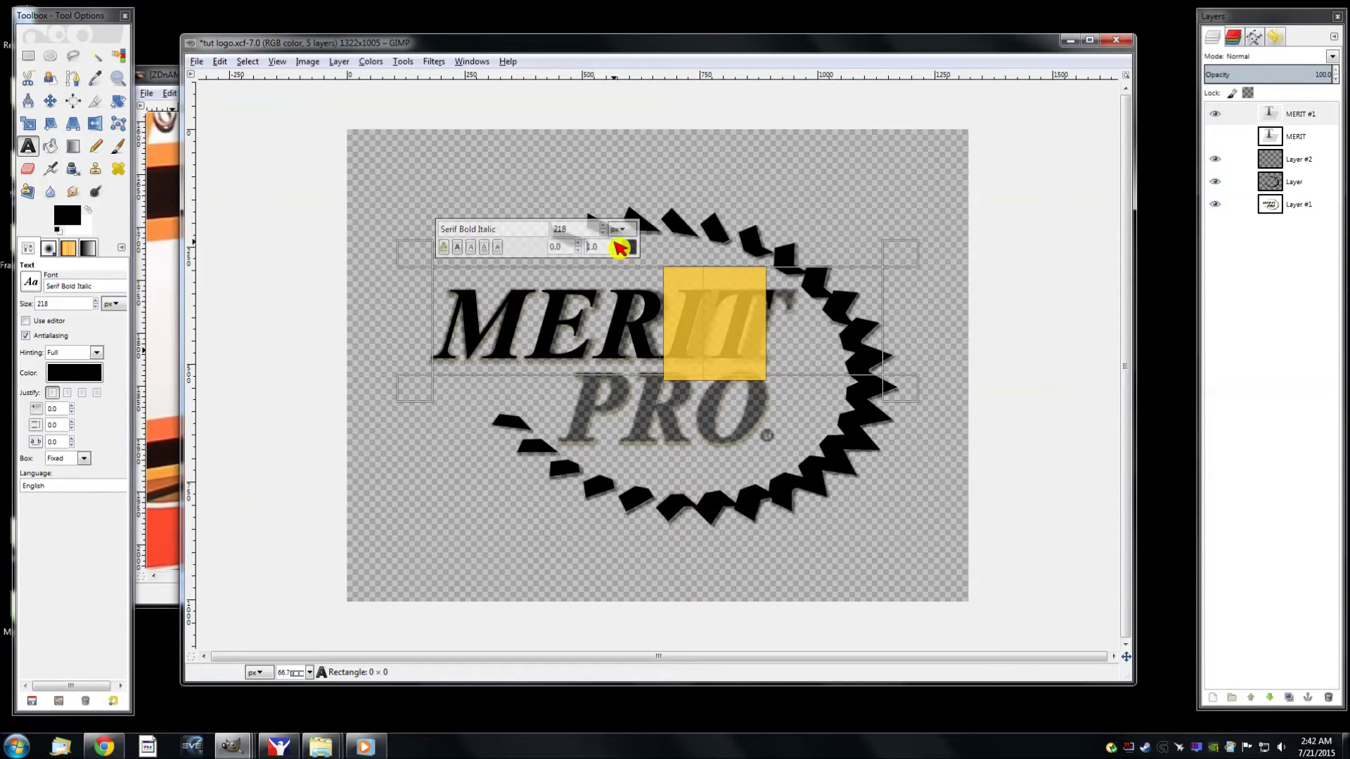
{"action": "scroll", "coordinate": [619, 246], "scroll_direction": "up", "scroll_amount": 12}
{"action": "scroll", "coordinate": [619, 247], "scroll_direction": "up", "scroll_amount": 10}
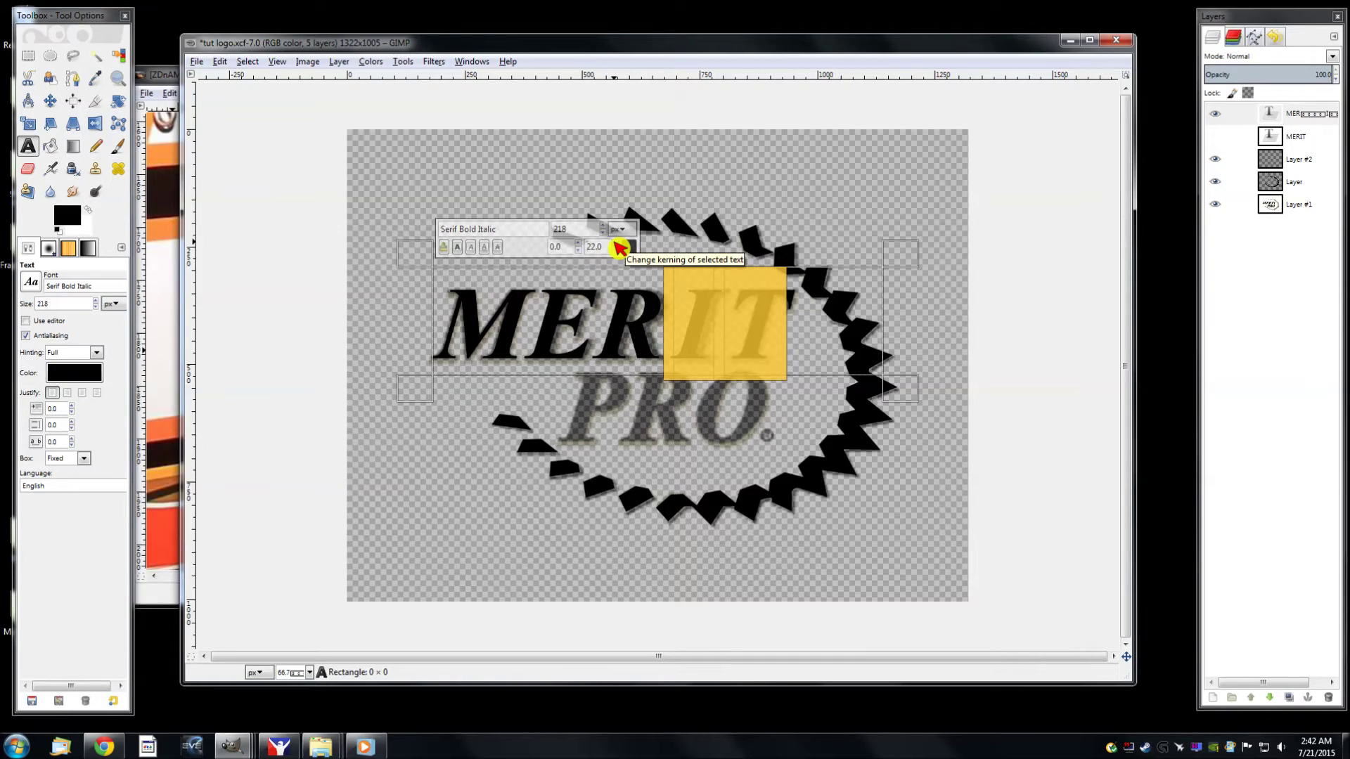
Try adjusting the kerning of the letters R and I in MERIT #1, and undo it
{"action": "left_click", "coordinate": [812, 340]}
{"action": "left_click_drag", "start_coordinate": [717, 335], "coordinate": [611, 338]}
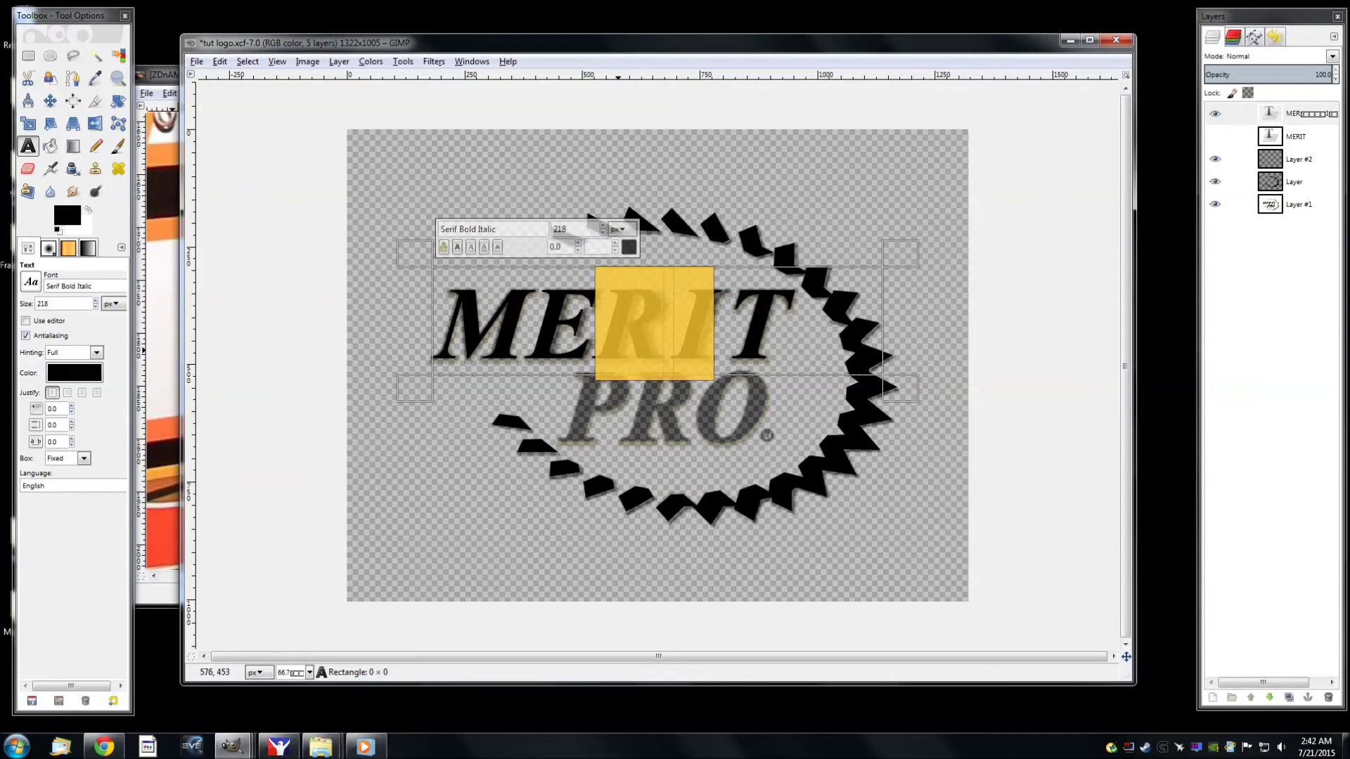
{"action": "left_click", "coordinate": [616, 244]}
{"action": "left_click", "coordinate": [615, 249]}
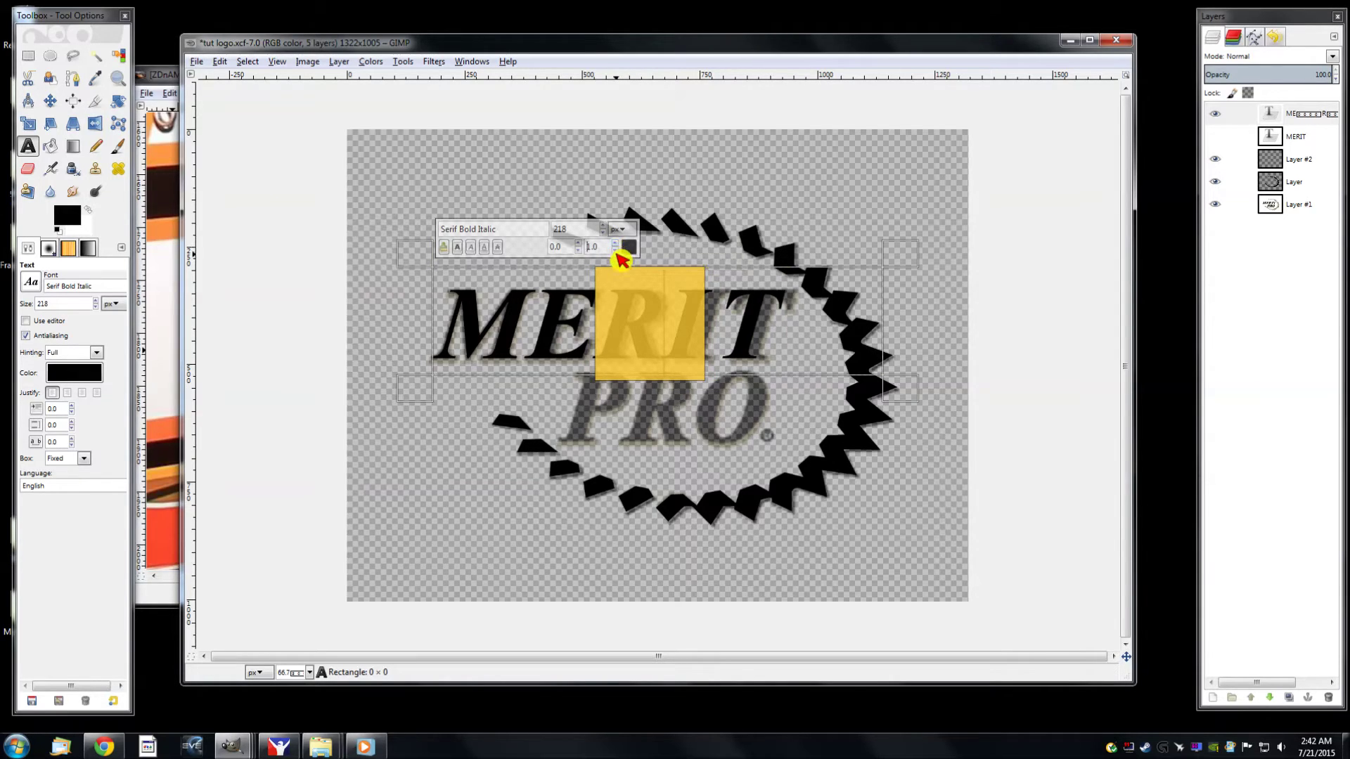
{"action": "left_click", "coordinate": [616, 250]}
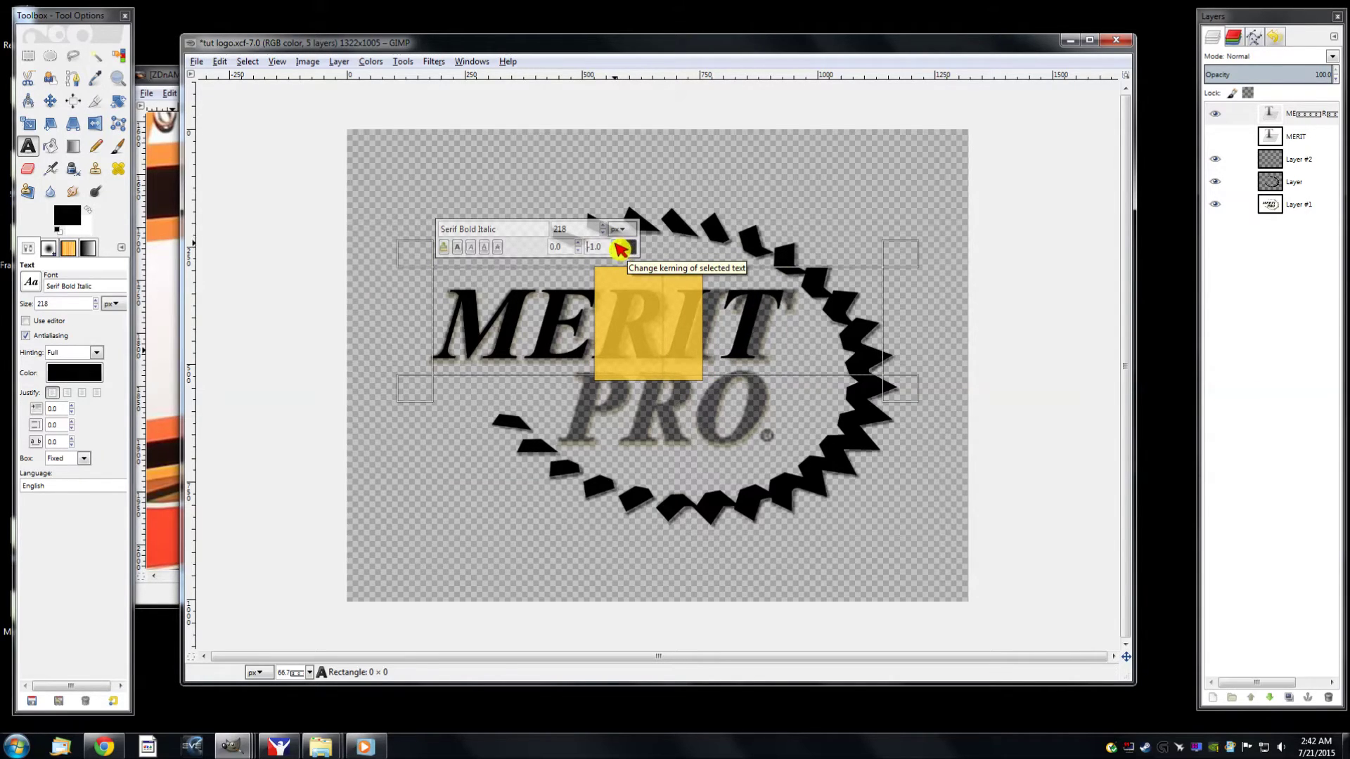
{"action": "left_click", "coordinate": [616, 243]}
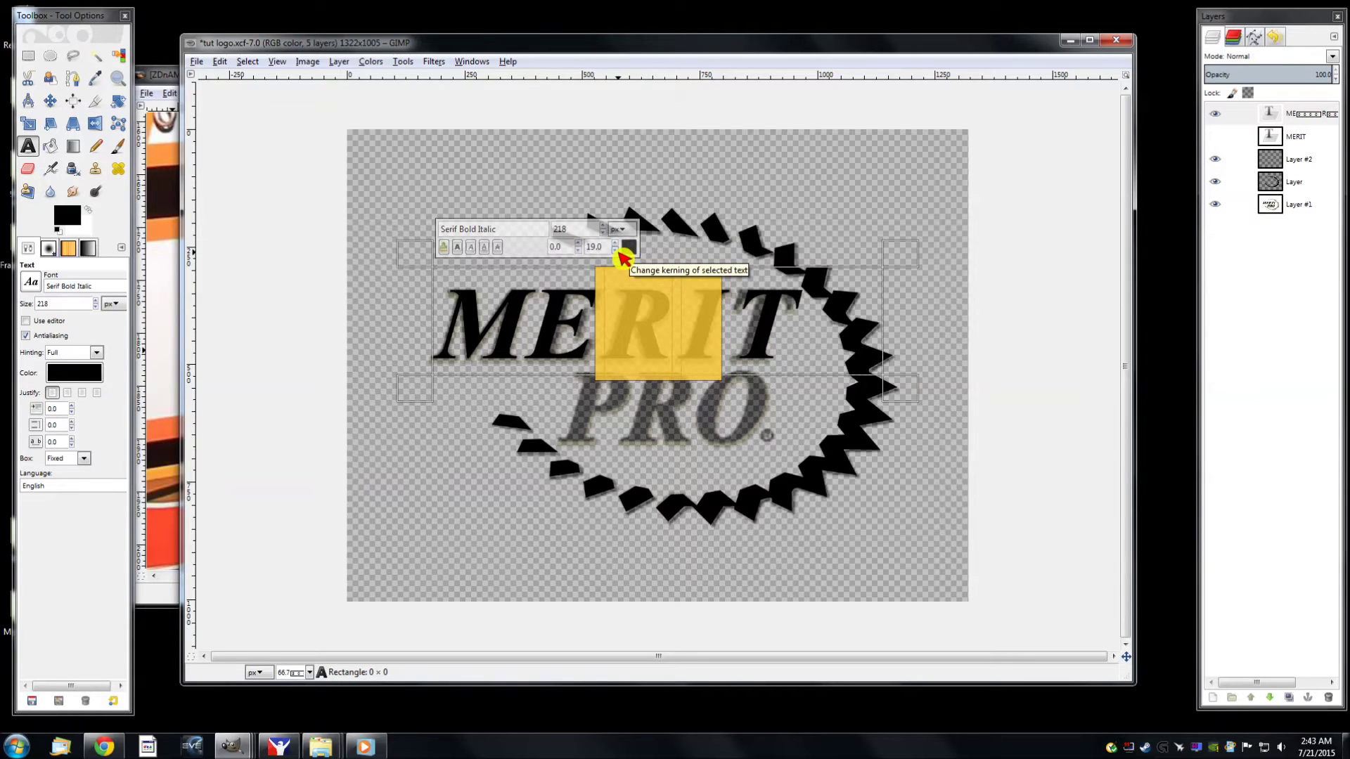
{"action": "left_click", "coordinate": [616, 251]}
{"action": "left_click", "coordinate": [615, 243]}
{"action": "left_click", "coordinate": [720, 345]}
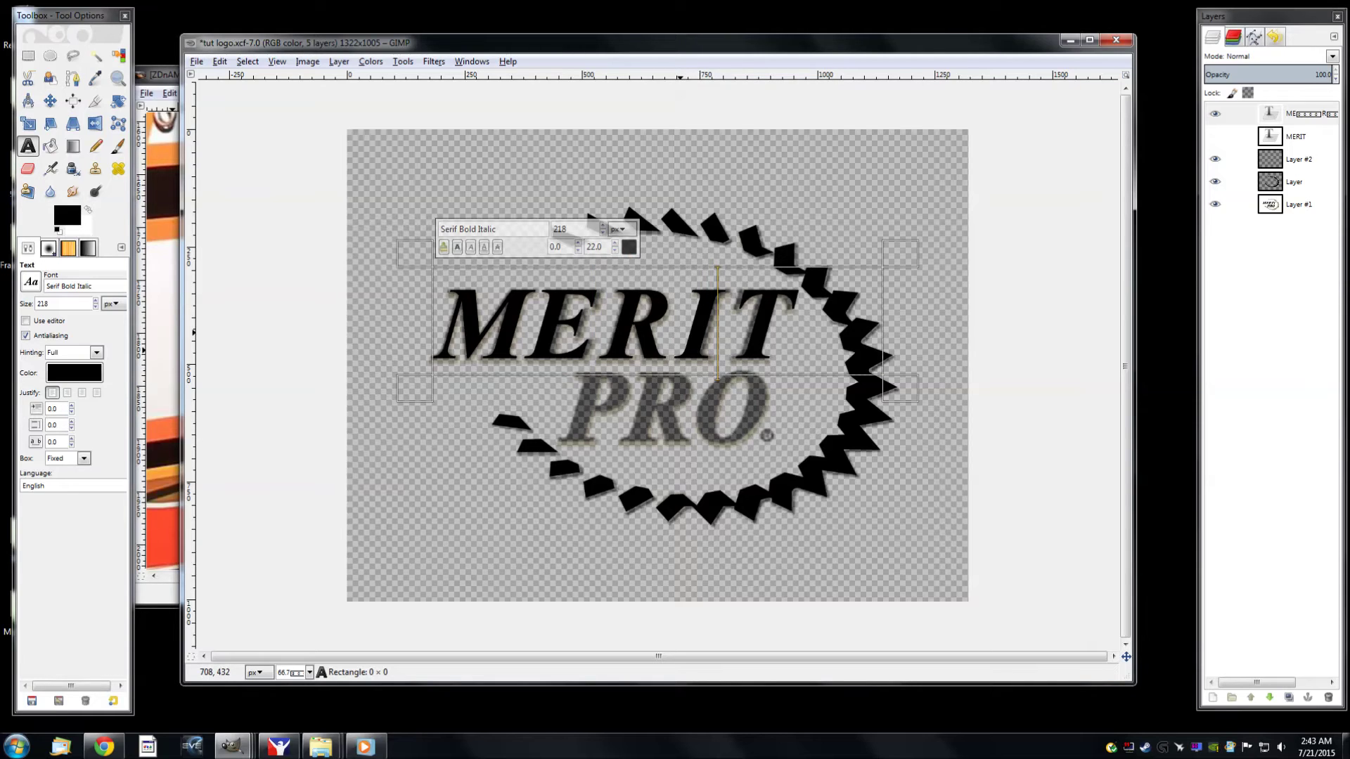
{"action": "key", "text": "ctrl+z"}
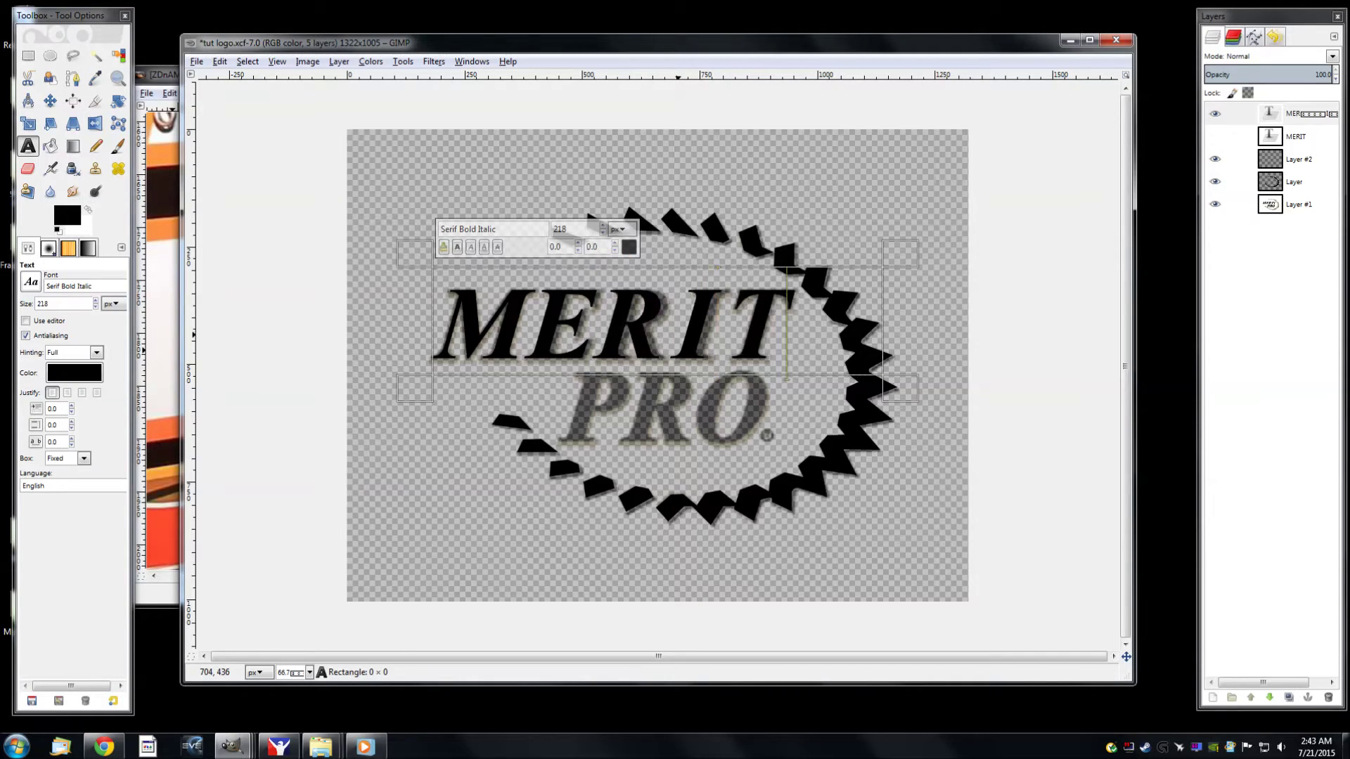
Set the kerning between the M and E of MERIT #1 to 8 px
{"action": "left_click_drag", "start_coordinate": [546, 310], "coordinate": [589, 317]}
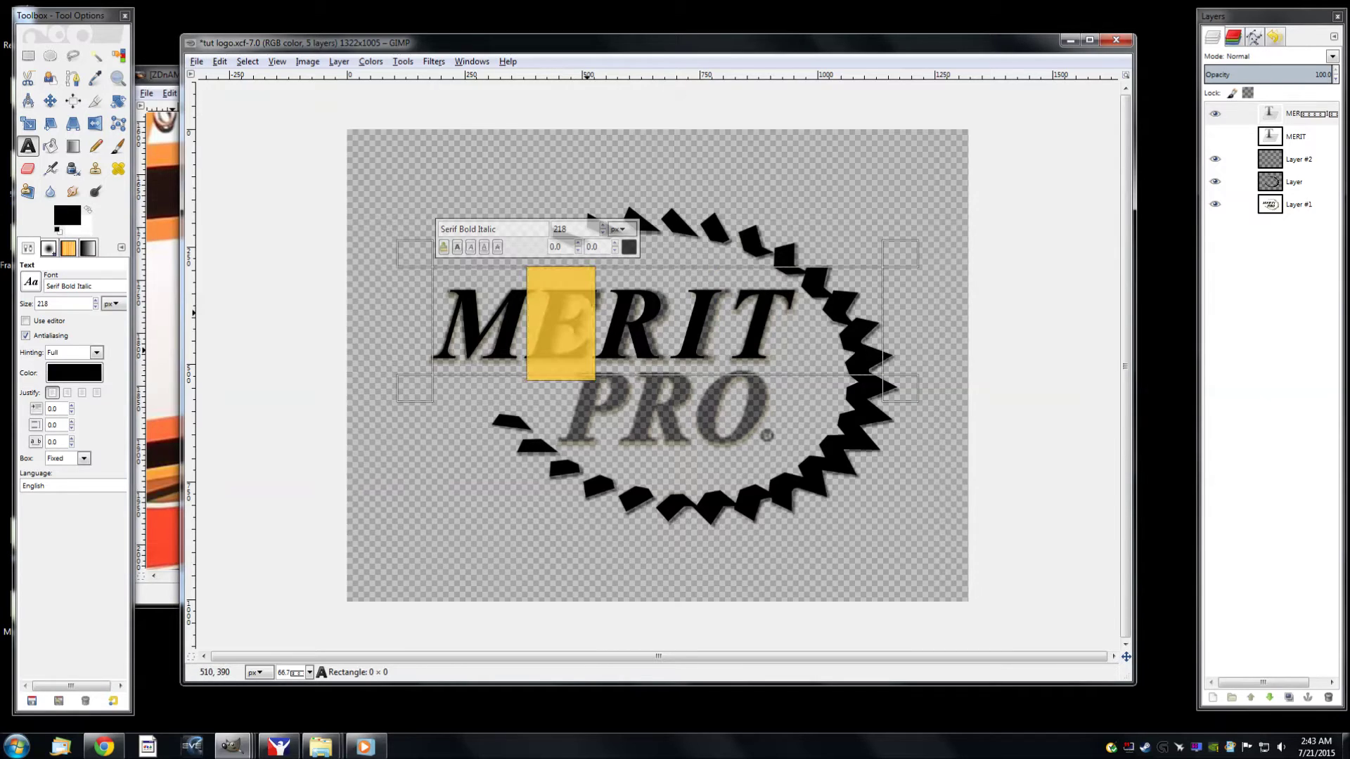
{"action": "left_click", "coordinate": [547, 318]}
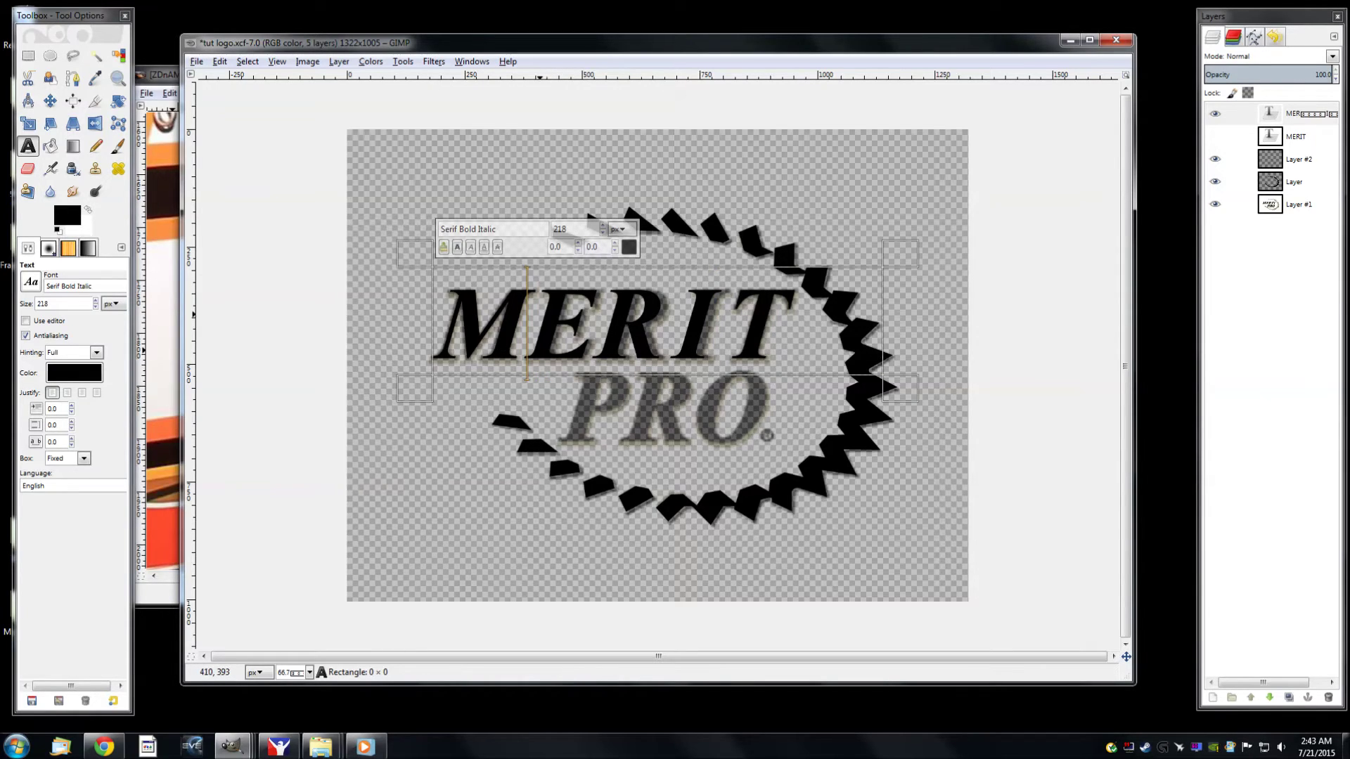
{"action": "left_click", "coordinate": [615, 244]}
{"action": "left_click", "coordinate": [616, 244]}
{"action": "left_click", "coordinate": [616, 243]}
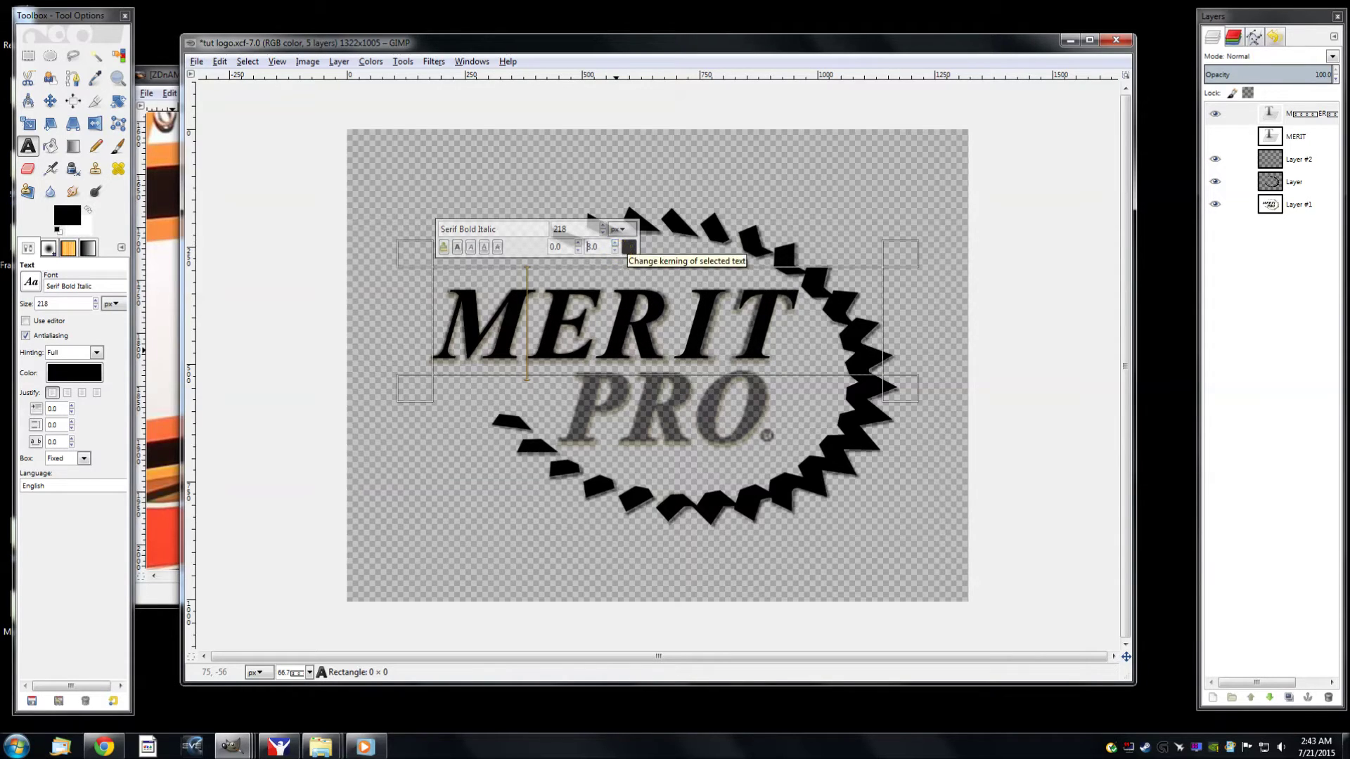
Widen the kerning between E and R in MERIT #1 and raise the kerning between R and I to 23 px
{"action": "left_click", "coordinate": [614, 315]}
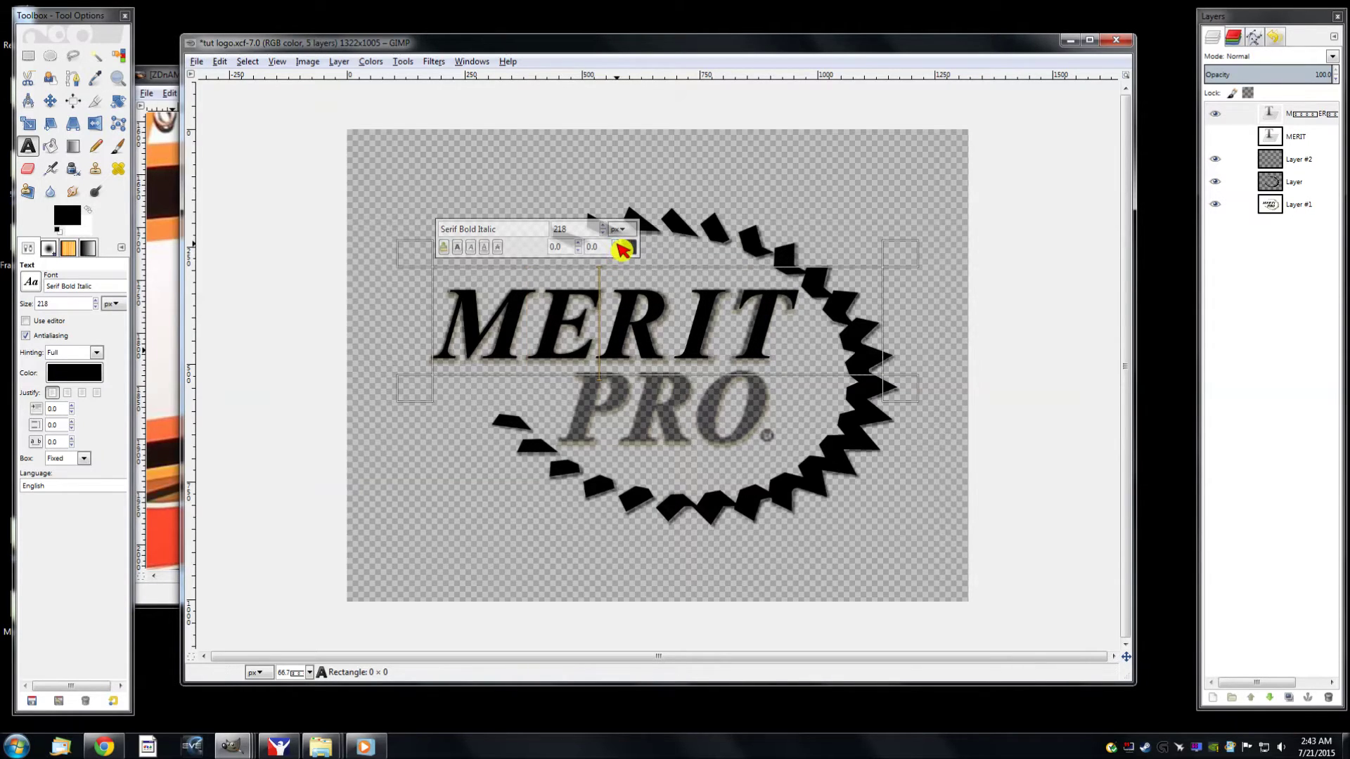
{"action": "left_click", "coordinate": [616, 244]}
{"action": "left_click", "coordinate": [617, 244]}
{"action": "left_click", "coordinate": [616, 244]}
{"action": "left_click", "coordinate": [616, 244]}
{"action": "left_click", "coordinate": [617, 244]}
{"action": "type", "text": "22"}
{"action": "key", "text": "Return"}
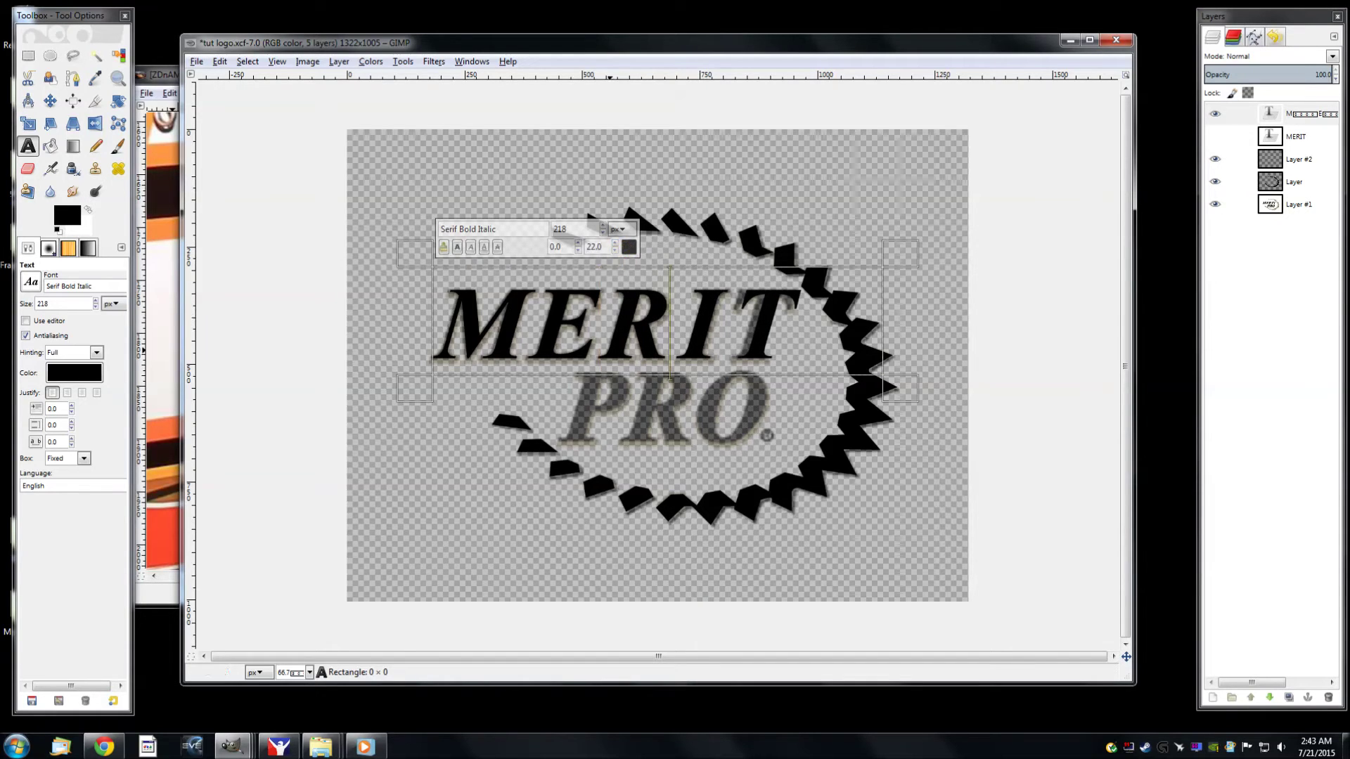
{"action": "left_click", "coordinate": [617, 243]}
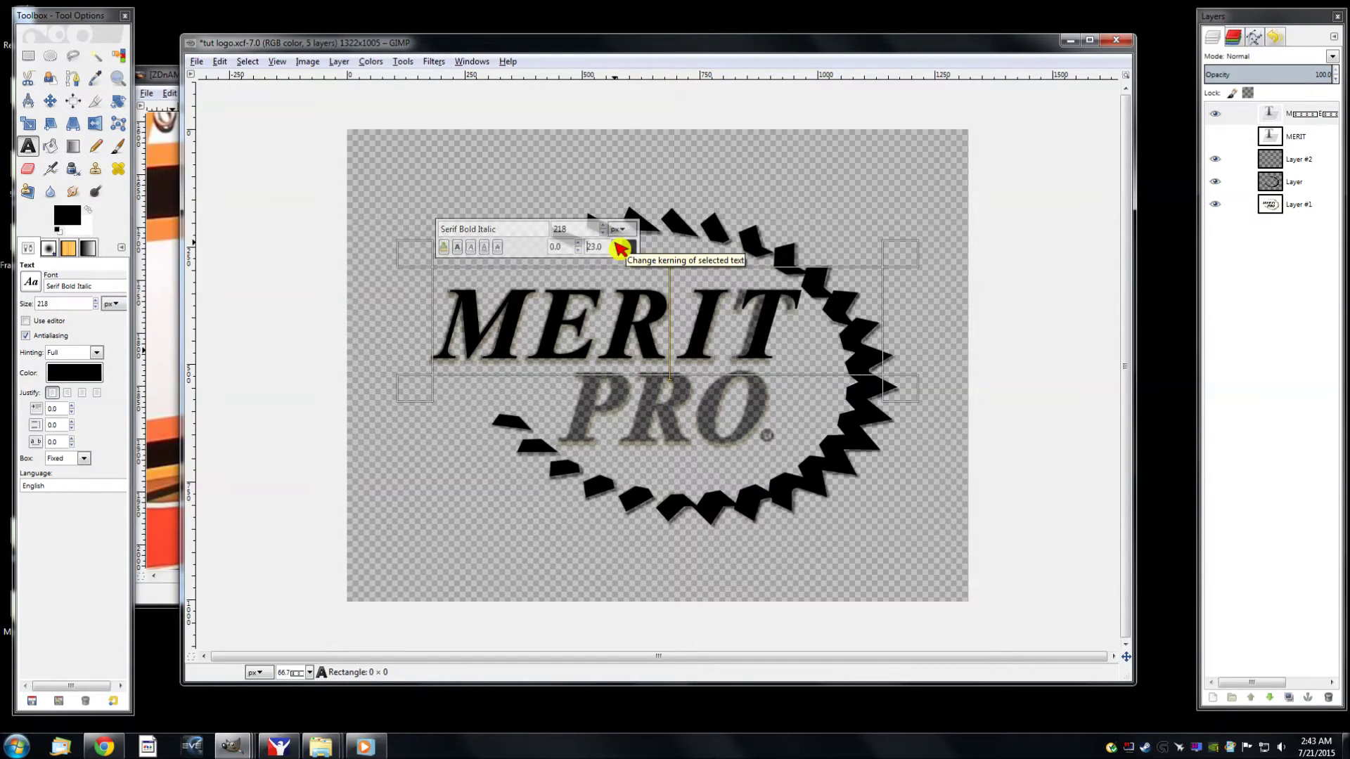
{"action": "left_click", "coordinate": [616, 243]}
Reduce the kerning between the I and T of MERIT #1 to 7 px, aligning the T with the original logo
{"action": "key", "text": "End"}
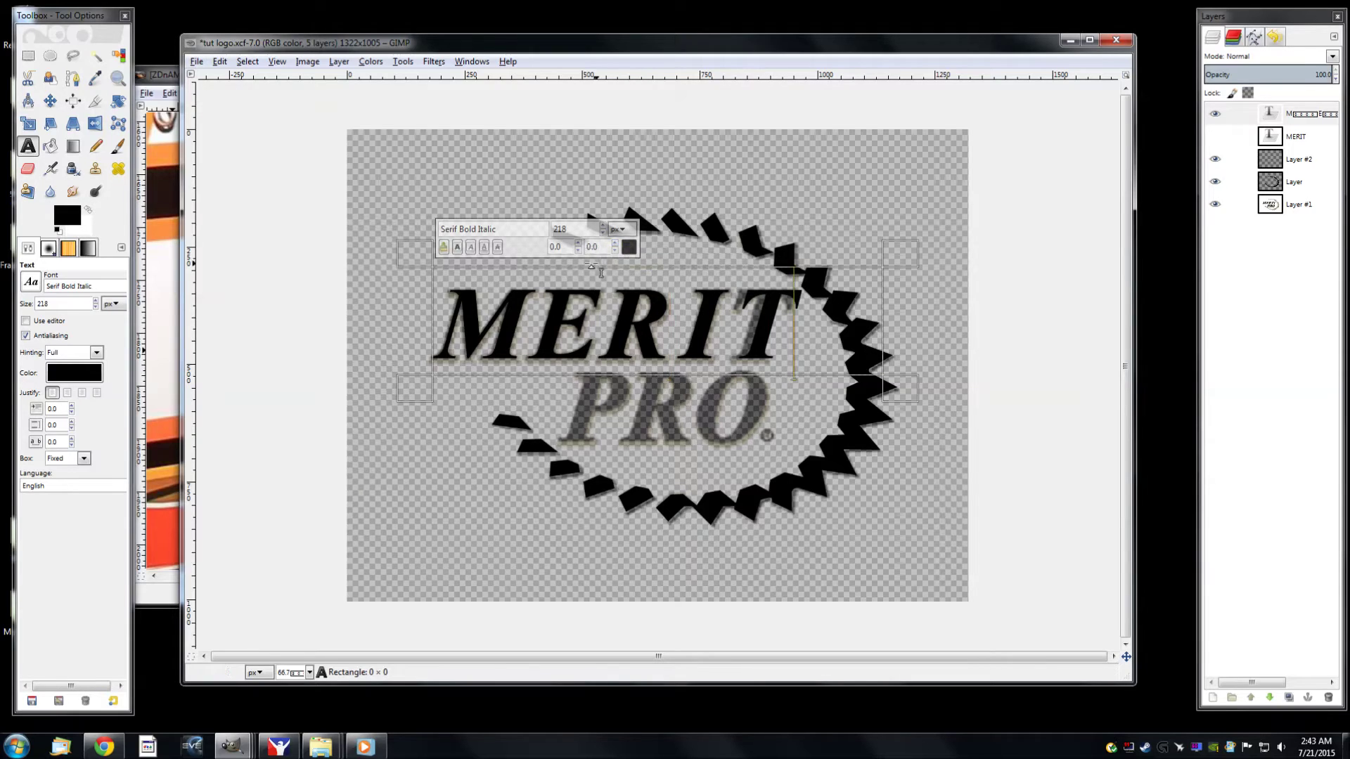
{"action": "key", "text": "Left"}
{"action": "left_click", "coordinate": [615, 250]}
{"action": "left_click", "coordinate": [615, 250]}
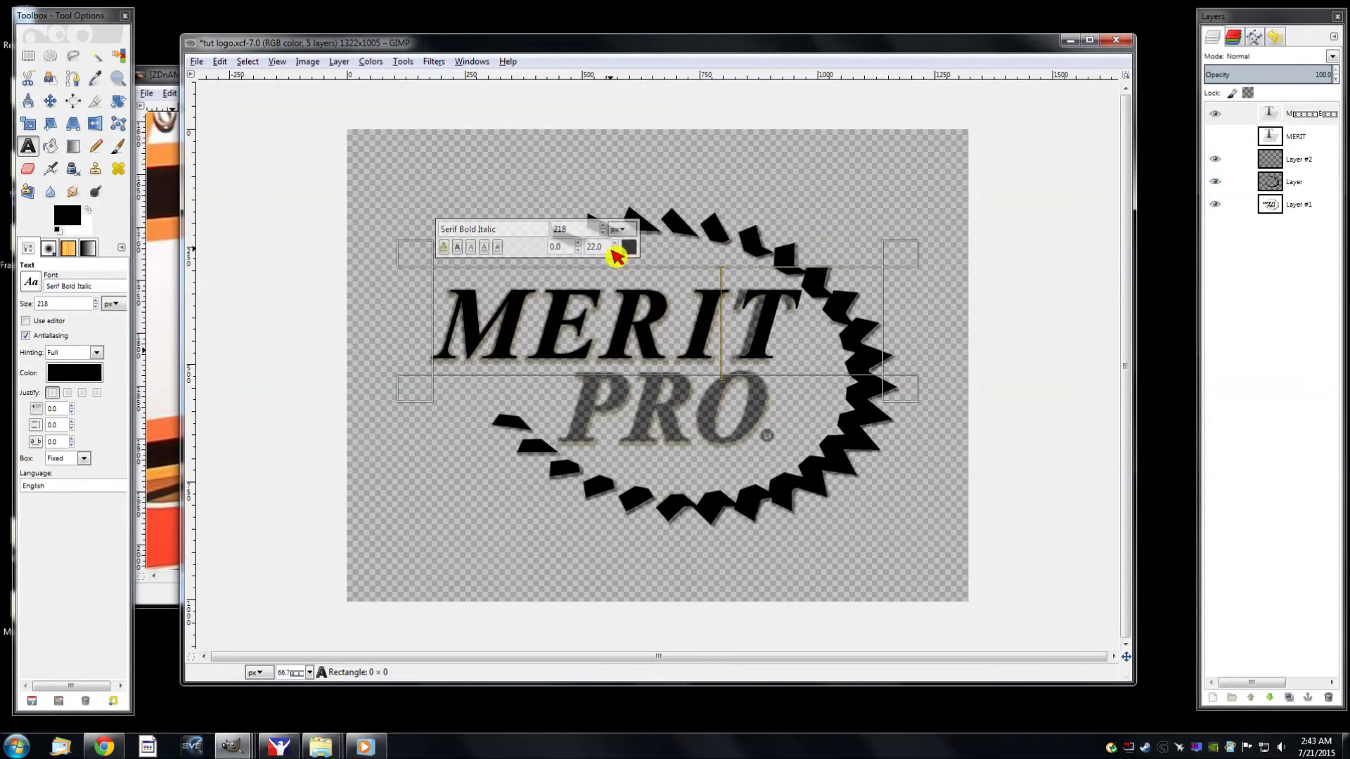
{"action": "left_click", "coordinate": [615, 251]}
{"action": "left_click", "coordinate": [616, 251]}
{"action": "left_click", "coordinate": [615, 251]}
{"action": "left_click", "coordinate": [615, 251]}
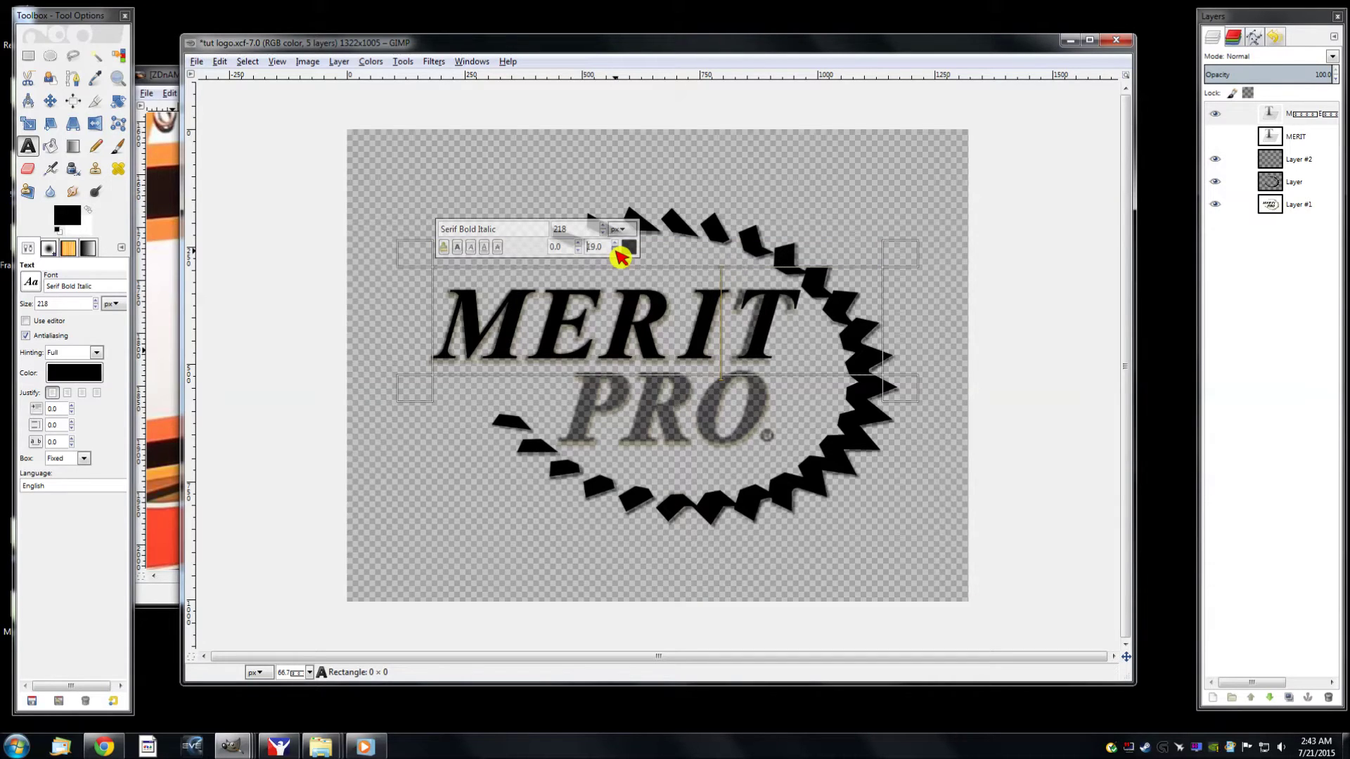
{"action": "left_click", "coordinate": [615, 251]}
{"action": "left_click", "coordinate": [615, 251]}
{"action": "left_click", "coordinate": [616, 251]}
{"action": "left_click", "coordinate": [615, 251]}
{"action": "left_click", "coordinate": [615, 251]}
{"action": "left_click", "coordinate": [616, 251]}
{"action": "left_click", "coordinate": [615, 251]}
{"action": "left_click", "coordinate": [615, 251]}
{"action": "left_click", "coordinate": [615, 251]}
{"action": "left_click", "coordinate": [615, 251]}
{"action": "left_click", "coordinate": [615, 251]}
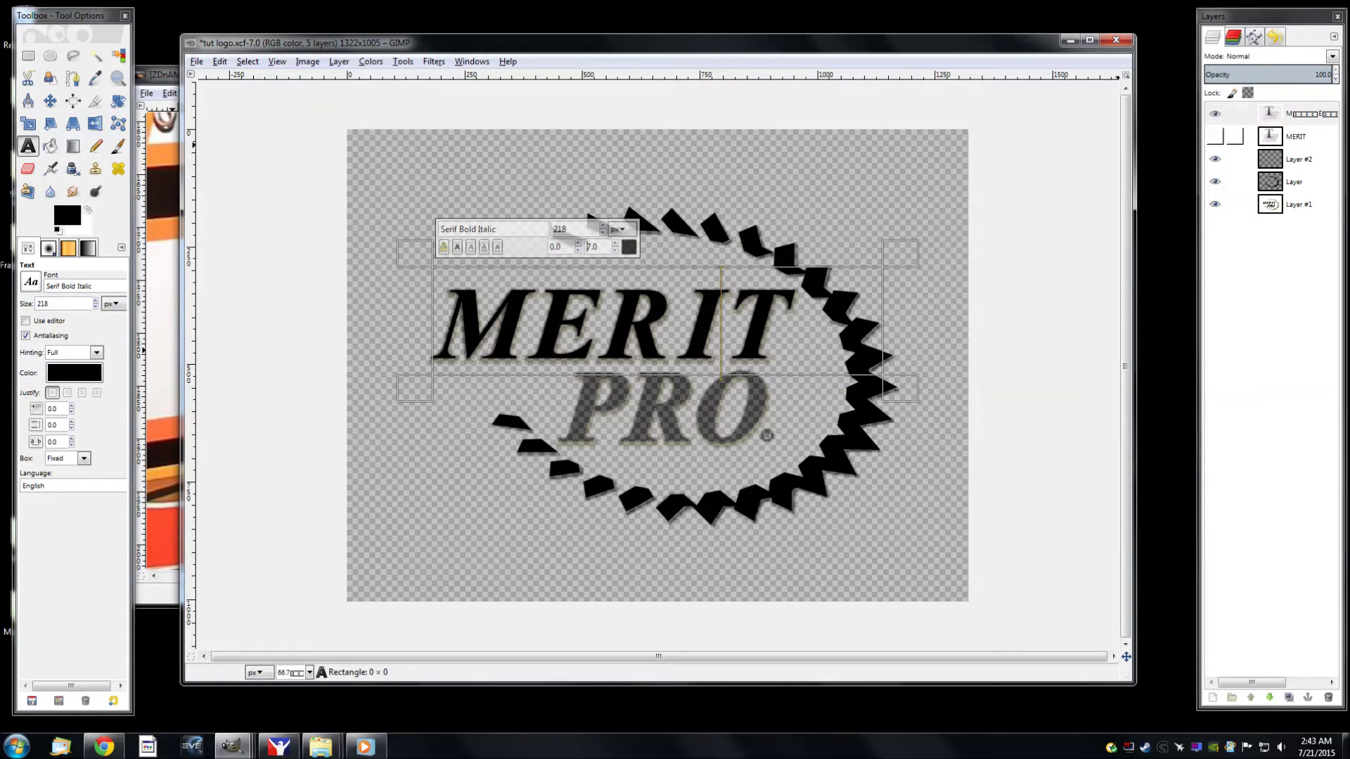
Duplicate the hidden MERIT text layer with the 178 px font size
{"action": "left_click", "coordinate": [1298, 138]}
{"action": "right_click", "coordinate": [1297, 141]}
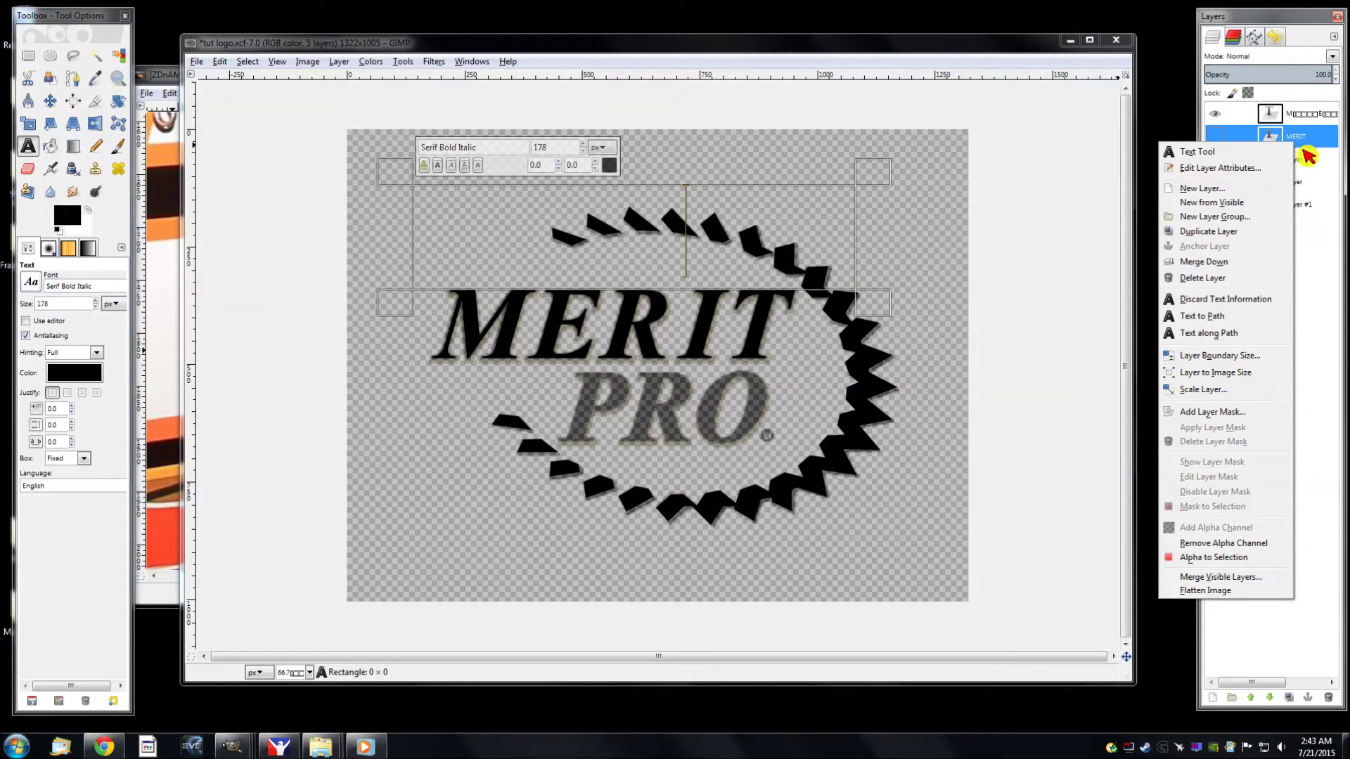
{"action": "left_click", "coordinate": [1224, 232]}
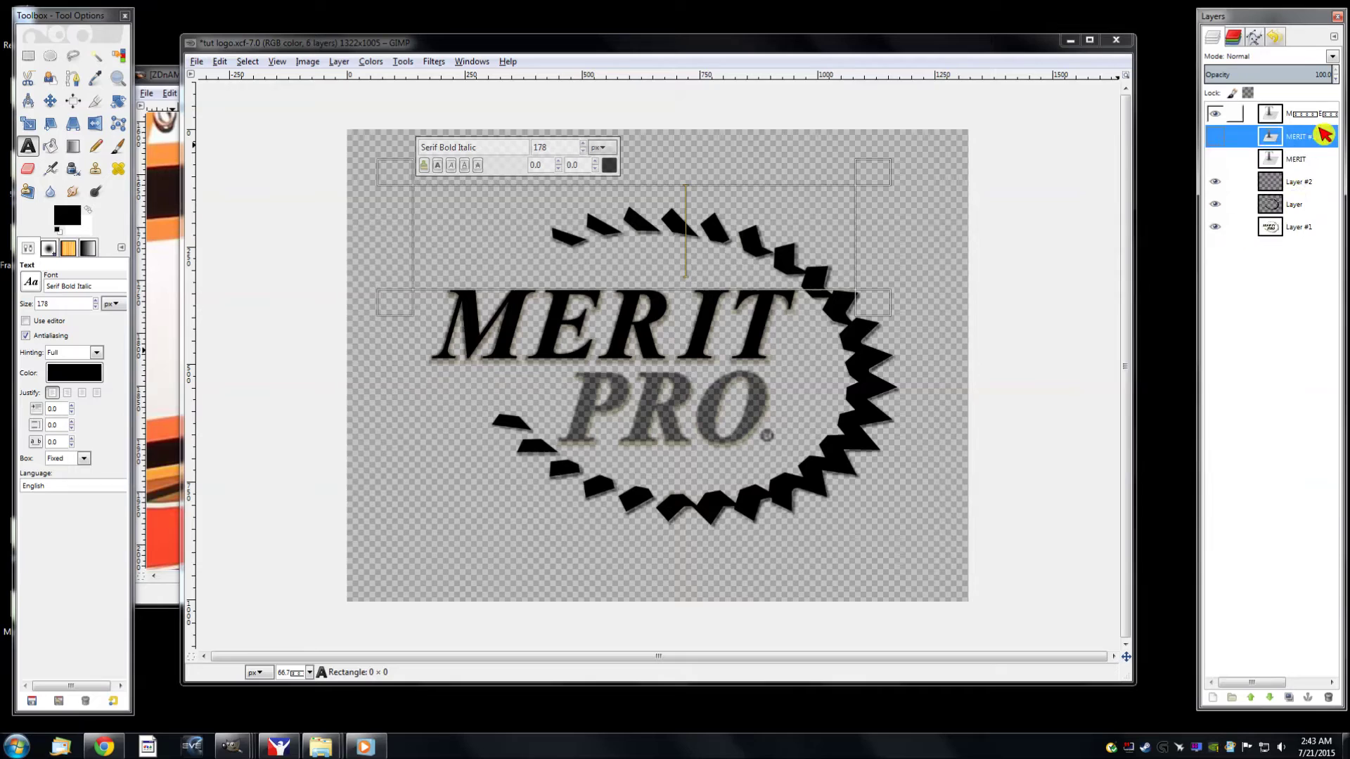
Show the duplicate MERIT #1 text layer and replace its text with "PRO"
{"action": "left_click", "coordinate": [1216, 136]}
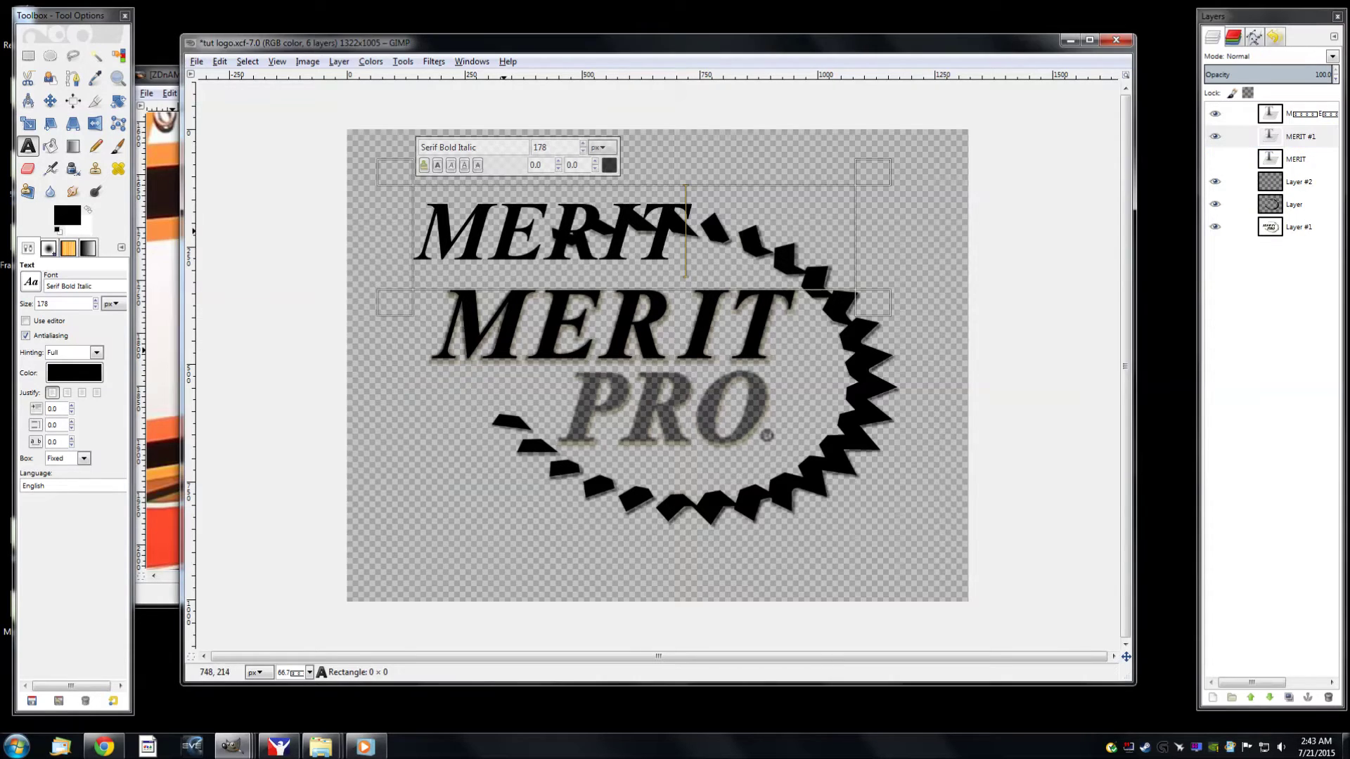
{"action": "left_click_drag", "start_coordinate": [704, 233], "coordinate": [376, 231]}
{"action": "type", "text": "PRO"}
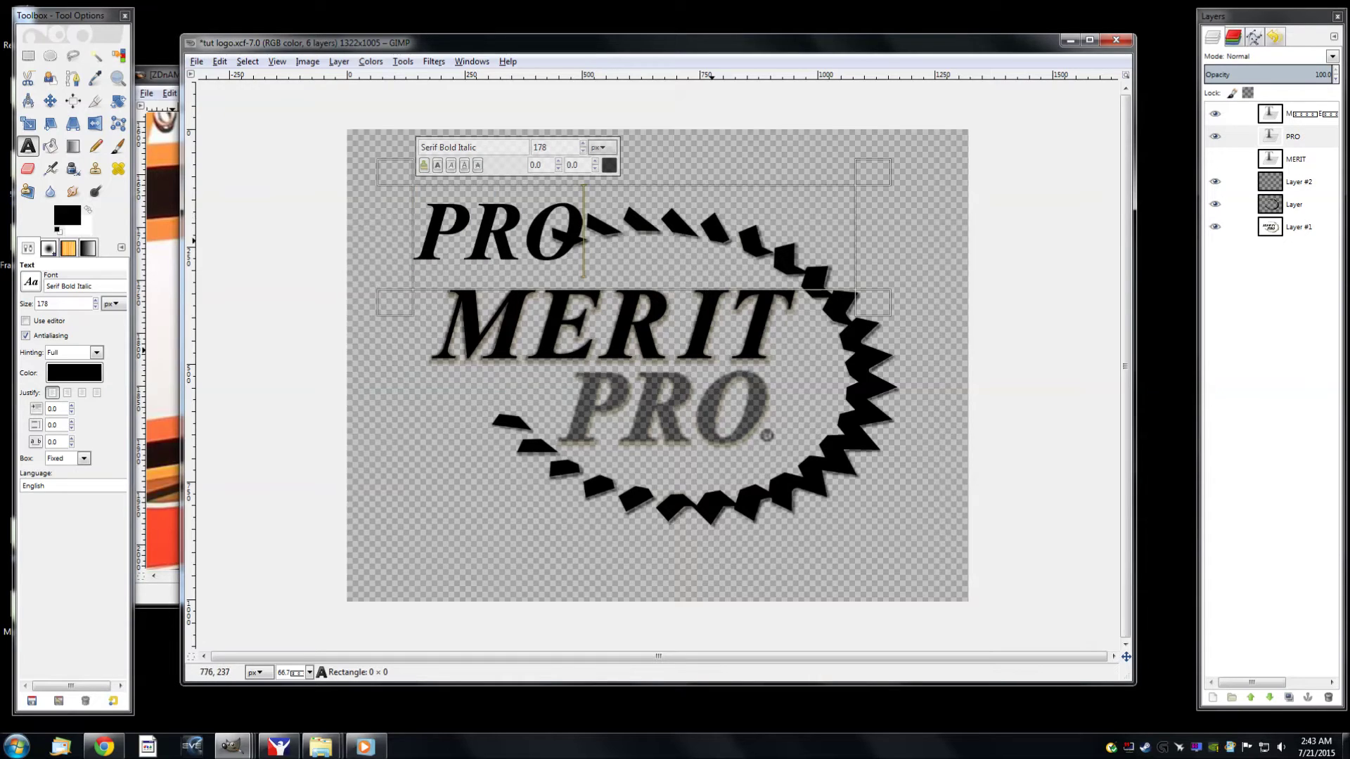
Resize the PRO text box to about 619 × 273 px so its text starts over the gray reference PRO lettering
{"action": "left_click_drag", "start_coordinate": [392, 302], "coordinate": [426, 523]}
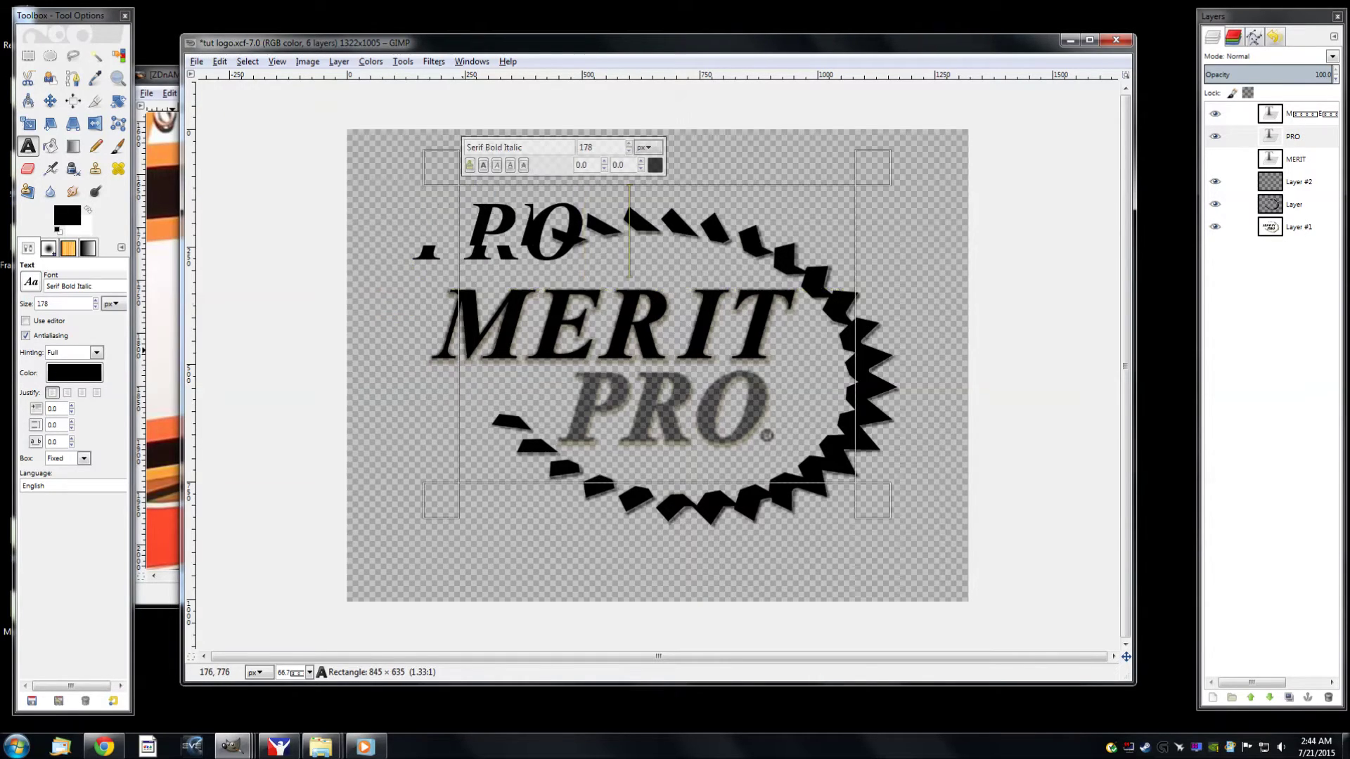
{"action": "left_click_drag", "start_coordinate": [502, 280], "coordinate": [583, 457]}
{"action": "left_click_drag", "start_coordinate": [539, 333], "coordinate": [546, 330]}
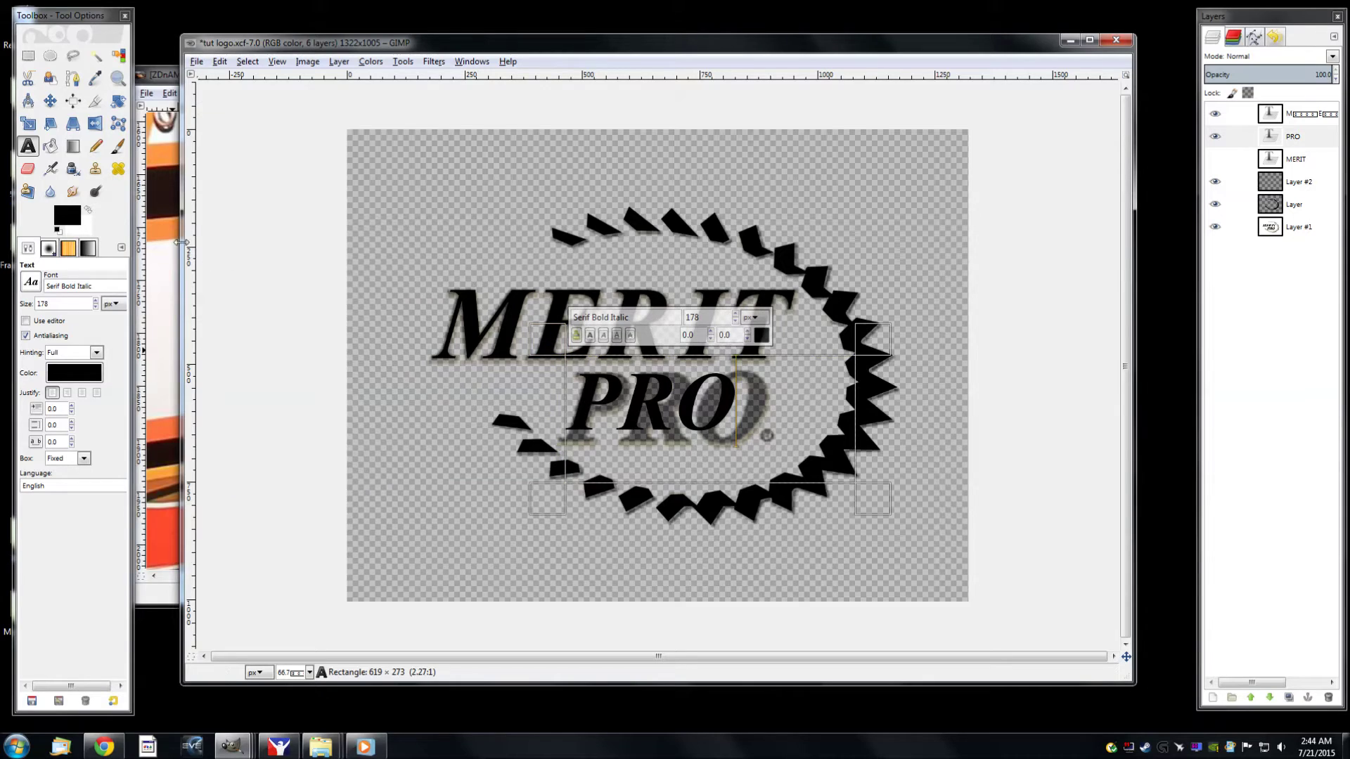
Set the PRO text's font size to 218 px to match the reference lettering
{"action": "left_click", "coordinate": [96, 301]}
{"action": "scroll", "coordinate": [100, 304], "scroll_direction": "up", "scroll_amount": 12}
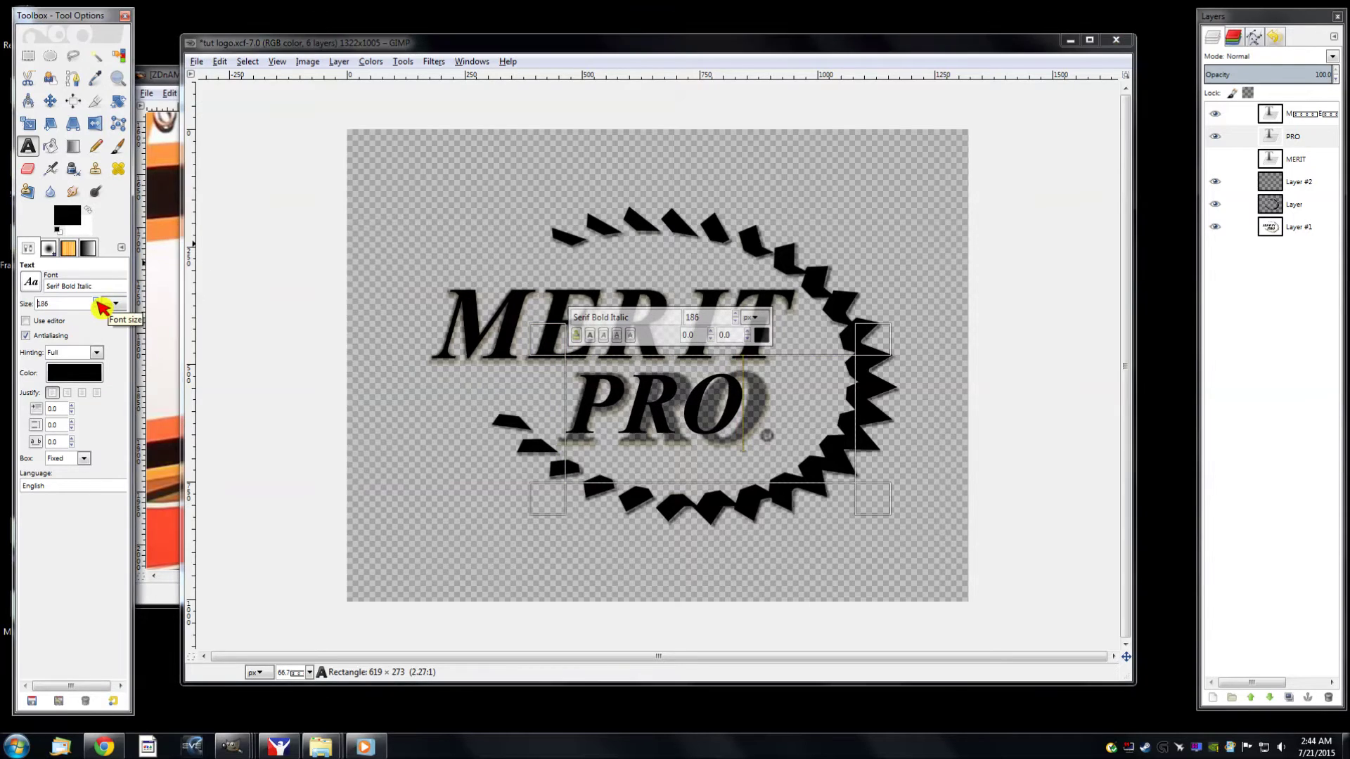
{"action": "scroll", "coordinate": [102, 307], "scroll_direction": "up", "scroll_amount": 16}
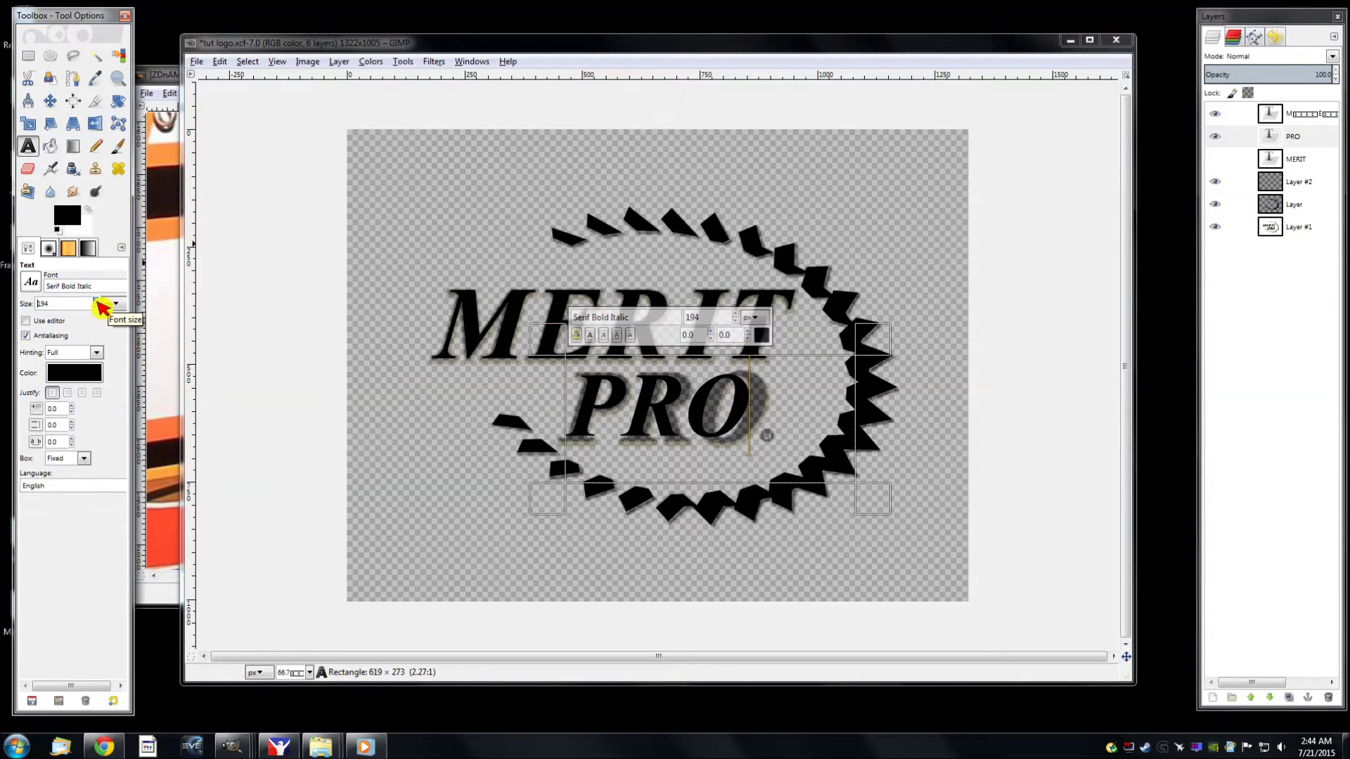
{"action": "scroll", "coordinate": [101, 312], "scroll_direction": "down", "scroll_amount": 6}
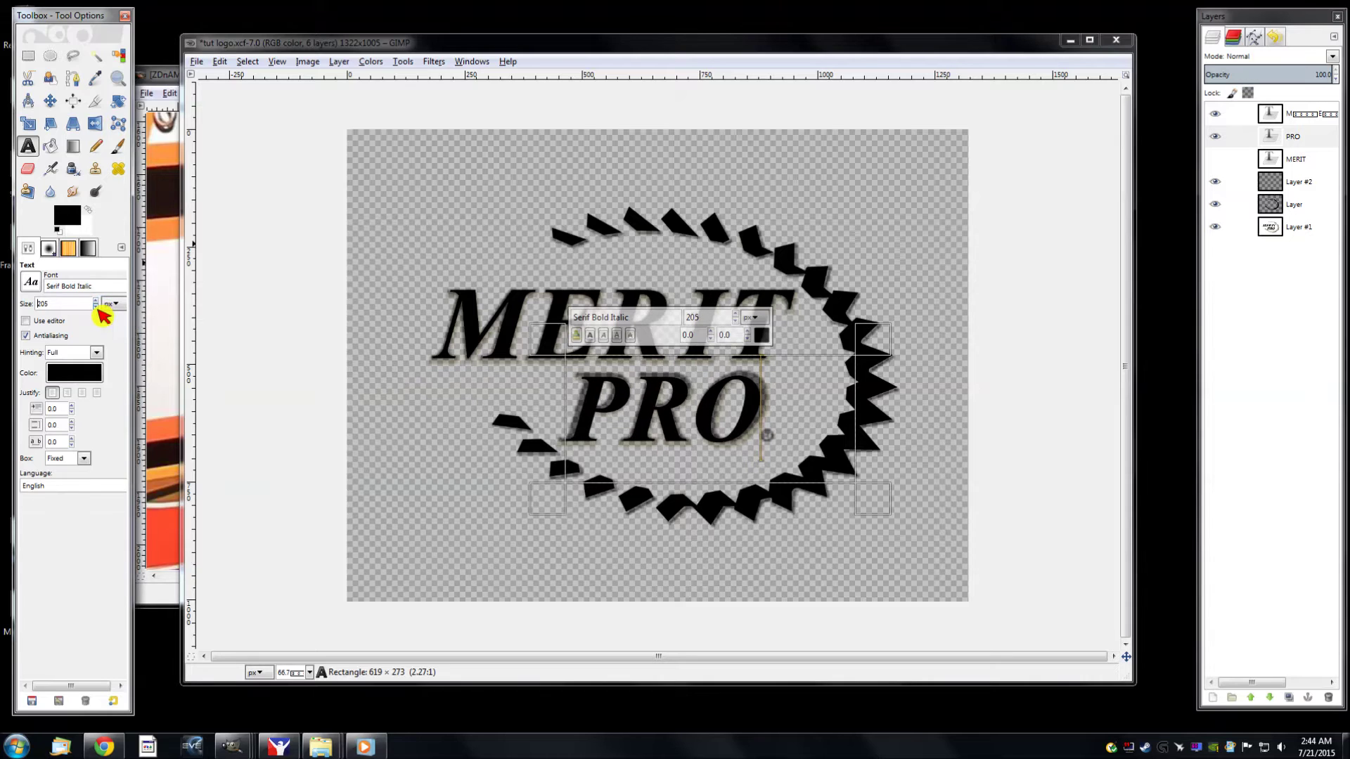
{"action": "scroll", "coordinate": [101, 308], "scroll_direction": "up", "scroll_amount": 12}
{"action": "scroll", "coordinate": [102, 307], "scroll_direction": "up", "scroll_amount": 5}
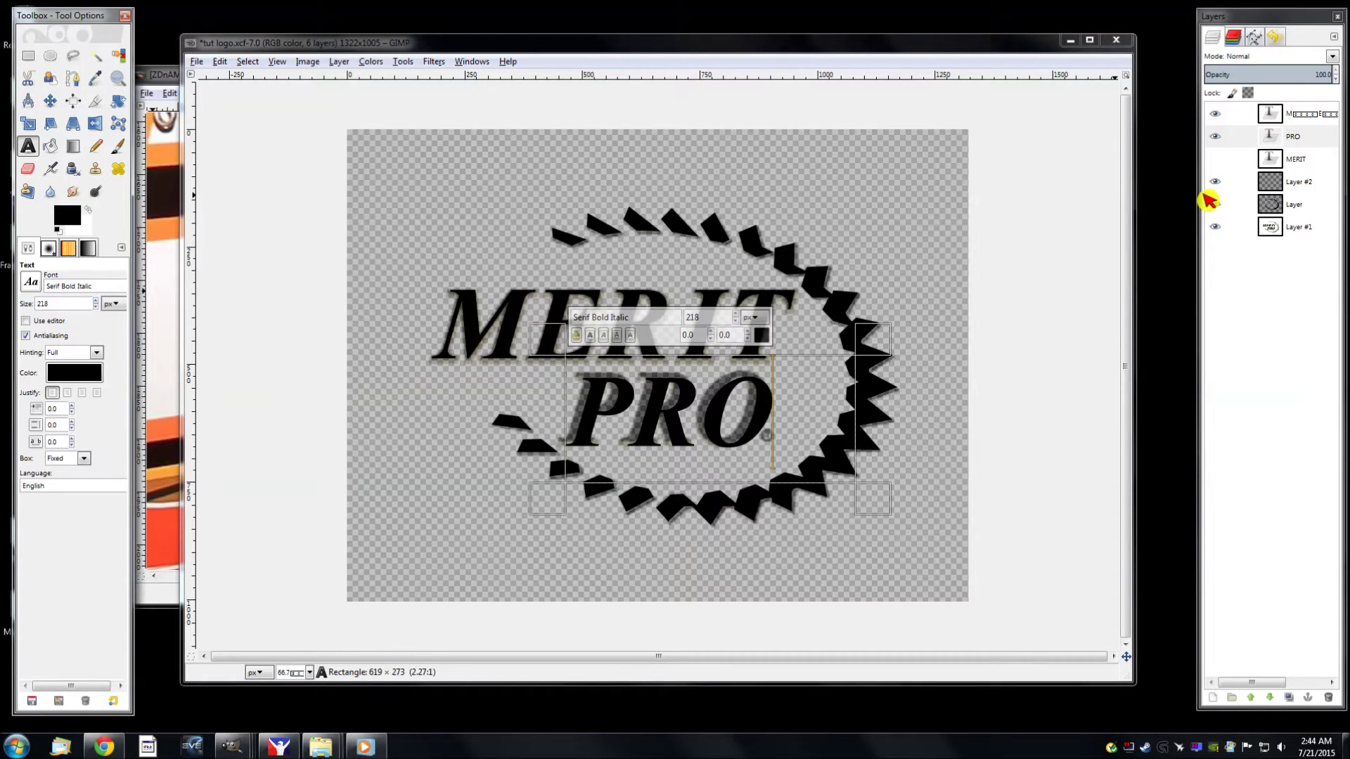
Fine-tune the PRO text box to about 632 × 283 px so the letters cover the reference PRO
{"action": "left_click", "coordinate": [1312, 160]}
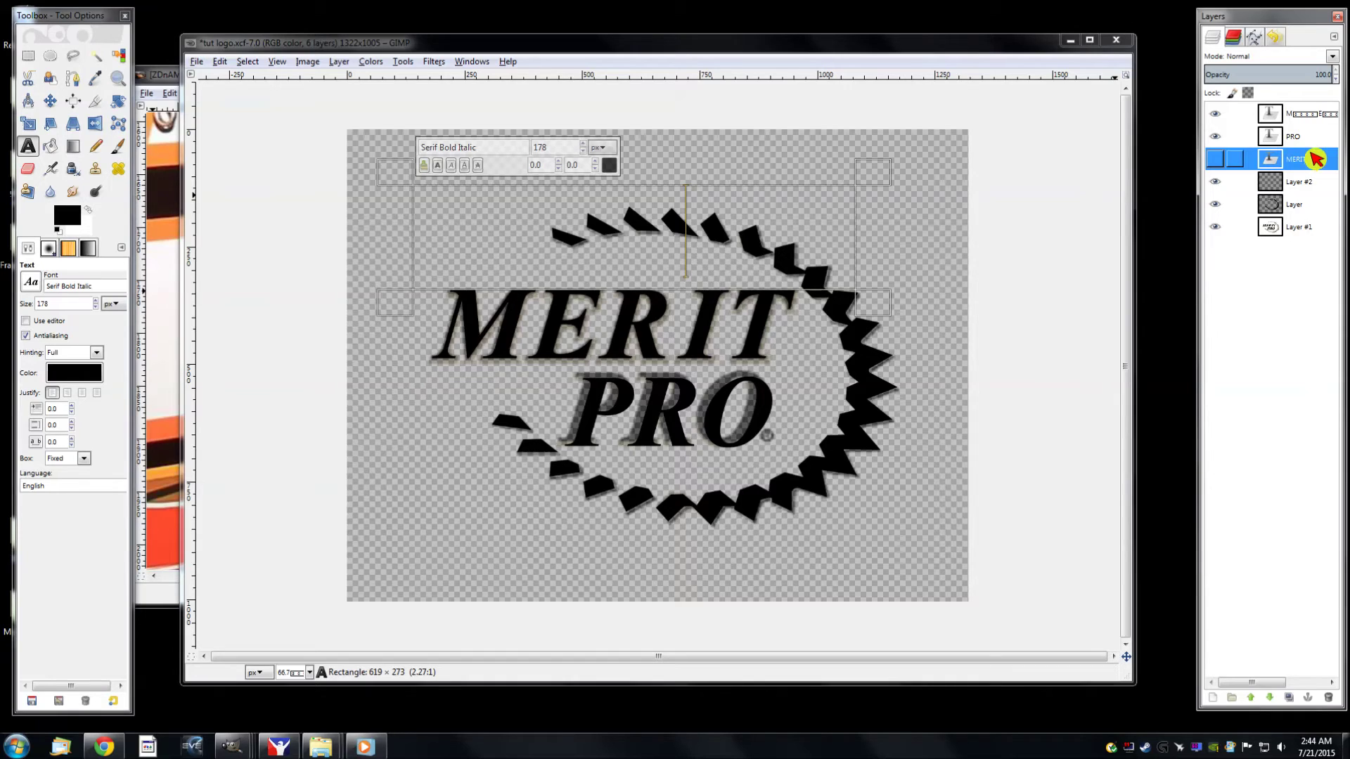
{"action": "left_click", "coordinate": [1298, 137]}
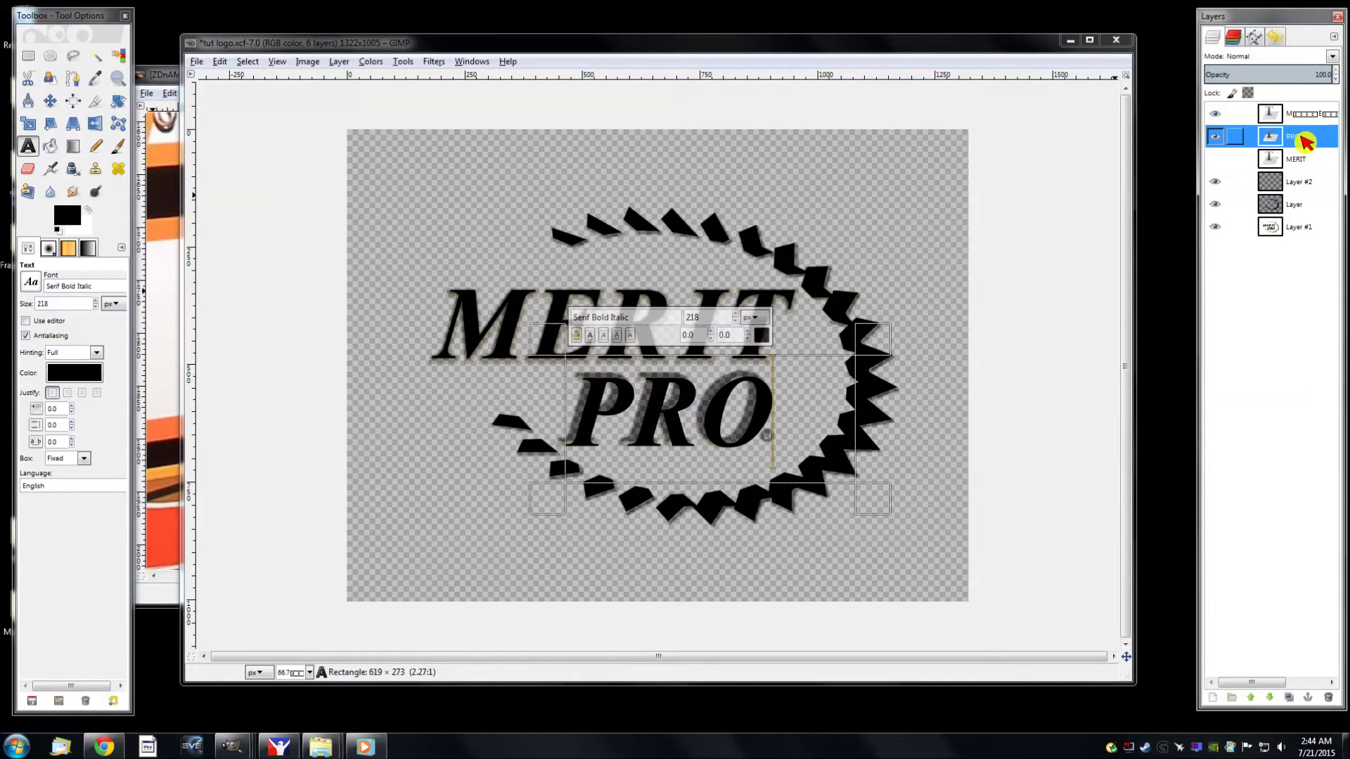
{"action": "left_click_drag", "start_coordinate": [547, 334], "coordinate": [545, 330]}
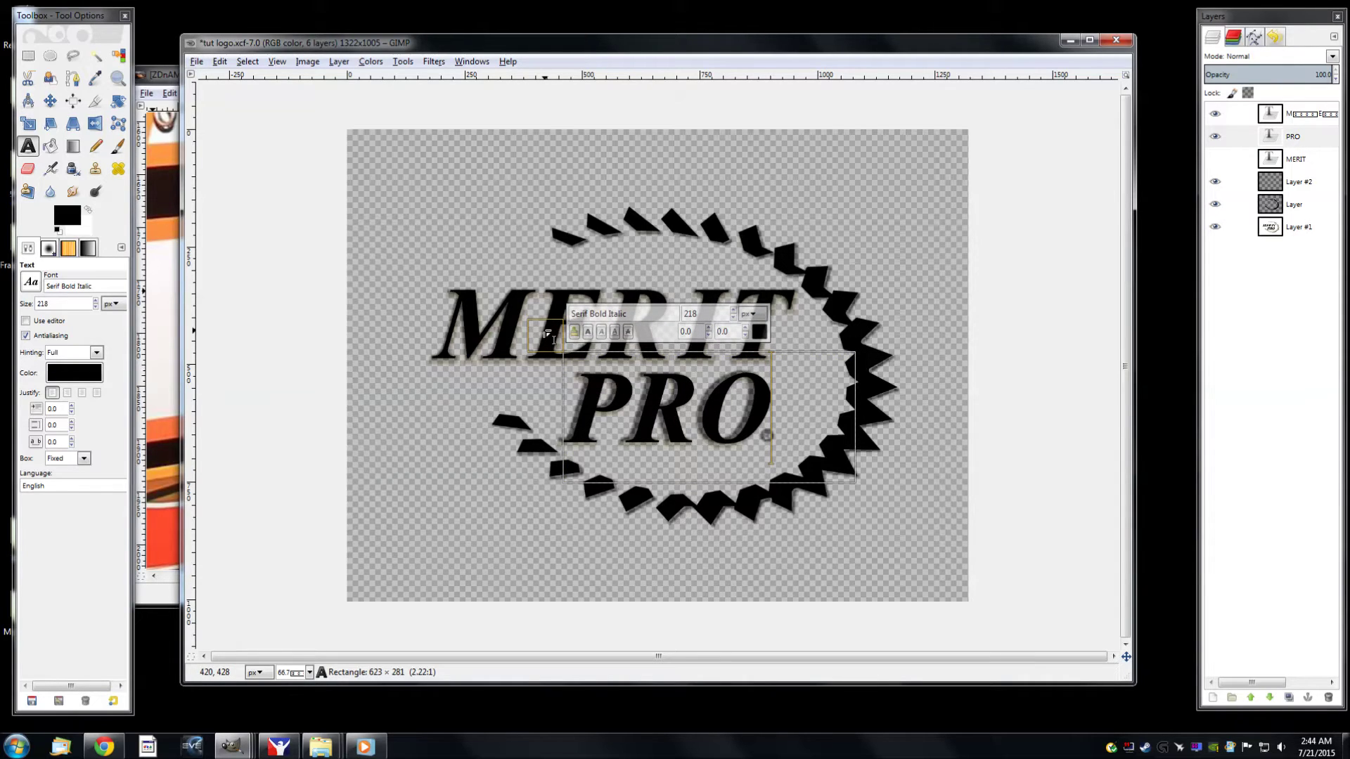
{"action": "left_click_drag", "start_coordinate": [553, 339], "coordinate": [545, 331]}
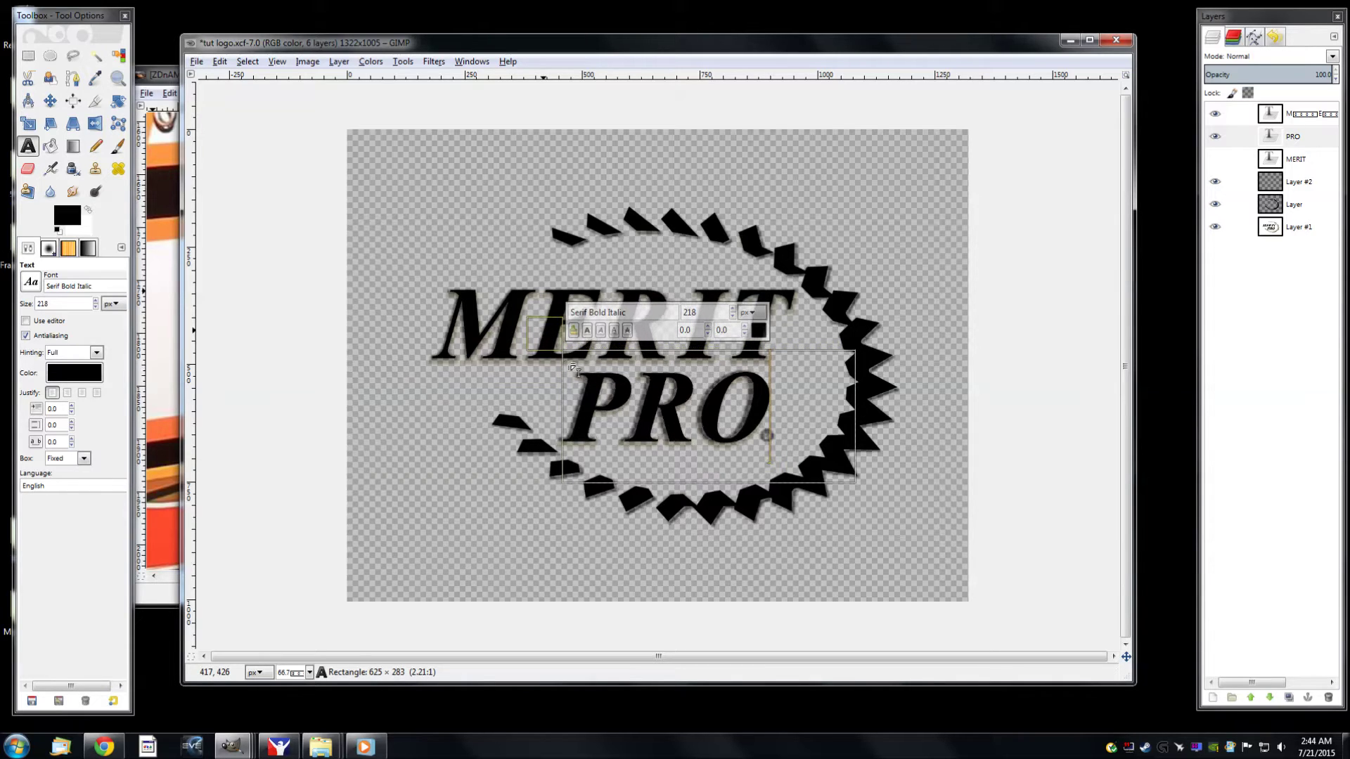
{"action": "left_click_drag", "start_coordinate": [548, 415], "coordinate": [545, 417]}
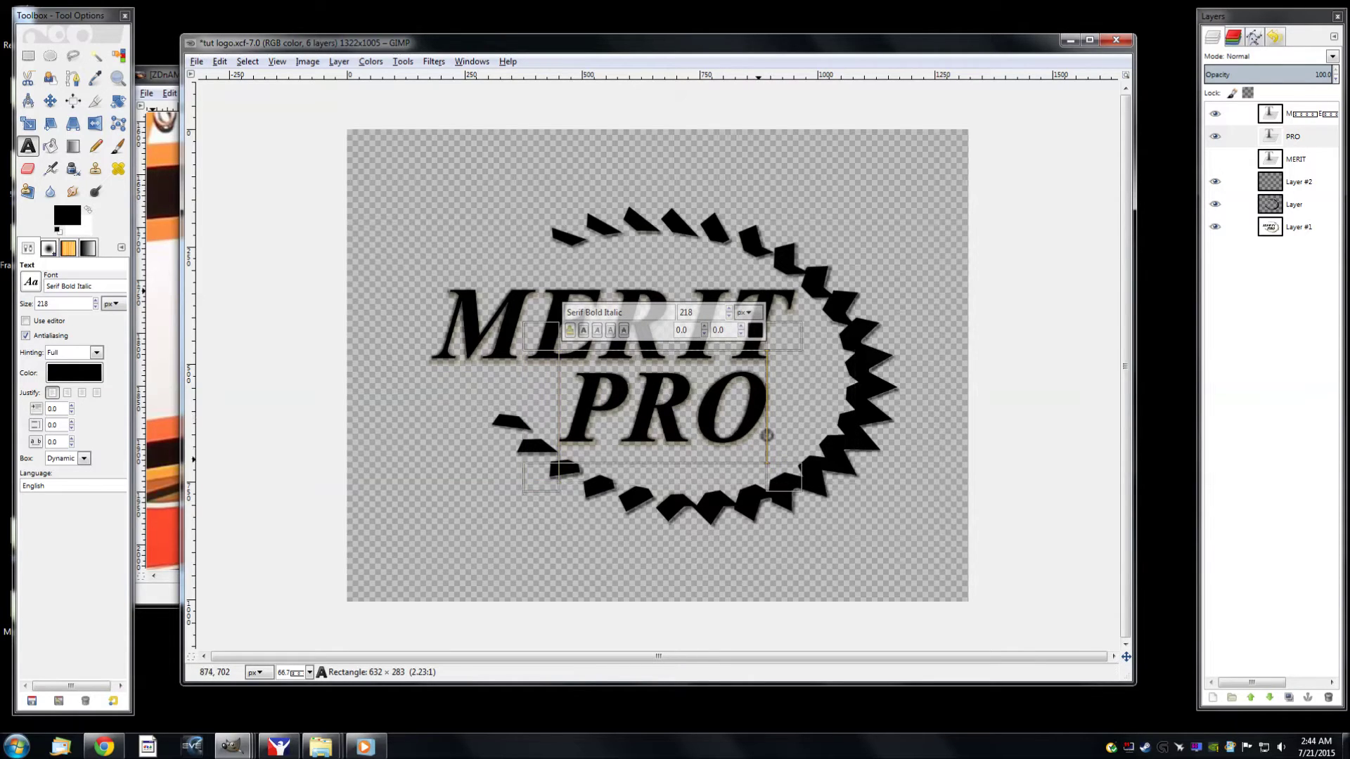
Compare the PRO text with the reference lettering up close by toggling the PRO layer's visibility
{"action": "scroll", "coordinate": [784, 434], "scroll_direction": "up", "scroll_amount": 2}
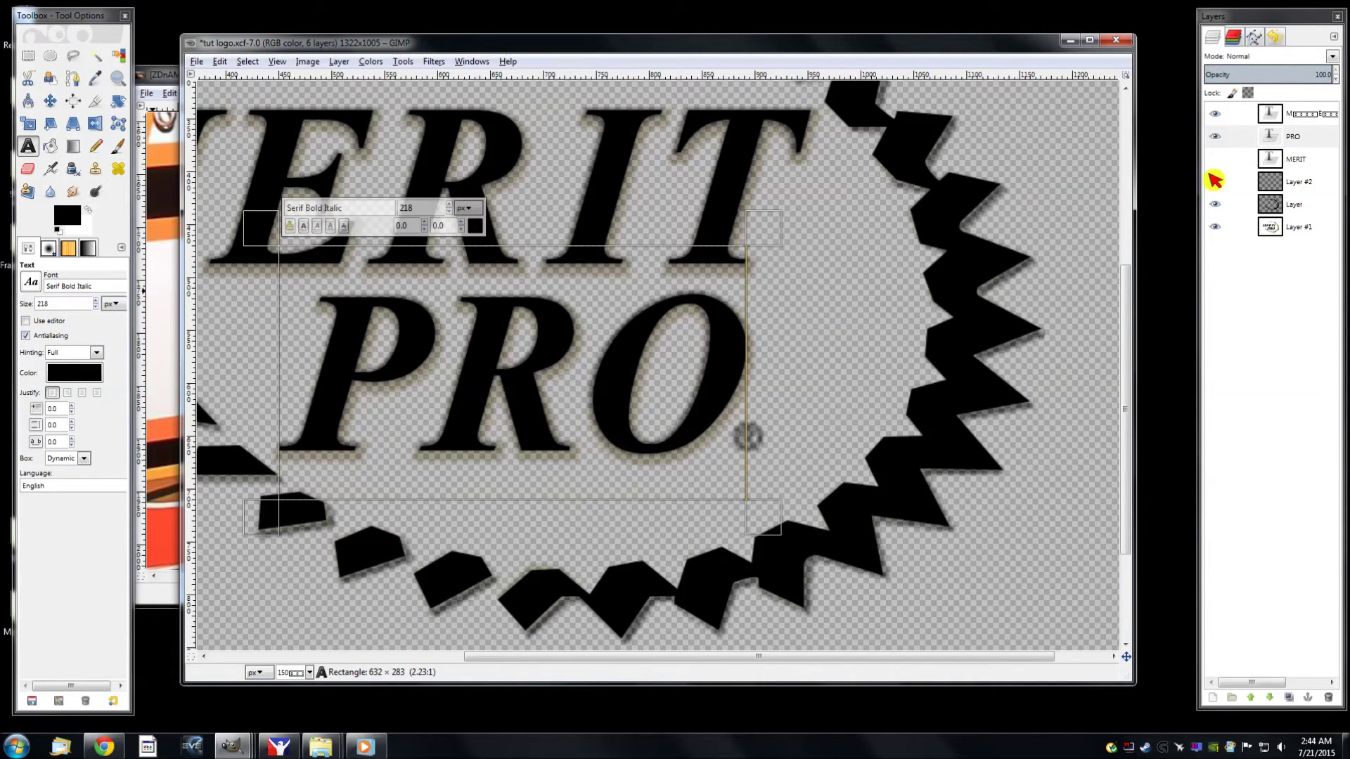
{"action": "left_click", "coordinate": [1216, 136]}
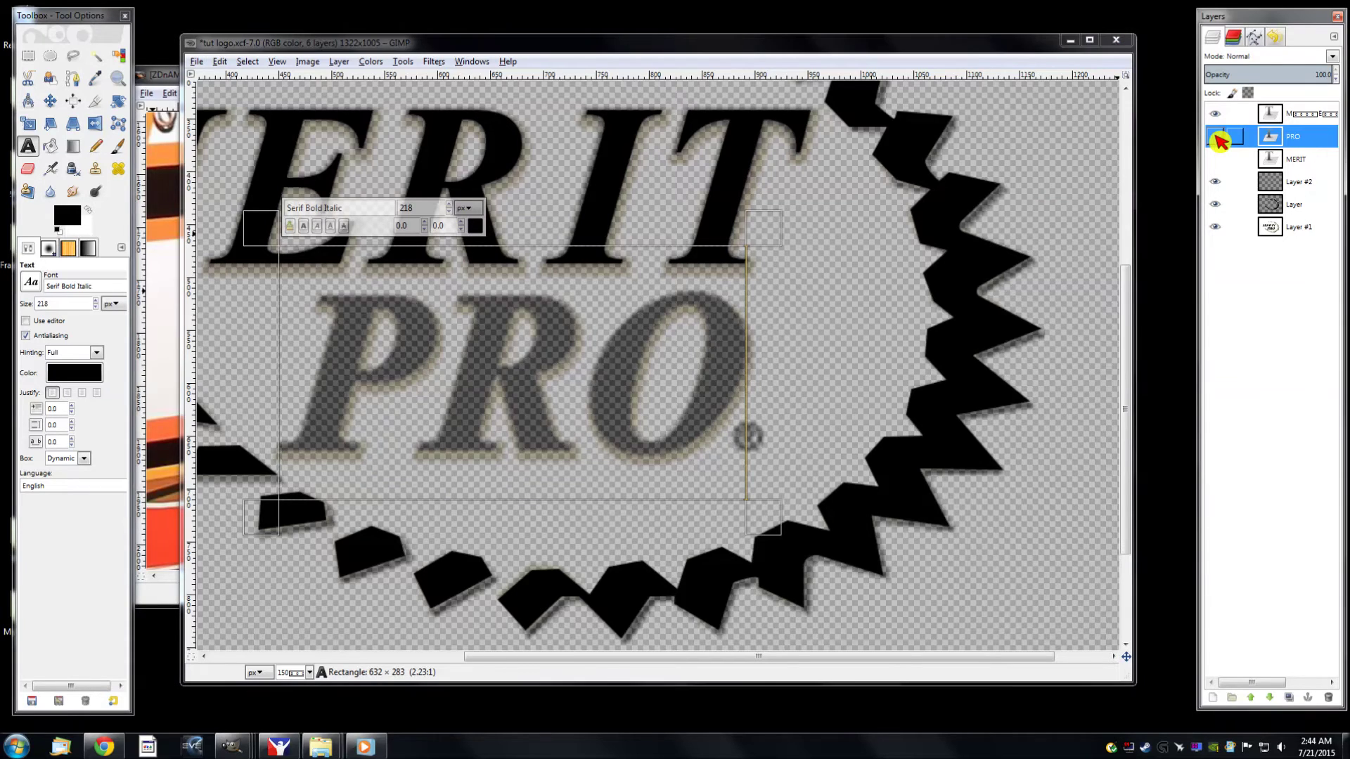
{"action": "left_click", "coordinate": [1216, 138]}
{"action": "left_click", "coordinate": [1215, 137]}
{"action": "left_click", "coordinate": [1216, 137]}
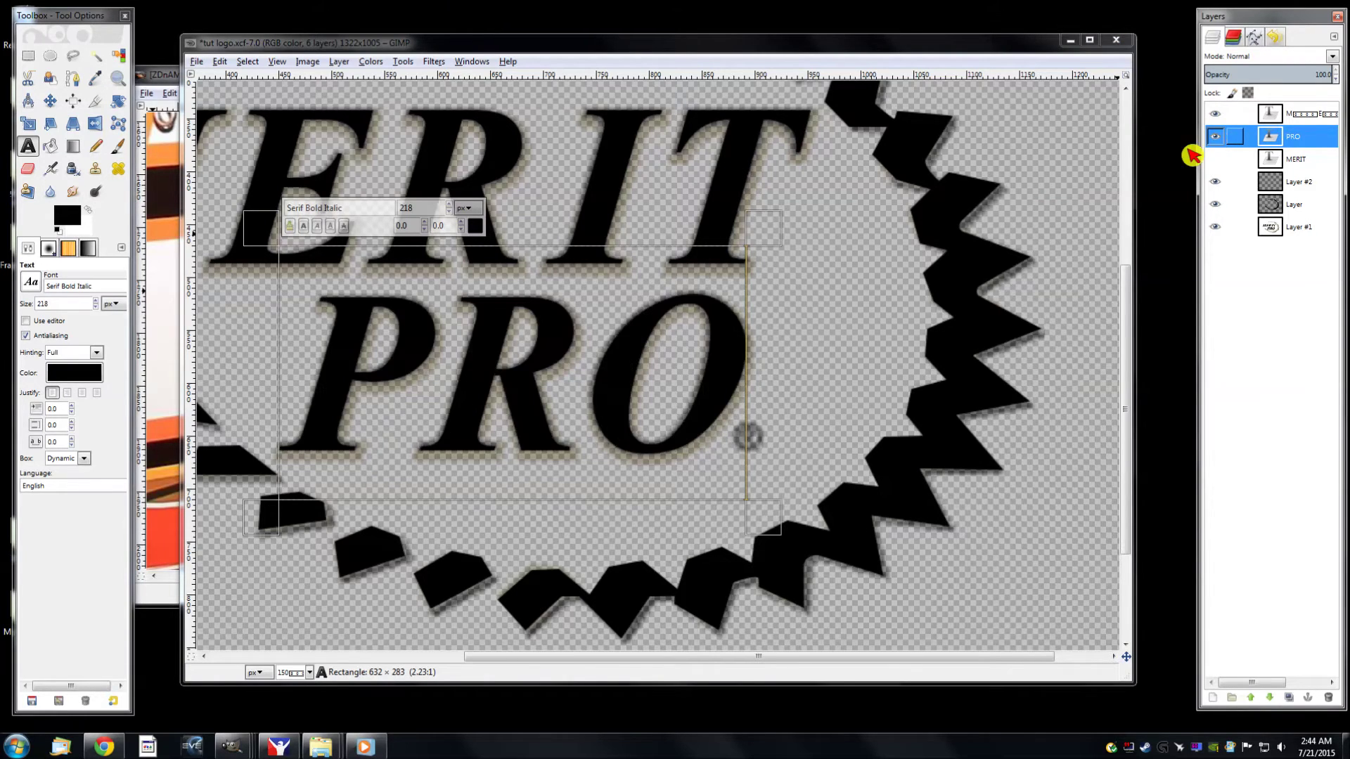
{"action": "scroll", "coordinate": [688, 359], "scroll_direction": "down", "scroll_amount": 1}
{"action": "scroll", "coordinate": [689, 360], "scroll_direction": "down", "scroll_amount": 1}
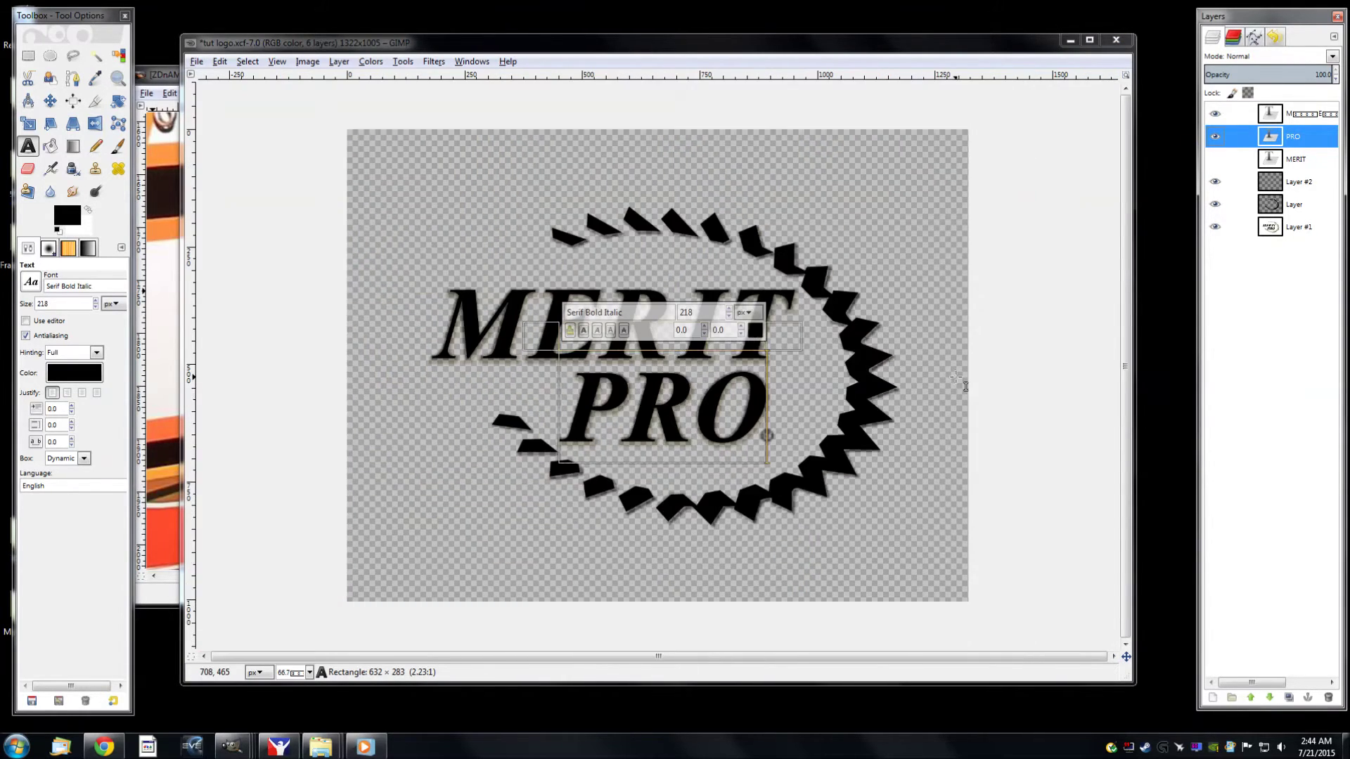
{"action": "scroll", "coordinate": [838, 371], "scroll_direction": "down", "scroll_amount": 1}
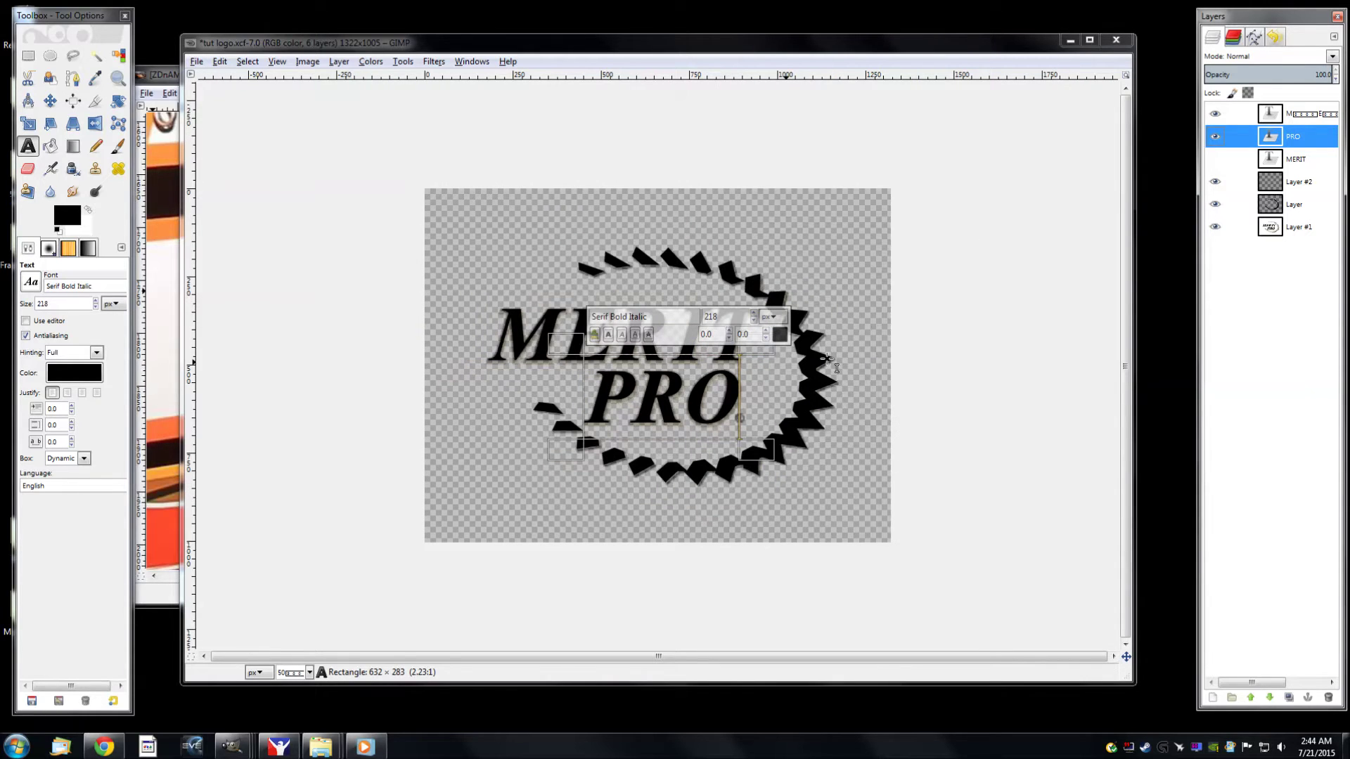
Hide the Layer #1 reference and merge the topmost MERIT text layer down into the PRO layer
{"action": "left_click", "coordinate": [1215, 226]}
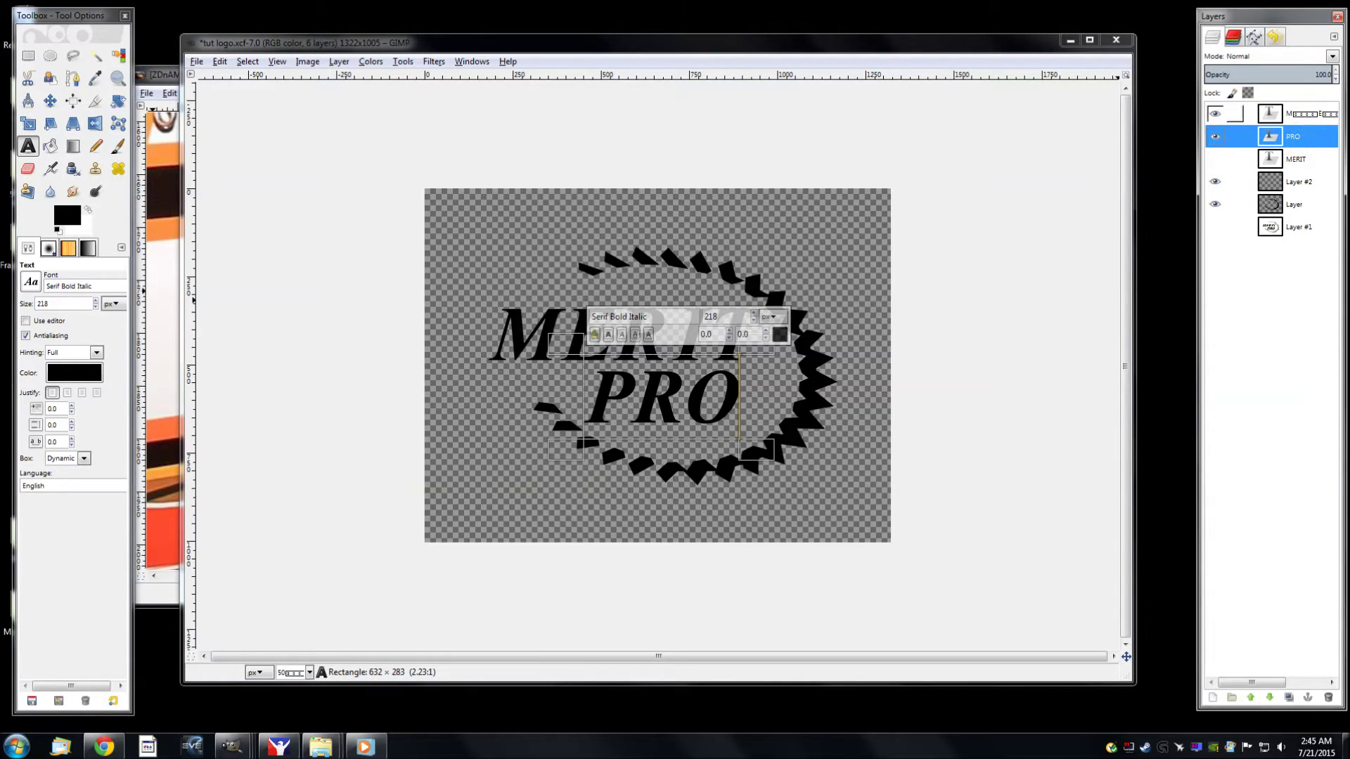
{"action": "left_click", "coordinate": [1309, 116]}
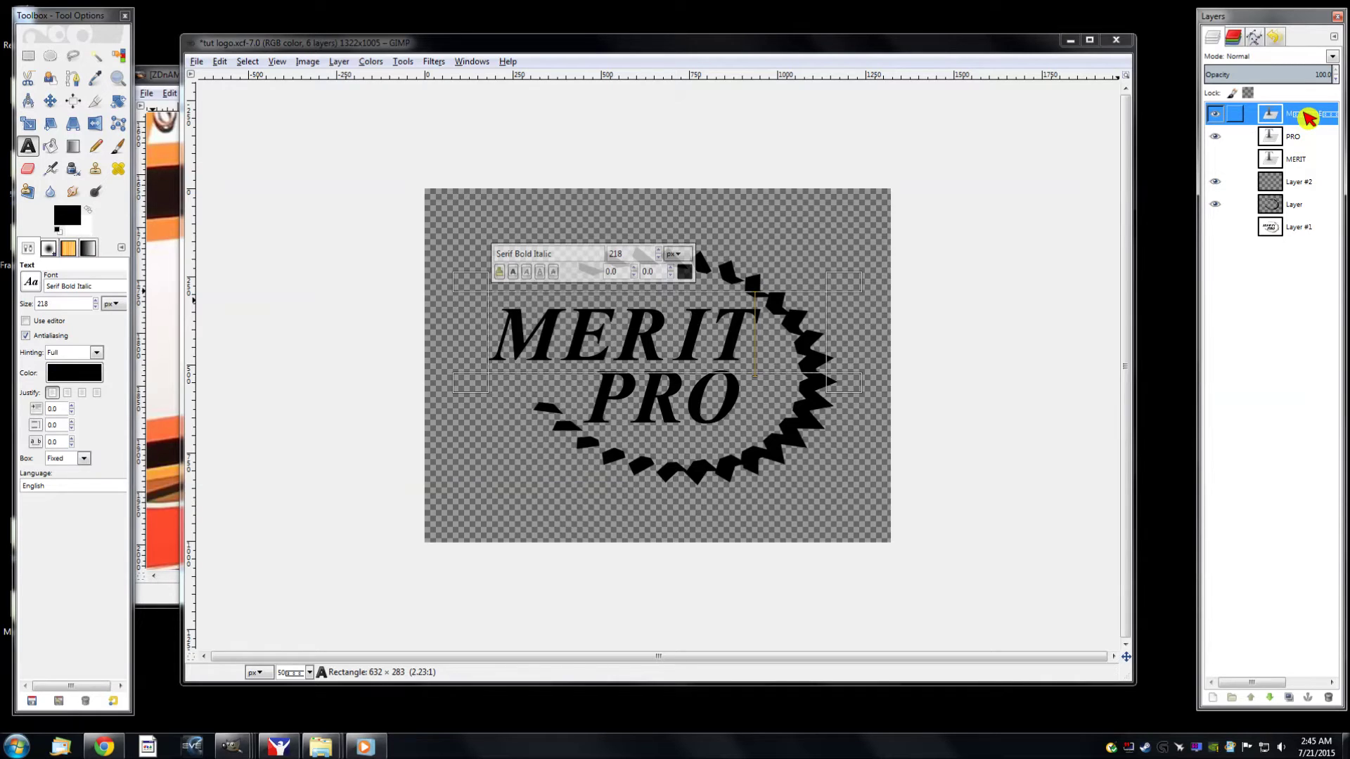
{"action": "right_click", "coordinate": [1309, 116]}
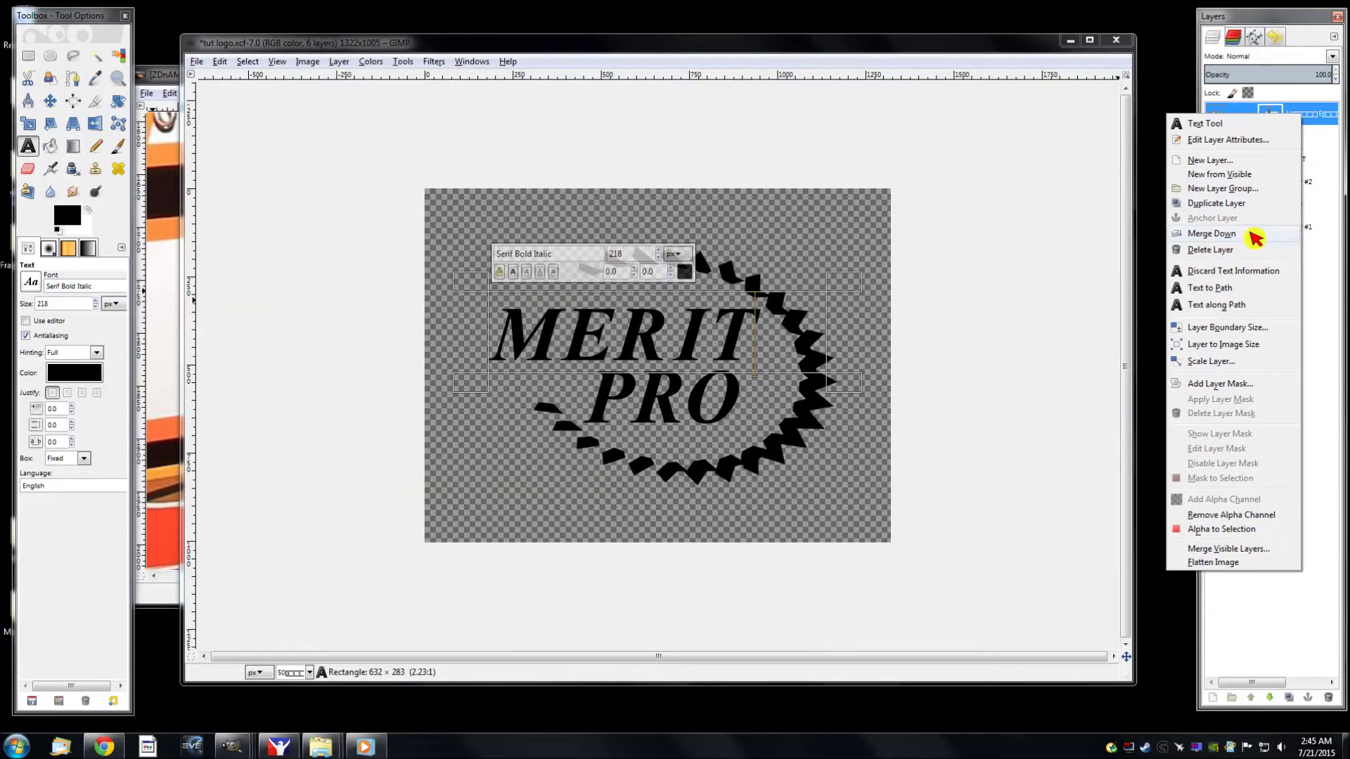
{"action": "left_click", "coordinate": [1250, 232]}
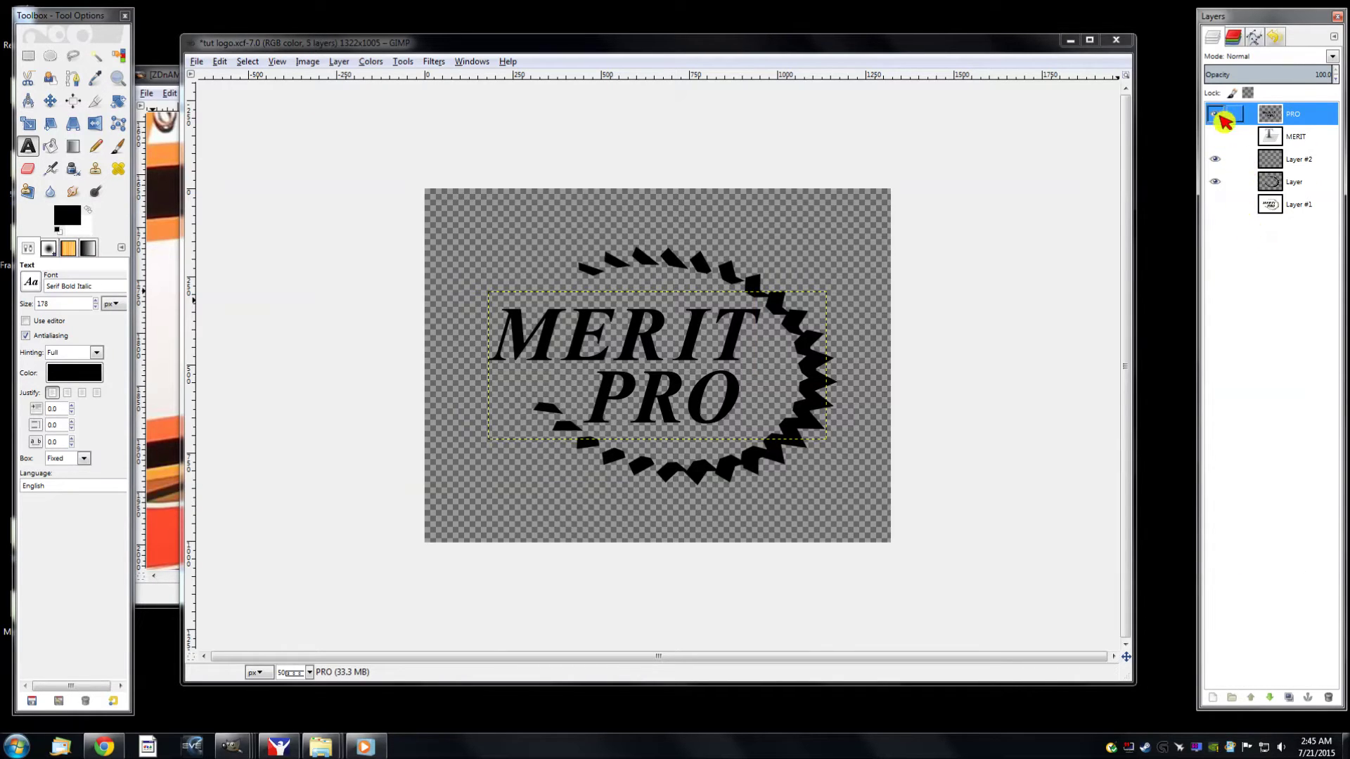
Set the spare MERIT text layer's font size to 218 px and hide that layer again
{"action": "left_click", "coordinate": [1302, 138]}
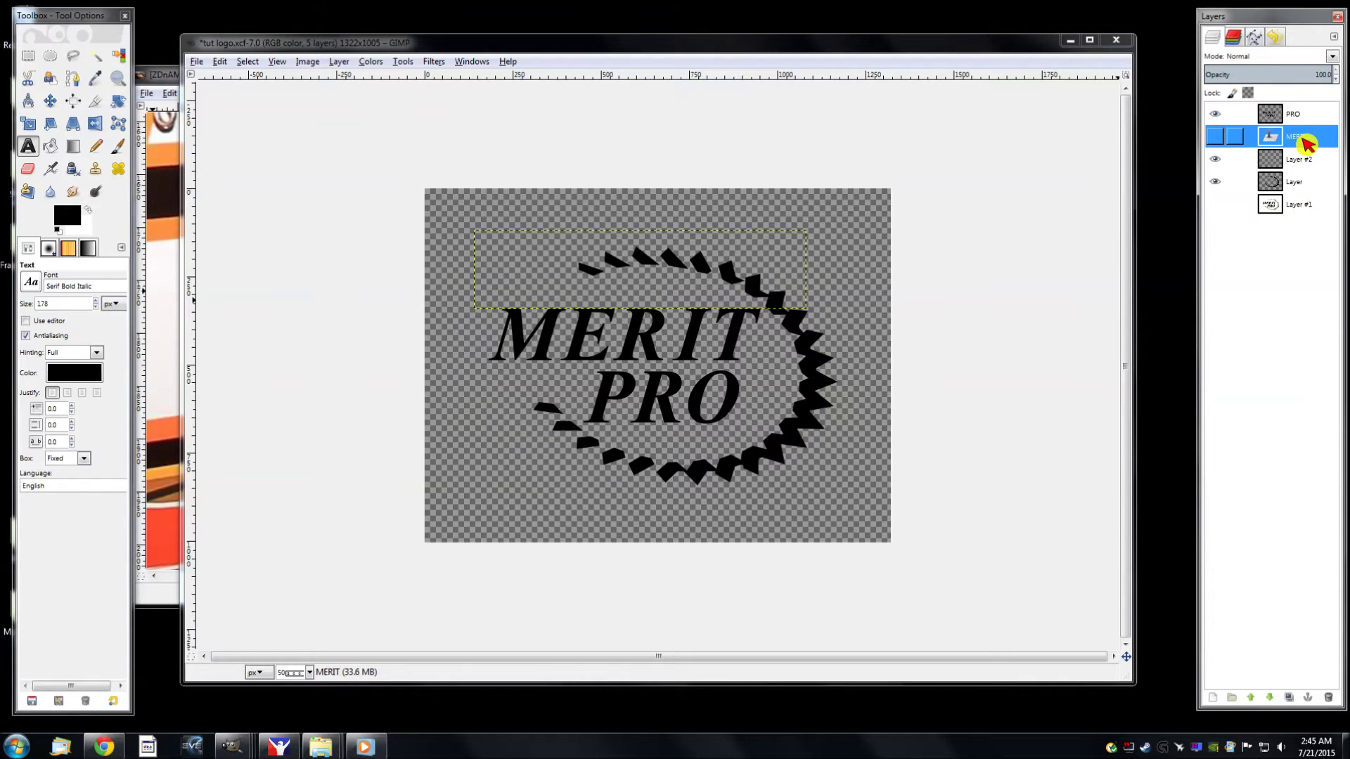
{"action": "left_click", "coordinate": [1215, 136]}
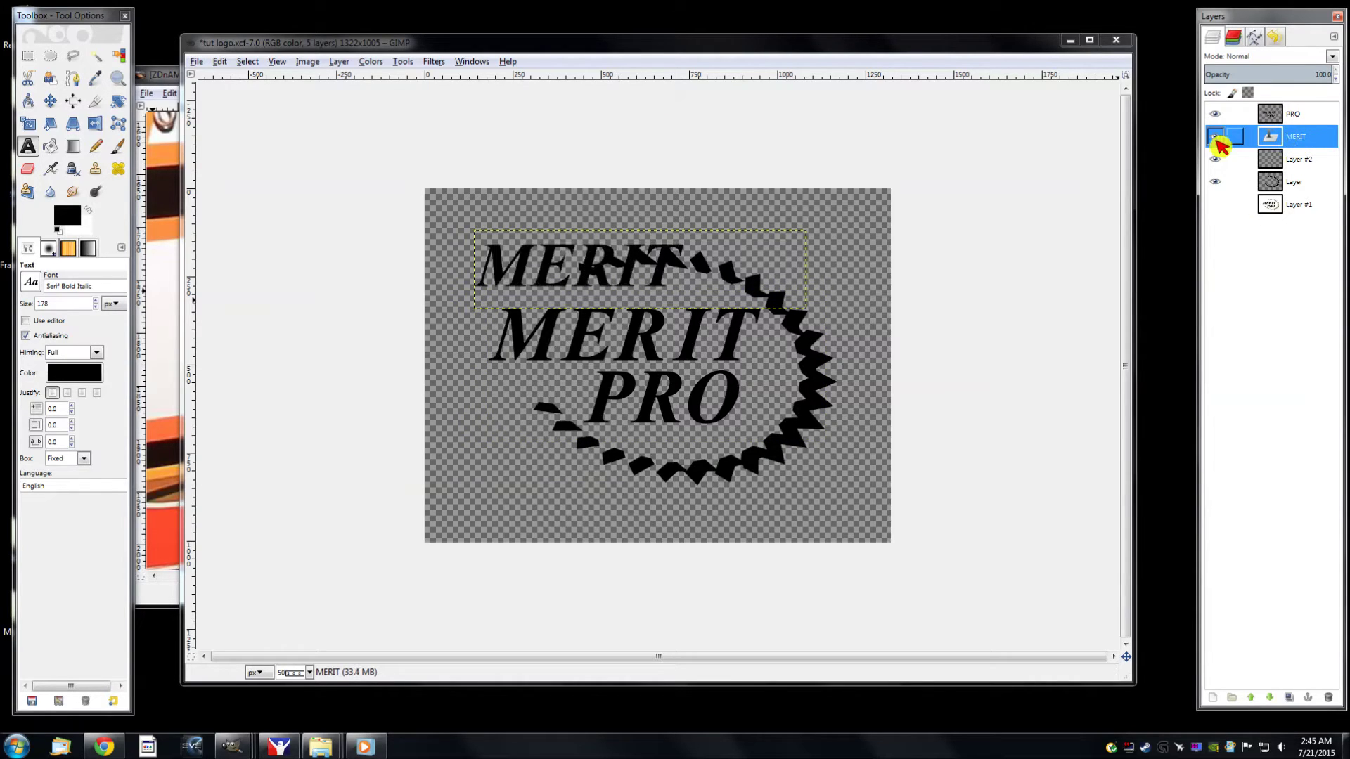
{"action": "left_click", "coordinate": [28, 146]}
{"action": "left_click", "coordinate": [679, 267]}
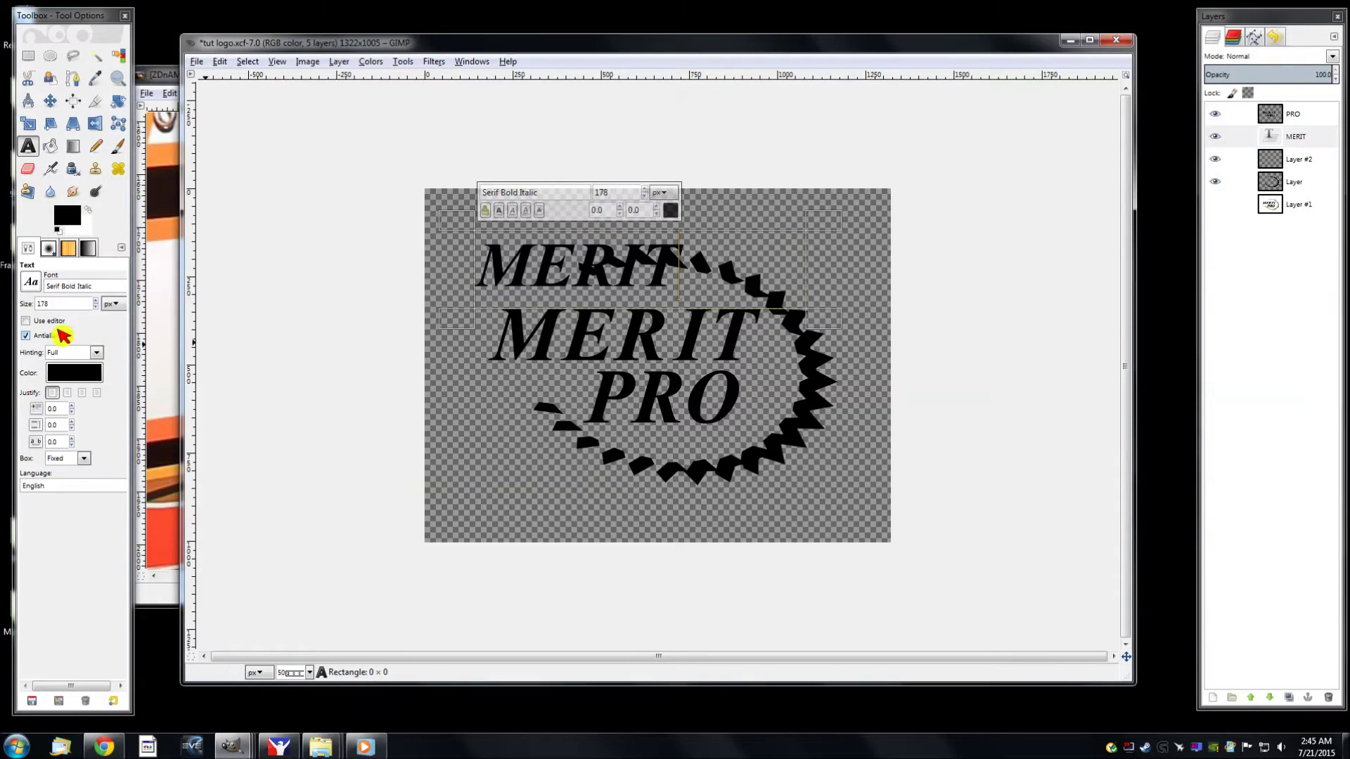
{"action": "left_click", "coordinate": [29, 304]}
{"action": "type", "text": "218"}
{"action": "key", "text": "Return"}
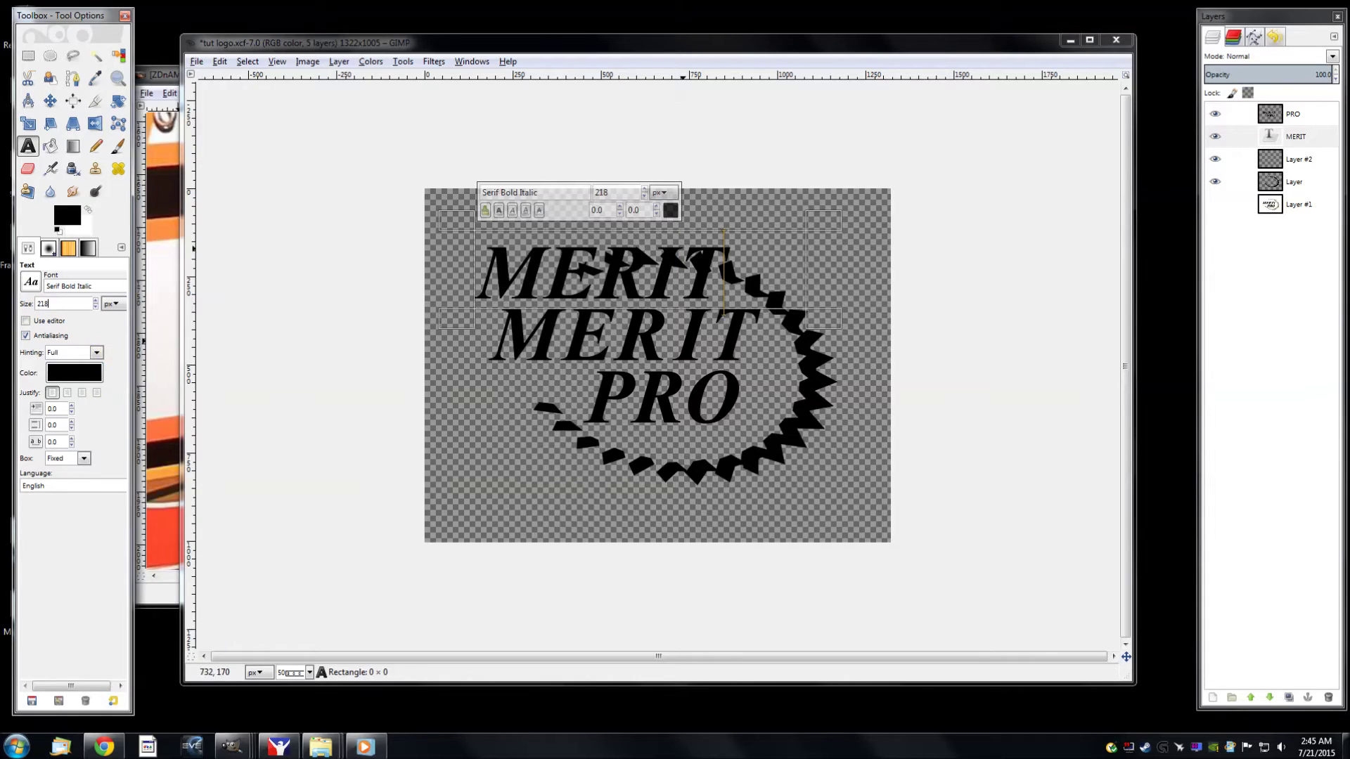
{"action": "left_click", "coordinate": [1225, 139]}
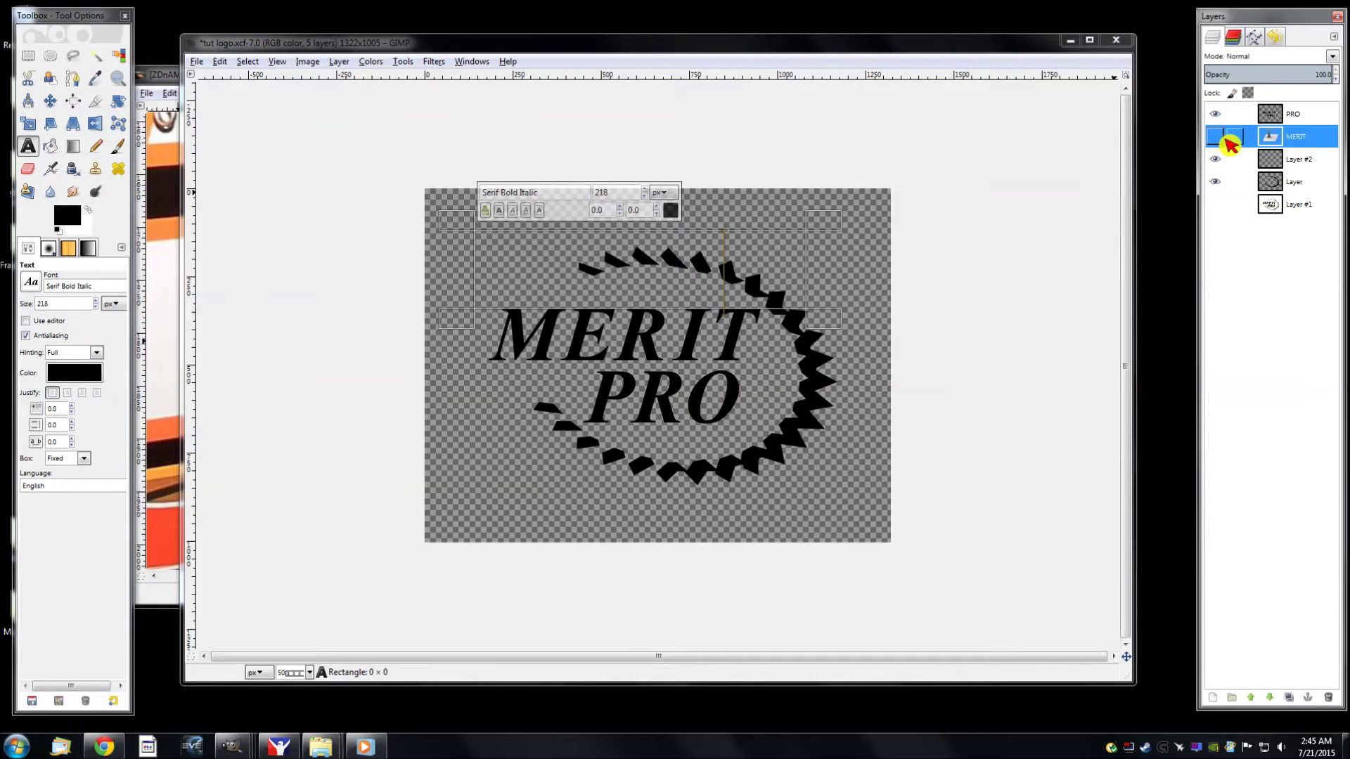
Start saving the image under a new name in the logos_reference folder inside Perky Jerky Truck
{"action": "left_click", "coordinate": [196, 63]}
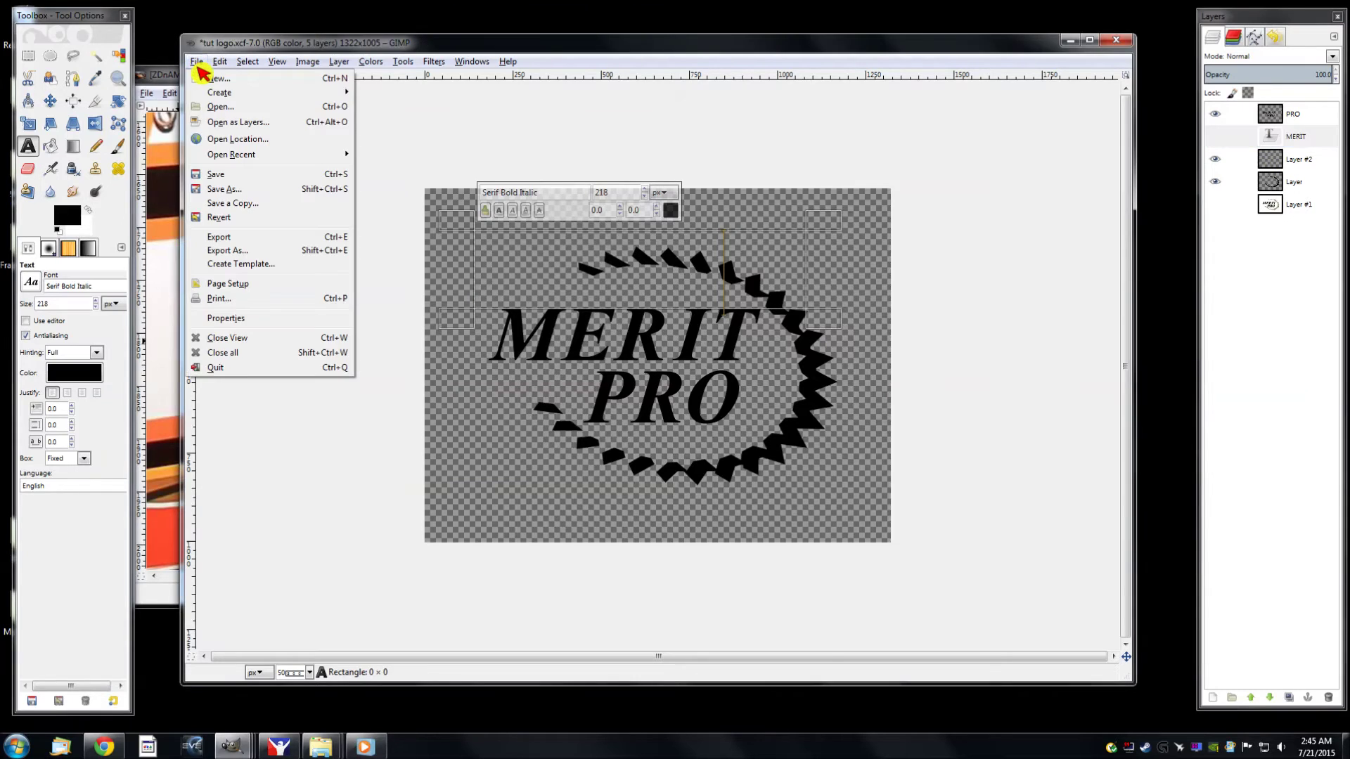
{"action": "left_click", "coordinate": [224, 189]}
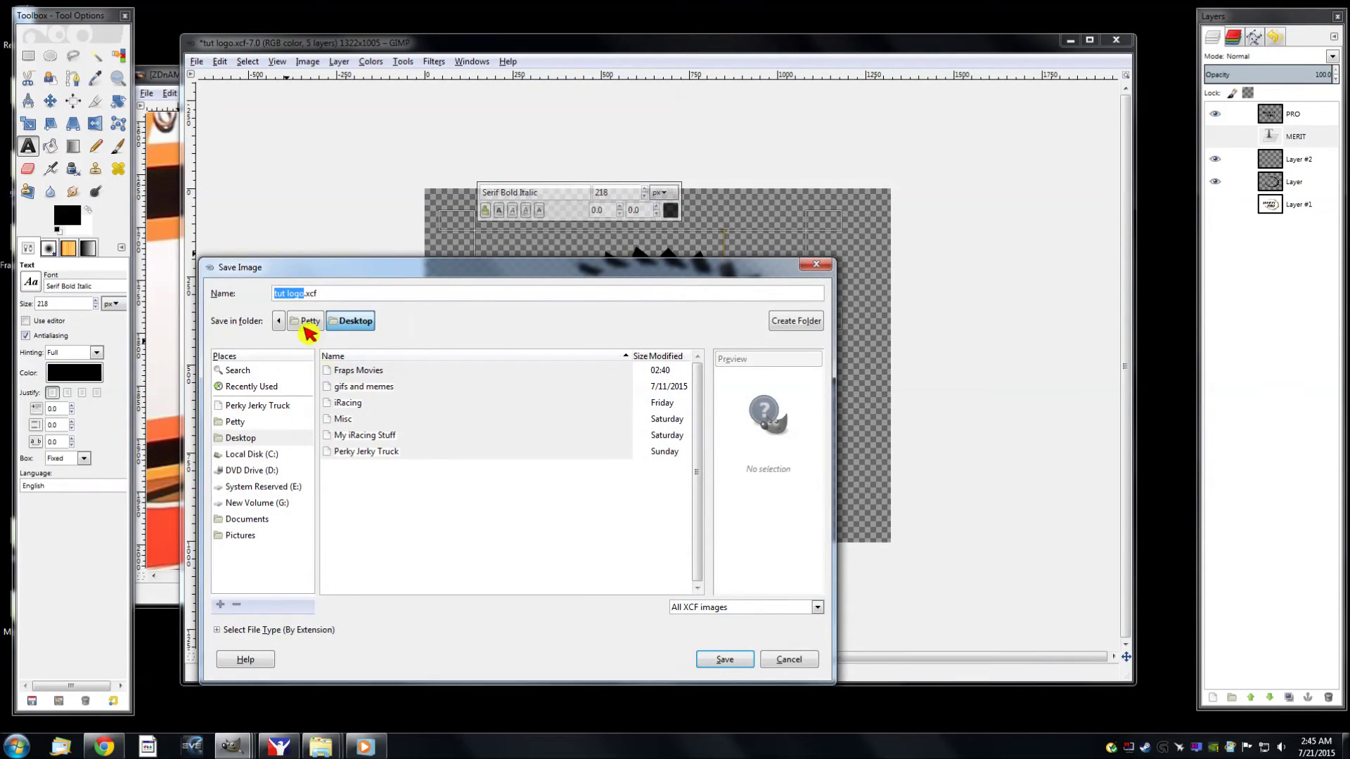
{"action": "double_click", "coordinate": [379, 452]}
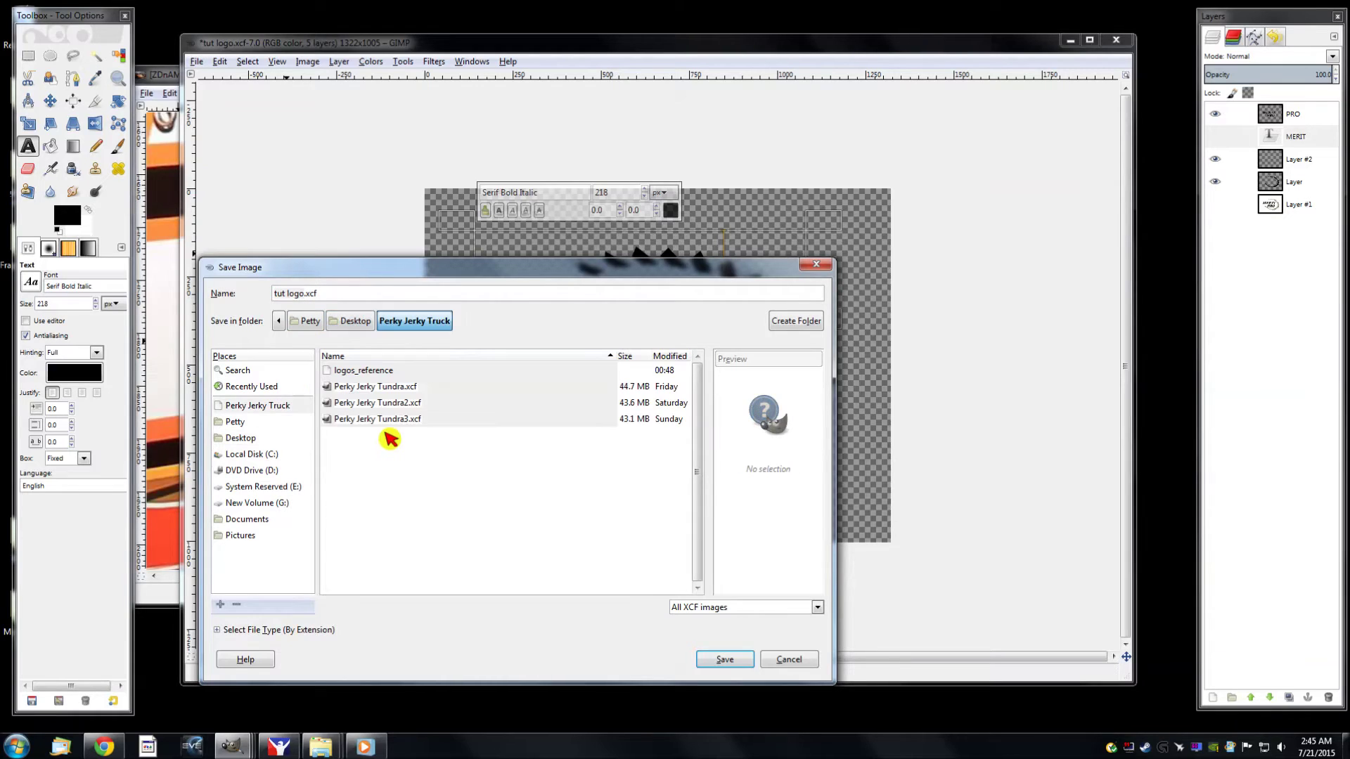
{"action": "left_click", "coordinate": [388, 373]}
{"action": "double_click", "coordinate": [387, 375]}
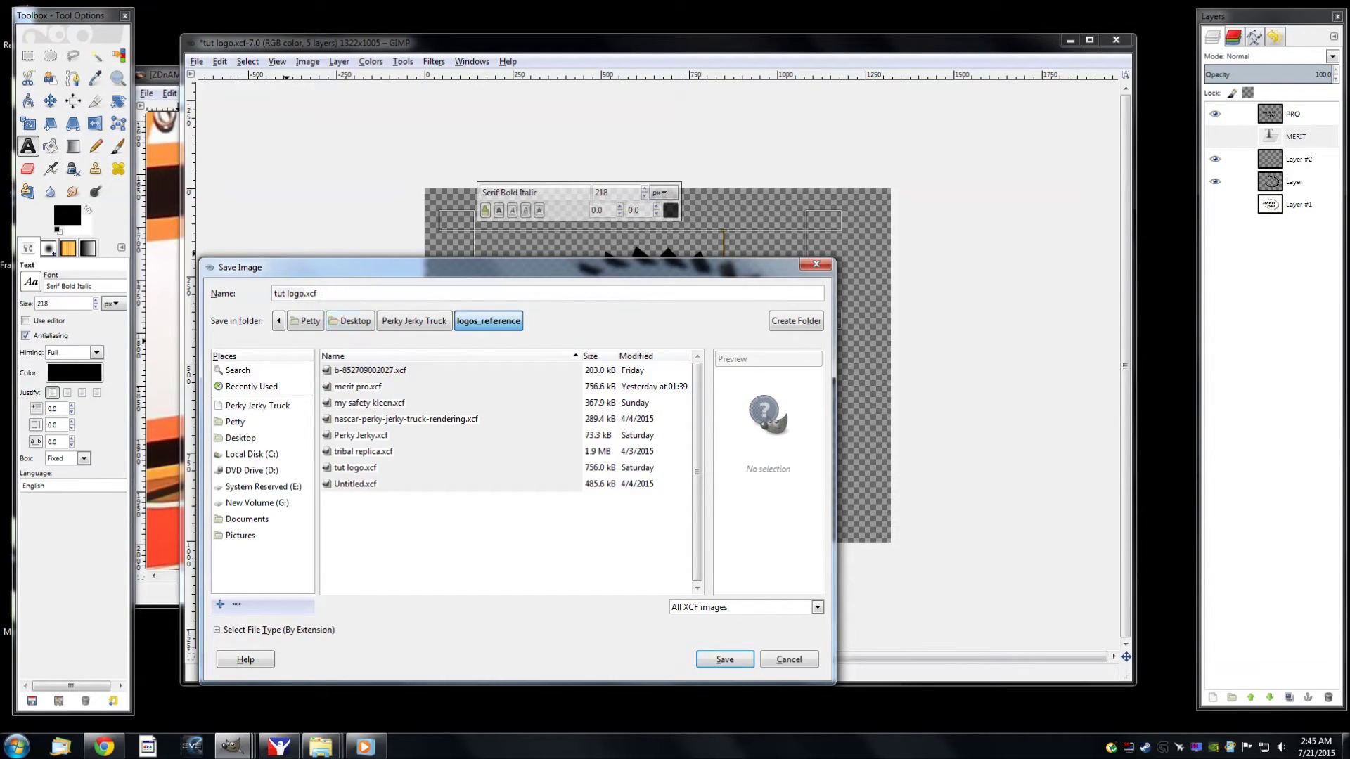
Name the file "My merit.xcf" and save it
{"action": "left_click_drag", "start_coordinate": [304, 294], "coordinate": [274, 294]}
{"action": "type", "text": "tut"}
{"action": "key", "text": "BackSpace"}
{"action": "key", "text": "BackSpace"}
{"action": "key", "text": "Delete"}
{"action": "key", "text": "Delete"}
{"action": "key", "text": "Delete"}
{"action": "key", "text": "Delete"}
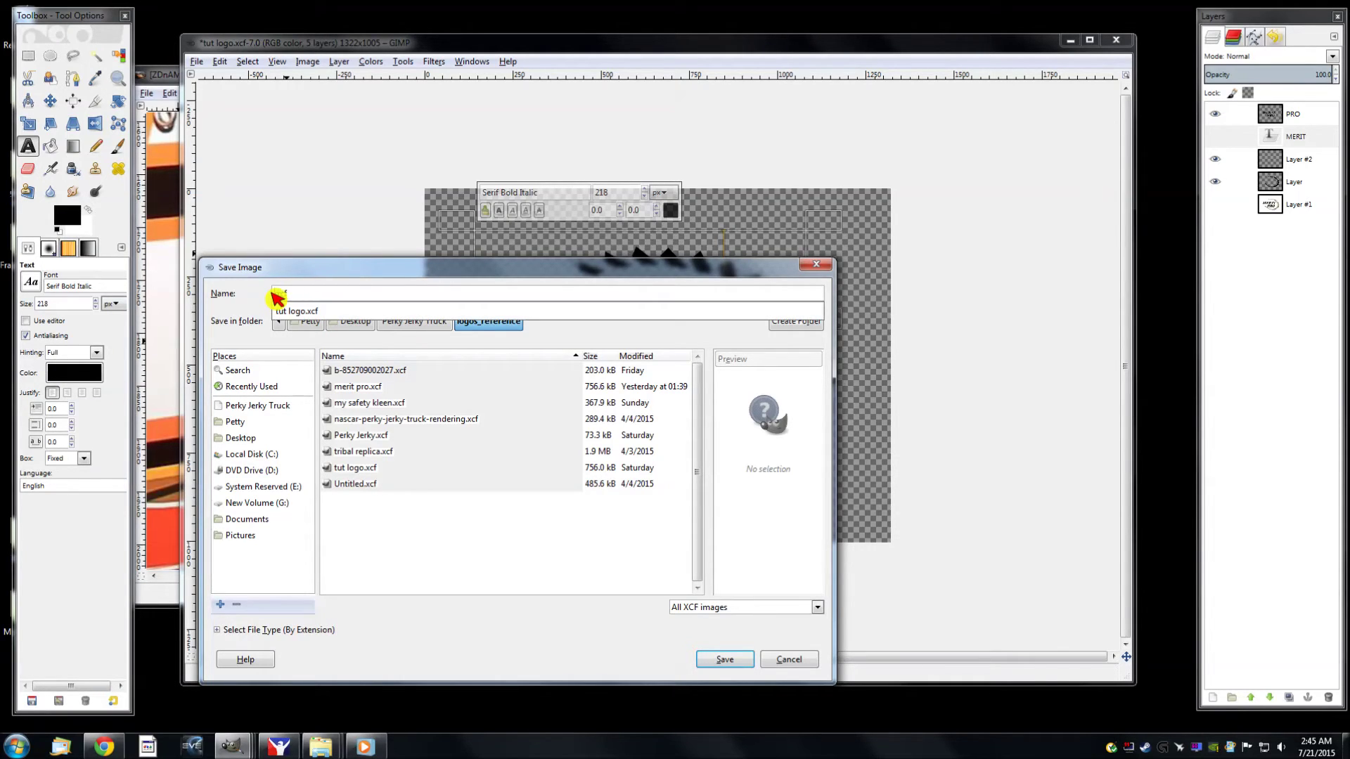
{"action": "type", "text": "merit.xcf"}
{"action": "key", "text": "Return"}
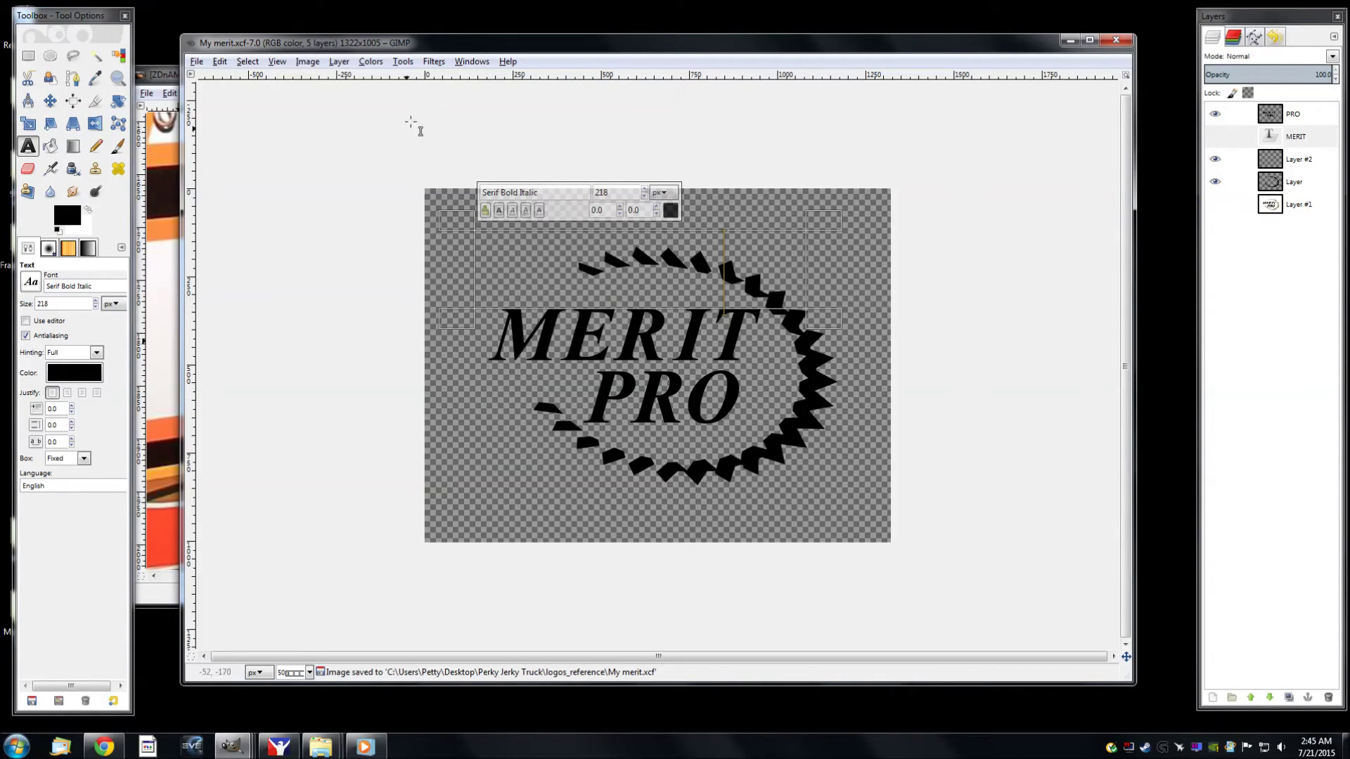
Zoom the canvas to 100% to view the finished logo
{"action": "left_click", "coordinate": [281, 62]}
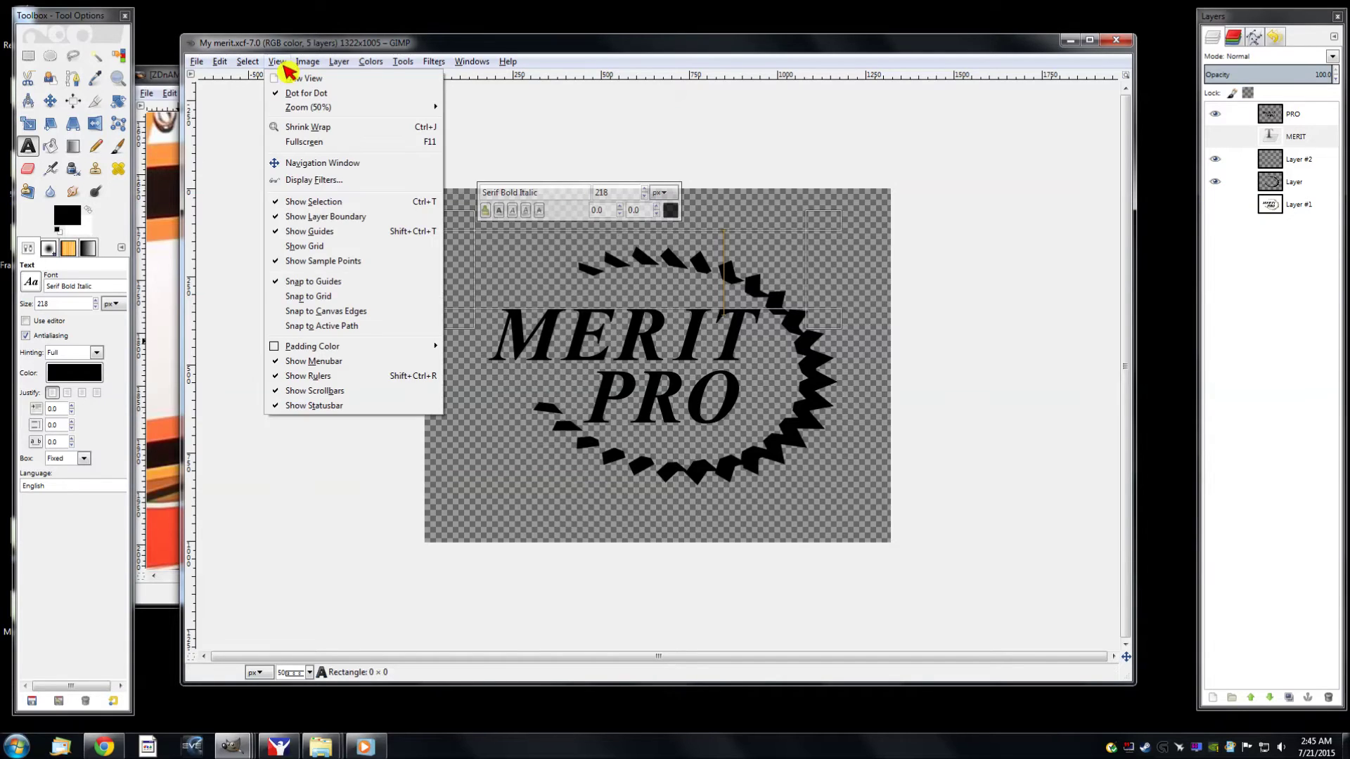
{"action": "mouse_move", "coordinate": [398, 107]}
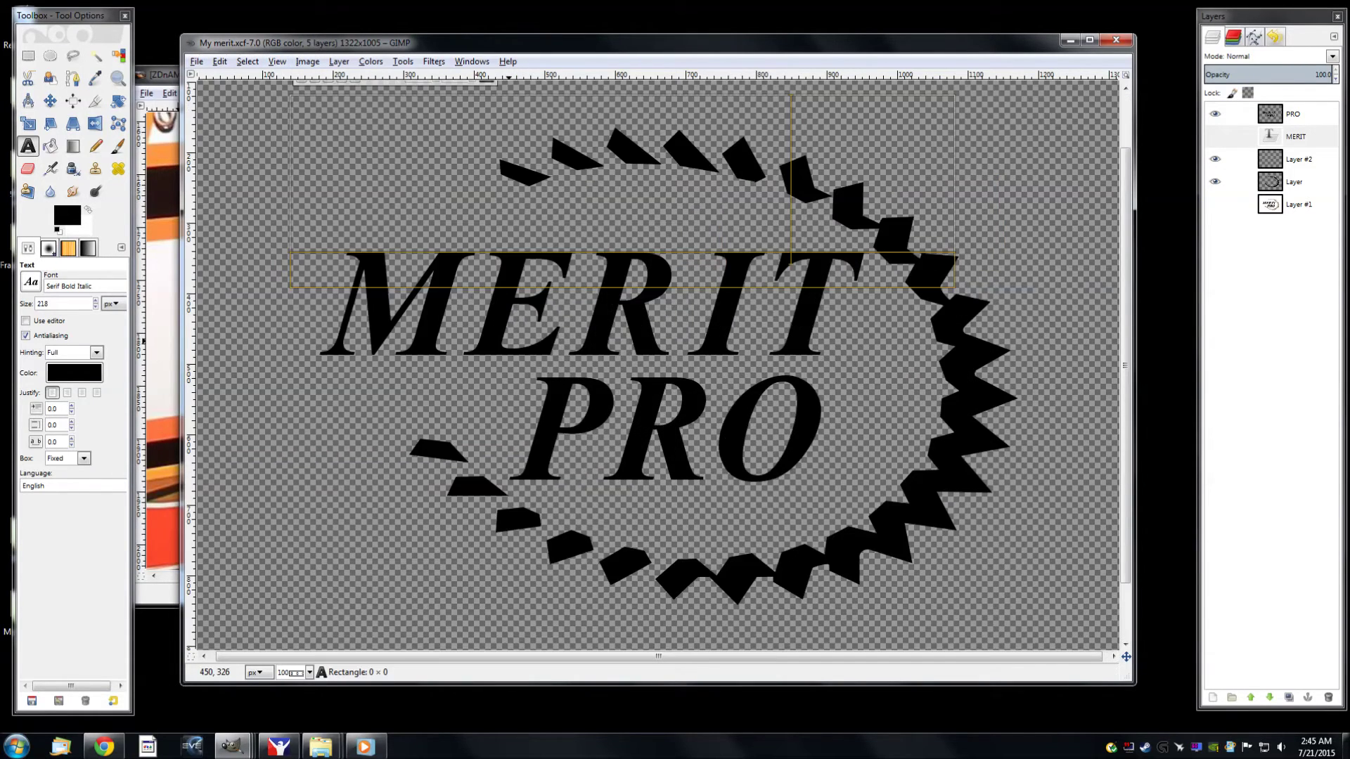
Switch to the merit-pro reference image and undo its added layer and enlargement
{"action": "left_click", "coordinate": [510, 246]}
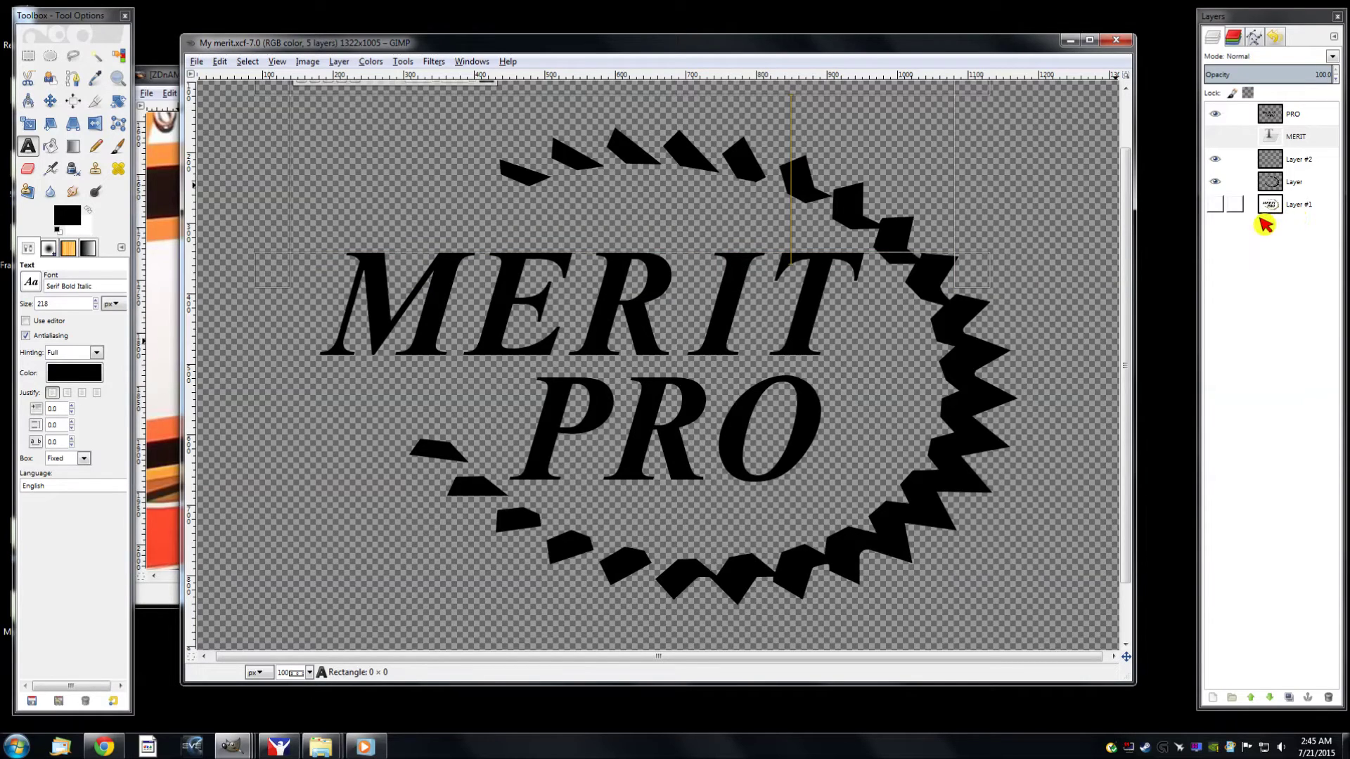
{"action": "mouse_move", "coordinate": [239, 751]}
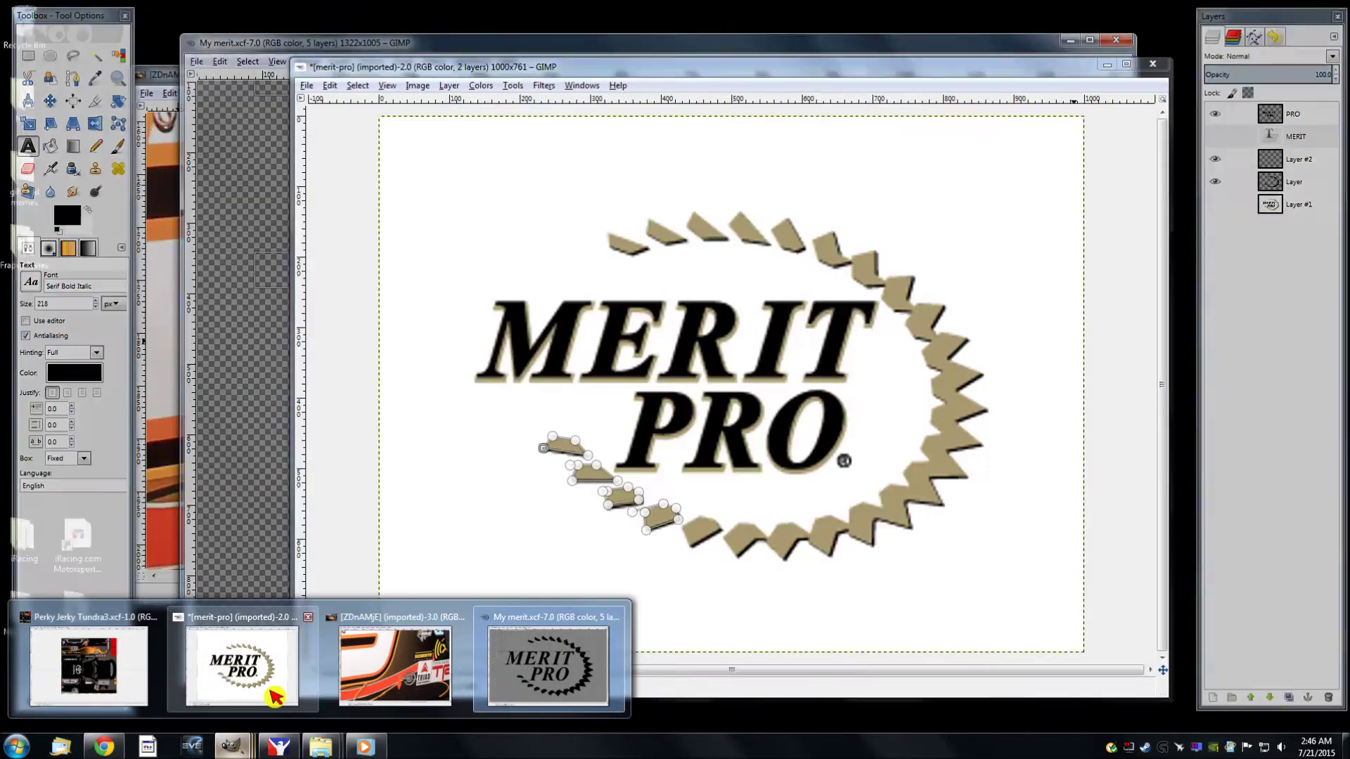
{"action": "left_click", "coordinate": [273, 690]}
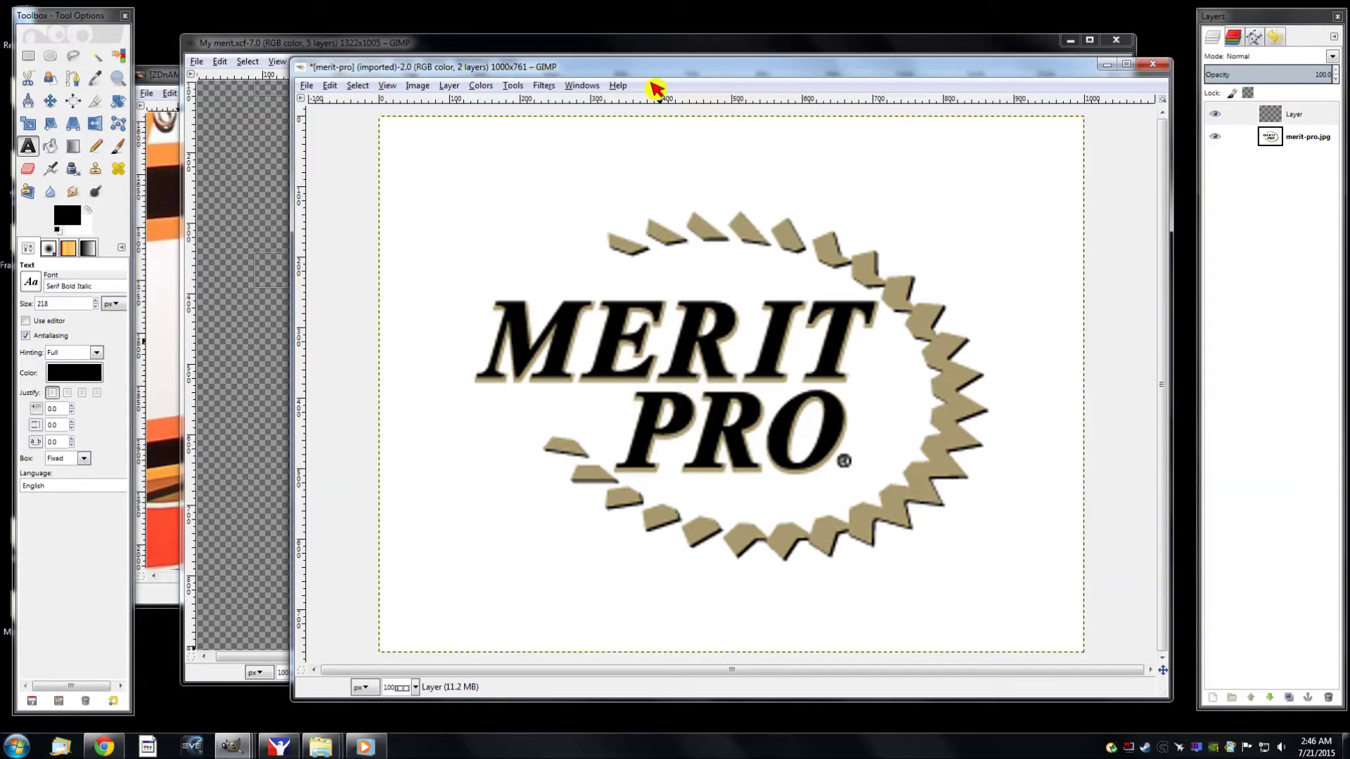
{"action": "key", "text": "ctrl+z"}
{"action": "key", "text": "ctrl+z"}
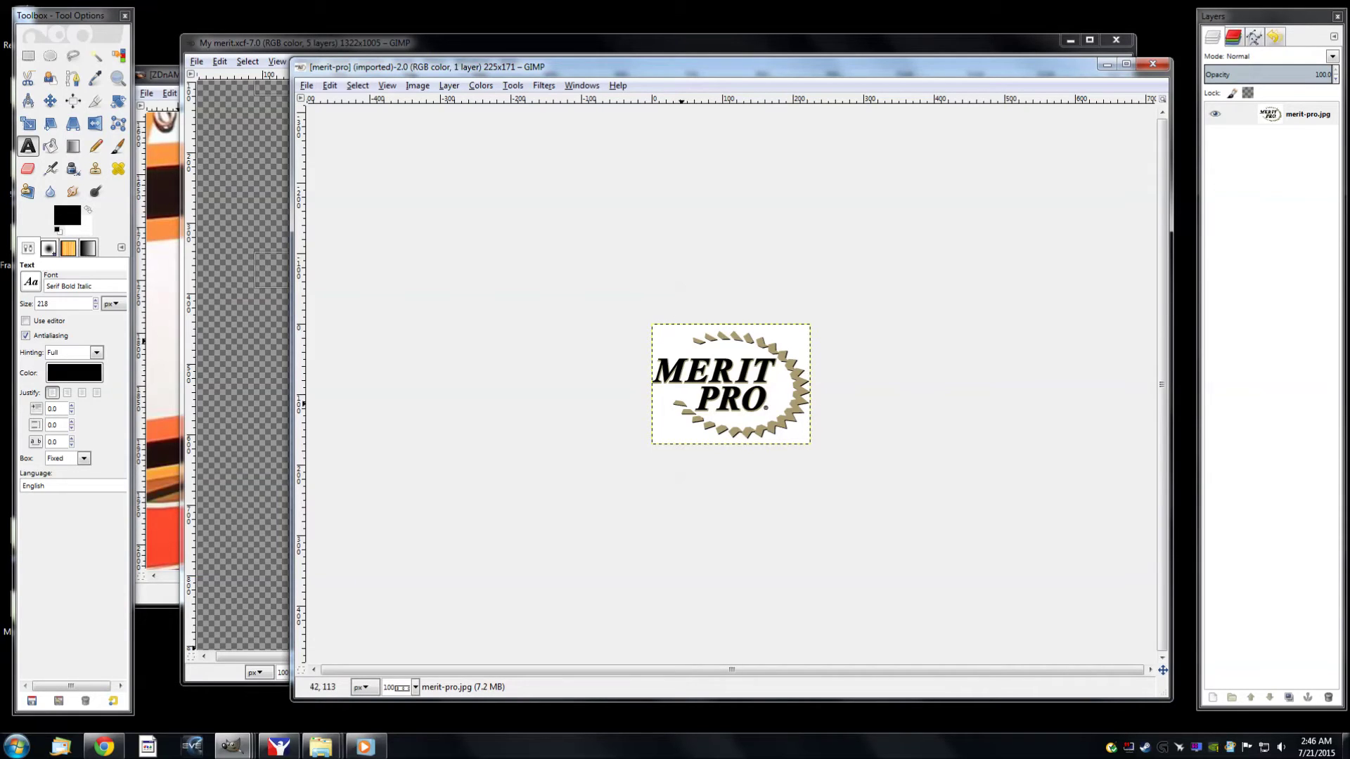
Return to the My merit image and compare the logo with the reference on Layer #1, hiding that layer again
{"action": "left_click", "coordinate": [389, 88]}
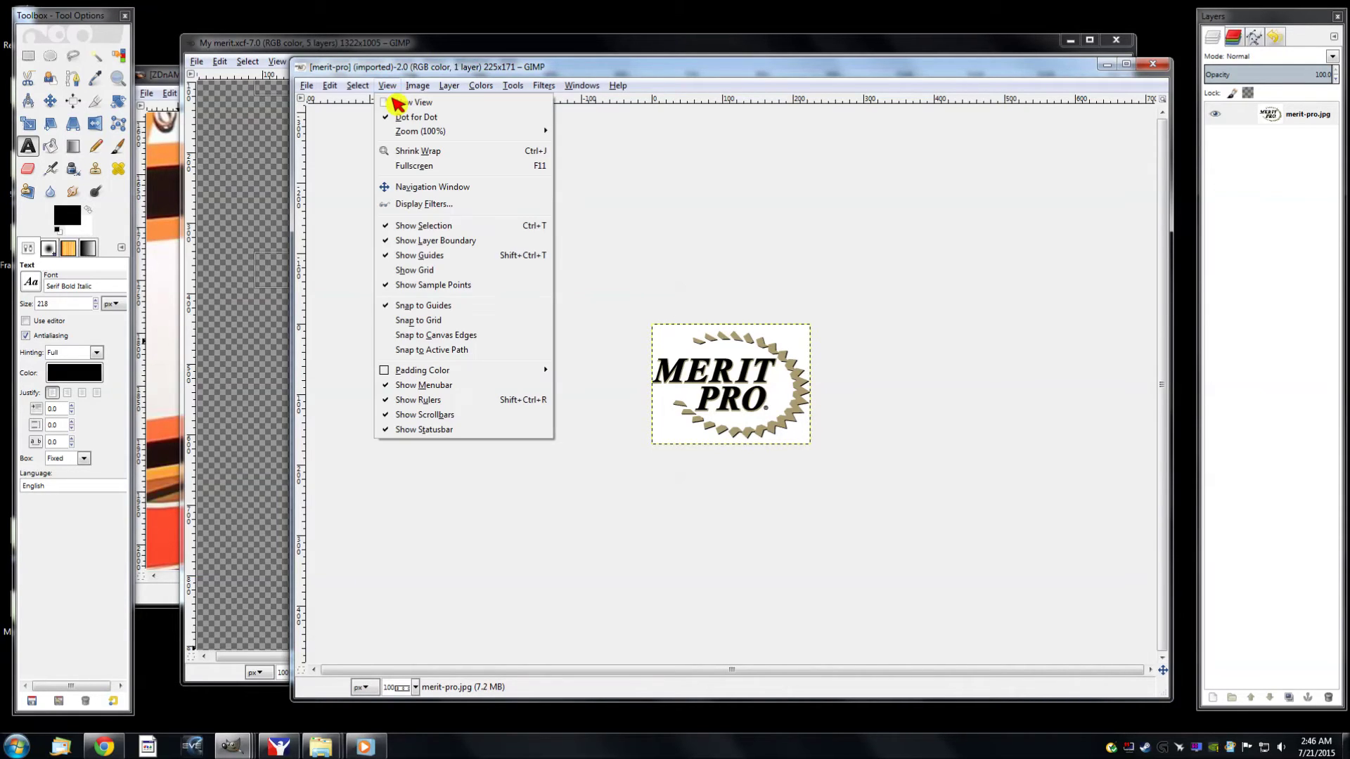
{"action": "left_click", "coordinate": [279, 47]}
{"action": "left_click", "coordinate": [279, 46]}
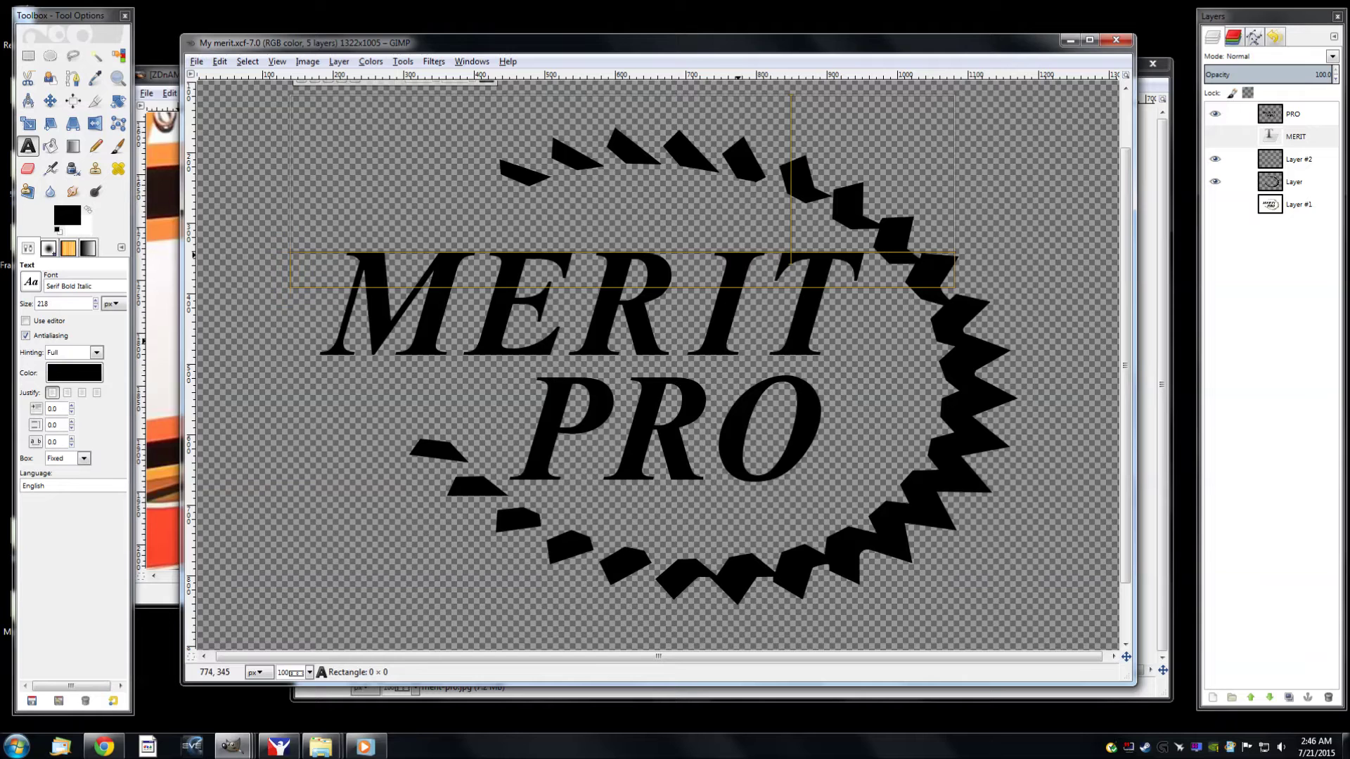
{"action": "left_click", "coordinate": [1215, 203]}
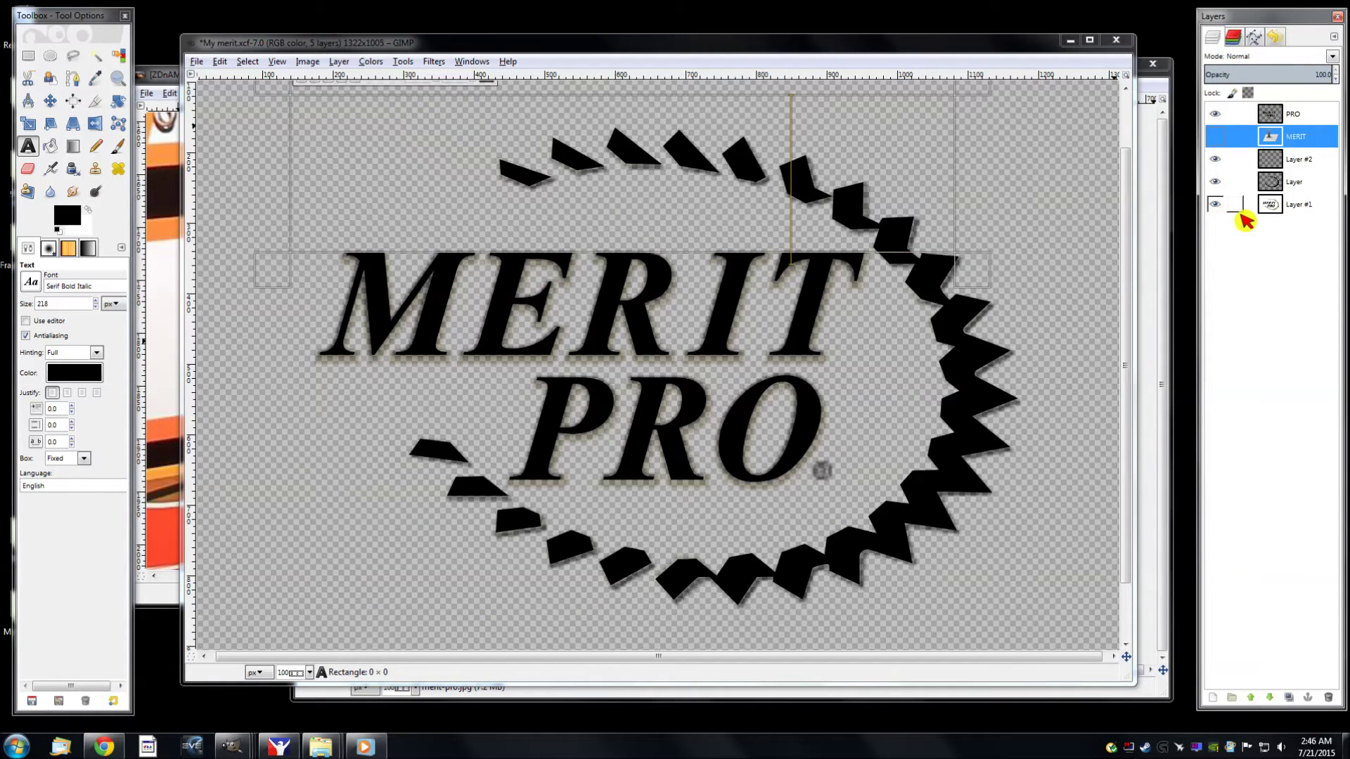
{"action": "left_click", "coordinate": [1286, 211]}
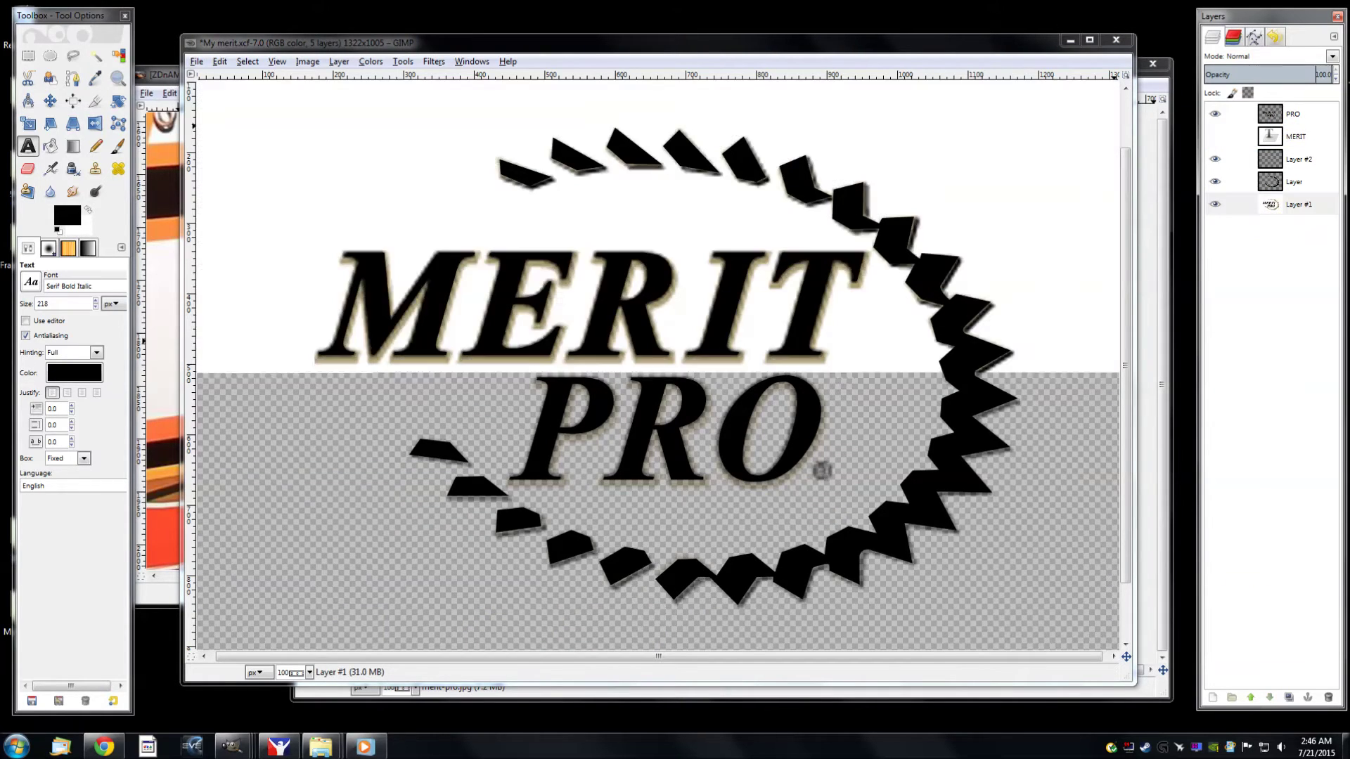
{"action": "key", "text": "minus"}
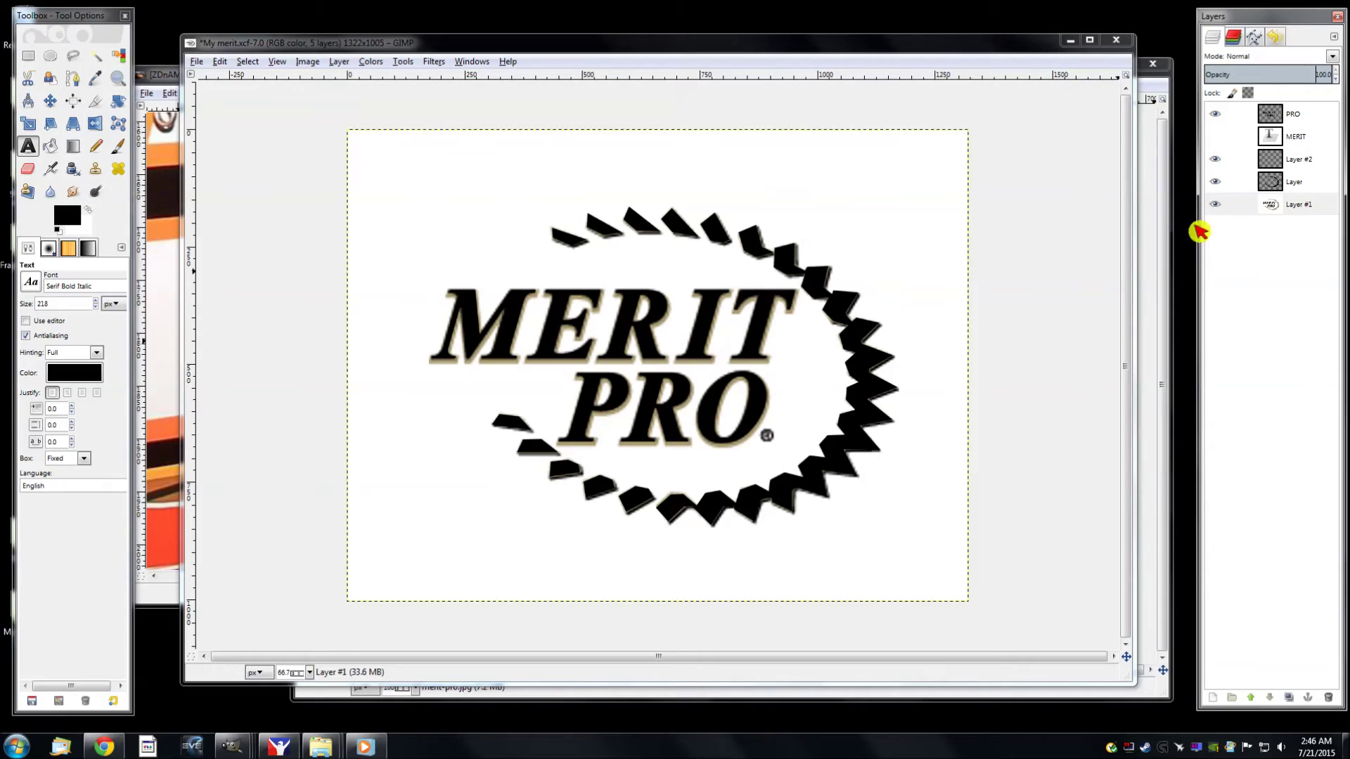
{"action": "left_click", "coordinate": [1216, 203]}
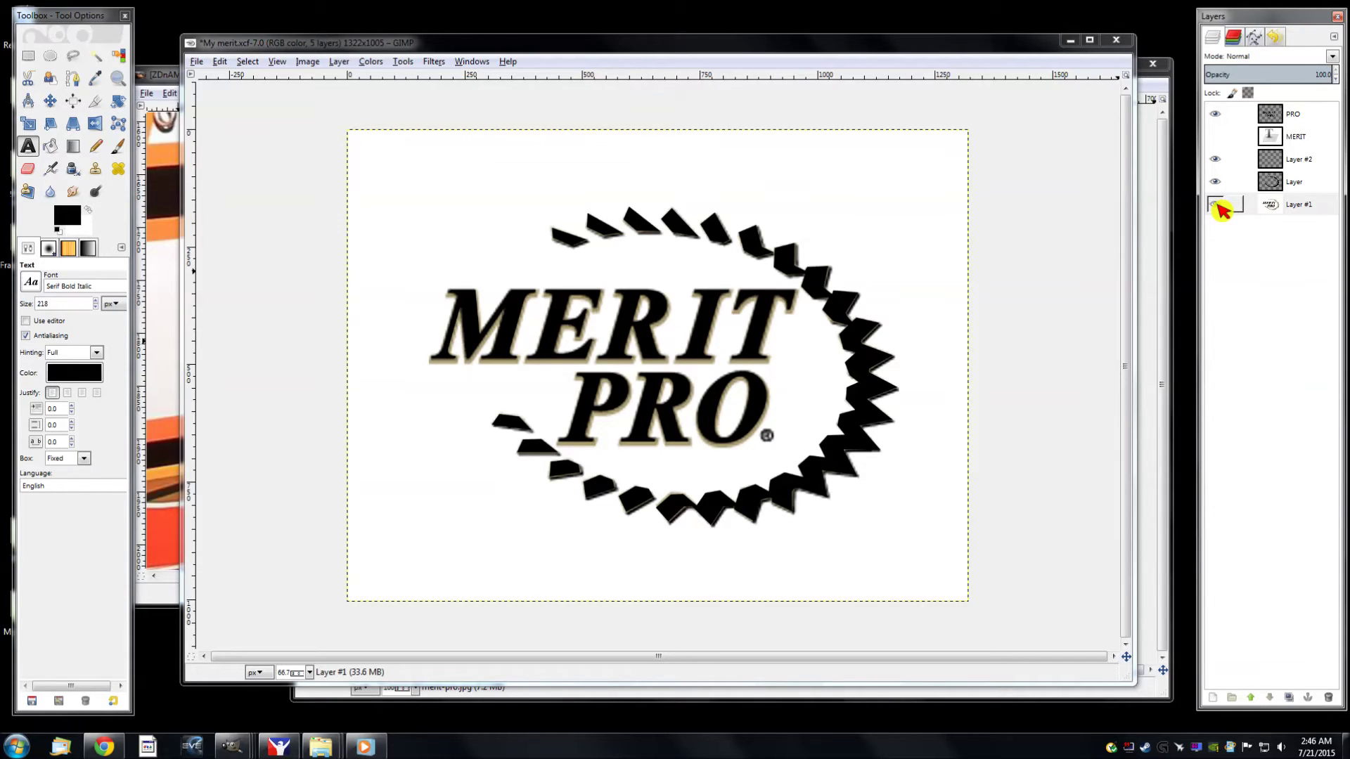
{"action": "left_click", "coordinate": [1216, 204]}
{"action": "left_click", "coordinate": [1294, 163]}
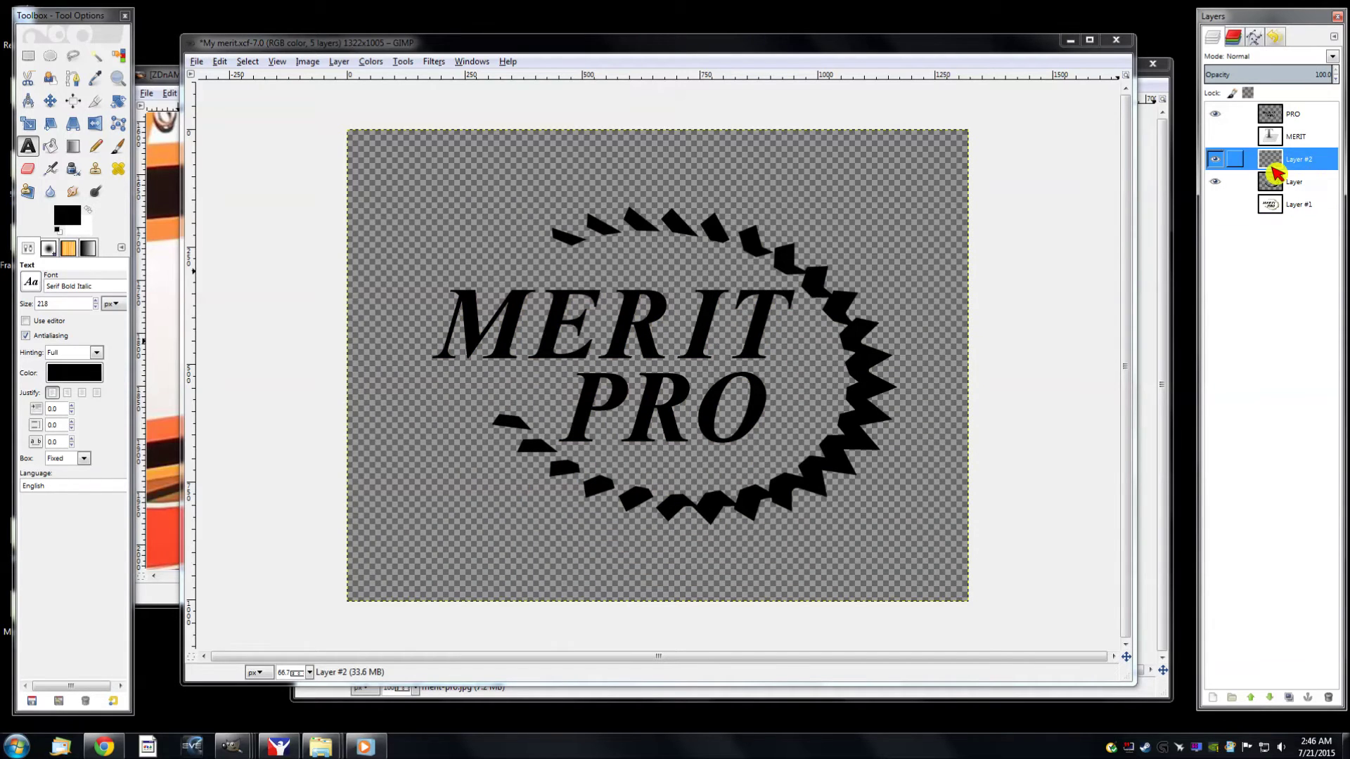
{"action": "left_click", "coordinate": [1305, 184]}
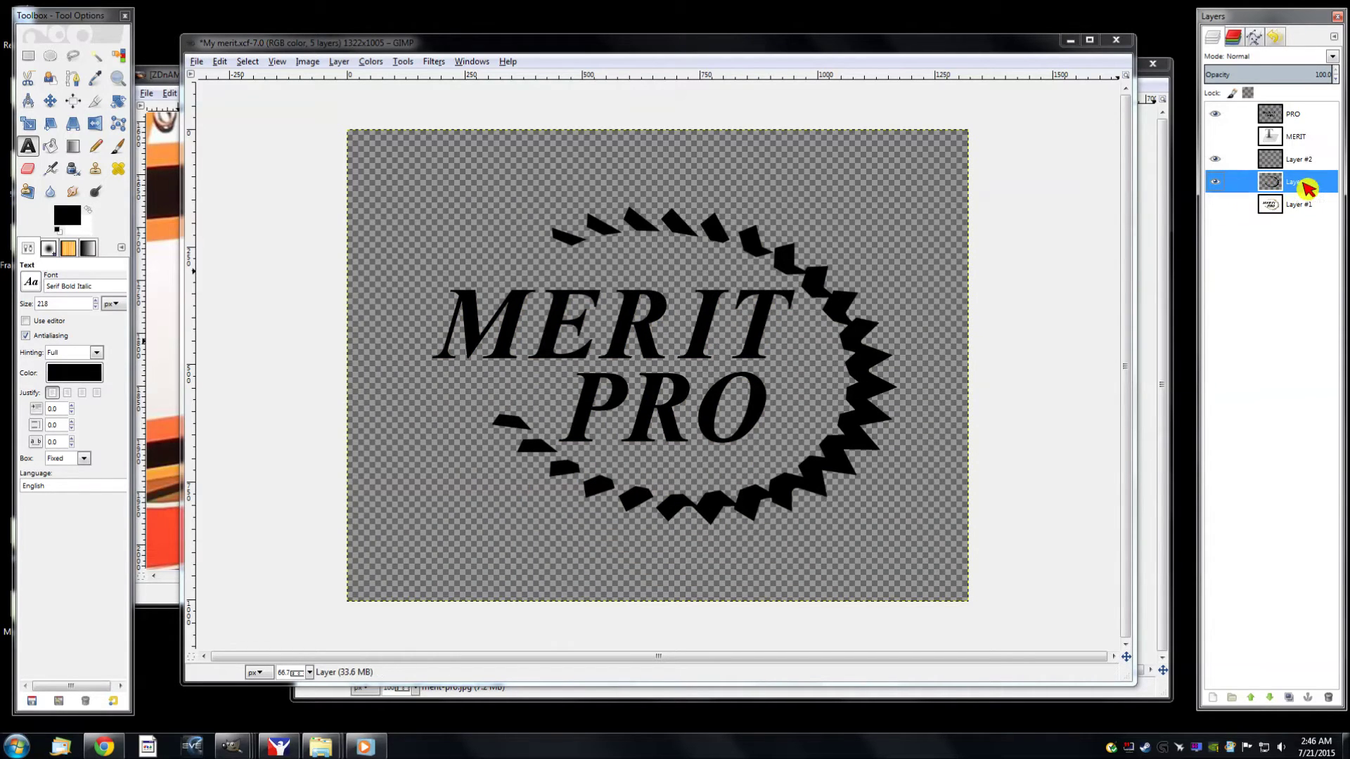
{"action": "left_click", "coordinate": [433, 64]}
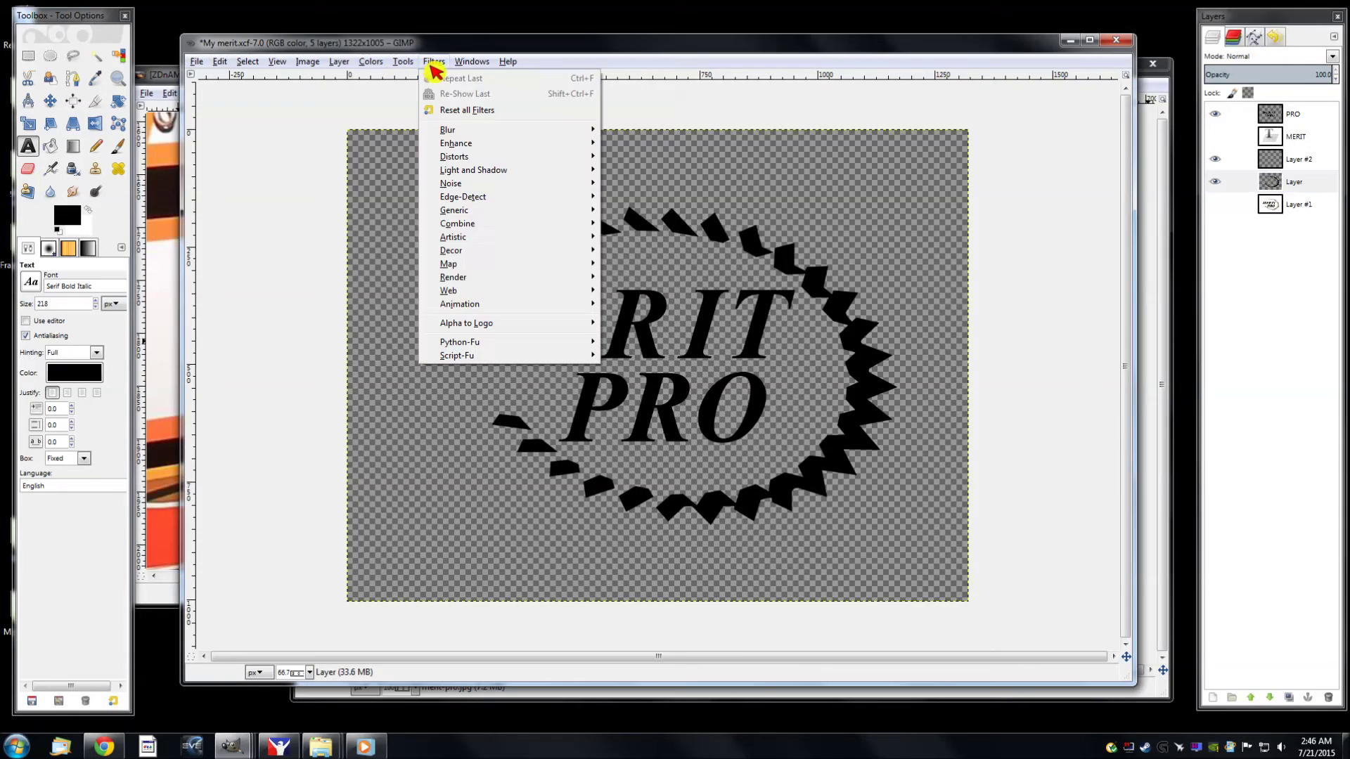
{"action": "mouse_move", "coordinate": [497, 171]}
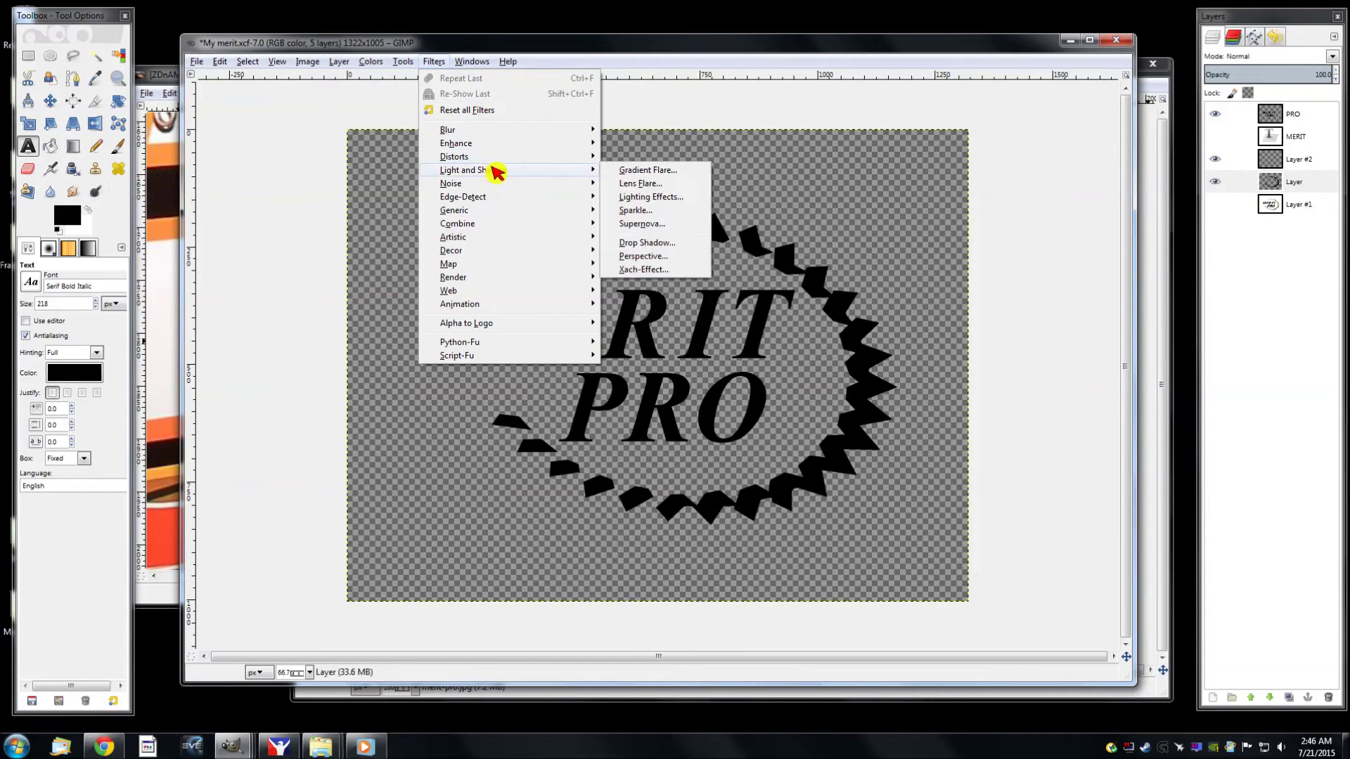
{"action": "left_click", "coordinate": [664, 244]}
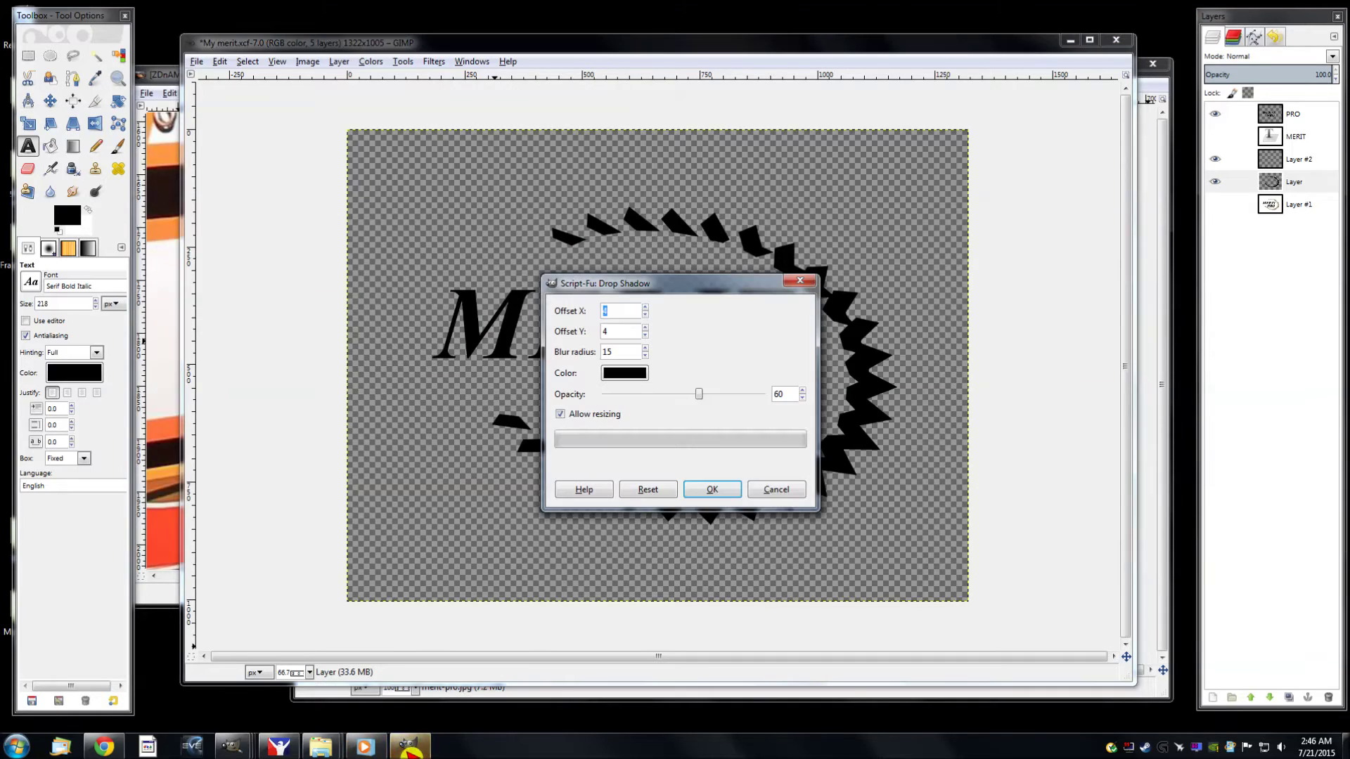
{"action": "left_click_drag", "start_coordinate": [647, 286], "coordinate": [585, 237]}
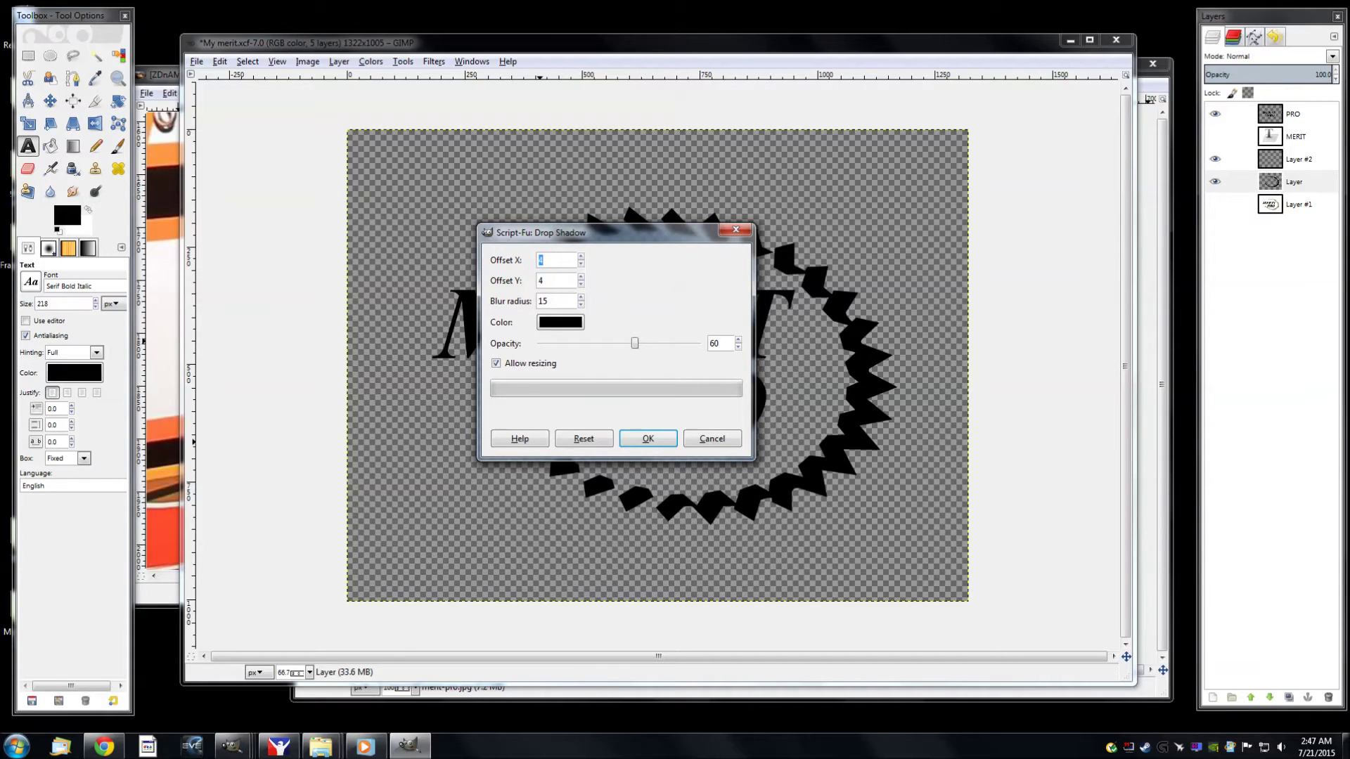
{"action": "left_click", "coordinate": [549, 264]}
{"action": "key", "text": "Tab"}
{"action": "key", "text": "Tab"}
{"action": "type", "text": "2"}
Show the reference on Layer #1 and toggle the ring and text layers to examine the original logo's shadow
{"action": "left_click", "coordinate": [1215, 203]}
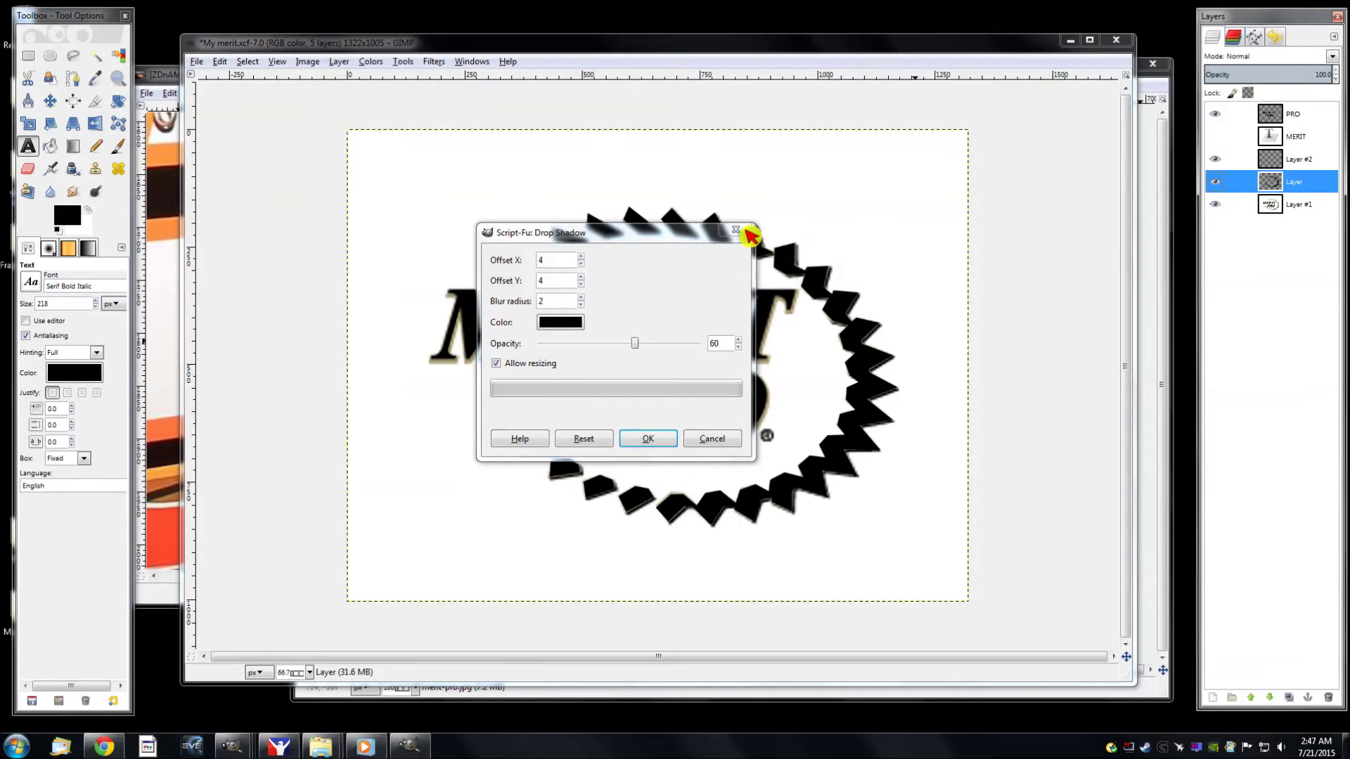
{"action": "left_click_drag", "start_coordinate": [707, 234], "coordinate": [441, 333]}
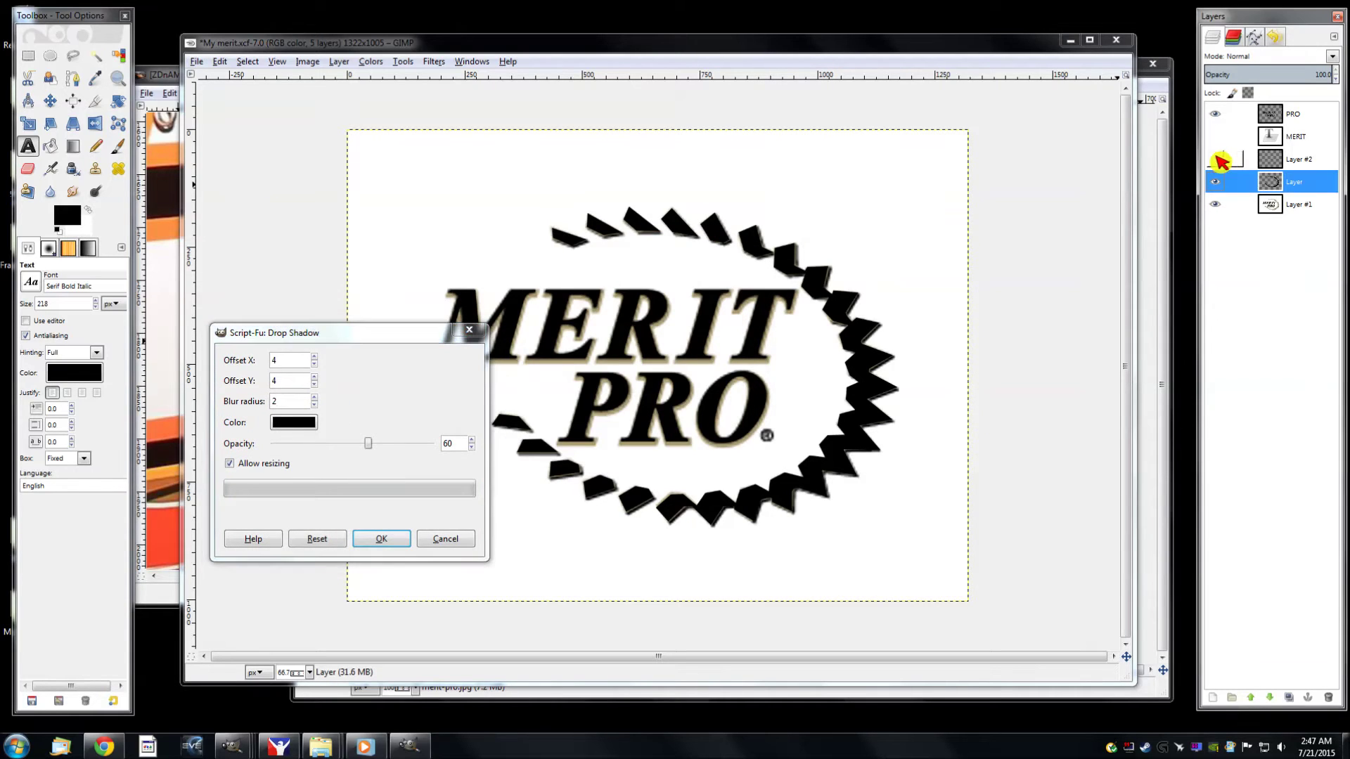
{"action": "left_click", "coordinate": [1215, 181]}
{"action": "left_click", "coordinate": [1215, 113]}
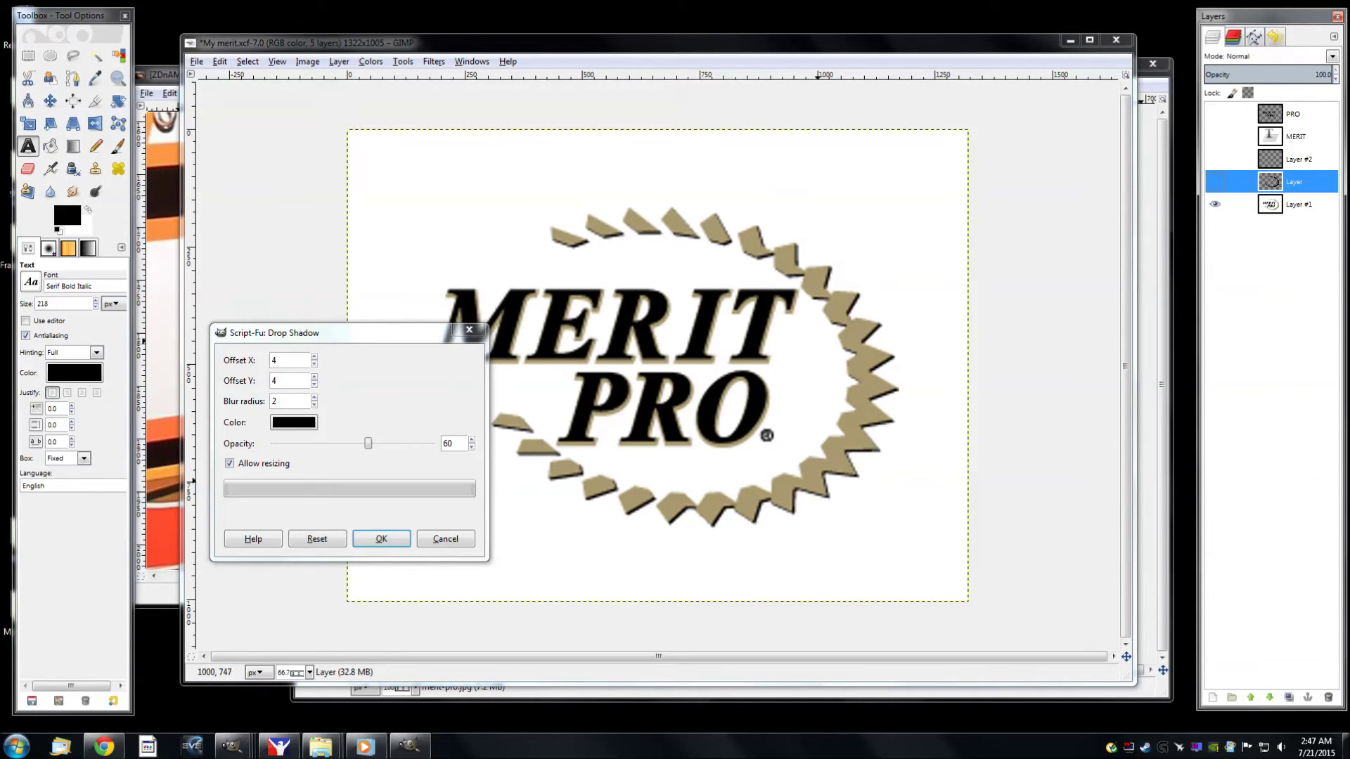
{"action": "left_click", "coordinate": [1215, 113]}
{"action": "left_click", "coordinate": [1215, 136]}
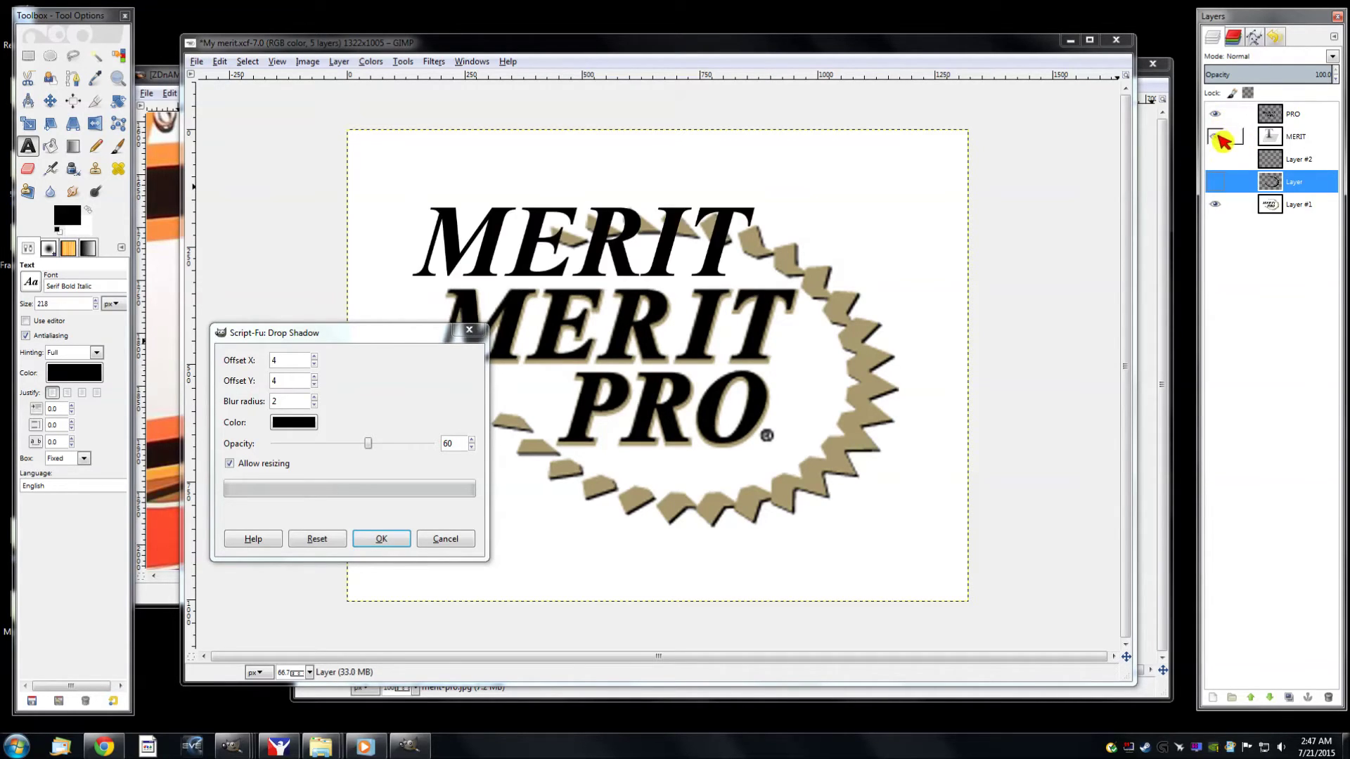
{"action": "left_click", "coordinate": [1215, 159]}
{"action": "left_click", "coordinate": [1220, 135]}
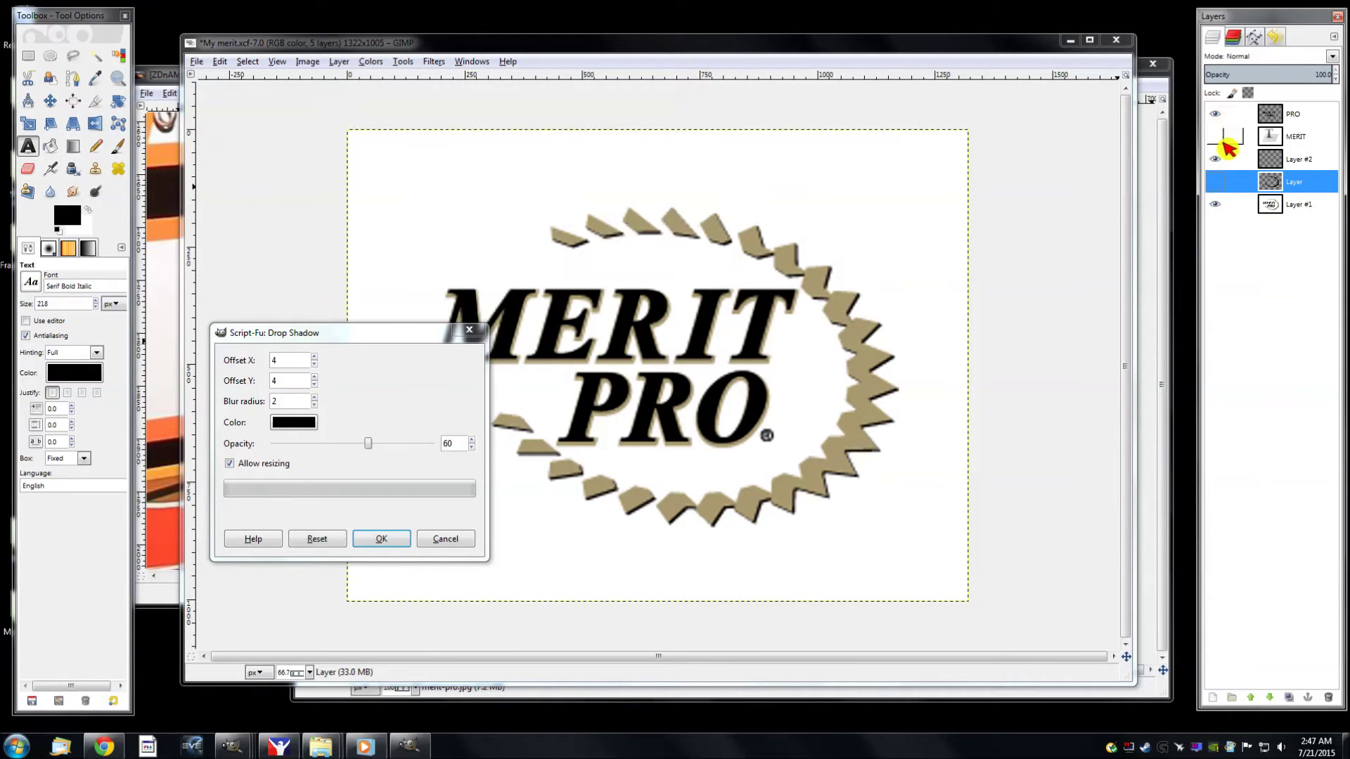
{"action": "left_click", "coordinate": [313, 421]}
{"action": "left_click", "coordinate": [370, 442]}
{"action": "left_click_drag", "start_coordinate": [373, 447], "coordinate": [457, 446]}
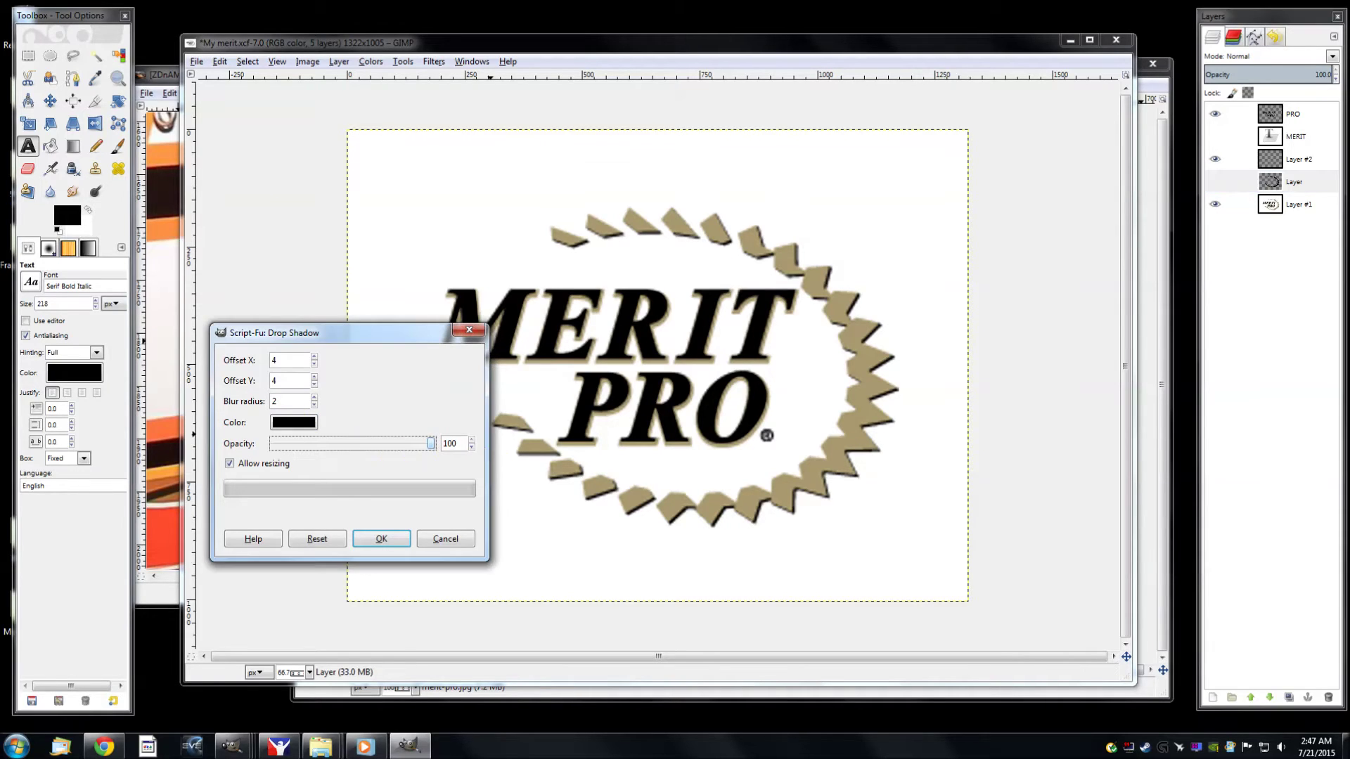
{"action": "left_click", "coordinate": [381, 540]}
{"action": "left_click", "coordinate": [381, 536]}
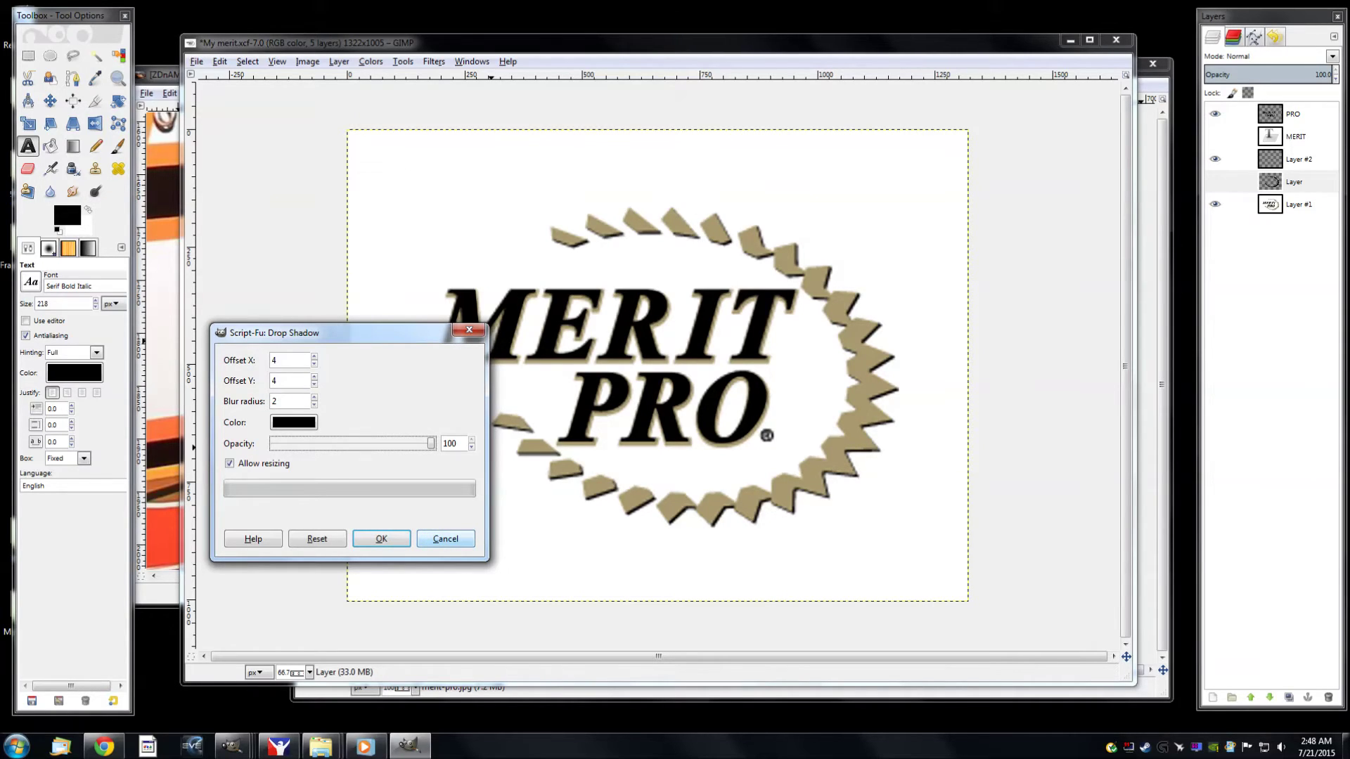
{"action": "left_click", "coordinate": [446, 539]}
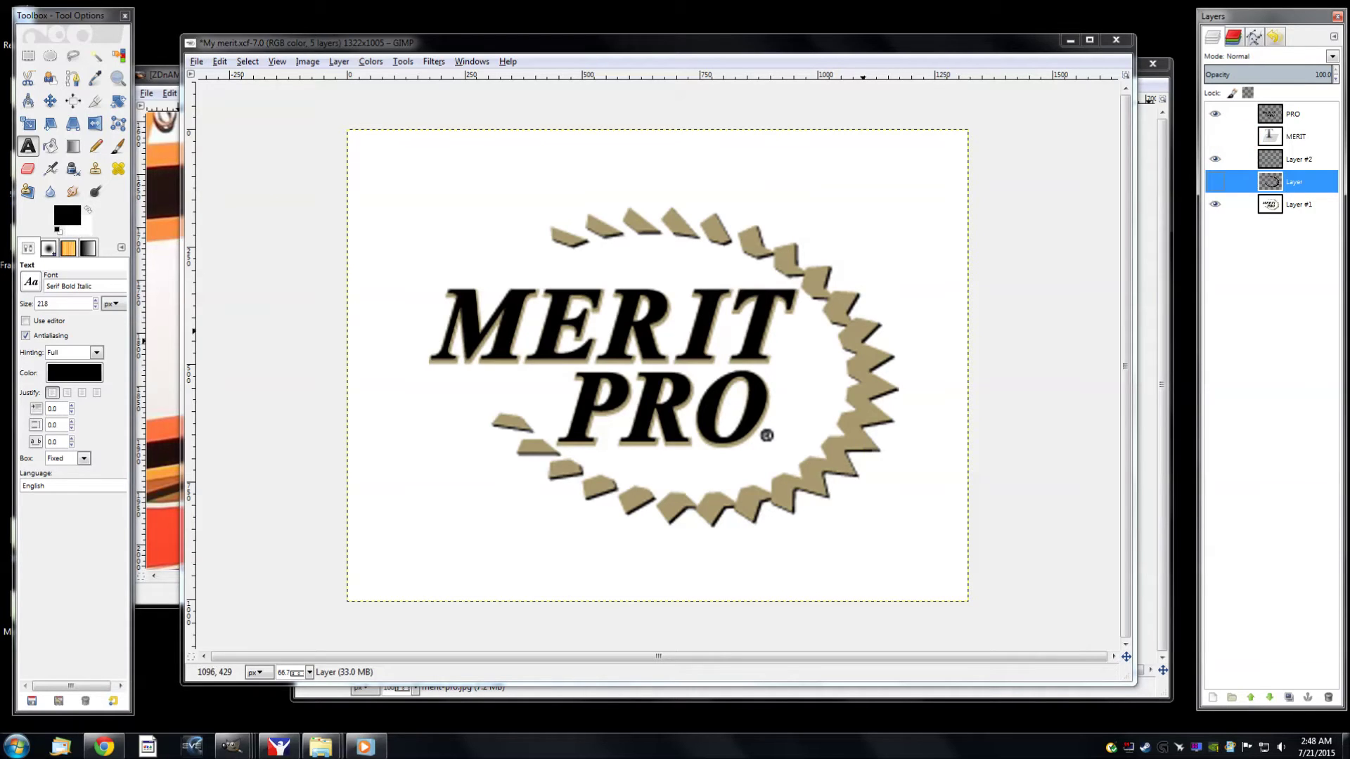
Show the black ring layer again and add a new transparent layer directly above it
{"action": "left_click", "coordinate": [1216, 183]}
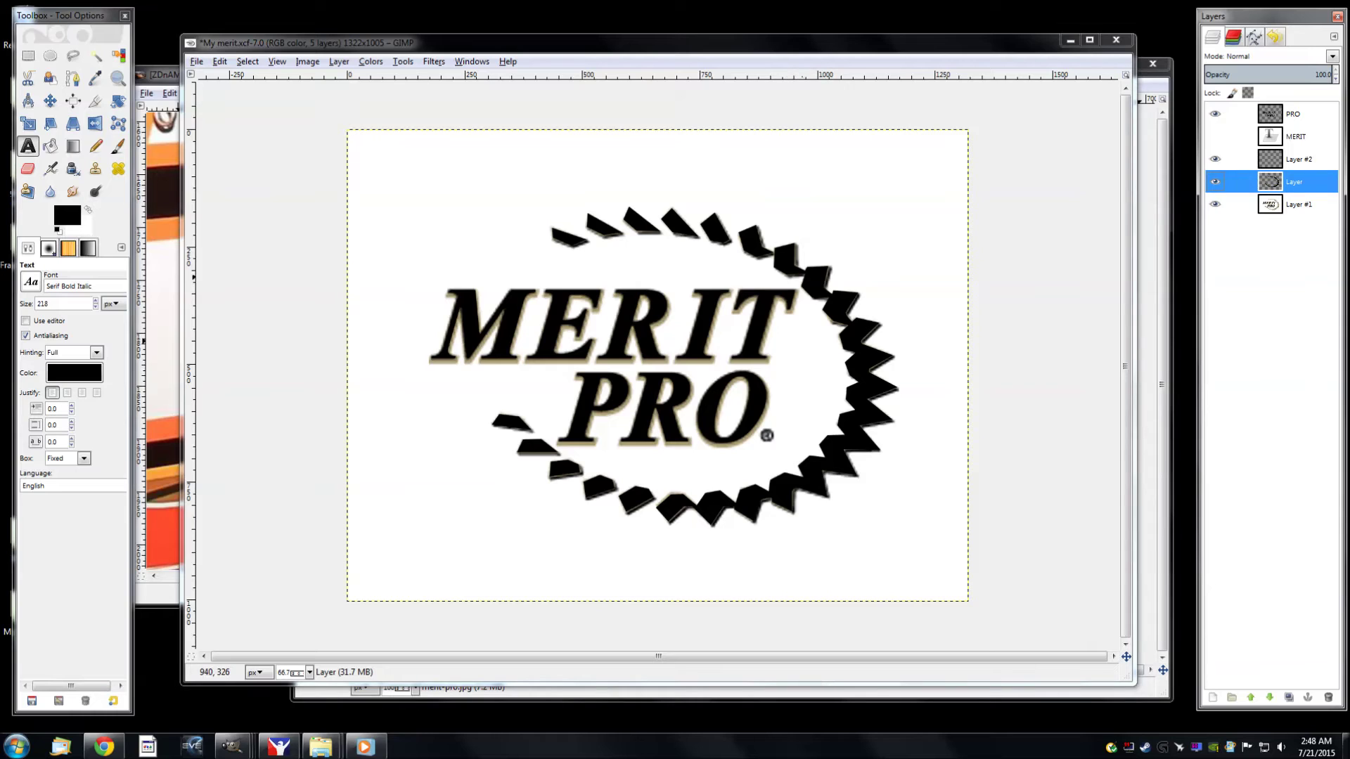
{"action": "left_click", "coordinate": [1268, 184]}
{"action": "left_click", "coordinate": [1310, 182]}
{"action": "right_click", "coordinate": [1309, 181]}
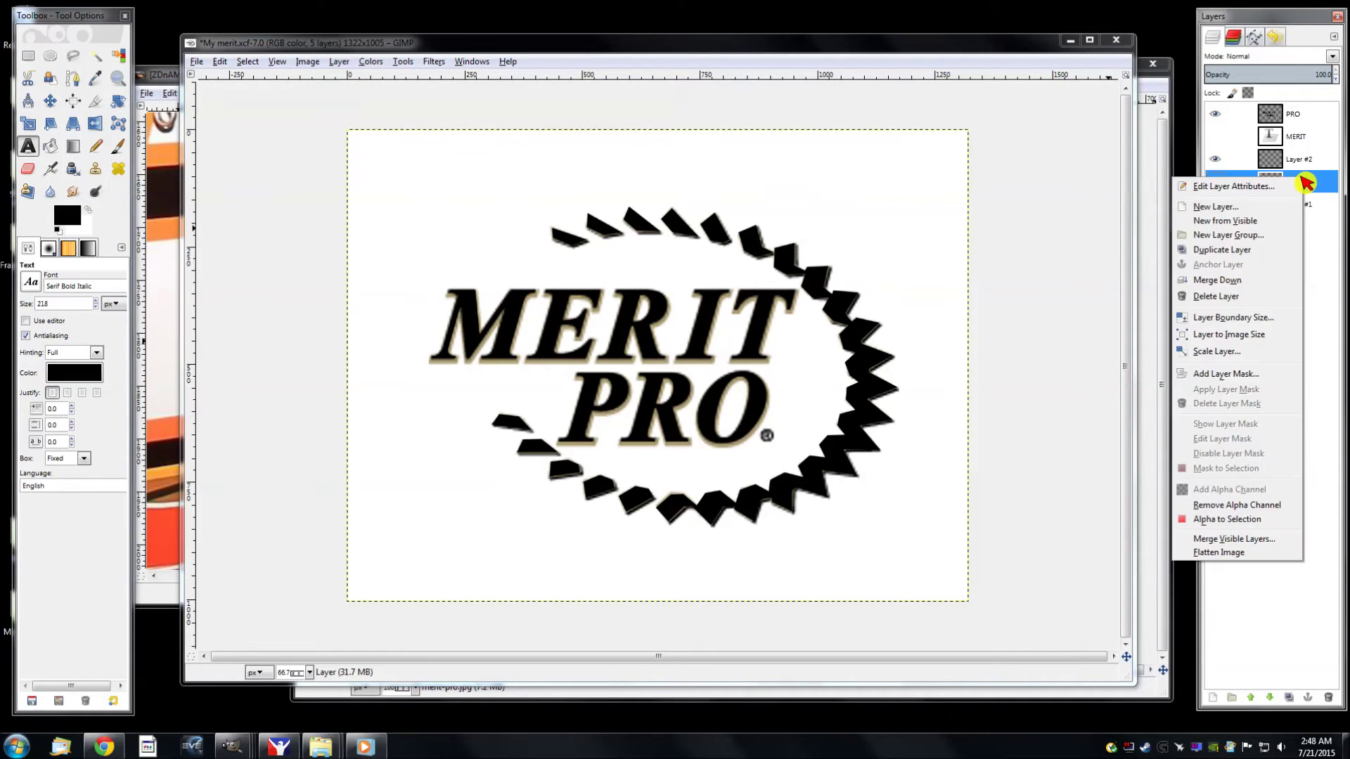
{"action": "left_click", "coordinate": [1231, 211]}
{"action": "key", "text": "Return"}
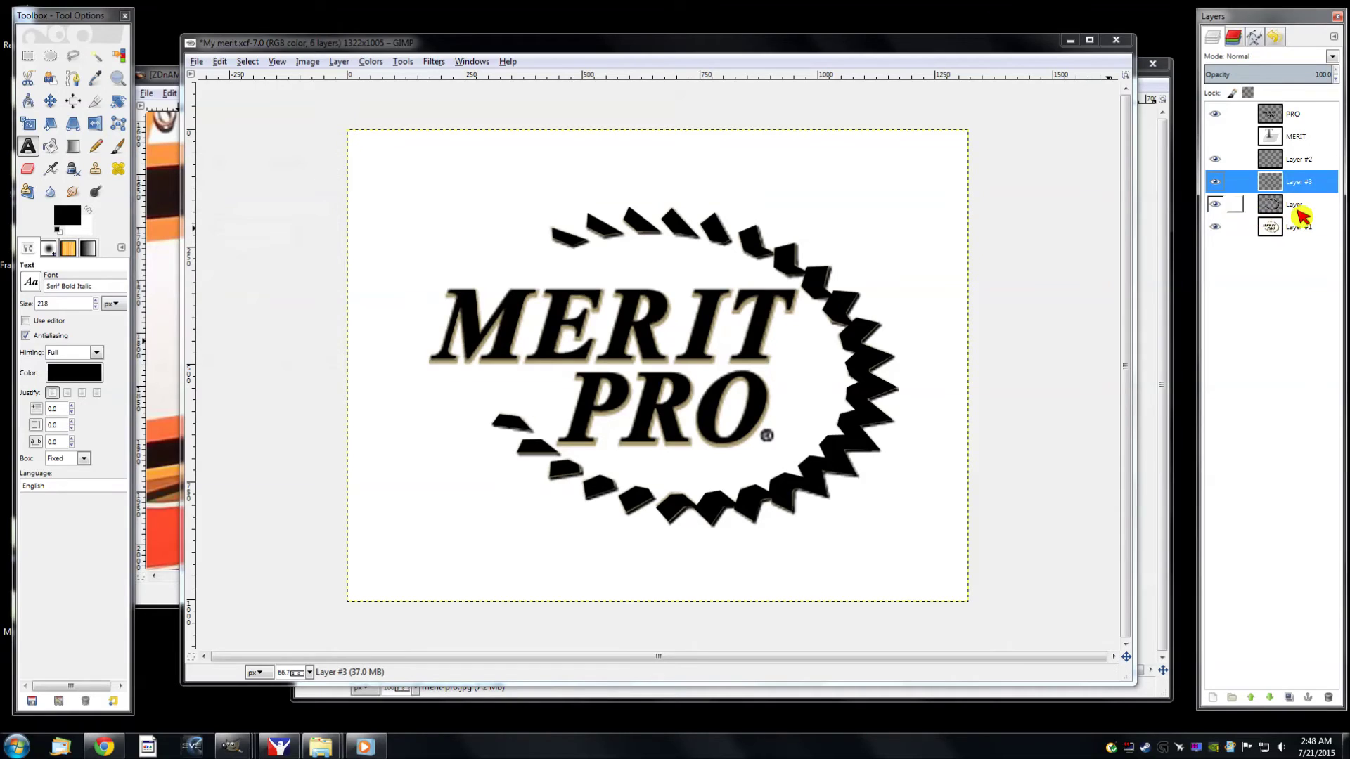
Hide the Layer #1 reference, Layer #2 and PRO layers, leaving only the ring layer and Layer #3 shown
{"action": "left_click", "coordinate": [1300, 210]}
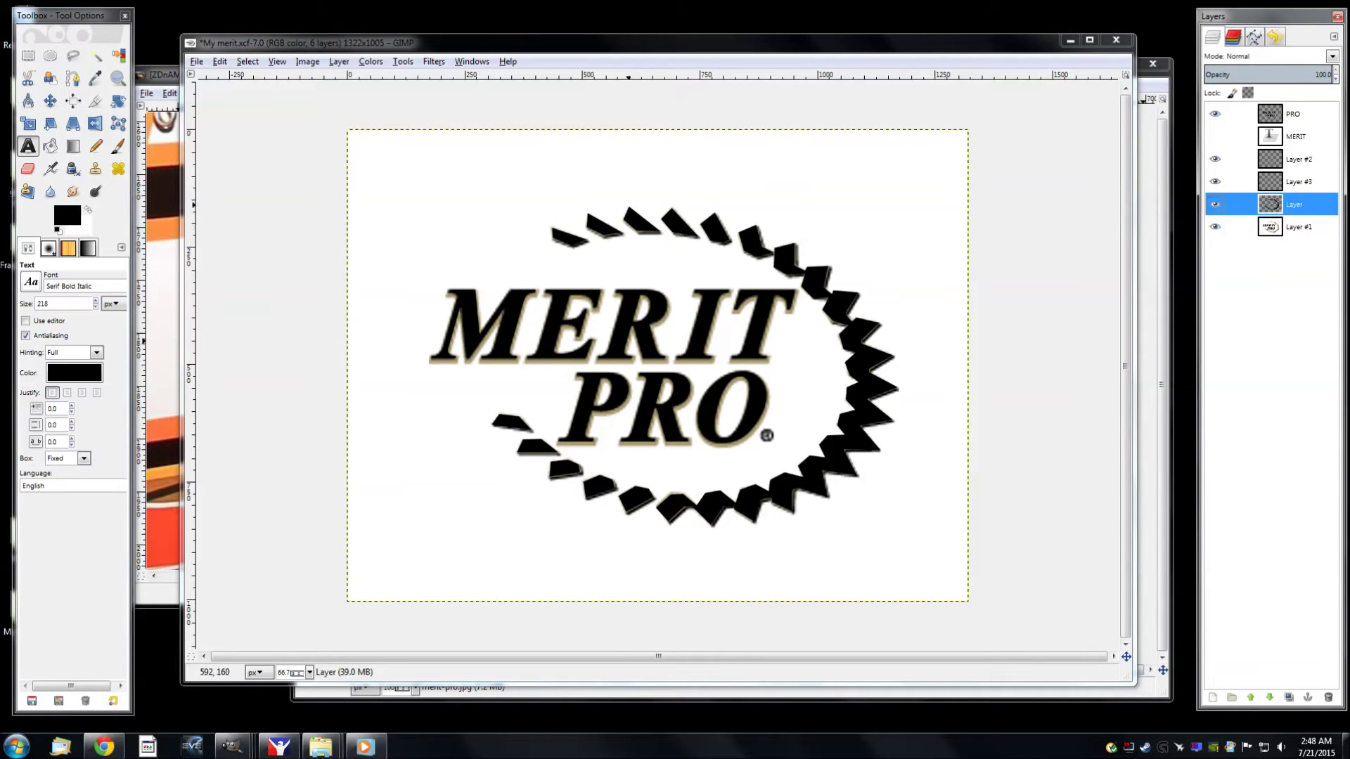
{"action": "left_click", "coordinate": [1217, 226]}
{"action": "left_click", "coordinate": [1215, 182]}
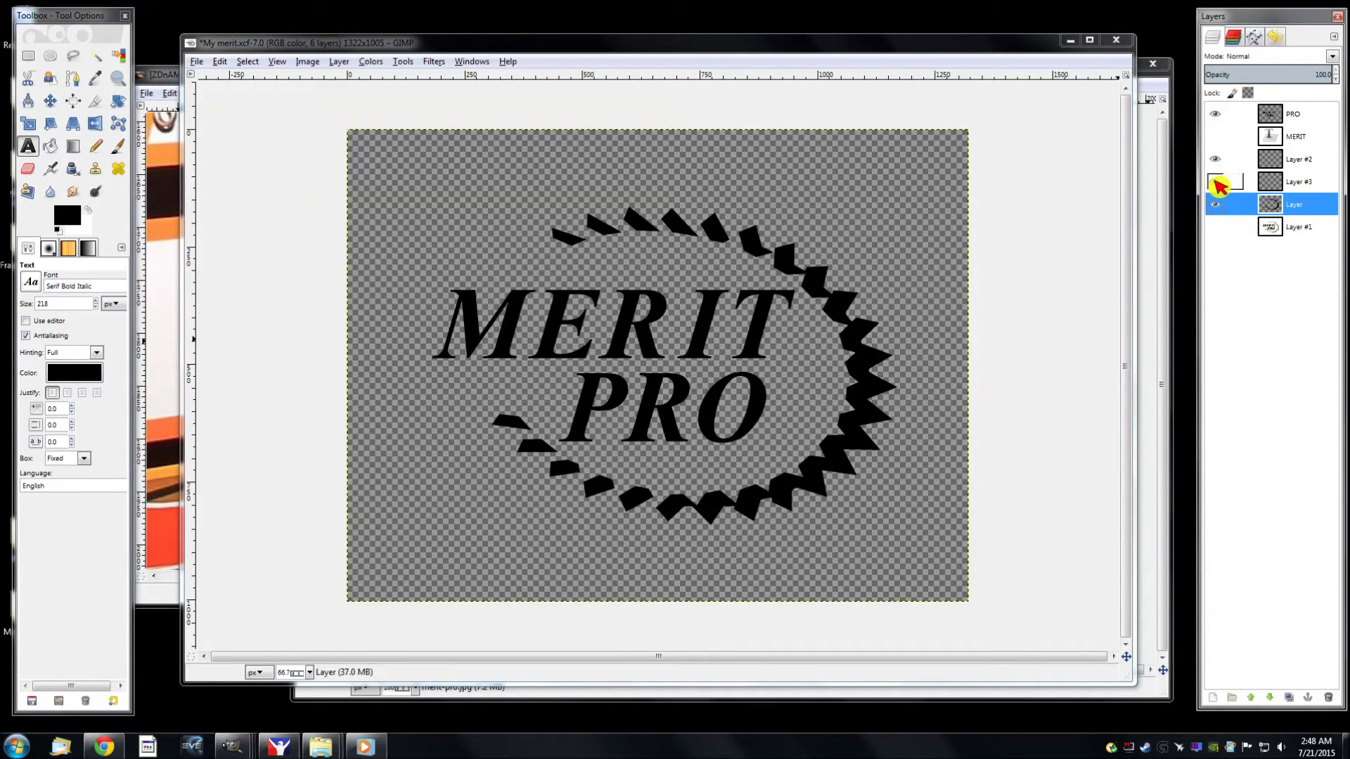
{"action": "left_click", "coordinate": [1215, 158]}
{"action": "left_click", "coordinate": [1215, 114]}
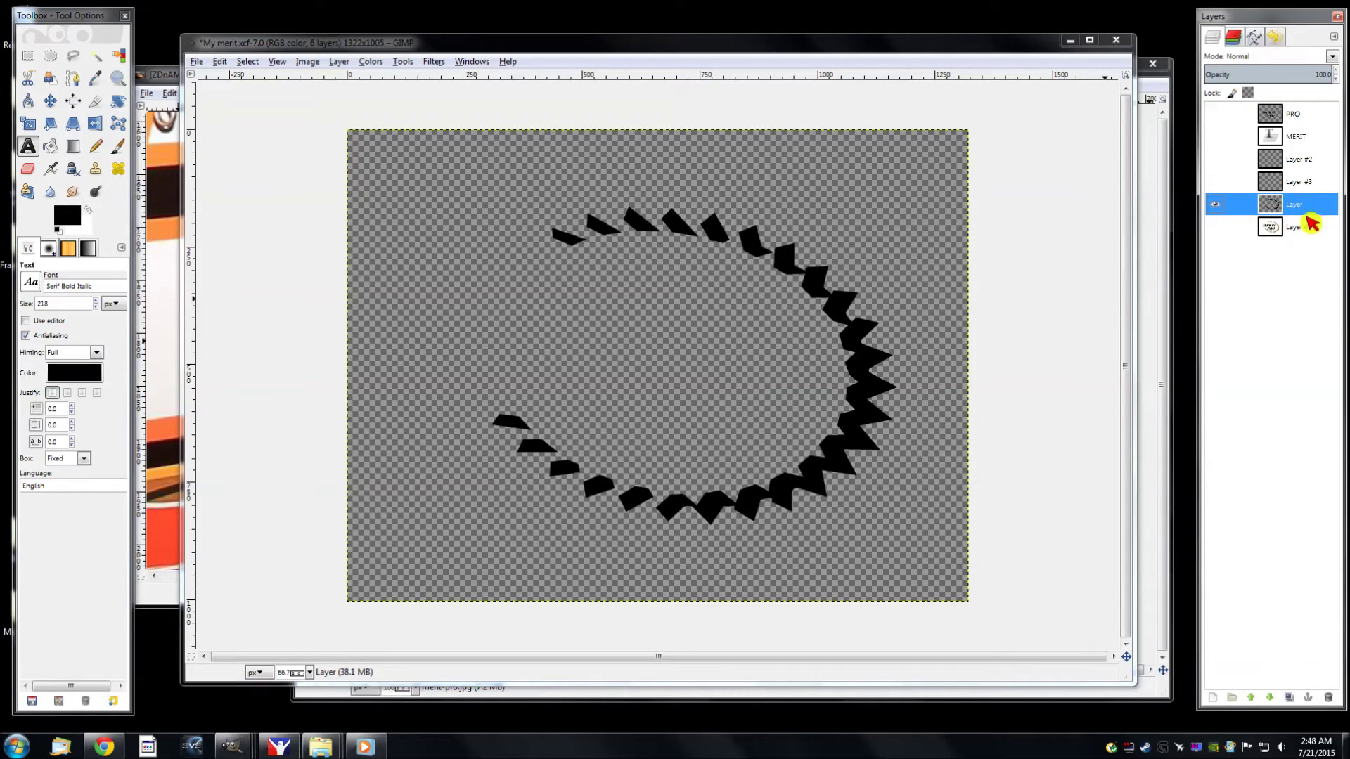
{"action": "left_click", "coordinate": [1297, 183]}
{"action": "left_click", "coordinate": [1222, 183]}
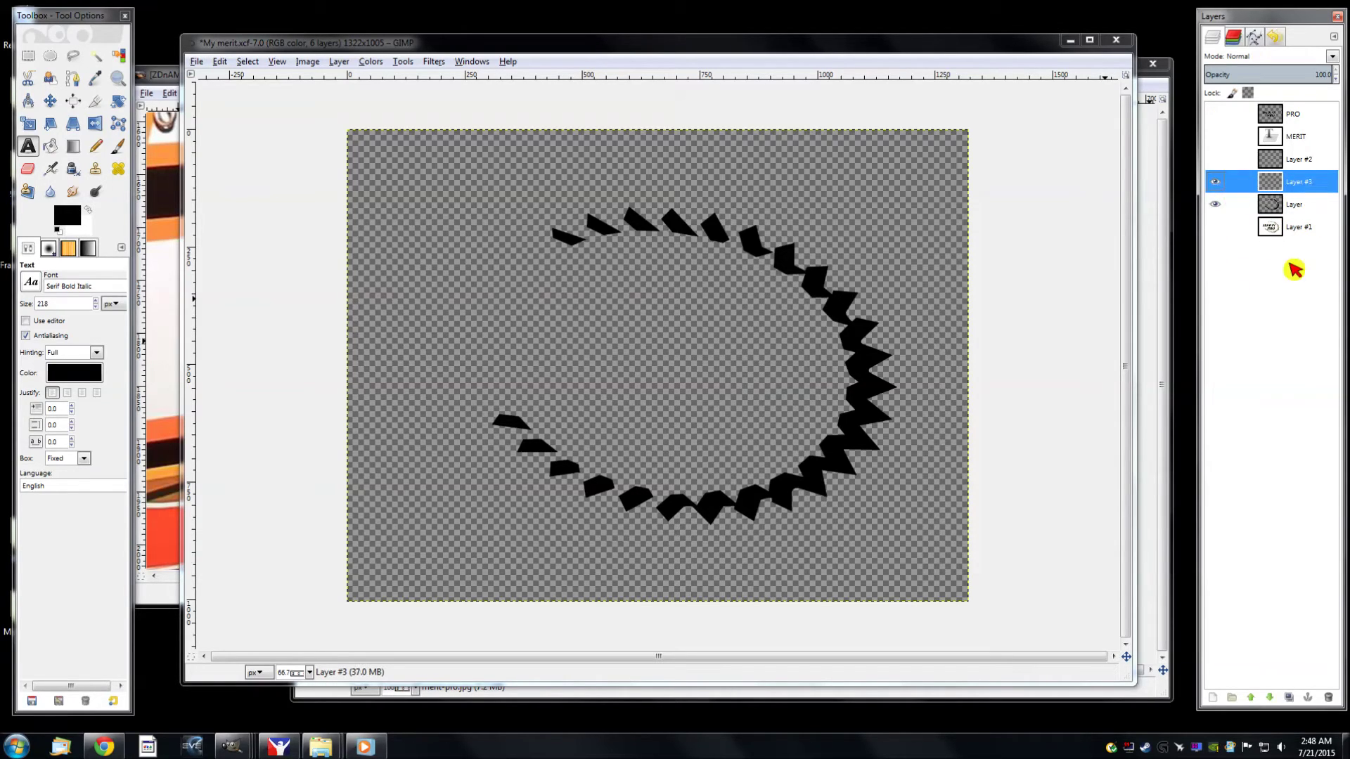
Create a selection from the ring layer's alpha channel and make Layer #3 the active layer
{"action": "left_click", "coordinate": [1295, 207]}
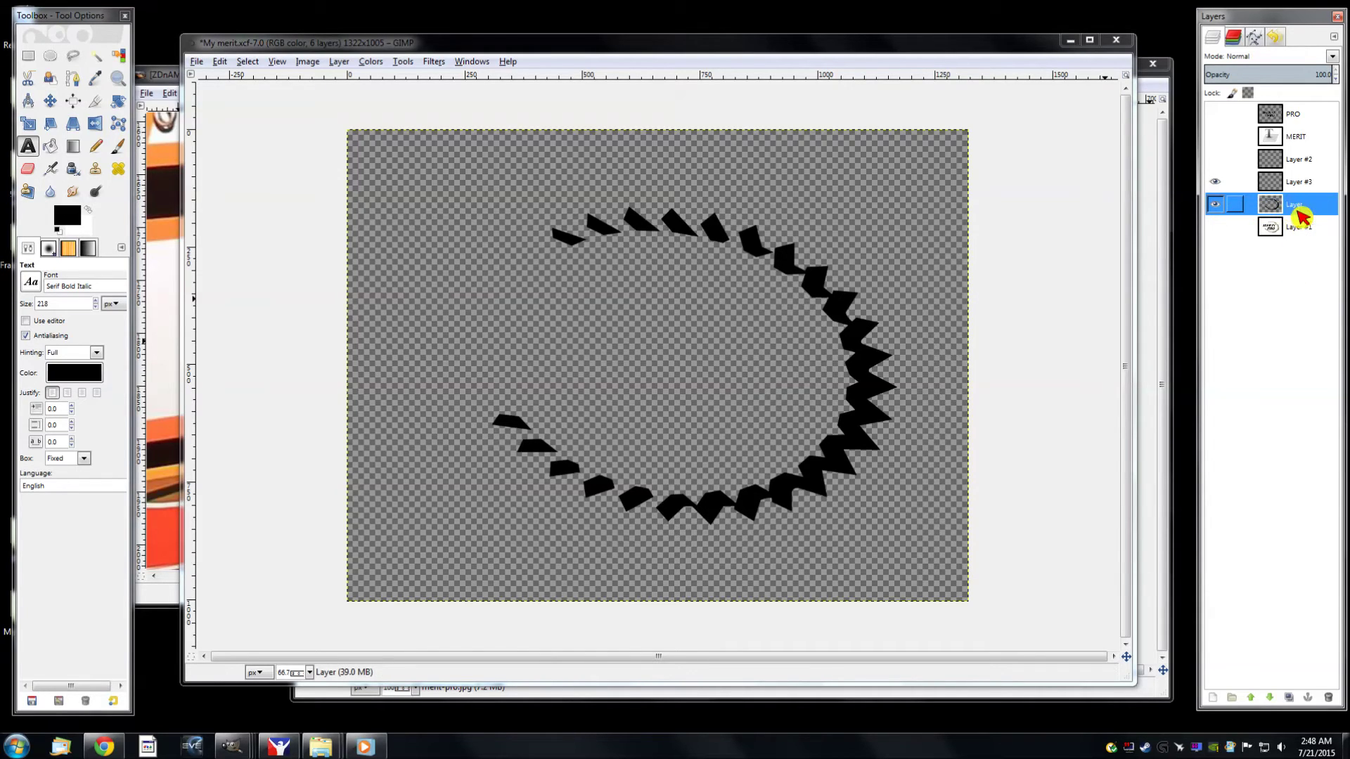
{"action": "right_click", "coordinate": [1299, 216]}
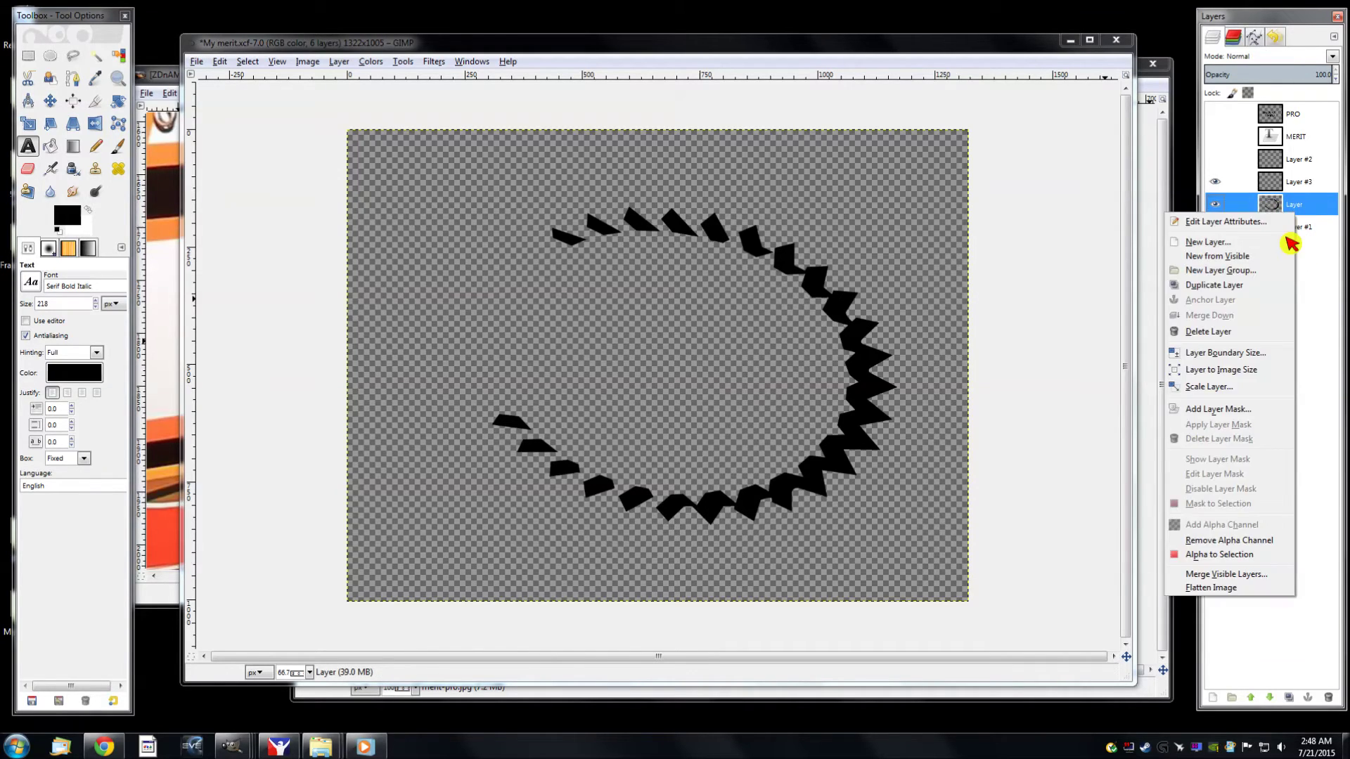
{"action": "left_click", "coordinate": [1221, 556]}
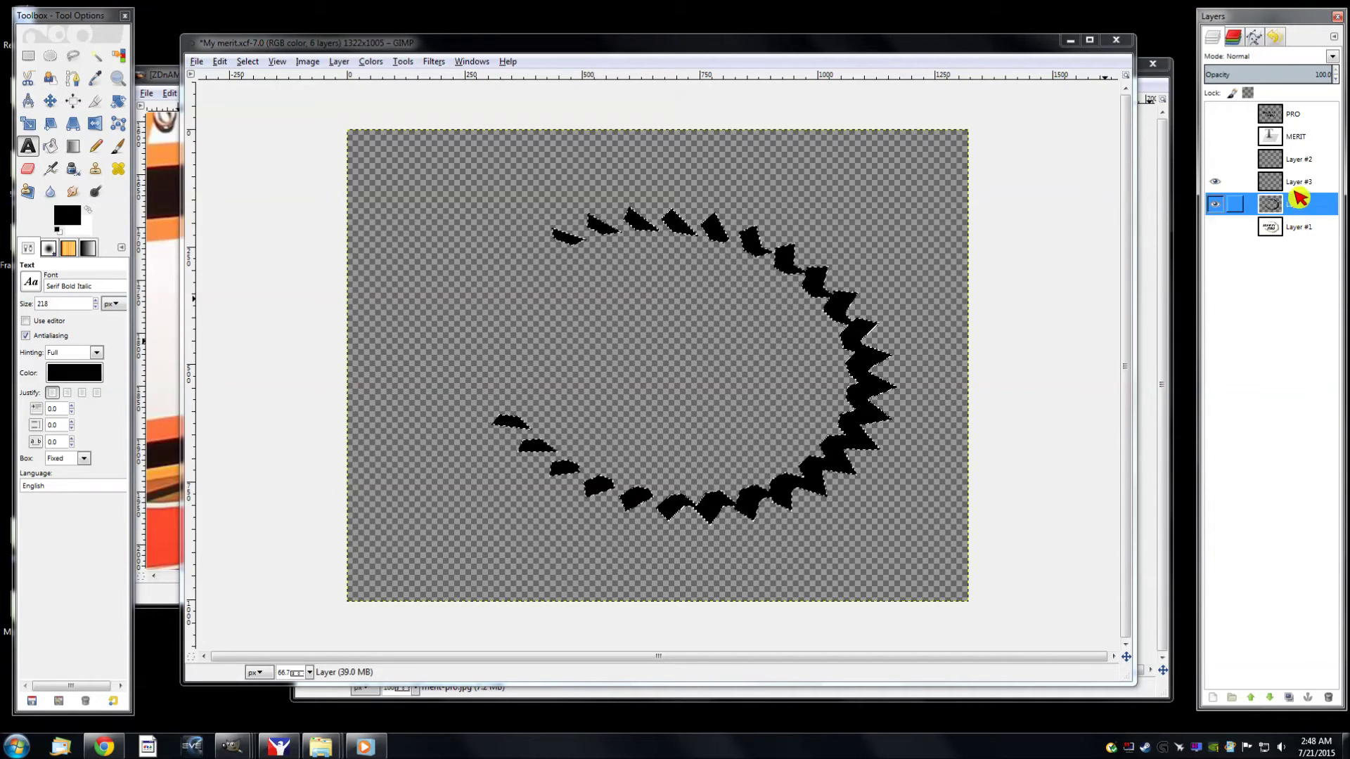
{"action": "left_click", "coordinate": [1299, 185]}
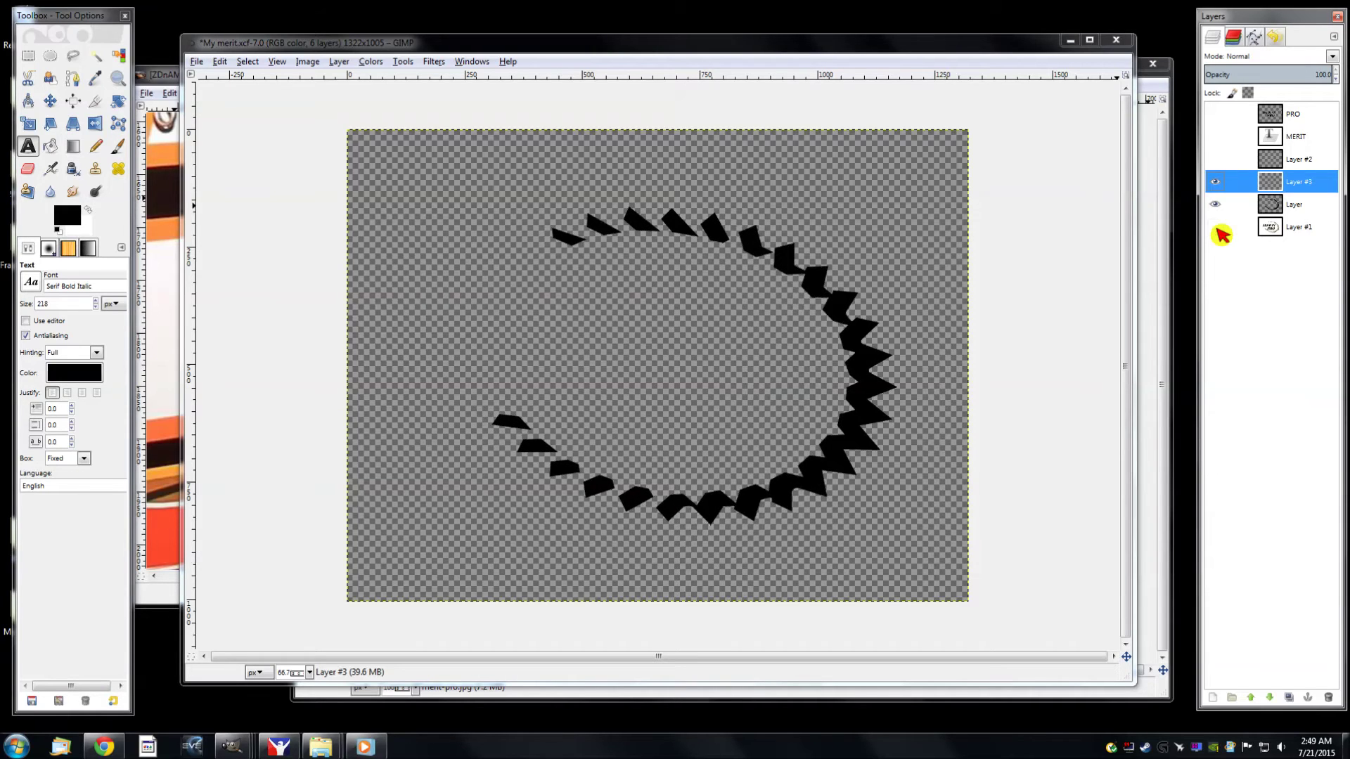
Show the Layer #1 reference alone with the text and sample its tan ring color, a99a6f, as the foreground color
{"action": "left_click", "coordinate": [1214, 226]}
{"action": "left_click", "coordinate": [1215, 203]}
{"action": "left_click", "coordinate": [1215, 182]}
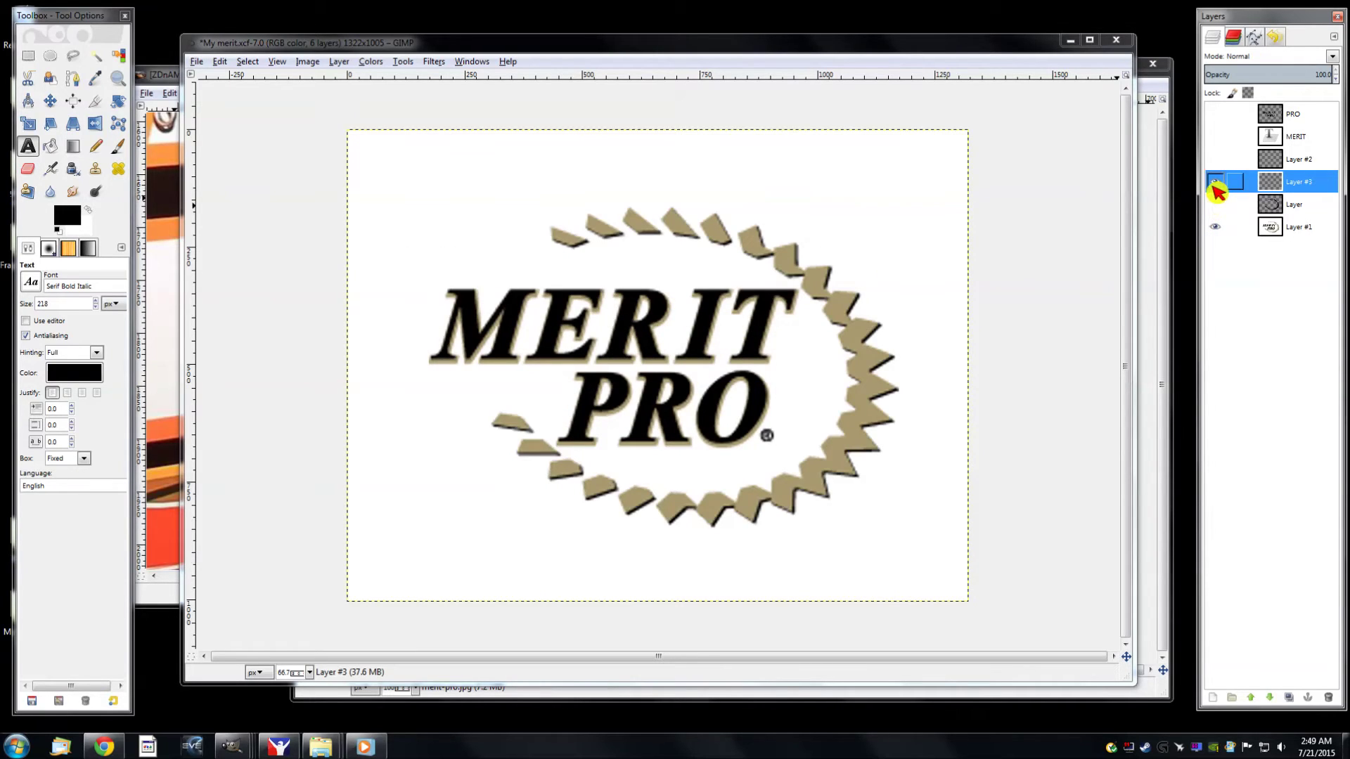
{"action": "left_click", "coordinate": [77, 223]}
{"action": "left_click_drag", "start_coordinate": [1325, 143], "coordinate": [932, 188]}
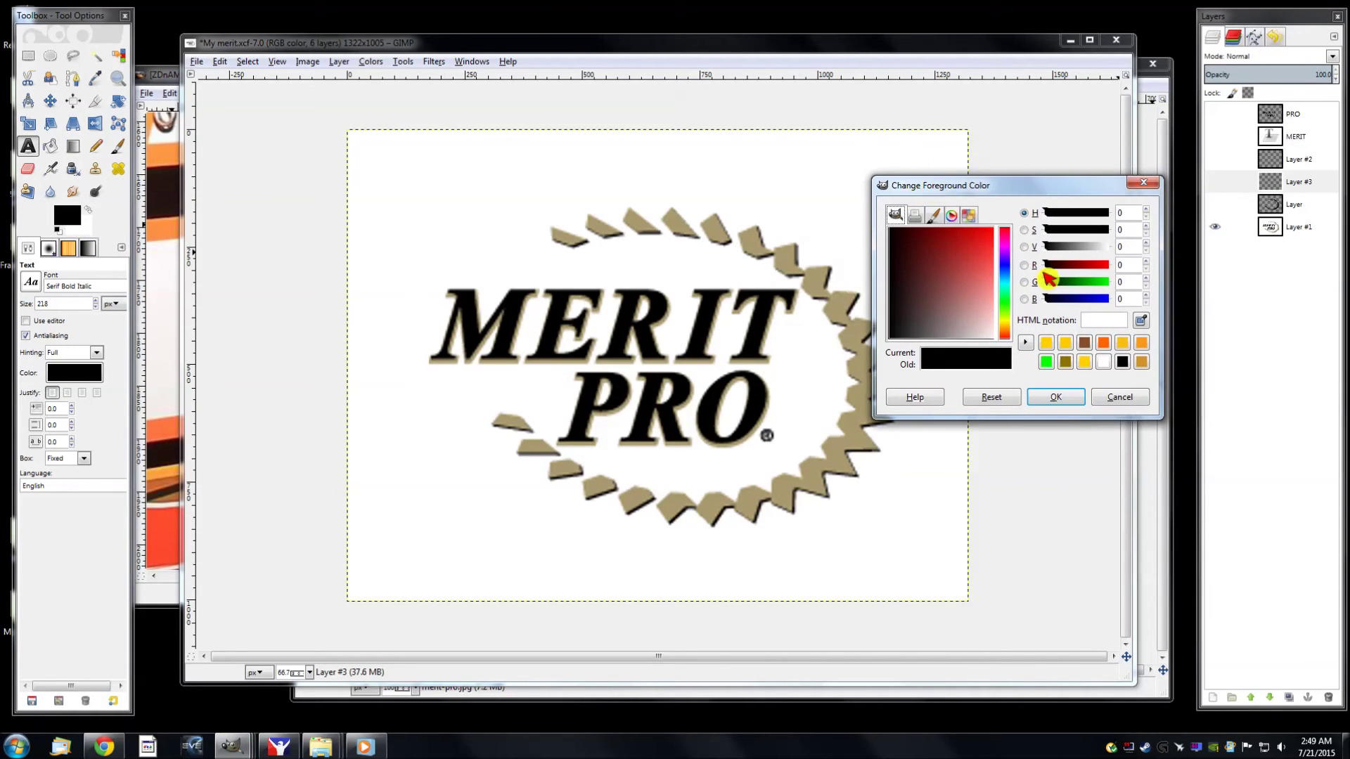
{"action": "left_click", "coordinate": [1141, 321]}
{"action": "left_click", "coordinate": [840, 309]}
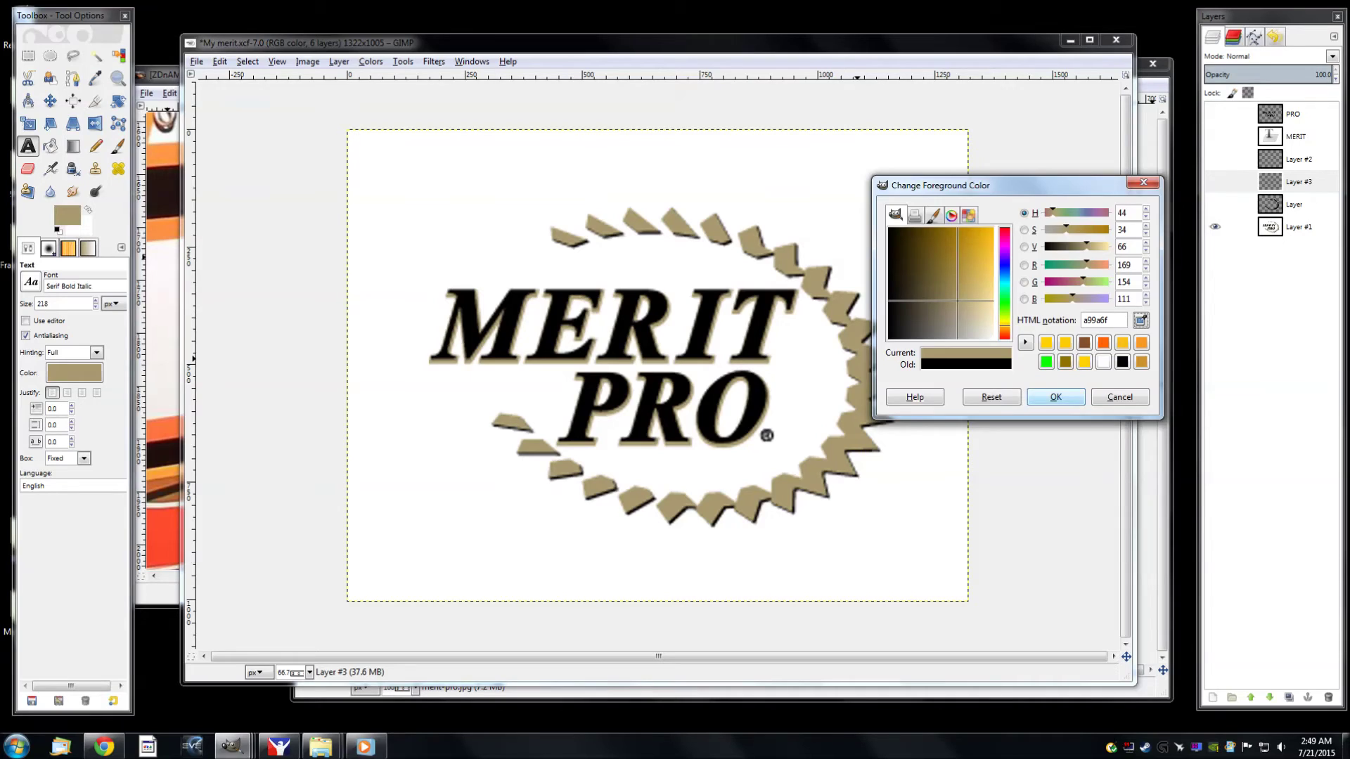
{"action": "left_click", "coordinate": [1076, 398]}
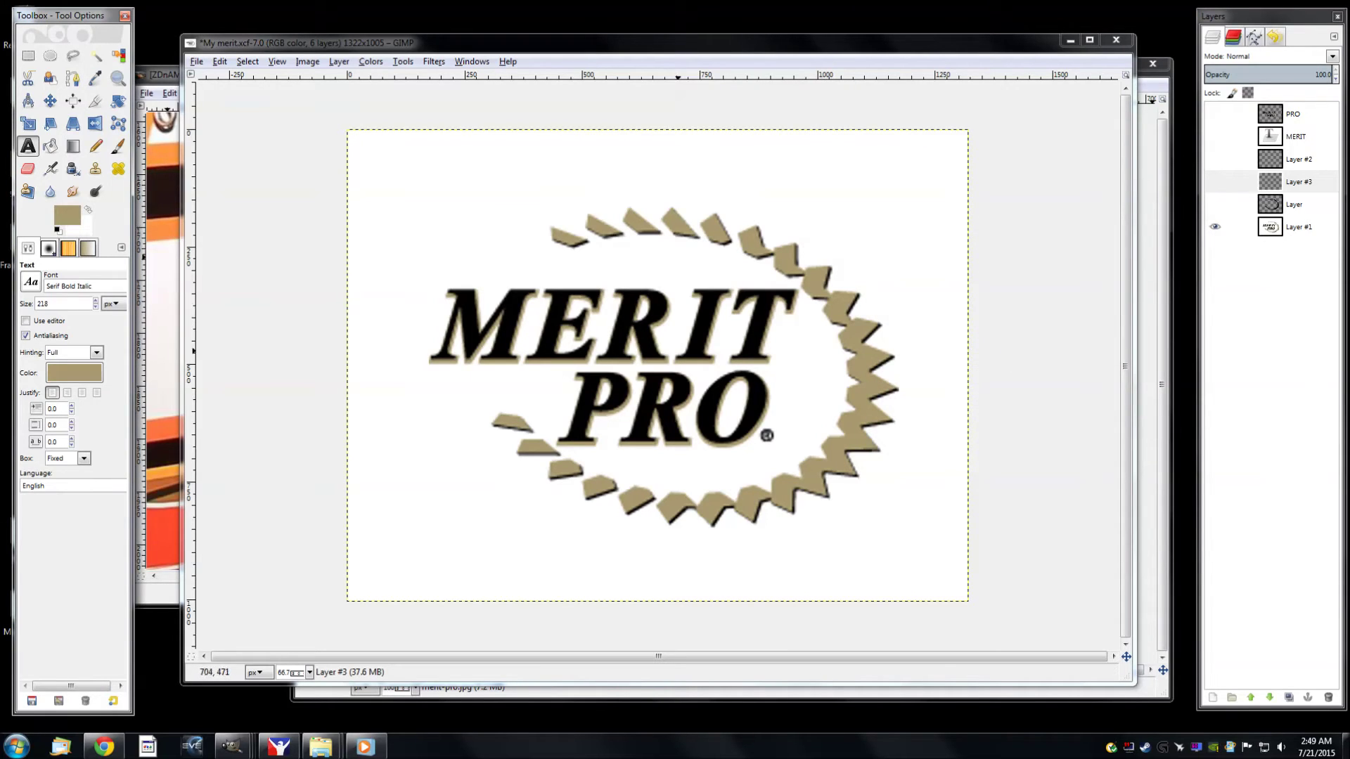
Create a selection from the ring layer's alpha channel, replace the reference with the ring layer and Layer #3 in view, and activate Layer #3
{"action": "left_click", "coordinate": [1283, 214]}
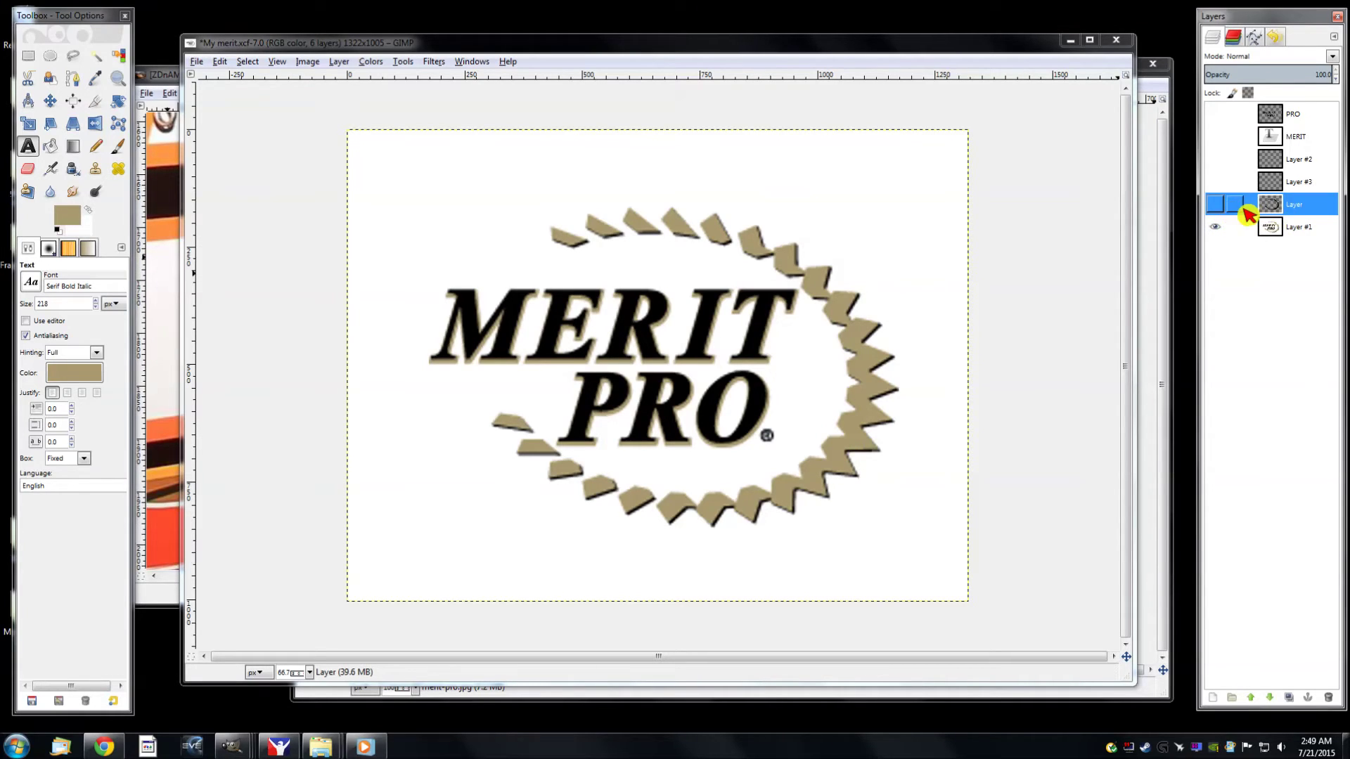
{"action": "right_click", "coordinate": [1292, 212]}
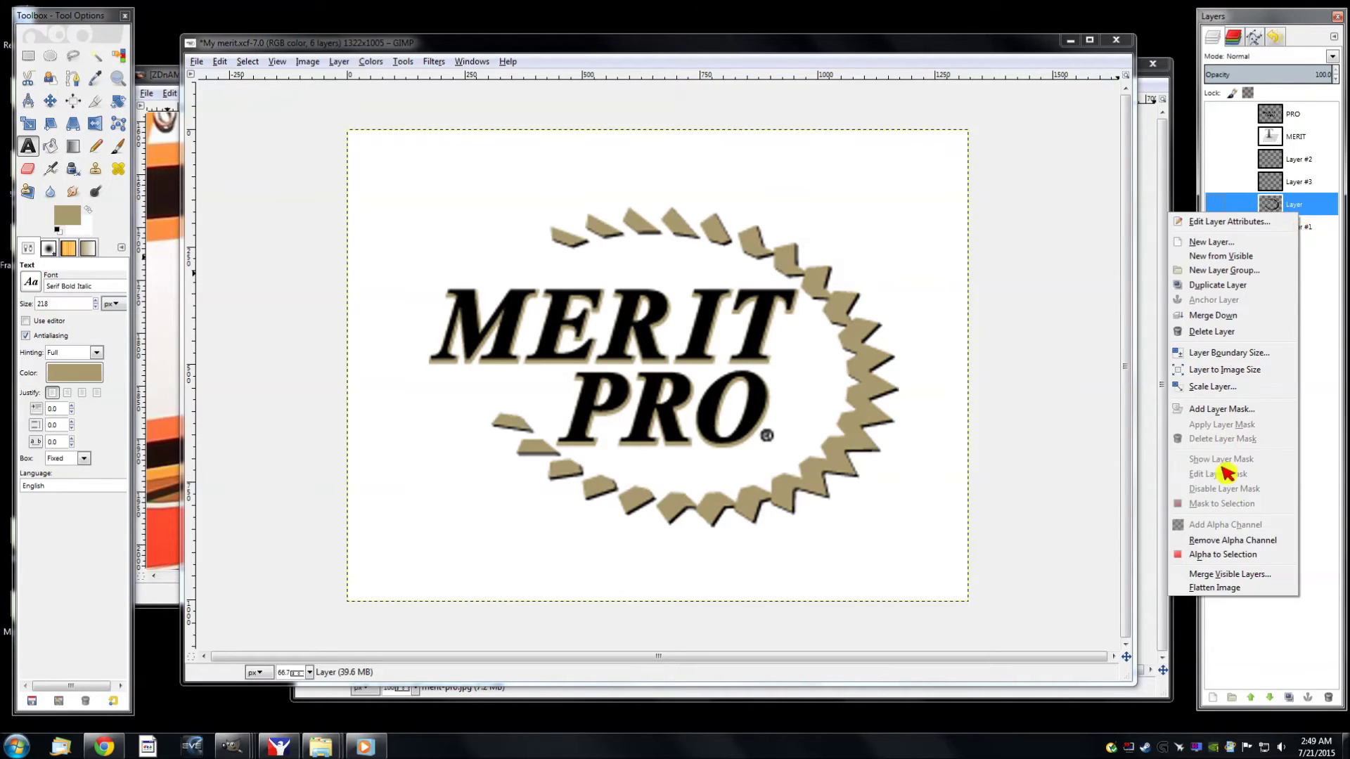
{"action": "left_click", "coordinate": [1224, 555]}
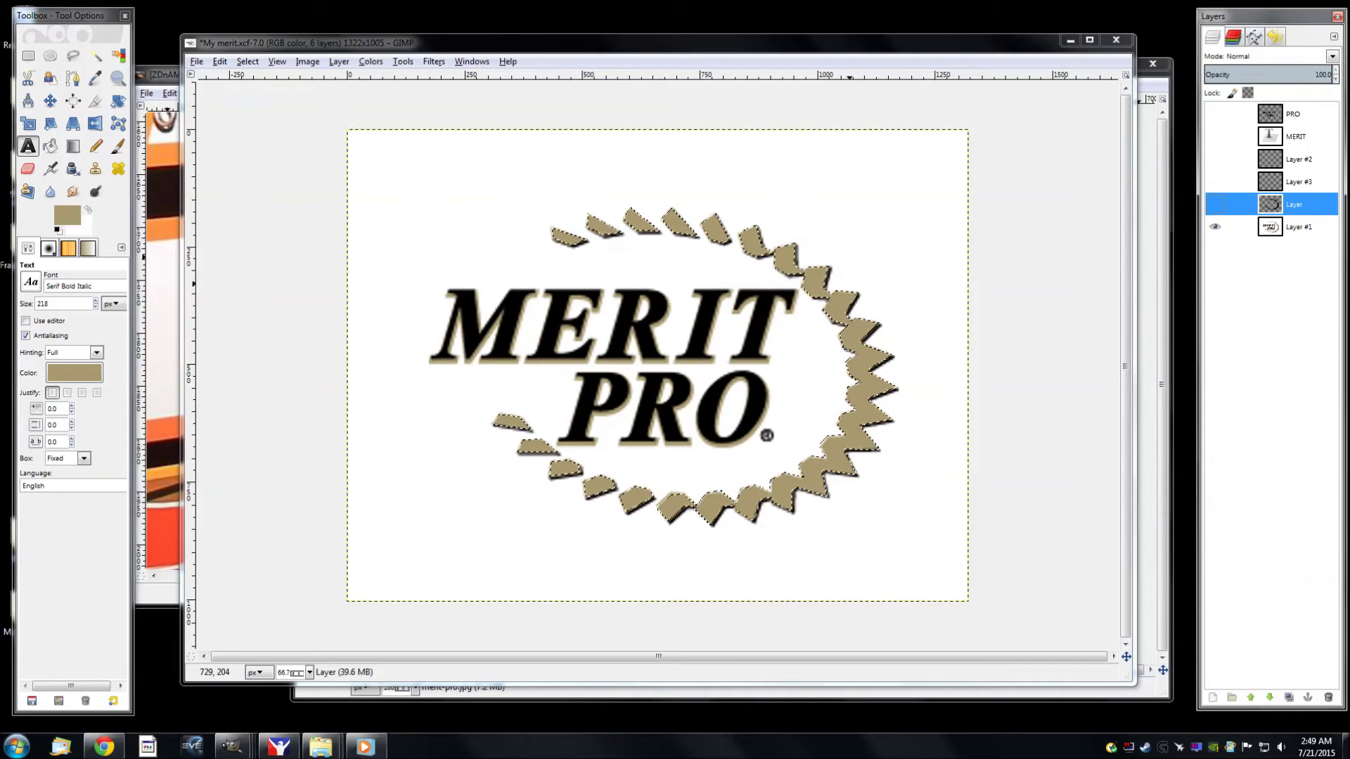
{"action": "left_click", "coordinate": [1215, 226]}
{"action": "left_click", "coordinate": [1216, 205]}
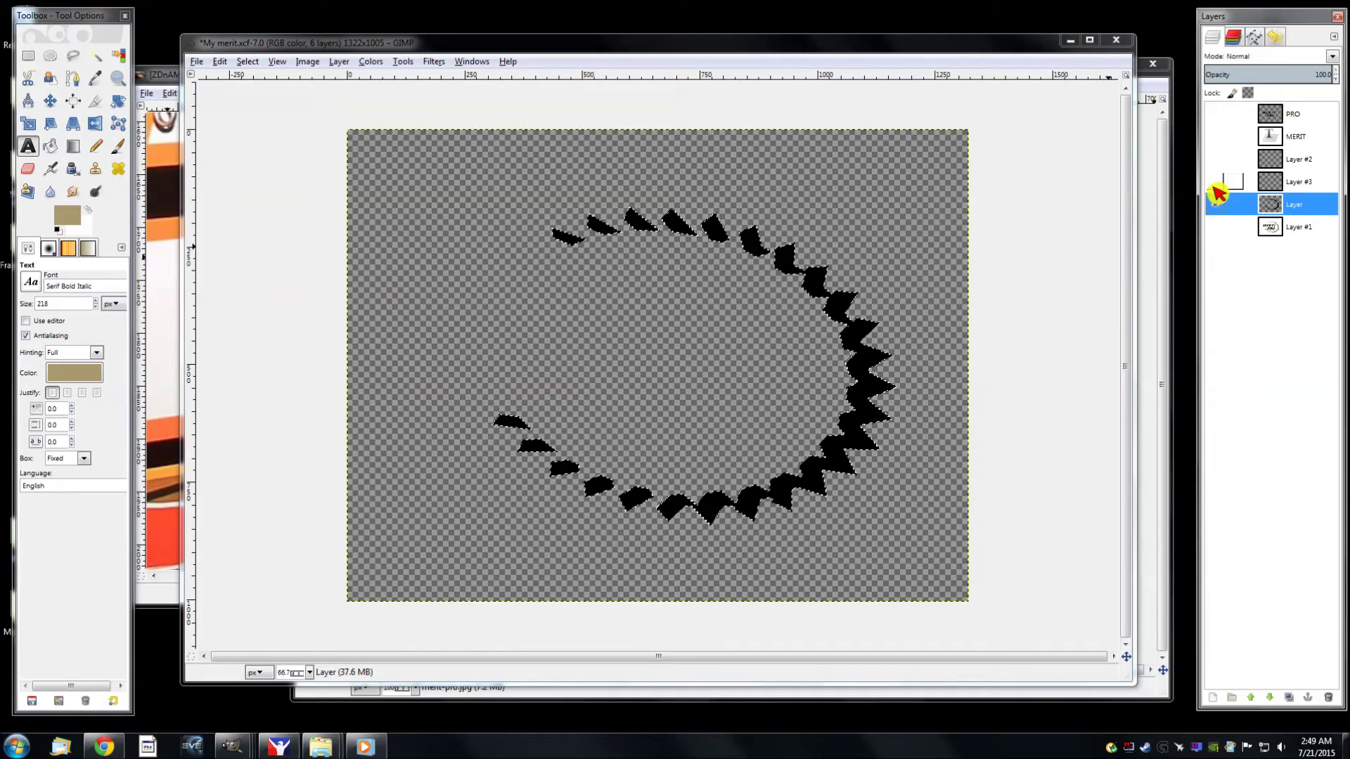
{"action": "left_click", "coordinate": [1215, 181]}
{"action": "left_click", "coordinate": [1299, 187]}
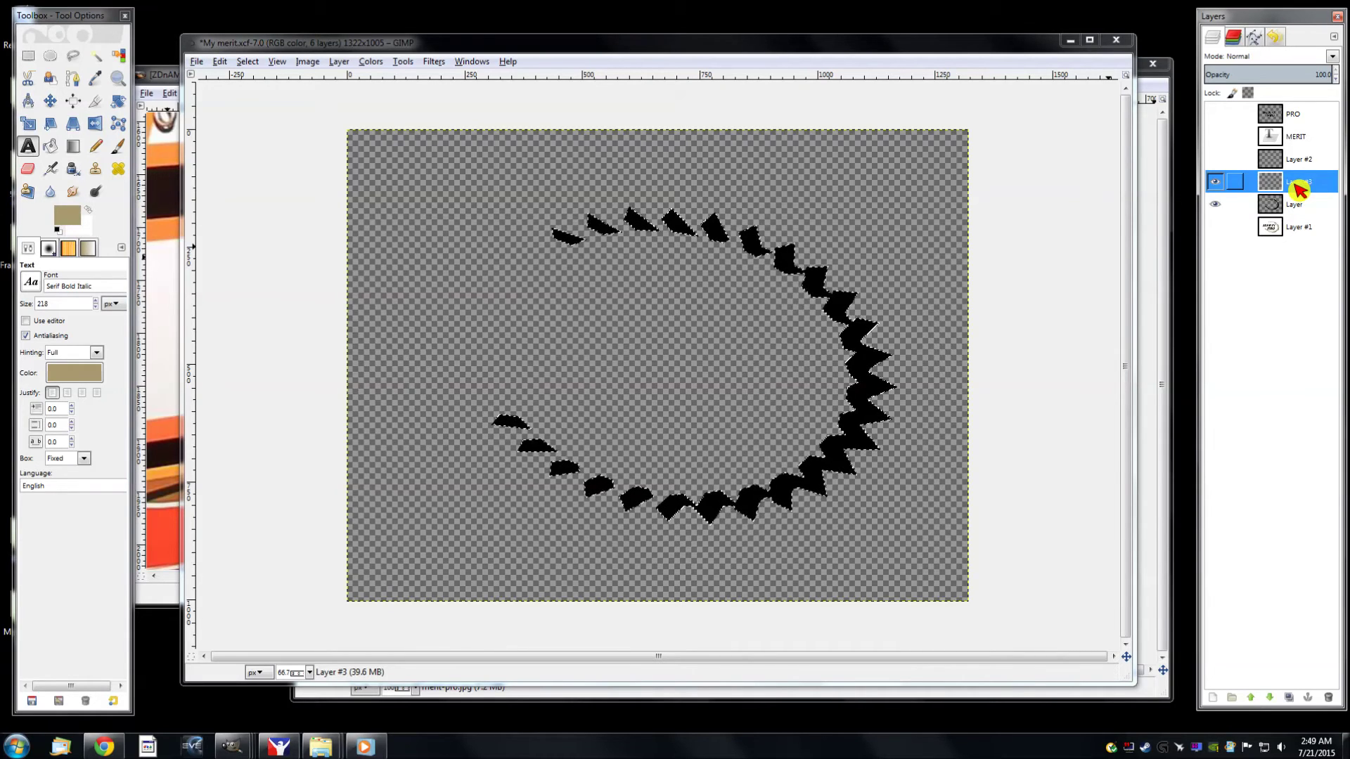
Fill the ring selection on Layer #3 with the tan foreground color, hide the black ring layer and clear the selection
{"action": "right_click", "coordinate": [830, 307]}
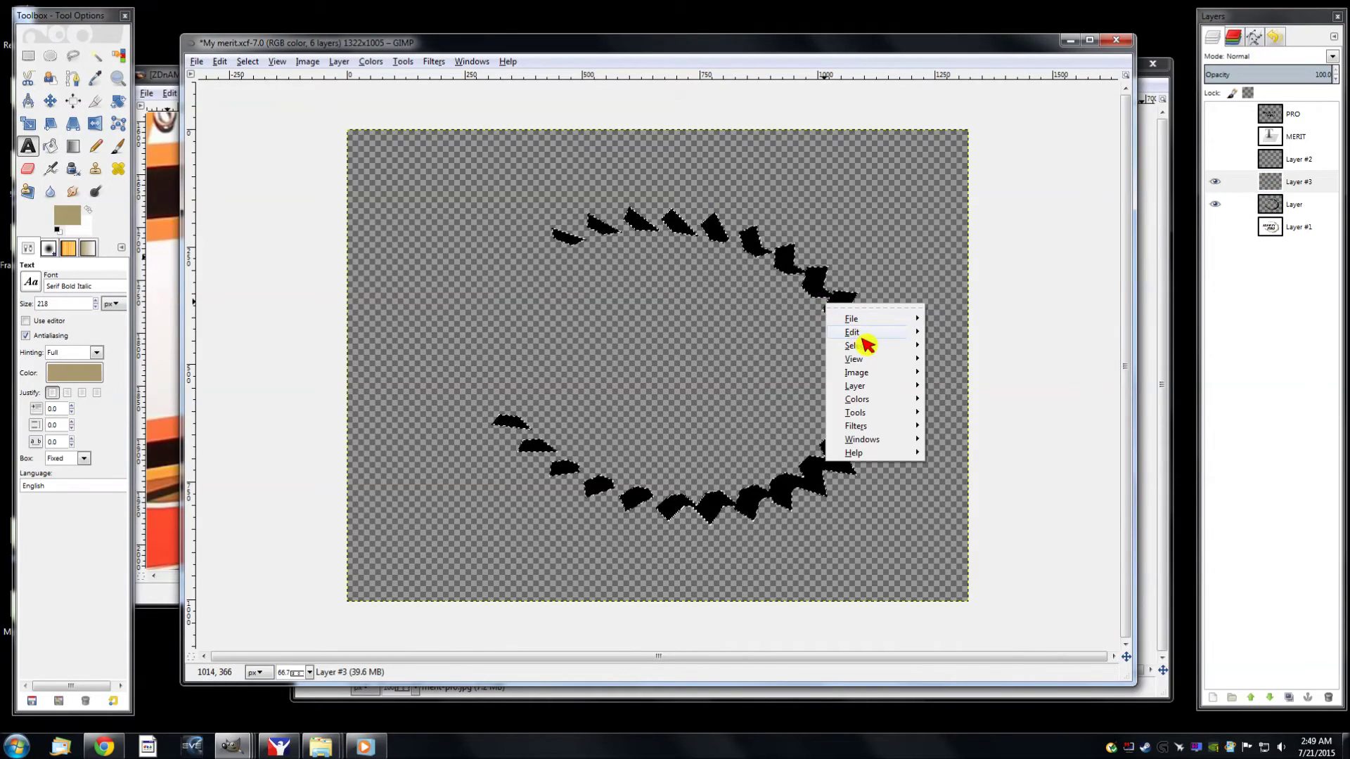
{"action": "mouse_move", "coordinate": [878, 334]}
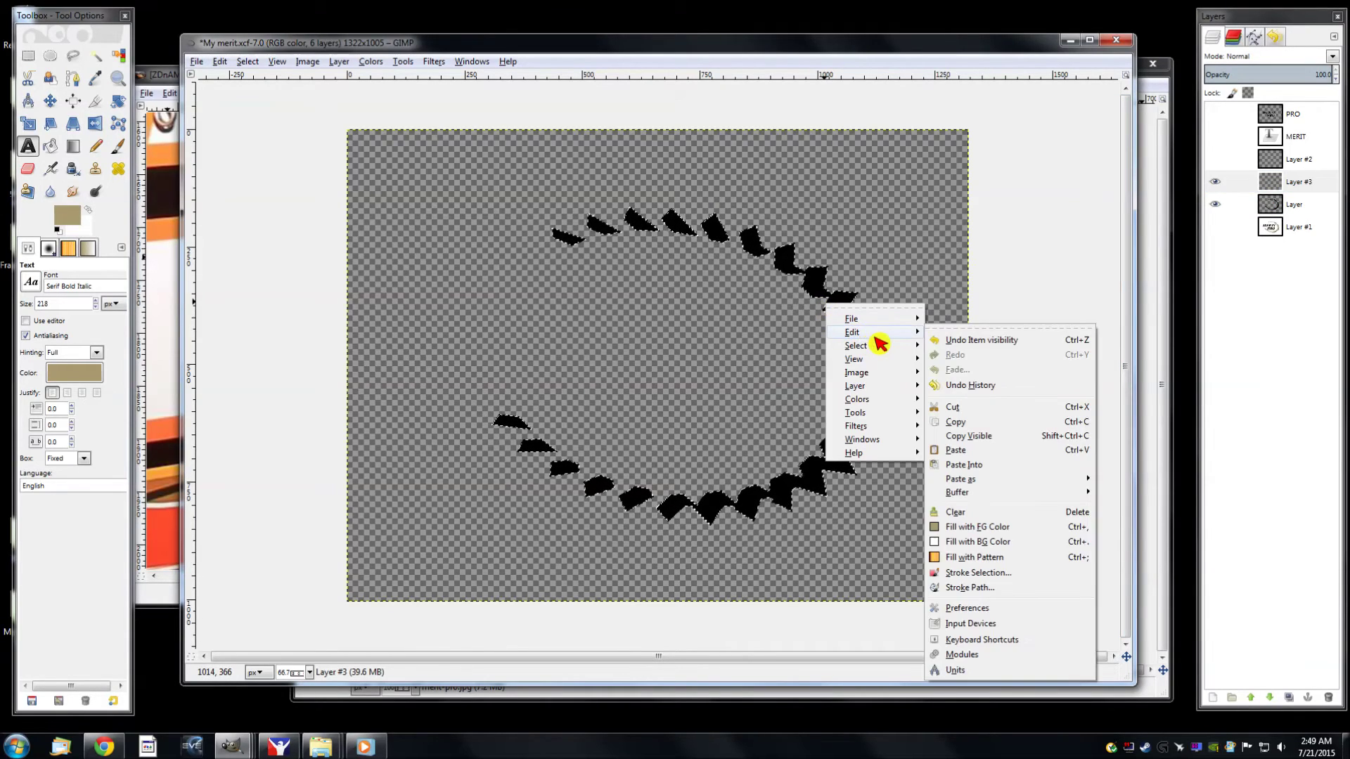
{"action": "left_click", "coordinate": [988, 523]}
{"action": "left_click", "coordinate": [1215, 204]}
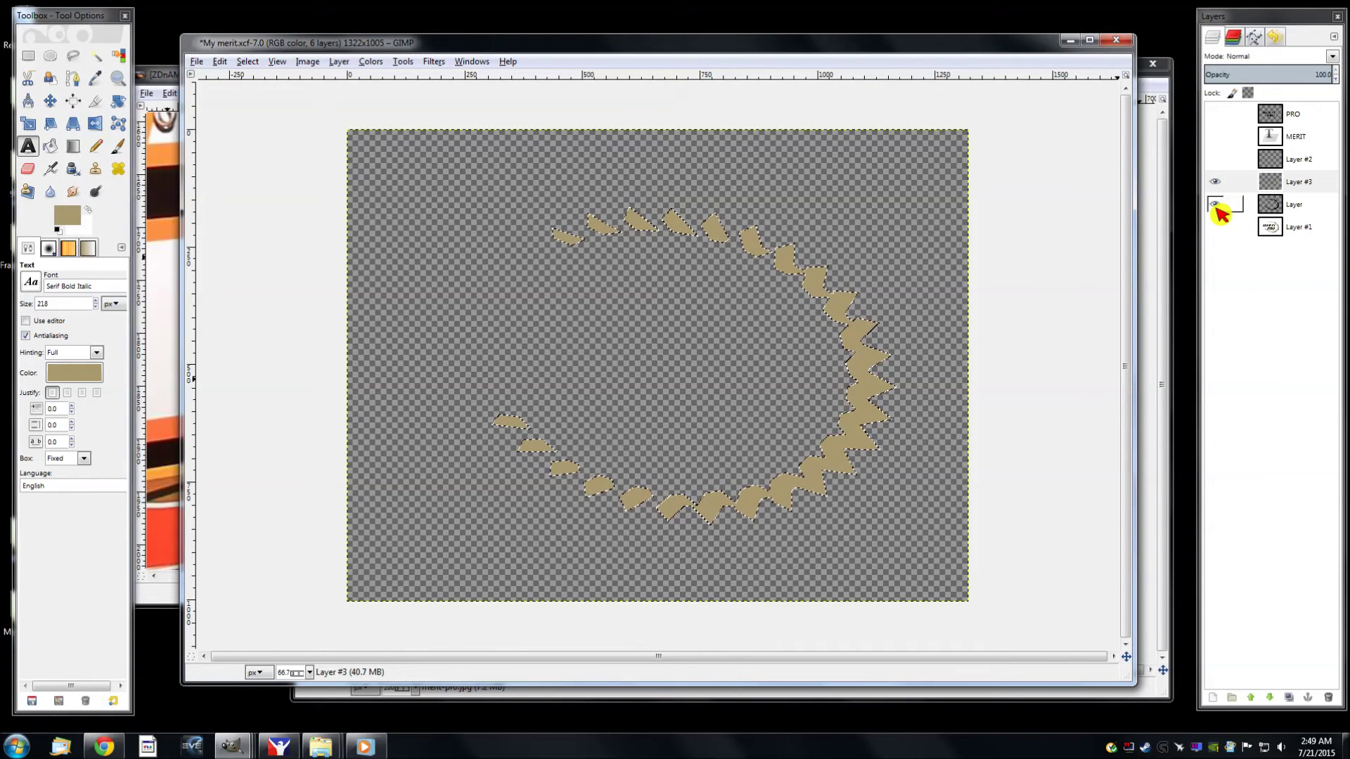
{"action": "key", "text": "shift+ctrl+a"}
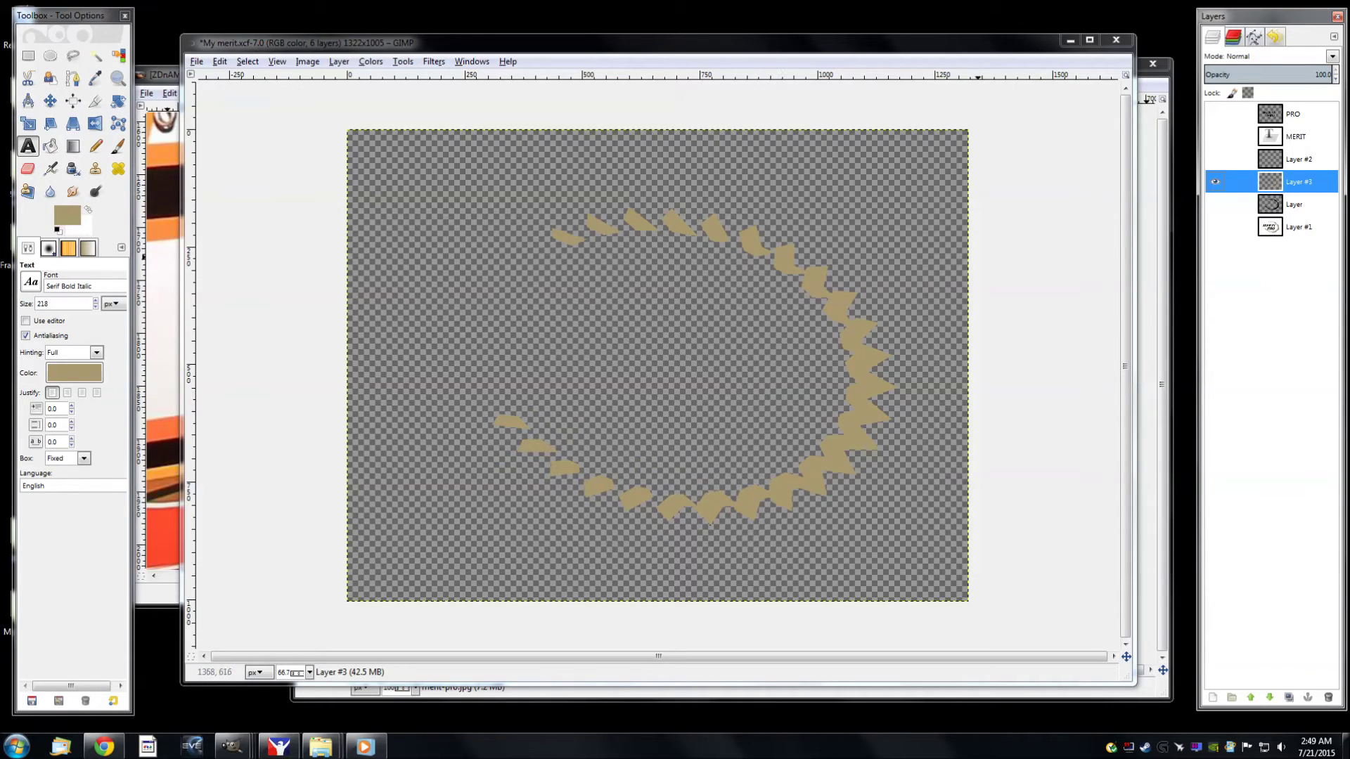
Show the PRO layer and toggle Layer #3 and the Layer #1 reference to compare the tan ring with the original
{"action": "left_click", "coordinate": [1215, 227]}
{"action": "left_click", "coordinate": [1215, 182]}
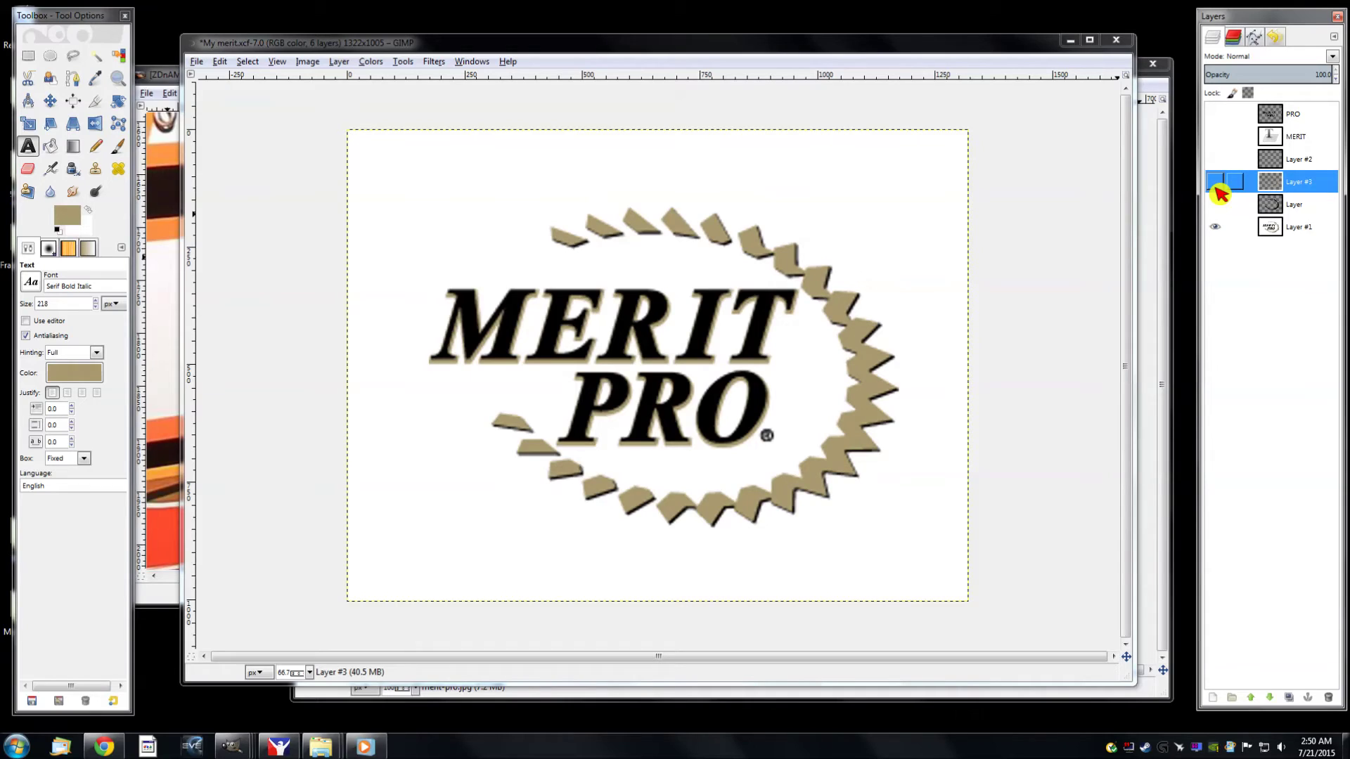
{"action": "left_click", "coordinate": [1215, 184]}
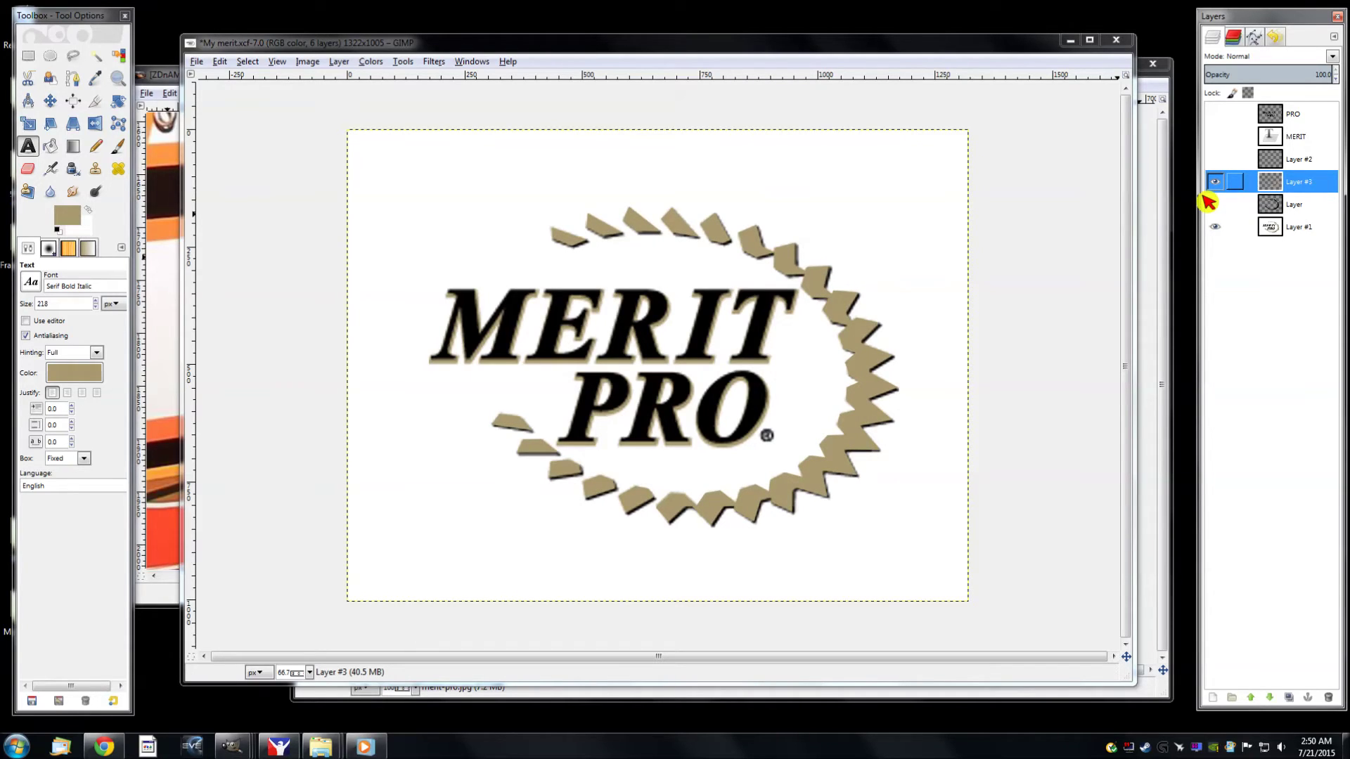
{"action": "left_click", "coordinate": [1215, 115]}
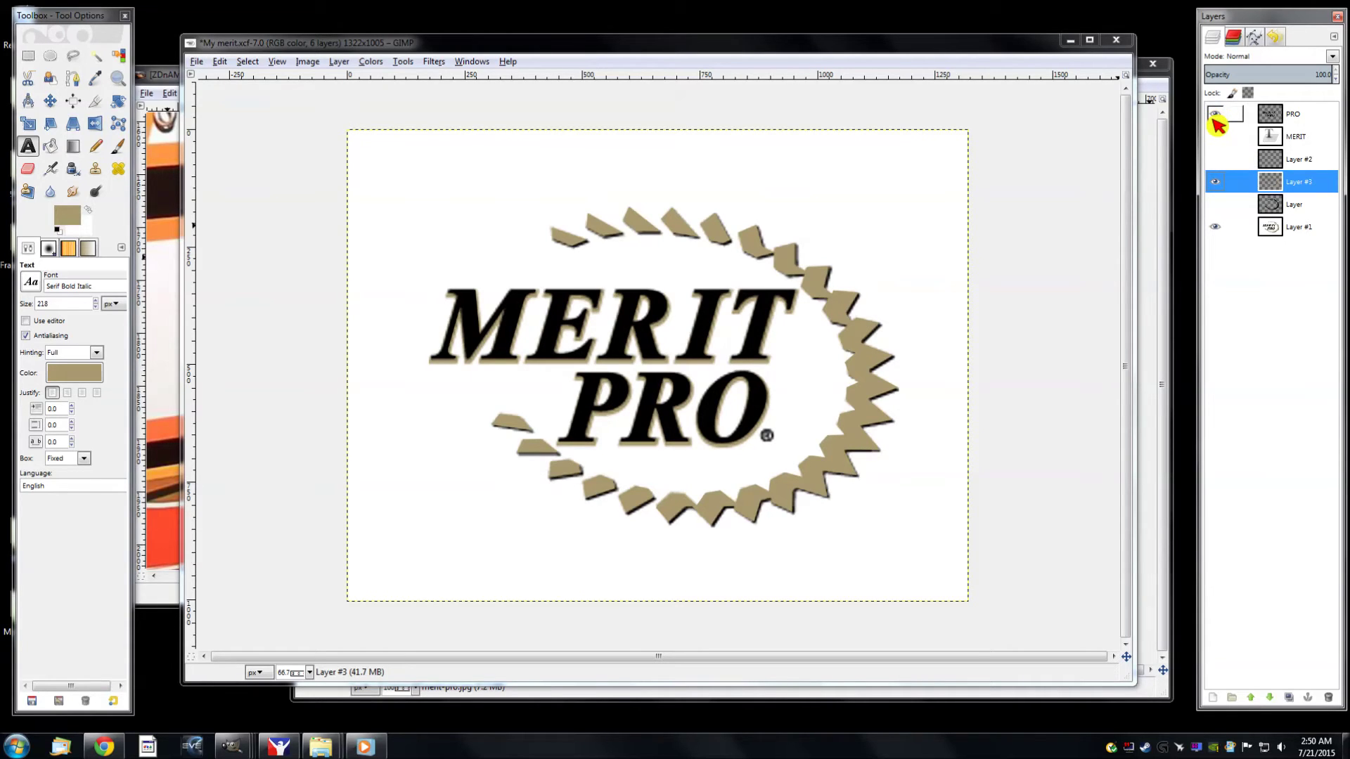
{"action": "left_click", "coordinate": [1215, 227]}
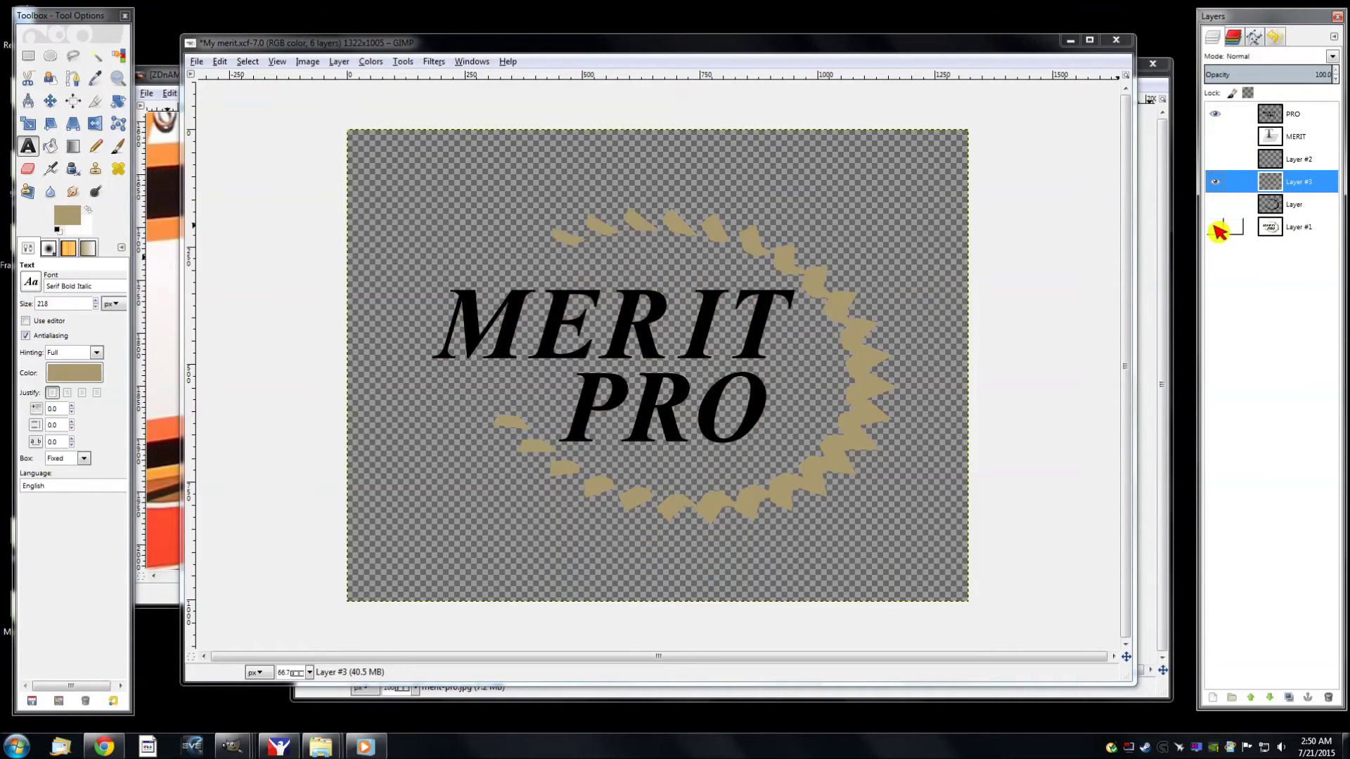
{"action": "left_click", "coordinate": [1215, 227]}
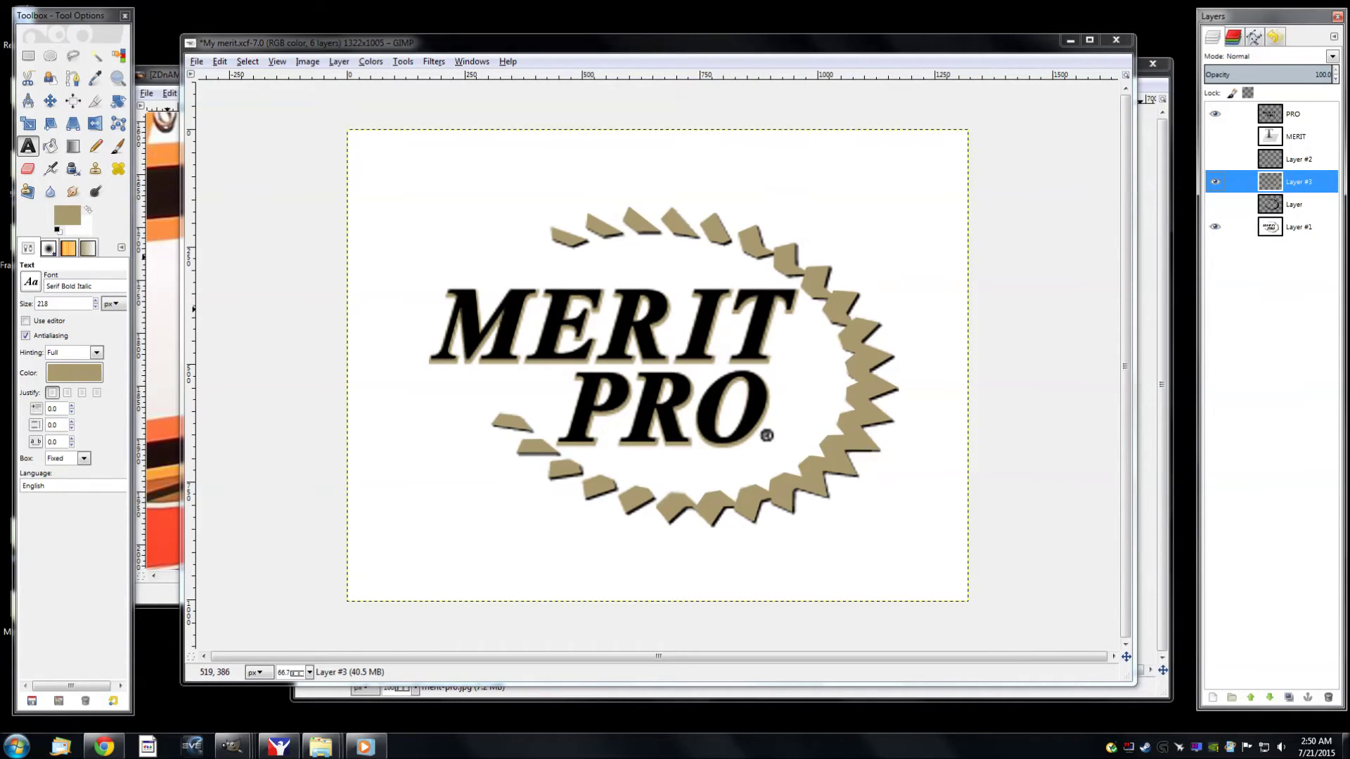
Set the background color to black, 000000, and swap it with the tan foreground color
{"action": "left_click", "coordinate": [85, 231]}
{"action": "left_click", "coordinate": [1142, 363]}
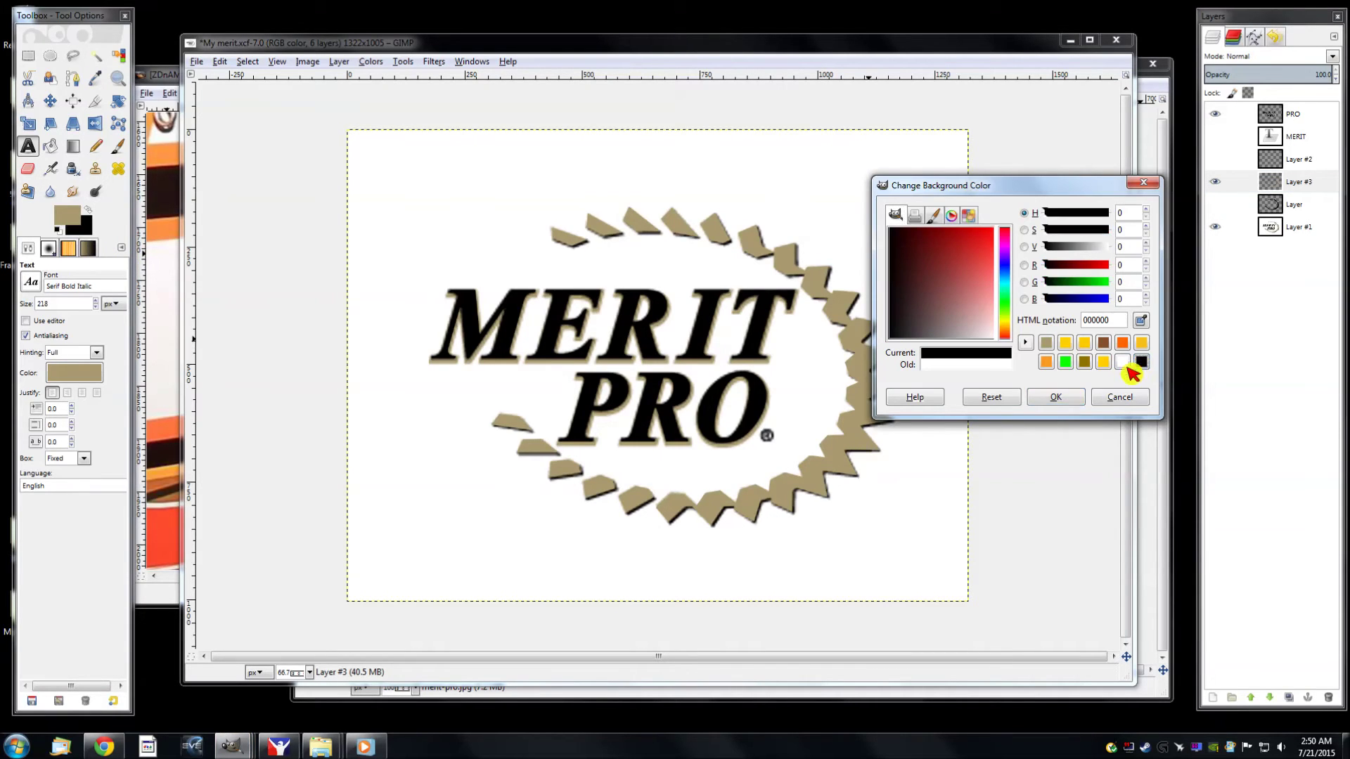
{"action": "left_click", "coordinate": [1076, 399]}
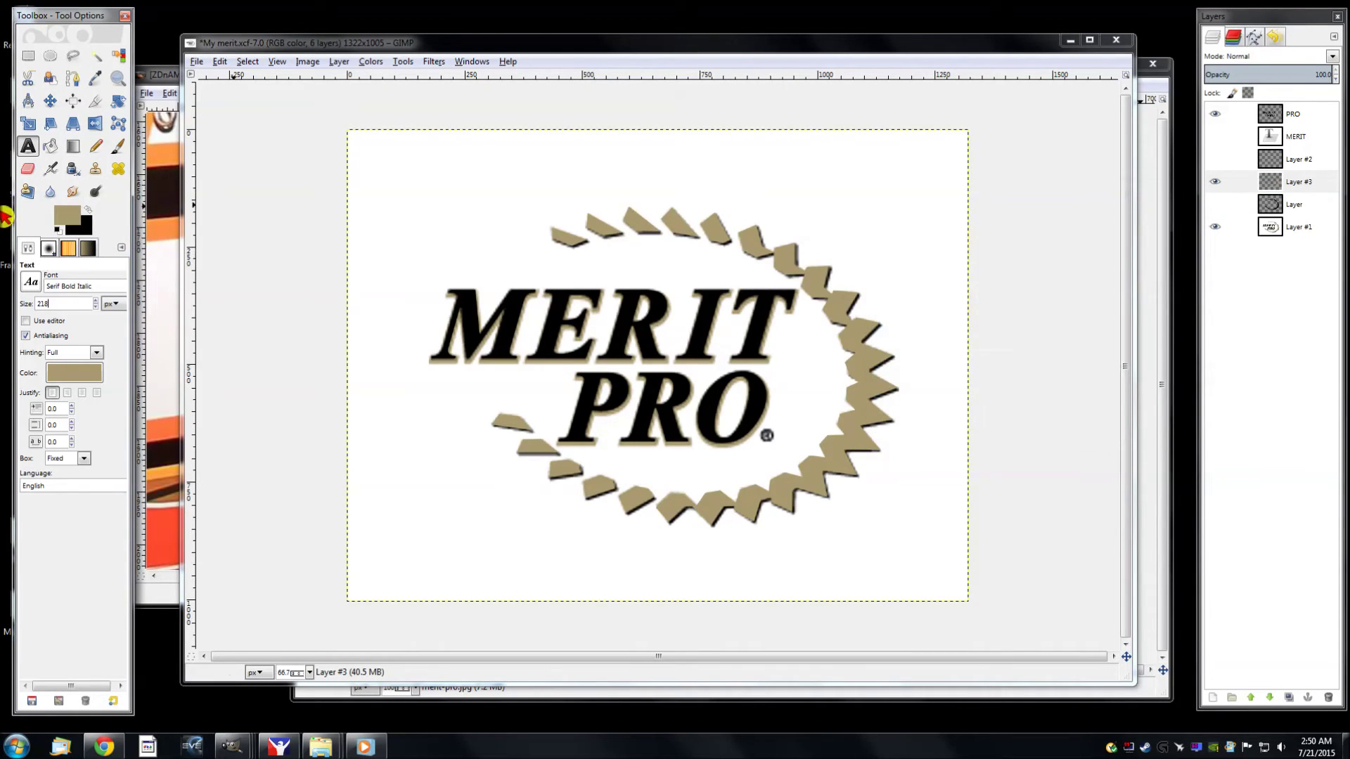
{"action": "left_click", "coordinate": [89, 210]}
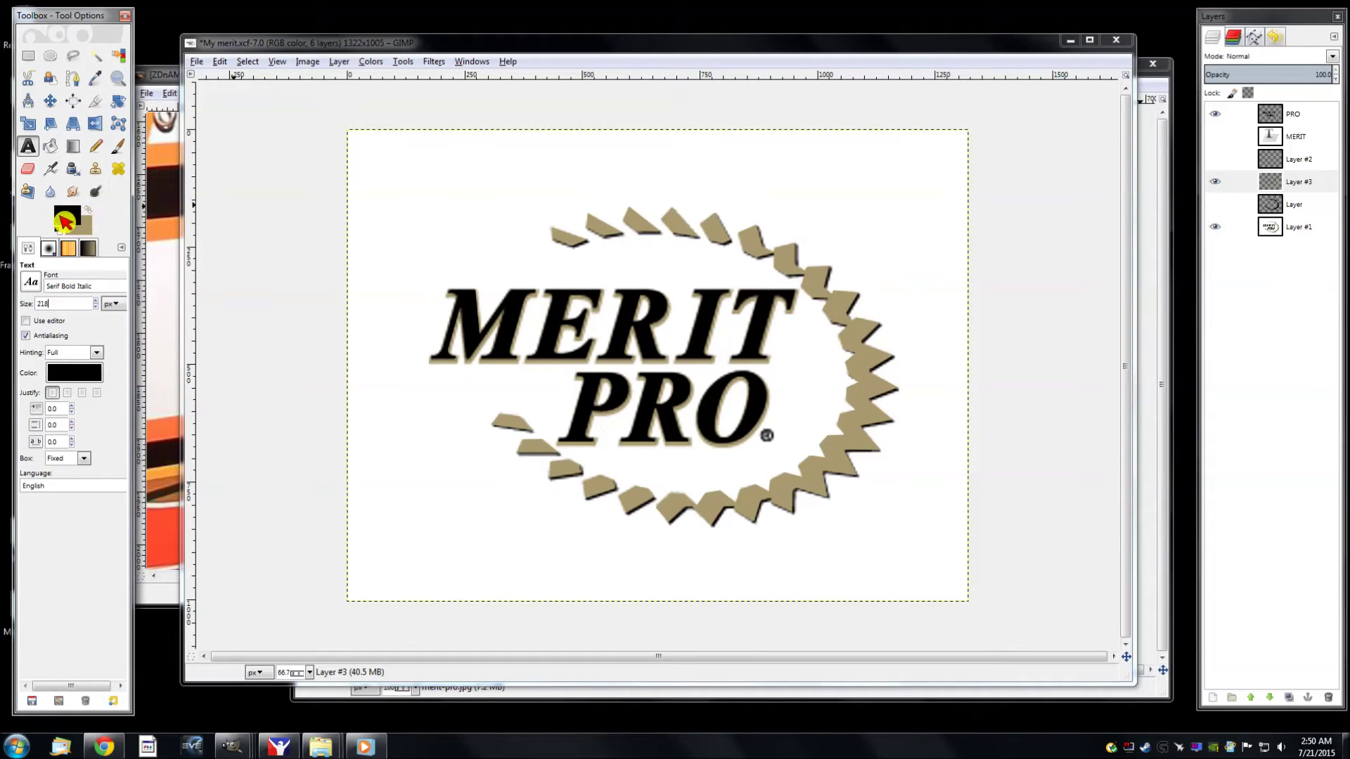
Make Layer #3 active and hide the Layer #1 reference, keeping the tan ring and PRO layer shown
{"action": "left_click", "coordinate": [1215, 181]}
{"action": "left_click", "coordinate": [1216, 227]}
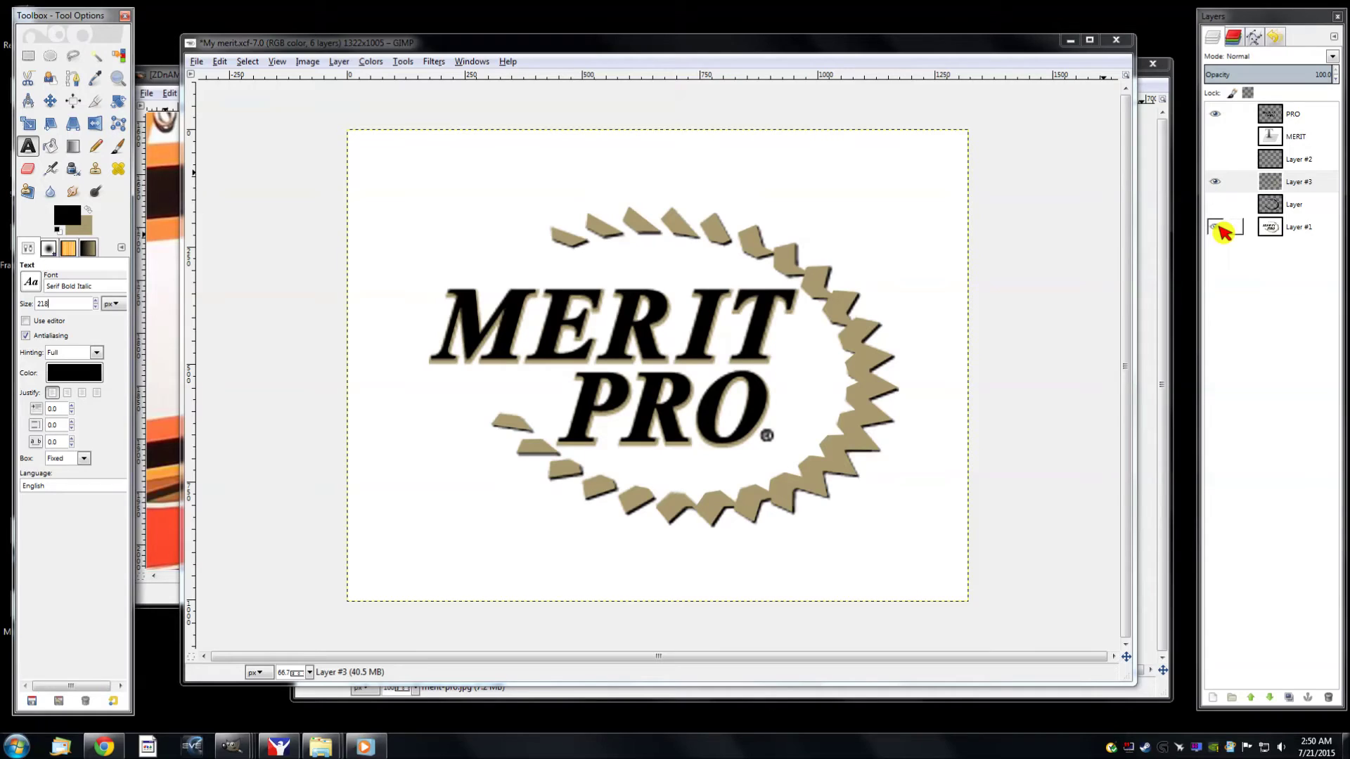
{"action": "left_click", "coordinate": [1216, 227]}
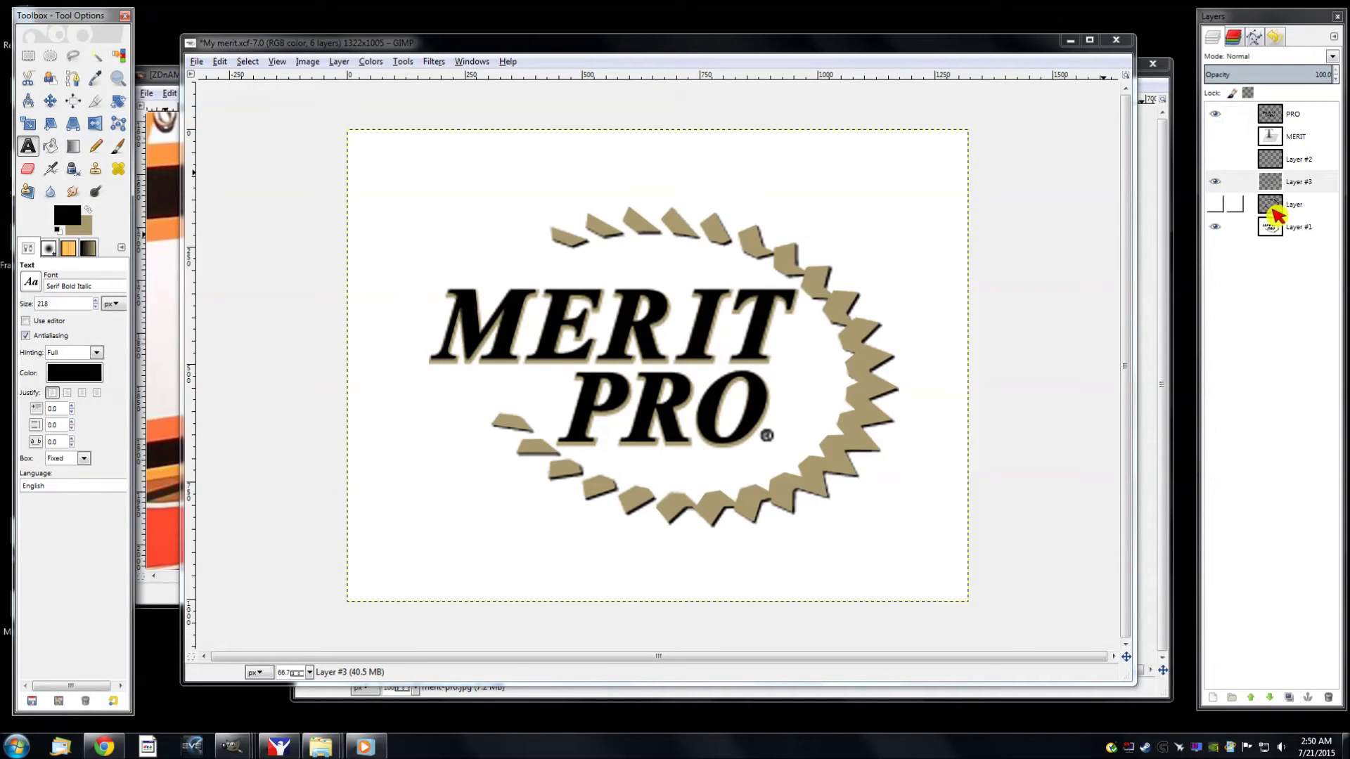
{"action": "left_click", "coordinate": [1305, 182]}
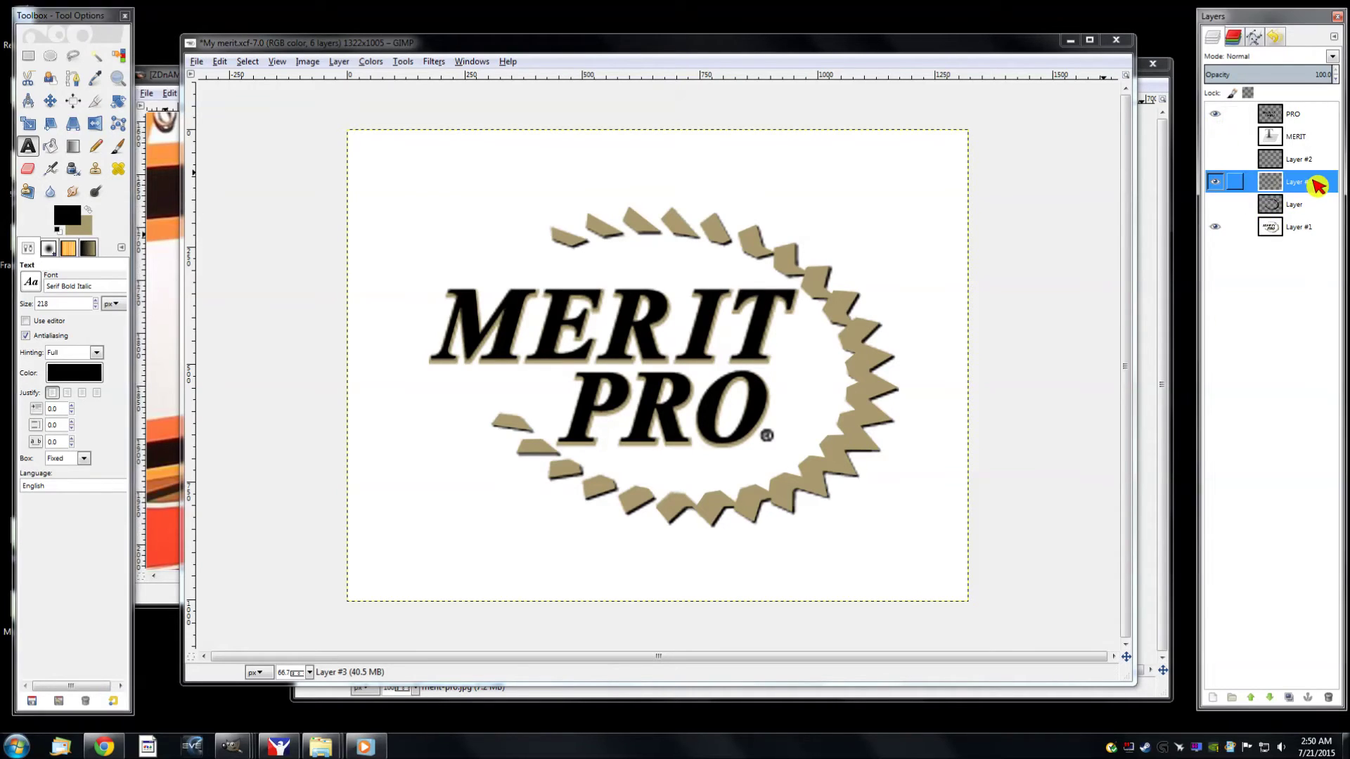
{"action": "left_click", "coordinate": [1217, 226]}
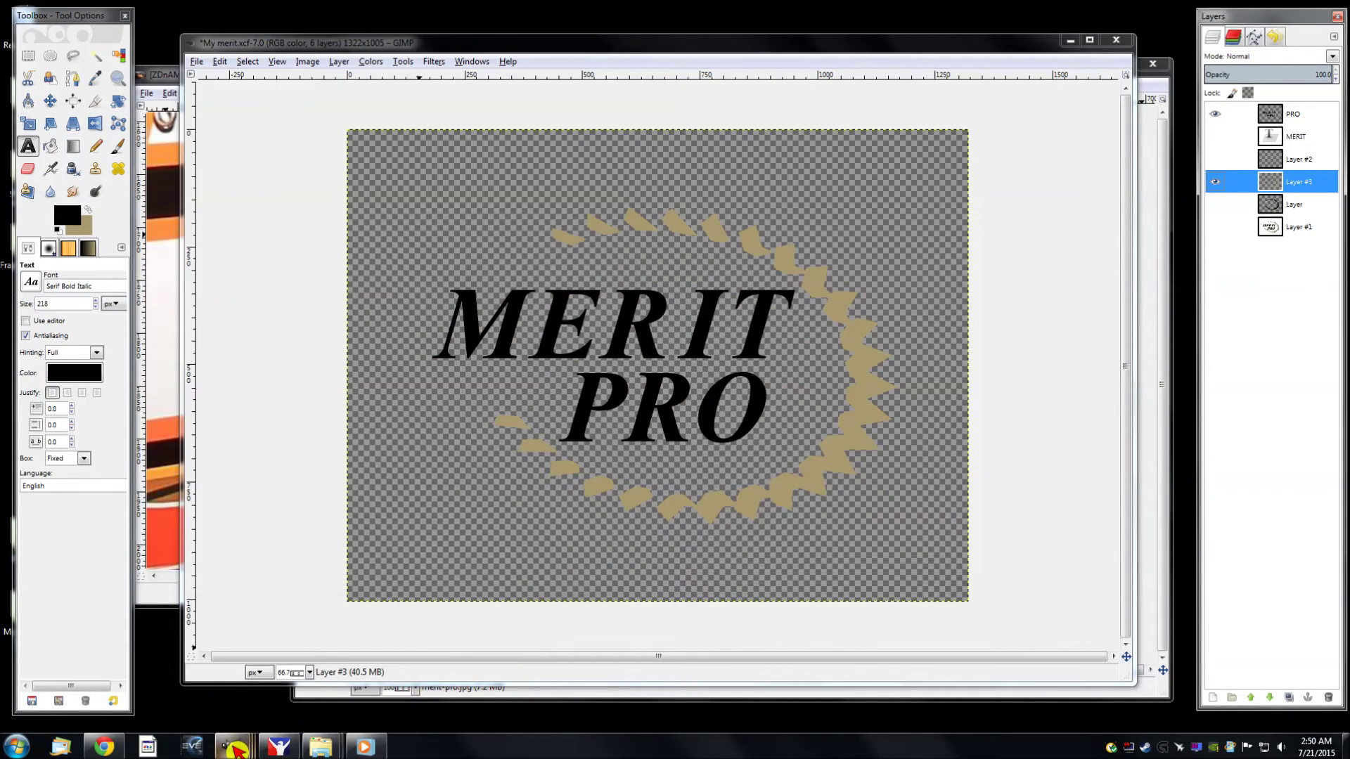
Apply a black drop shadow to the tan ring on Layer #3 with X and Y offsets of 4, blur radius 2 and opacity 100
{"action": "key", "text": "m"}
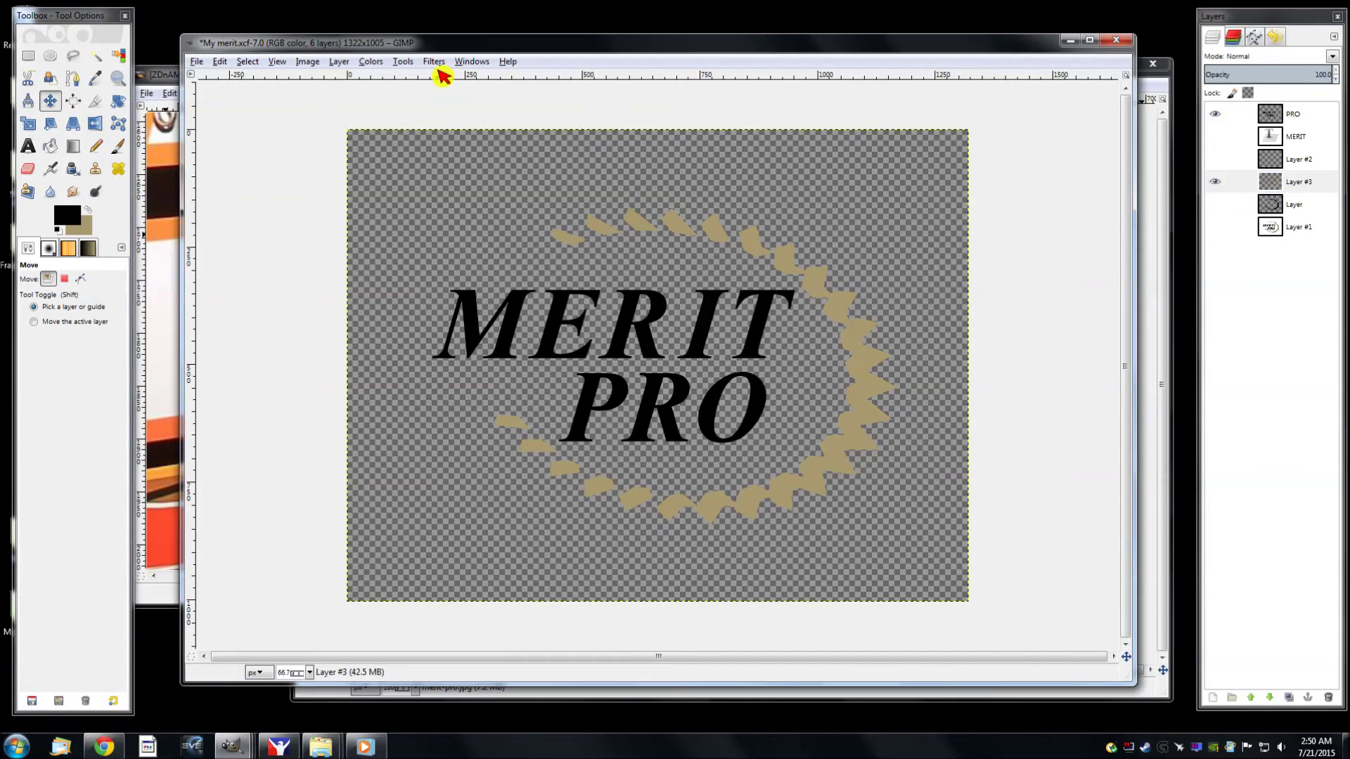
{"action": "left_click", "coordinate": [434, 62]}
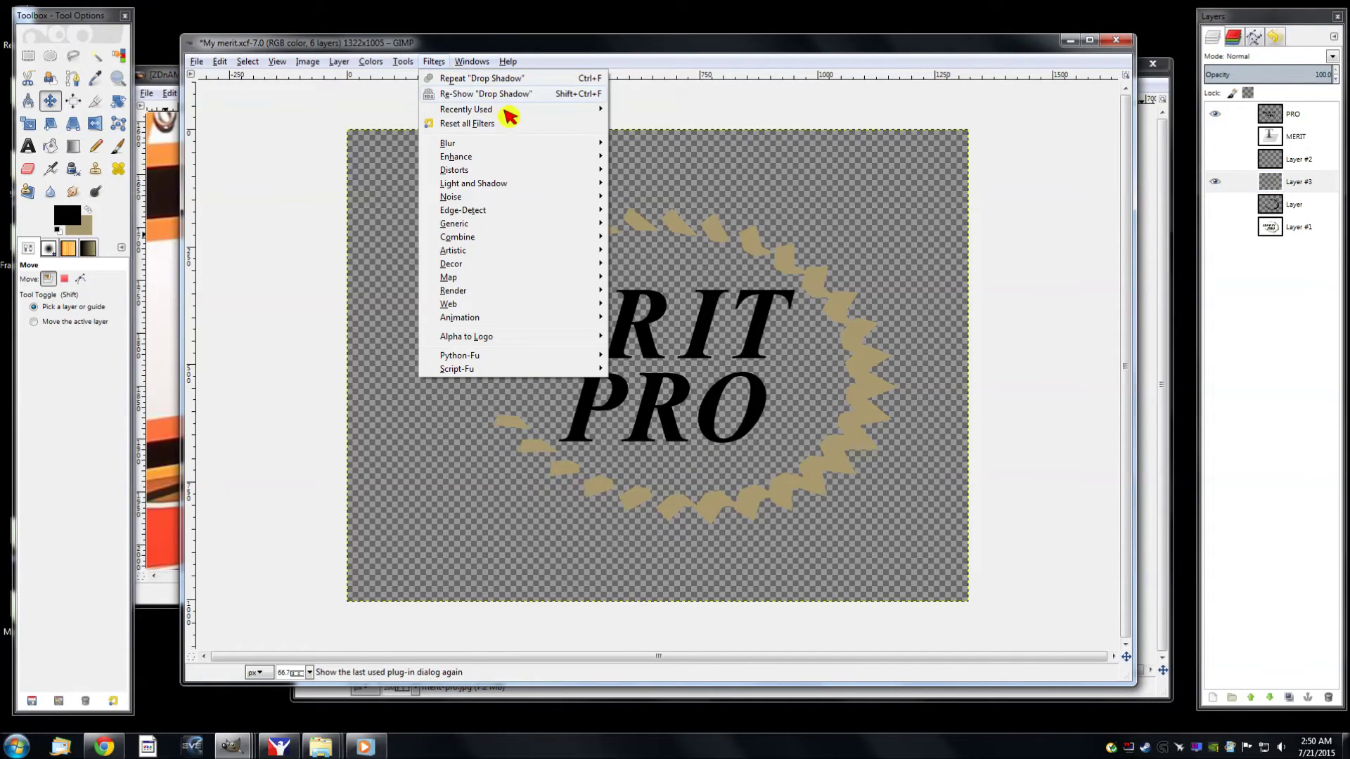
{"action": "mouse_move", "coordinate": [498, 184]}
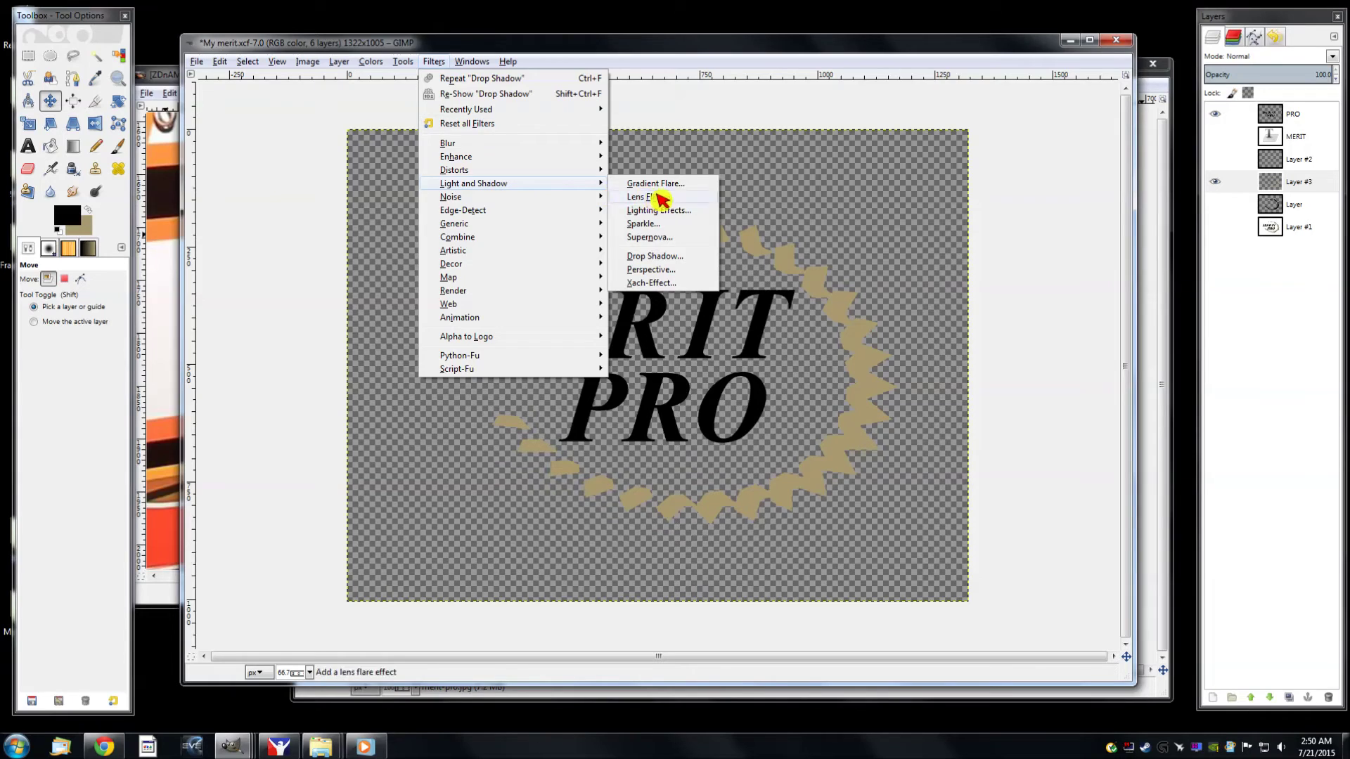
{"action": "left_click", "coordinate": [667, 256]}
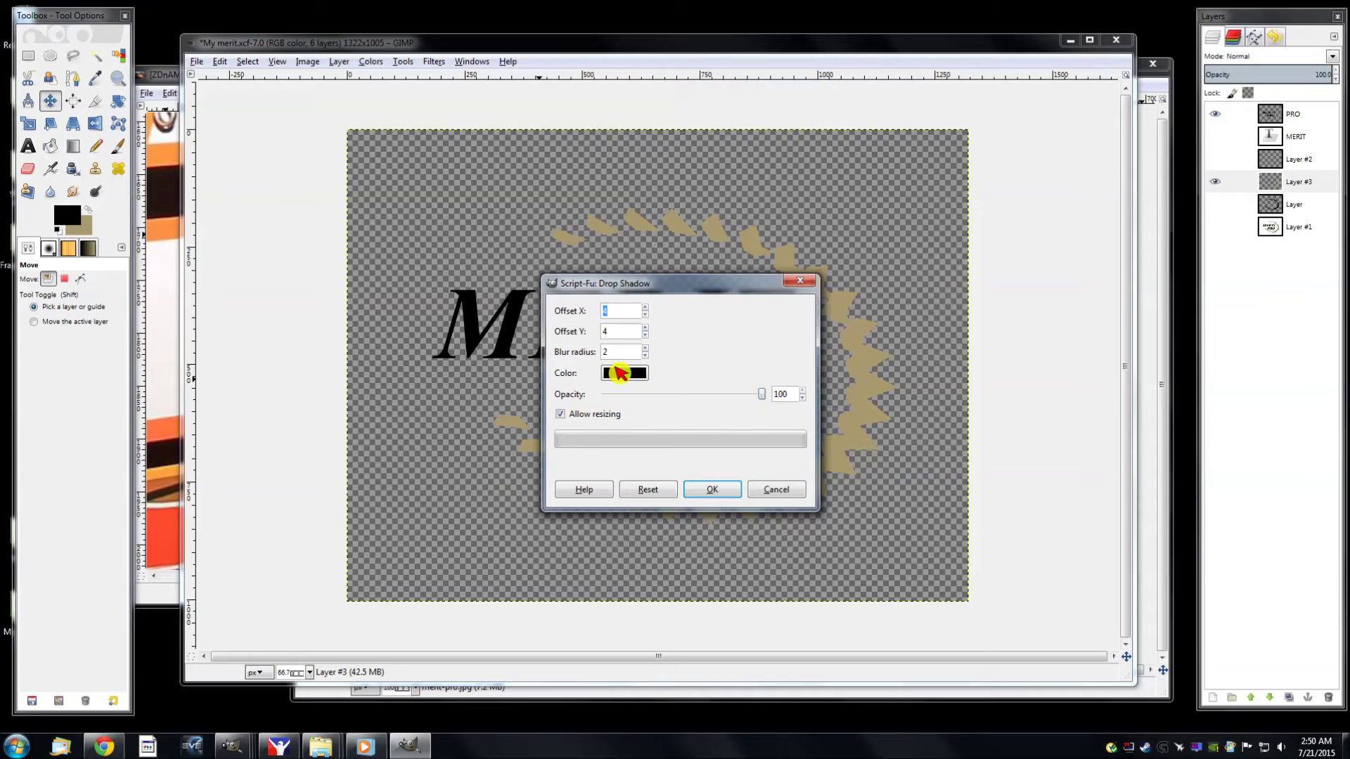
{"action": "left_click", "coordinate": [708, 490]}
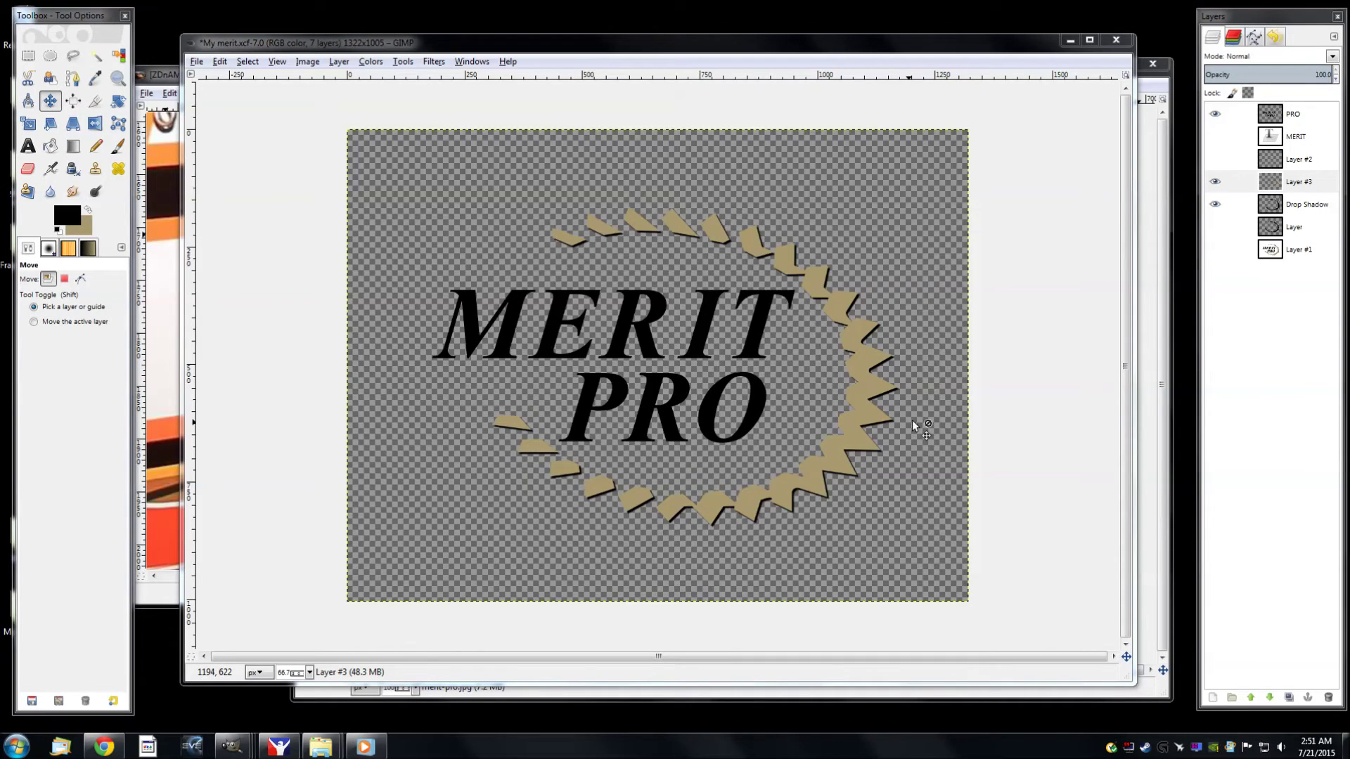
Toggle the Layer #1 reference, Layer #3 and Drop Shadow layers to compare the shadowed ring with the original logo
{"action": "left_click", "coordinate": [1215, 248]}
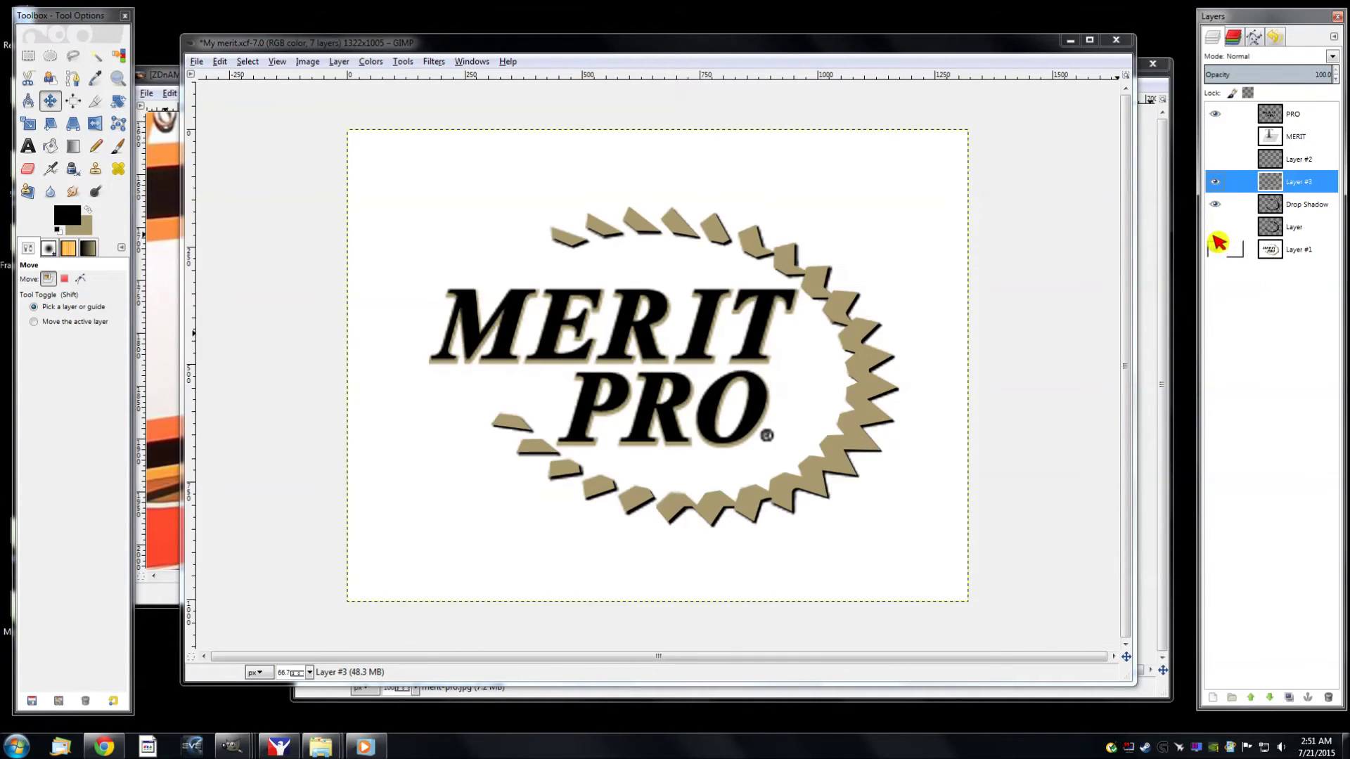
{"action": "left_click", "coordinate": [1218, 181]}
{"action": "left_click", "coordinate": [1218, 181]}
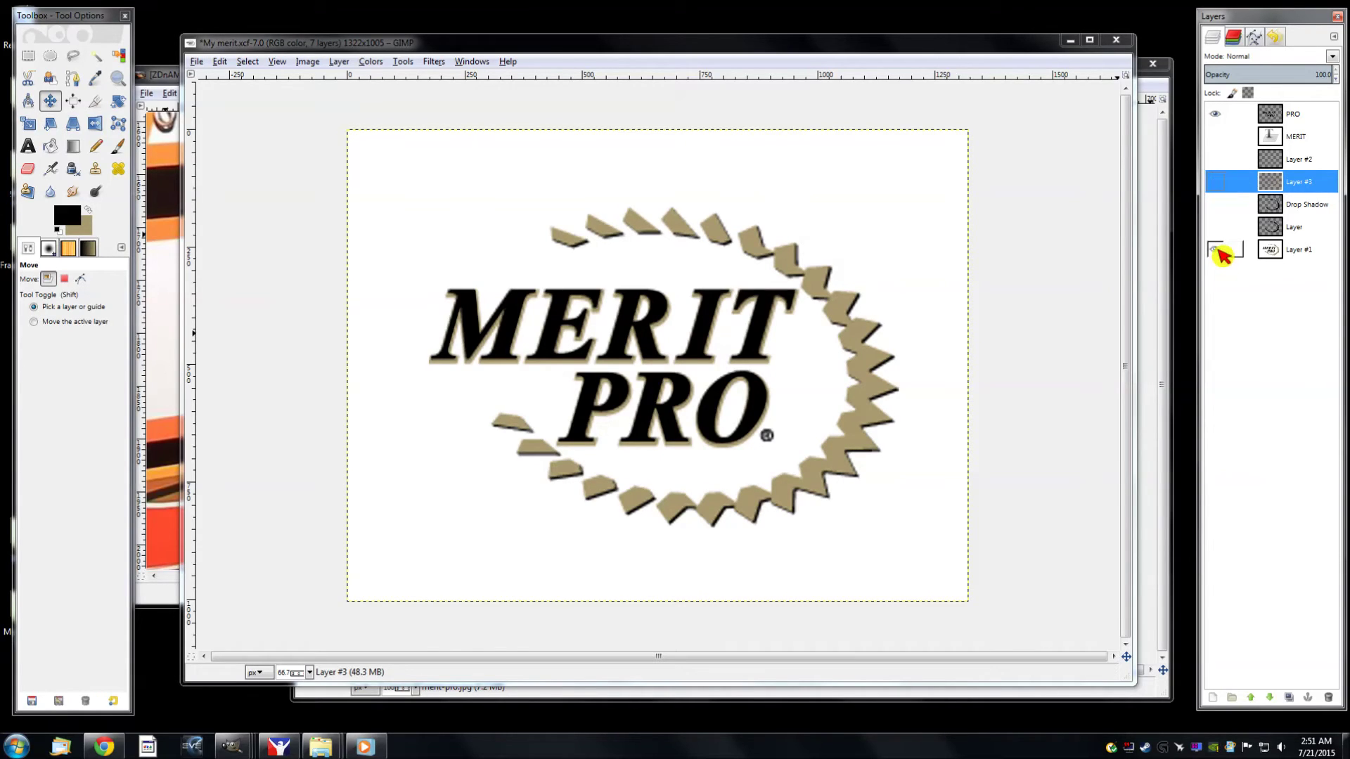
{"action": "left_click", "coordinate": [1217, 182]}
{"action": "left_click", "coordinate": [1217, 181]}
{"action": "left_click", "coordinate": [1212, 249]}
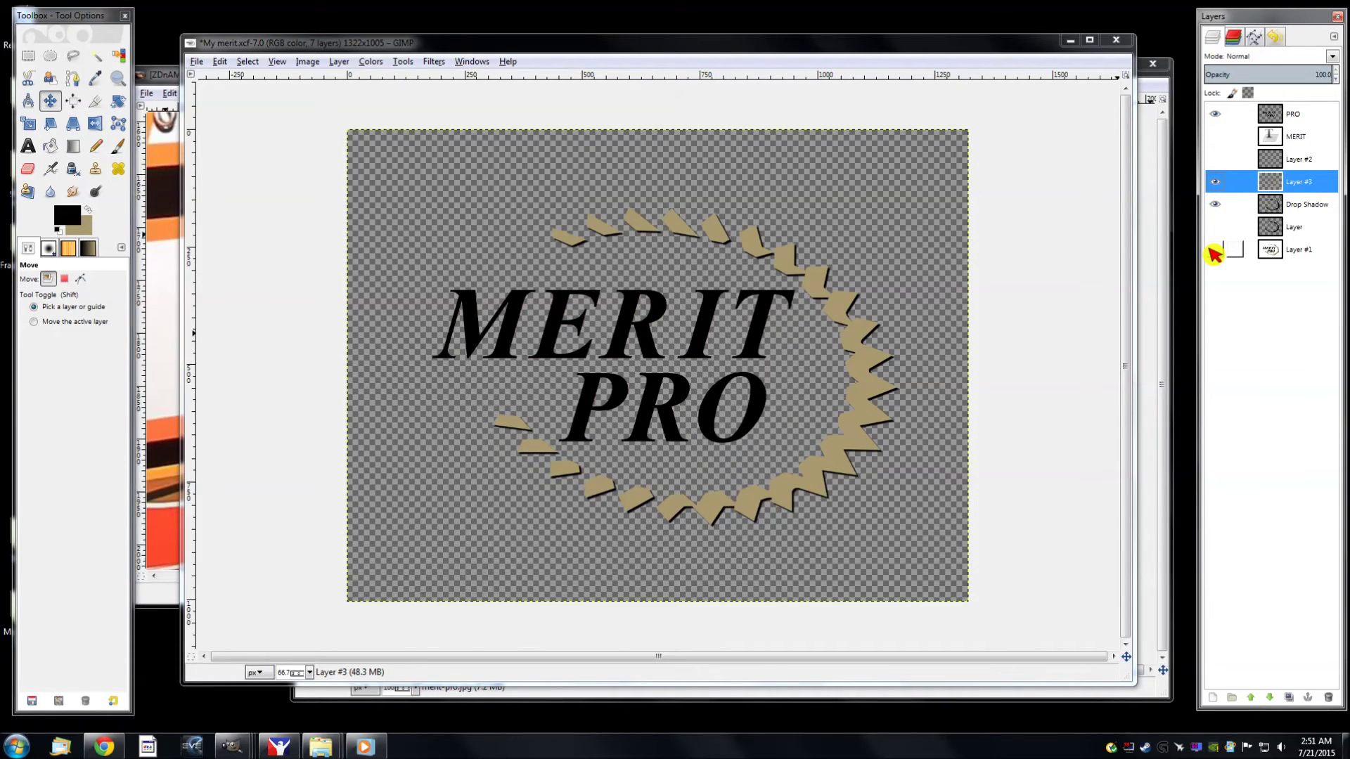
{"action": "left_click", "coordinate": [1213, 250]}
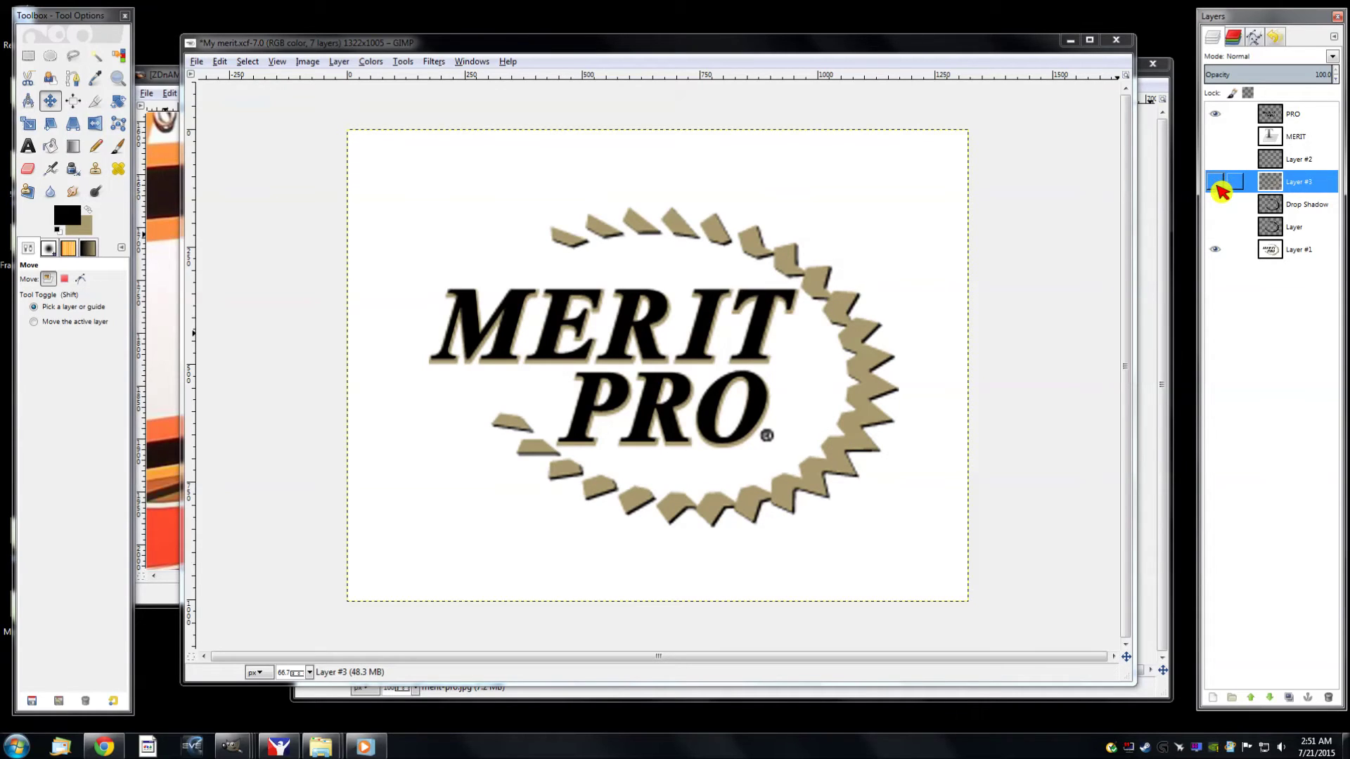
{"action": "left_click", "coordinate": [1215, 249]}
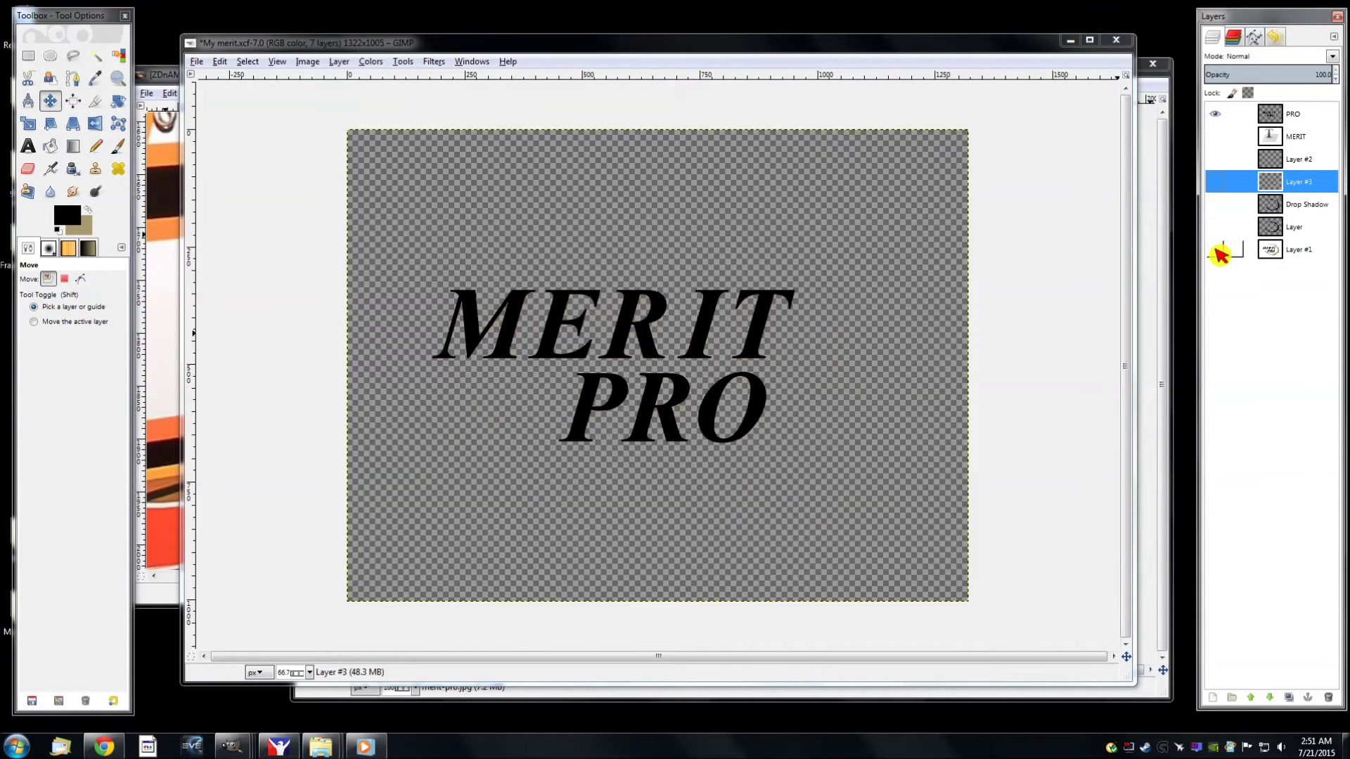
Compare the Layer #1 reference with the shadowed ring by toggling layer visibility, leaving Layer #3 and Drop Shadow shown and Layer #1 hidden
{"action": "left_click", "coordinate": [1216, 250]}
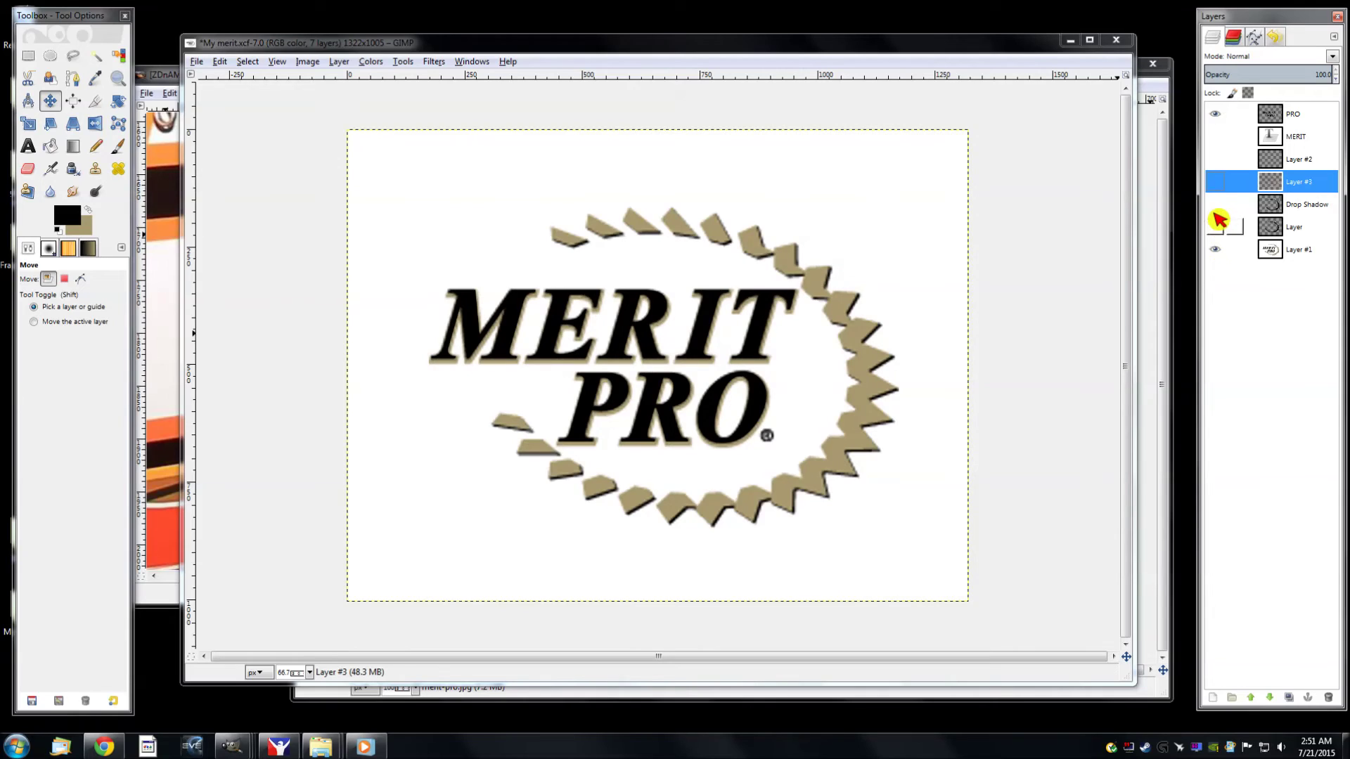
{"action": "left_click", "coordinate": [1220, 207]}
{"action": "left_click", "coordinate": [1220, 208]}
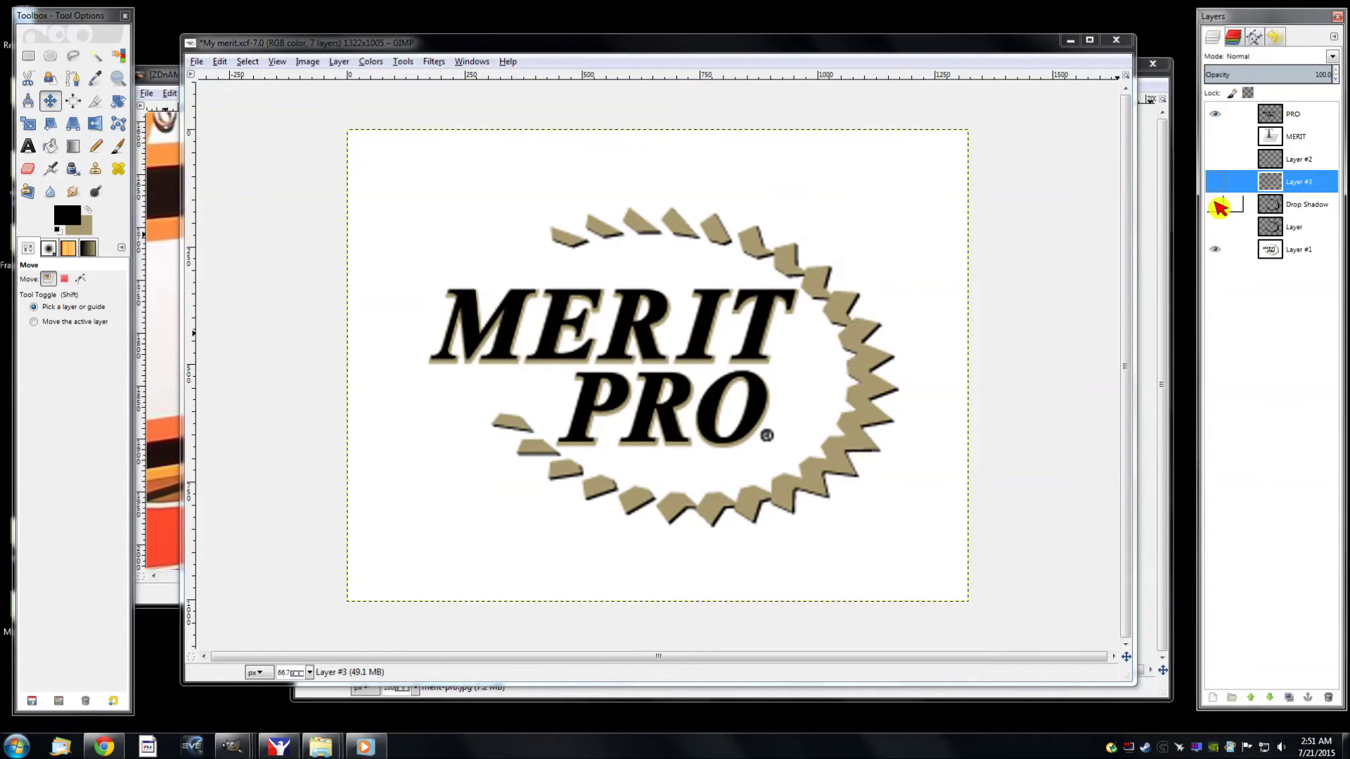
{"action": "left_click", "coordinate": [1220, 207]}
{"action": "left_click", "coordinate": [1224, 251]}
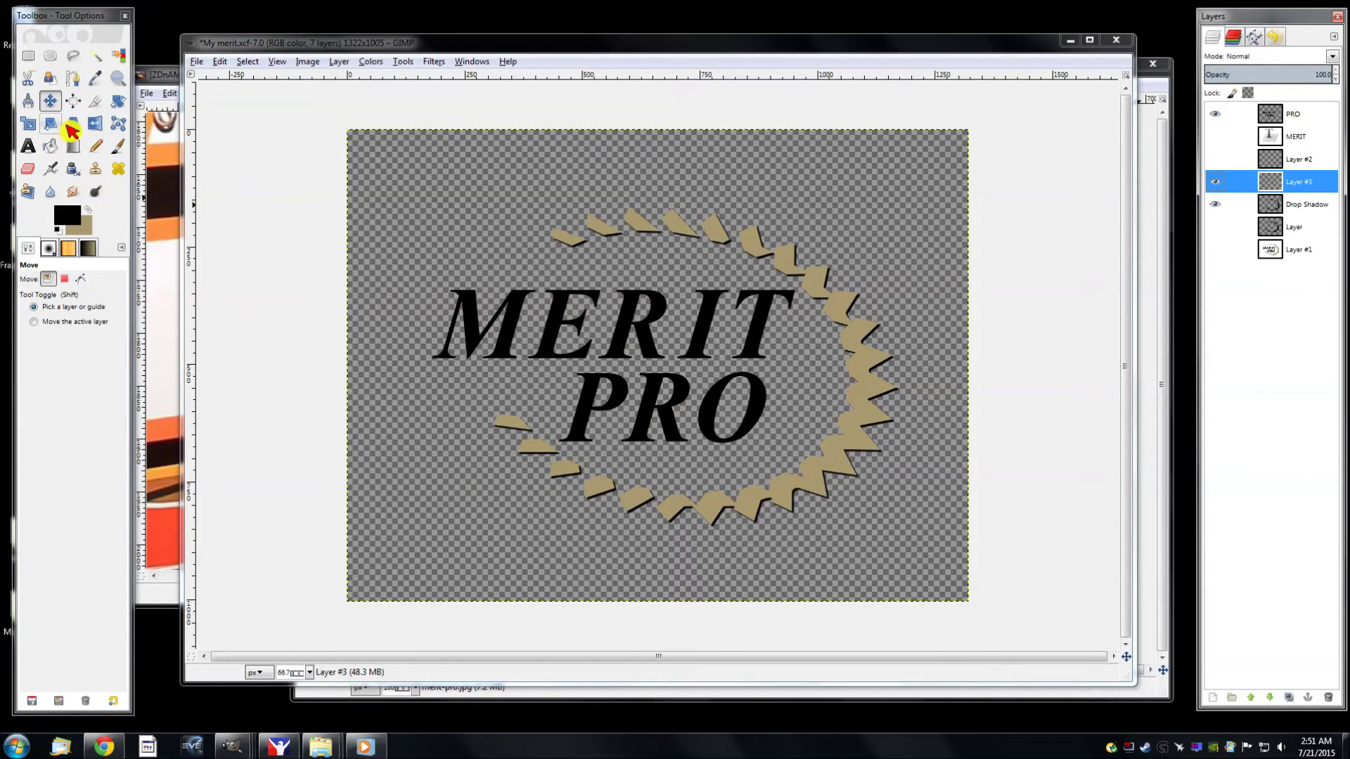
Make the Drop Shadow layer active and nudge it slightly to the right beneath the tan ring
{"action": "left_click", "coordinate": [855, 421]}
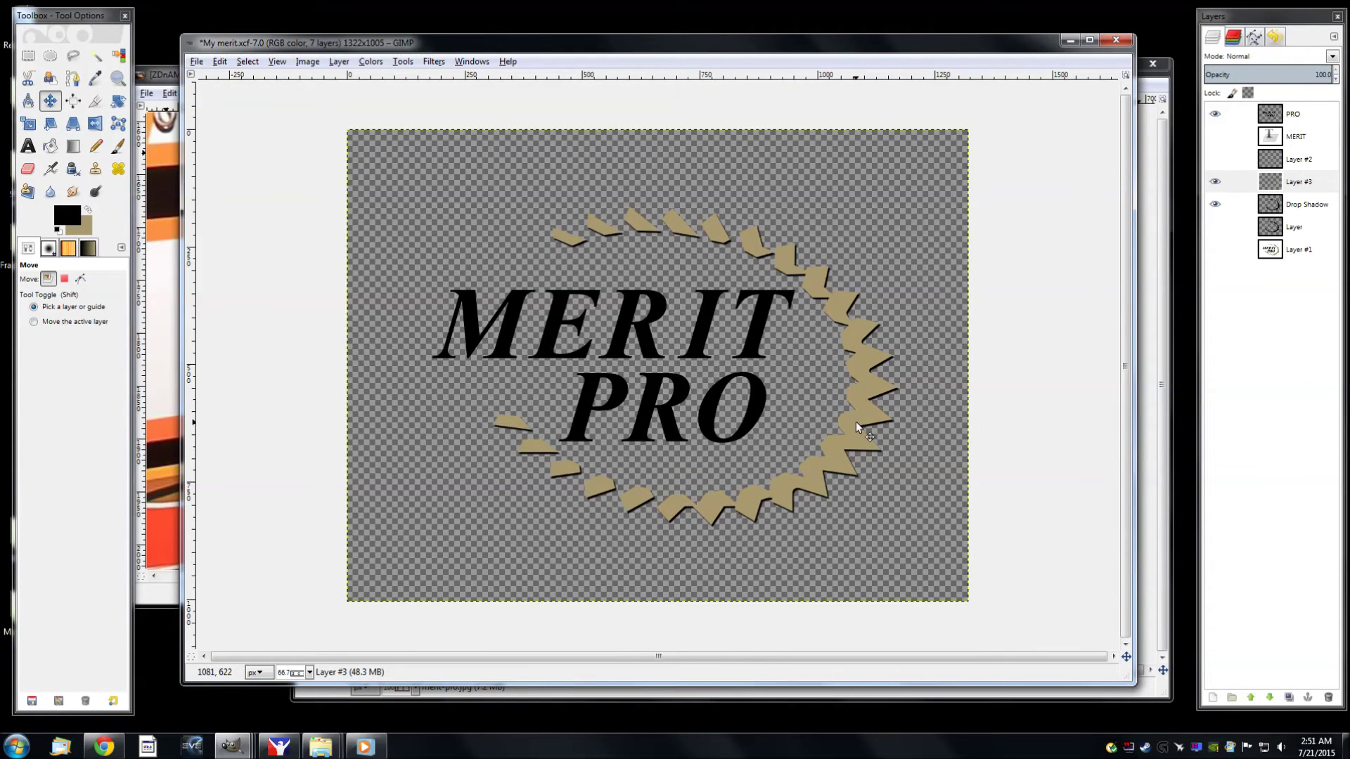
{"action": "double_click", "coordinate": [1308, 205]}
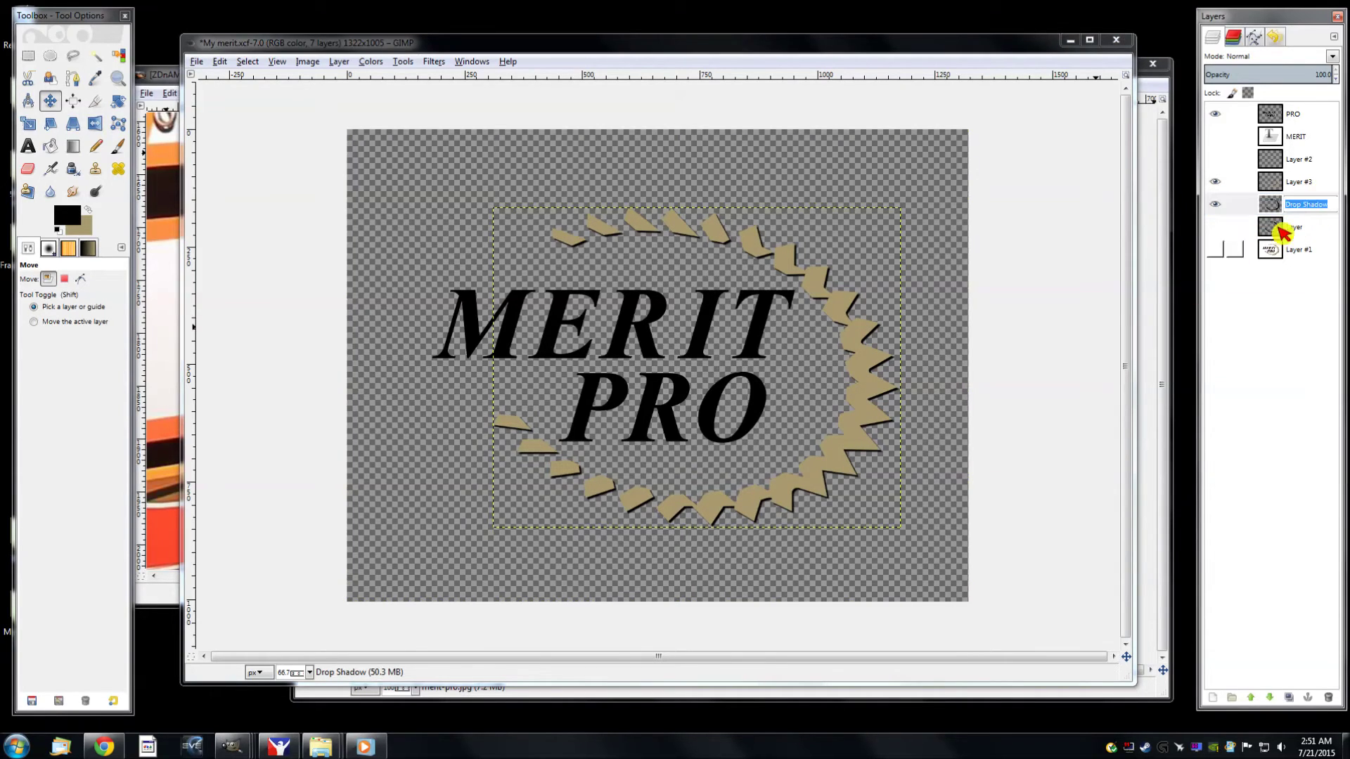
{"action": "left_click", "coordinate": [1249, 213]}
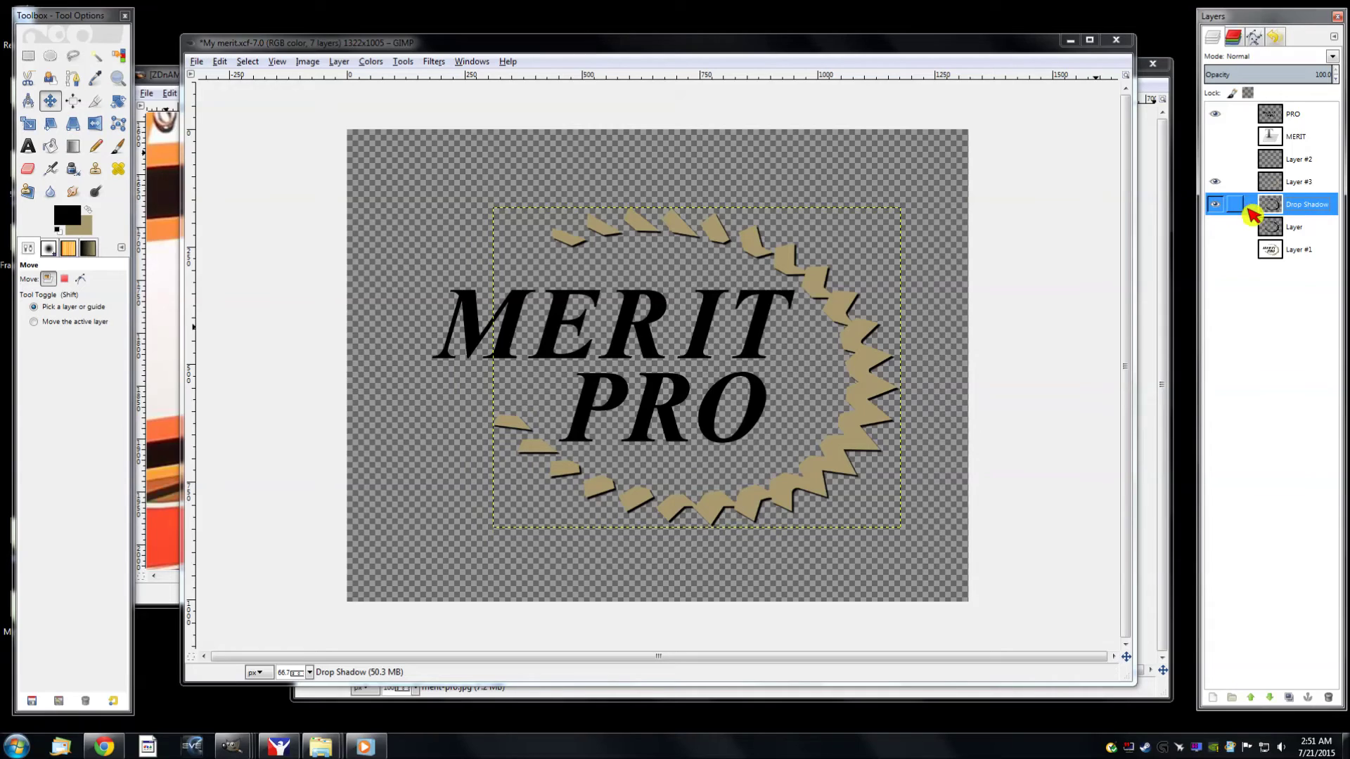
{"action": "left_click", "coordinate": [821, 413]}
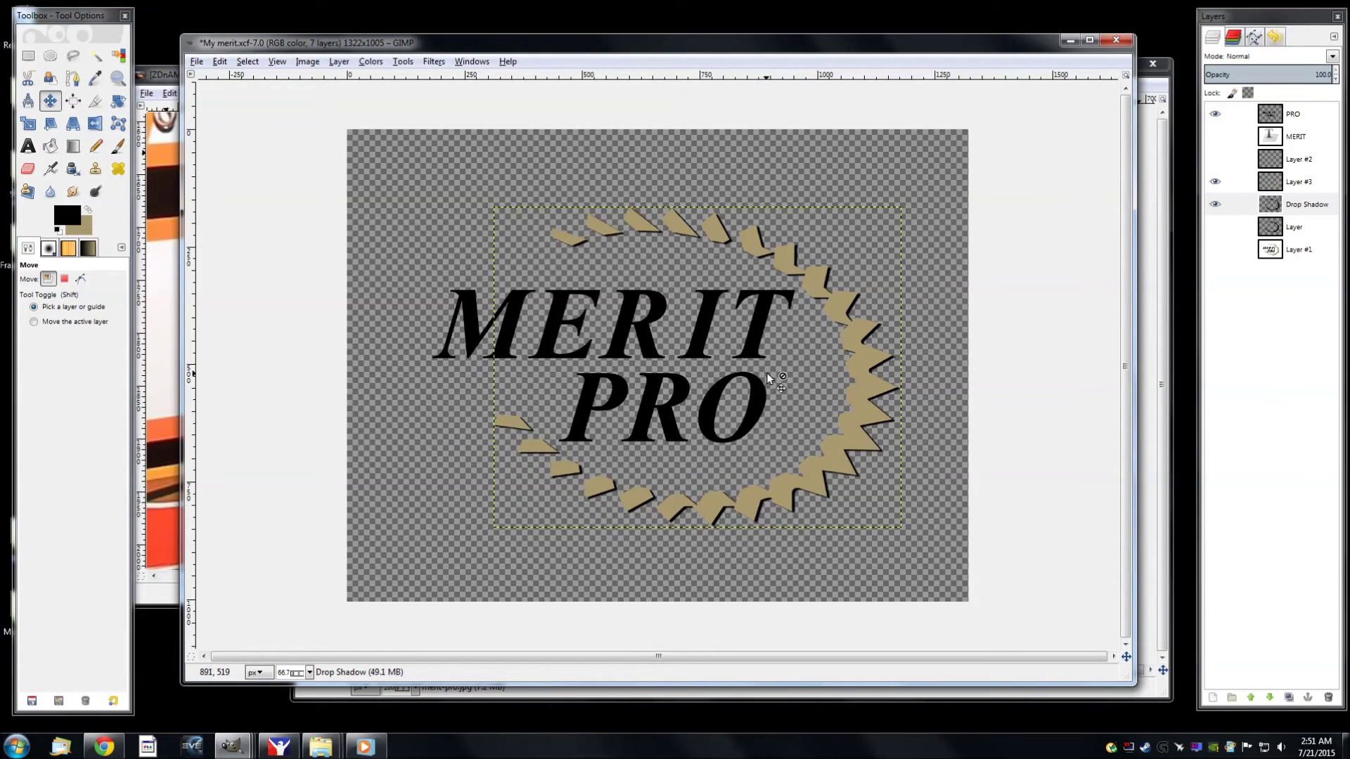
Alternate between the Layer #1 reference and the Layer #3 and Drop Shadow pair to compare the shadow's placement
{"action": "left_click", "coordinate": [1216, 205]}
{"action": "left_click", "coordinate": [1215, 182]}
{"action": "left_click", "coordinate": [1215, 249]}
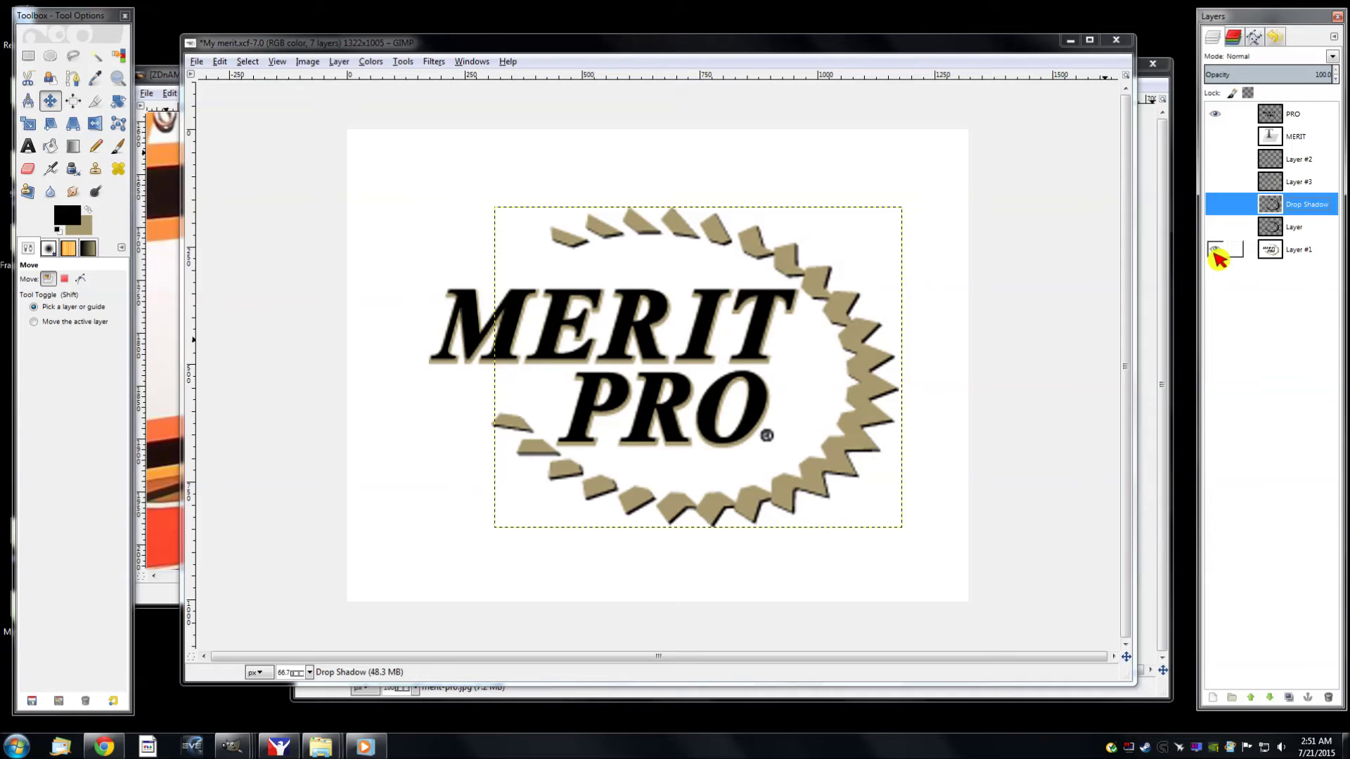
{"action": "left_click", "coordinate": [1215, 250]}
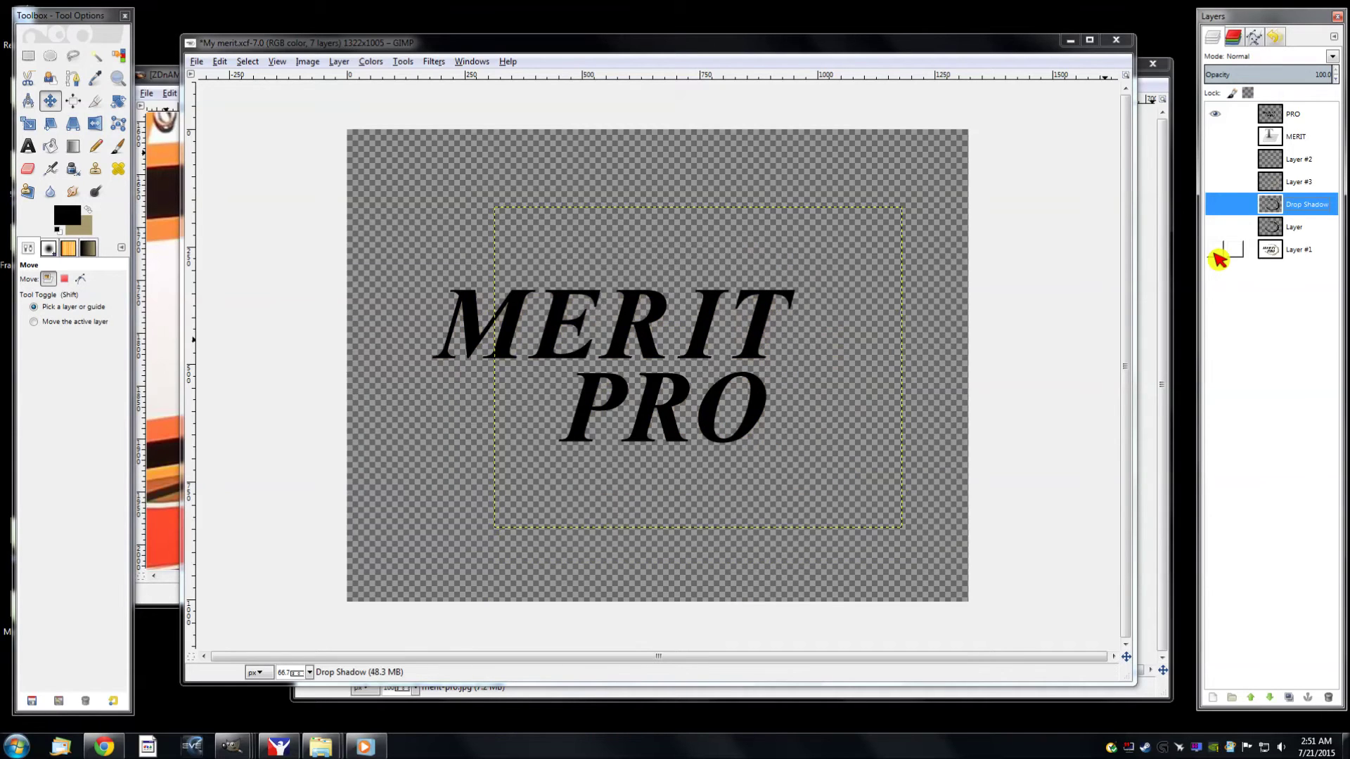
{"action": "left_click", "coordinate": [1216, 205]}
{"action": "left_click", "coordinate": [1215, 182]}
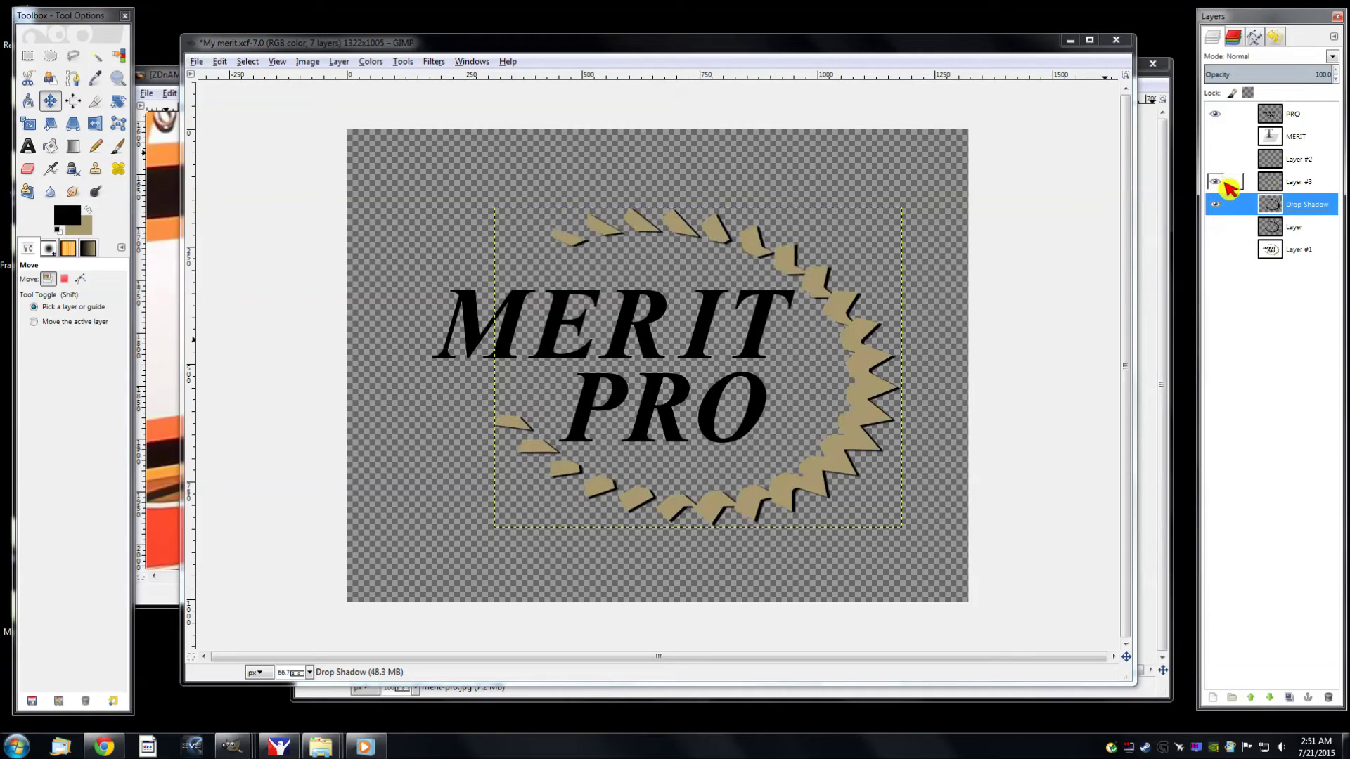
Nudge the Drop Shadow layer a few pixels left and slightly down beneath the tan ring
{"action": "left_click", "coordinate": [880, 382]}
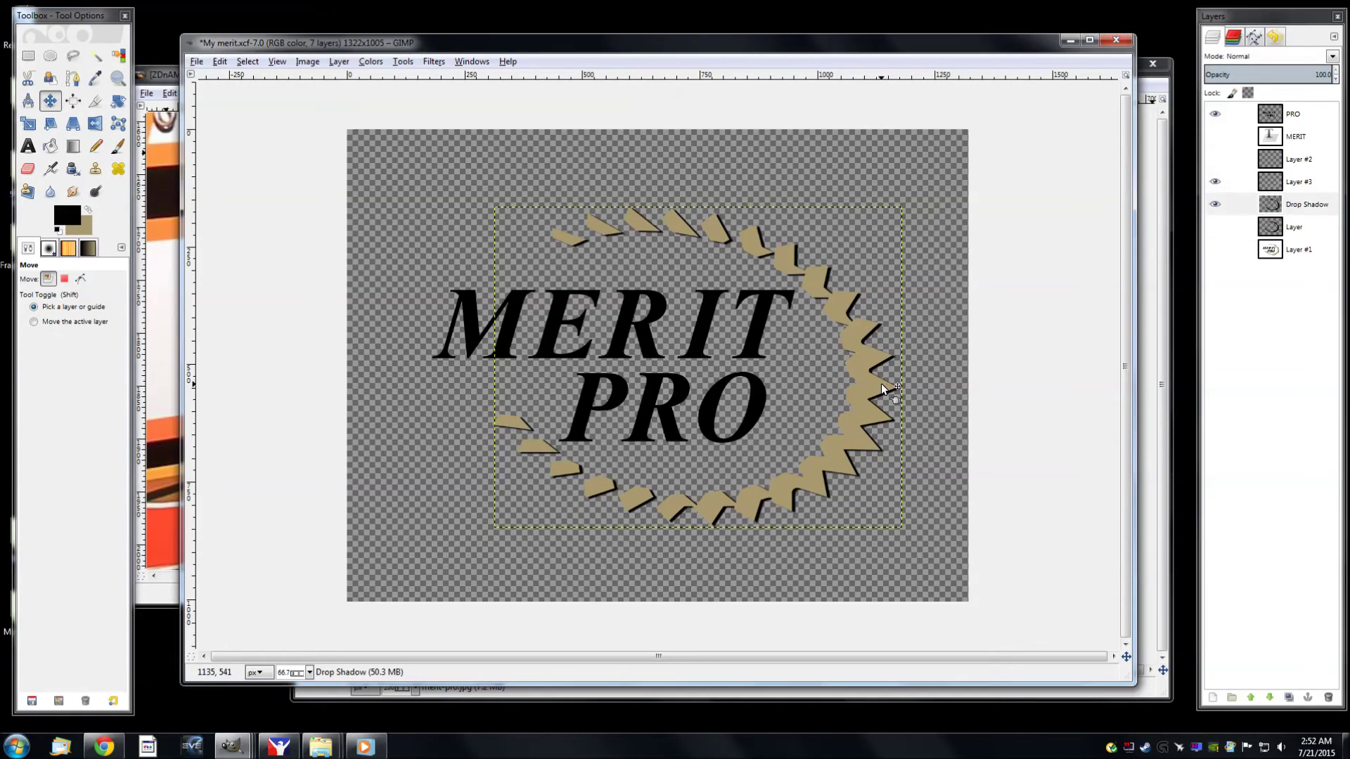
{"action": "key", "text": "Left"}
{"action": "key", "text": "Left"}
{"action": "key", "text": "Left"}
{"action": "key", "text": "Left"}
{"action": "key", "text": "Left"}
{"action": "key", "text": "Left"}
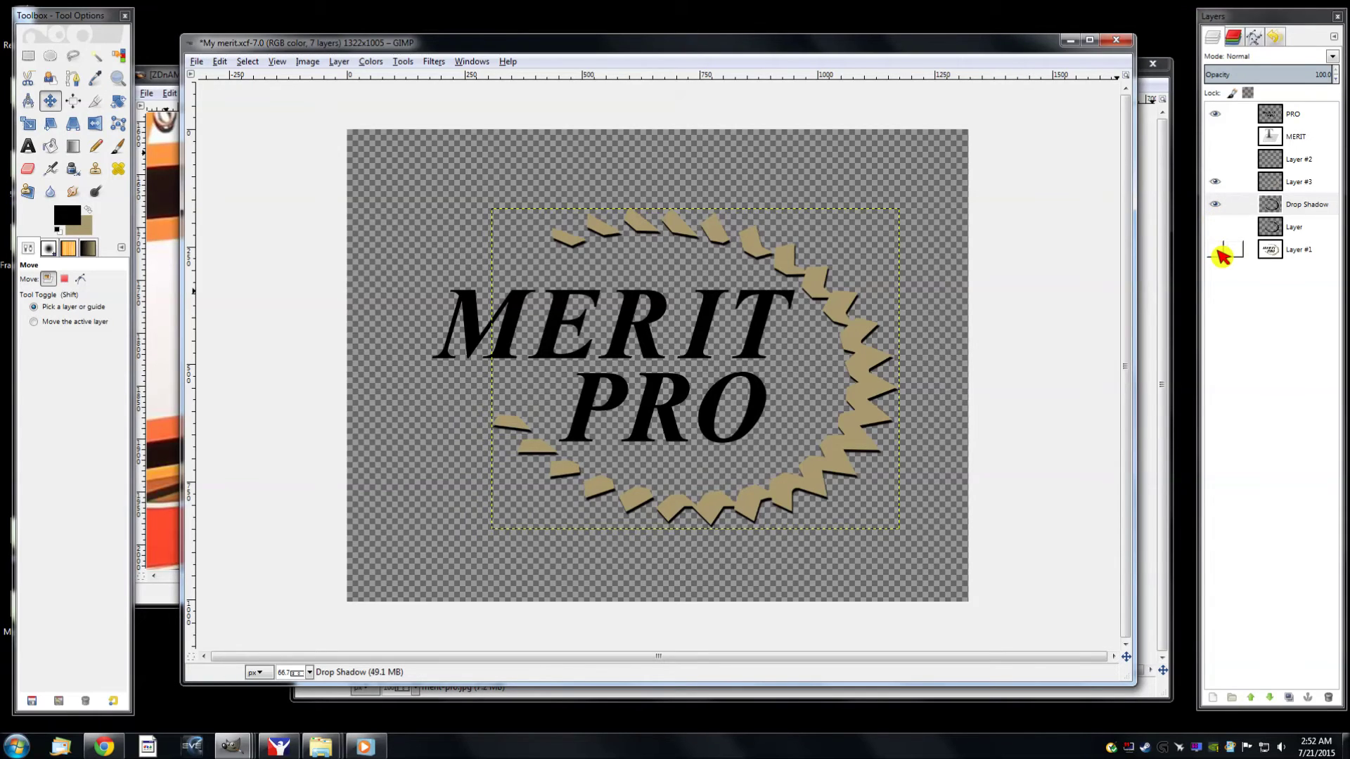
Show and select the Layer #1 reference, and duplicate the whole image into a new window
{"action": "left_click", "coordinate": [1215, 250]}
{"action": "left_click", "coordinate": [1294, 255]}
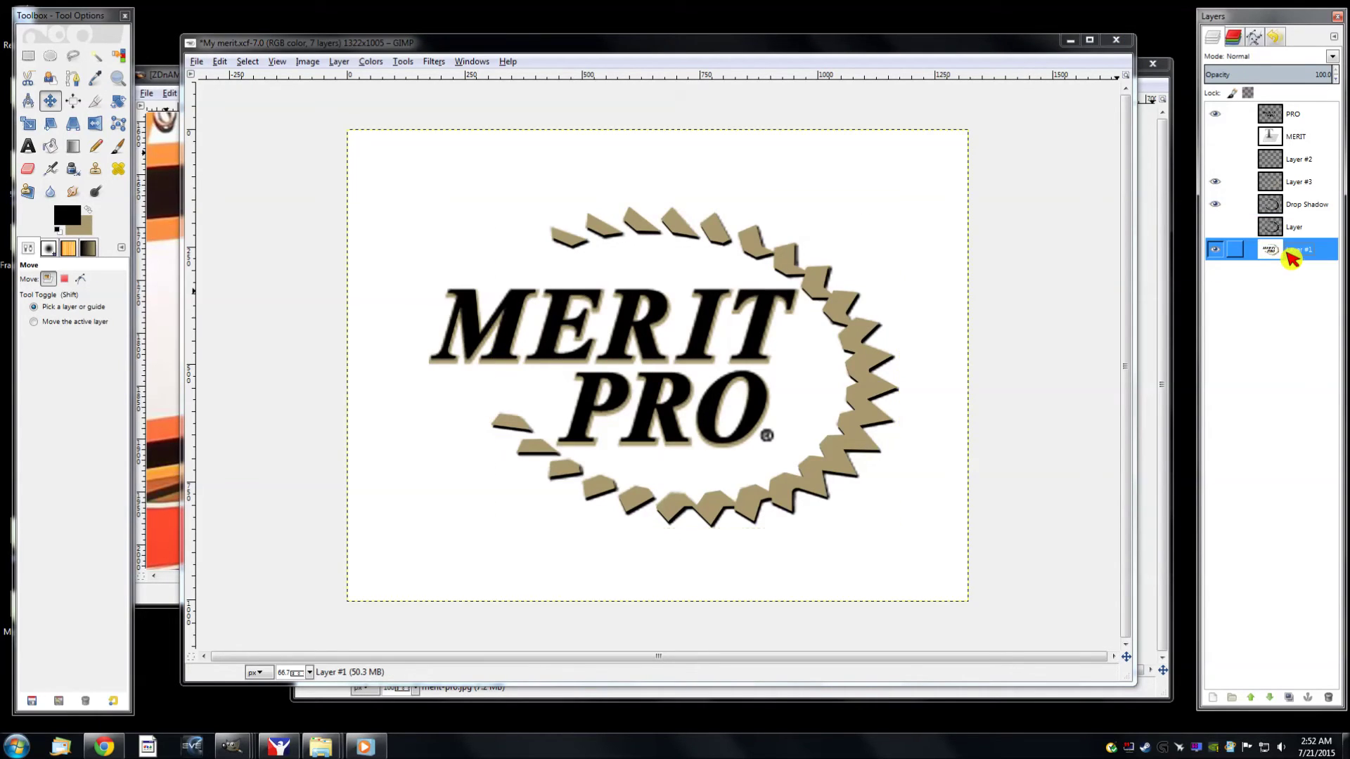
{"action": "right_click", "coordinate": [1287, 253]}
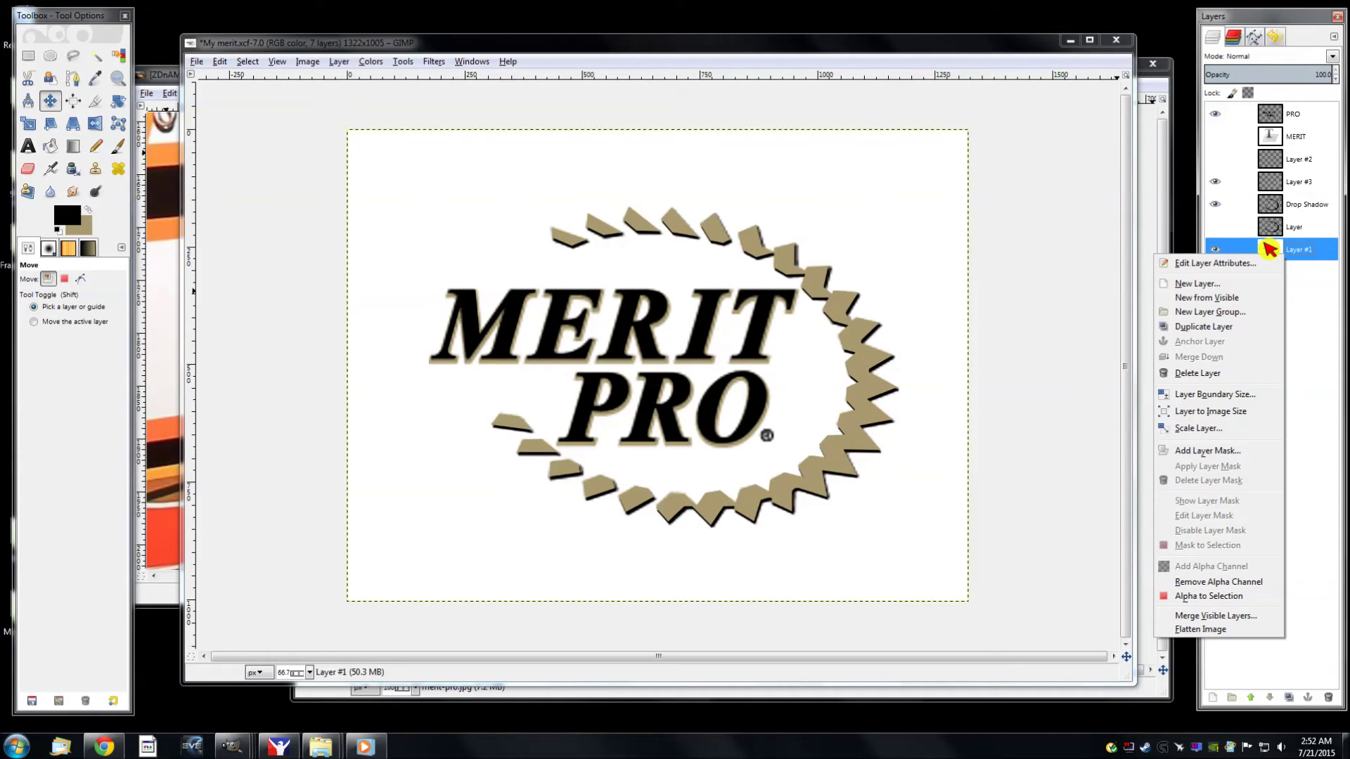
{"action": "left_click", "coordinate": [969, 56]}
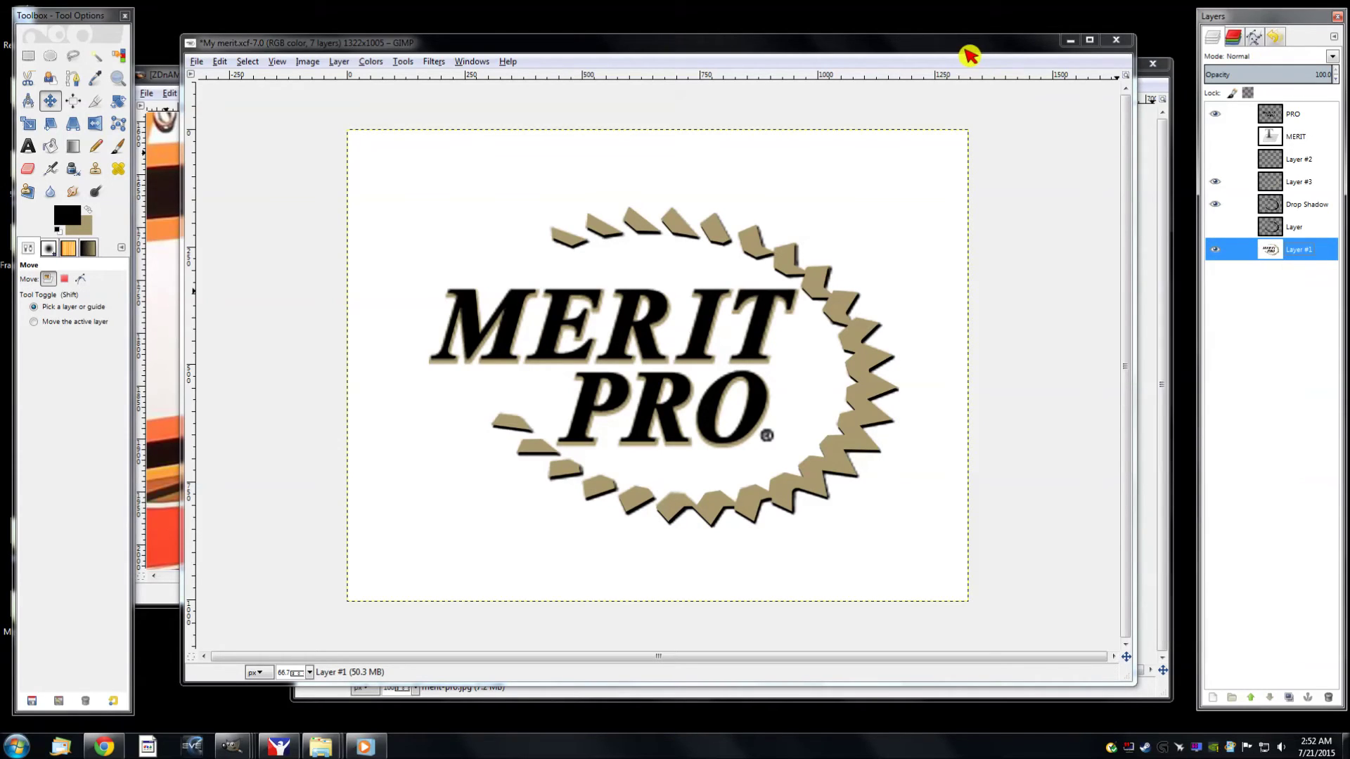
{"action": "key", "text": "ctrl+d"}
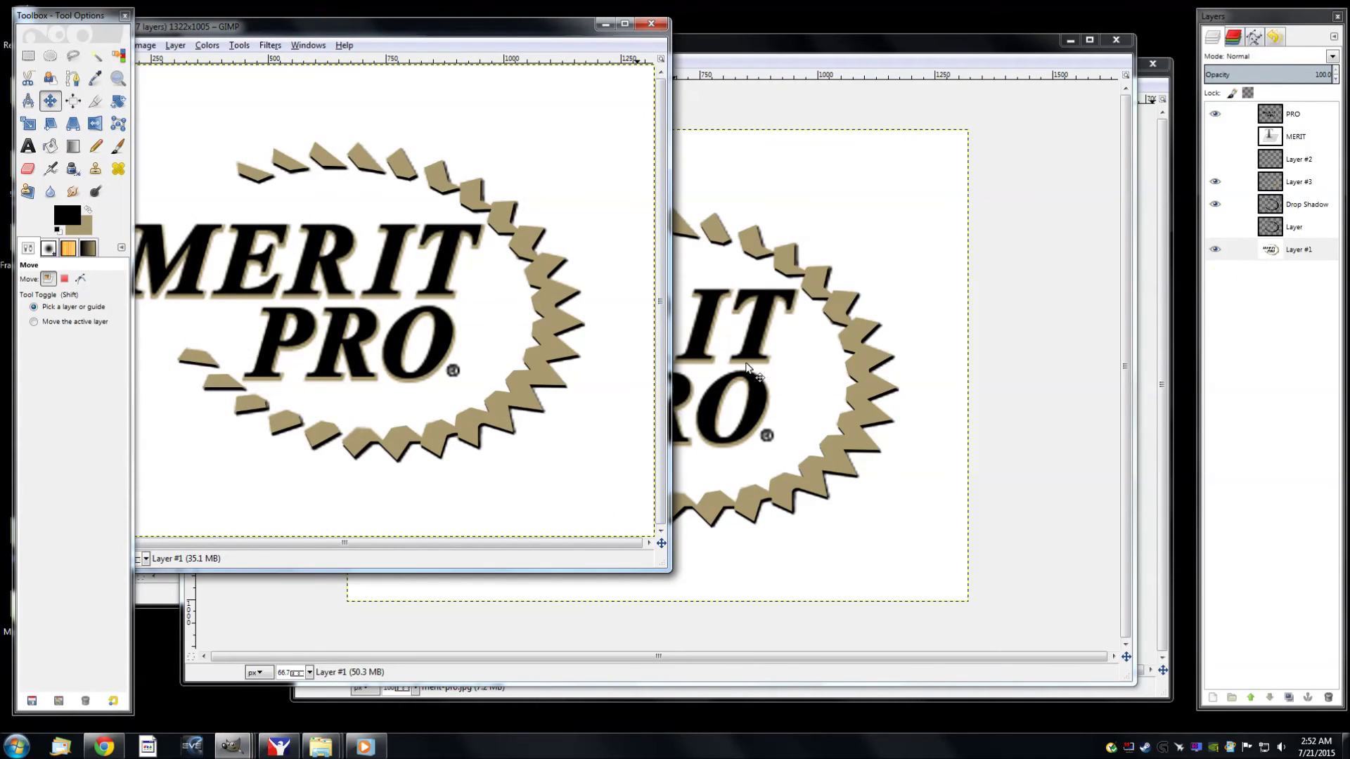
Hide the Drop Shadow, Layer #3 and PRO layers in the duplicate image, and arrange it side by side with My merit.xcf
{"action": "left_click", "coordinate": [1216, 204]}
{"action": "left_click", "coordinate": [1217, 183]}
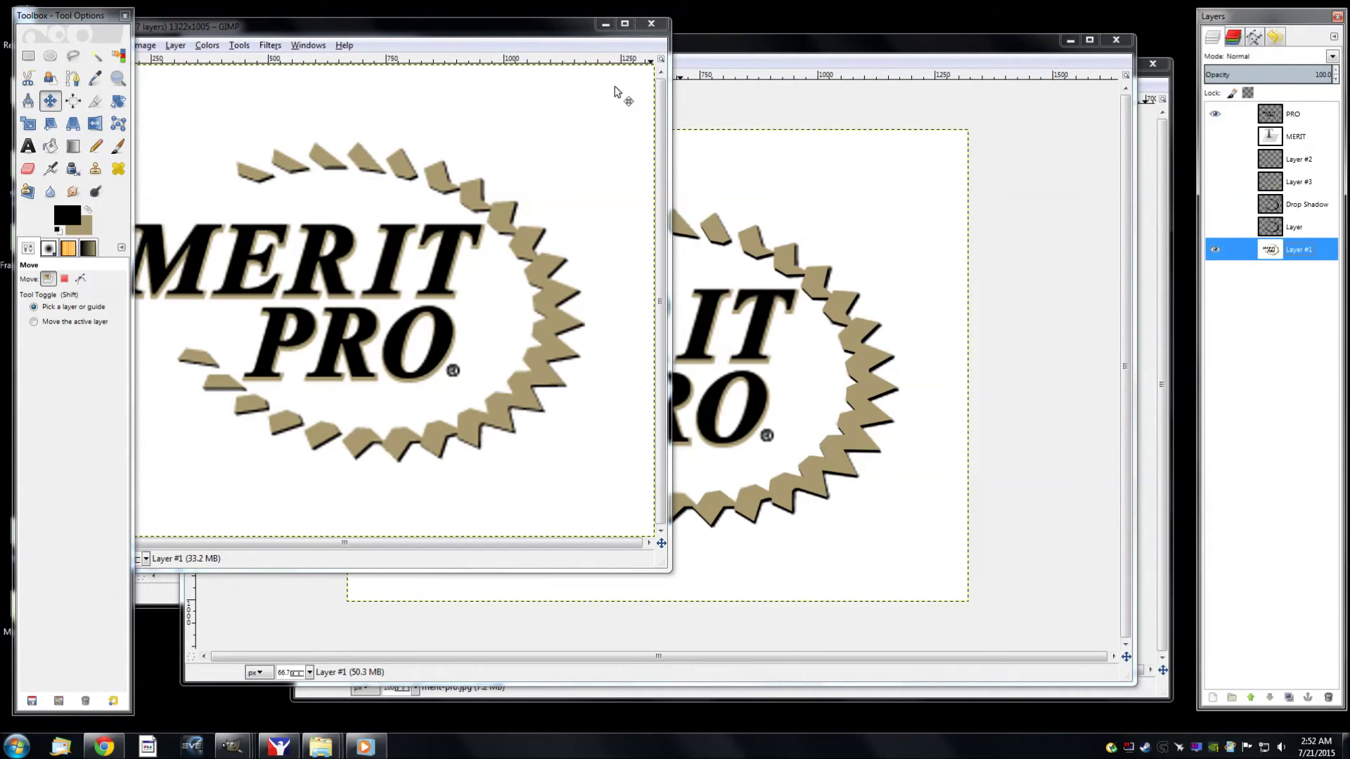
{"action": "left_click", "coordinate": [1215, 113]}
{"action": "left_click", "coordinate": [853, 54]}
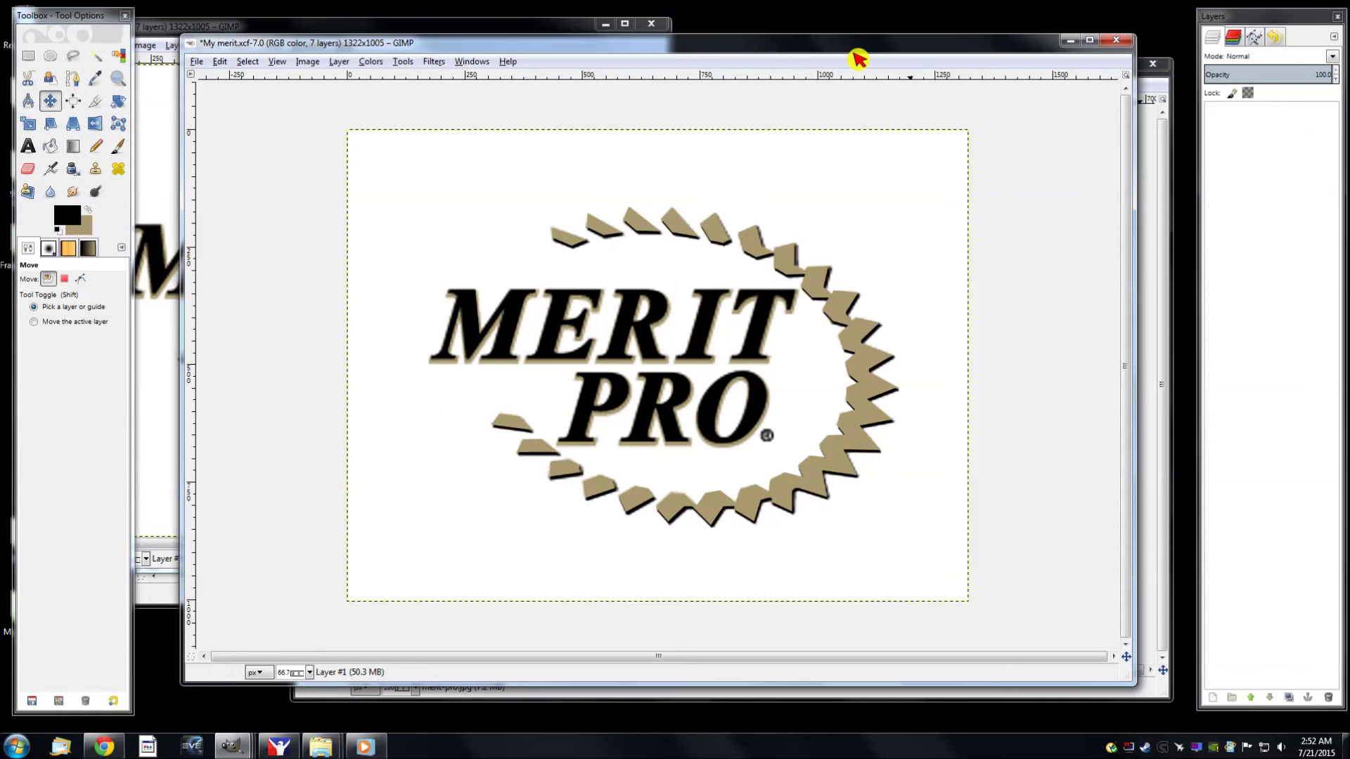
{"action": "left_click_drag", "start_coordinate": [180, 209], "coordinate": [546, 203]}
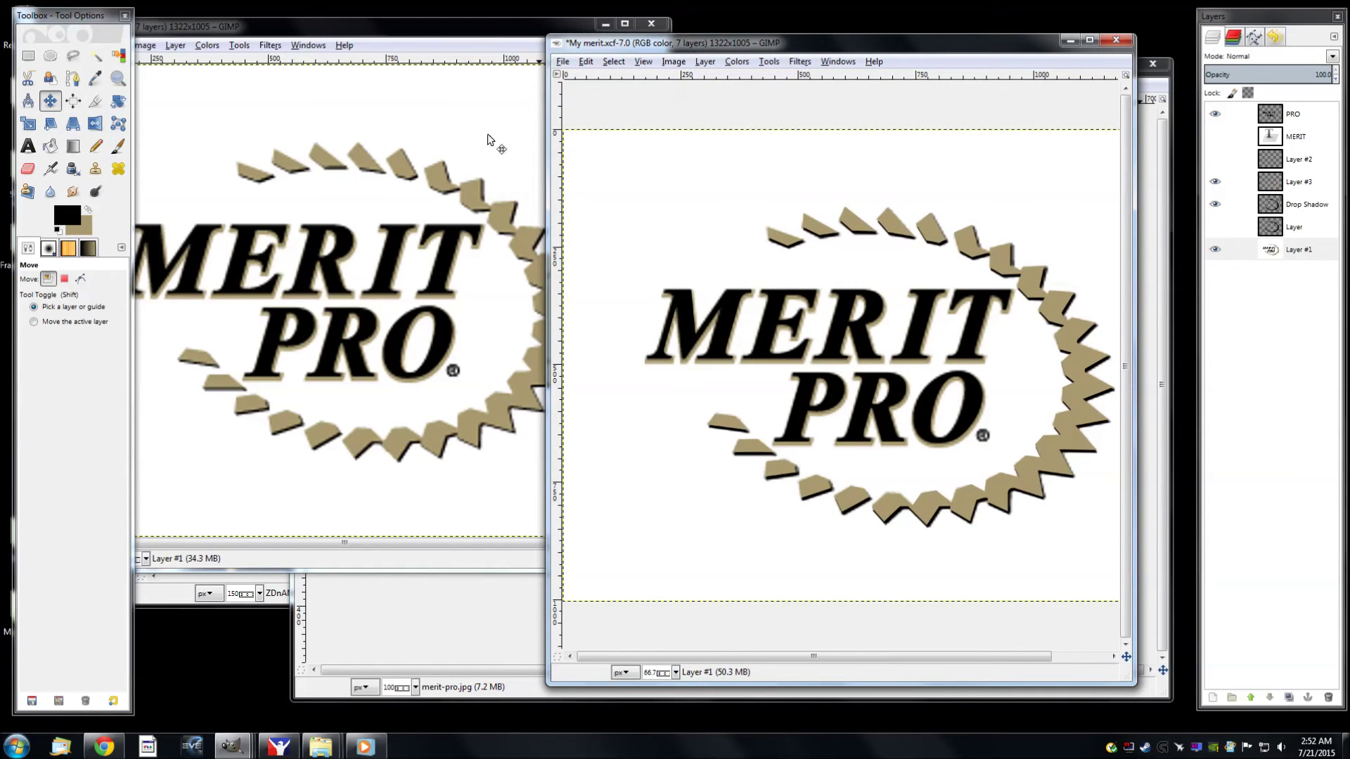
{"action": "left_click_drag", "start_coordinate": [452, 28], "coordinate": [371, 36]}
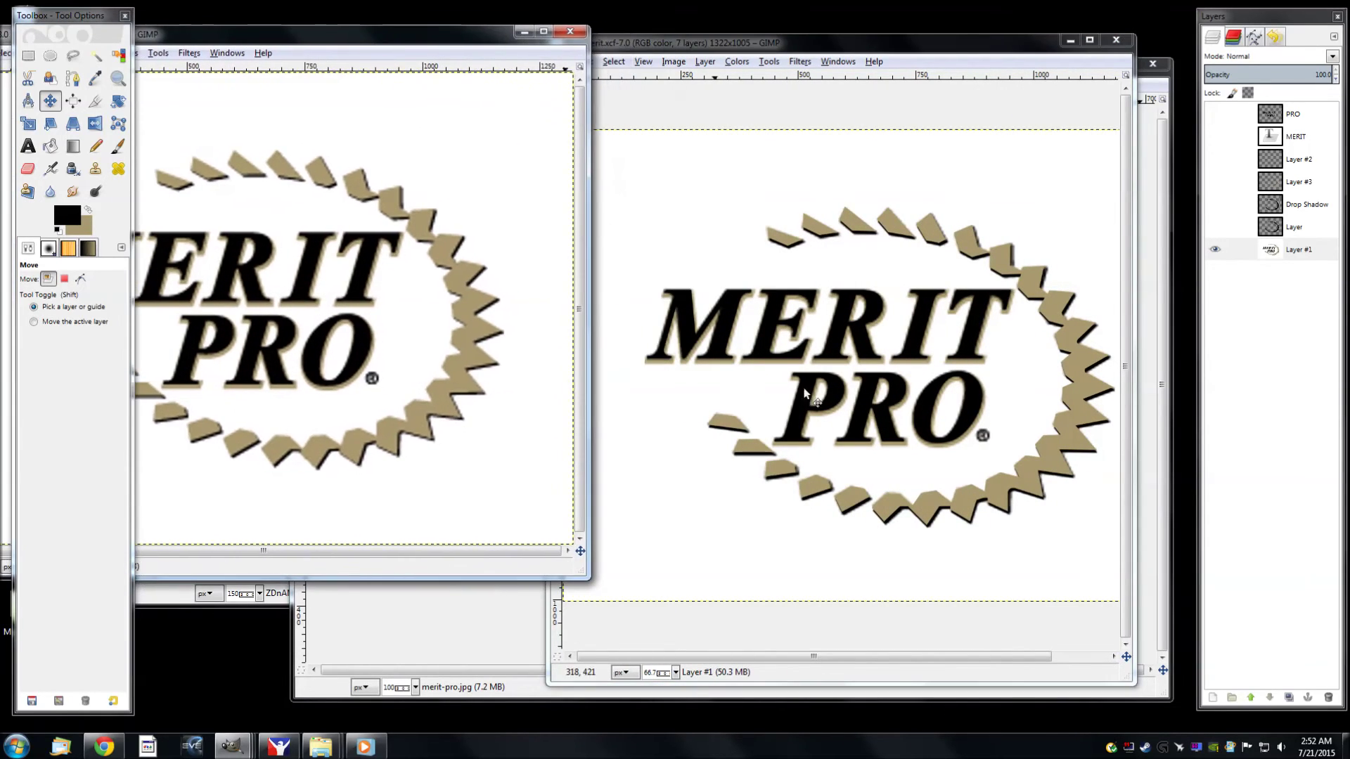
Make the Drop Shadow layer active in My merit.xcf and nudge it up 1 pixel
{"action": "left_click", "coordinate": [1073, 435]}
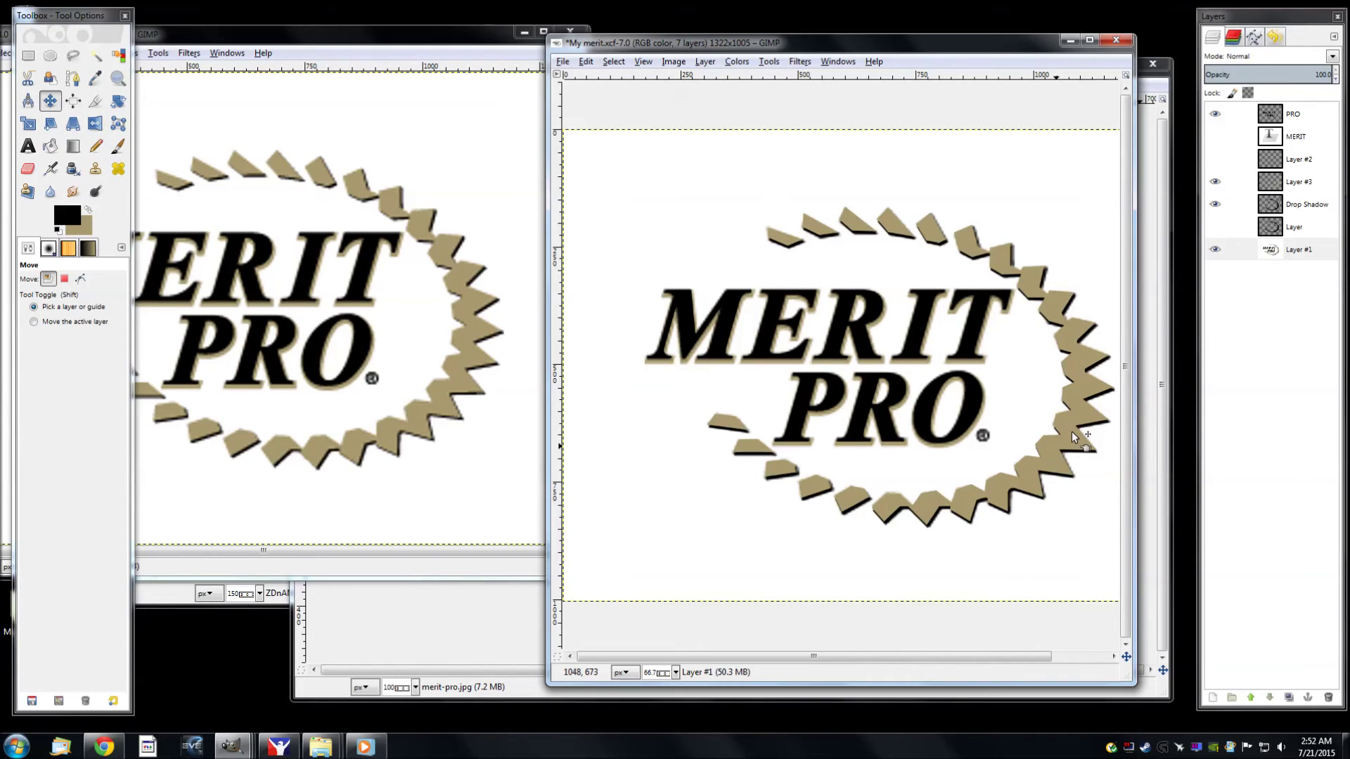
{"action": "left_click", "coordinate": [1297, 205]}
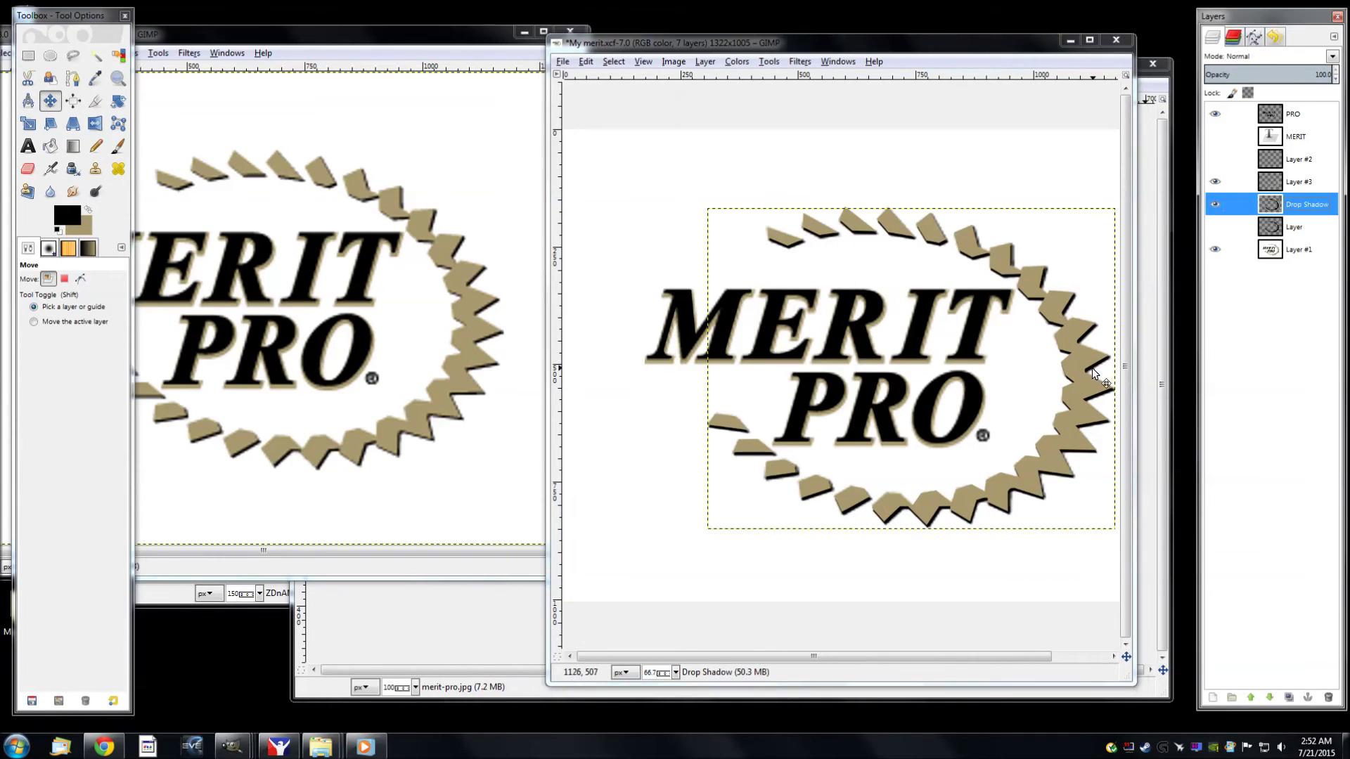
{"action": "left_click", "coordinate": [1059, 391]}
{"action": "key", "text": "Up"}
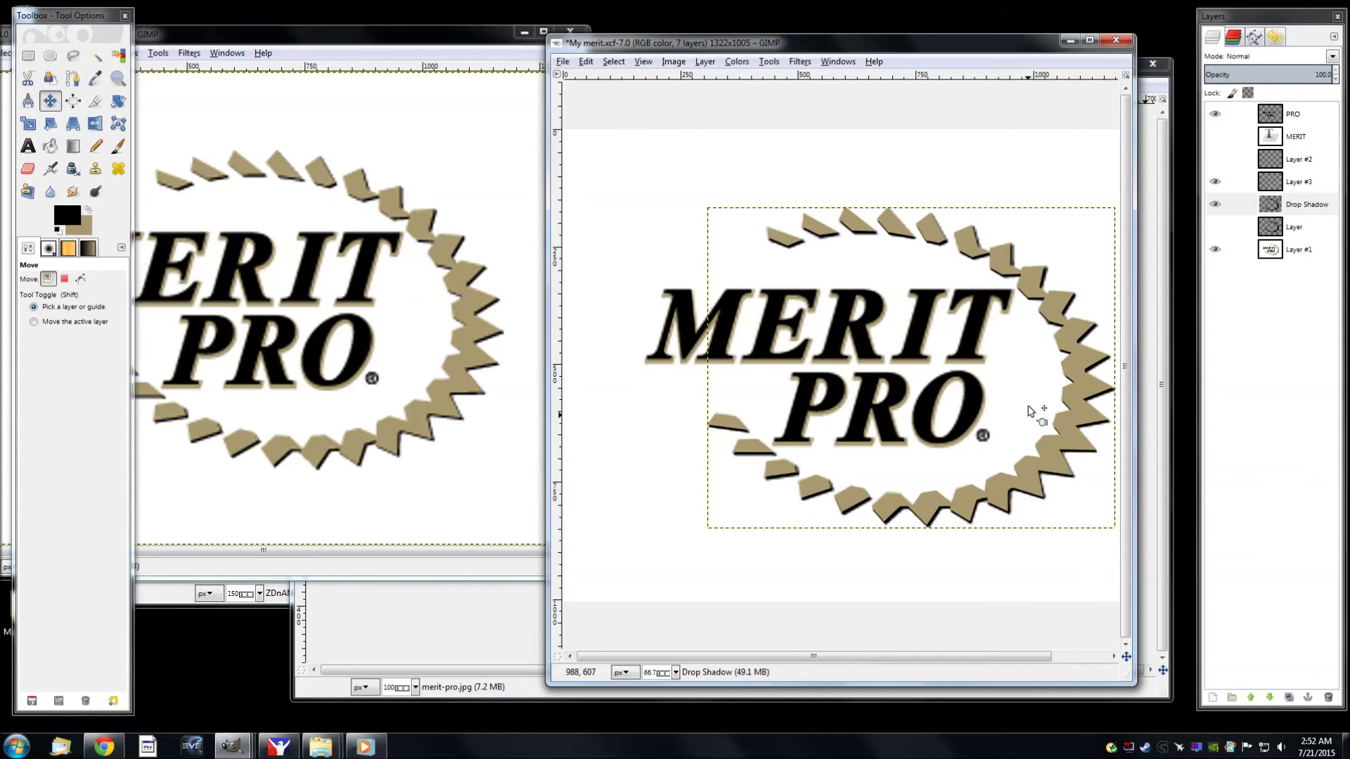
Hide the Layer #1 reference and nudge the Drop Shadow layer 3 pixels right and 1 pixel down to match the duplicate's logo
{"action": "left_click", "coordinate": [1215, 250]}
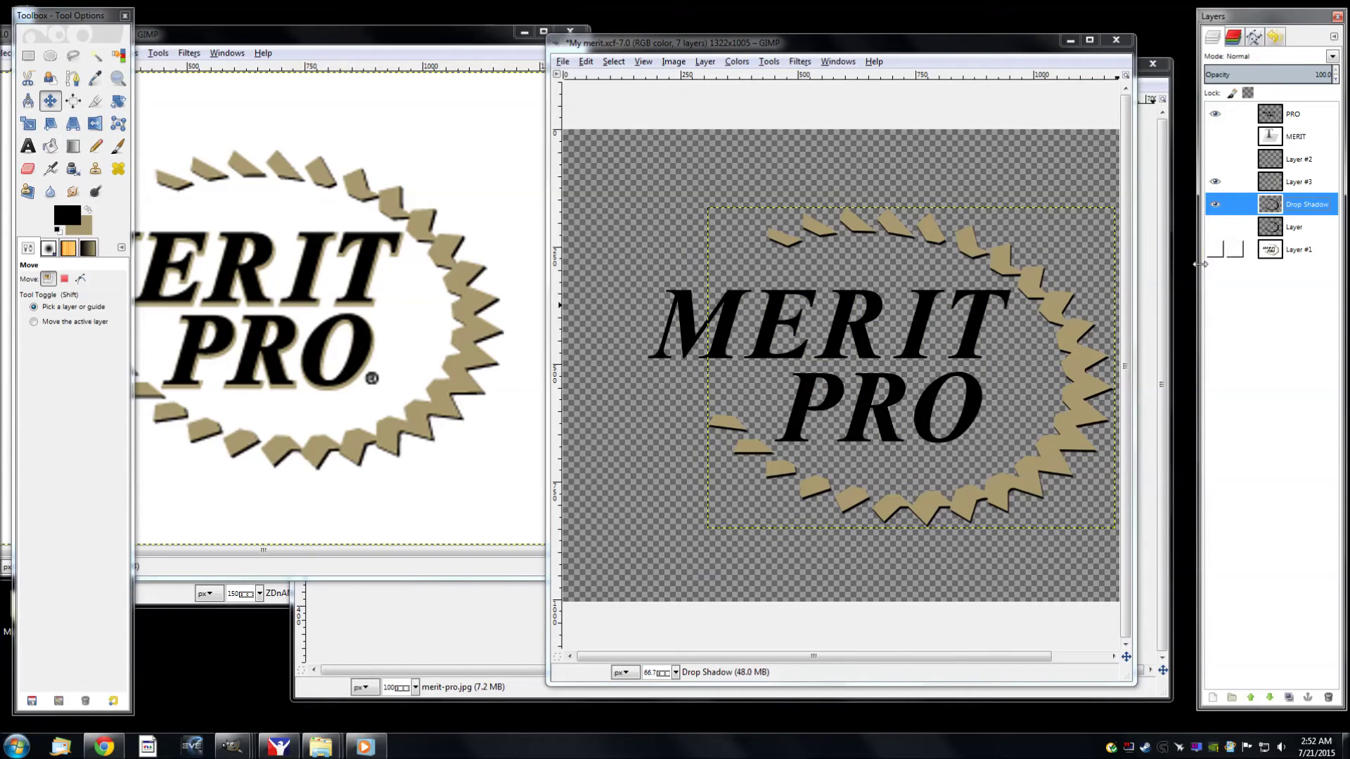
{"action": "left_click", "coordinate": [1081, 431]}
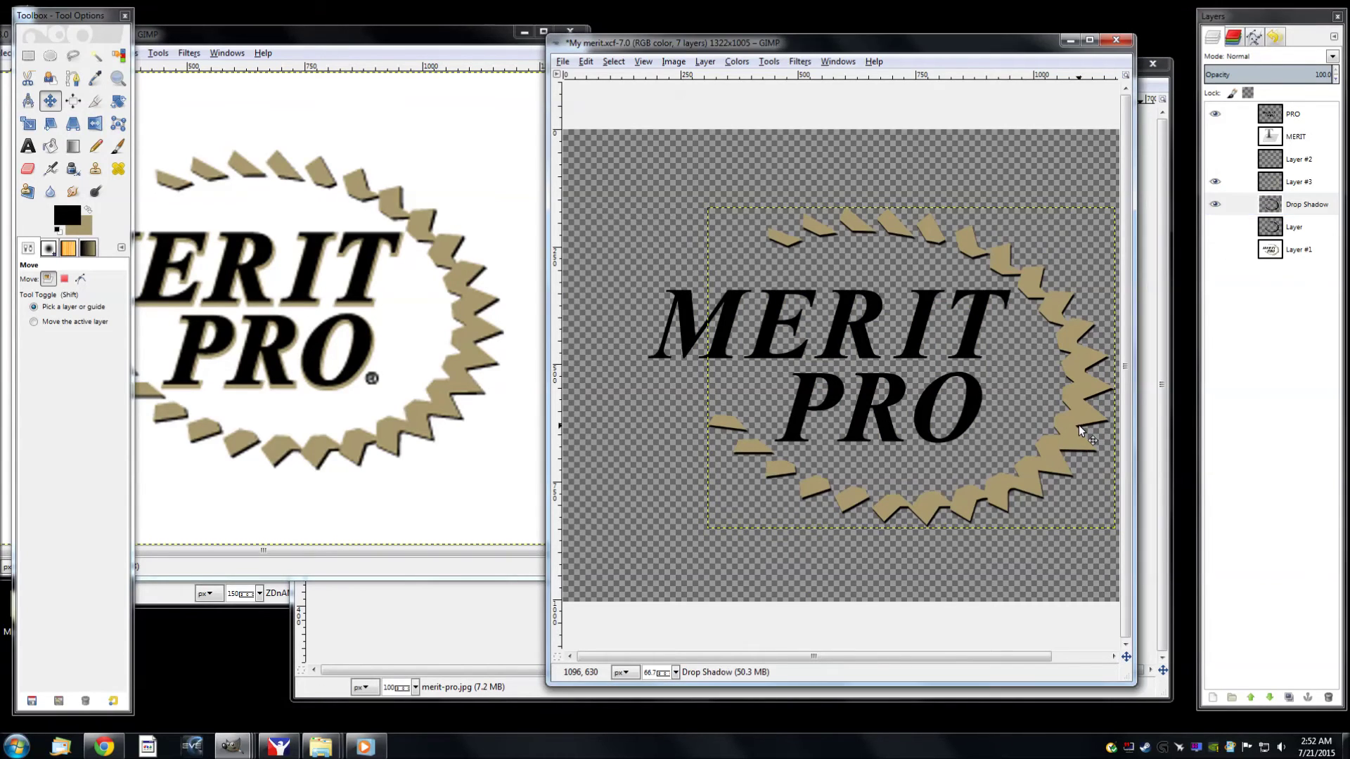
{"action": "key", "text": "Right"}
{"action": "key", "text": "Right"}
{"action": "key", "text": "Right"}
{"action": "key", "text": "Down"}
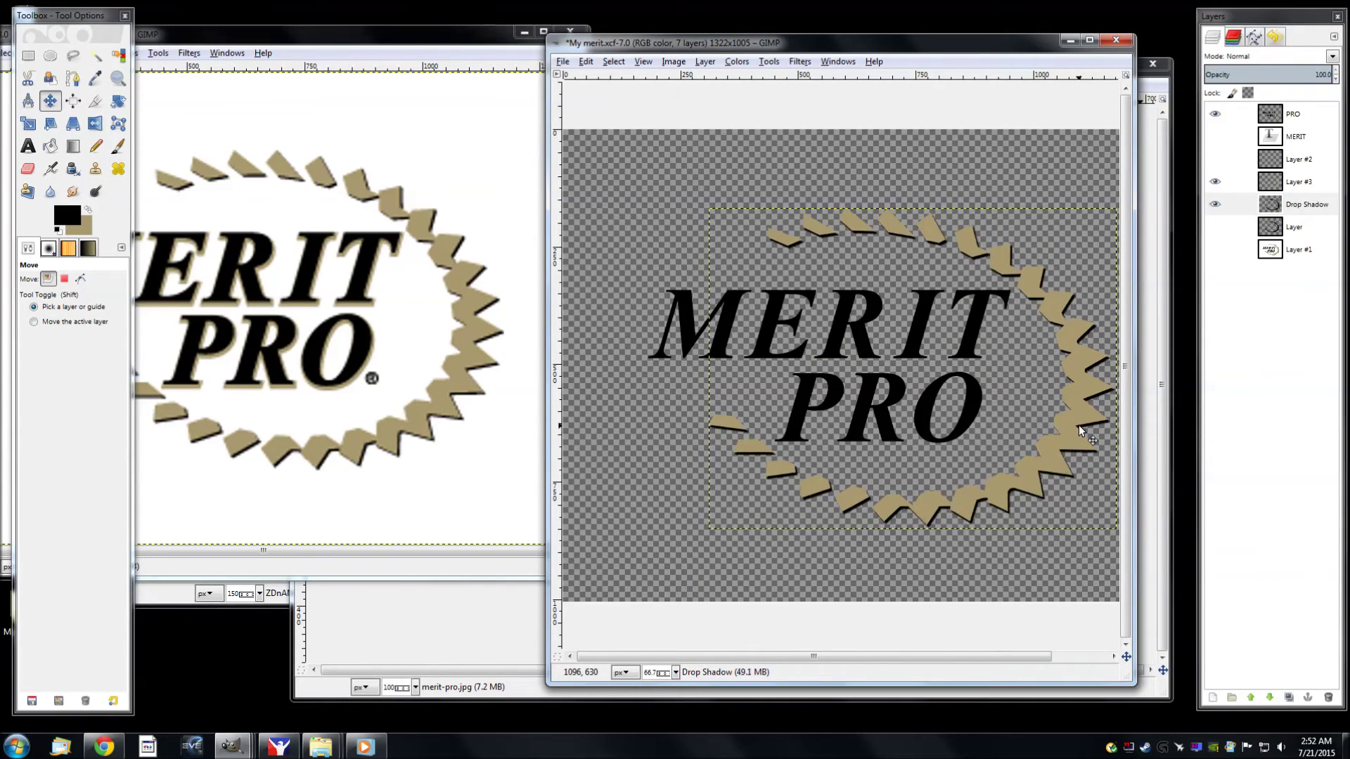
{"action": "key", "text": "Down"}
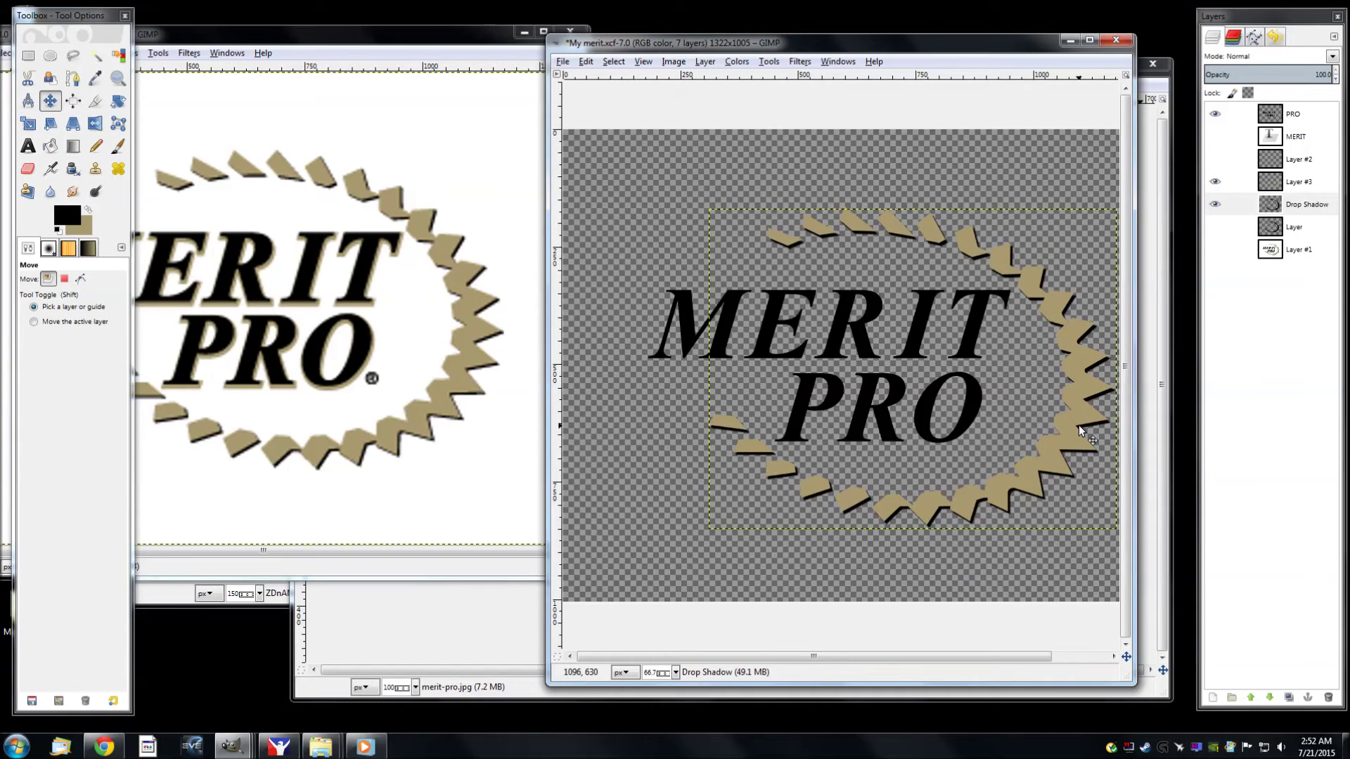
{"action": "key", "text": "Up"}
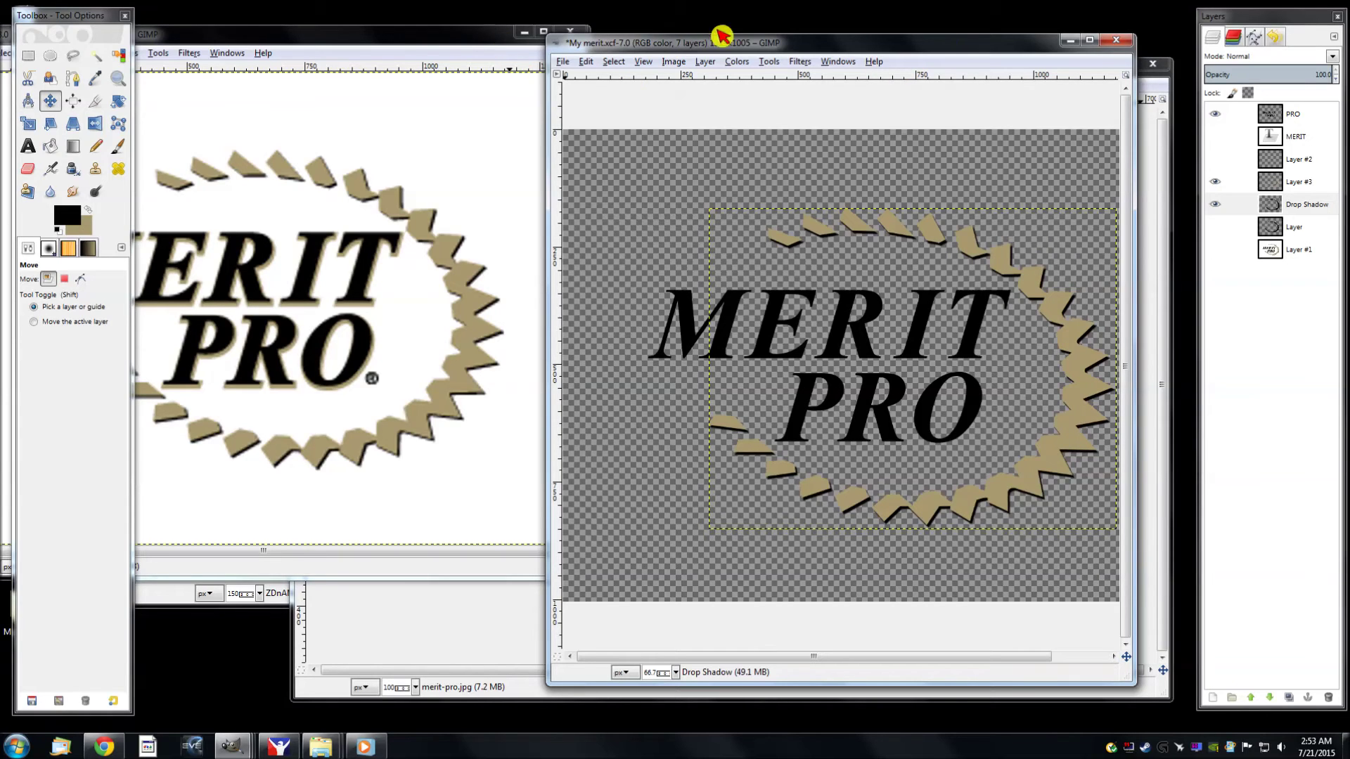
Apply a Drop Shadow in tan a99a6f to the PRO layer, with X and Y offsets of 4 and blur radius 2
{"action": "left_click_drag", "start_coordinate": [548, 76], "coordinate": [328, 75]}
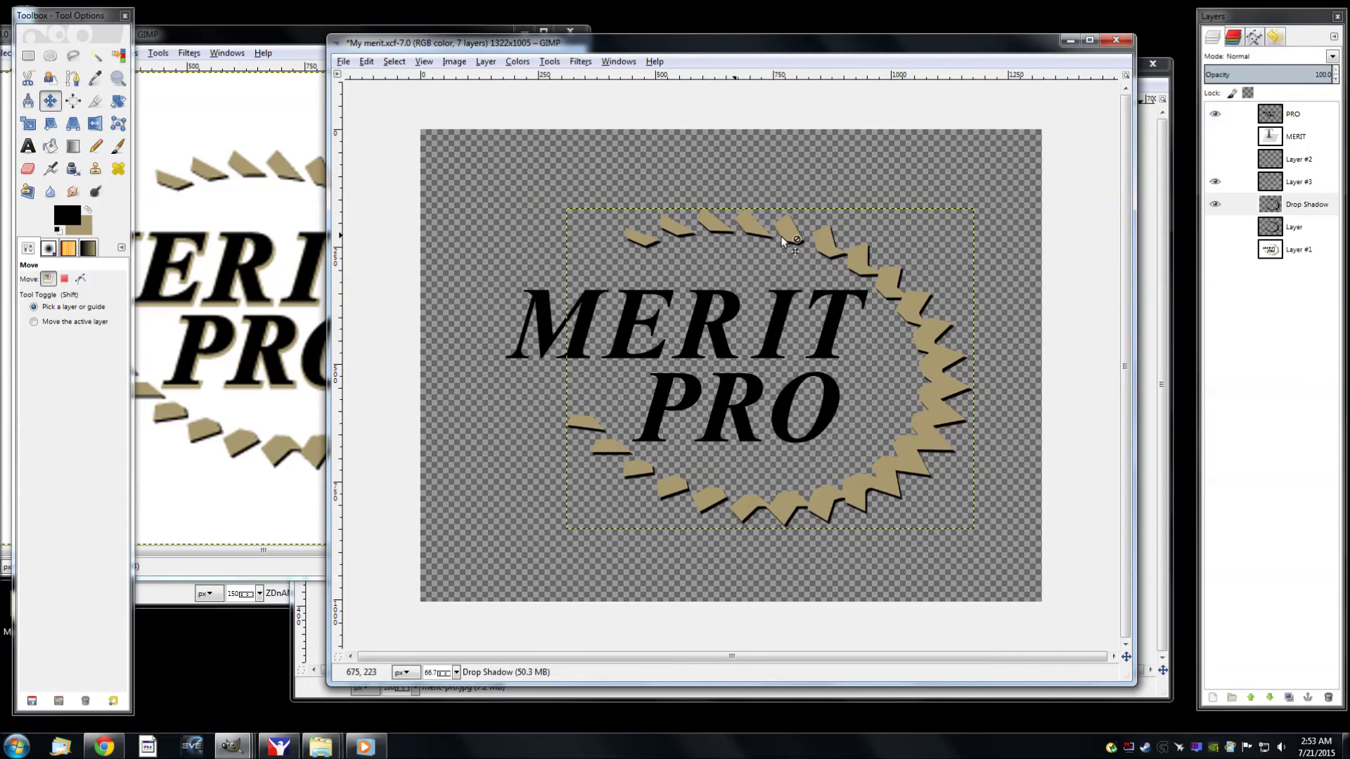
{"action": "left_click", "coordinate": [1299, 117]}
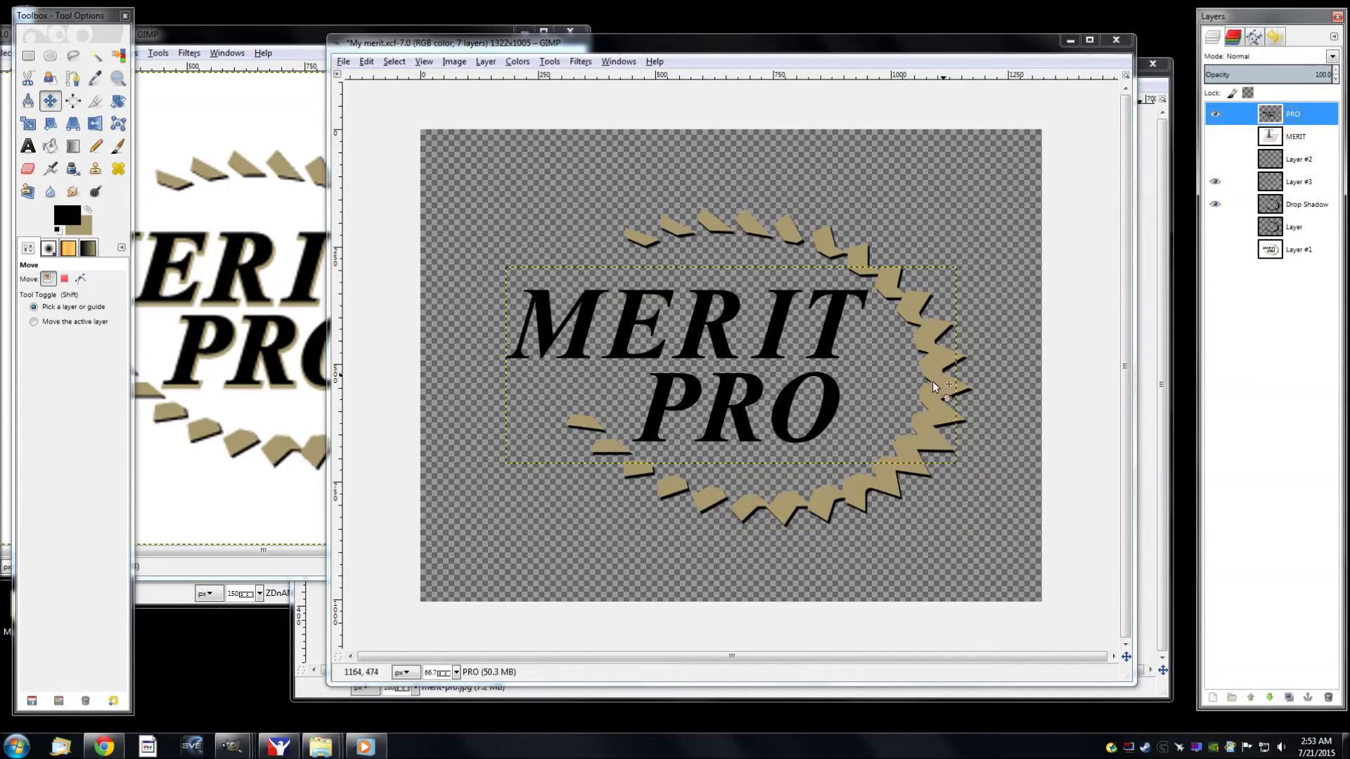
{"action": "left_click", "coordinate": [591, 64]}
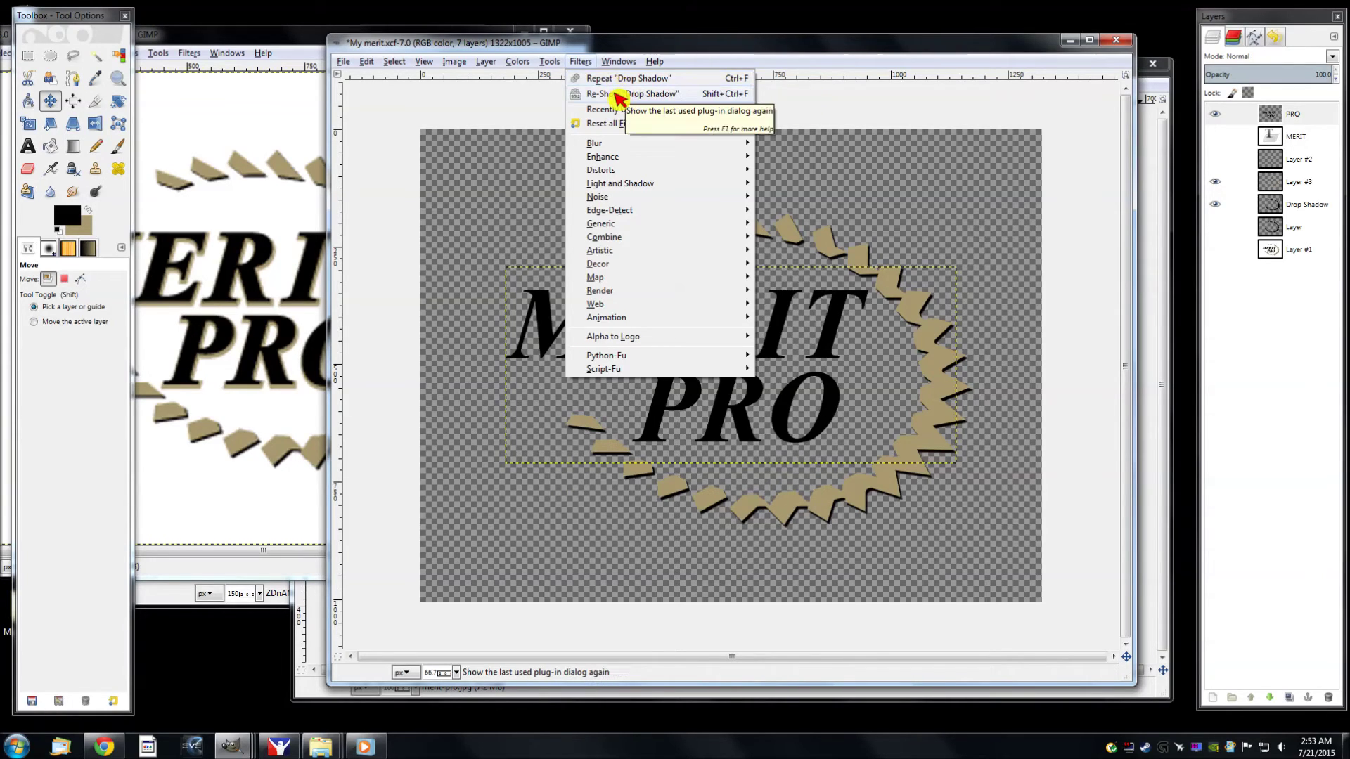
{"action": "left_click", "coordinate": [617, 99]}
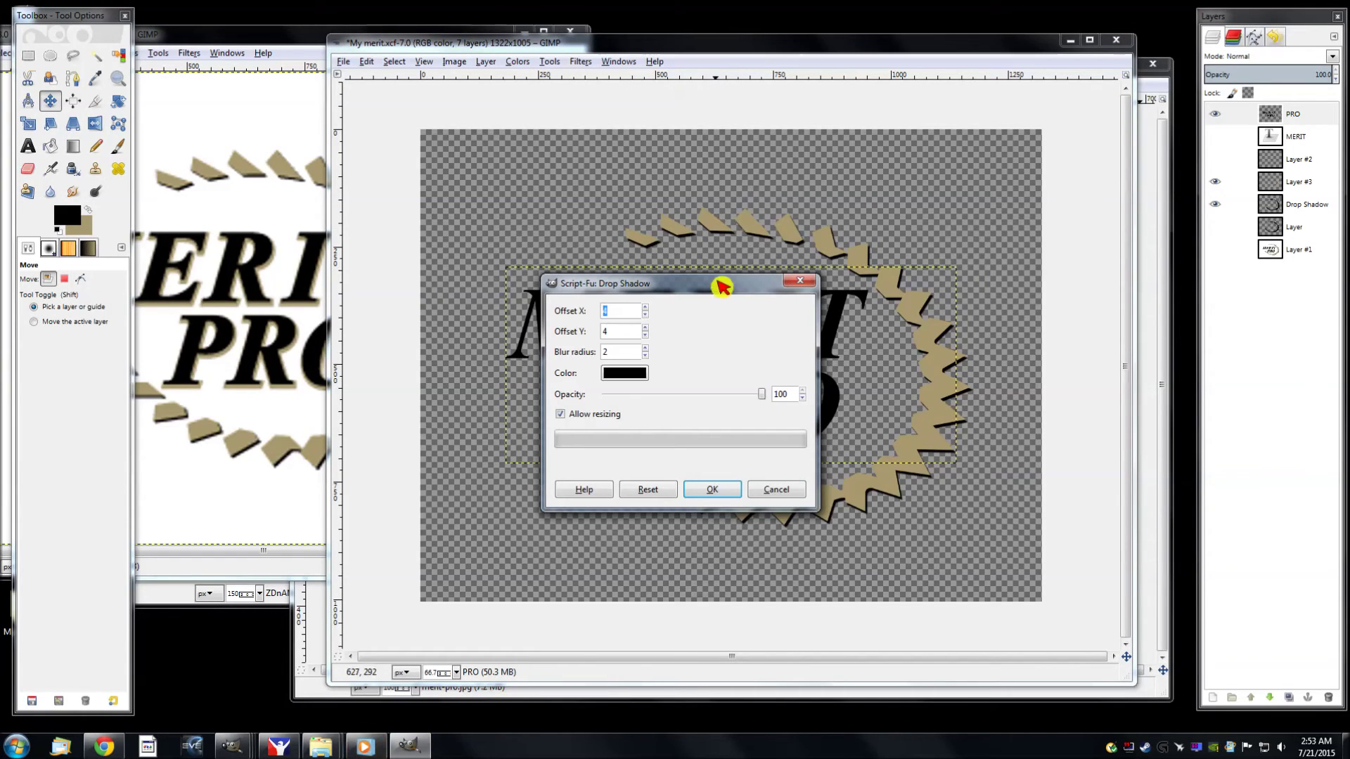
{"action": "left_click_drag", "start_coordinate": [699, 285], "coordinate": [335, 261]}
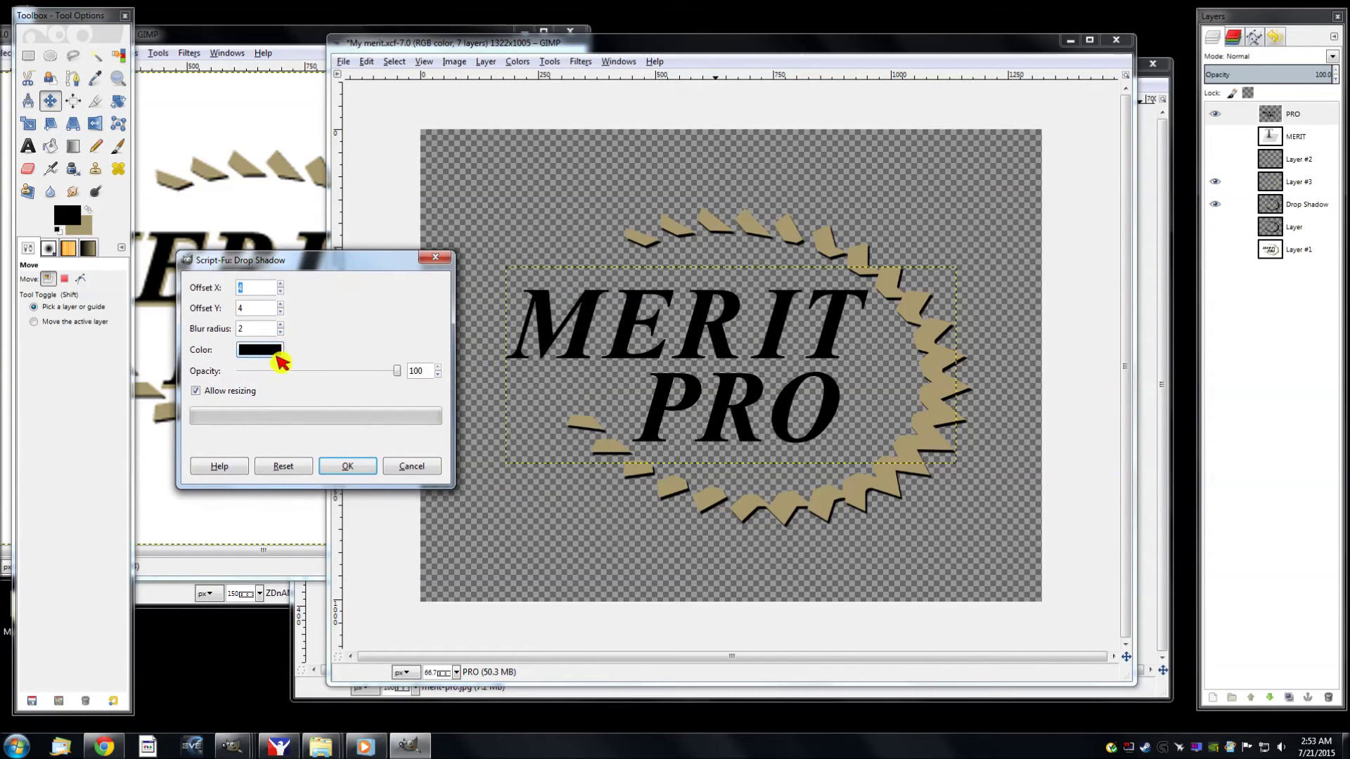
{"action": "left_click", "coordinate": [278, 355]}
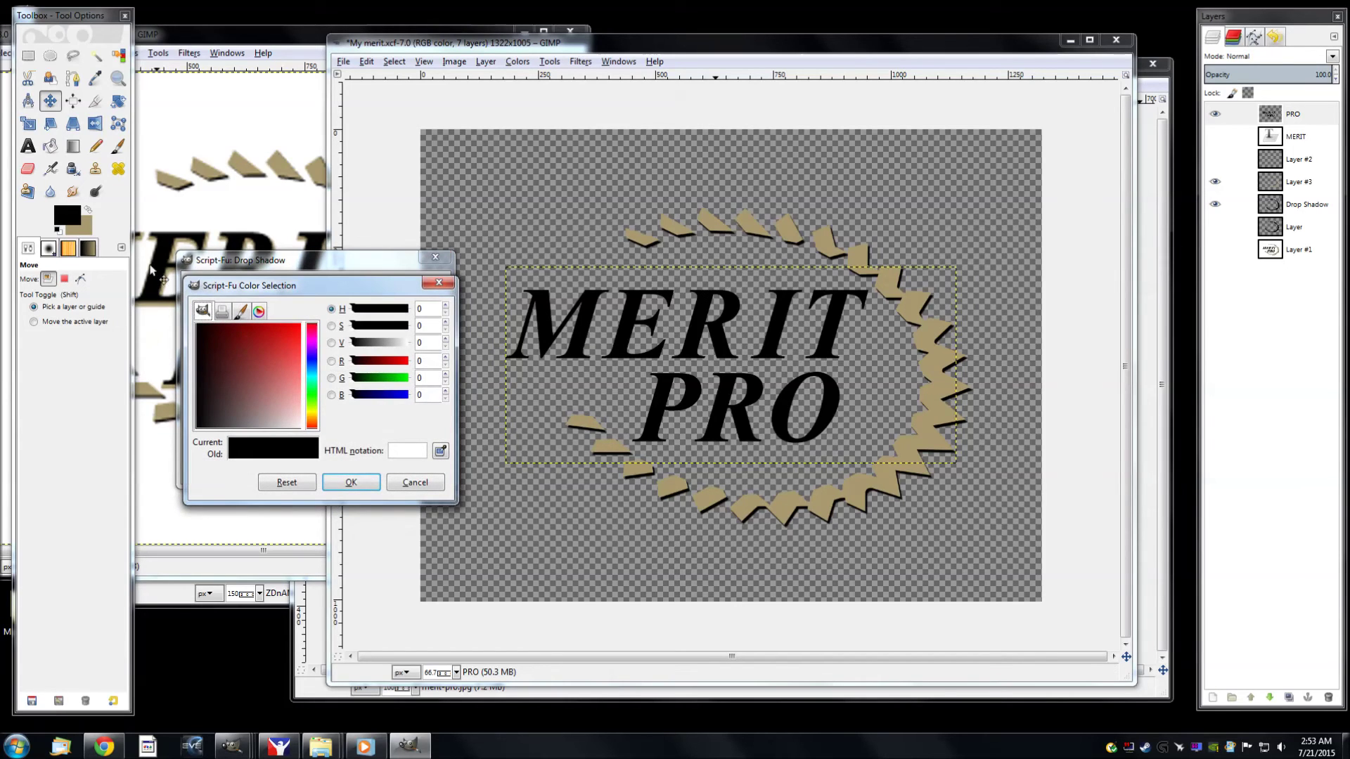
{"action": "left_click", "coordinate": [441, 451]}
{"action": "left_click", "coordinate": [665, 487]}
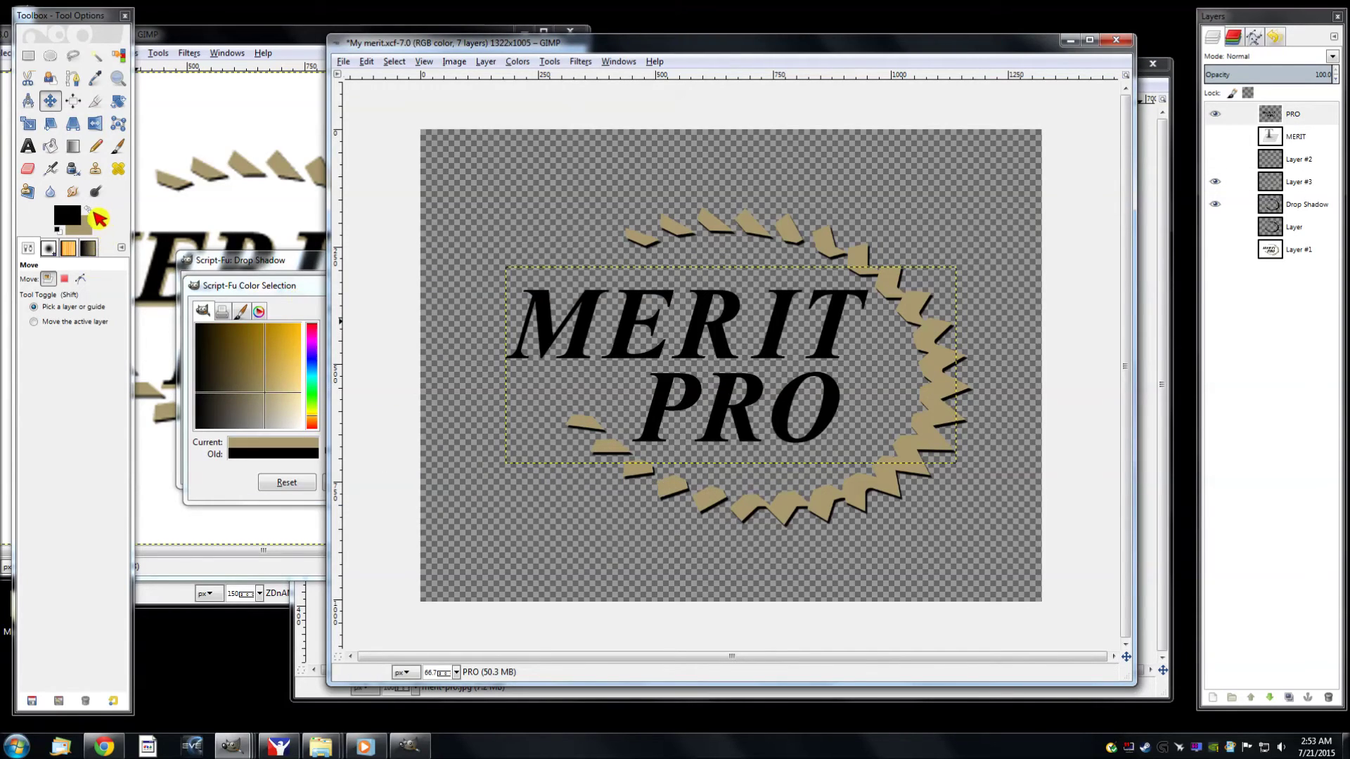
{"action": "left_click", "coordinate": [88, 210]}
{"action": "left_click", "coordinate": [290, 306]}
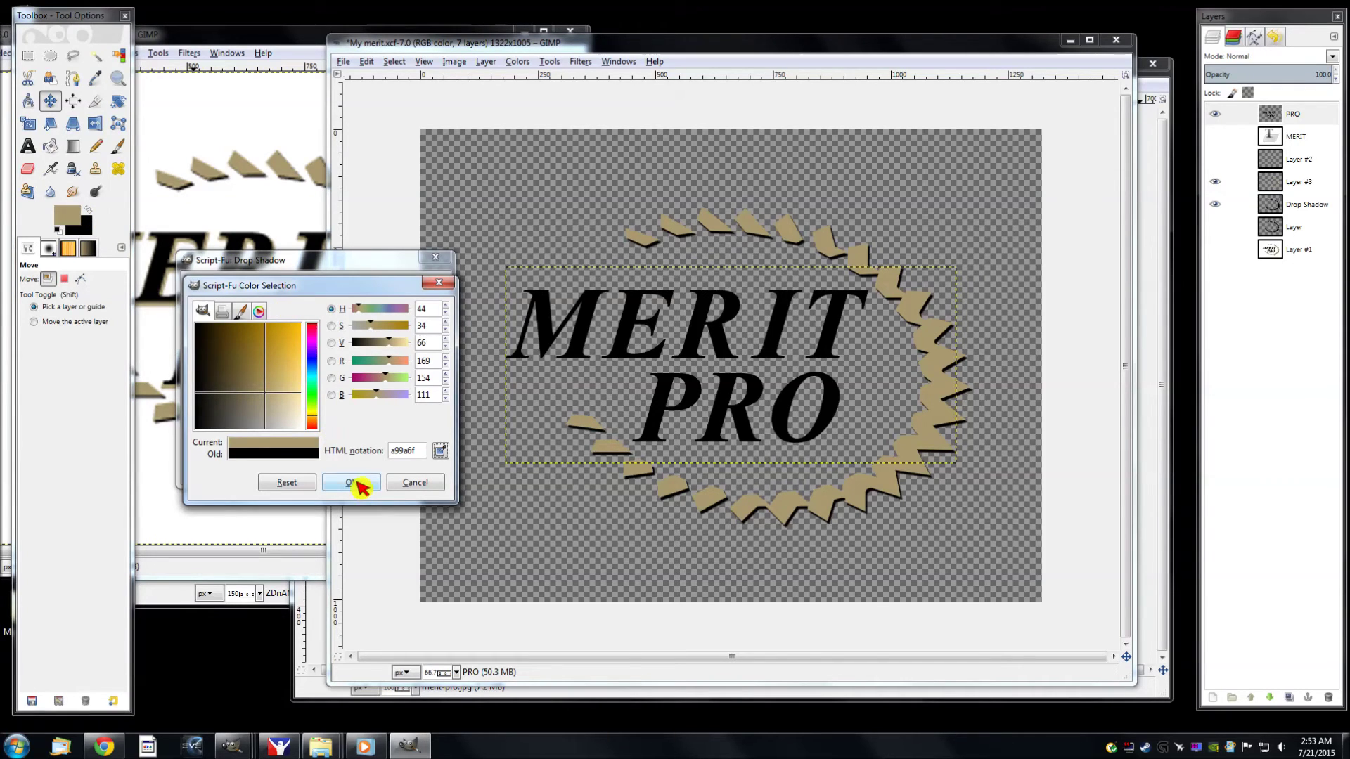
{"action": "left_click", "coordinate": [353, 483]}
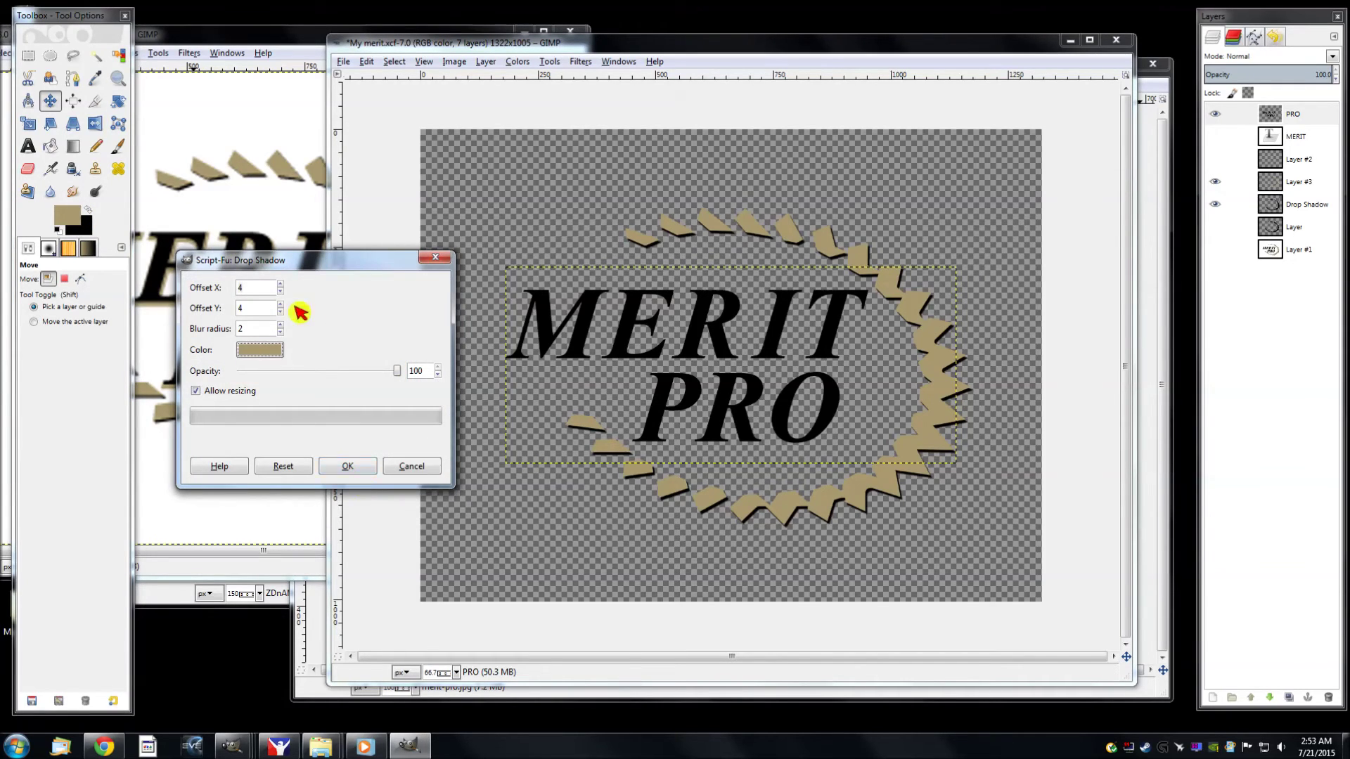
{"action": "left_click", "coordinate": [352, 466]}
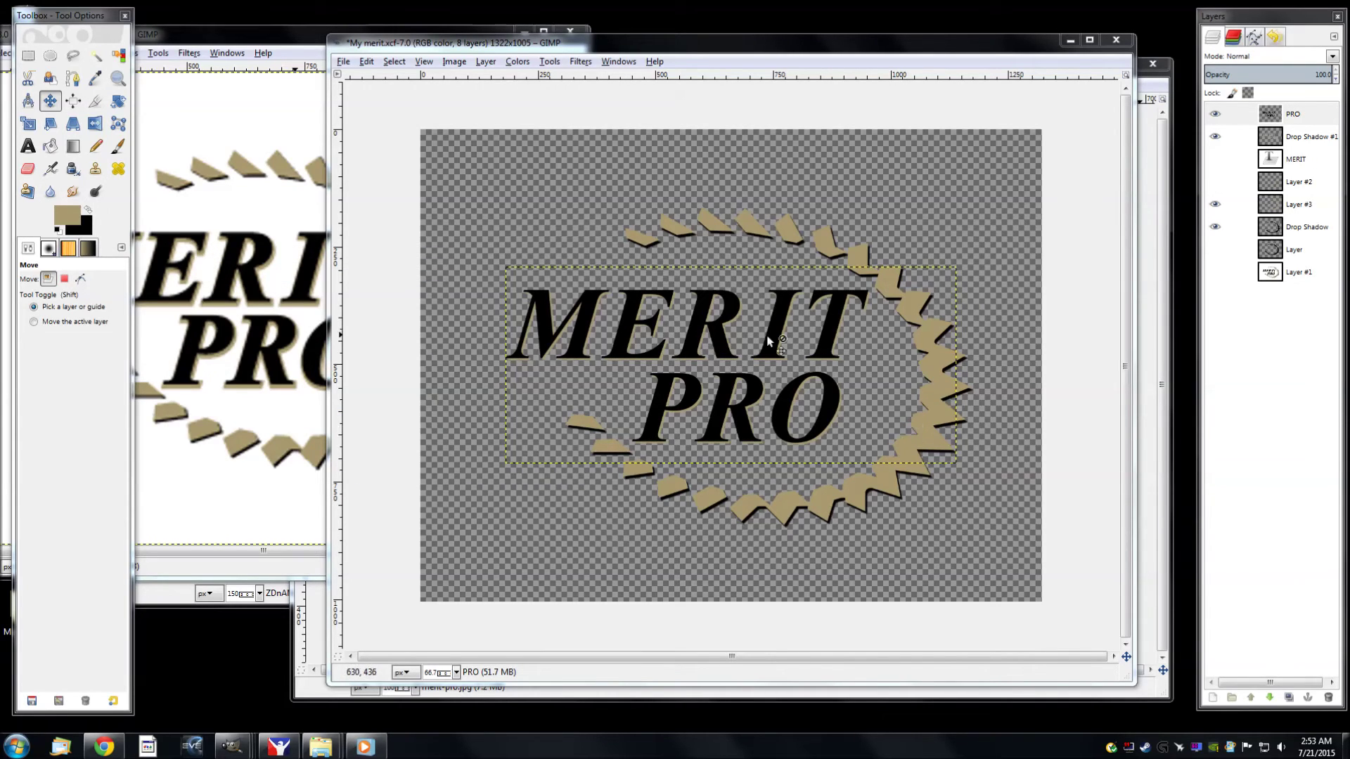
Make the Drop Shadow #1 layer active and nudge it 3 pixels right and 2 pixels down behind the lettering
{"action": "left_click", "coordinate": [1278, 146]}
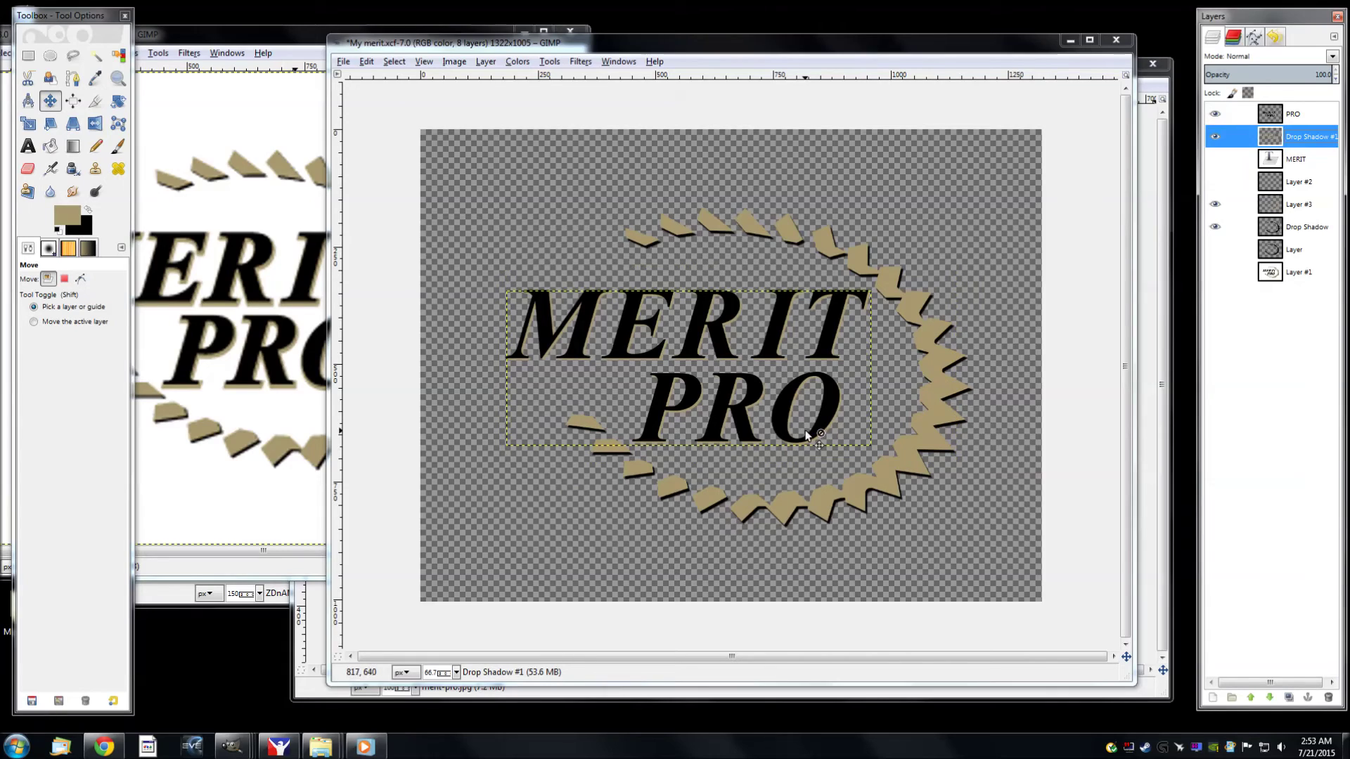
{"action": "left_click", "coordinate": [821, 442]}
{"action": "key", "text": "Down"}
{"action": "key", "text": "Right"}
{"action": "key", "text": "Right"}
{"action": "key", "text": "Down"}
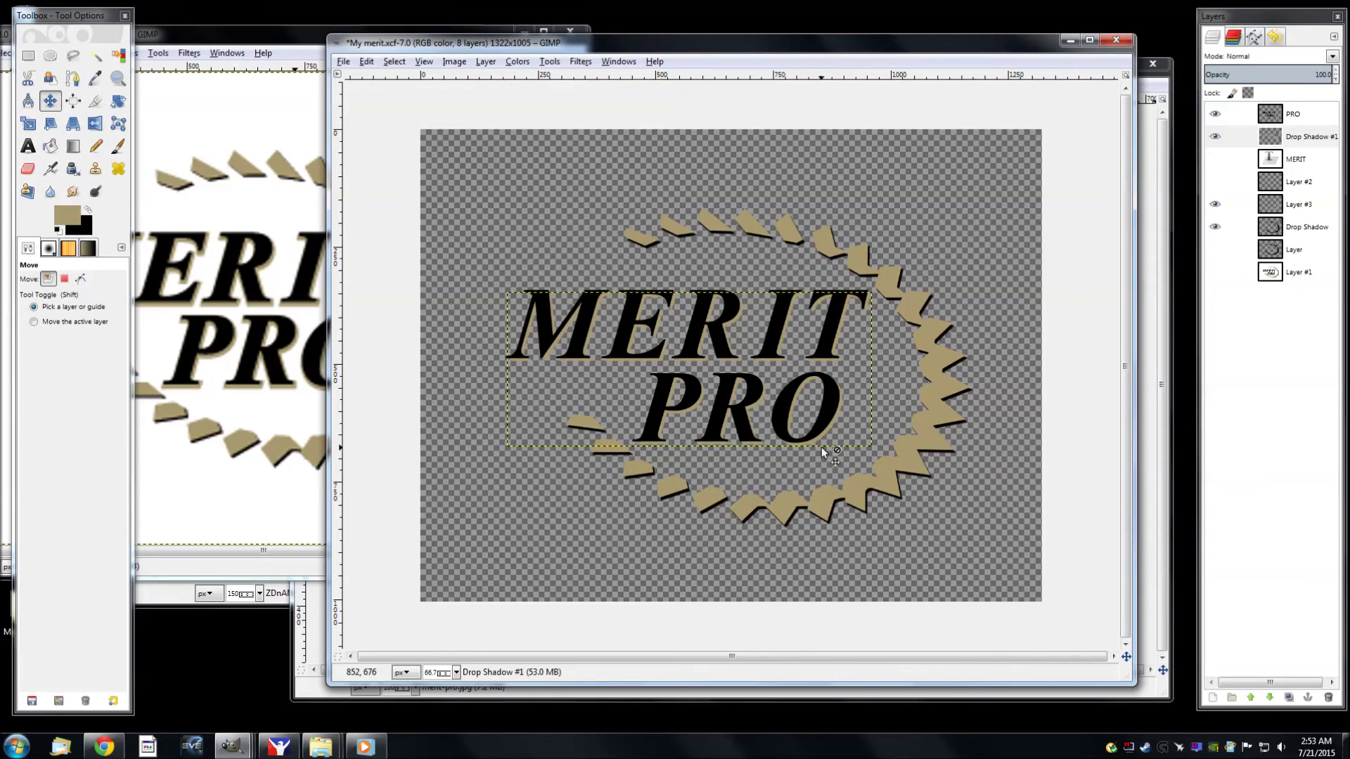
{"action": "key", "text": "Right"}
{"action": "key", "text": "Left"}
{"action": "key", "text": "Right"}
Compare the lettering shadow with the reference in the untitled duplicate image, and duplicate the Drop Shadow #1 layer
{"action": "left_click", "coordinate": [261, 56]}
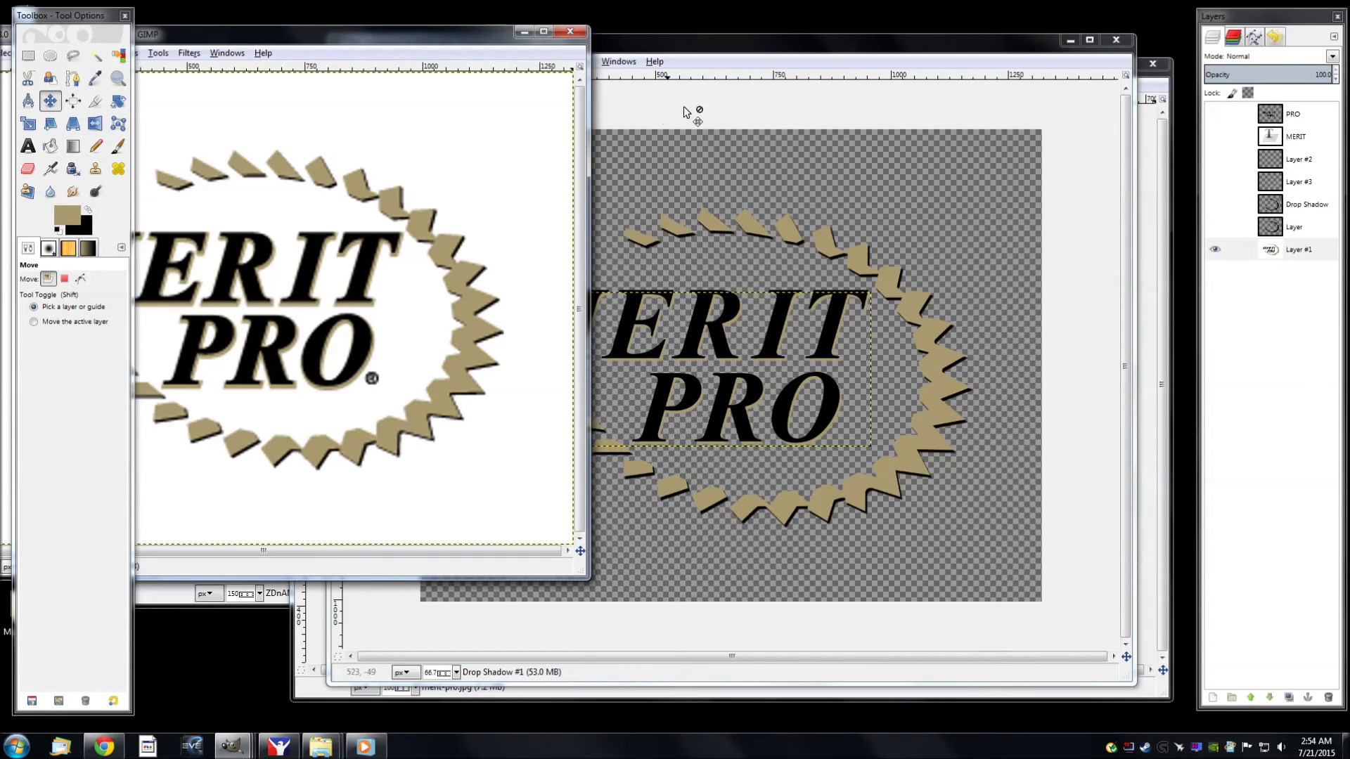
{"action": "left_click", "coordinate": [814, 67]}
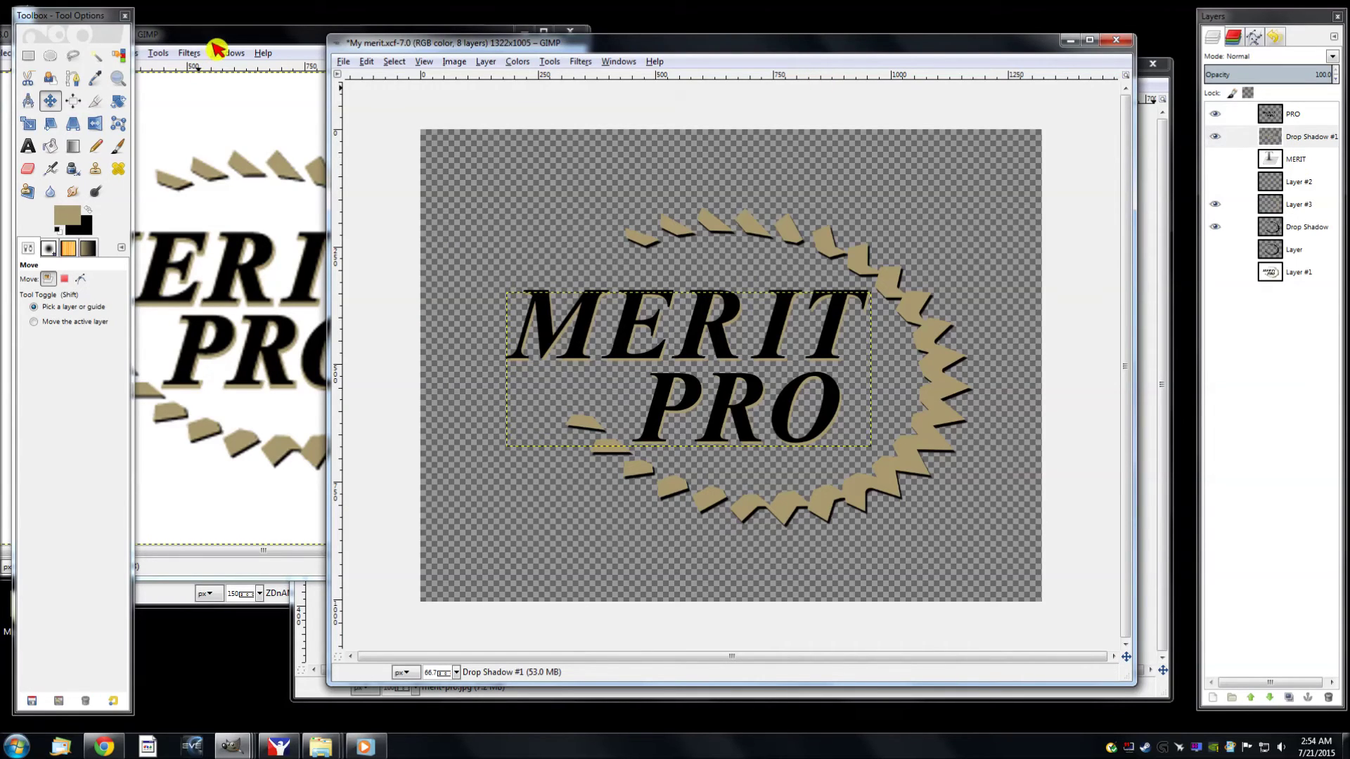
{"action": "left_click", "coordinate": [217, 44]}
{"action": "left_click", "coordinate": [803, 64]}
{"action": "right_click", "coordinate": [1302, 142]}
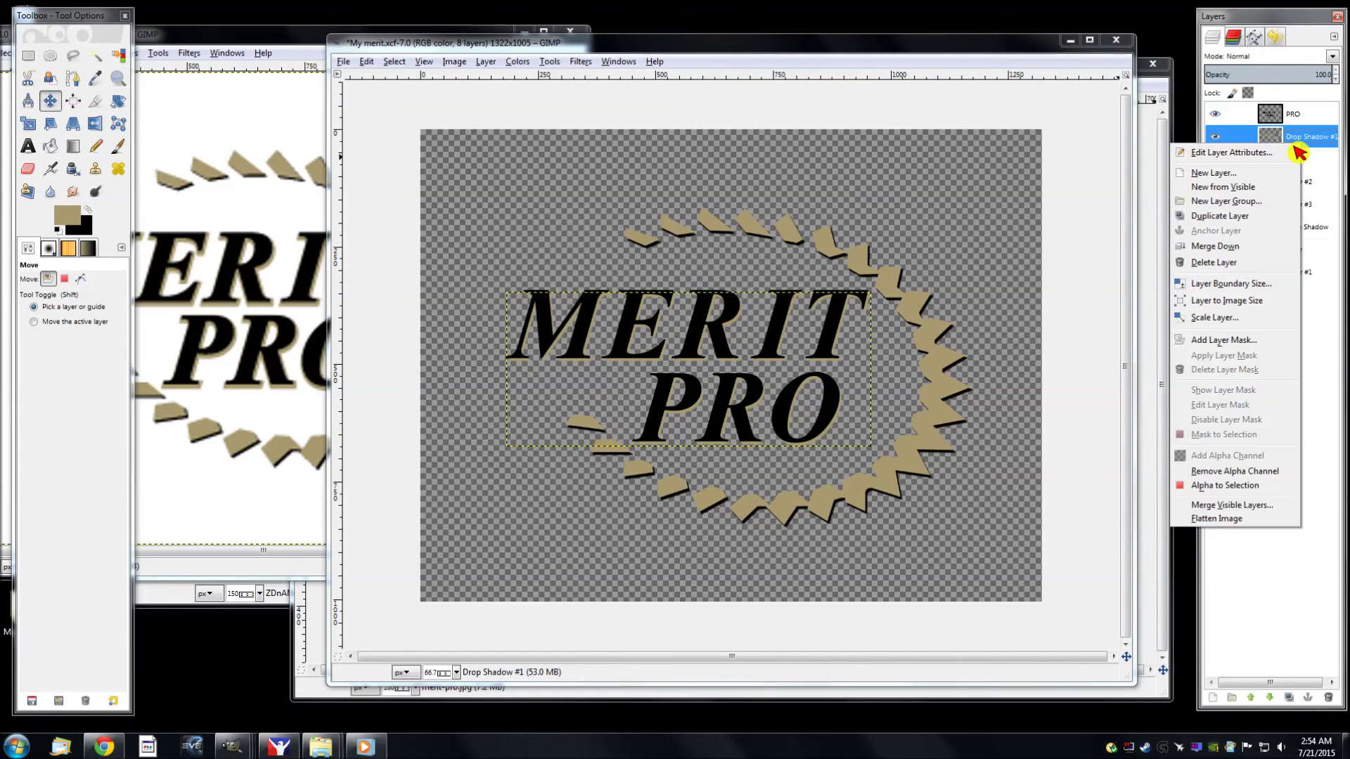
{"action": "left_click", "coordinate": [1230, 224]}
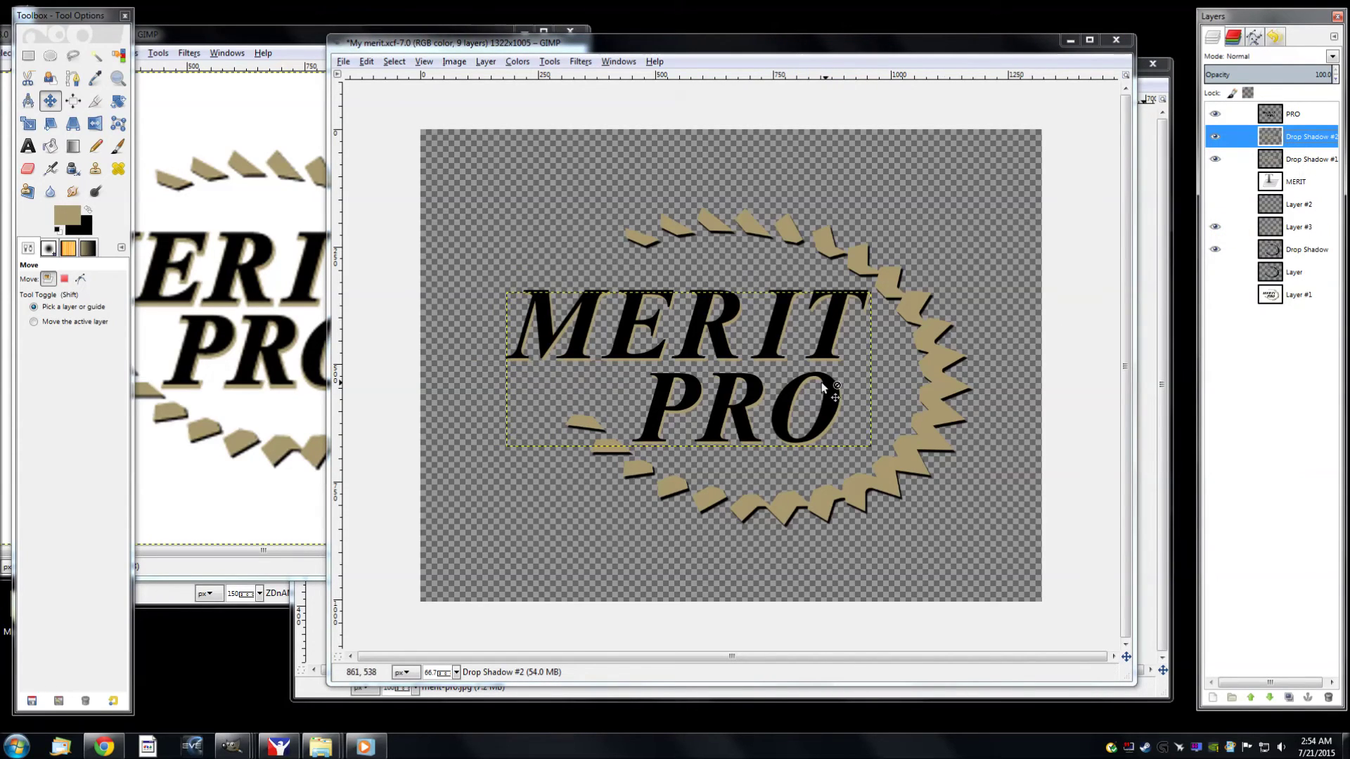
{"action": "left_click", "coordinate": [236, 51]}
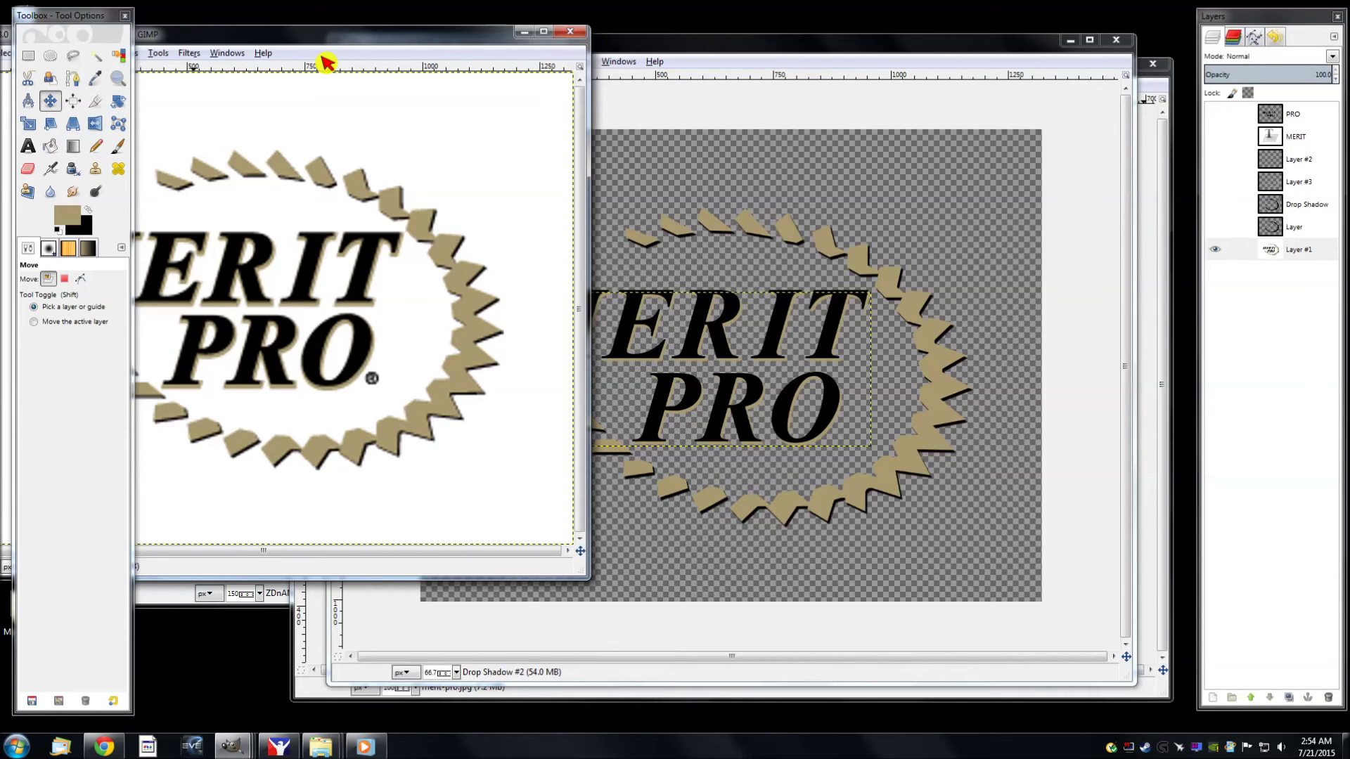
{"action": "left_click", "coordinate": [760, 75]}
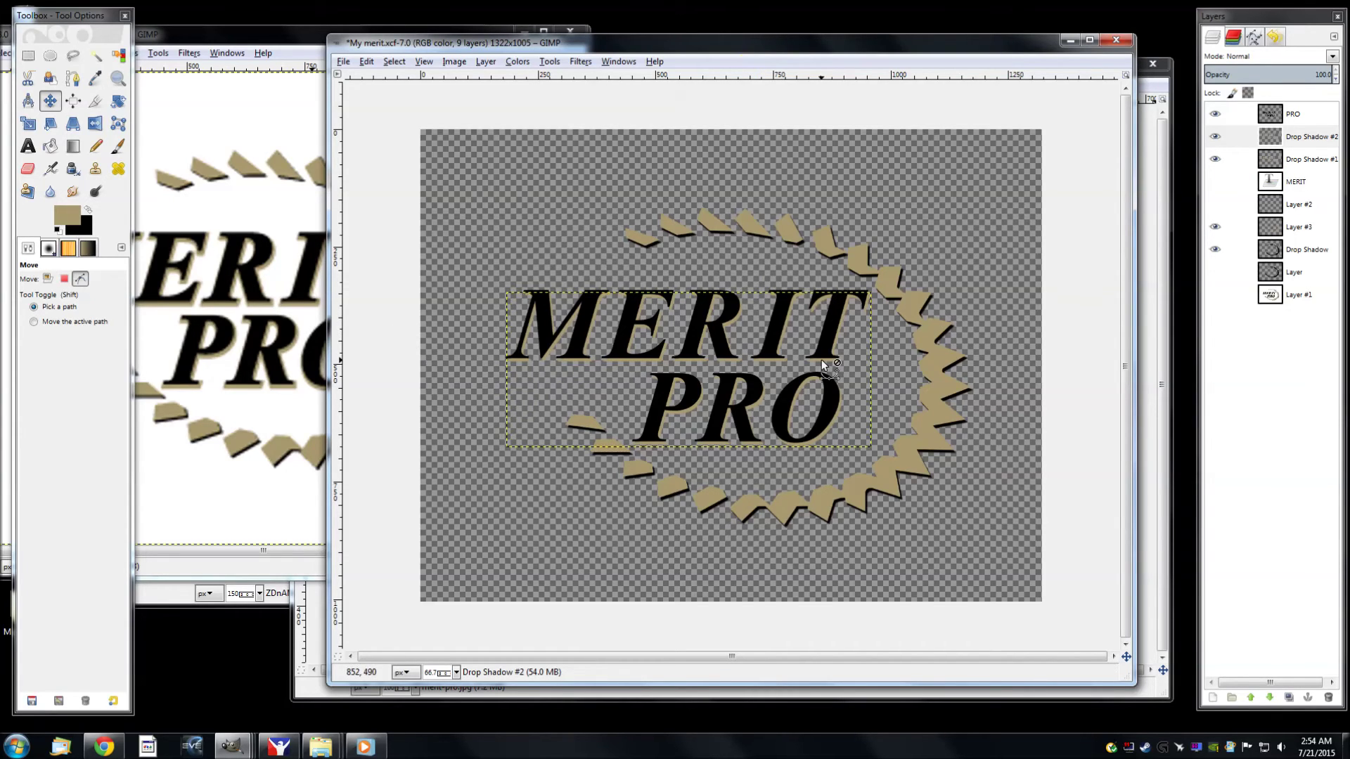
Compare the recreated logo with the Merit Pro decal in the ZDnAMjE.jpg truck photo, and save My merit.xcf
{"action": "scroll", "coordinate": [821, 360], "scroll_direction": "down", "scroll_amount": 1}
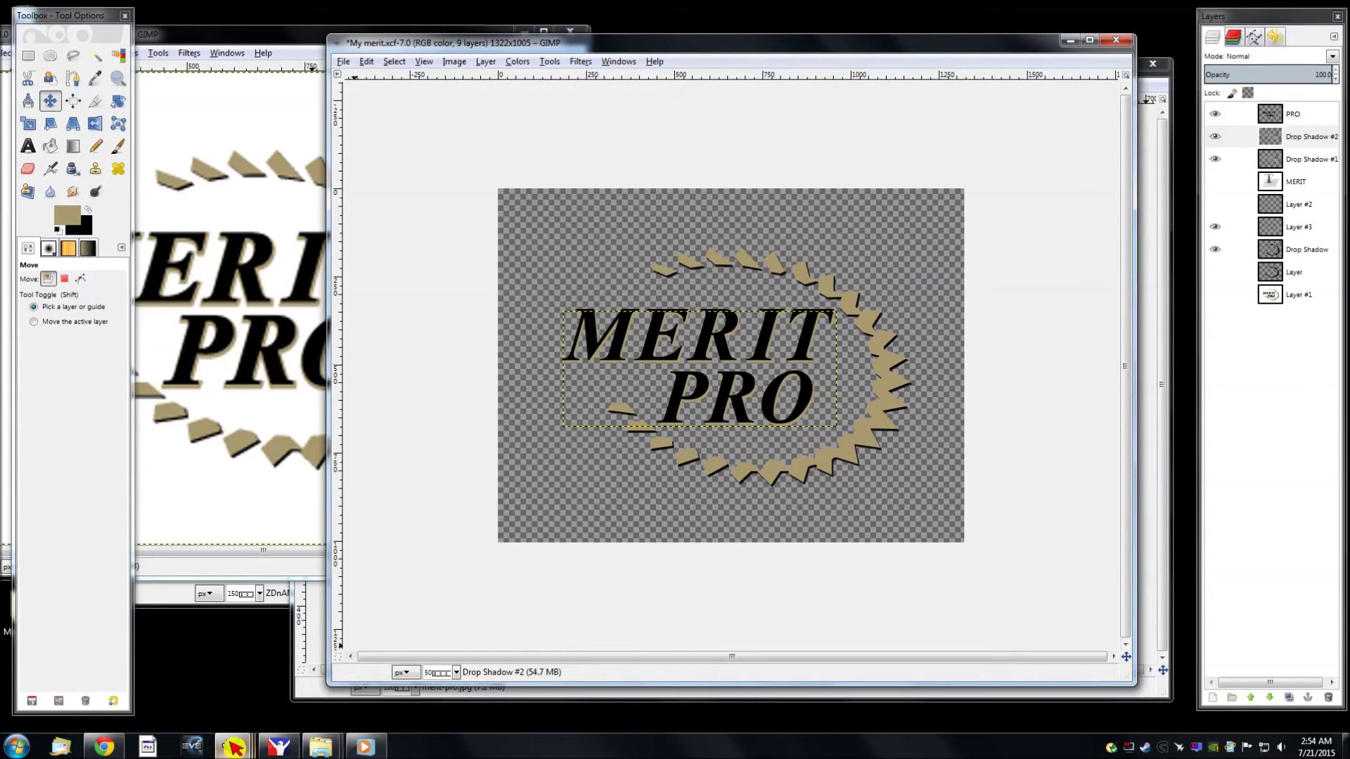
{"action": "mouse_move", "coordinate": [232, 747]}
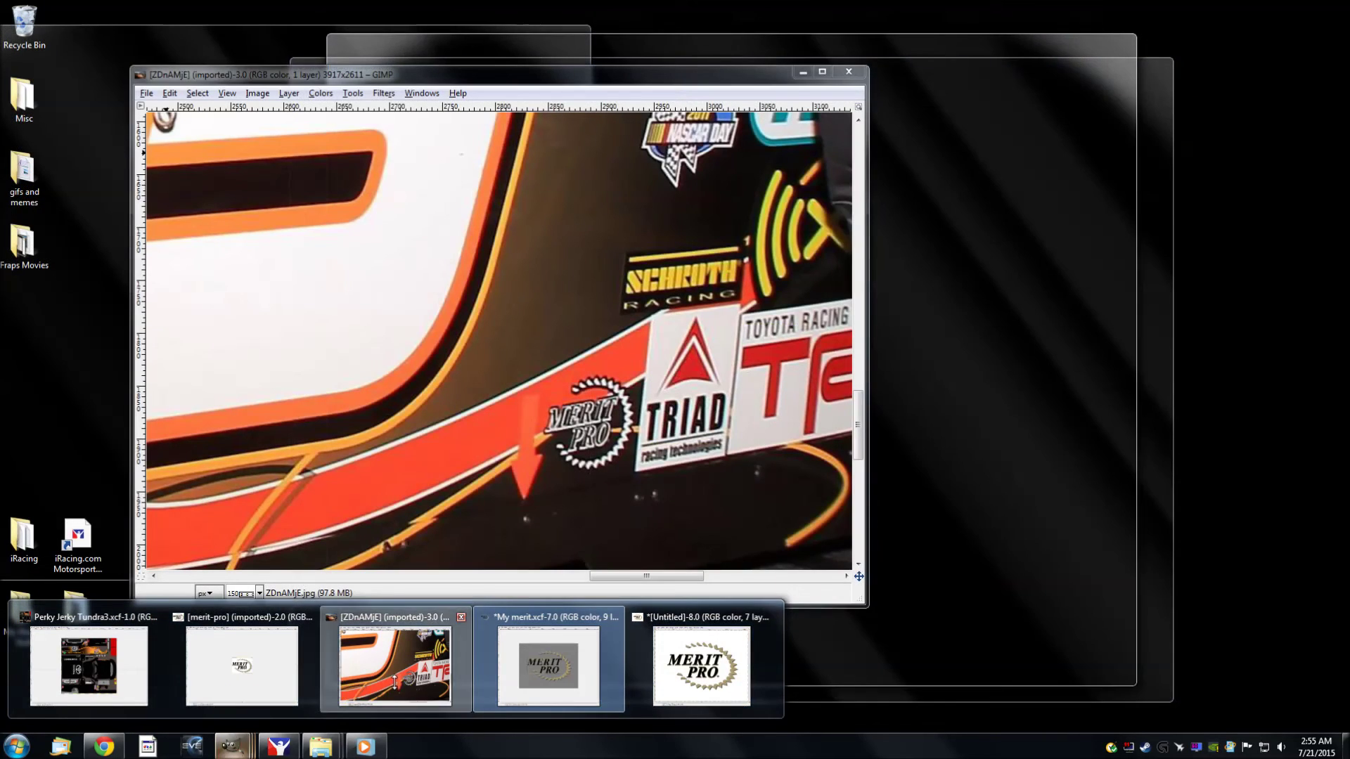
{"action": "left_click", "coordinate": [396, 679]}
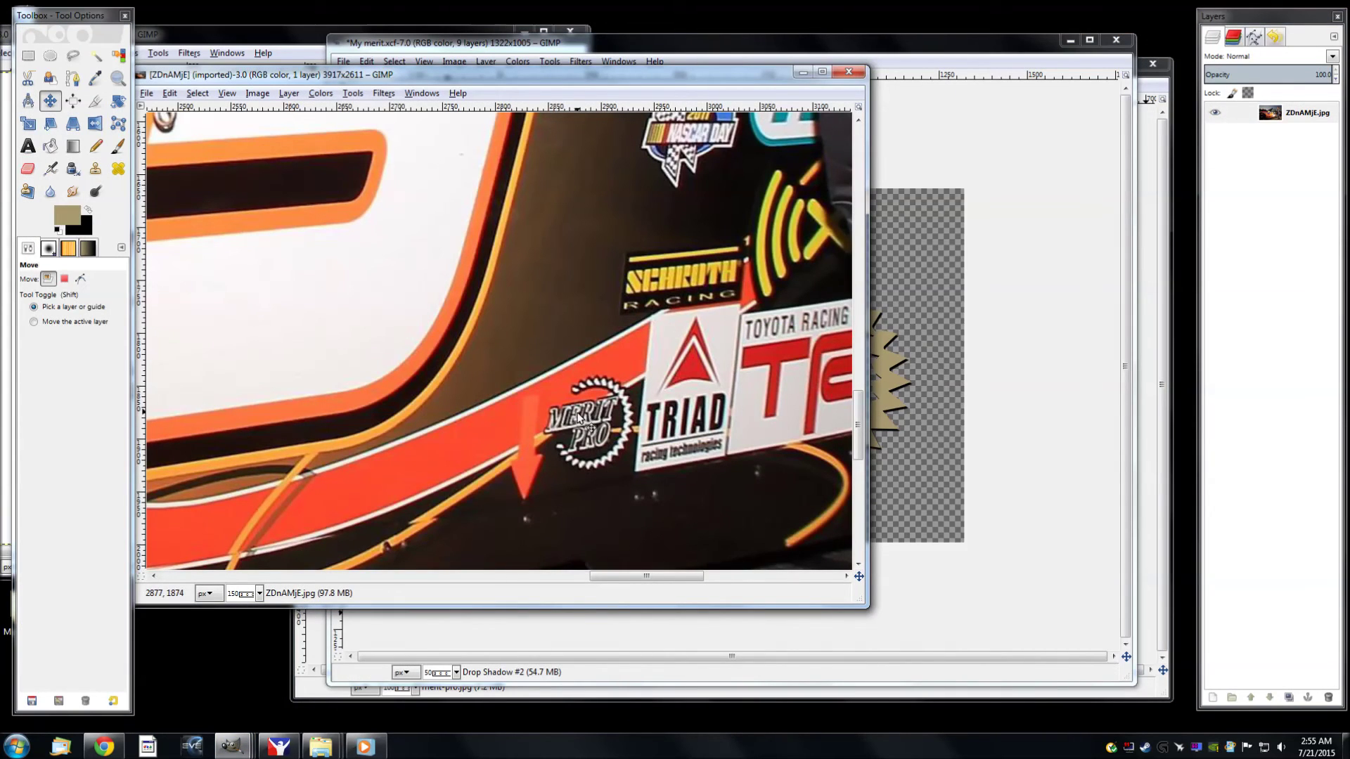
{"action": "scroll", "coordinate": [585, 425], "scroll_direction": "up", "scroll_amount": 1}
{"action": "left_click", "coordinate": [943, 51]}
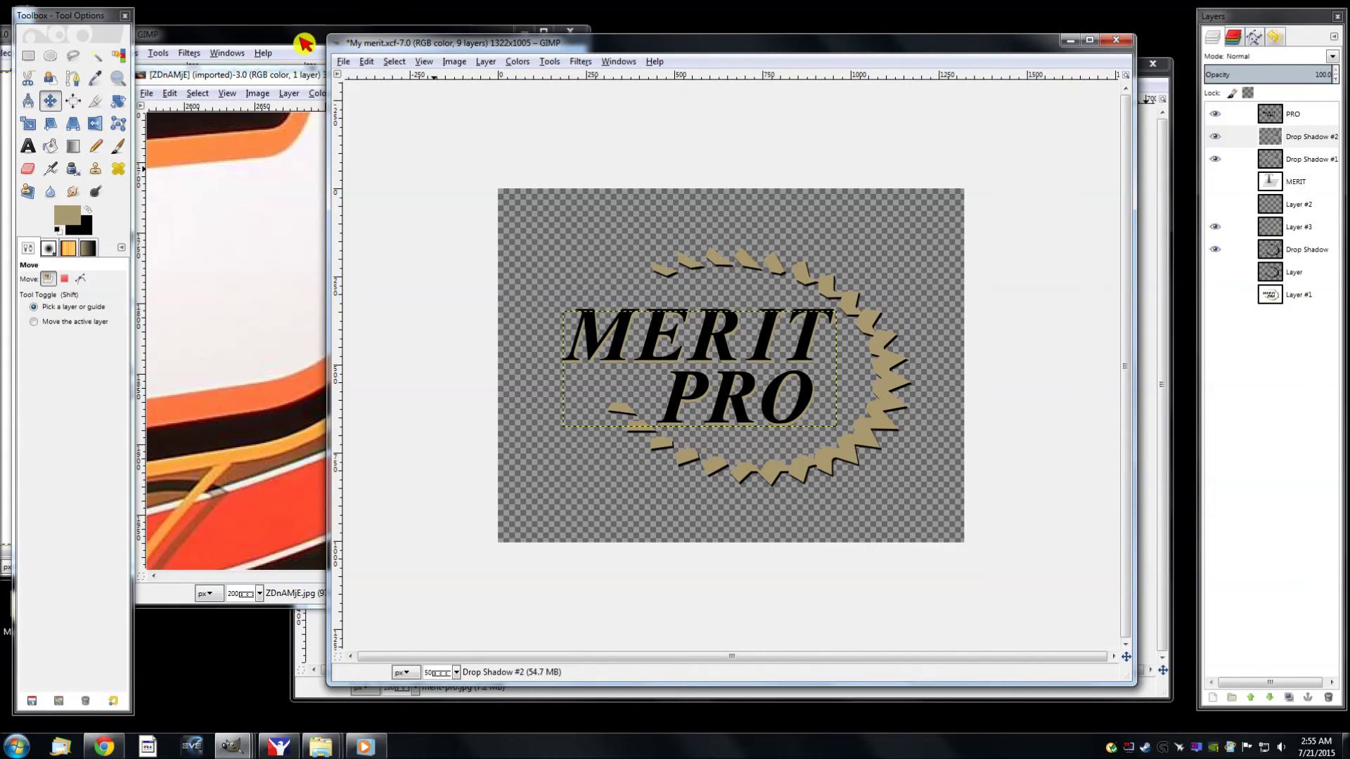
{"action": "left_click", "coordinate": [289, 83]}
{"action": "left_click", "coordinate": [734, 41]}
{"action": "left_click", "coordinate": [343, 62]}
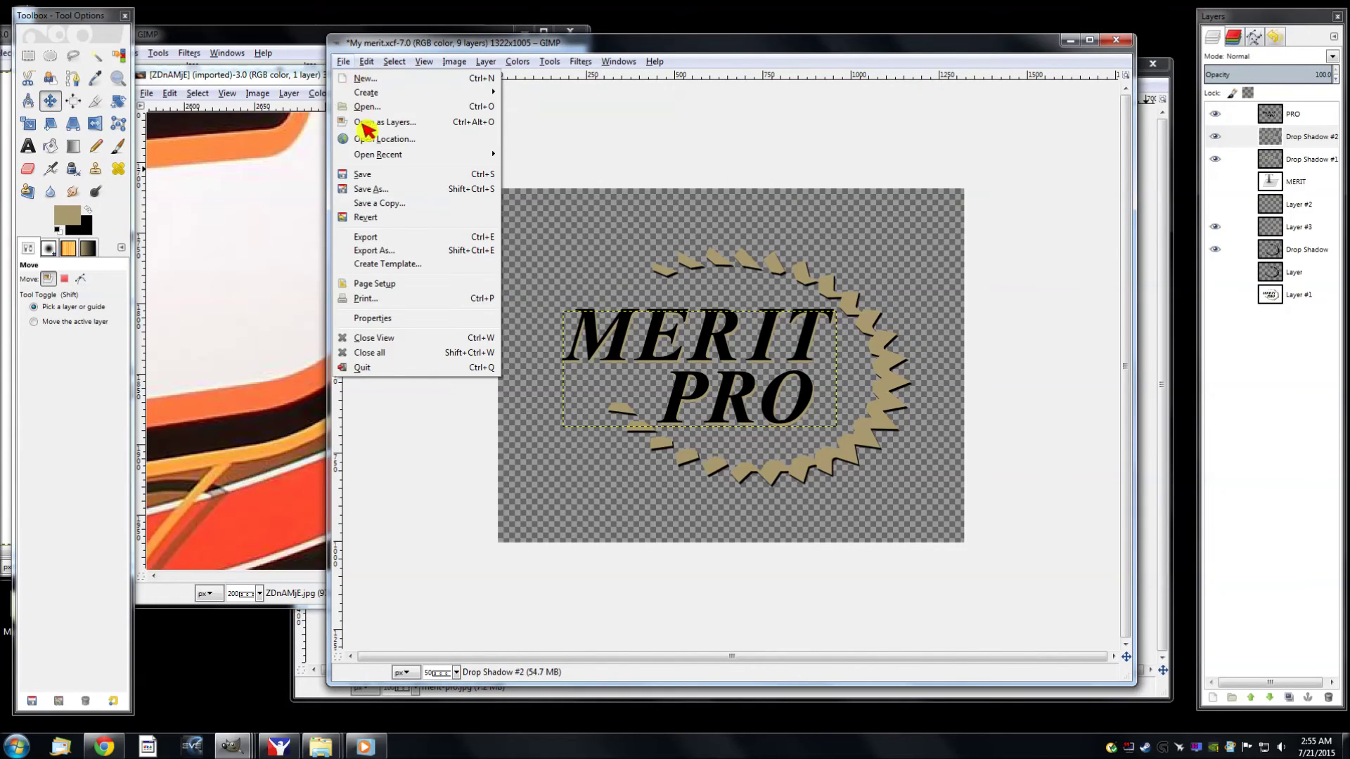
{"action": "left_click", "coordinate": [380, 173]}
Study the decal in the truck photo and hide the Drop Shadow #2, Drop Shadow #1 and Drop Shadow layers in My merit.xcf
{"action": "left_click", "coordinate": [302, 75]}
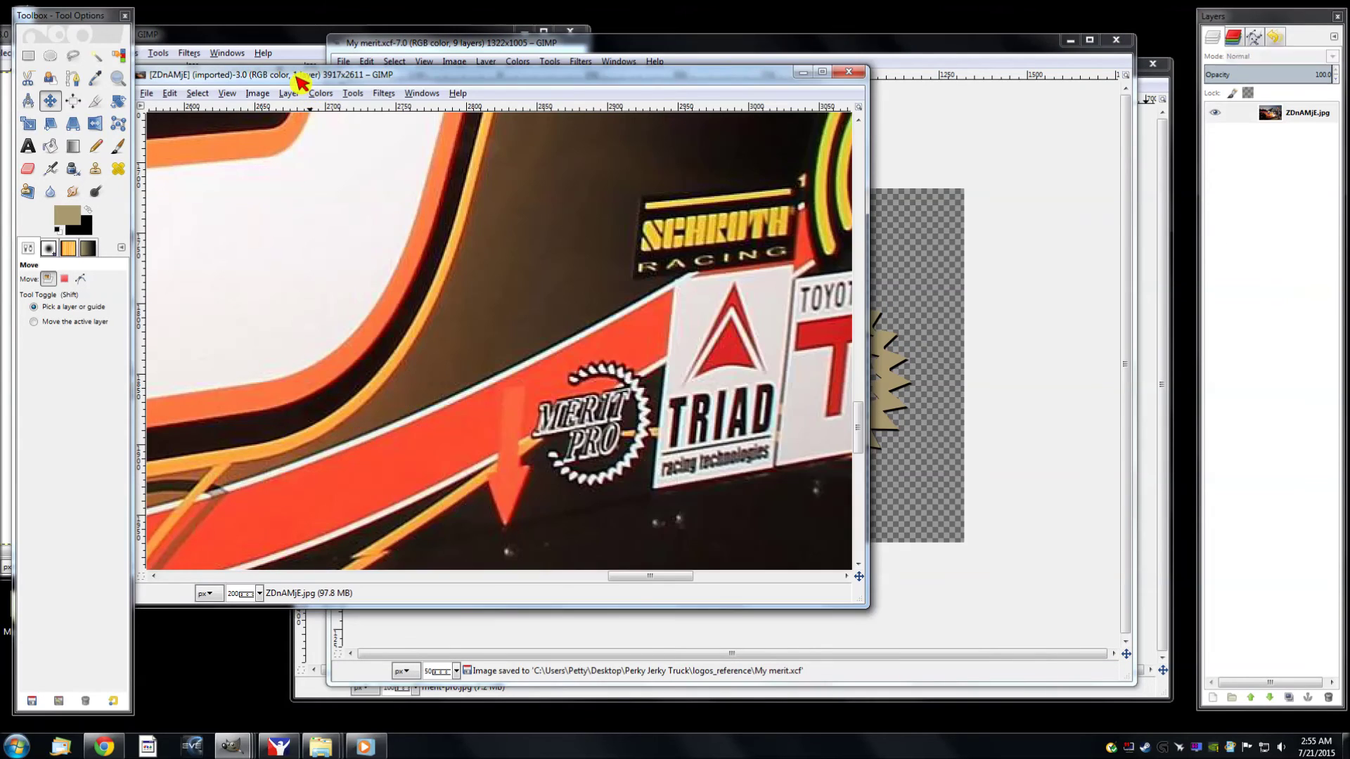
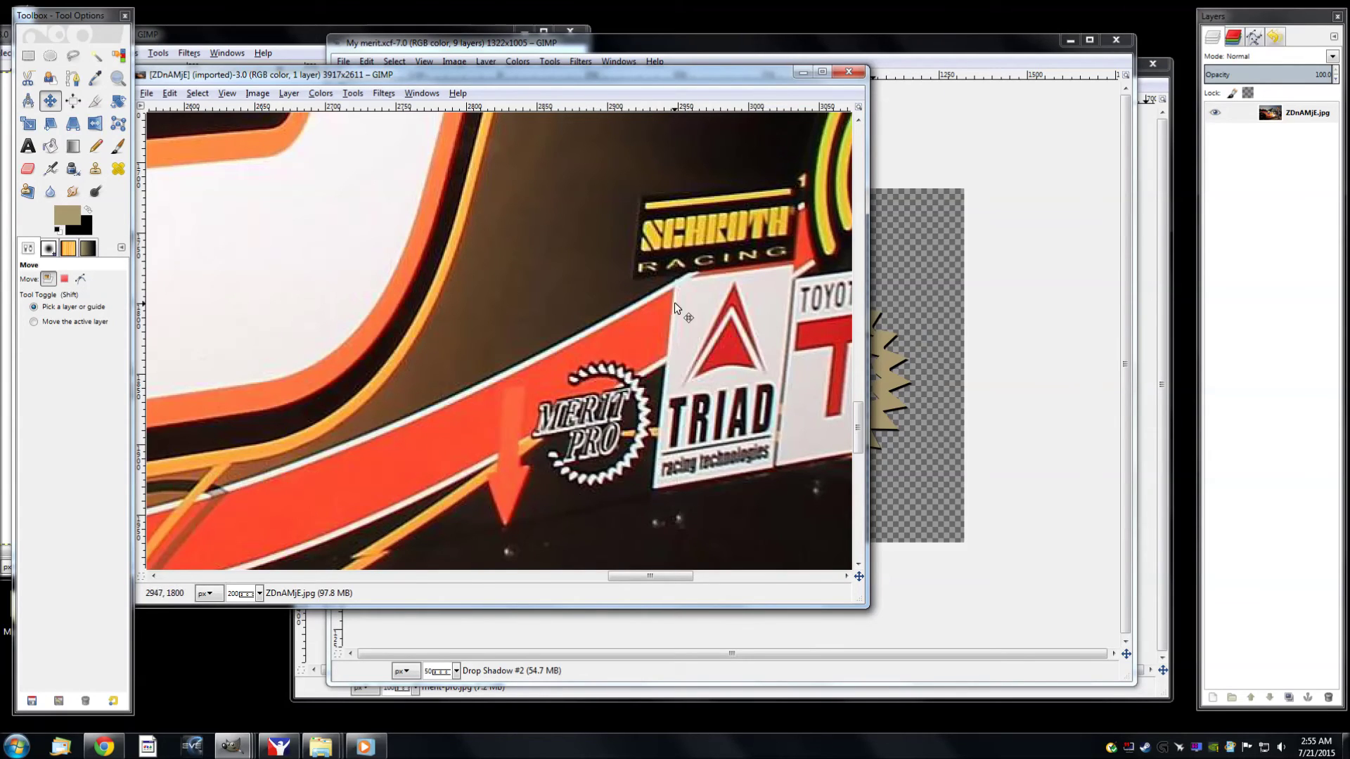
{"action": "left_click", "coordinate": [942, 63]}
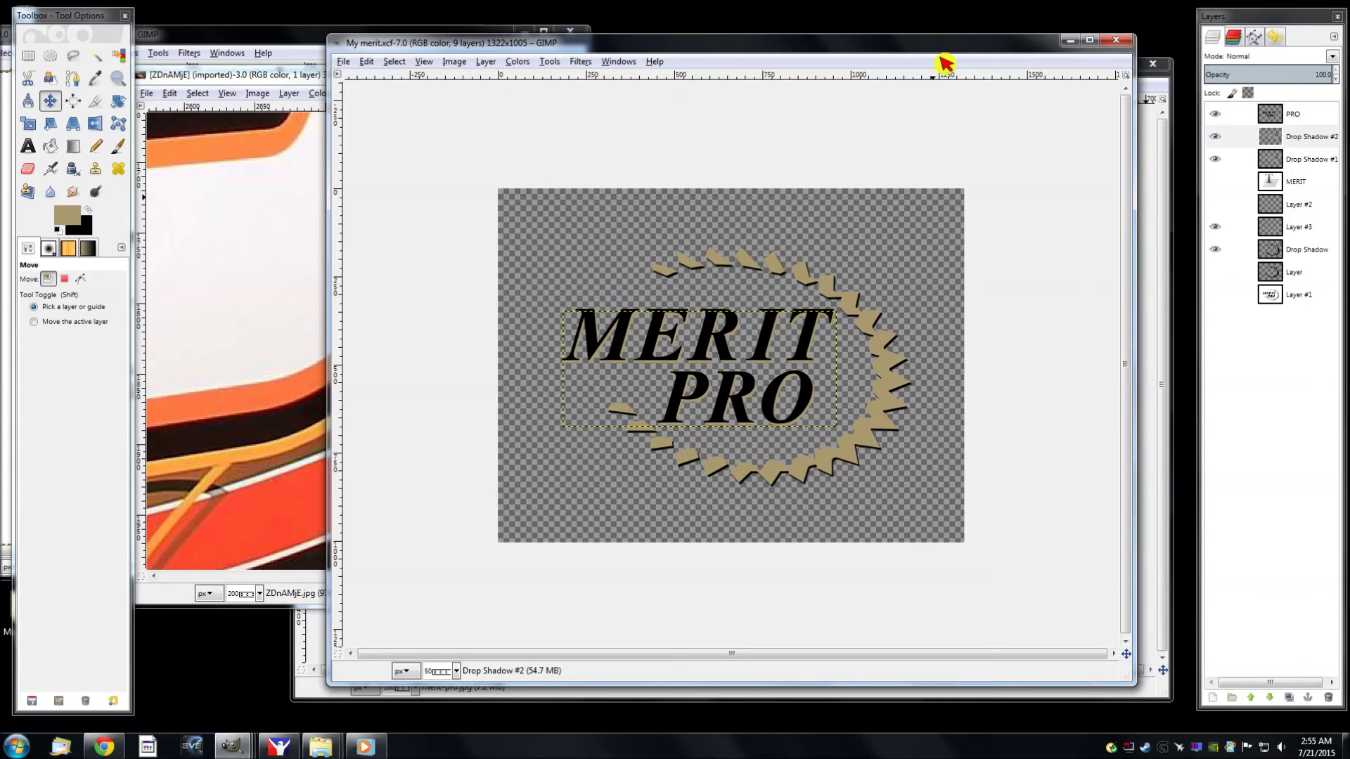
{"action": "left_click", "coordinate": [1215, 136]}
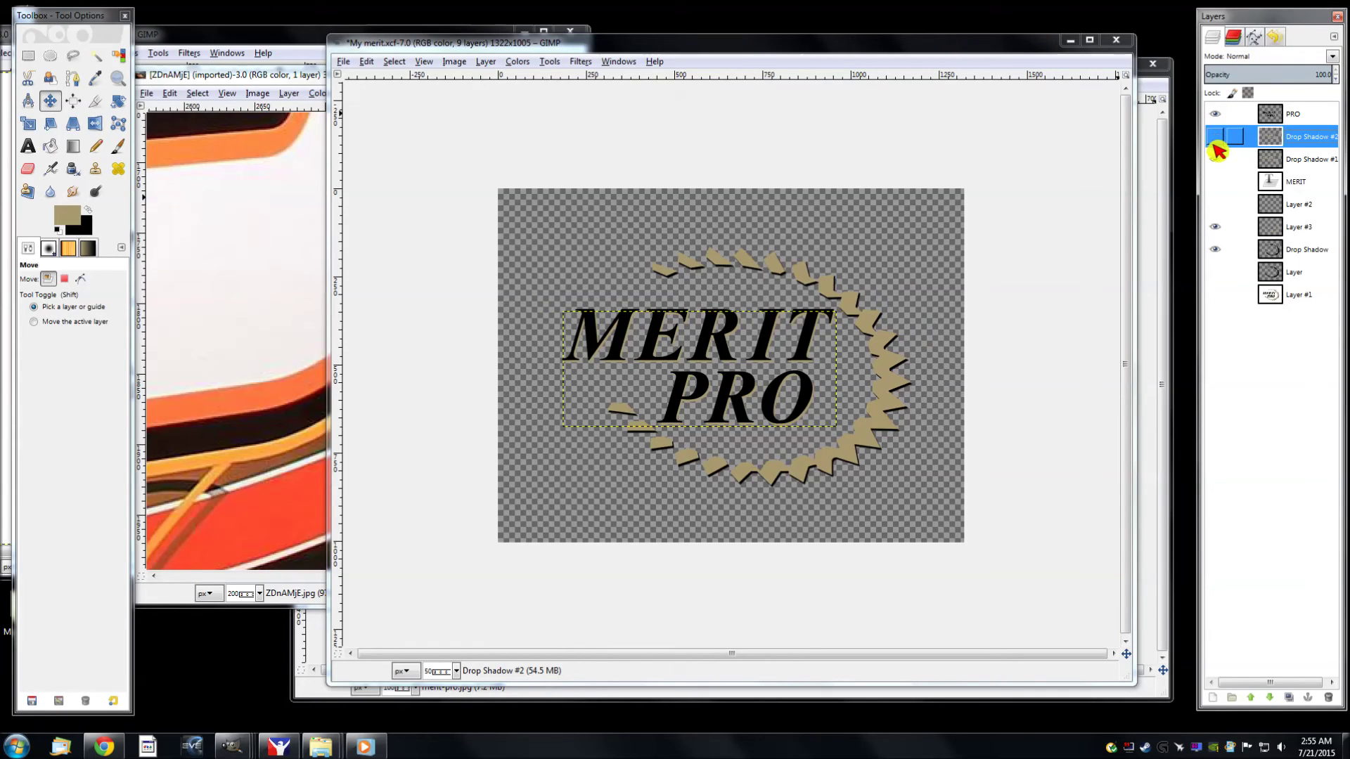
{"action": "left_click", "coordinate": [1216, 249]}
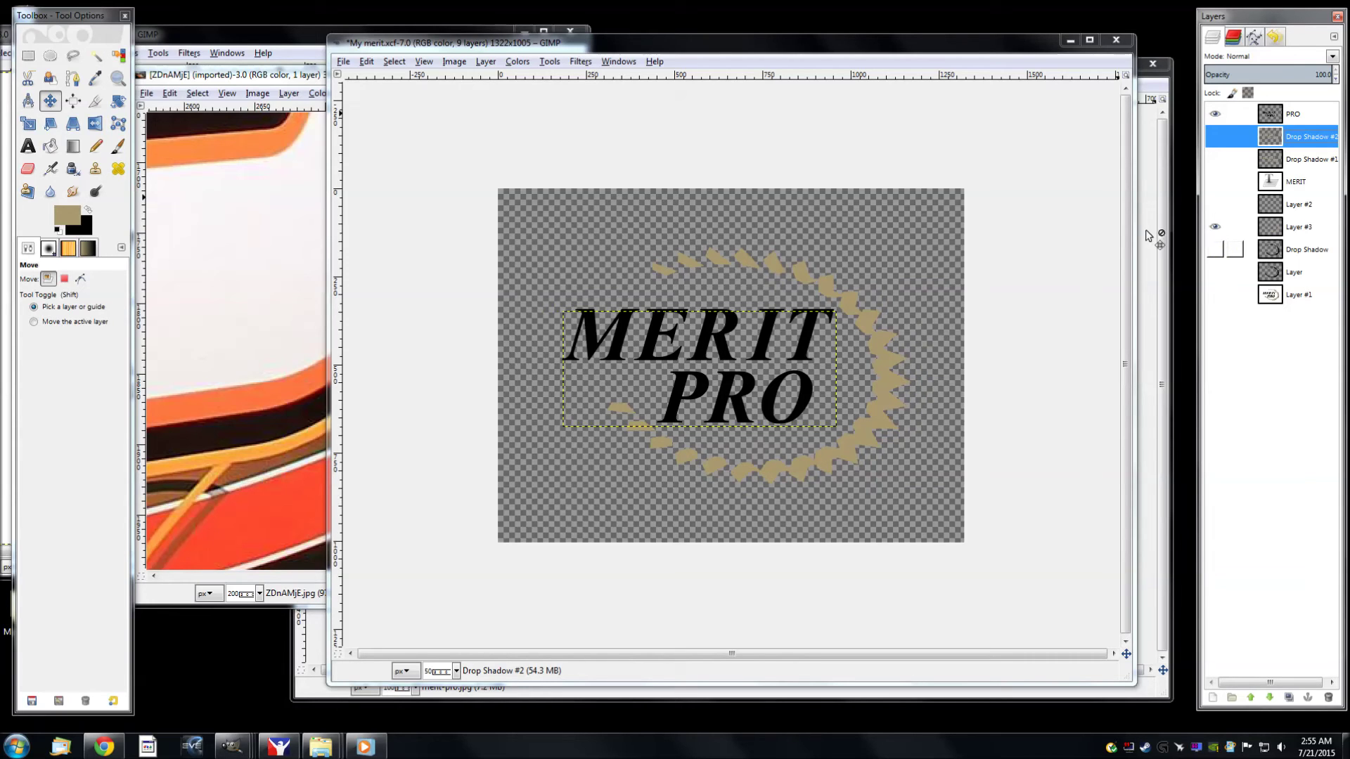
Check the lettering against the truck photo, and duplicate the PRO layer in My merit.xcf with the original hidden
{"action": "left_click", "coordinate": [298, 90]}
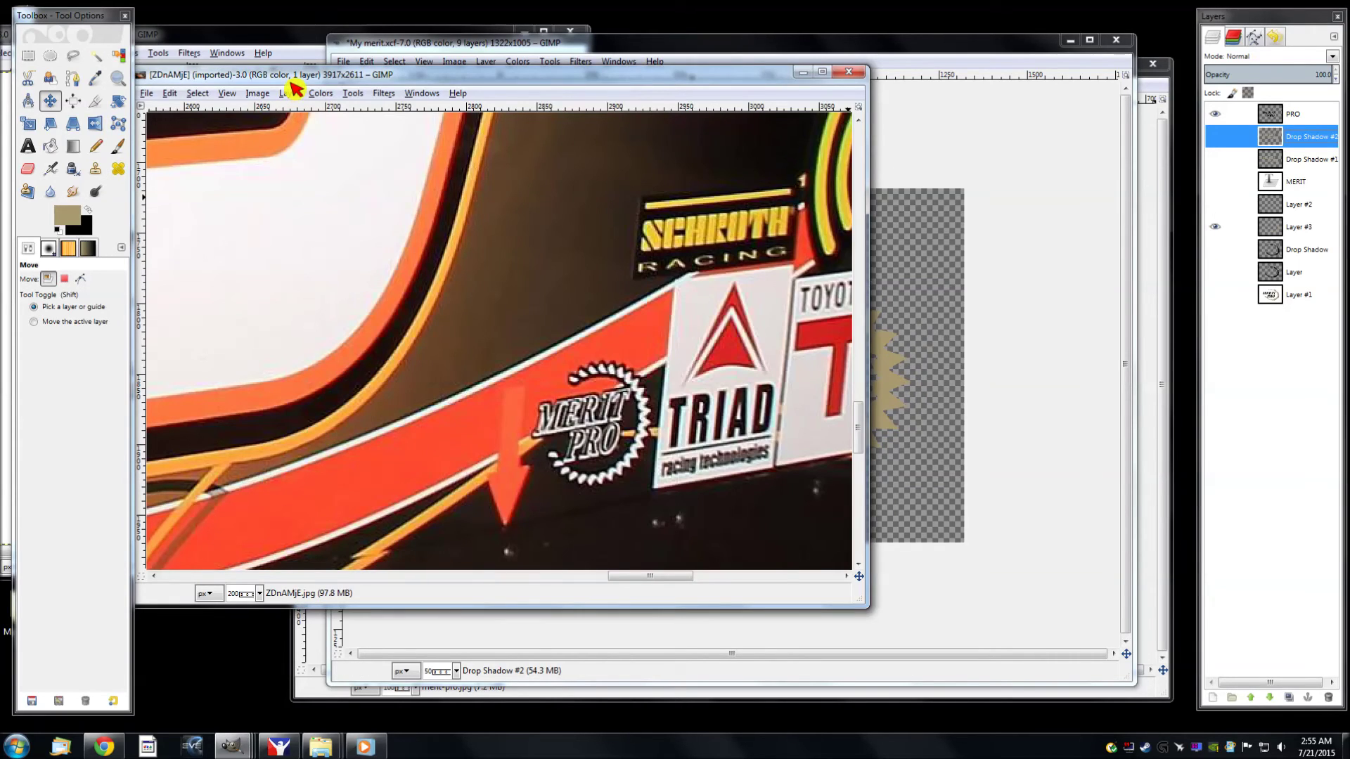
{"action": "left_click", "coordinate": [918, 58]}
{"action": "right_click", "coordinate": [1297, 117]}
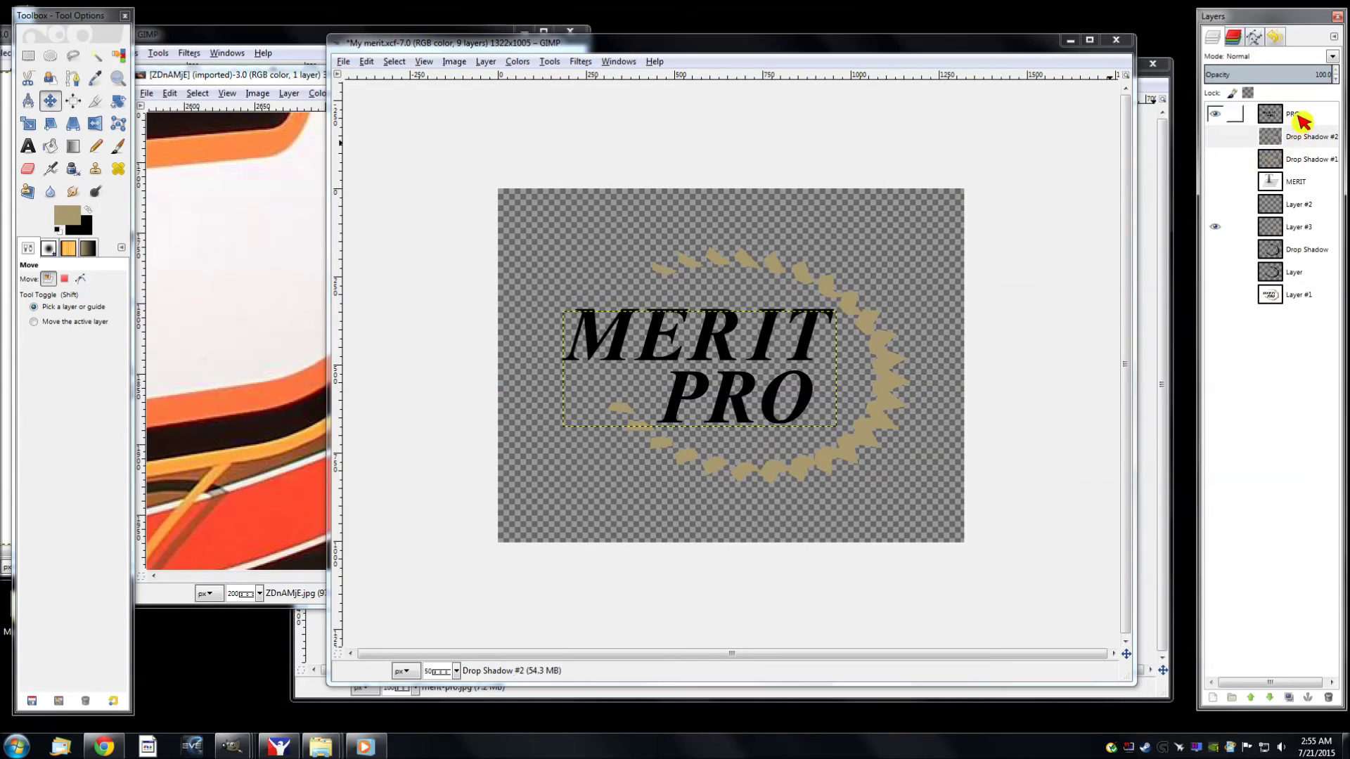
{"action": "left_click", "coordinate": [1231, 189]}
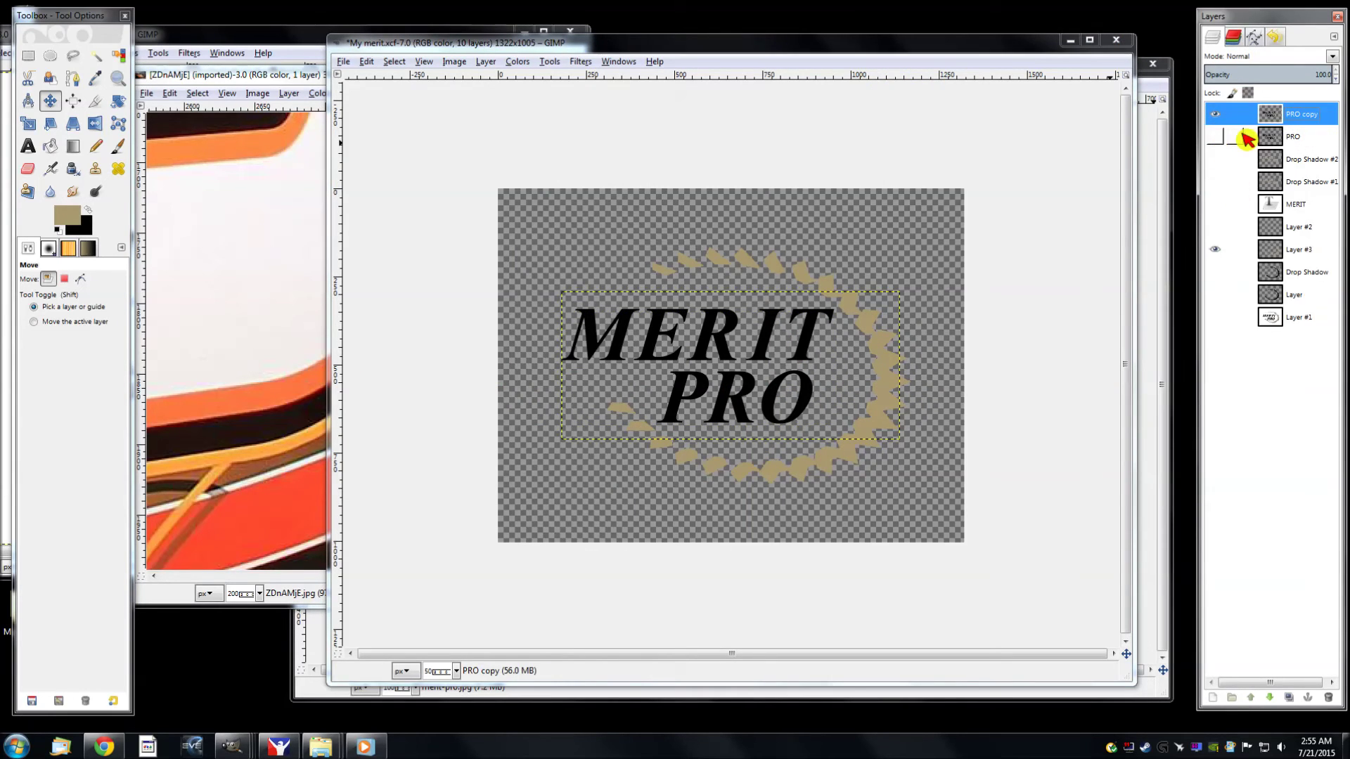
Colorize the PRO copy layer's lettering white with Lightness at 100
{"action": "left_click", "coordinate": [520, 62]}
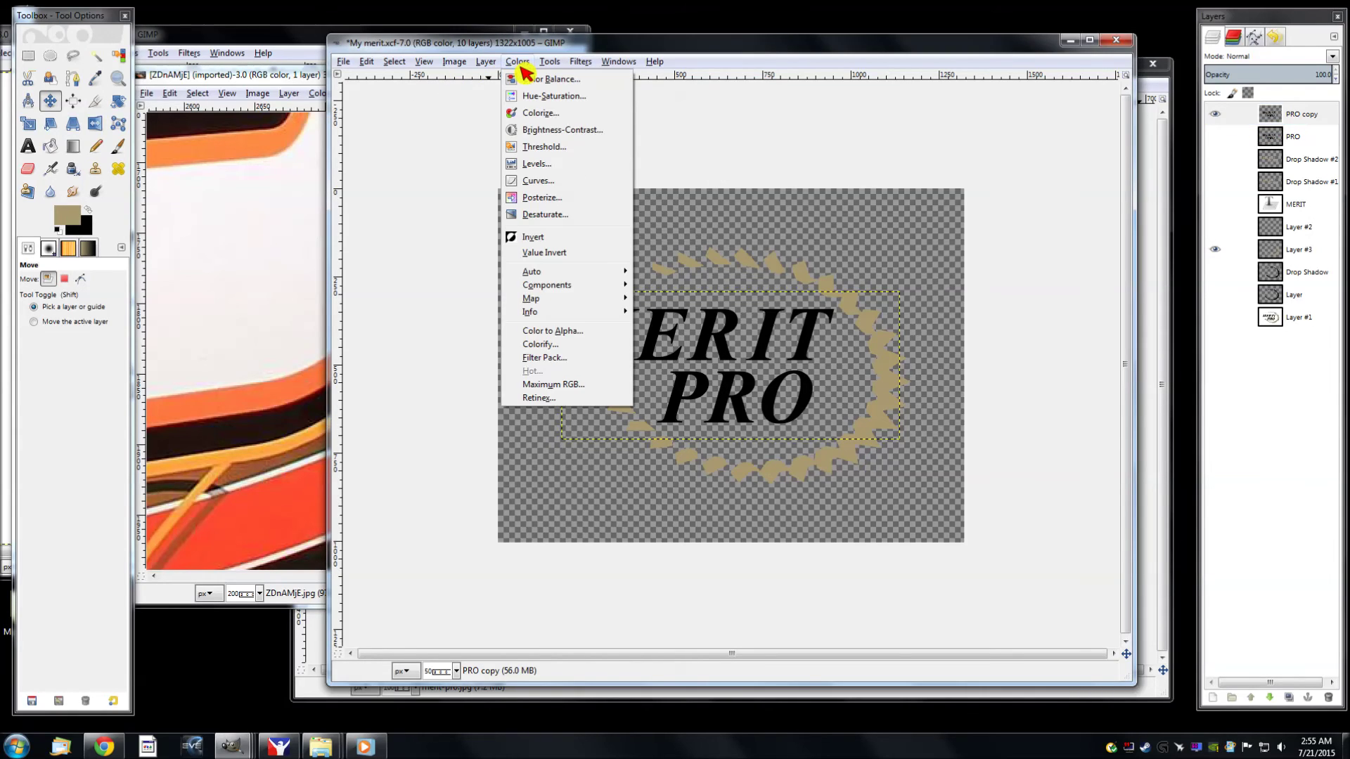
{"action": "left_click", "coordinate": [543, 116]}
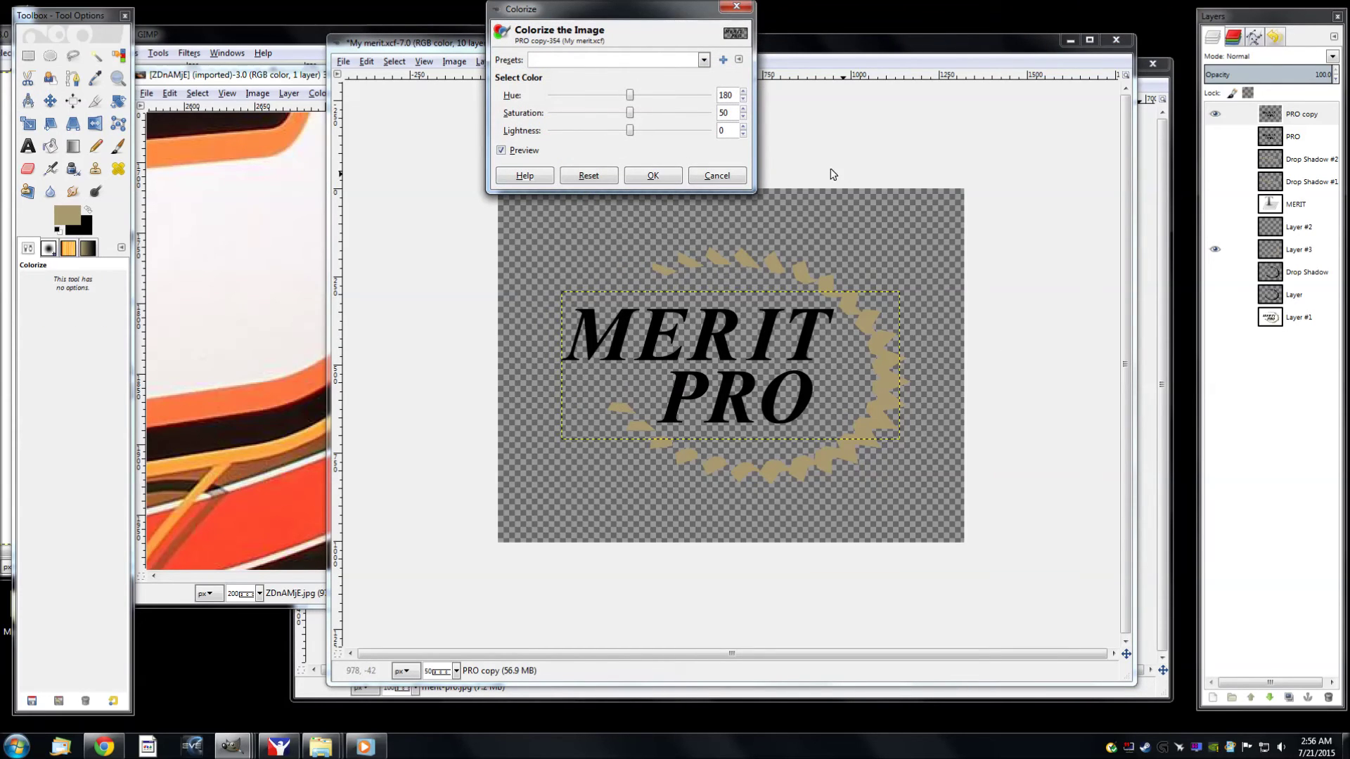
{"action": "left_click_drag", "start_coordinate": [637, 135], "coordinate": [674, 132]}
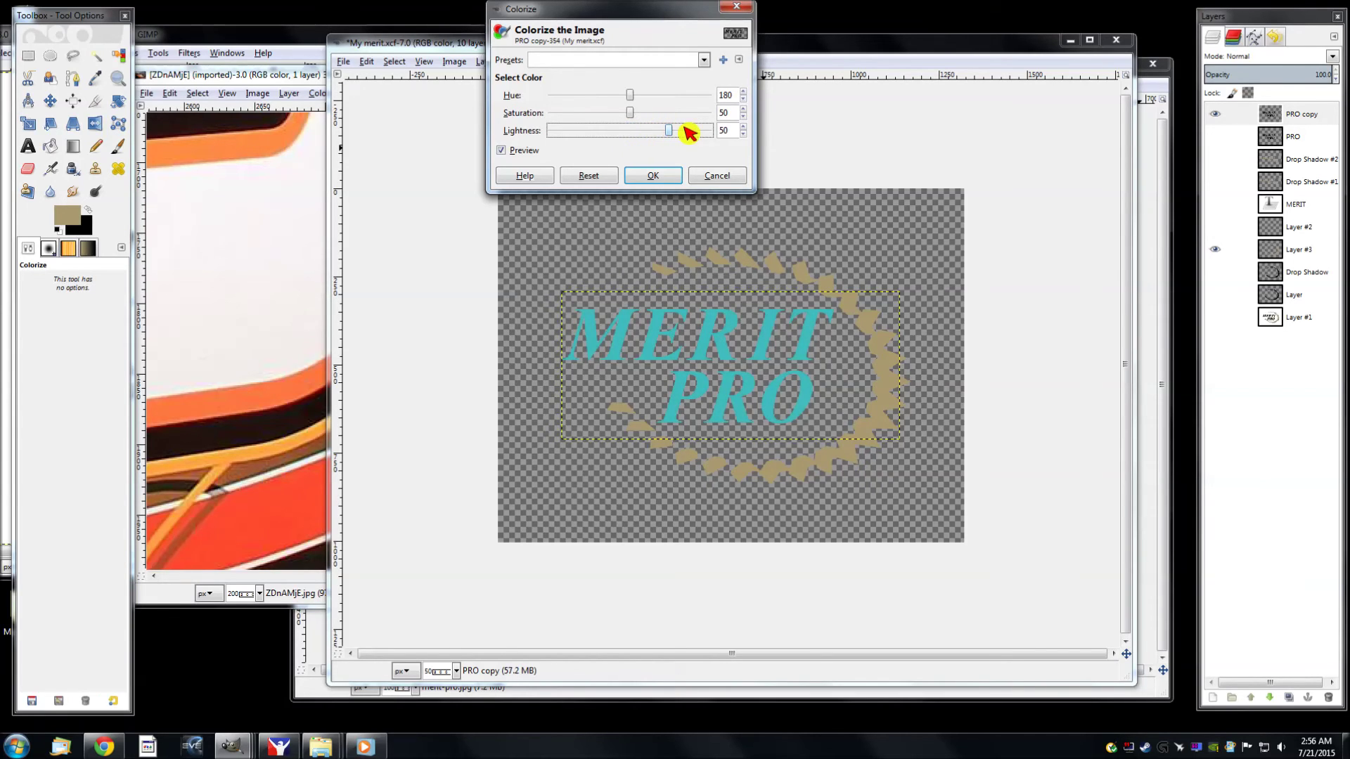
{"action": "left_click_drag", "start_coordinate": [685, 129], "coordinate": [819, 143]}
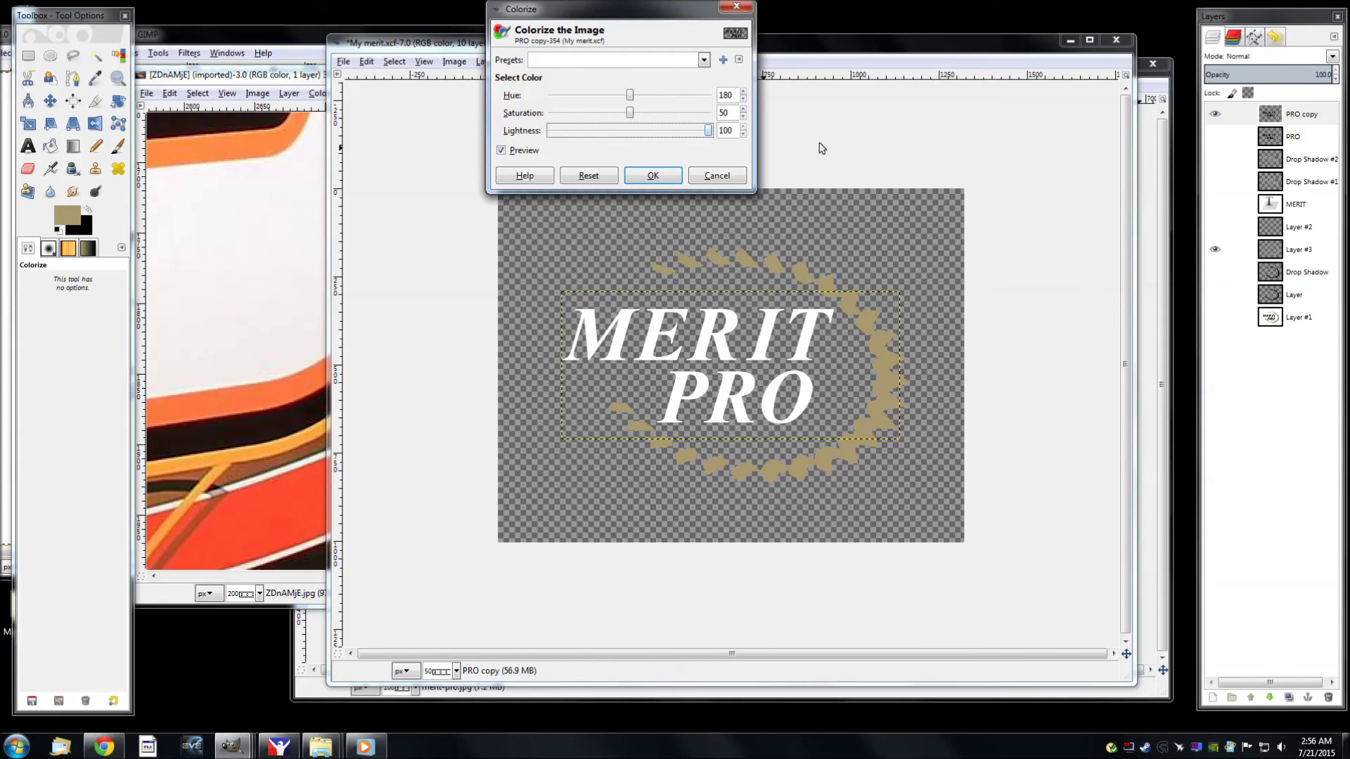
{"action": "left_click", "coordinate": [654, 176]}
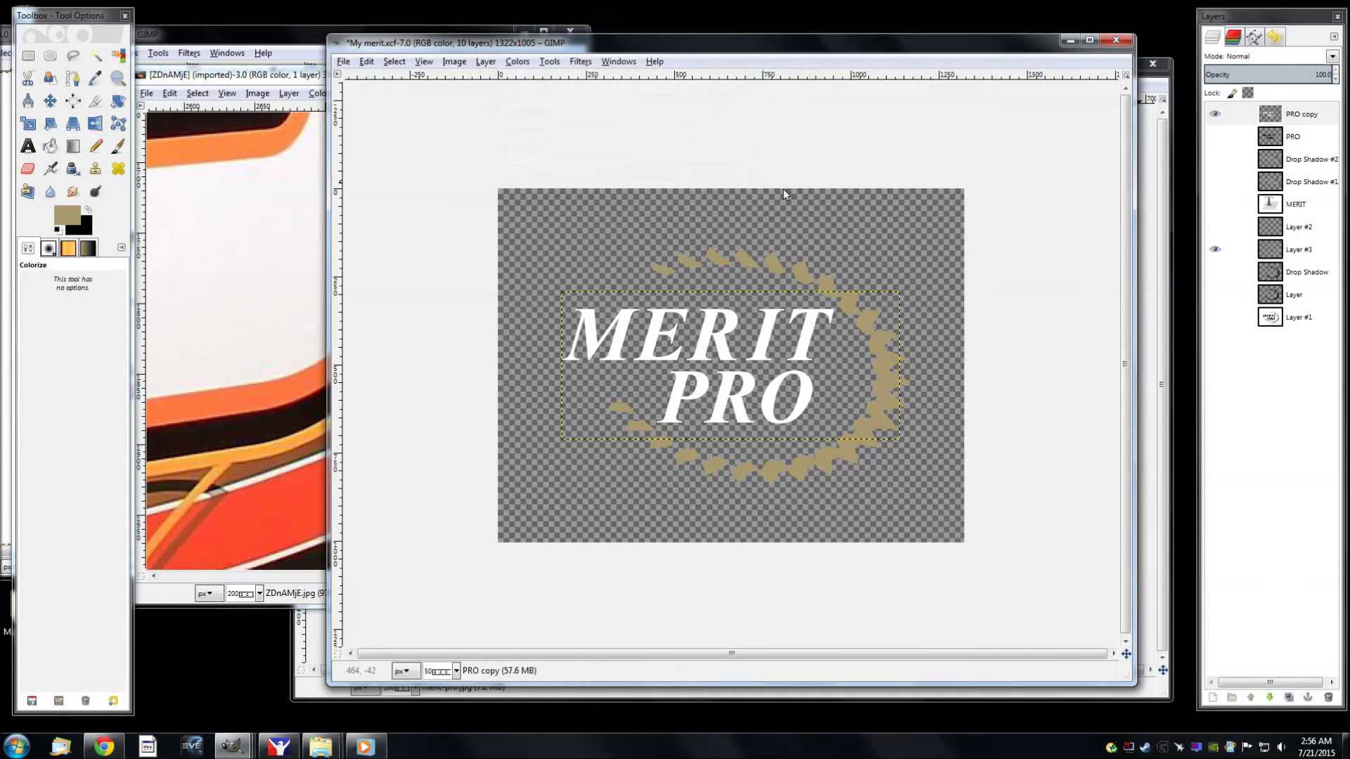
Add a transparent 1322 x 1005 px layer above PRO copy, select PRO copy's lettering from its alpha, and make the new layer active
{"action": "right_click", "coordinate": [1300, 120]}
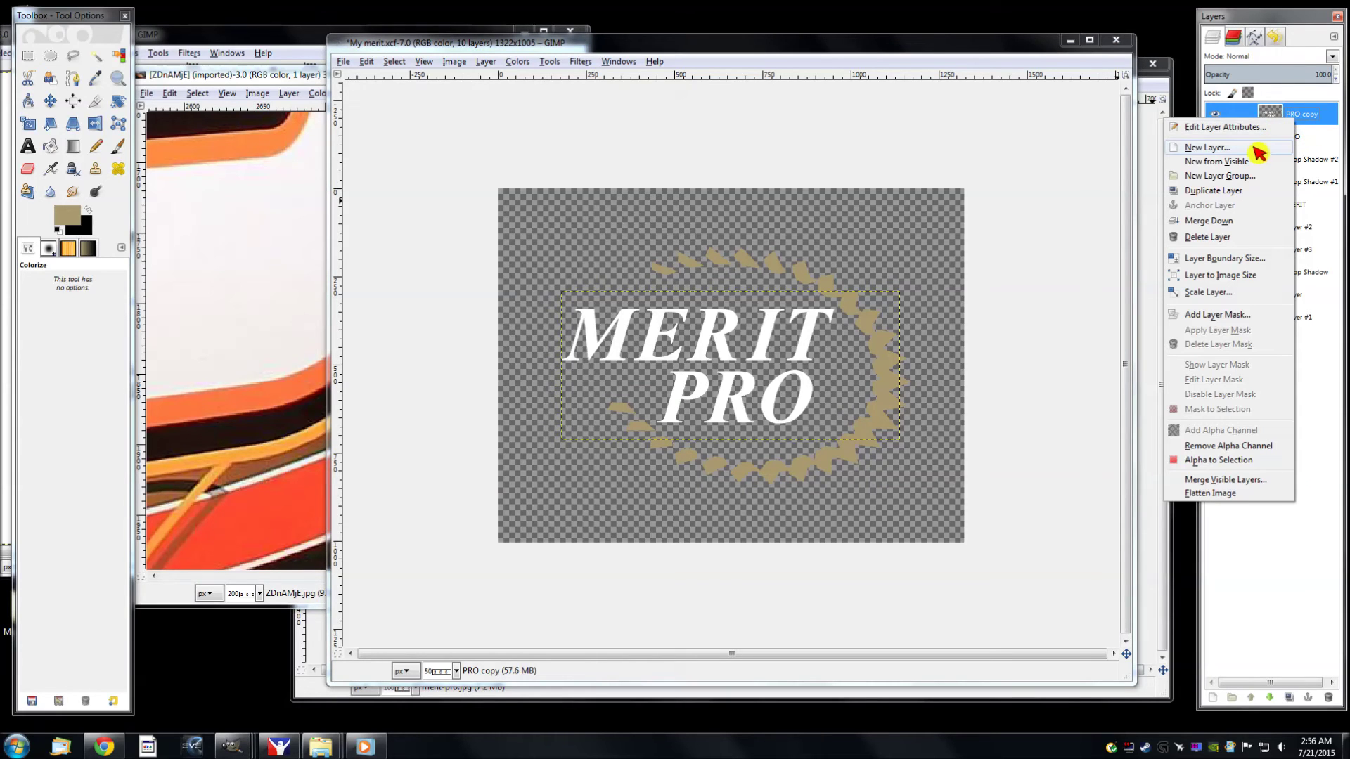
{"action": "left_click", "coordinate": [1223, 147]}
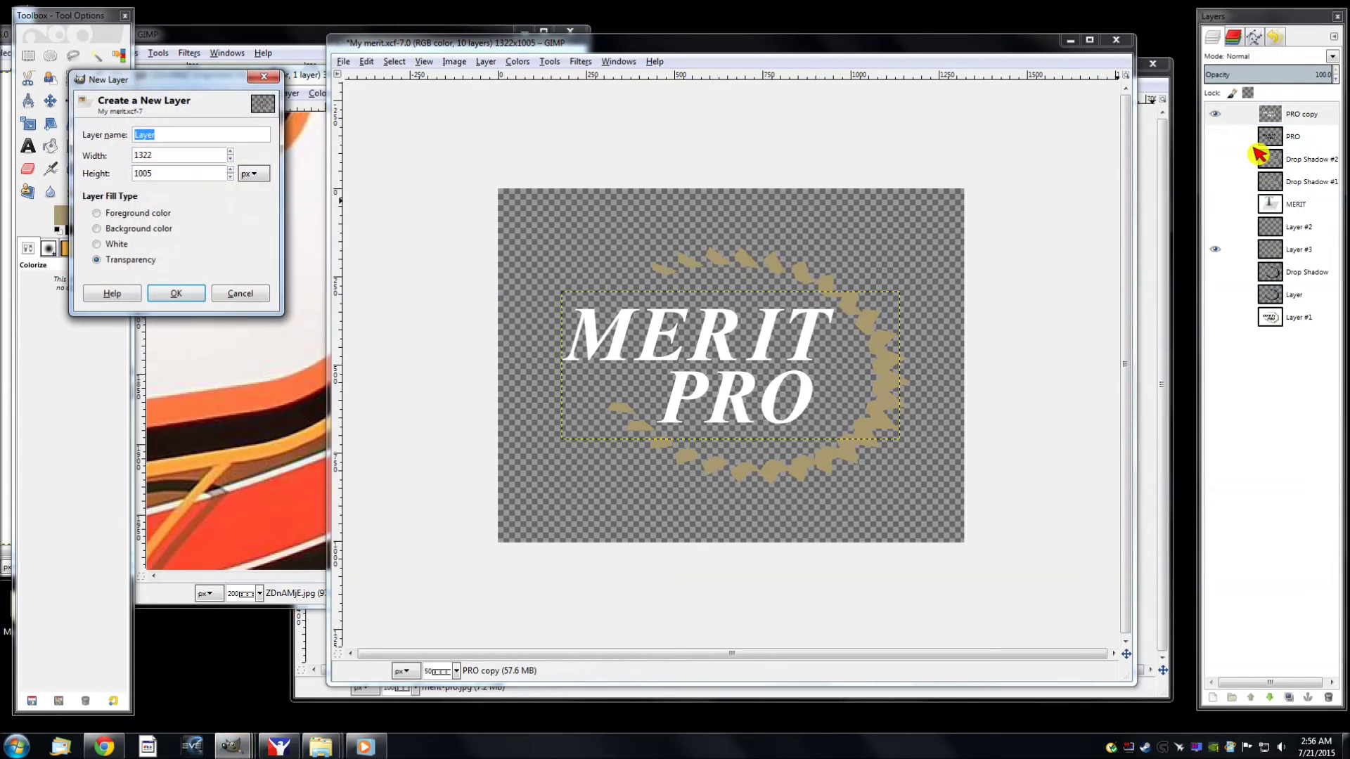
{"action": "key", "text": "Return"}
{"action": "right_click", "coordinate": [1307, 139]}
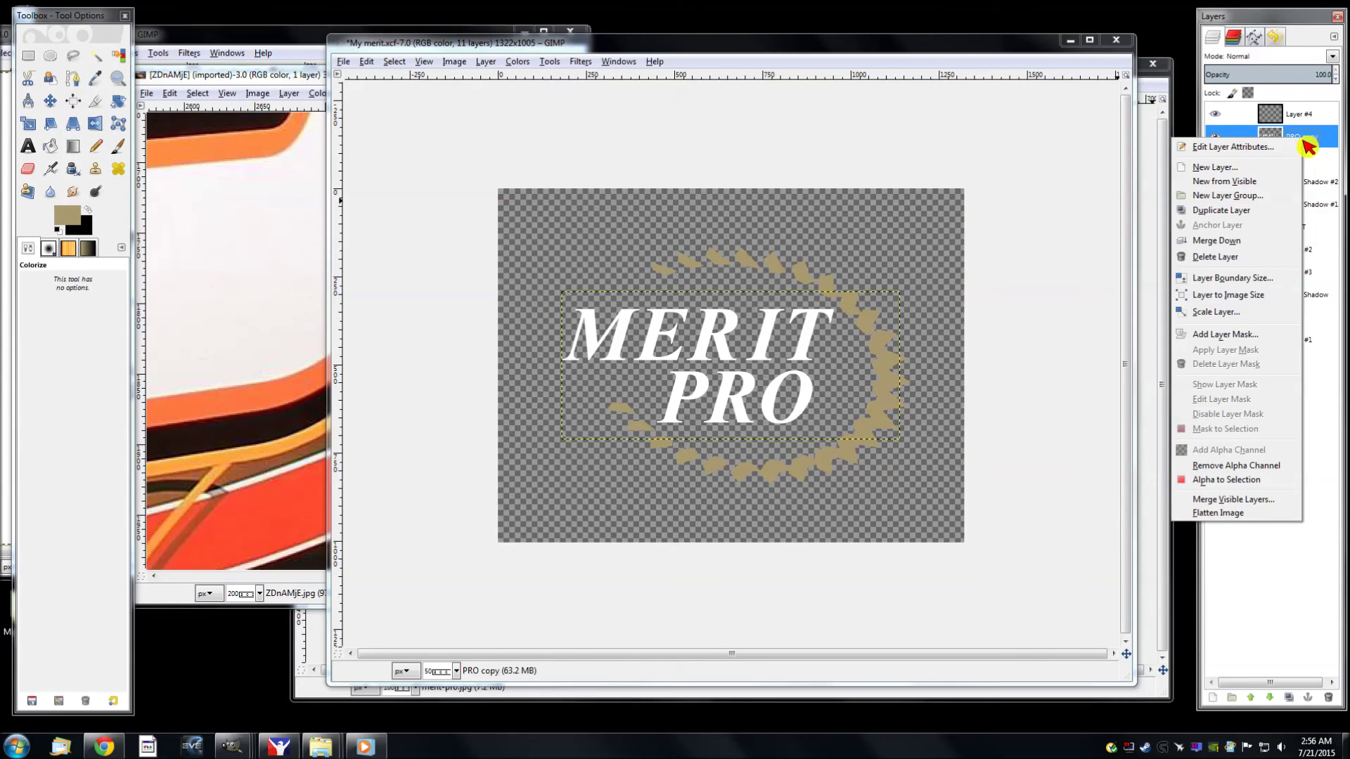
{"action": "left_click", "coordinate": [1245, 479]}
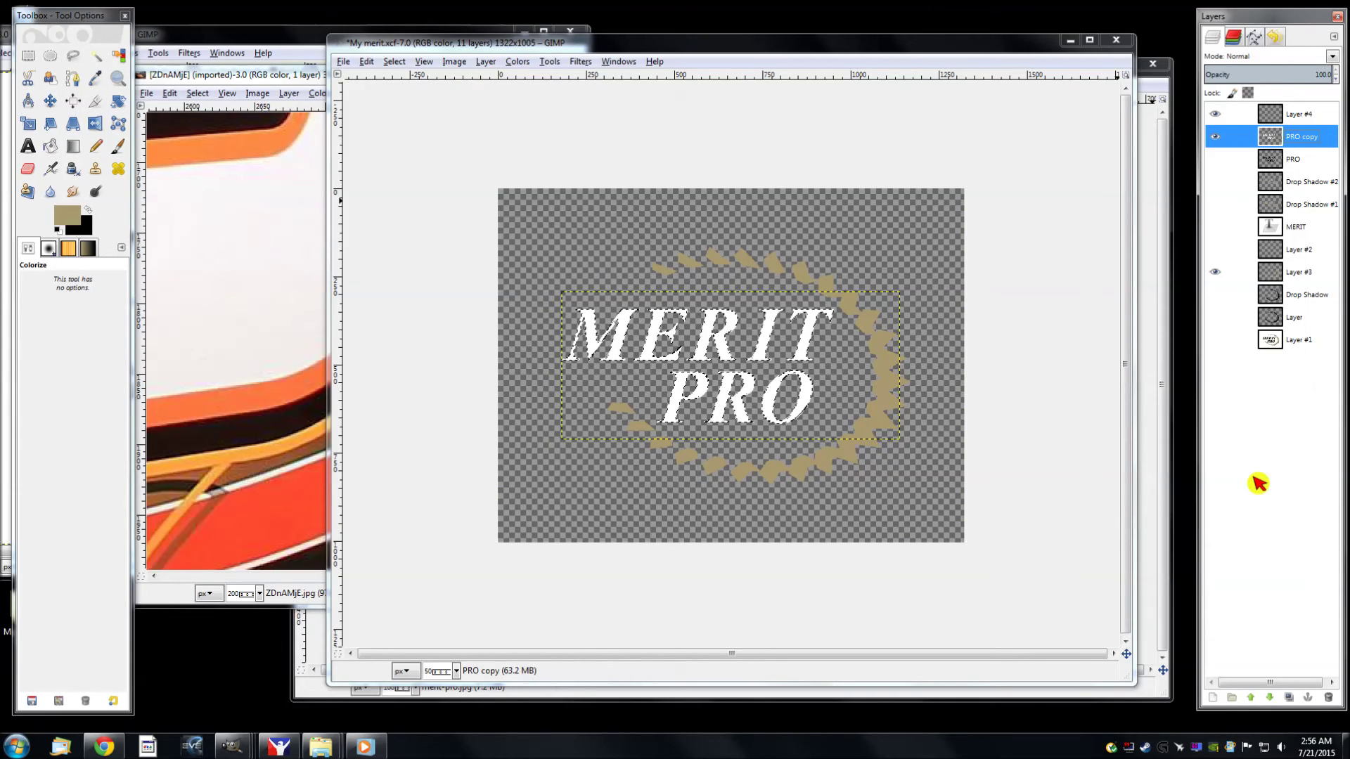
{"action": "left_click", "coordinate": [1271, 115]}
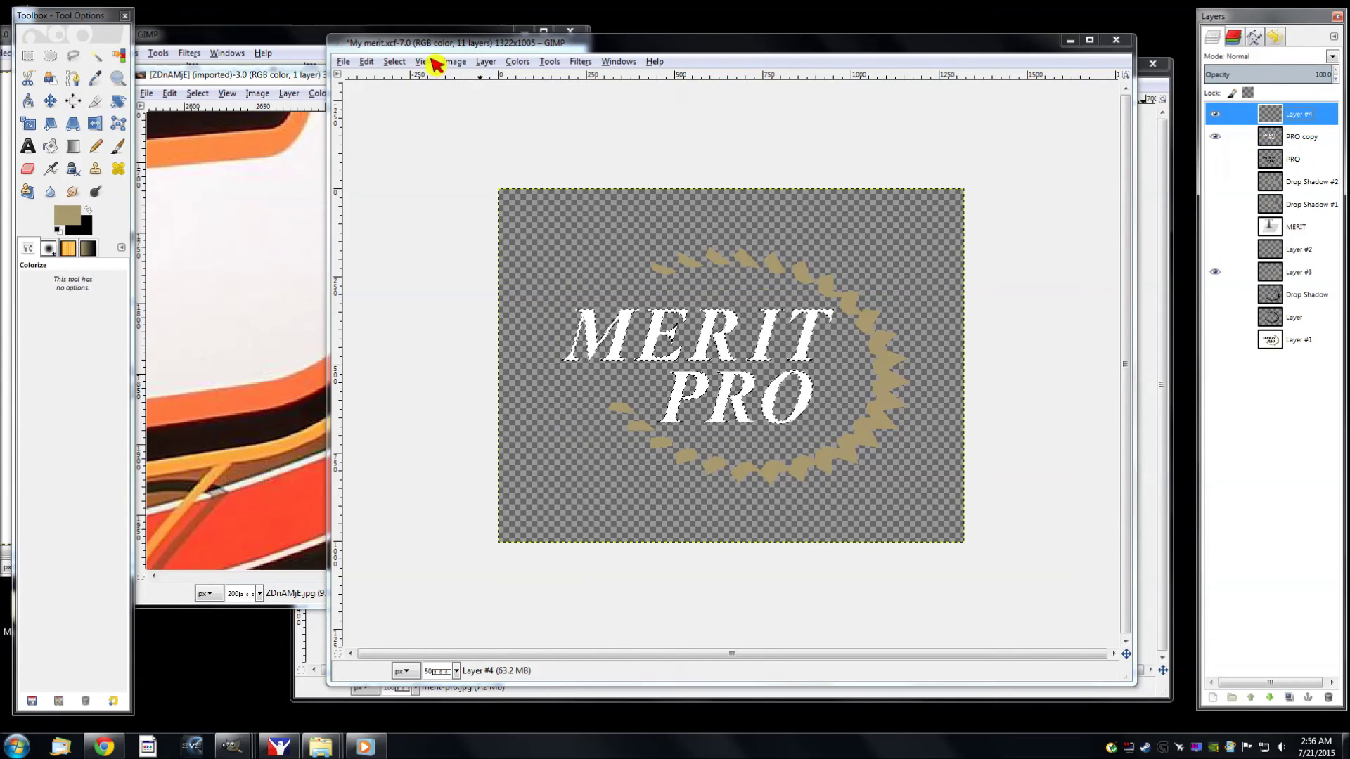
Shrink the lettering selection and compare it with the Merit Pro decal in the ZDnAMjE.jpg truck photo
{"action": "left_click", "coordinate": [402, 62]}
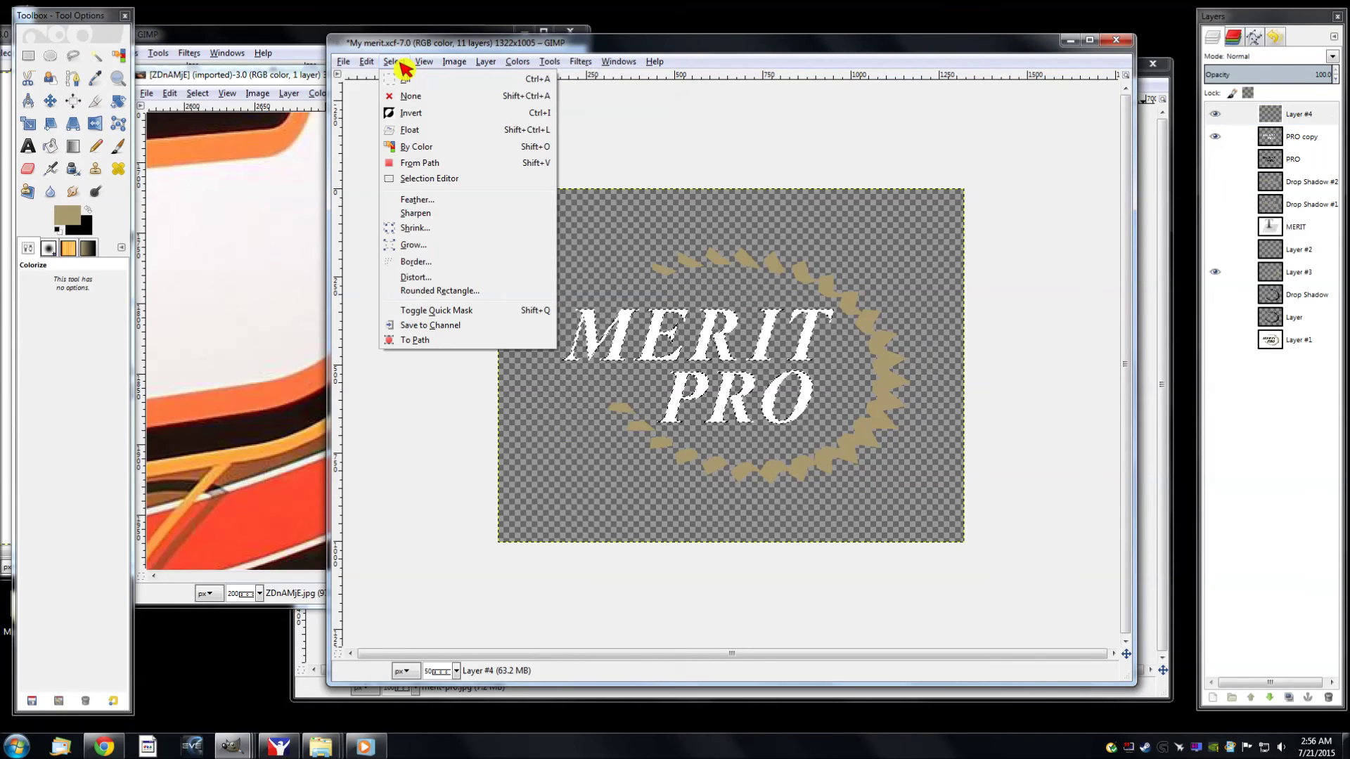
{"action": "left_click", "coordinate": [430, 229]}
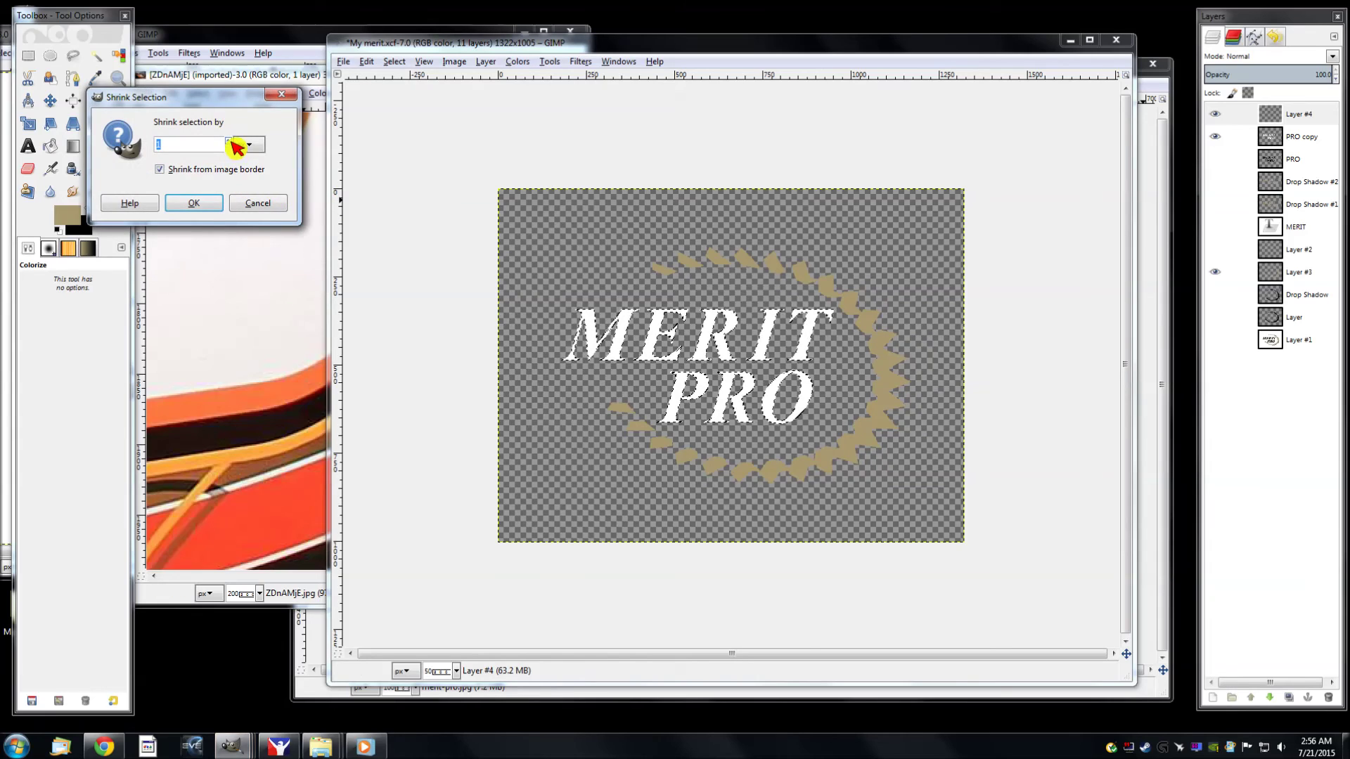
{"action": "left_click", "coordinate": [188, 203]}
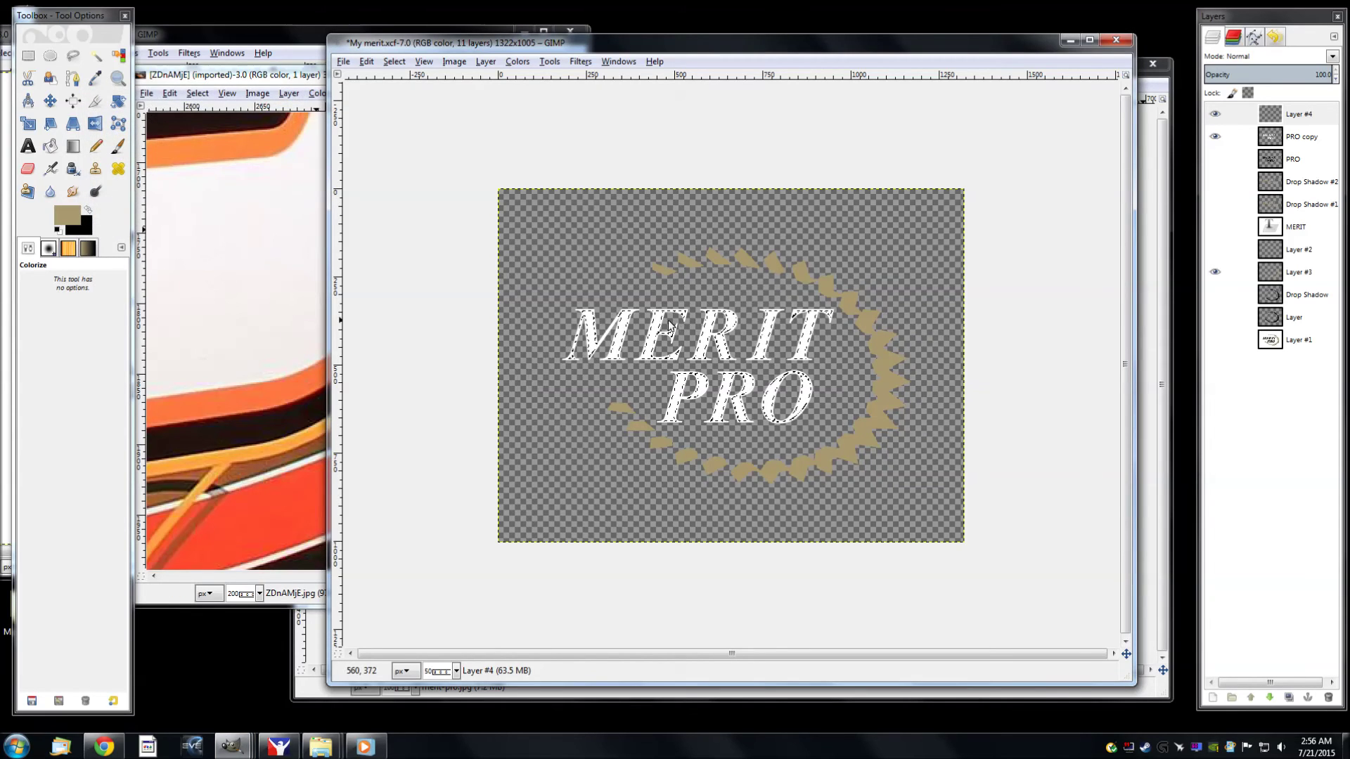
{"action": "left_click", "coordinate": [263, 79]}
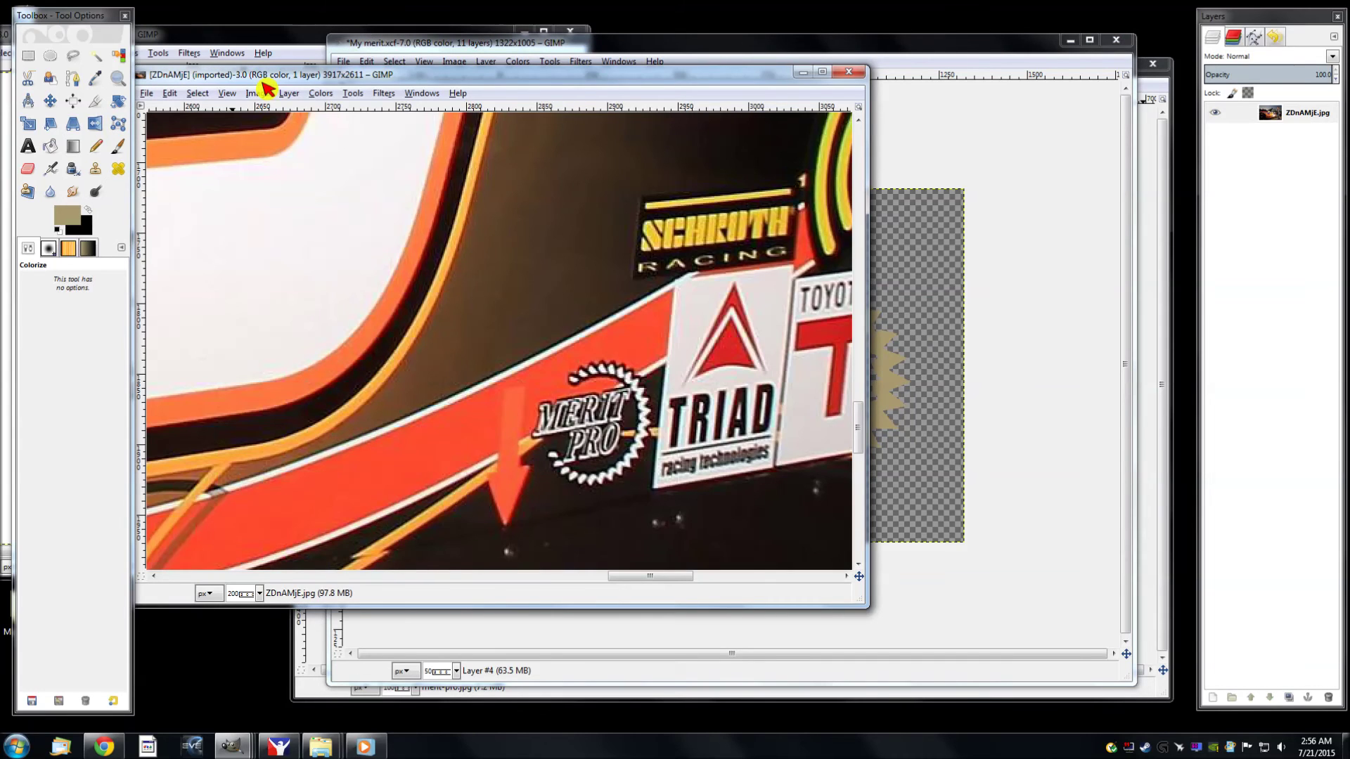
{"action": "left_click", "coordinate": [988, 63]}
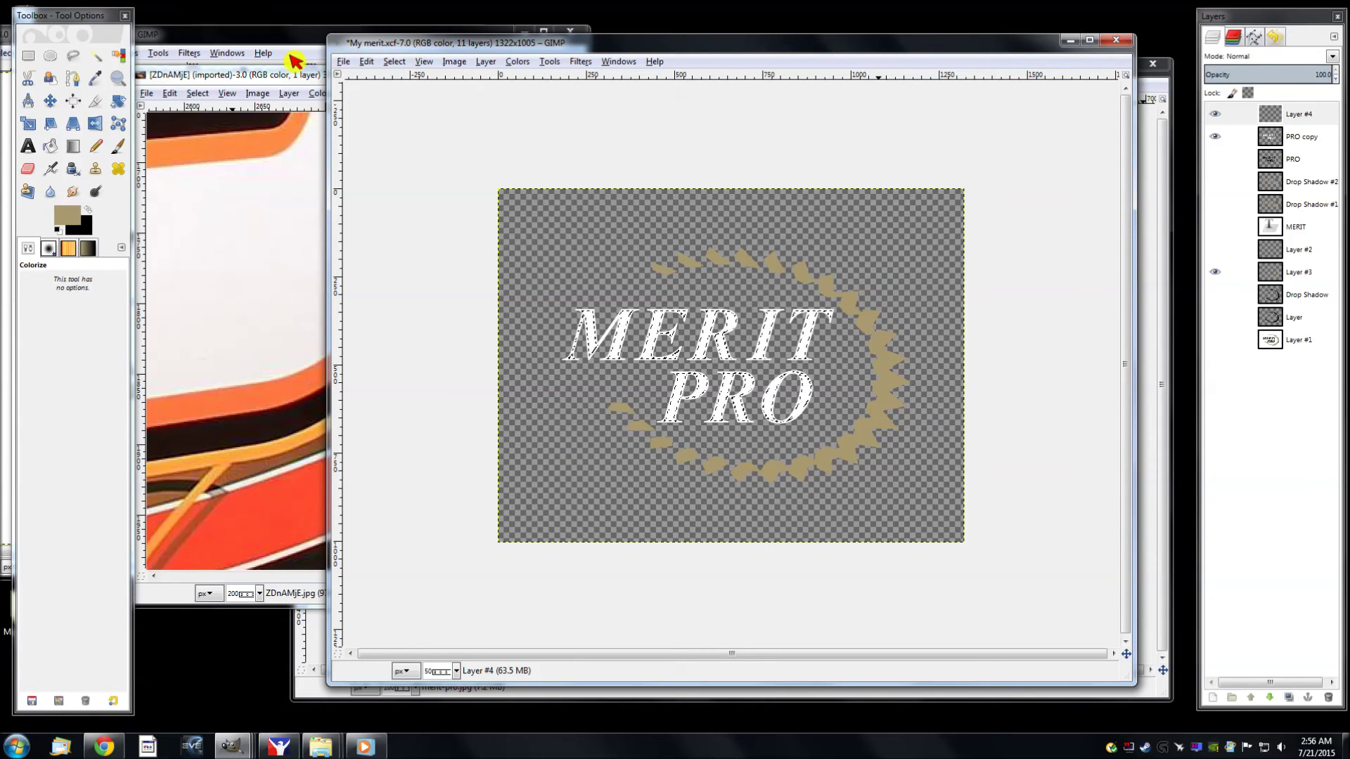
{"action": "left_click", "coordinate": [252, 74]}
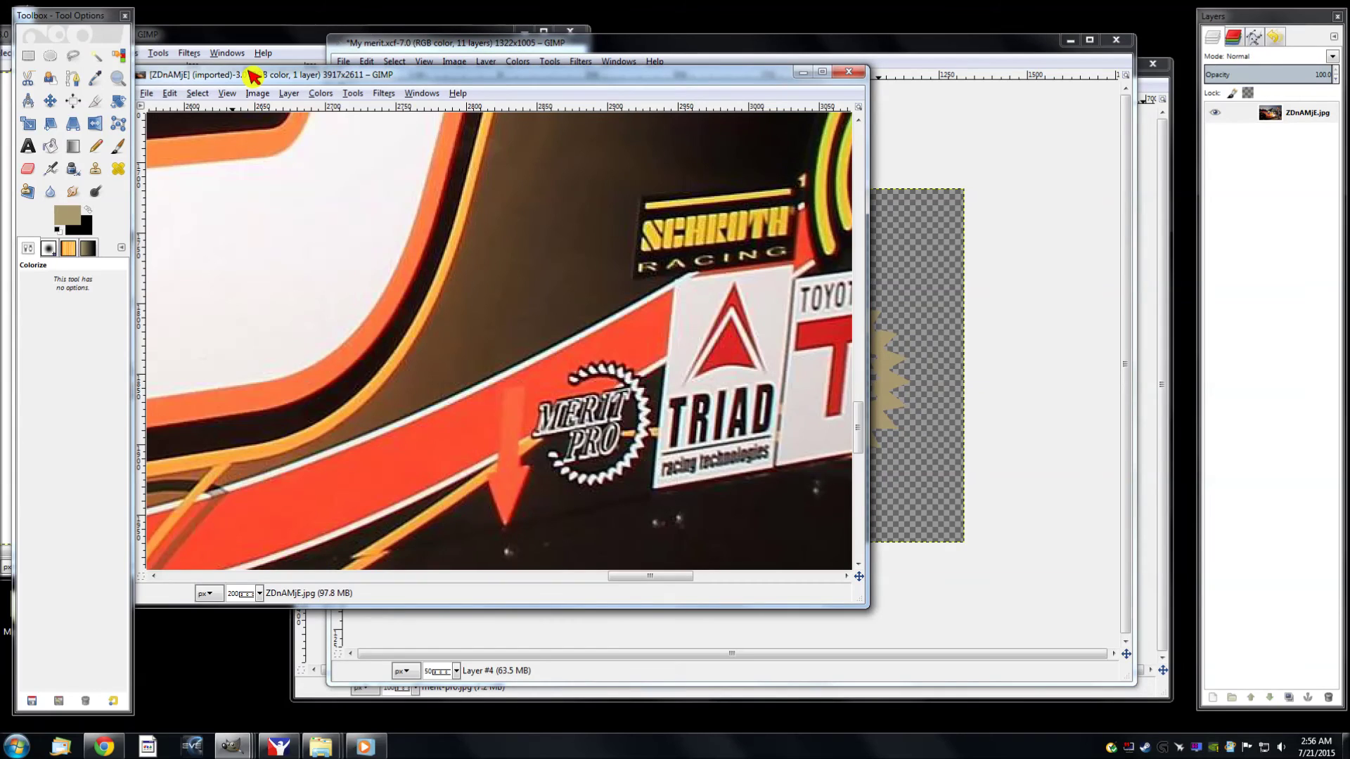
{"action": "left_click", "coordinate": [979, 55]}
Fill the shrunken lettering selection on Layer #4 with the black background color
{"action": "right_click", "coordinate": [731, 332]}
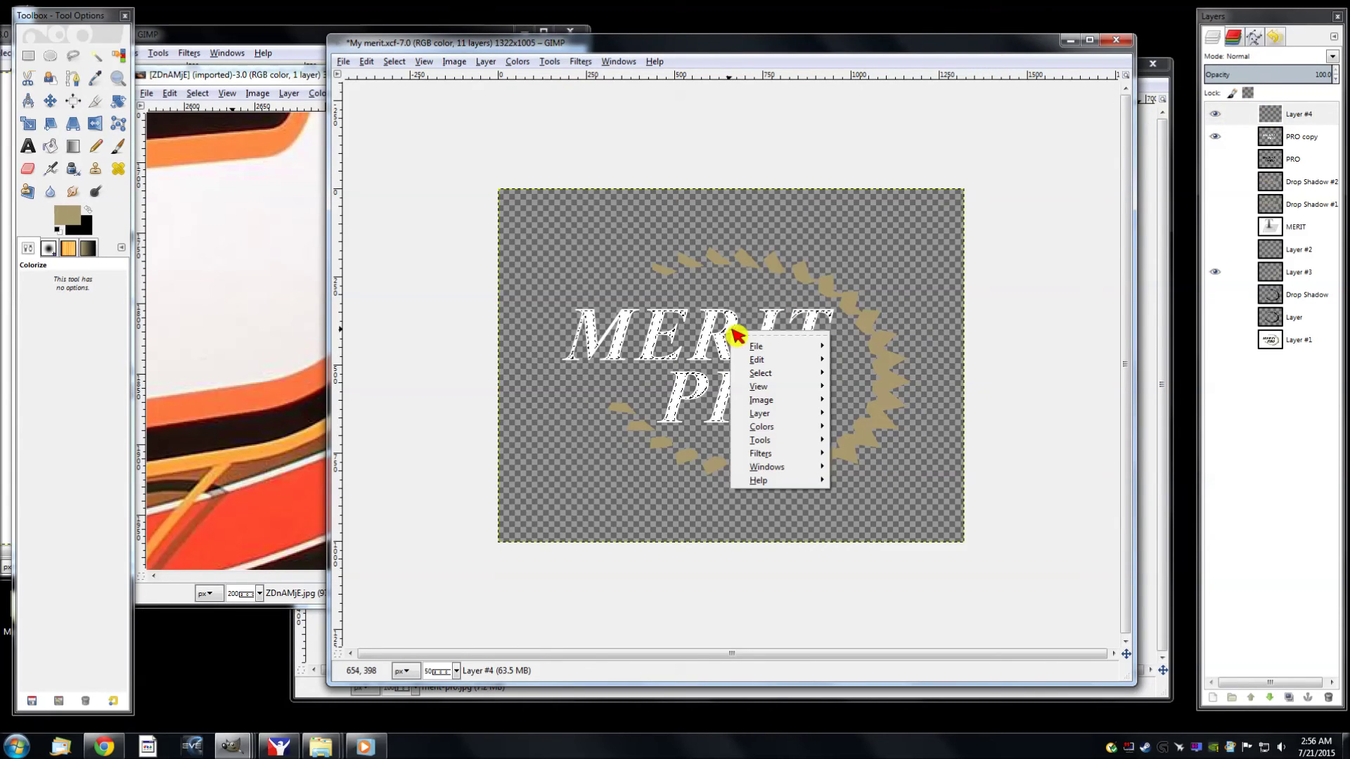
{"action": "left_click", "coordinate": [1300, 131]}
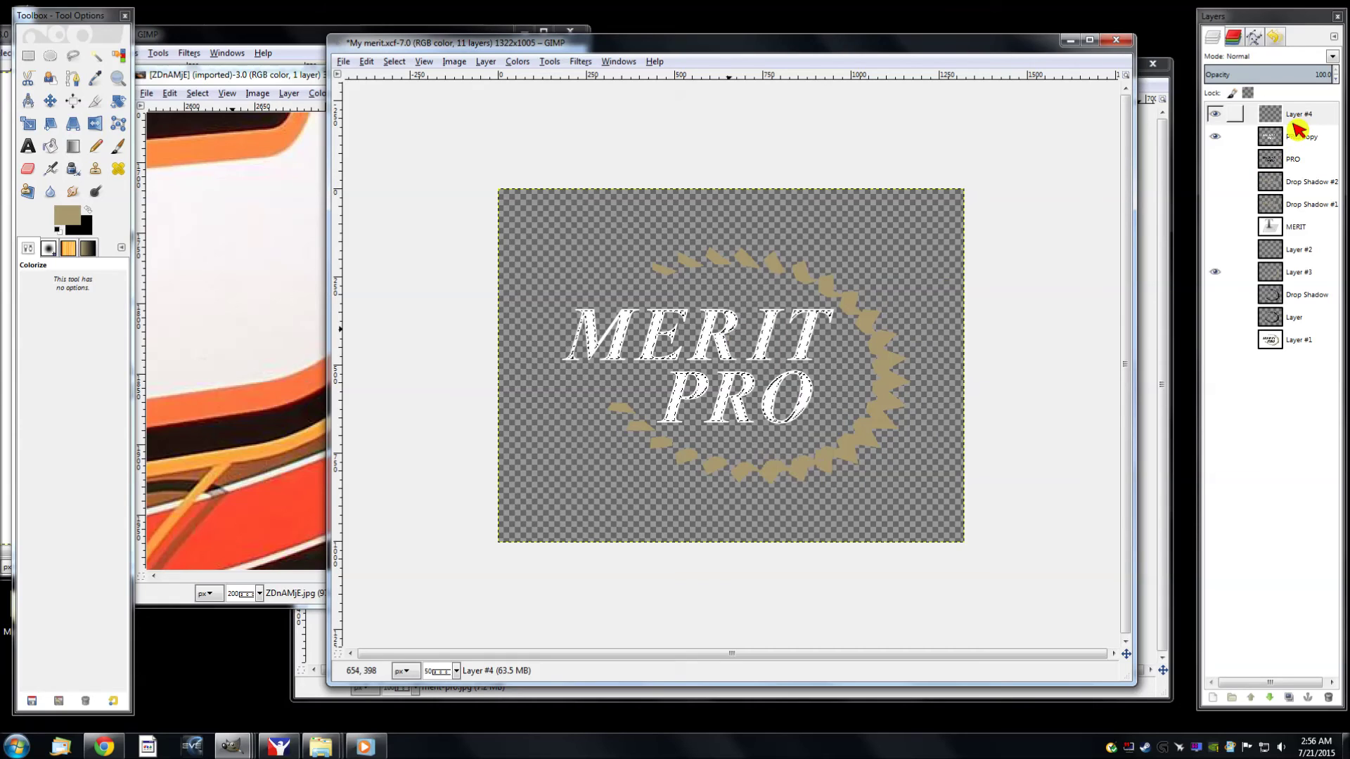
{"action": "right_click", "coordinate": [694, 348]}
{"action": "mouse_move", "coordinate": [729, 375]}
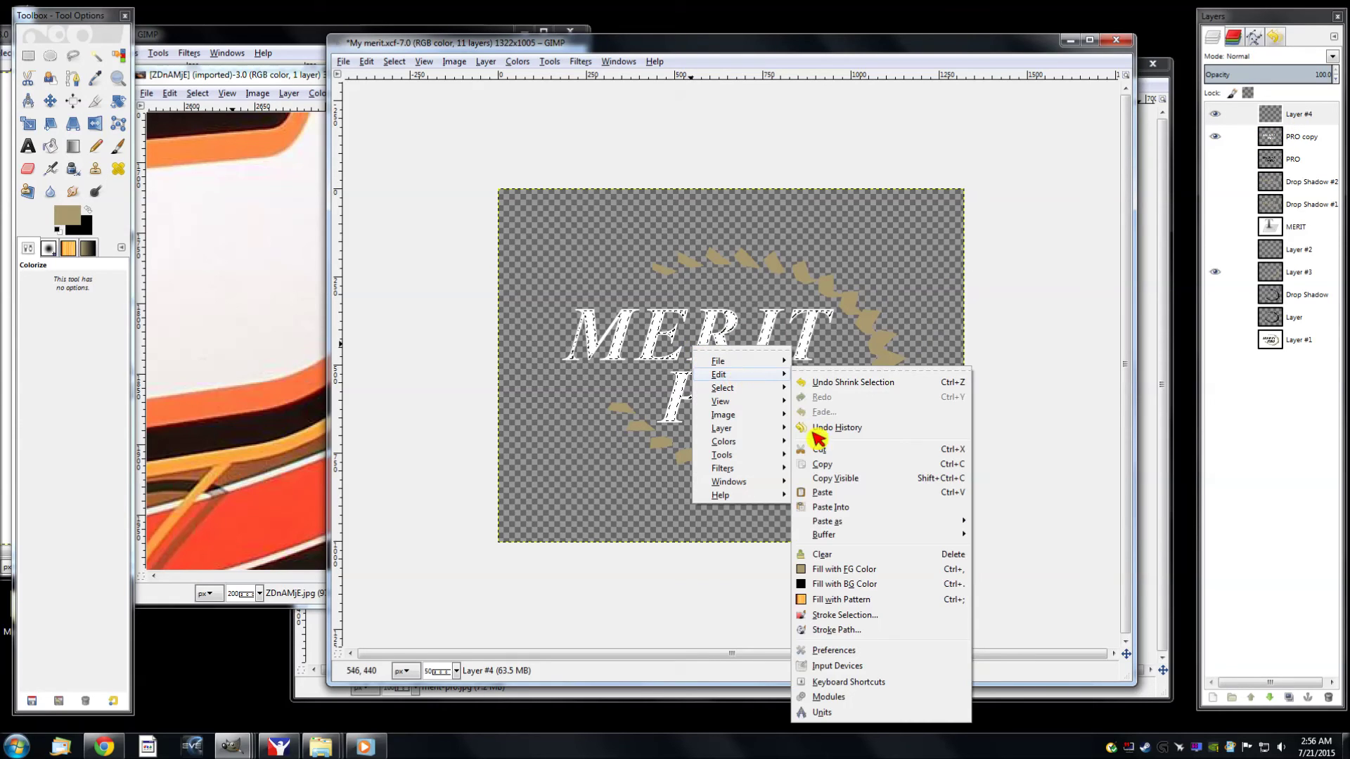
{"action": "left_click", "coordinate": [838, 584]}
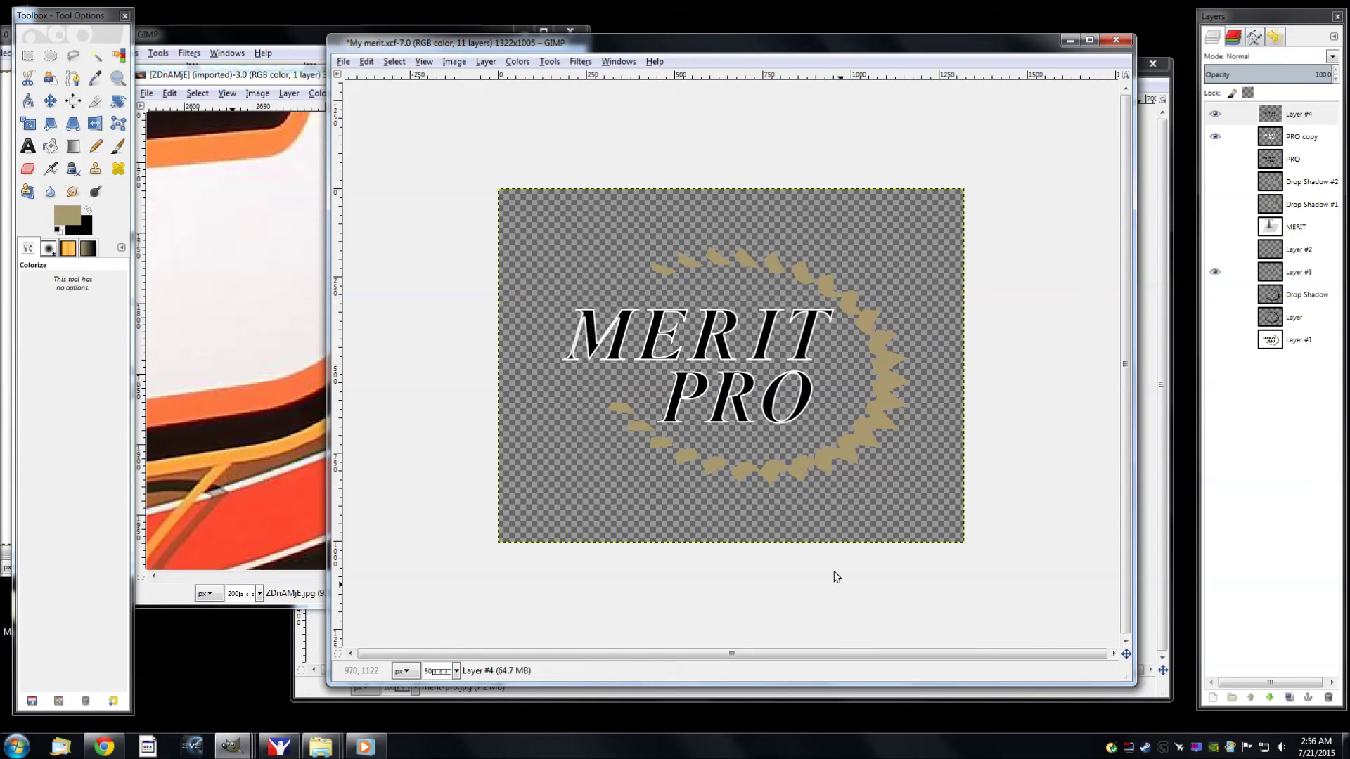
Compare the outlined lettering with the truck photo decal, and undo the black fill and the selection shrink
{"action": "left_click", "coordinate": [271, 77]}
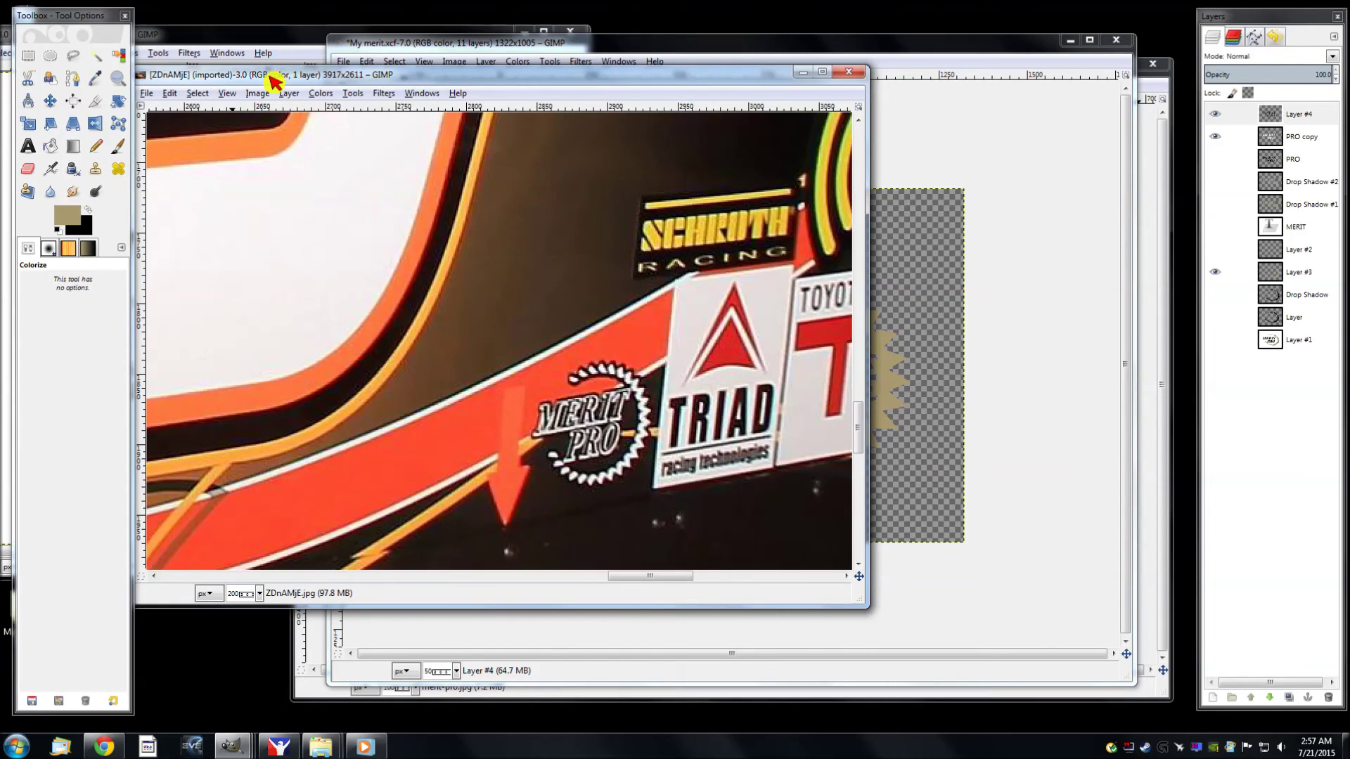
{"action": "left_click", "coordinate": [893, 66]}
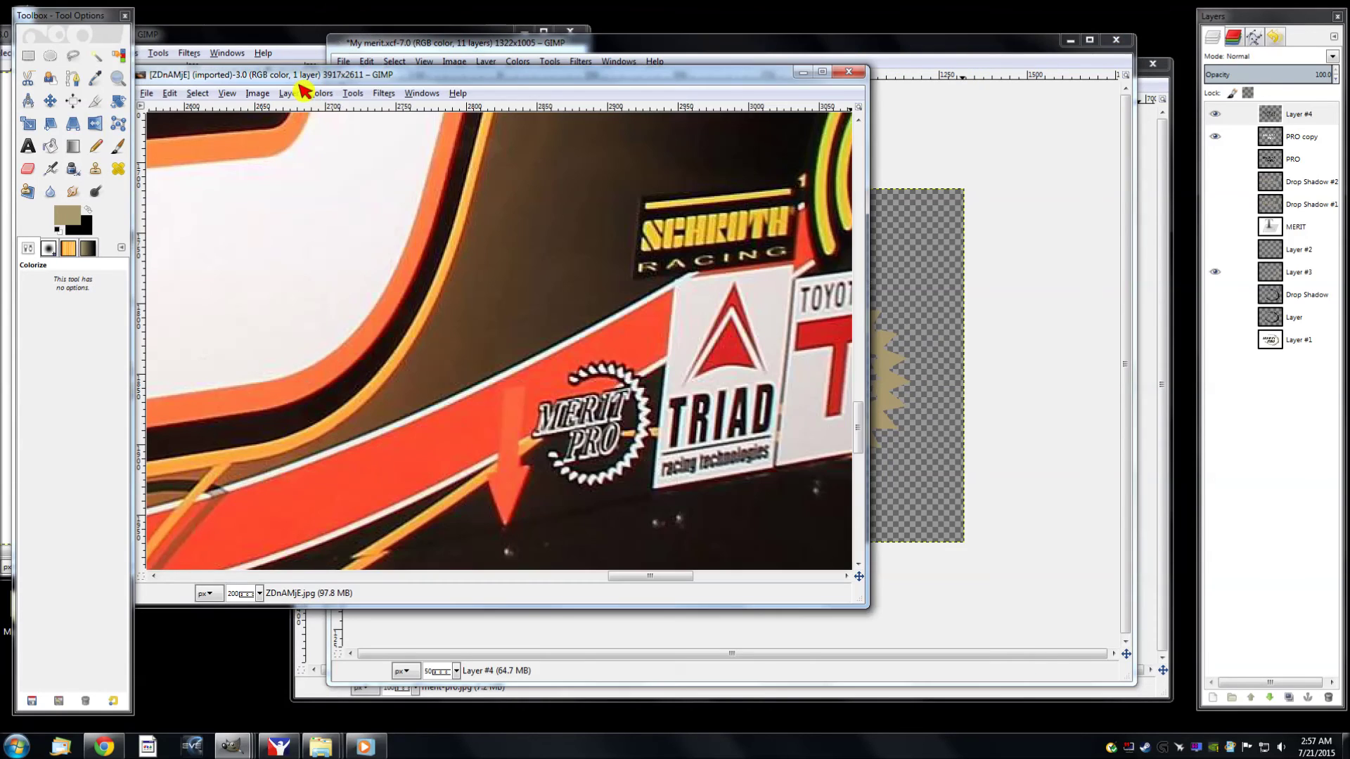
{"action": "left_click", "coordinate": [313, 80]}
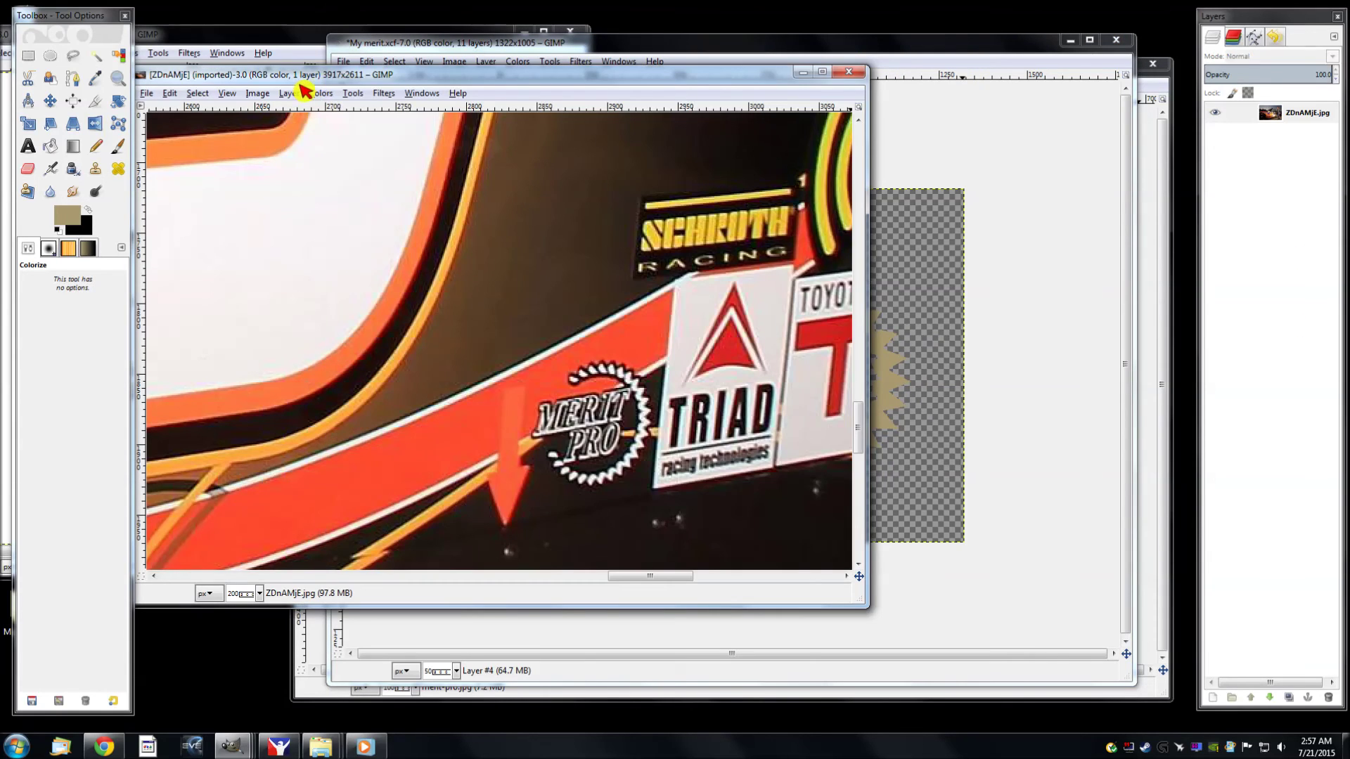
{"action": "left_click", "coordinate": [945, 76]}
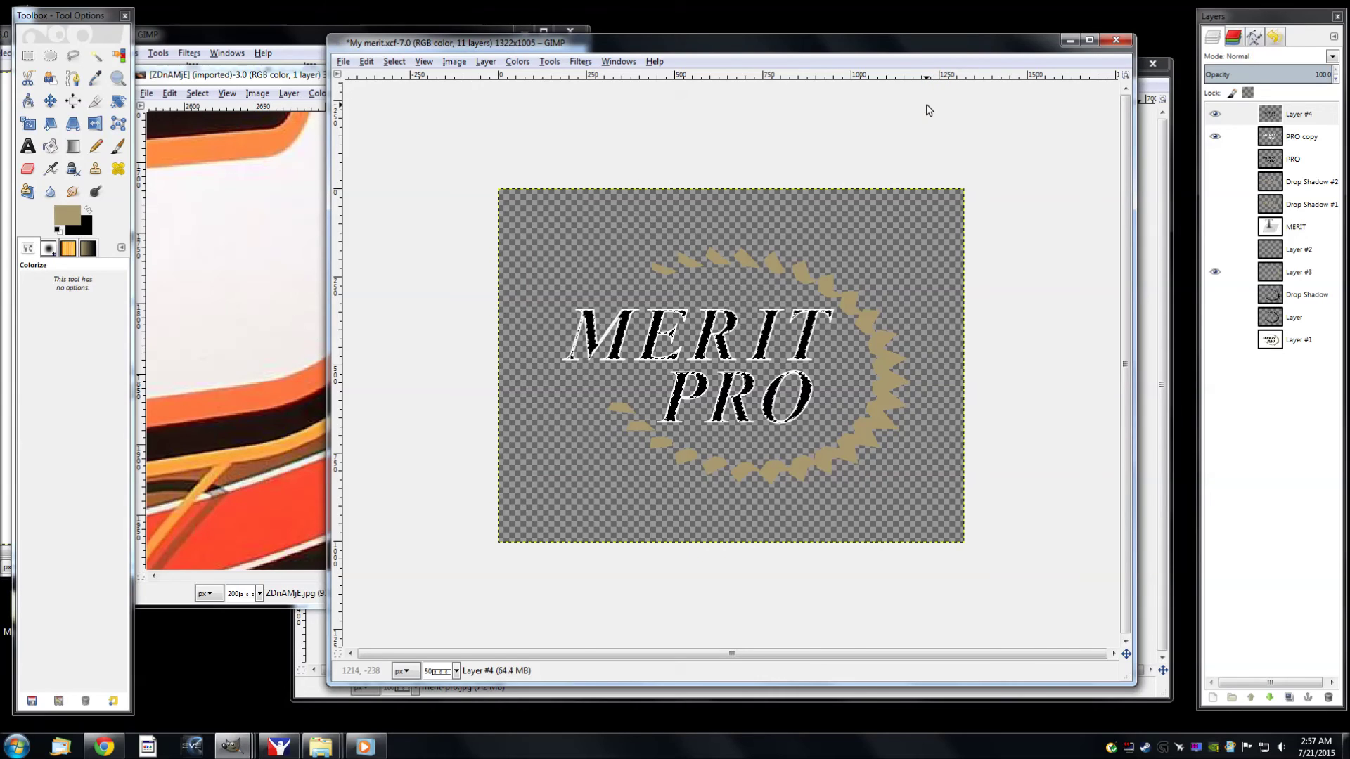
{"action": "key", "text": "ctrl+z"}
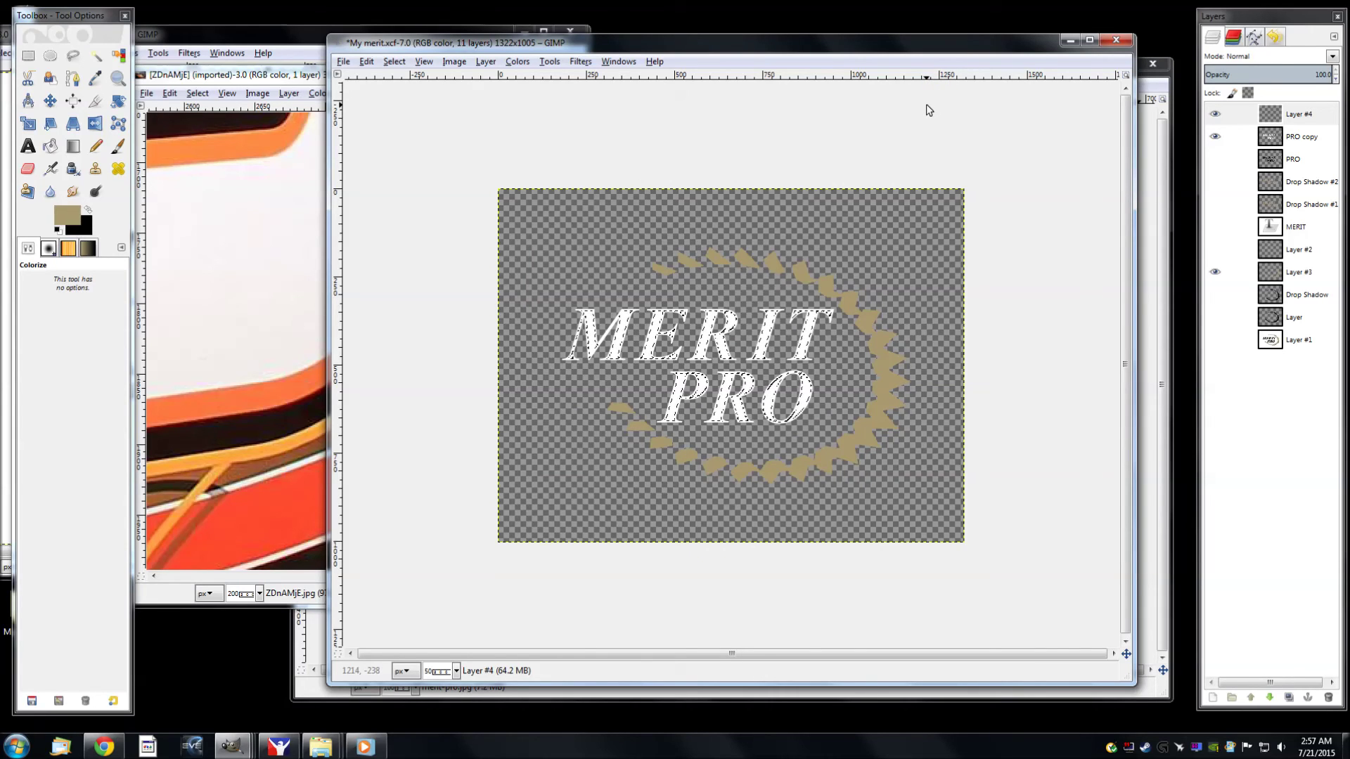
Shrink the lettering selection by 5 px and fill it with the black background color on Layer #4
{"action": "left_click", "coordinate": [405, 66]}
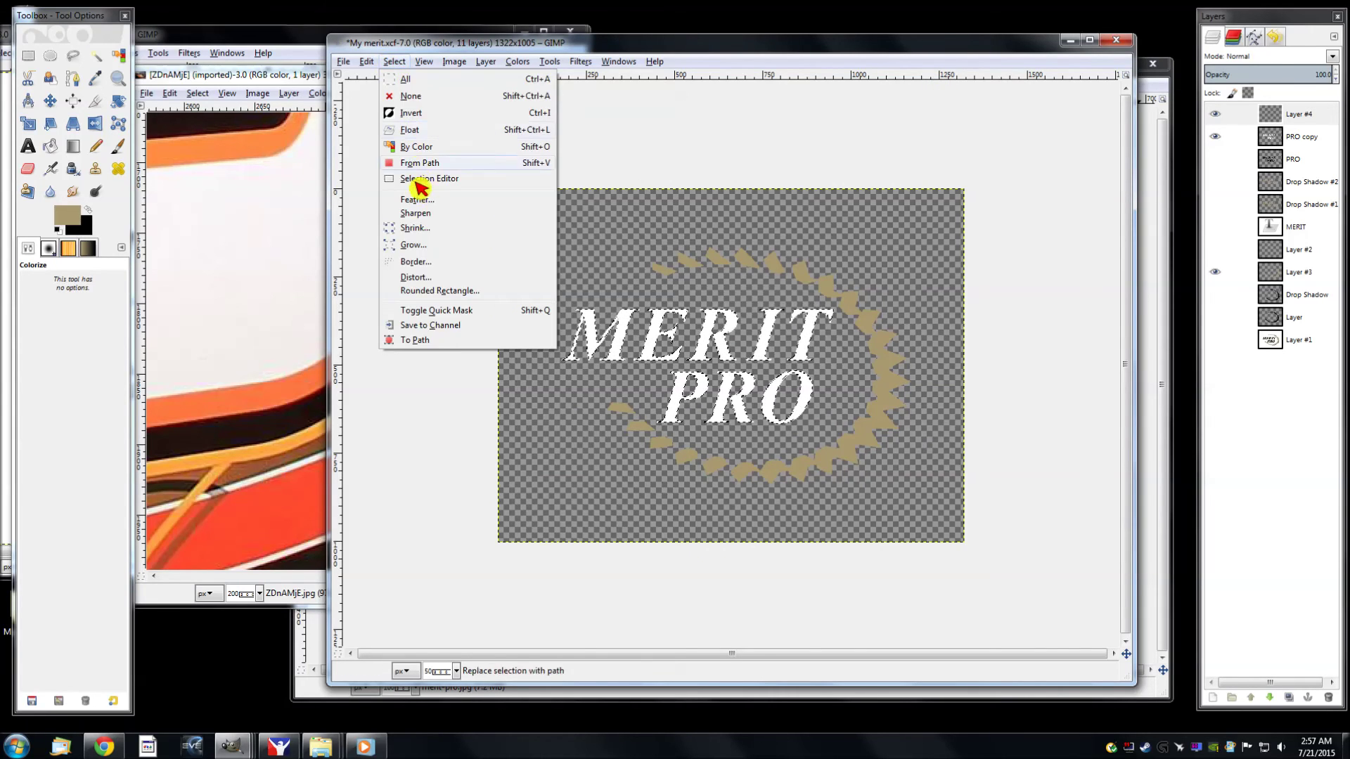
{"action": "left_click", "coordinate": [434, 230]}
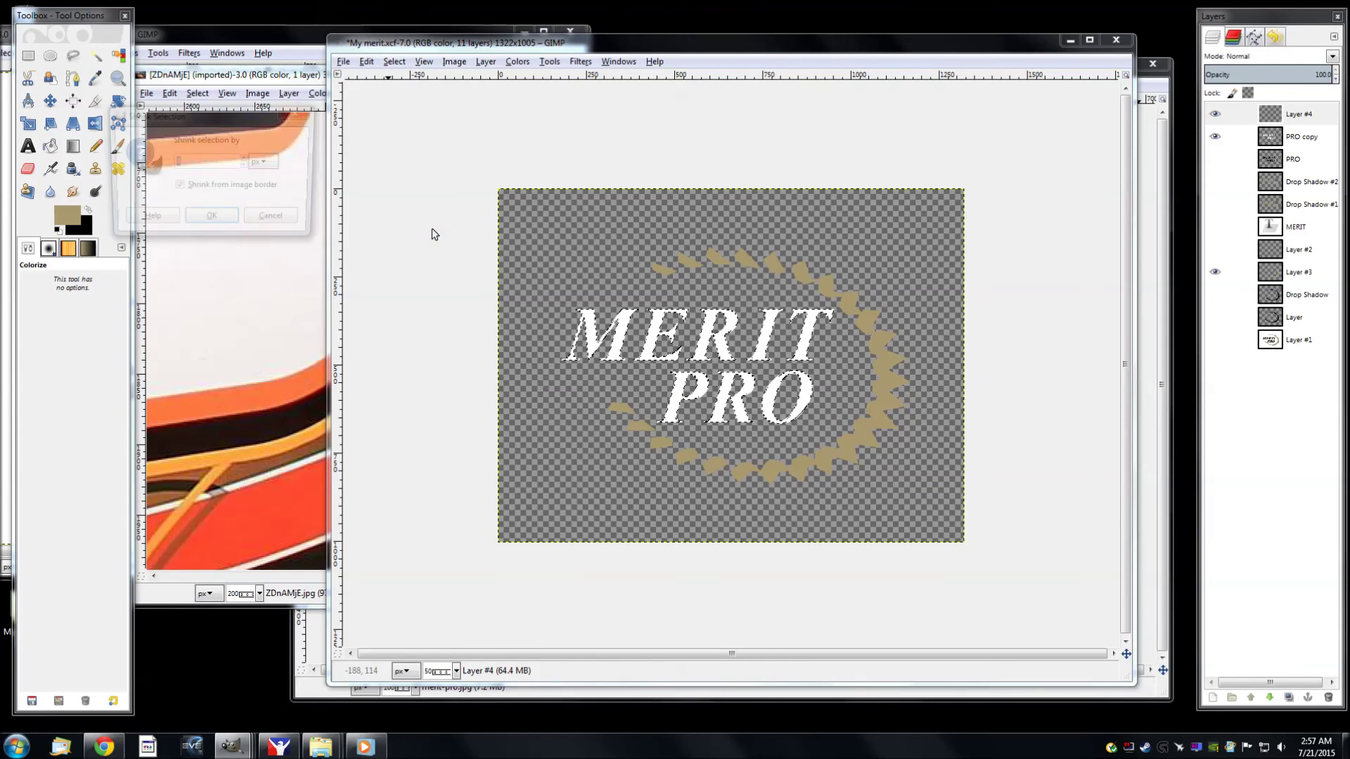
{"action": "left_click", "coordinate": [246, 159]}
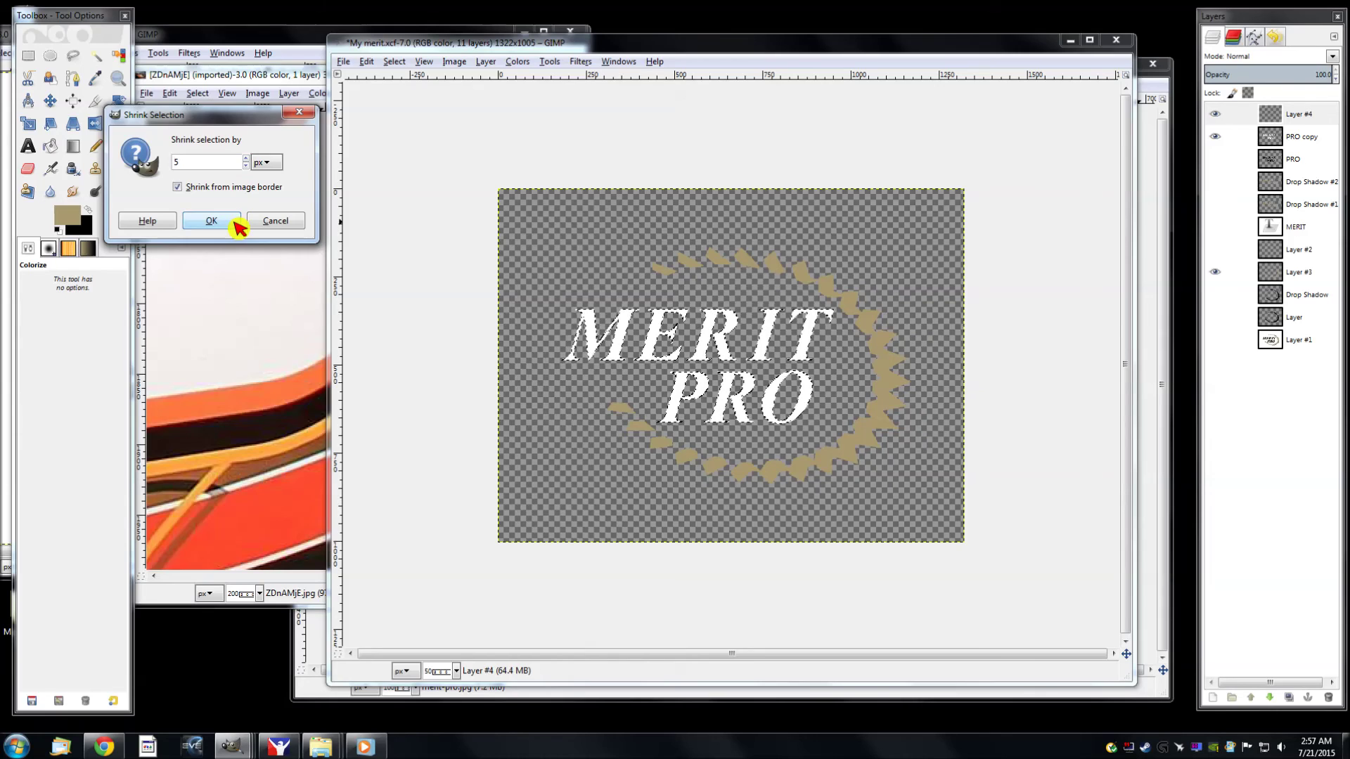
{"action": "left_click", "coordinate": [211, 221]}
{"action": "right_click", "coordinate": [779, 337]}
{"action": "mouse_move", "coordinate": [823, 364]}
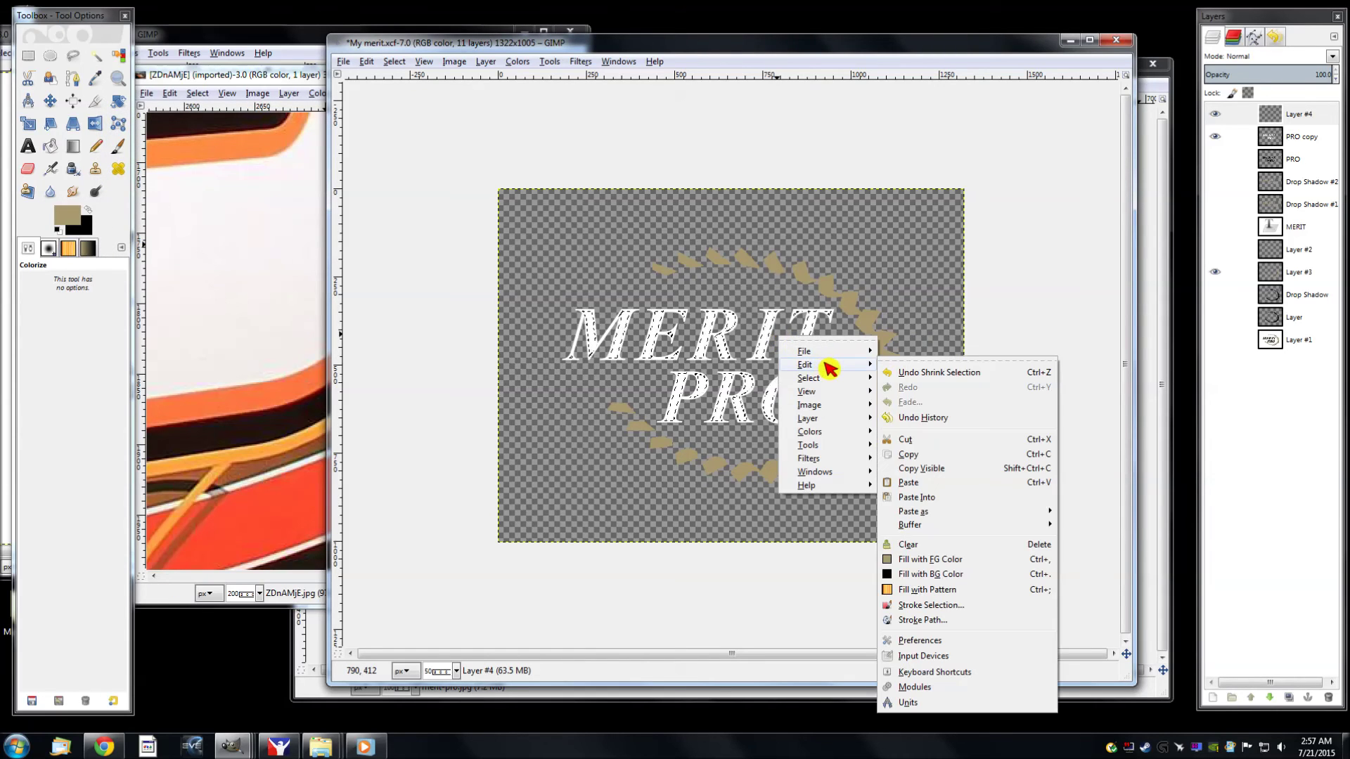
{"action": "left_click", "coordinate": [945, 575]}
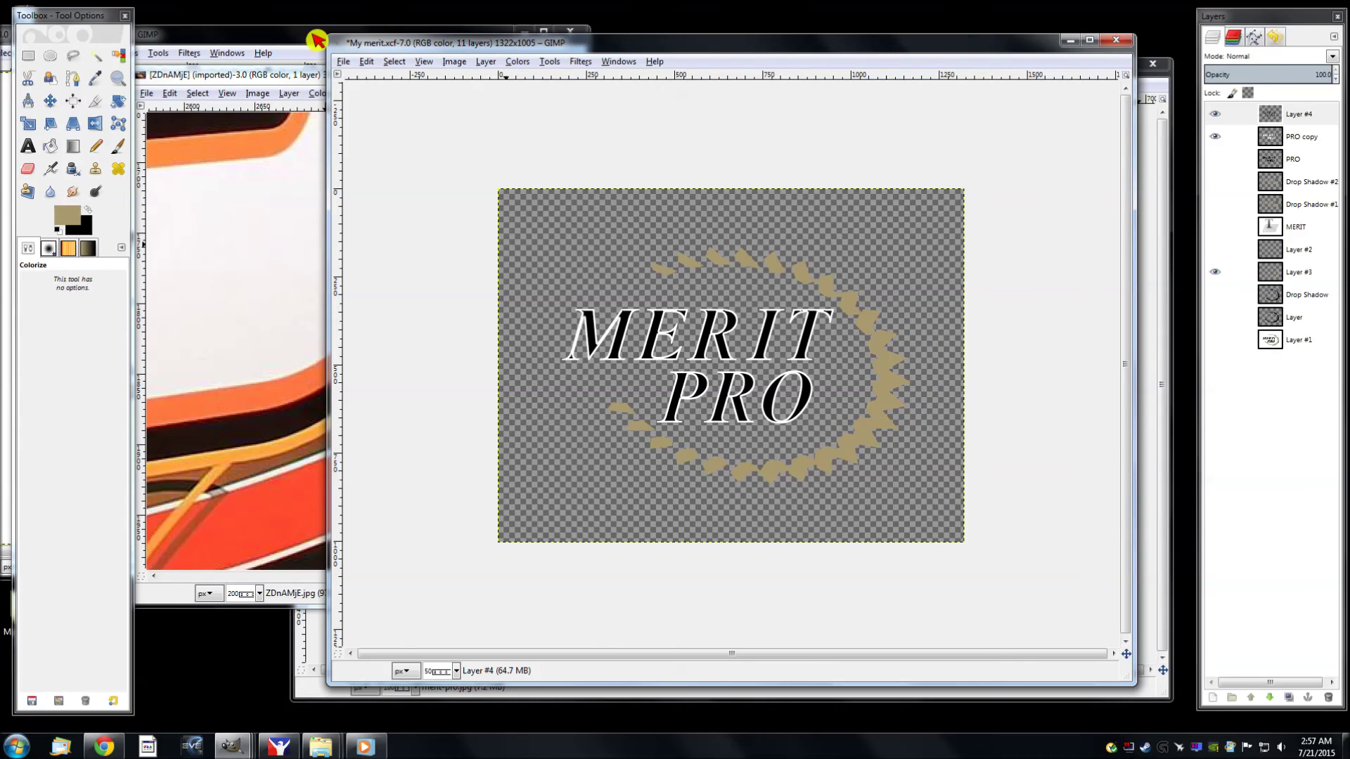
Check the white-outlined lettering against the decal in the truck photo, and duplicate the PRO copy layer in My merit.xcf
{"action": "left_click", "coordinate": [294, 74]}
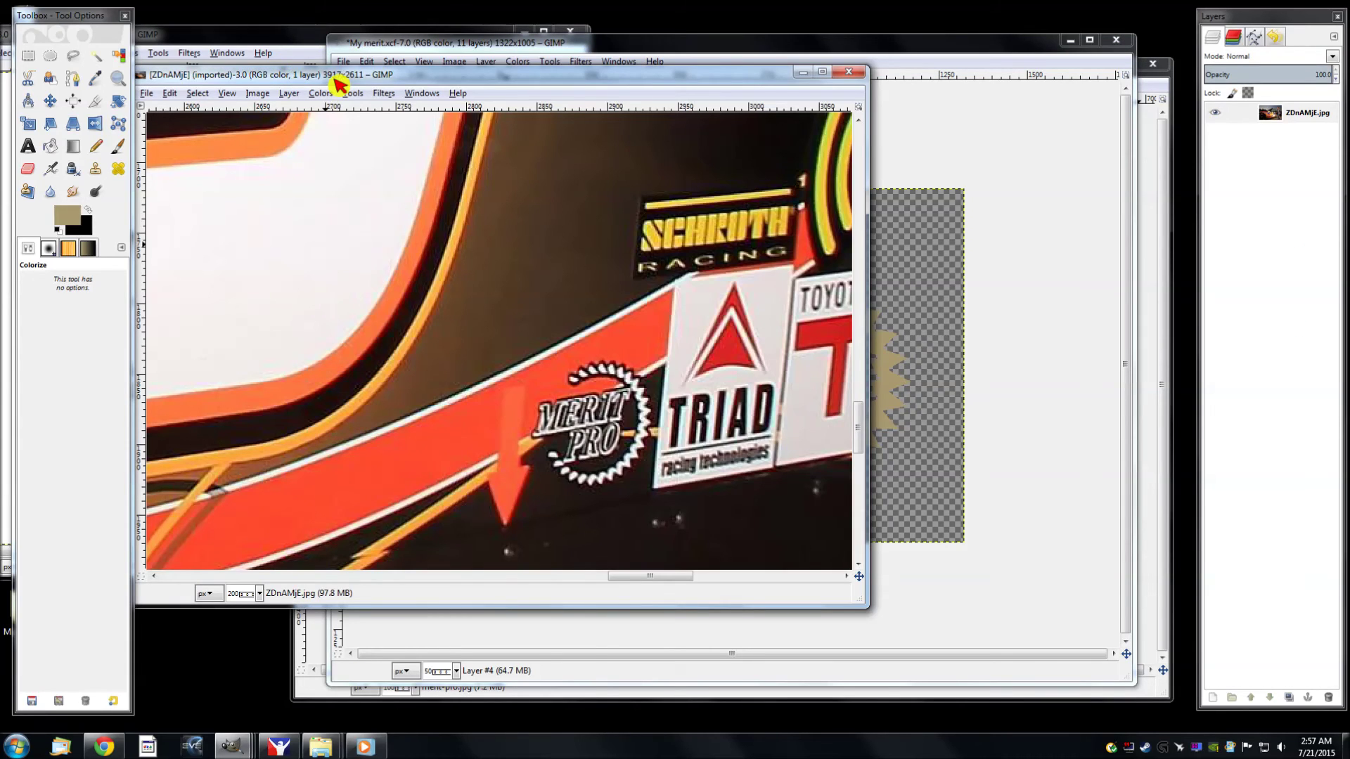
{"action": "left_click", "coordinate": [942, 62]}
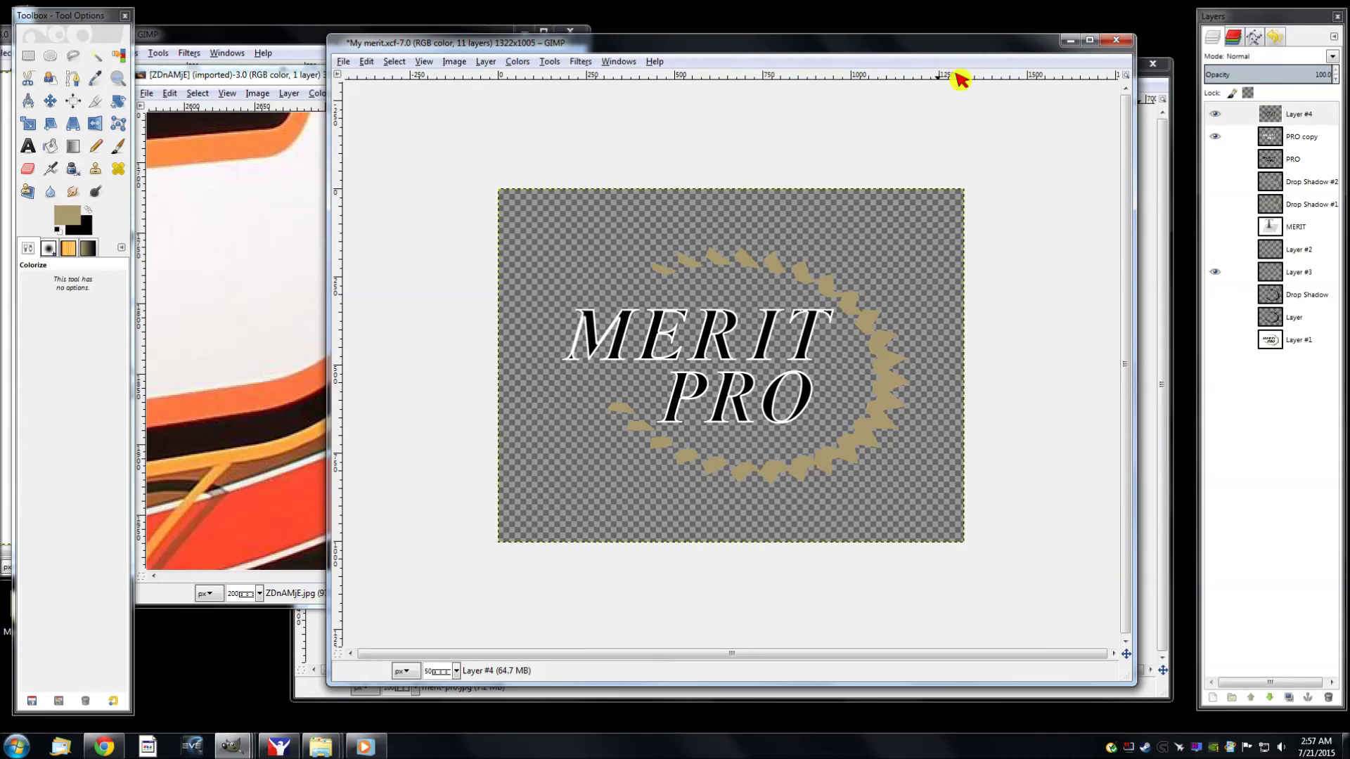
{"action": "left_click", "coordinate": [1300, 138]}
{"action": "right_click", "coordinate": [1298, 145]}
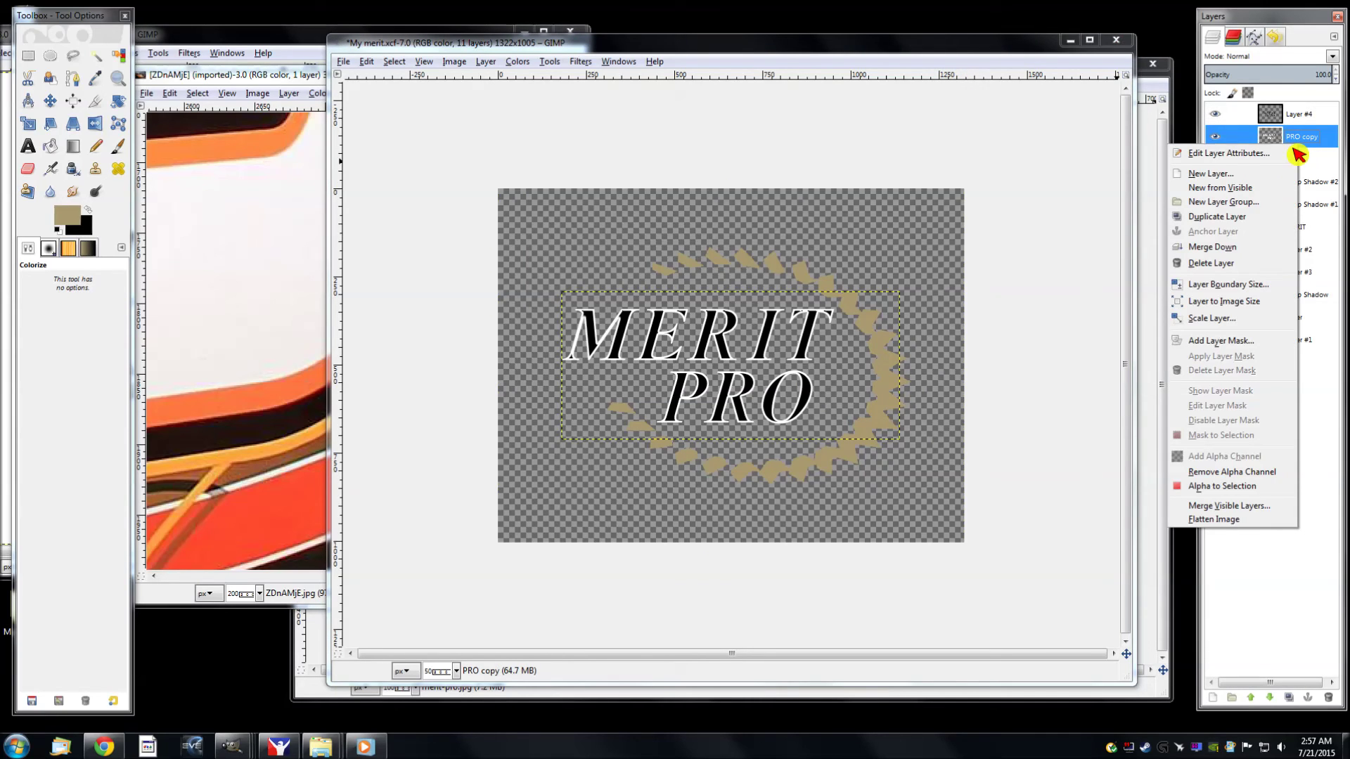
{"action": "left_click", "coordinate": [1258, 218]}
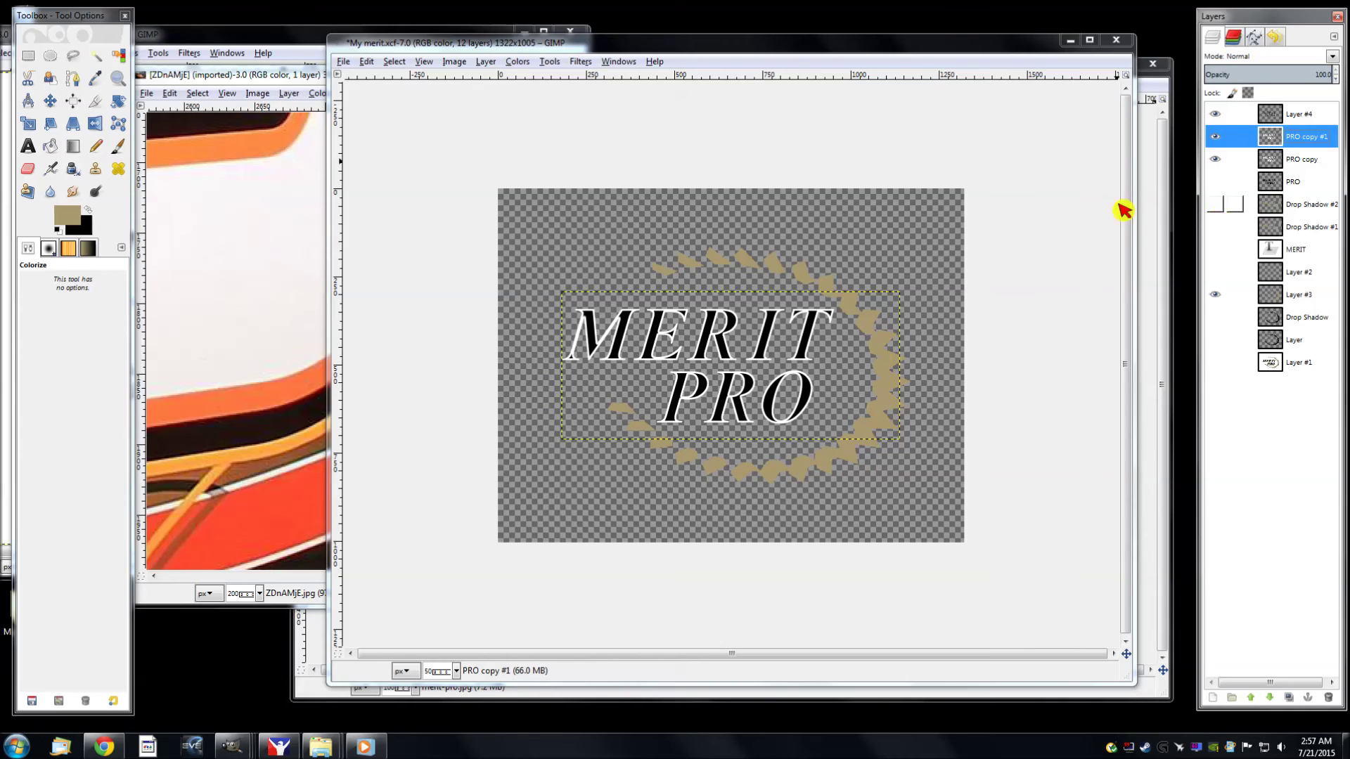
{"action": "left_click", "coordinate": [307, 75]}
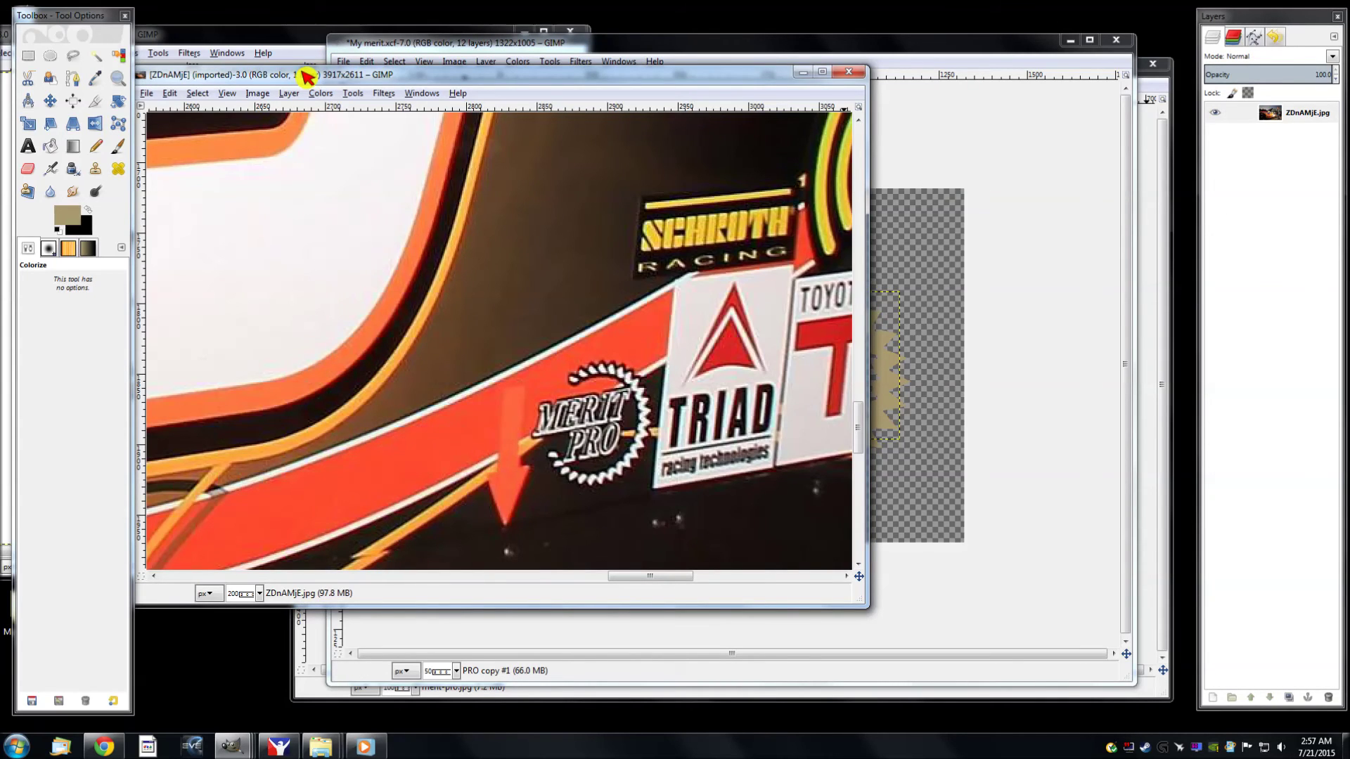
Compare the white-outlined MERIT PRO lettering with the decal in the truck photo at a similar size
{"action": "left_click", "coordinate": [978, 56]}
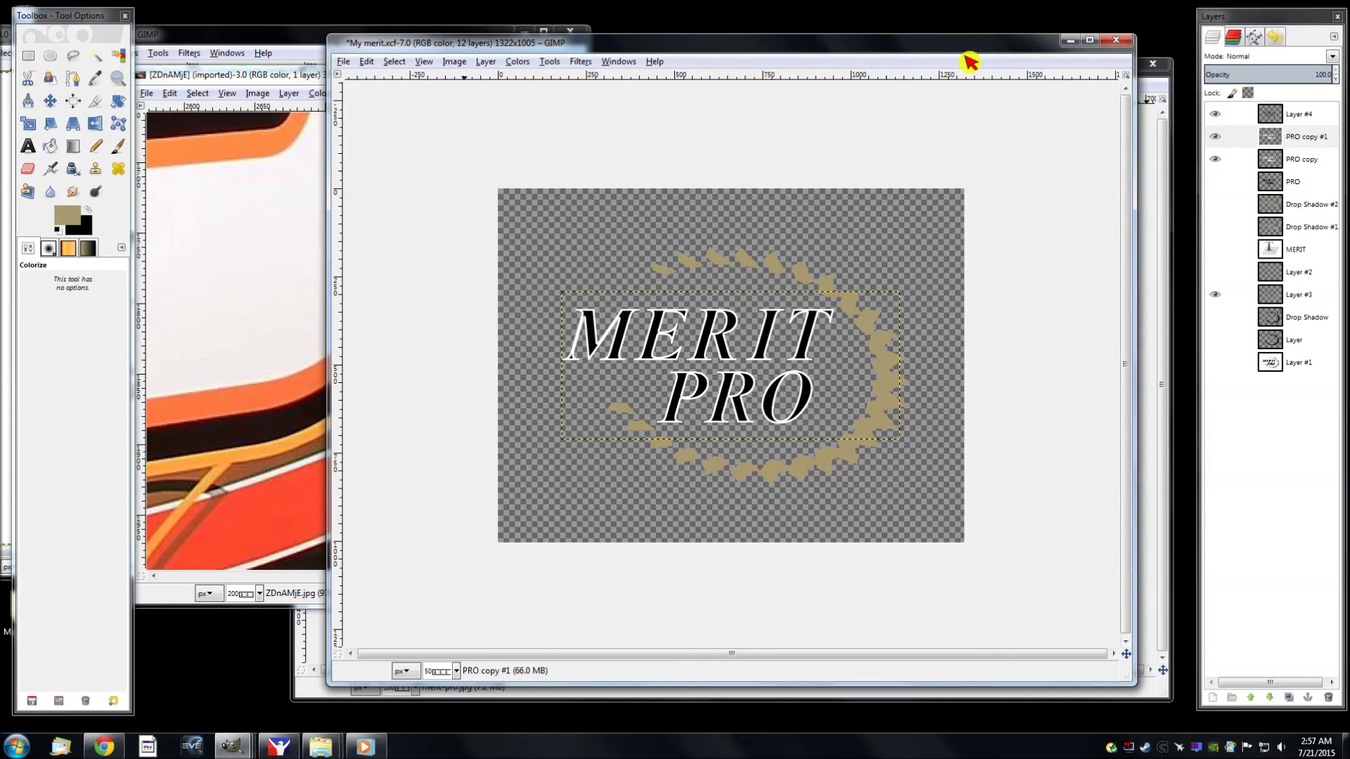
{"action": "key", "text": "minus"}
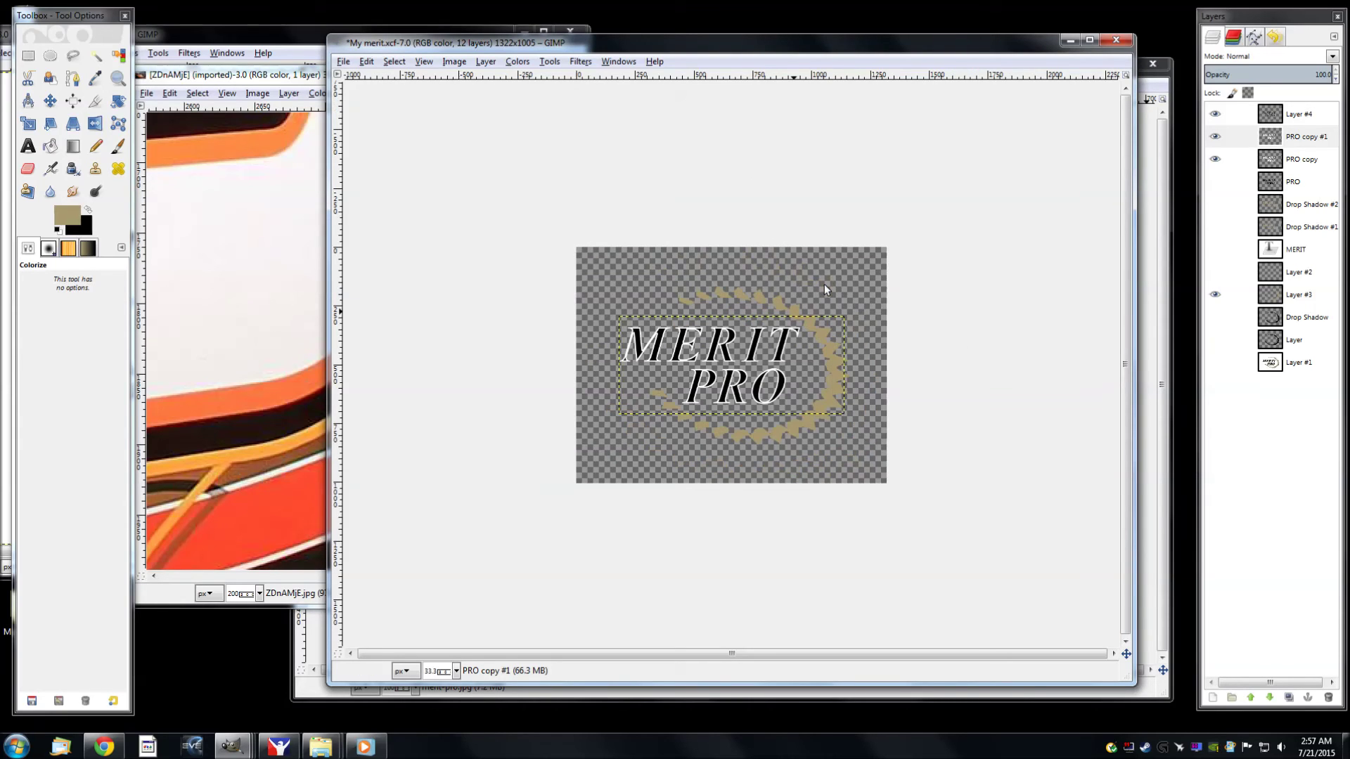
{"action": "key", "text": "minus"}
{"action": "left_click", "coordinate": [310, 77]}
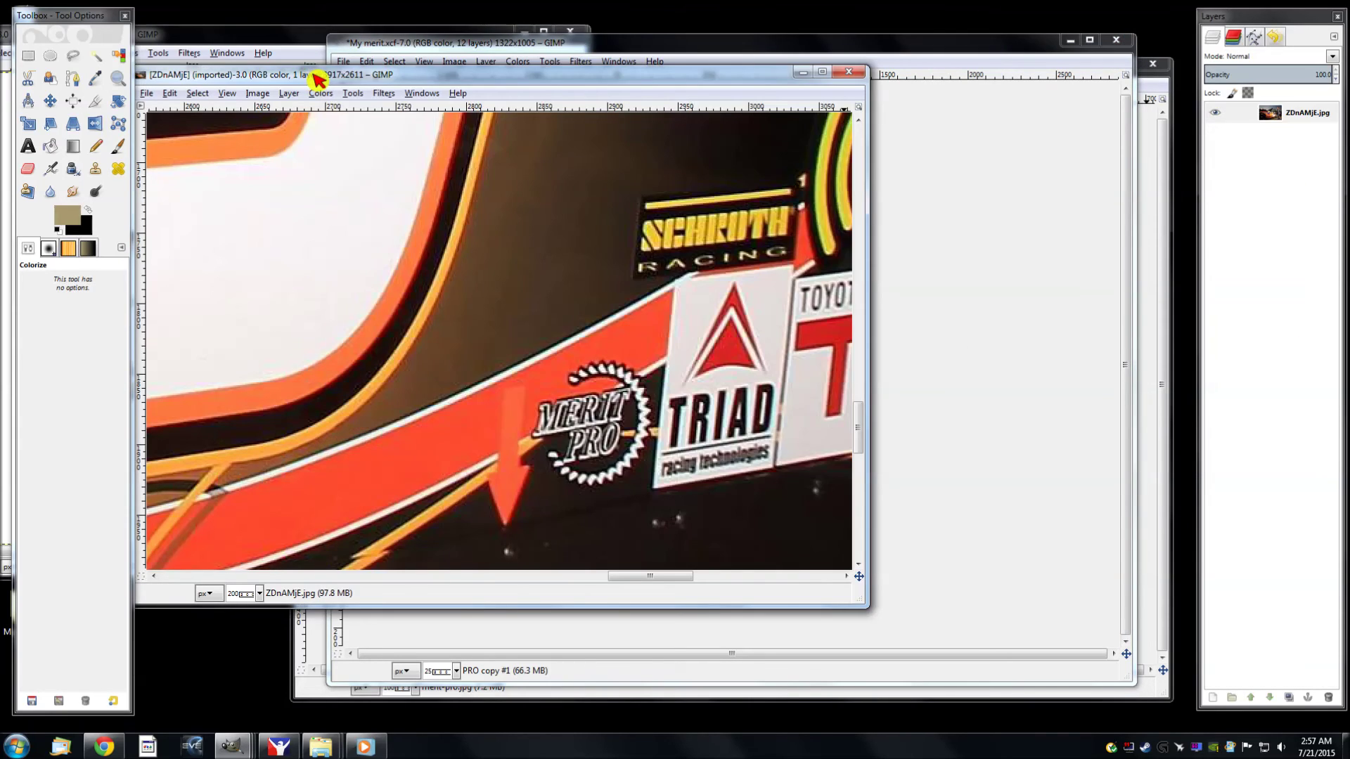
{"action": "left_click", "coordinate": [987, 73]}
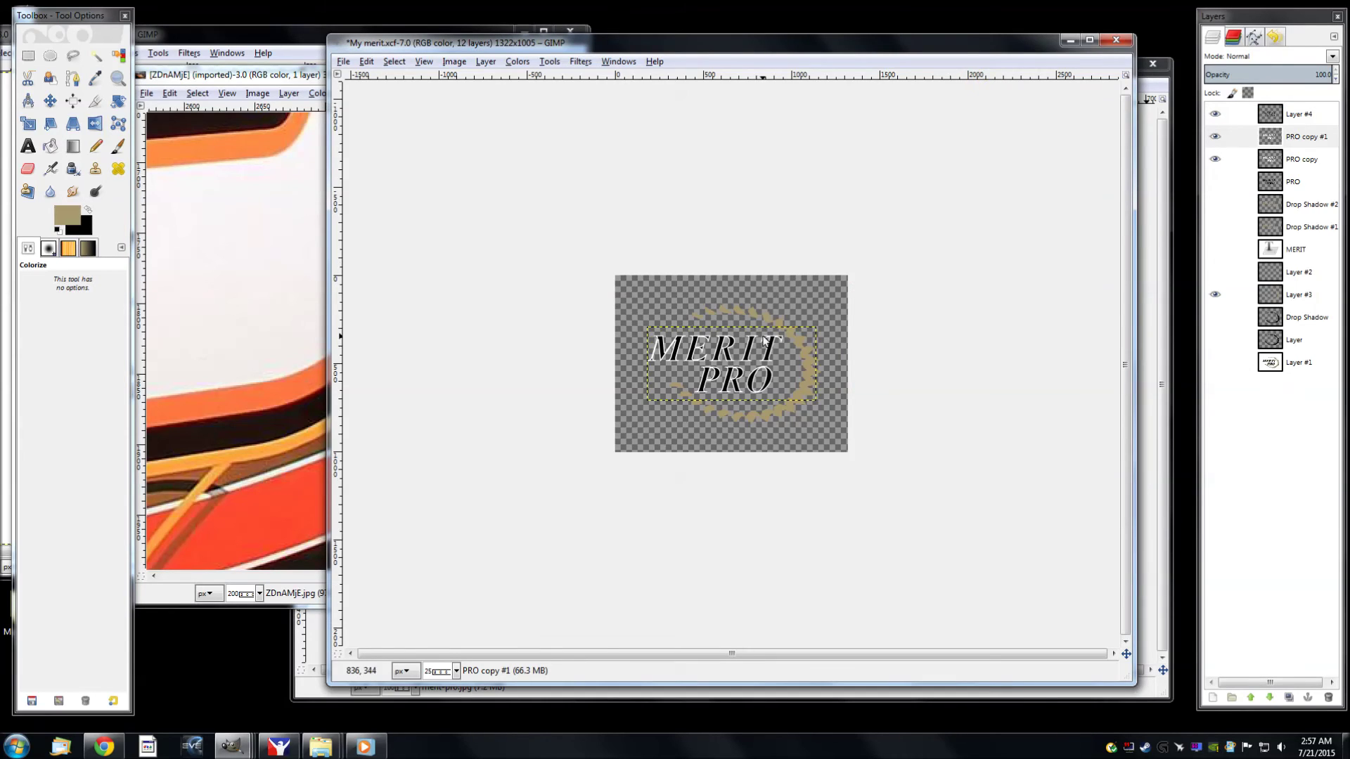
{"action": "key", "text": "plus"}
{"action": "key", "text": "plus"}
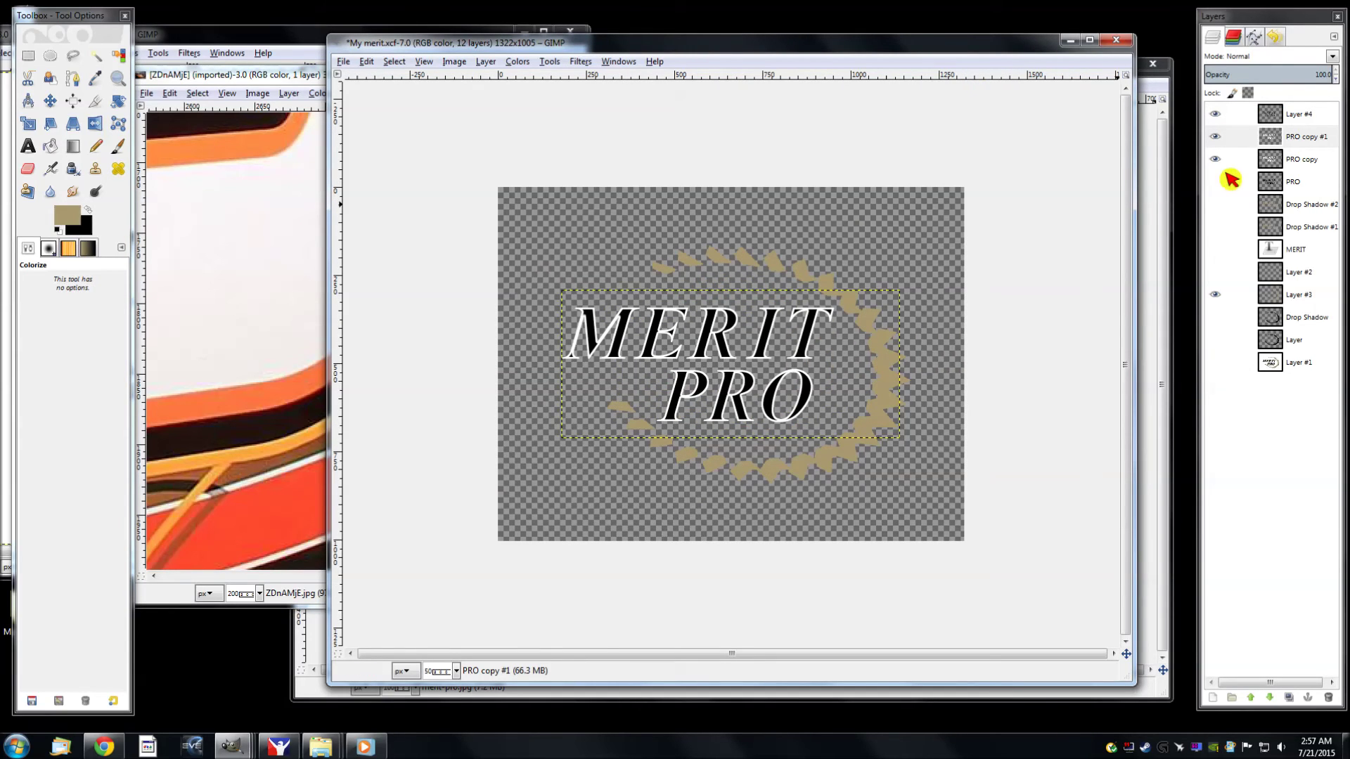
Select the lettering on PRO copy #1 from its alpha channel and grow the selection slightly
{"action": "right_click", "coordinate": [1290, 143]}
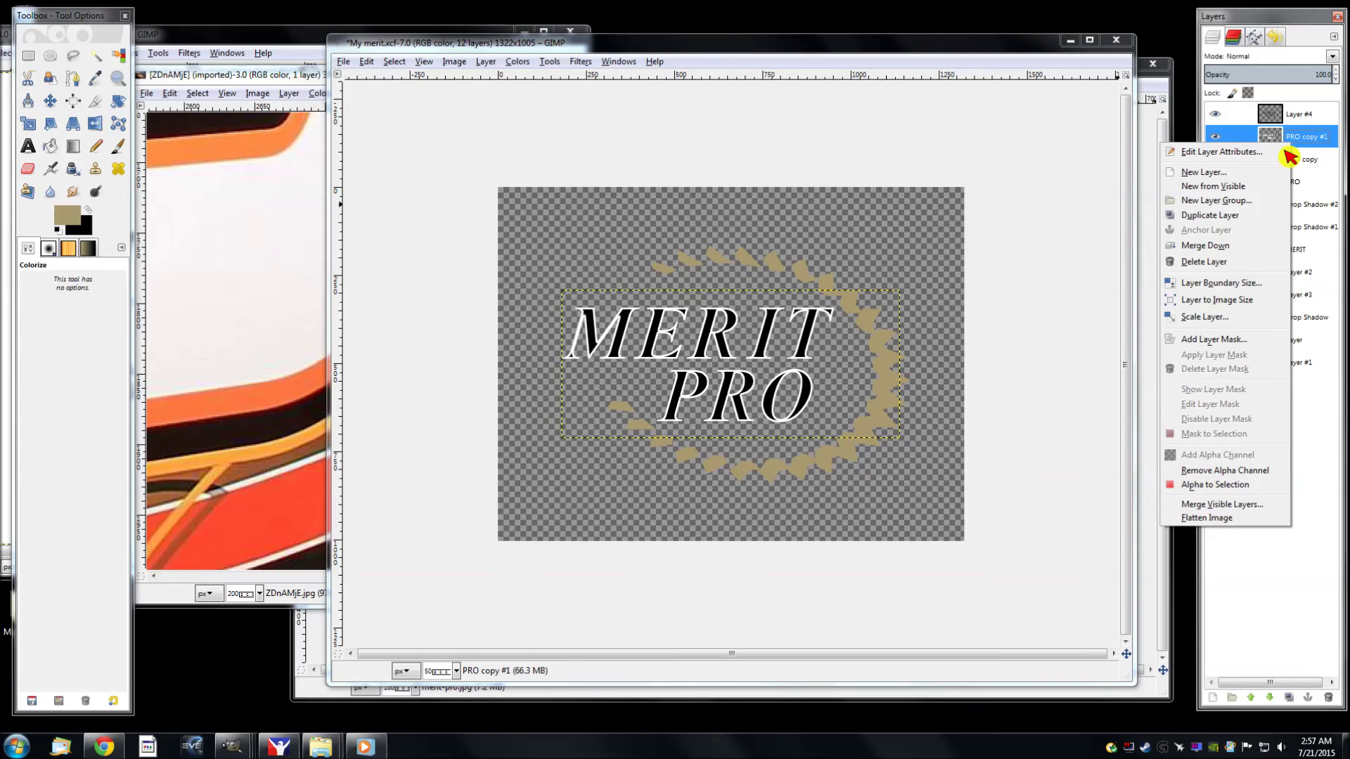
{"action": "left_click", "coordinate": [1204, 485]}
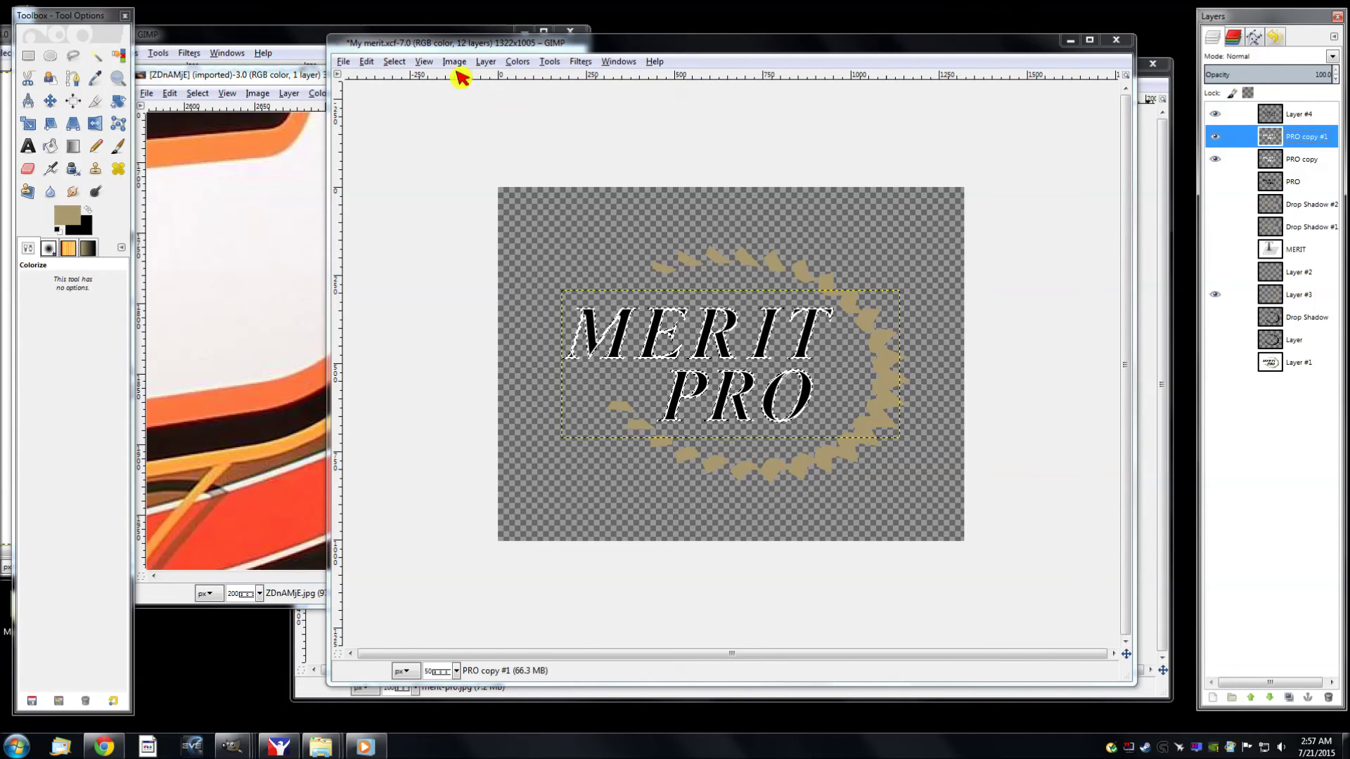
{"action": "left_click", "coordinate": [401, 64]}
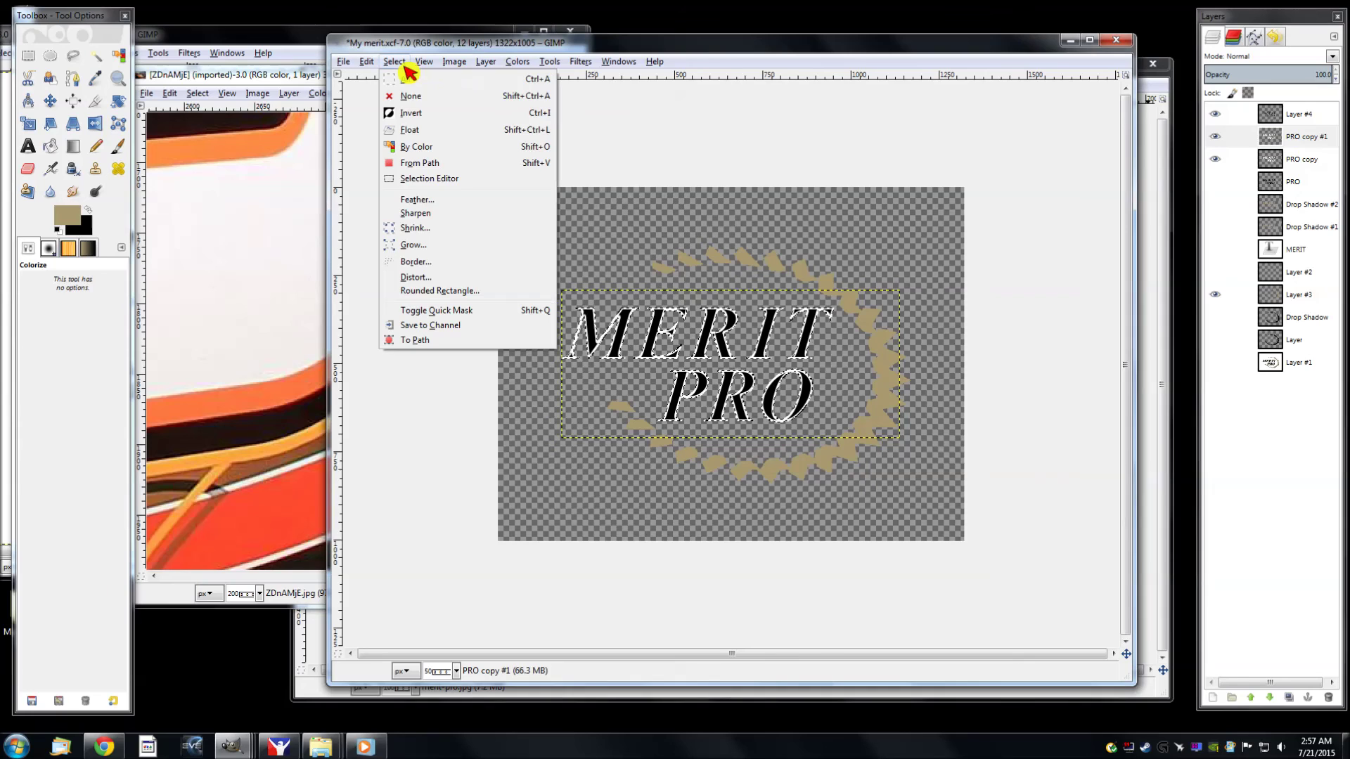
{"action": "left_click", "coordinate": [445, 255]}
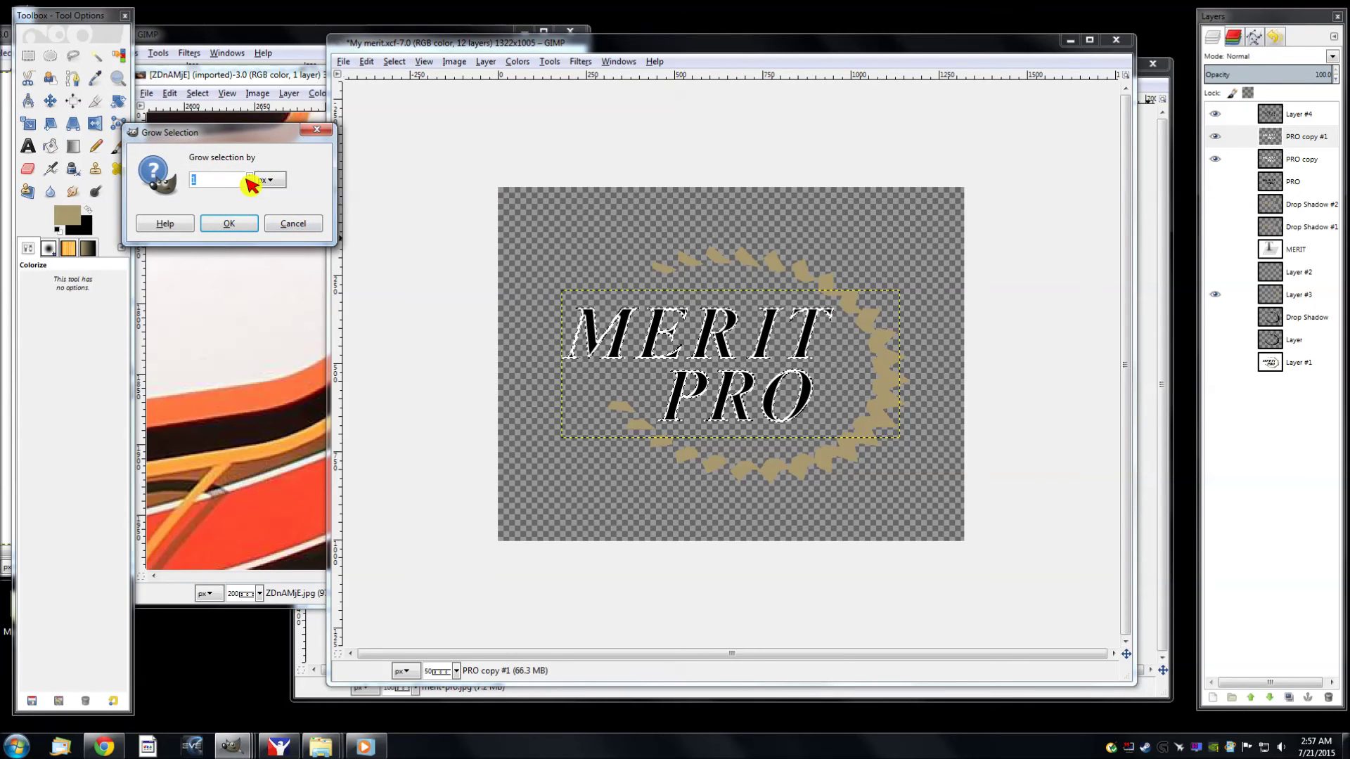
{"action": "left_click", "coordinate": [238, 226]}
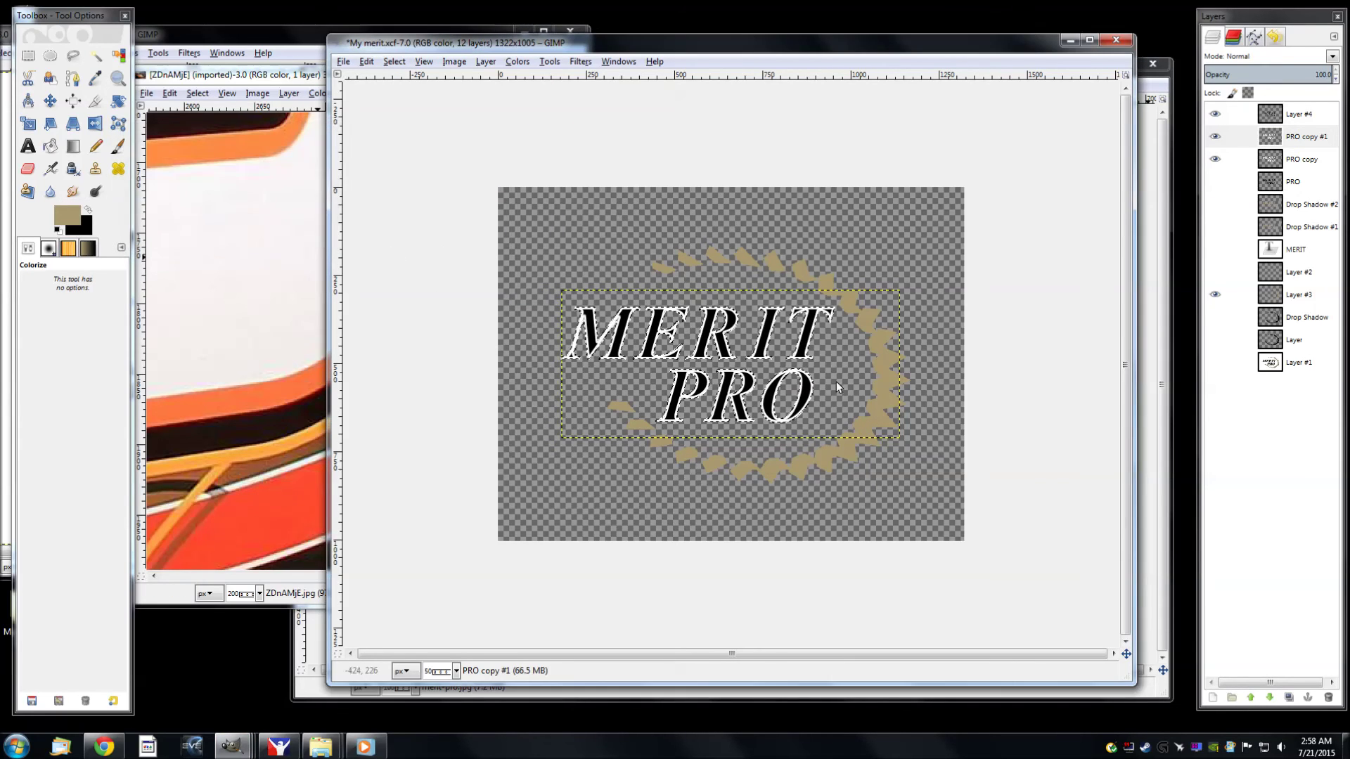
{"action": "left_click", "coordinate": [1312, 143]}
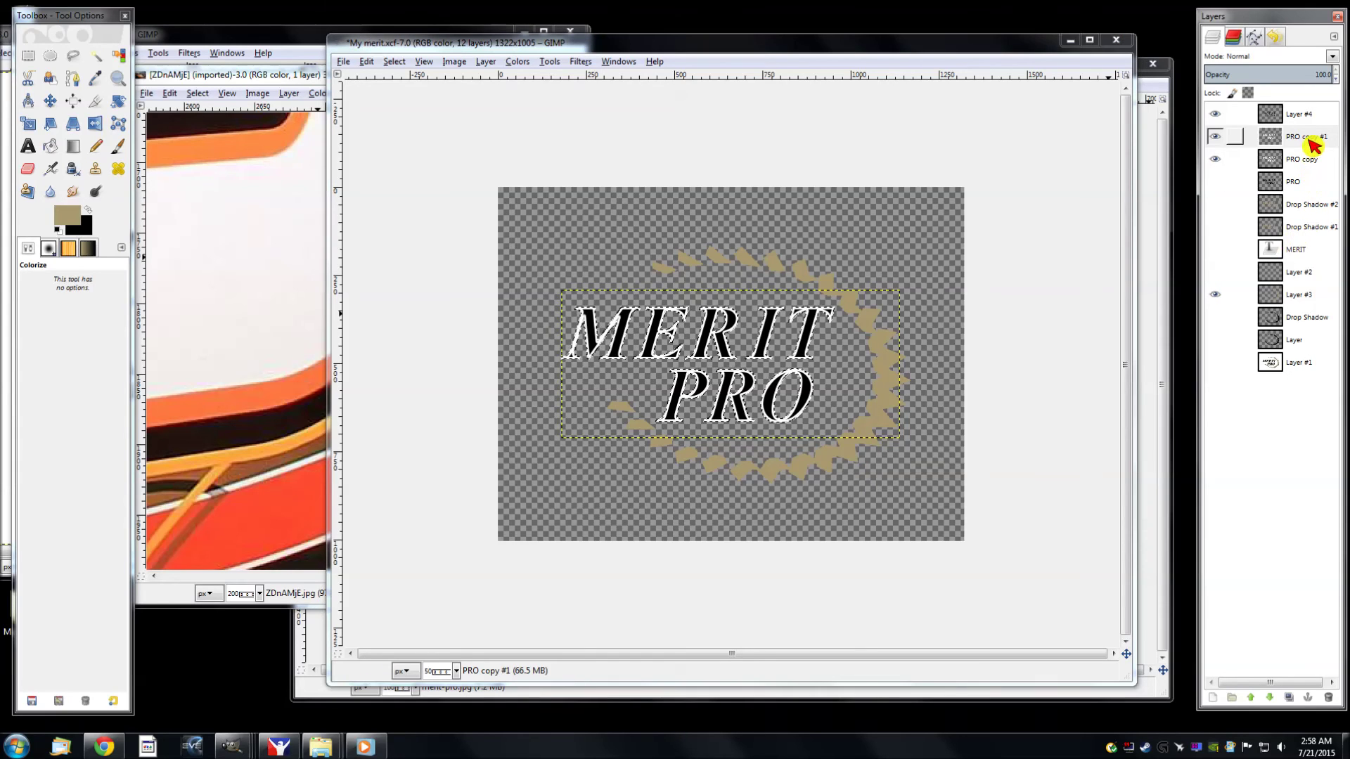
Set the foreground color to white (ffffff), fill the grown selection on PRO copy #1 with it, and deselect everything
{"action": "right_click", "coordinate": [704, 373]}
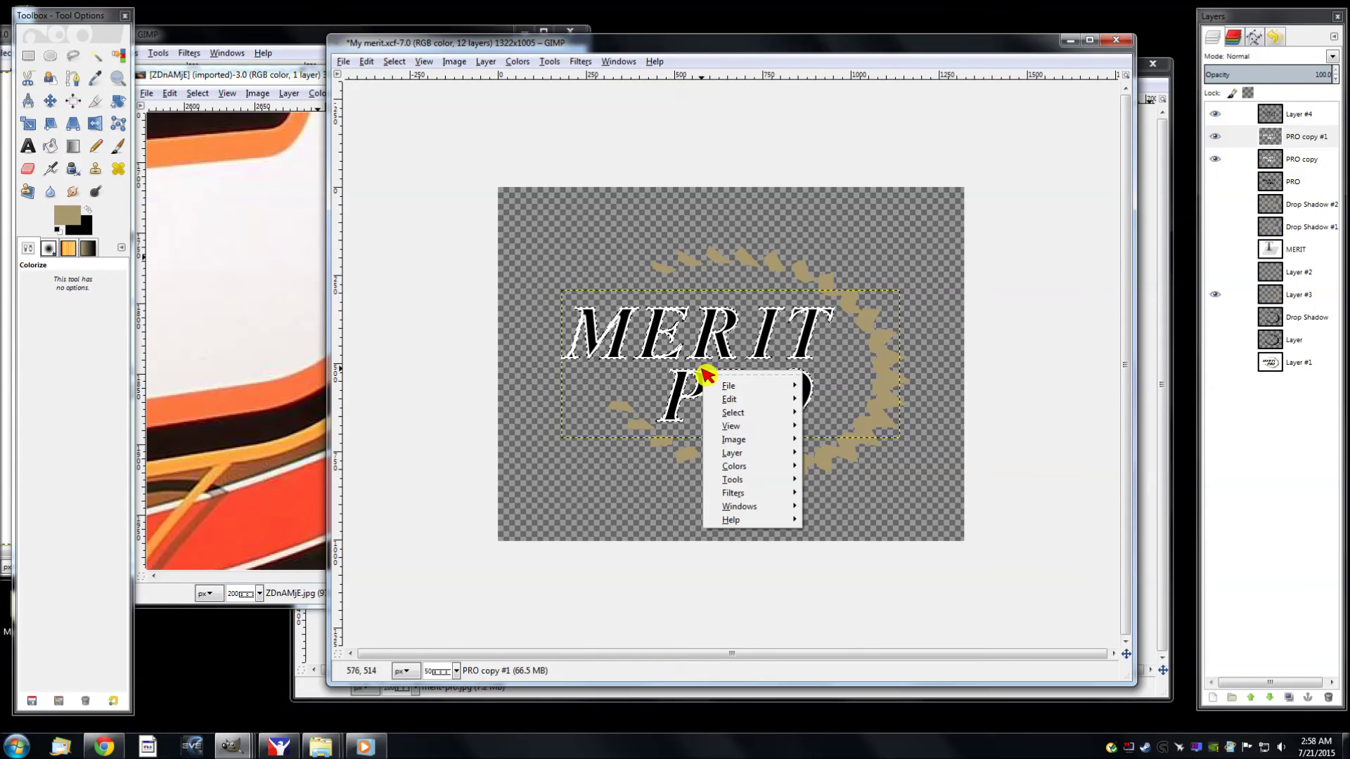
{"action": "mouse_move", "coordinate": [731, 399]}
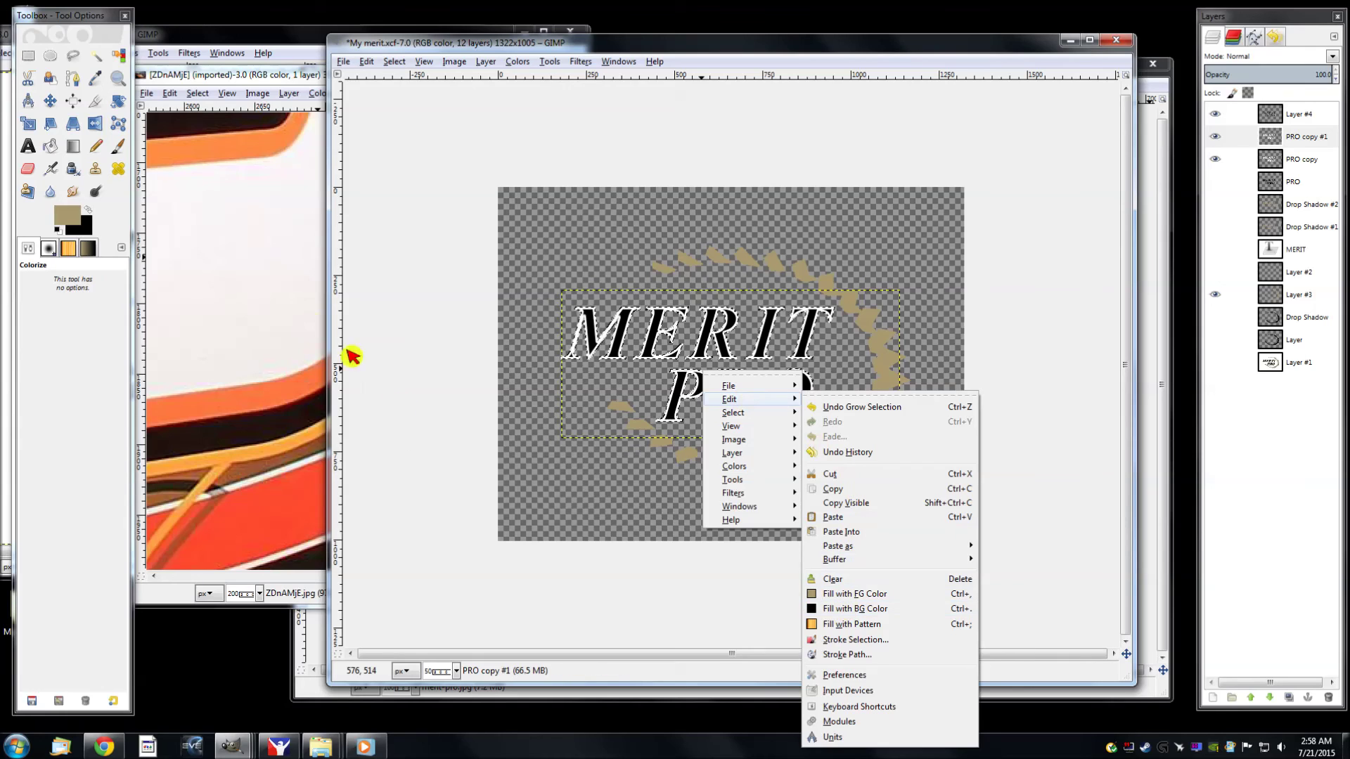
{"action": "left_click", "coordinate": [62, 218]}
{"action": "left_click", "coordinate": [62, 218]}
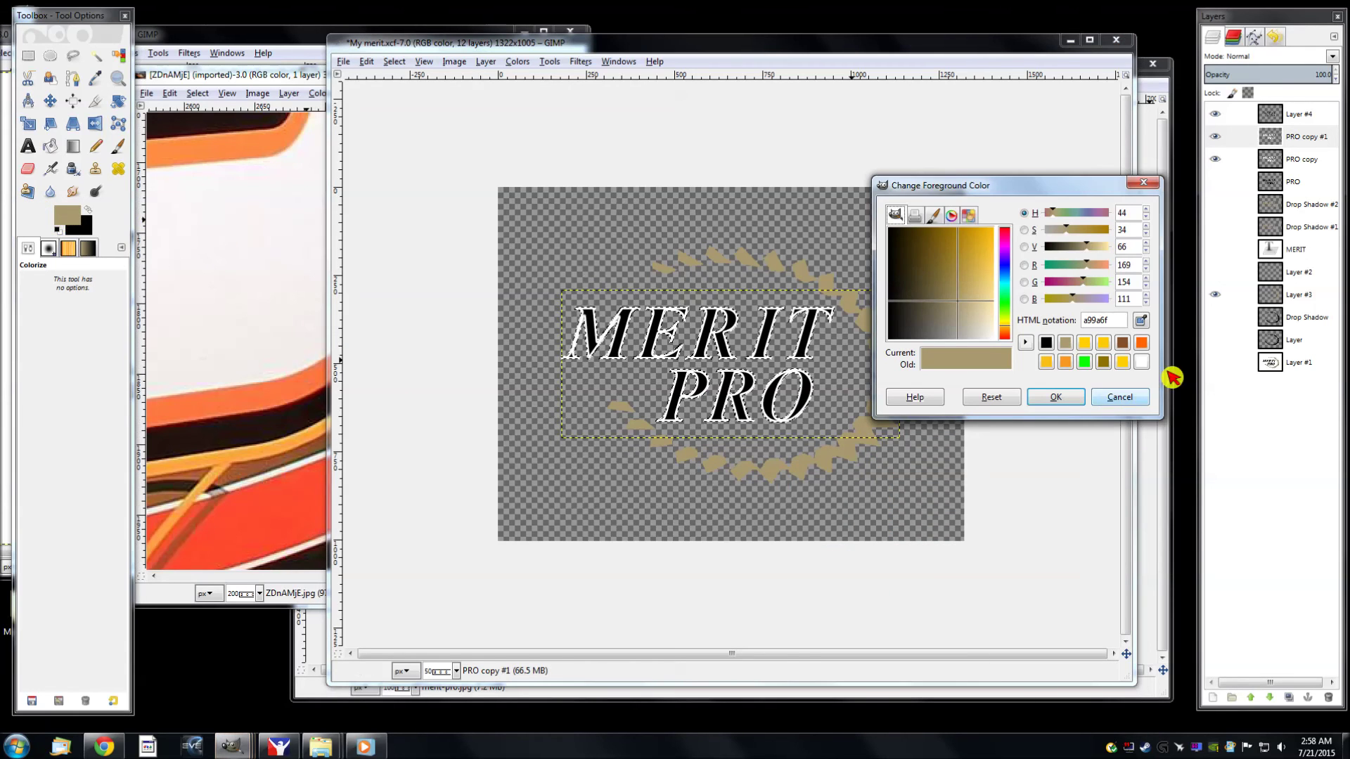
{"action": "left_click", "coordinate": [1141, 361]}
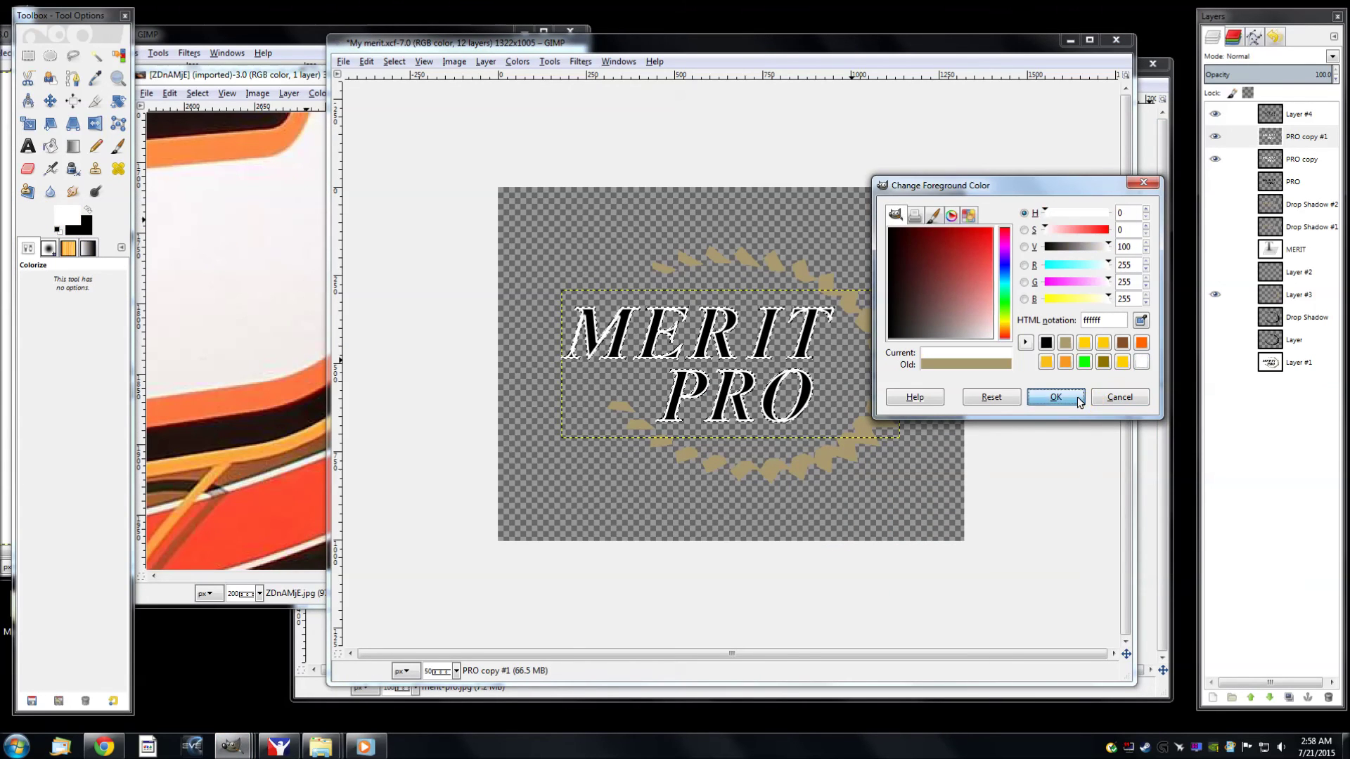
{"action": "left_click", "coordinate": [1078, 398]}
{"action": "right_click", "coordinate": [737, 387]}
{"action": "mouse_move", "coordinate": [788, 409]}
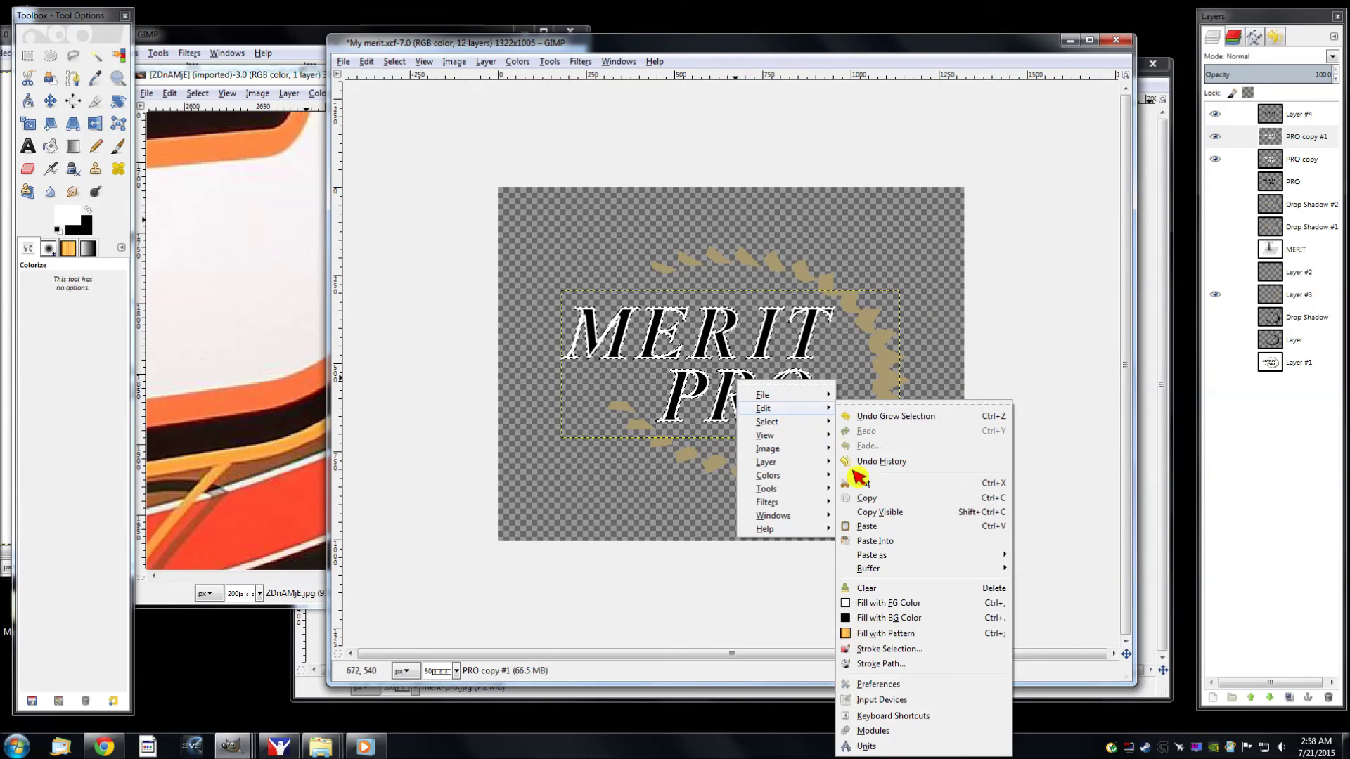
{"action": "left_click", "coordinate": [888, 602]}
{"action": "key", "text": "ctrl+shift+a"}
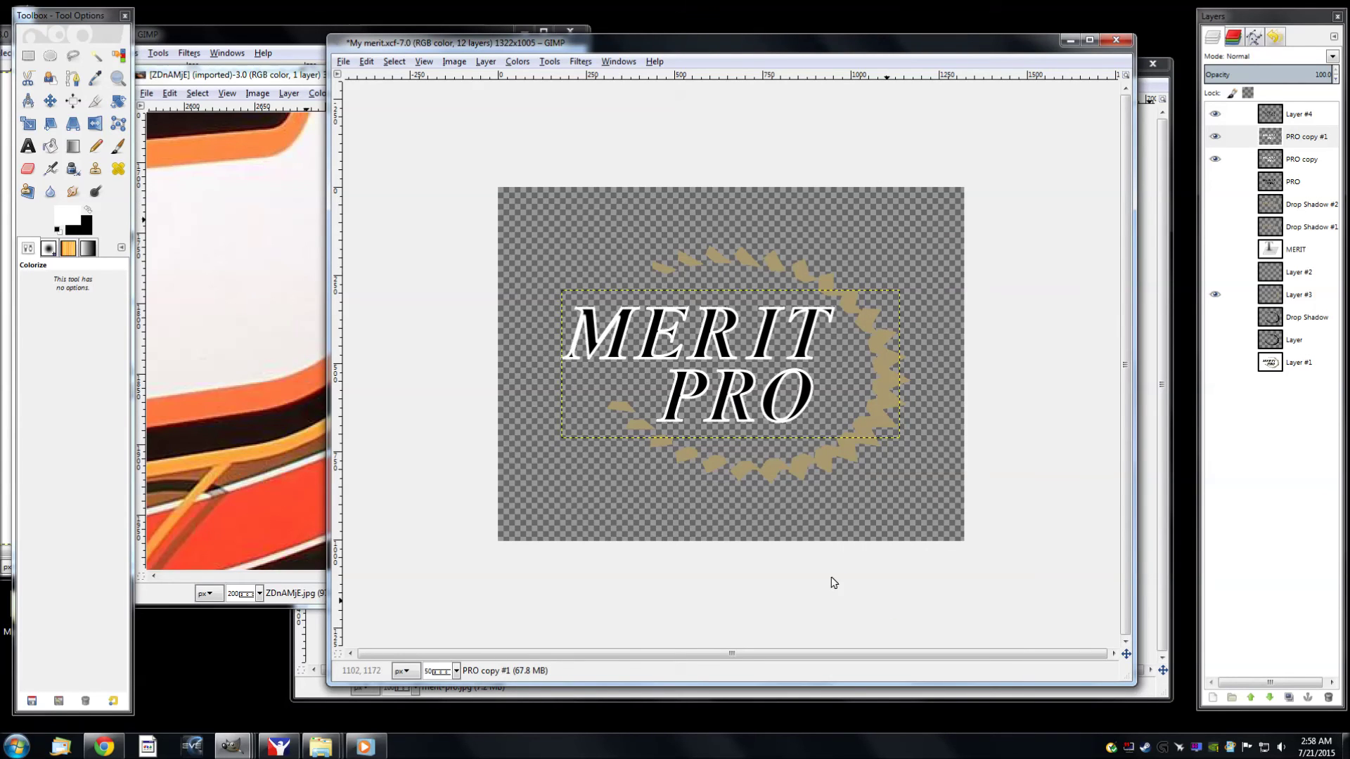
Compare the thickened white outline with the Merit Pro decal in the truck photo
{"action": "left_click", "coordinate": [265, 77]}
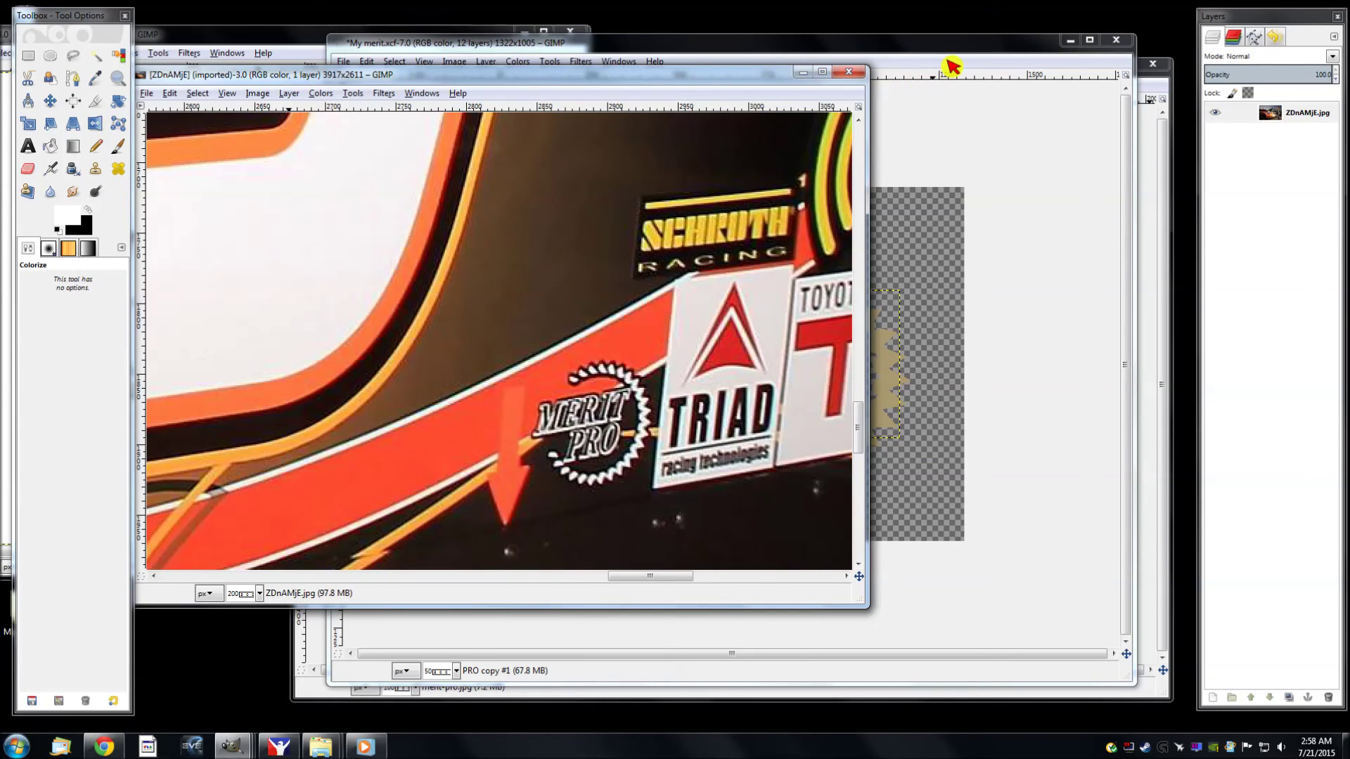
{"action": "left_click", "coordinate": [949, 64]}
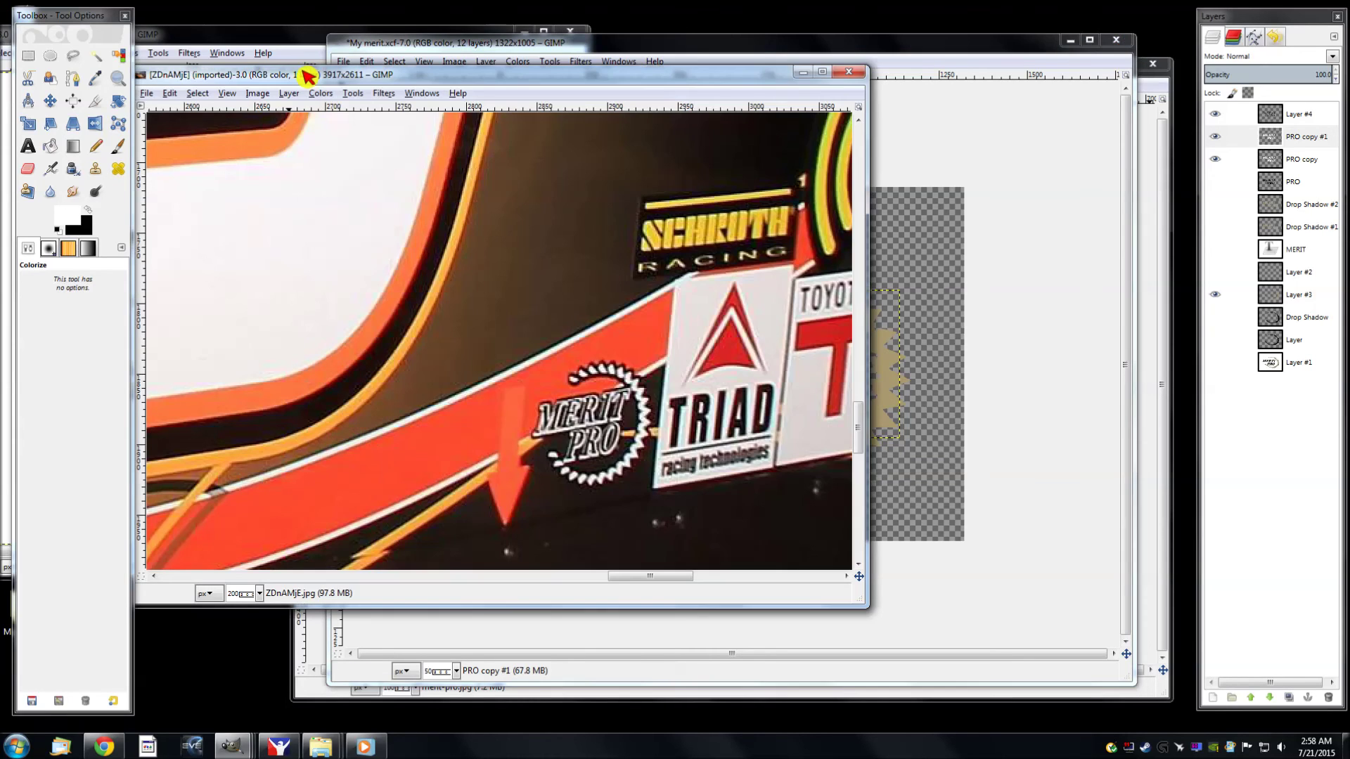
{"action": "left_click", "coordinate": [309, 70]}
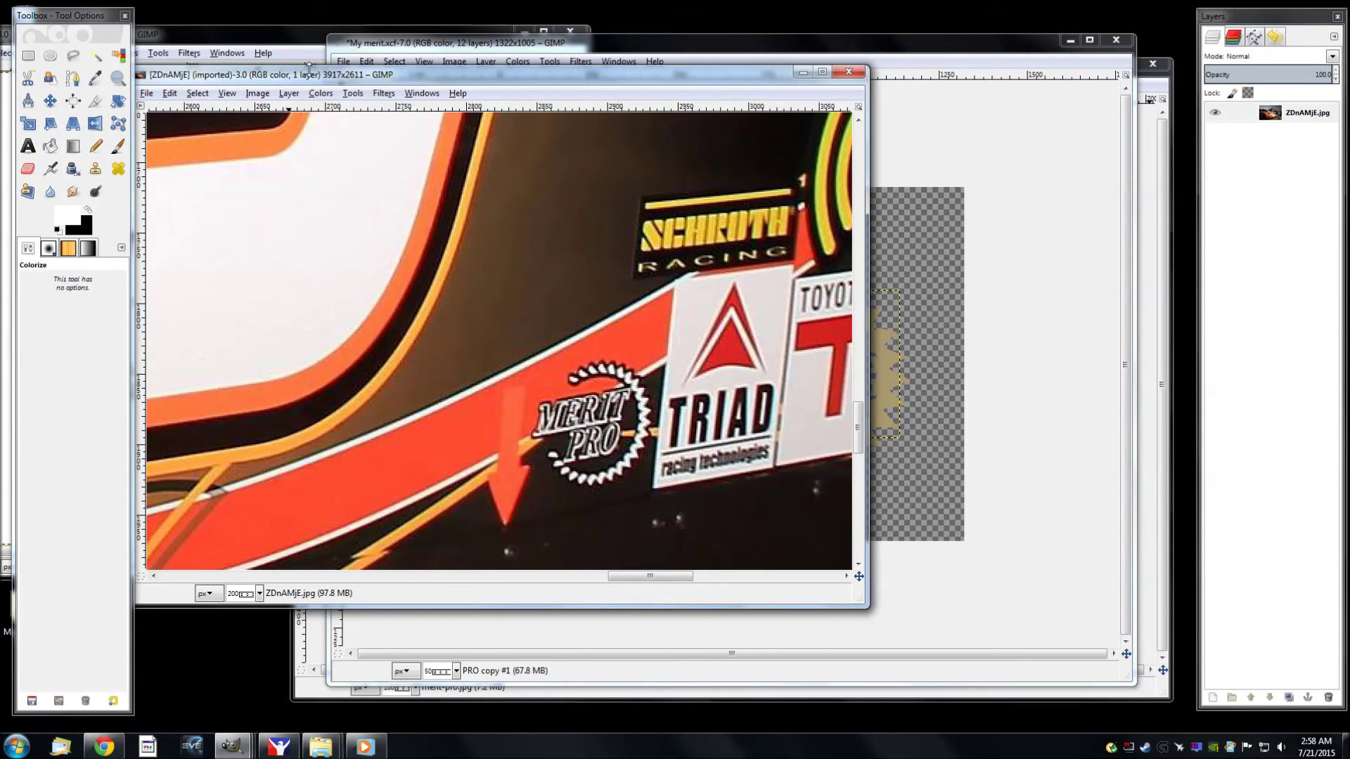
{"action": "left_click", "coordinate": [960, 49]}
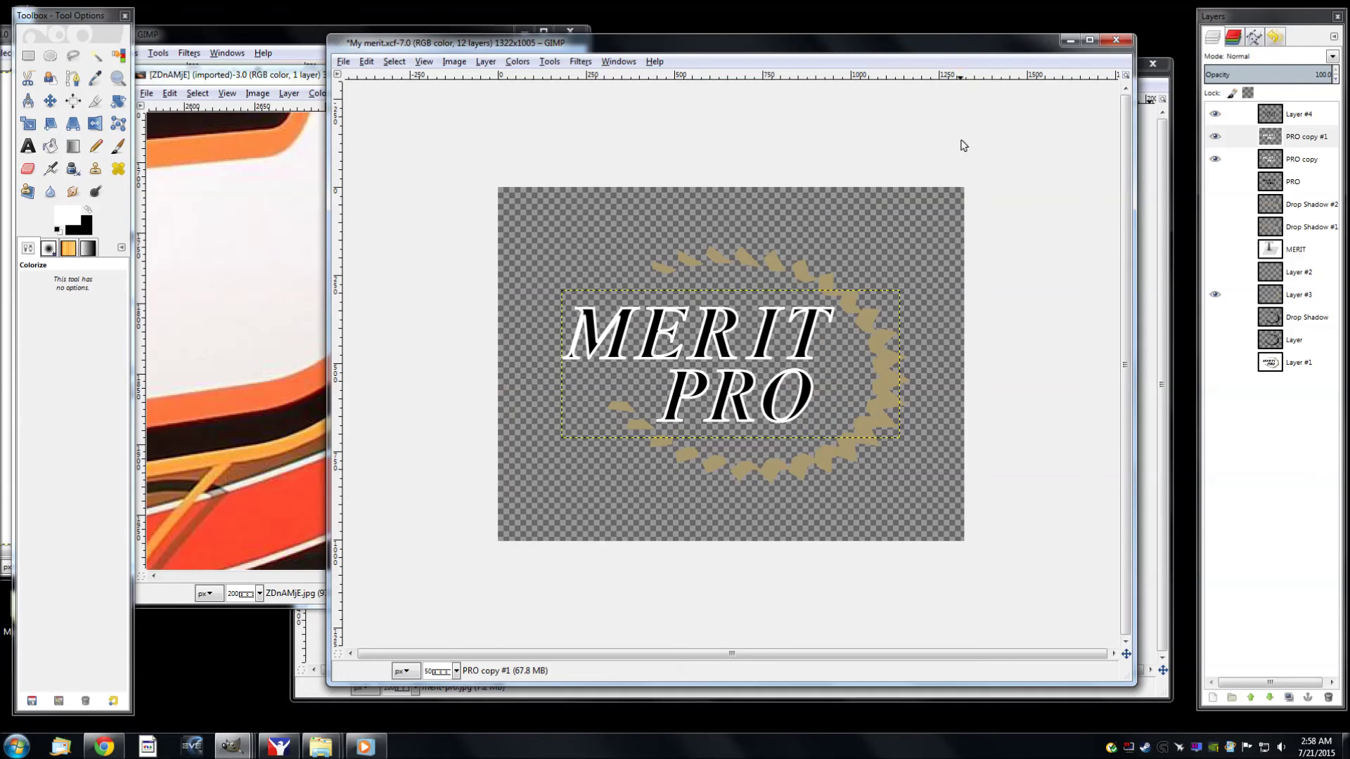
Add a transparent 1322 x 1005 px layer and move it directly beneath the PRO copy layer
{"action": "right_click", "coordinate": [1304, 140]}
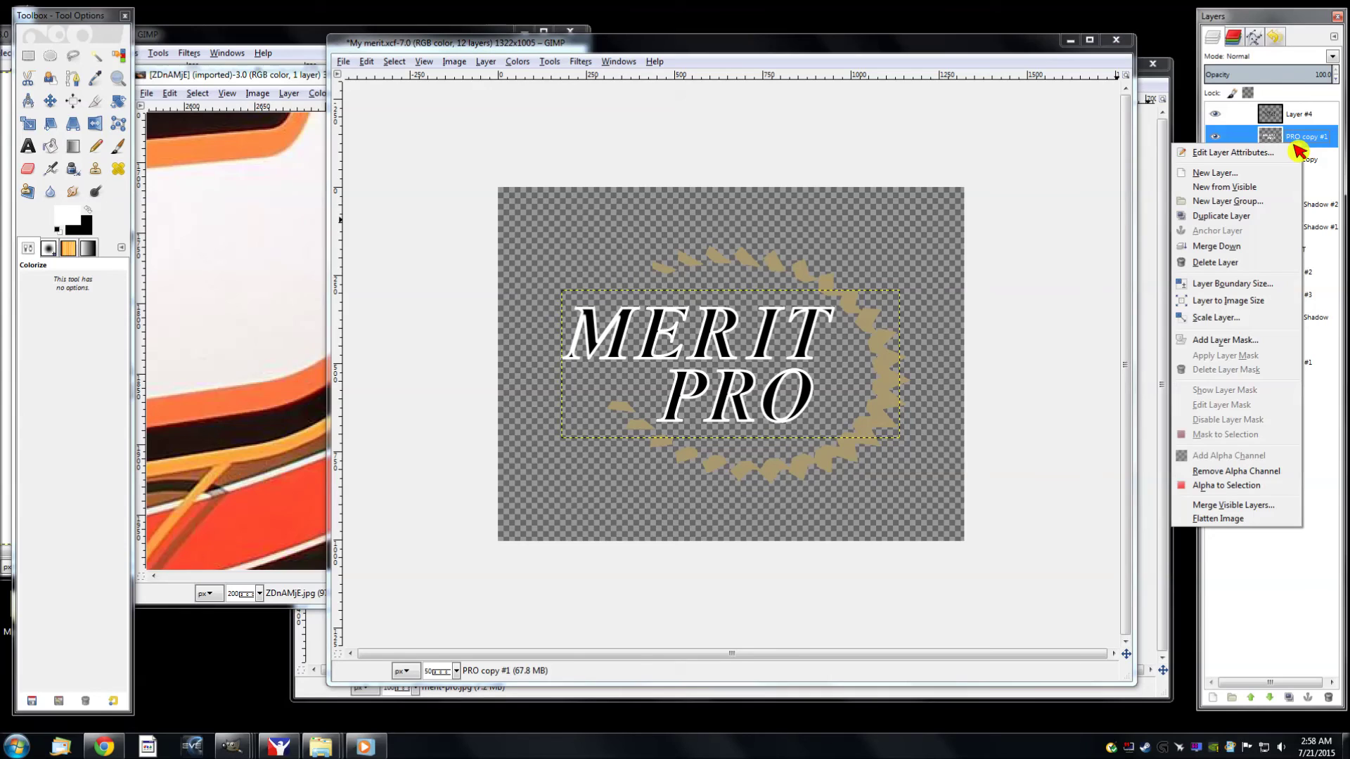
{"action": "left_click", "coordinate": [1254, 182]}
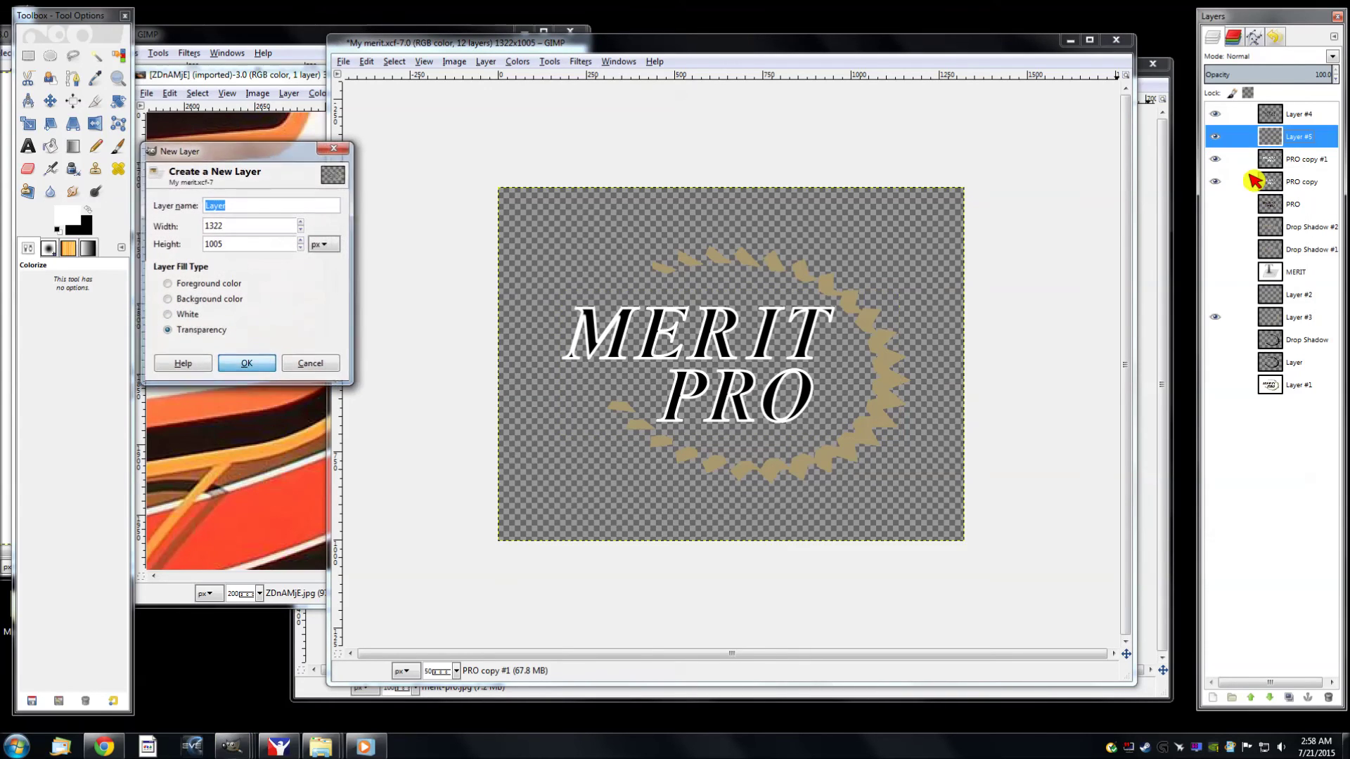
{"action": "key", "text": "Return"}
{"action": "left_click_drag", "start_coordinate": [1307, 171], "coordinate": [1299, 190]}
Toggle the visibility of PRO copy #1 to check it, and hide the PRO copy layer
{"action": "right_click", "coordinate": [1299, 161]}
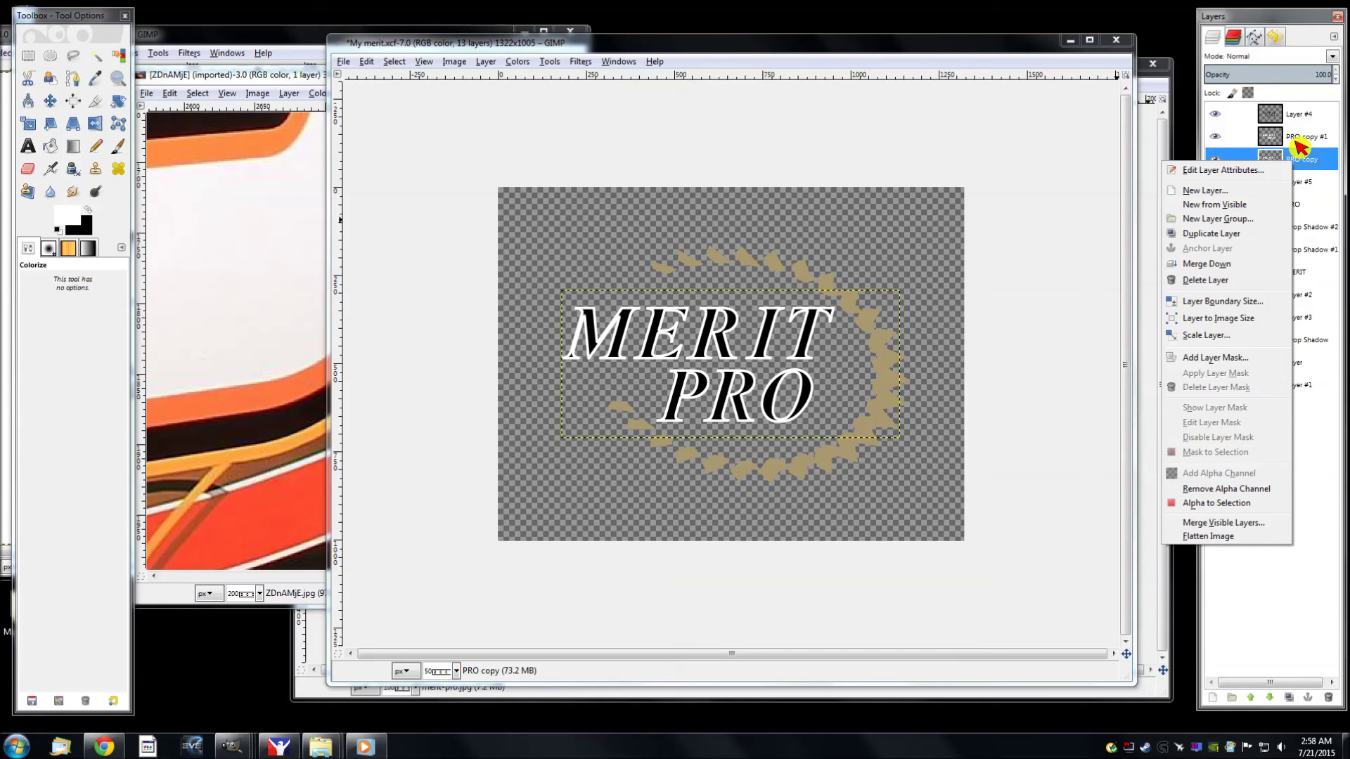
{"action": "left_click", "coordinate": [1299, 146]}
{"action": "left_click", "coordinate": [1293, 139]}
{"action": "left_click", "coordinate": [1214, 138]}
{"action": "left_click", "coordinate": [1215, 138]}
{"action": "left_click", "coordinate": [1215, 159]}
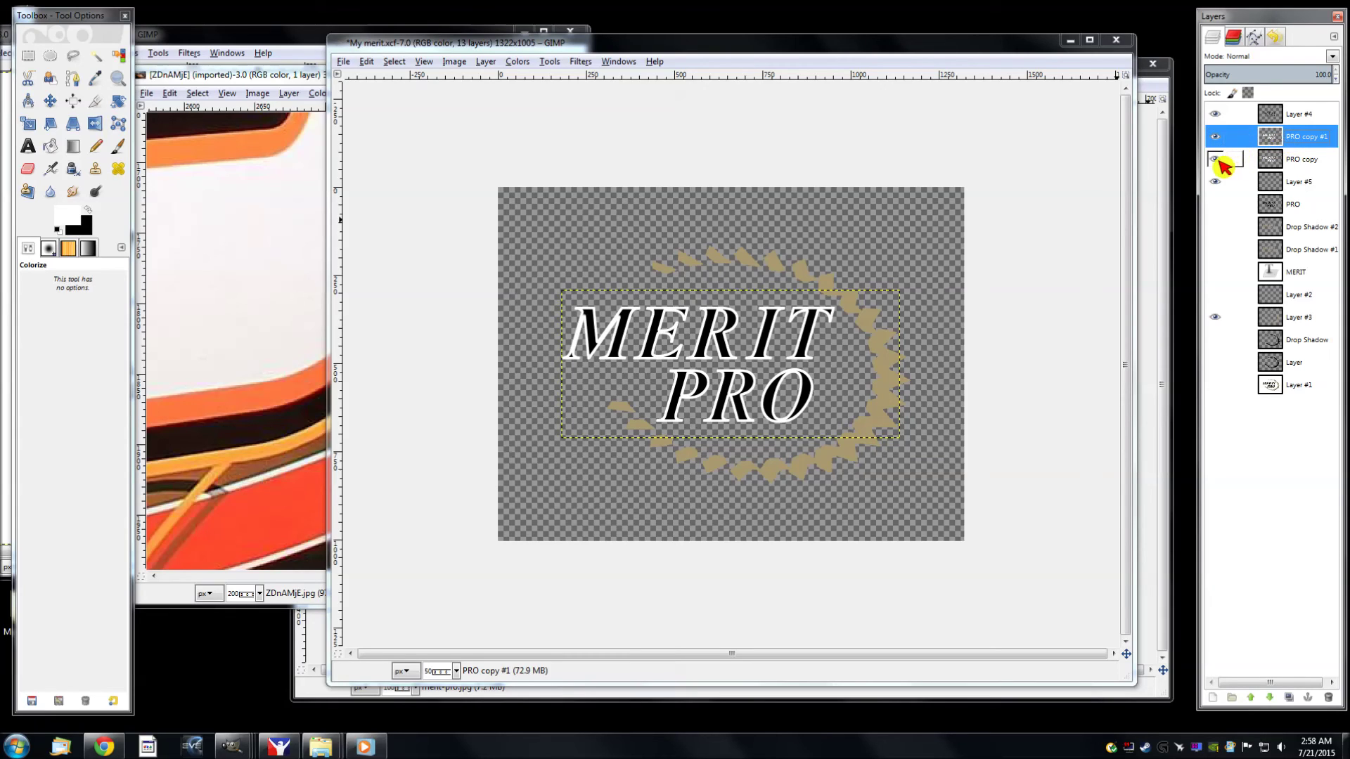
Select the lettering on PRO copy #1 from its alpha channel and make Layer #5 the active layer
{"action": "left_click", "coordinate": [1306, 163]}
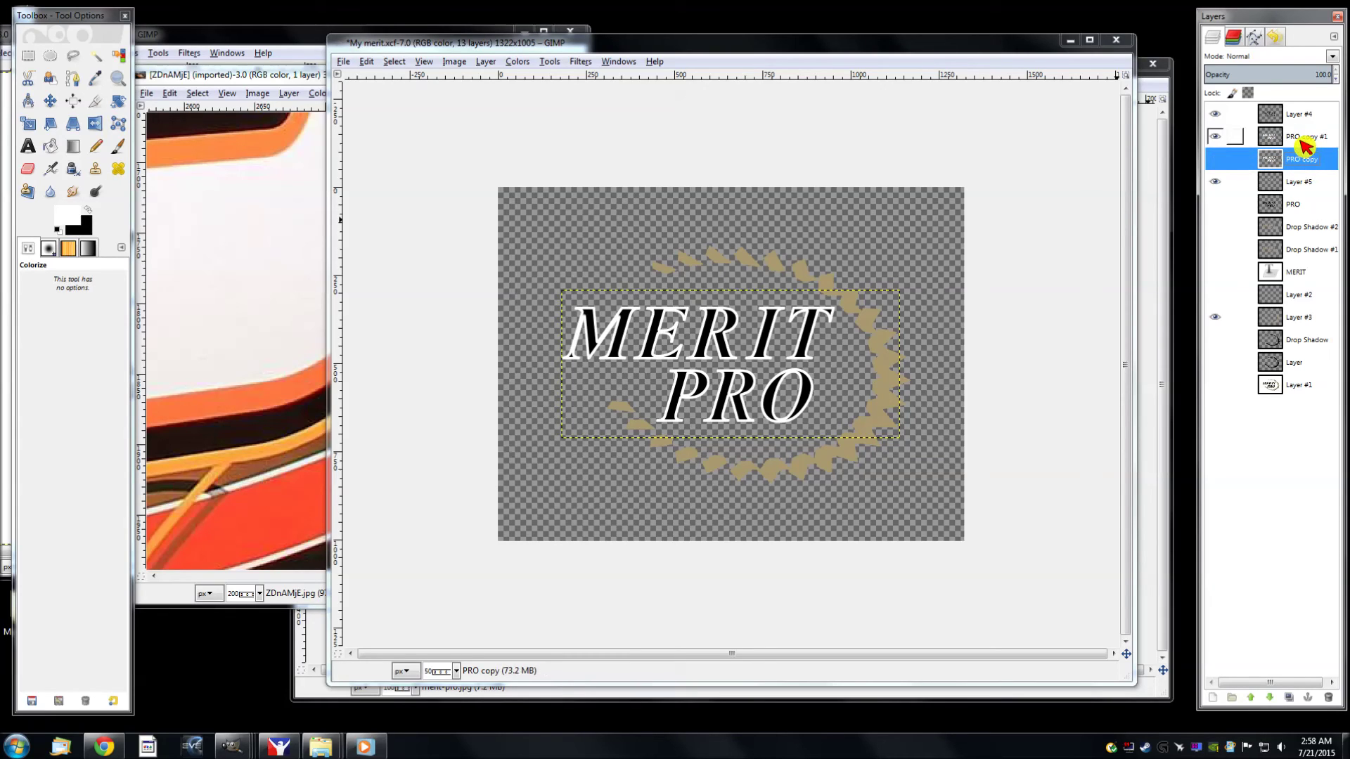
{"action": "left_click", "coordinate": [1297, 141]}
{"action": "right_click", "coordinate": [1295, 145]}
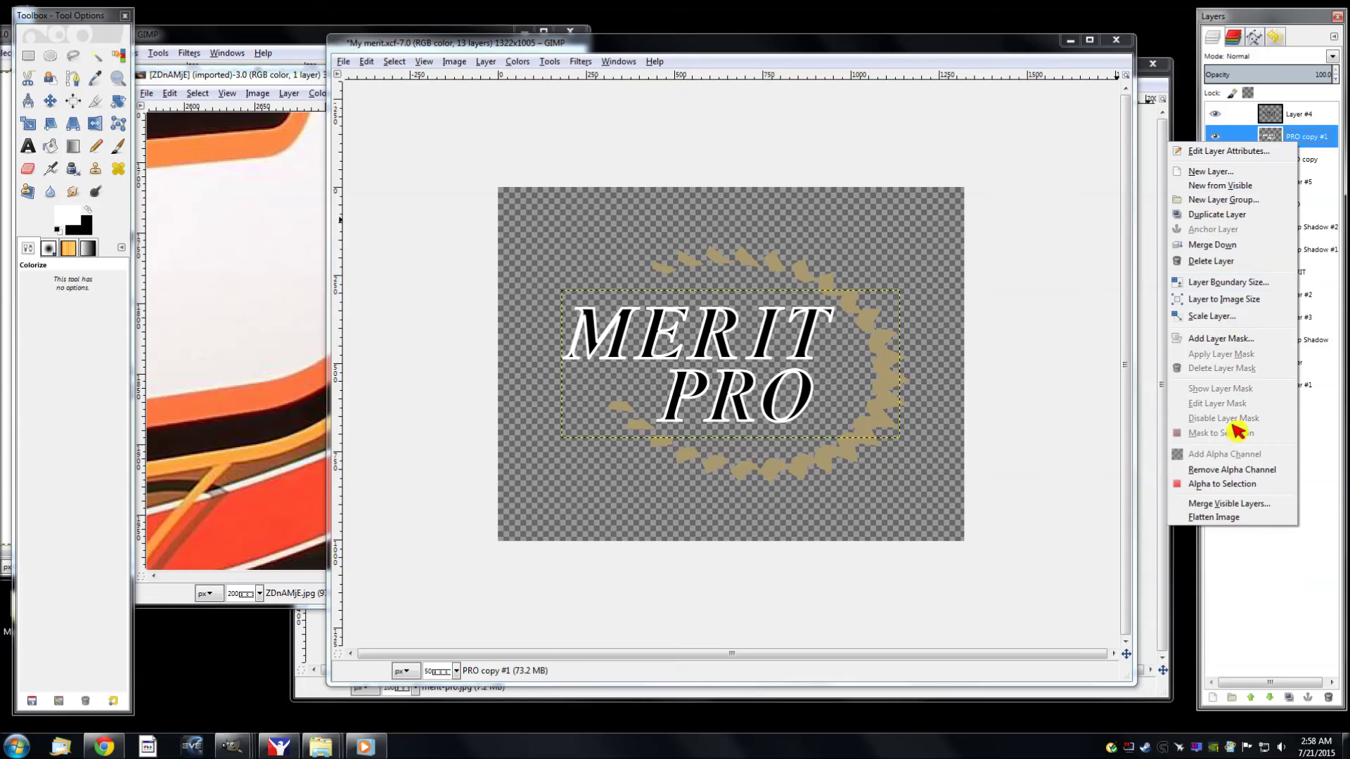
{"action": "left_click", "coordinate": [1234, 485]}
{"action": "left_click", "coordinate": [1298, 182]}
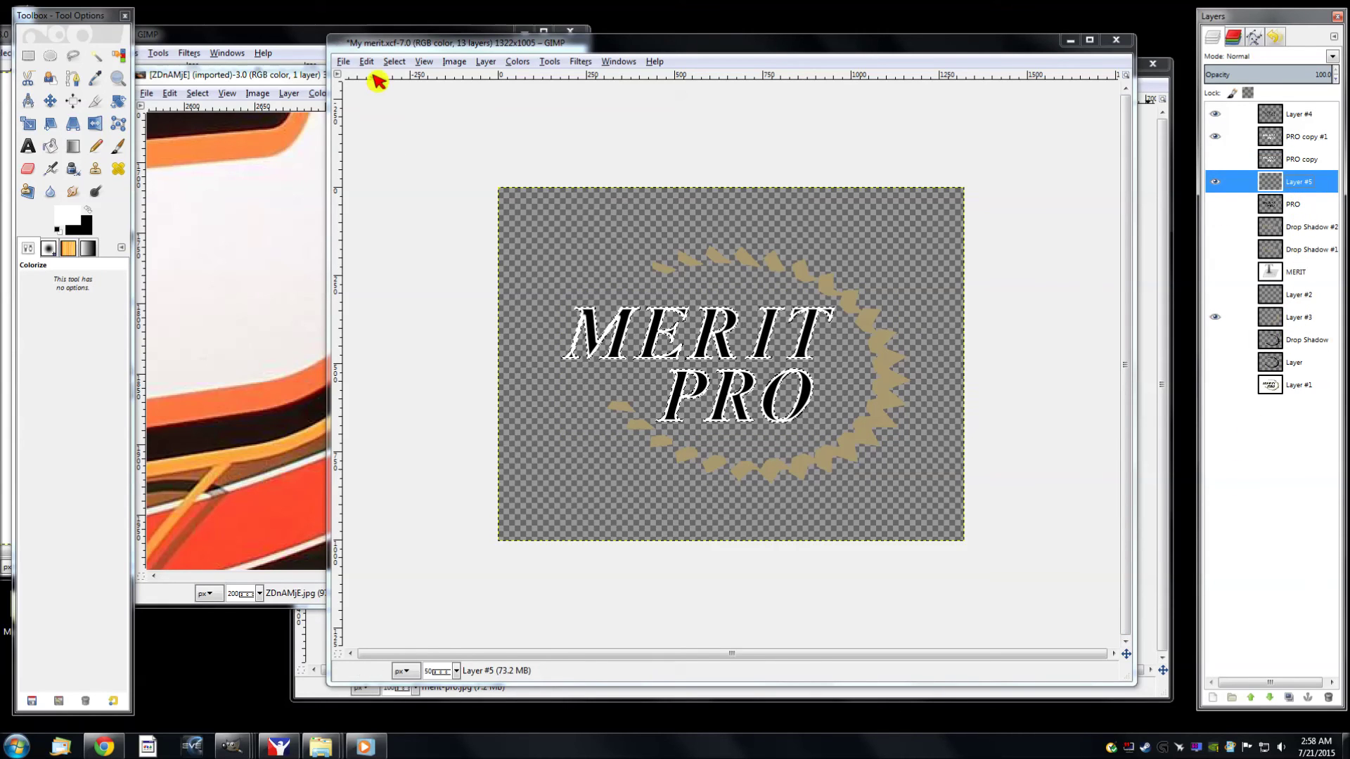
Grow the lettering selection by 4 px twice in succession
{"action": "left_click", "coordinate": [394, 62]}
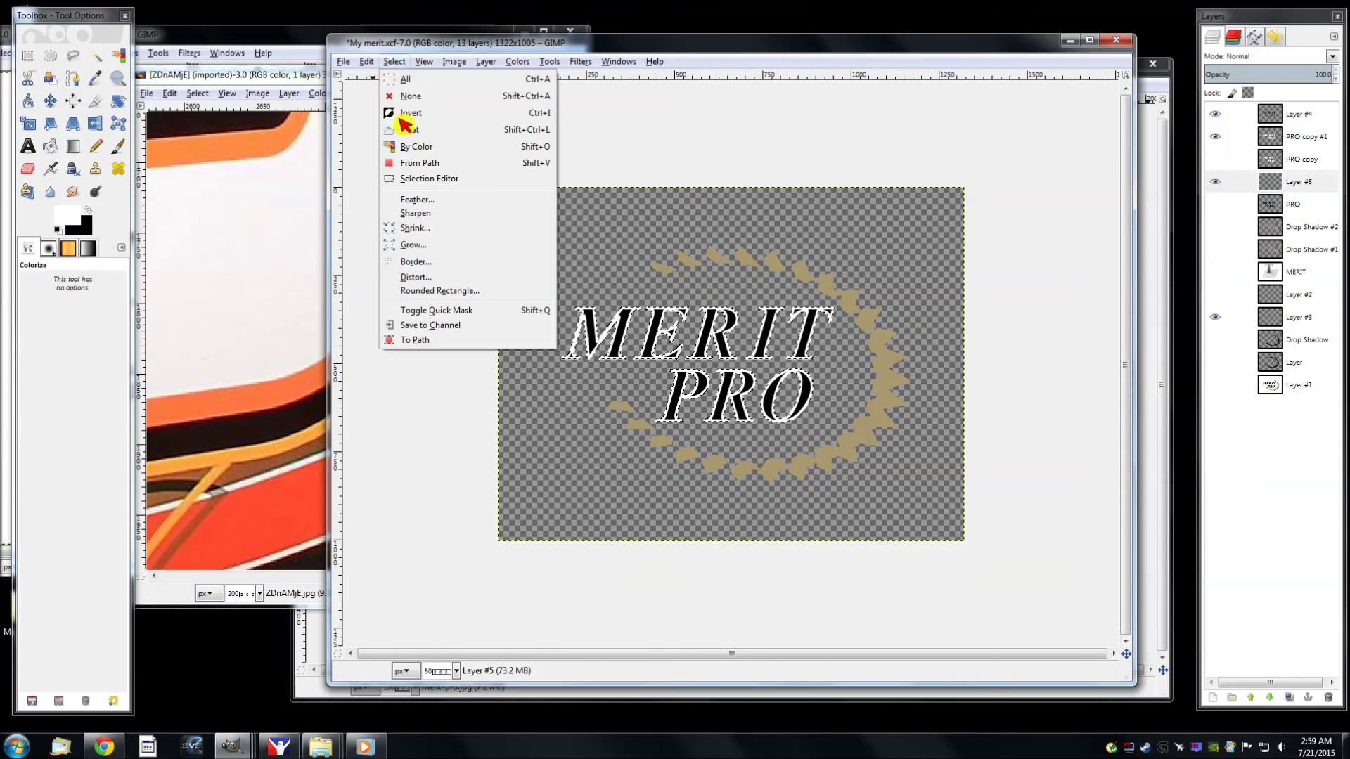
{"action": "left_click", "coordinate": [414, 245]}
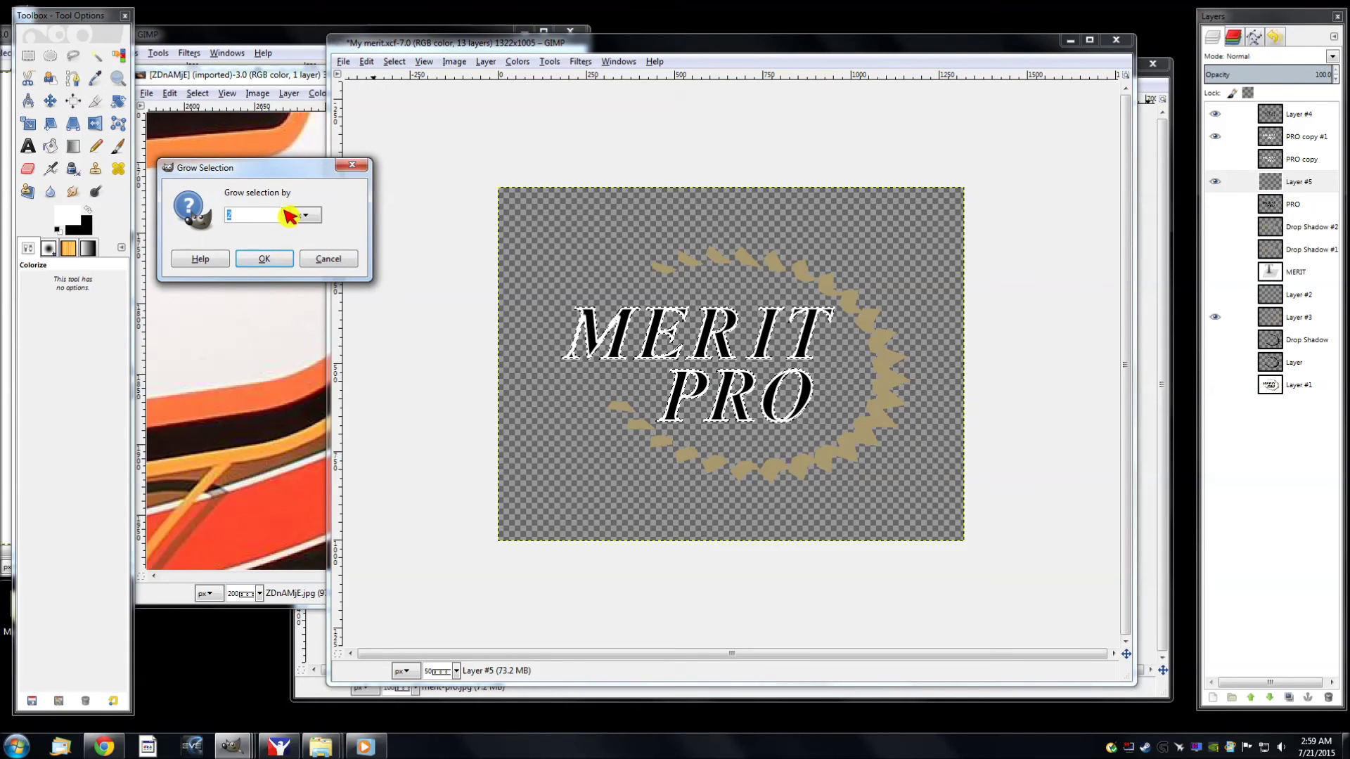
{"action": "type", "text": "5"}
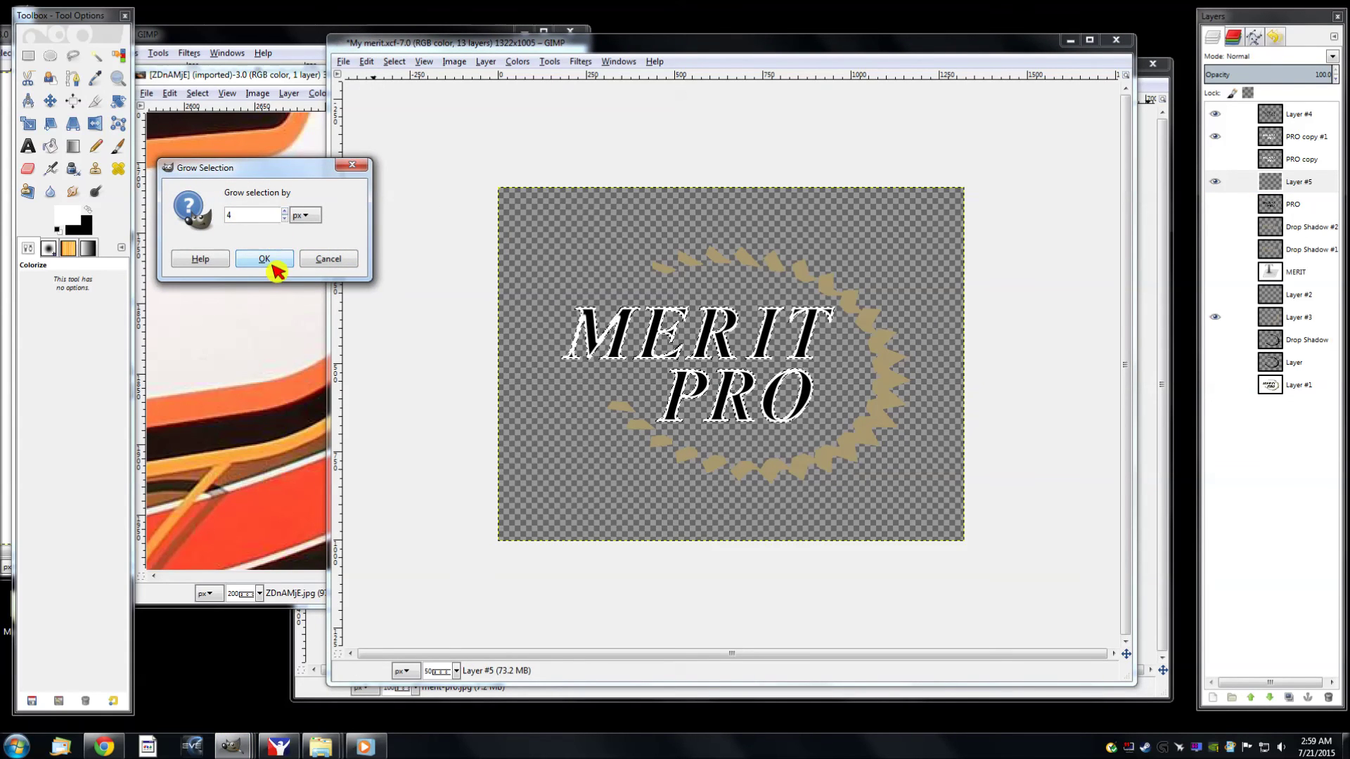
{"action": "left_click", "coordinate": [270, 260]}
{"action": "left_click_drag", "start_coordinate": [598, 51], "coordinate": [627, 121]}
{"action": "left_click", "coordinate": [421, 132]}
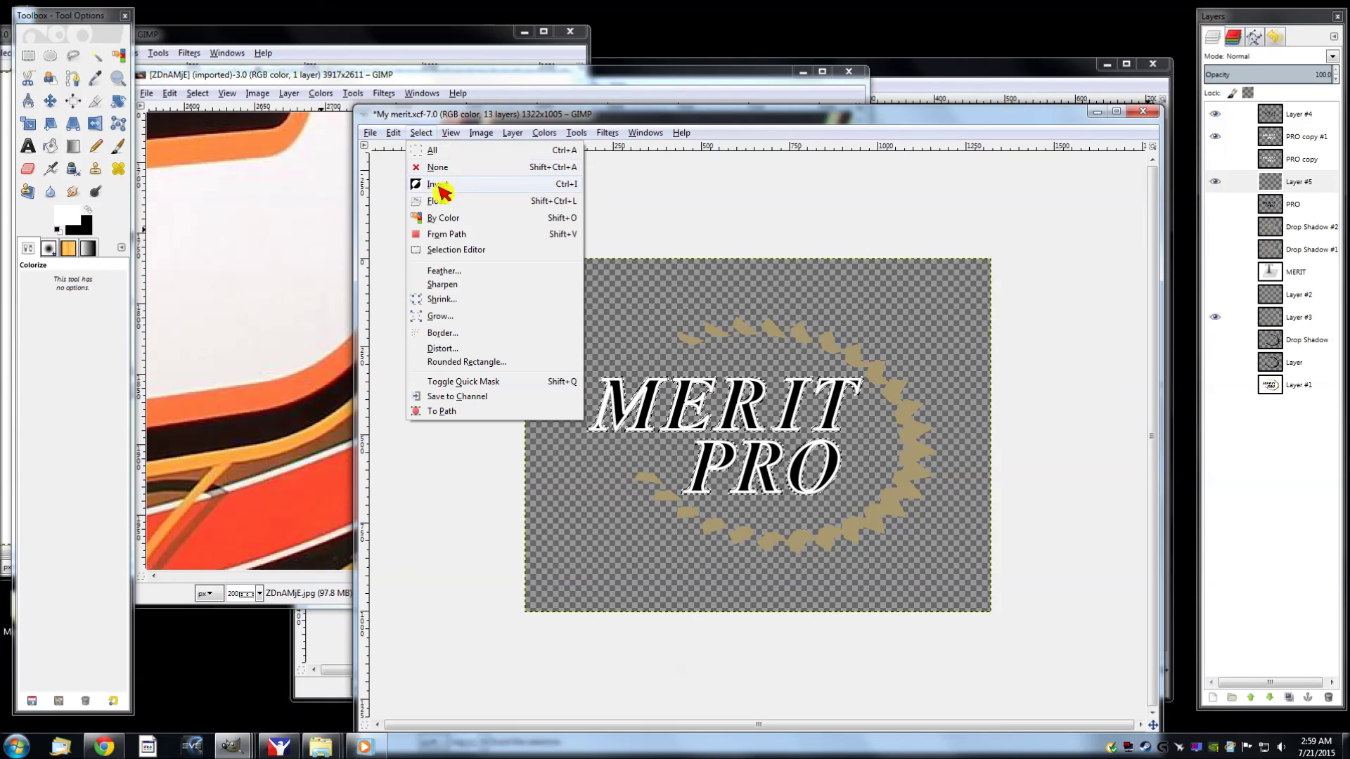
{"action": "left_click", "coordinate": [457, 310]}
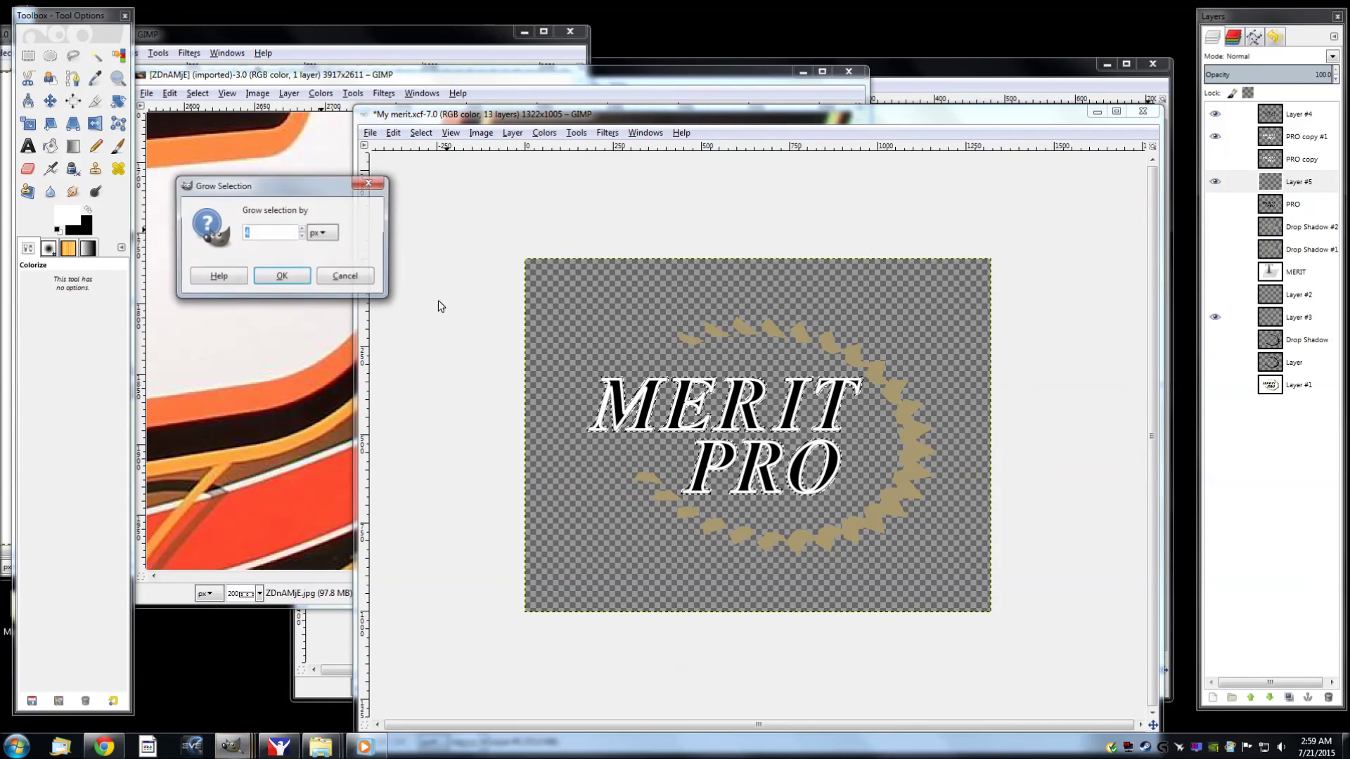
{"action": "left_click", "coordinate": [284, 272]}
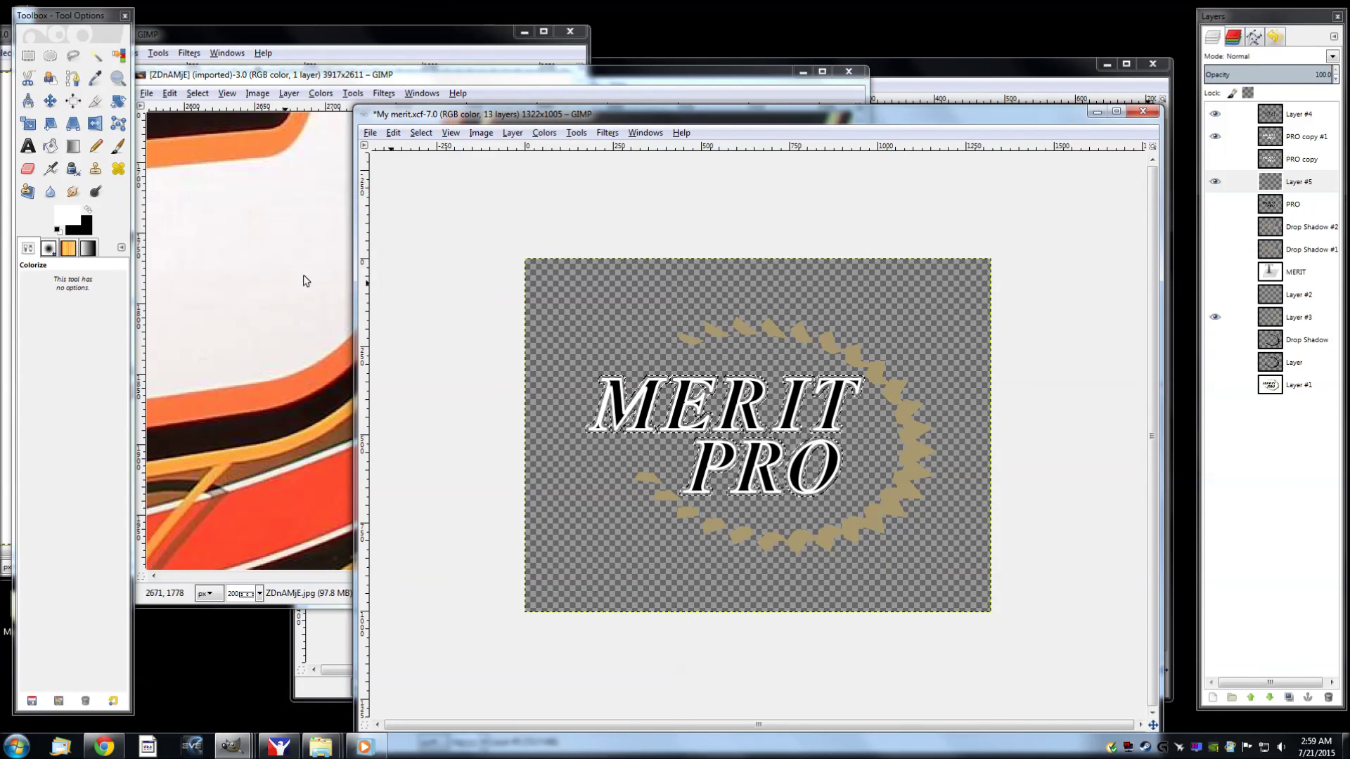
Fill the grown lettering selection on Layer #5 with the black background color and deselect everything
{"action": "right_click", "coordinate": [755, 405]}
{"action": "mouse_move", "coordinate": [805, 431]}
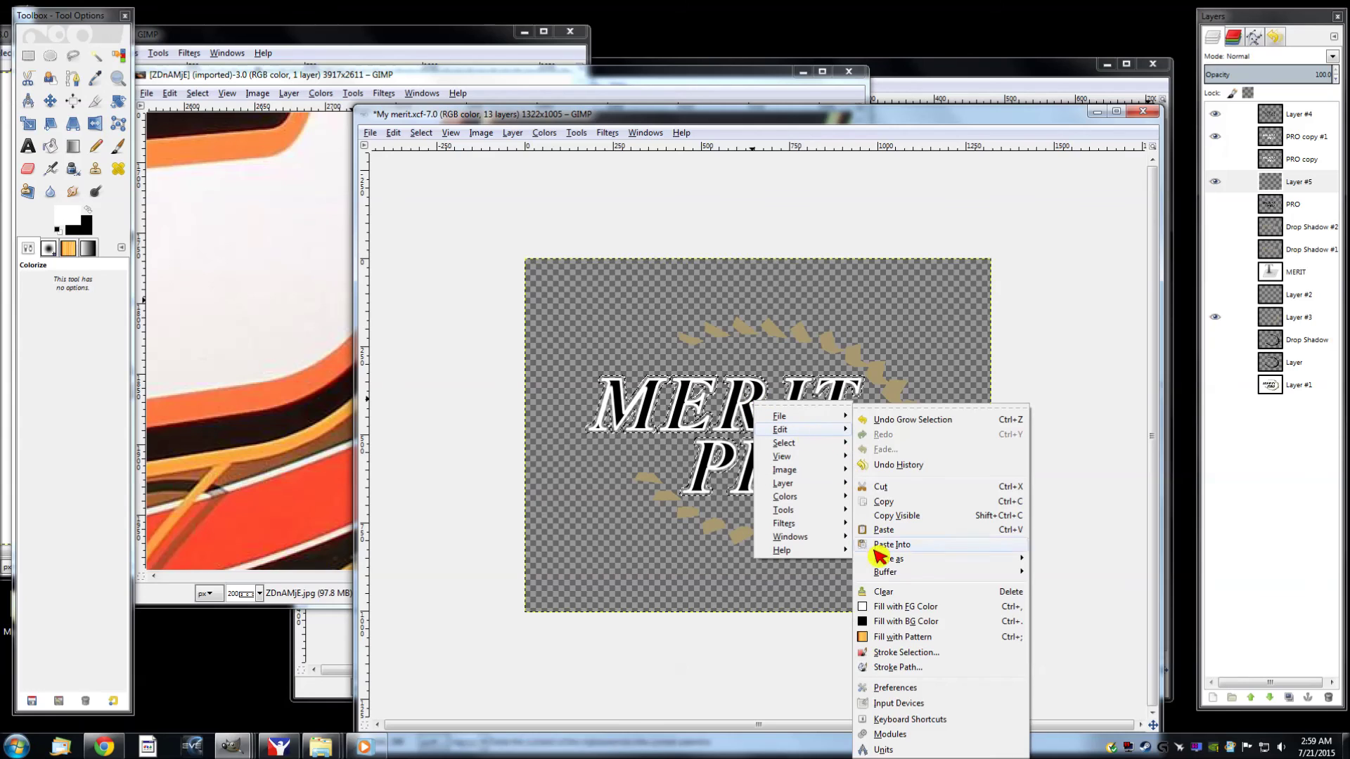
{"action": "left_click", "coordinate": [897, 622]}
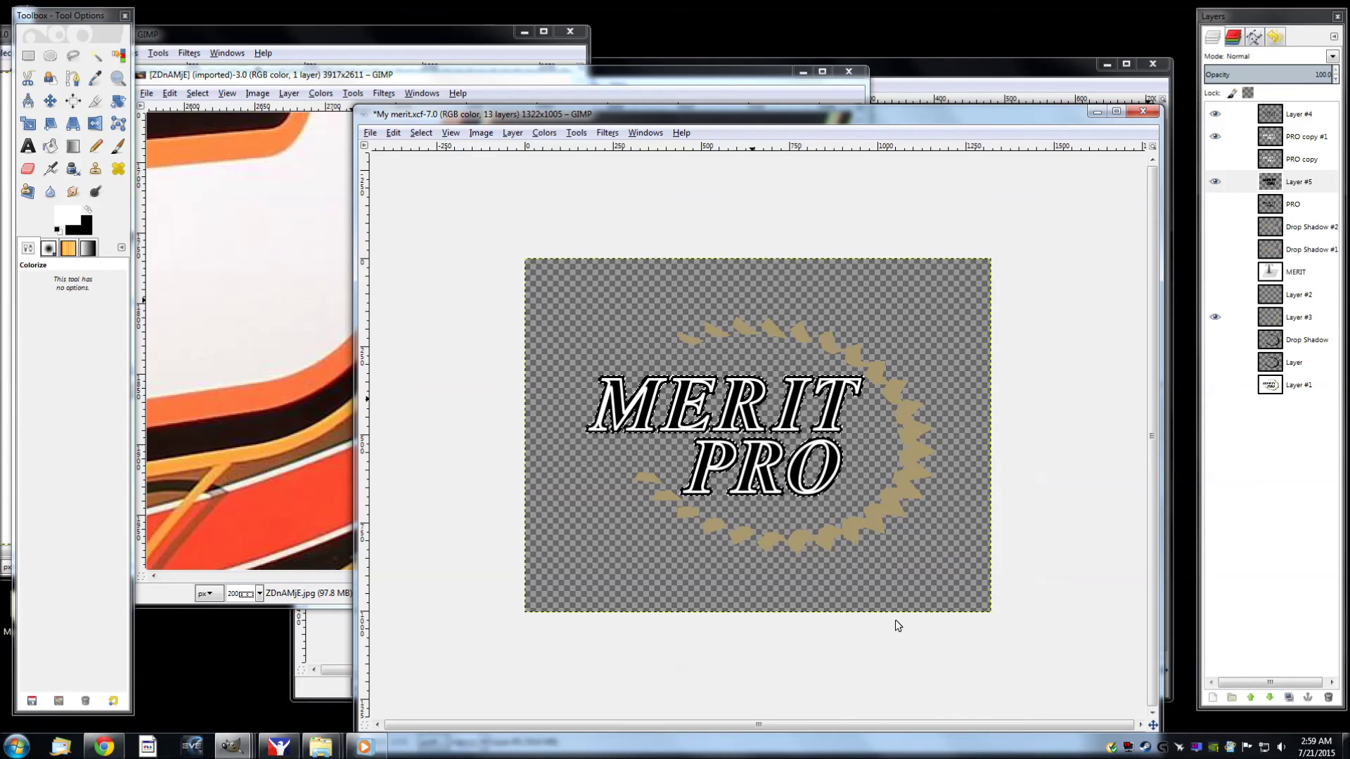
{"action": "key", "text": "ctrl+shift+a"}
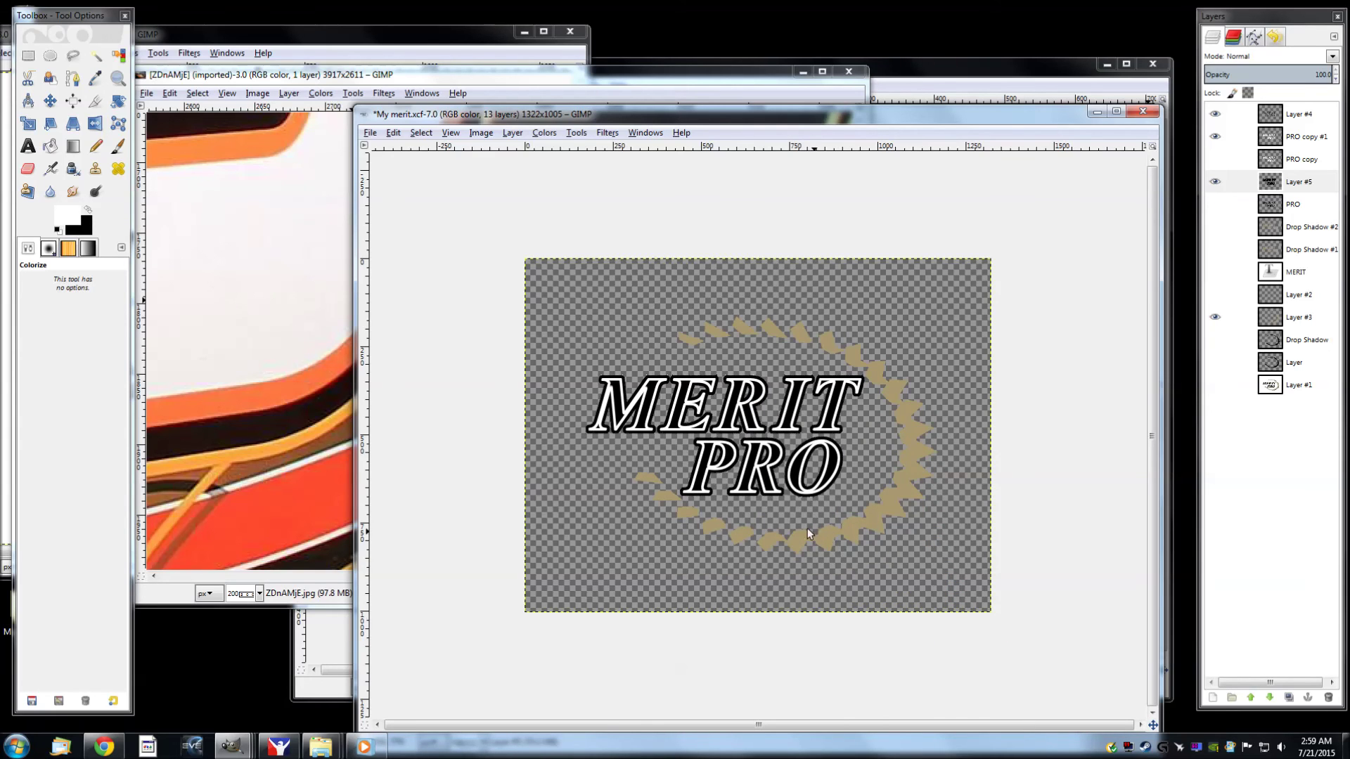
Examine the Merit Pro decal in the truck photo and compare its lettering and toothed ring with the recreated logo
{"action": "left_click", "coordinate": [362, 81]}
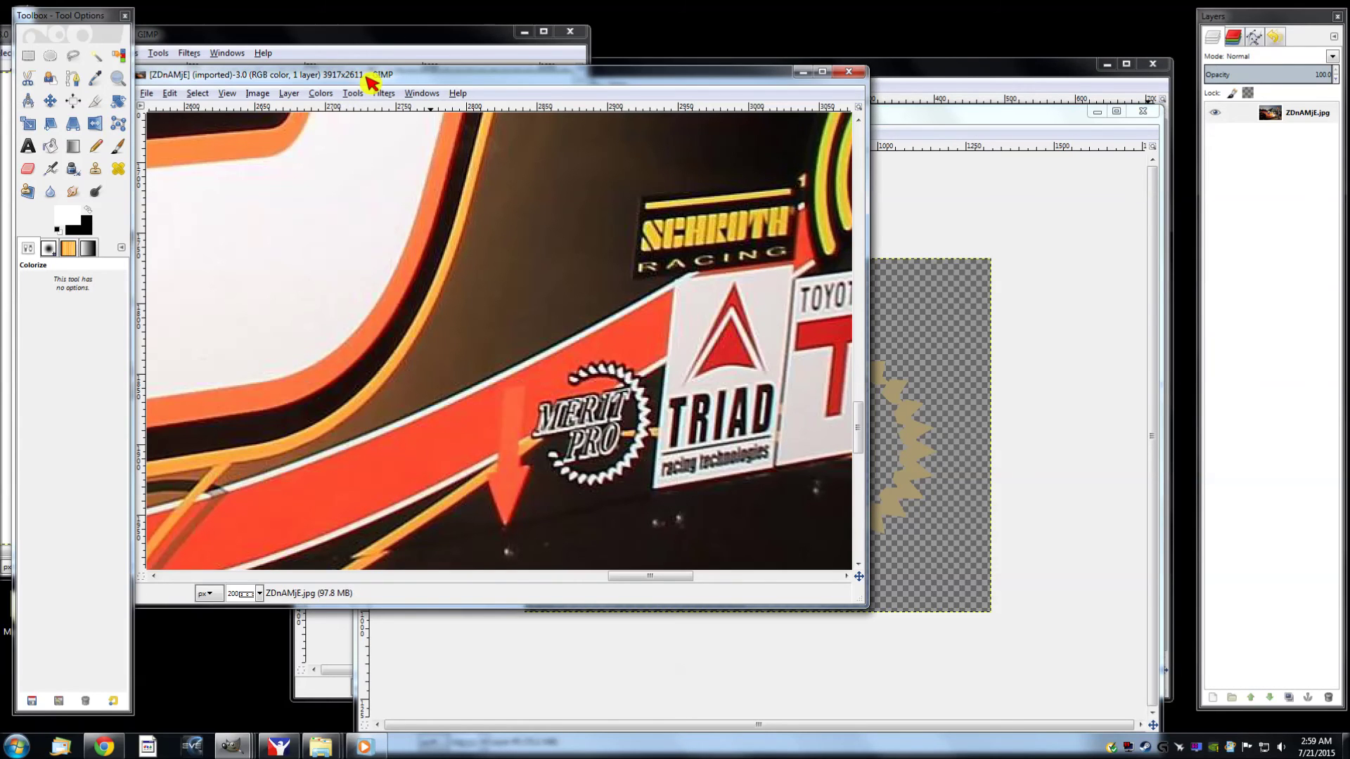
{"action": "left_click", "coordinate": [941, 121]}
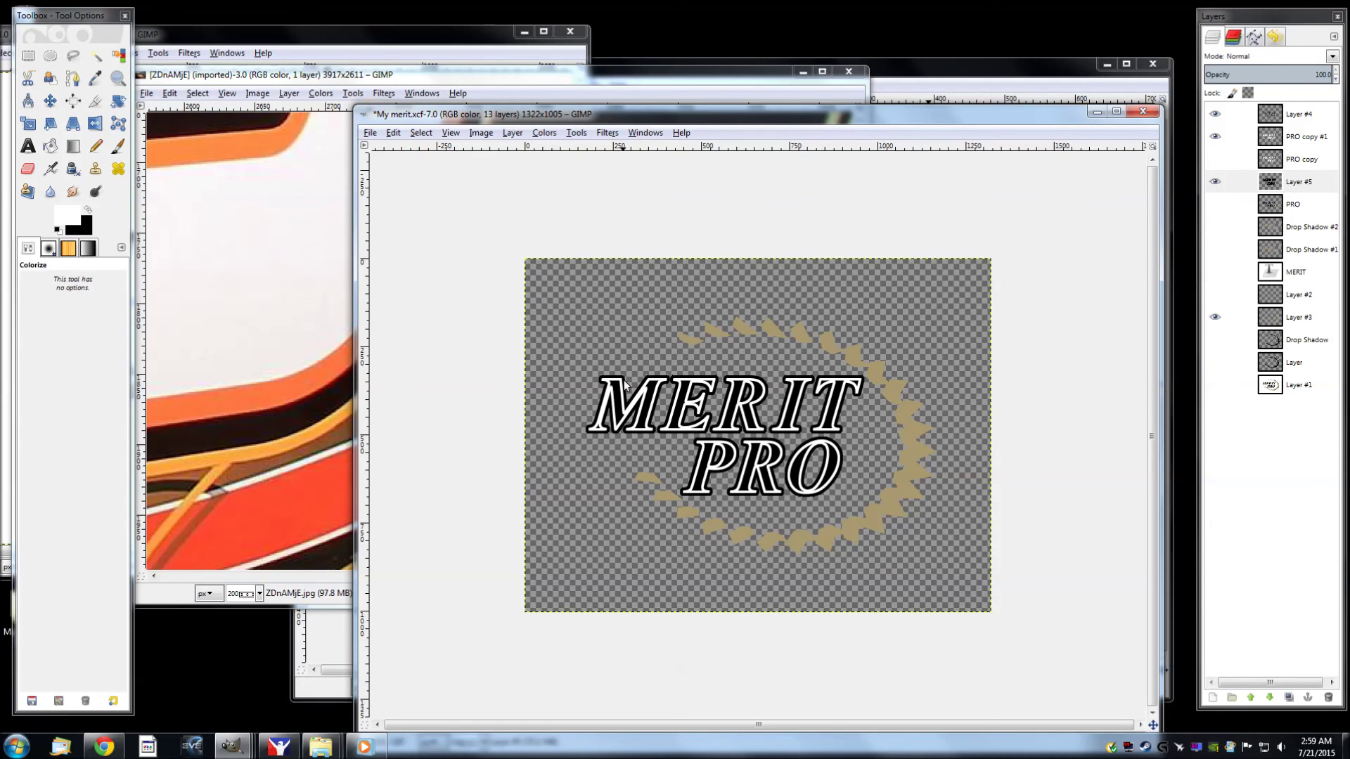
{"action": "scroll", "coordinate": [625, 381], "scroll_direction": "up", "scroll_amount": 3}
{"action": "scroll", "coordinate": [624, 381], "scroll_direction": "down", "scroll_amount": 3}
{"action": "left_click", "coordinate": [557, 90]}
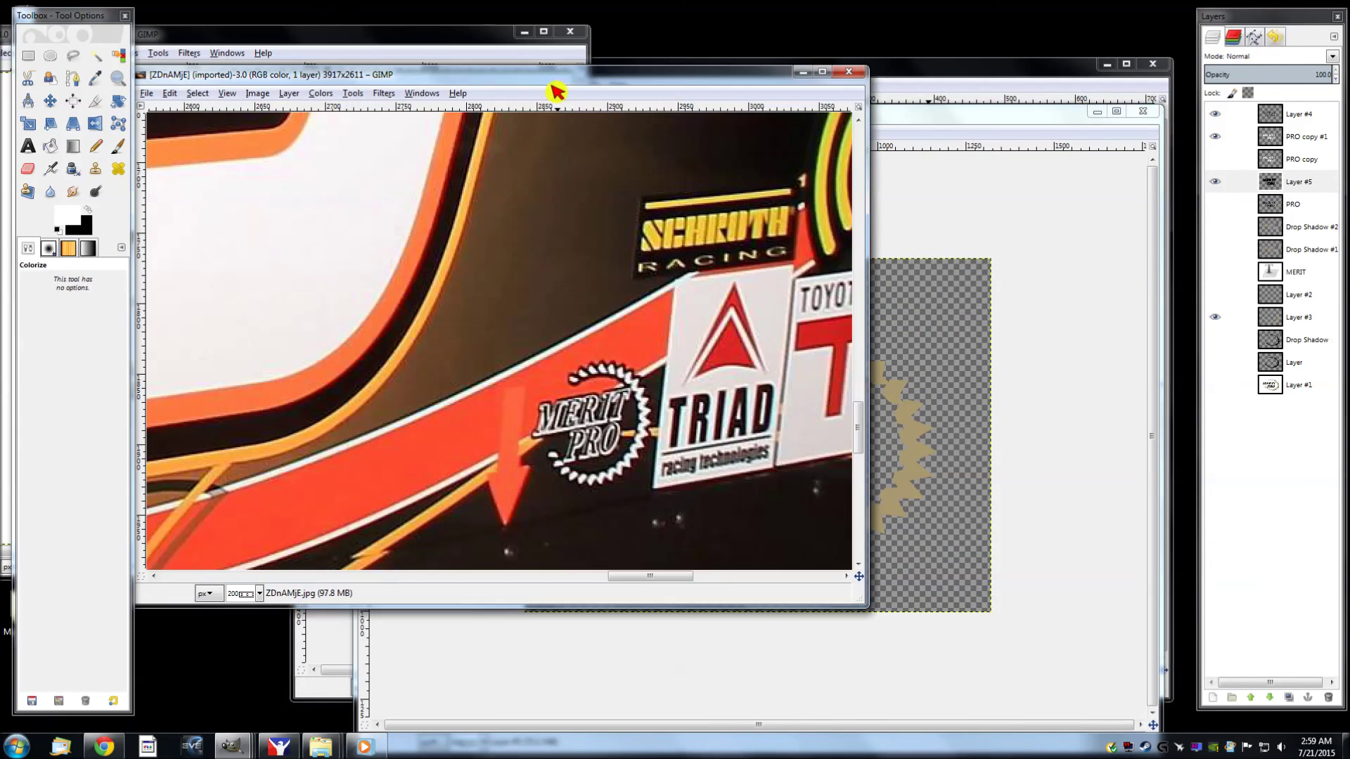
{"action": "left_click", "coordinate": [952, 128]}
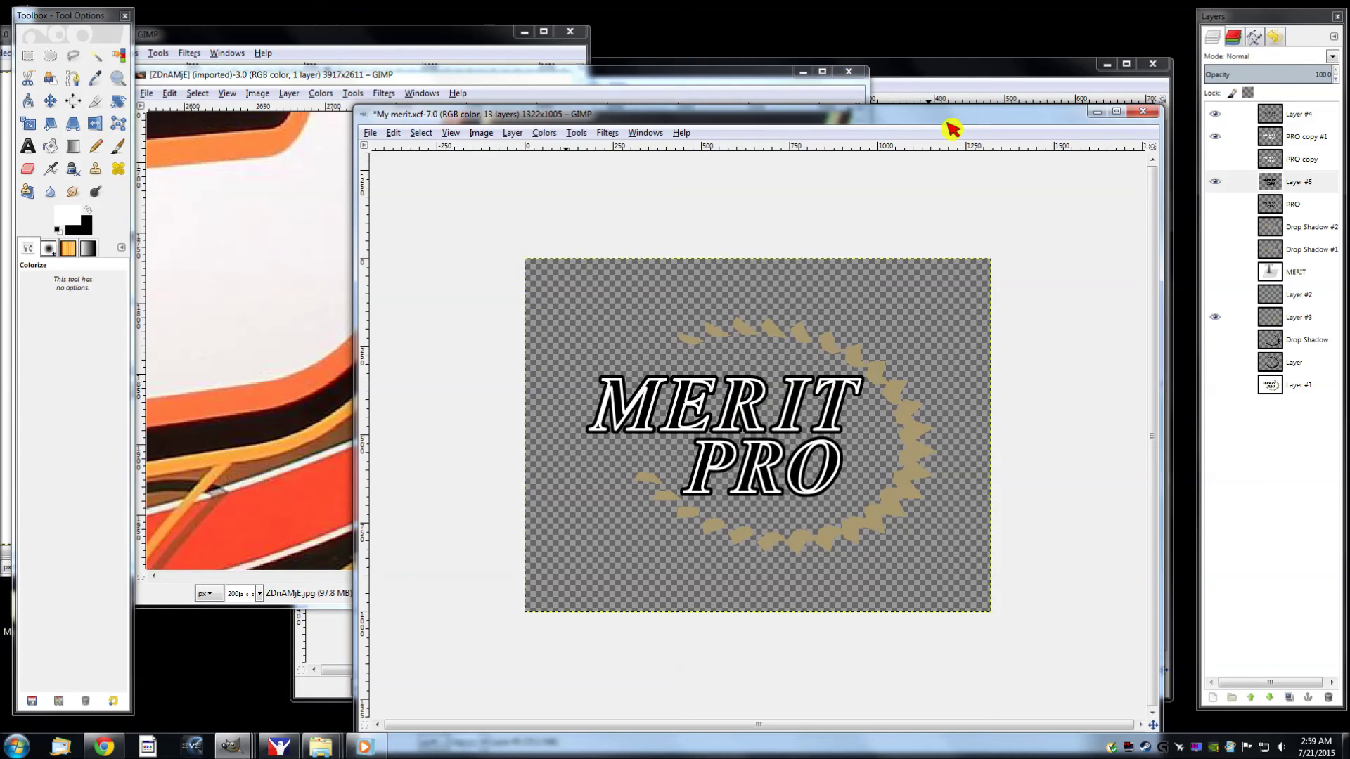
{"action": "left_click", "coordinate": [498, 90]}
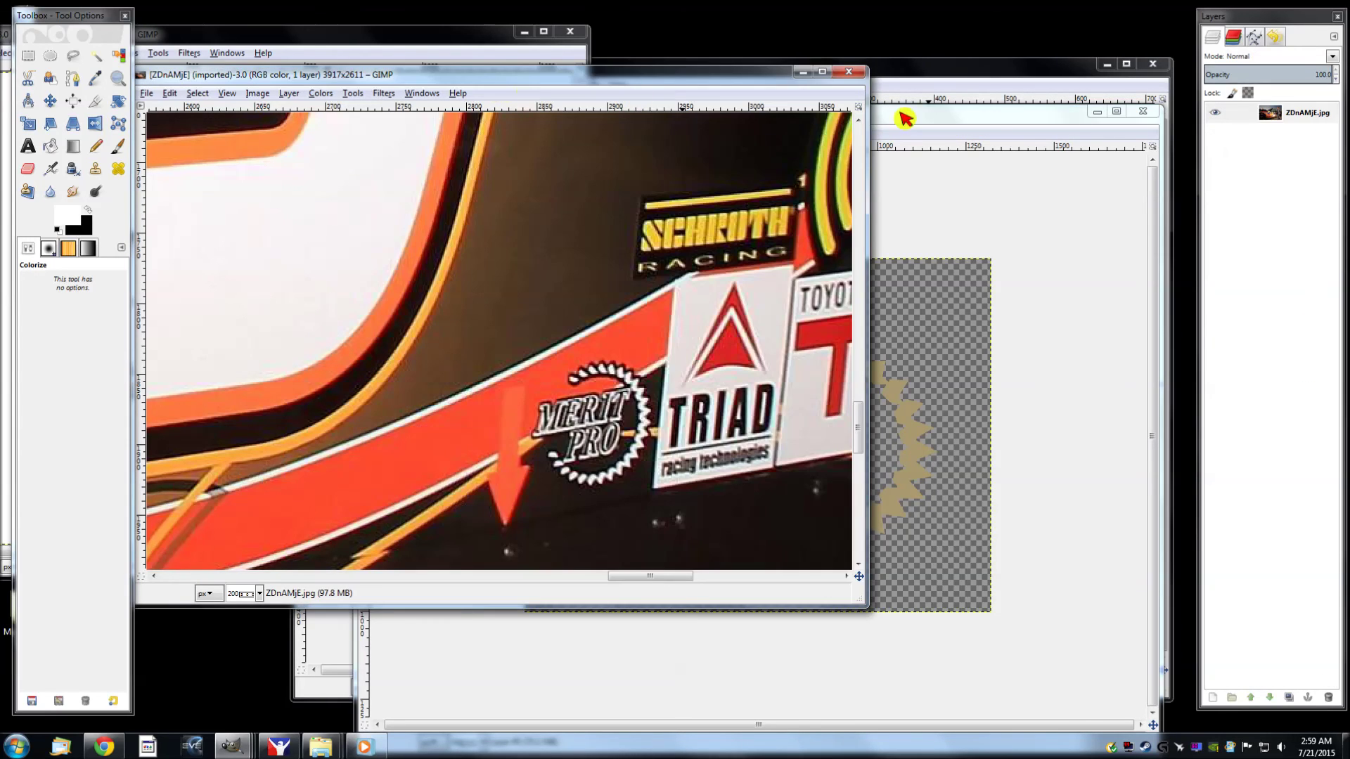
{"action": "left_click", "coordinate": [1007, 116]}
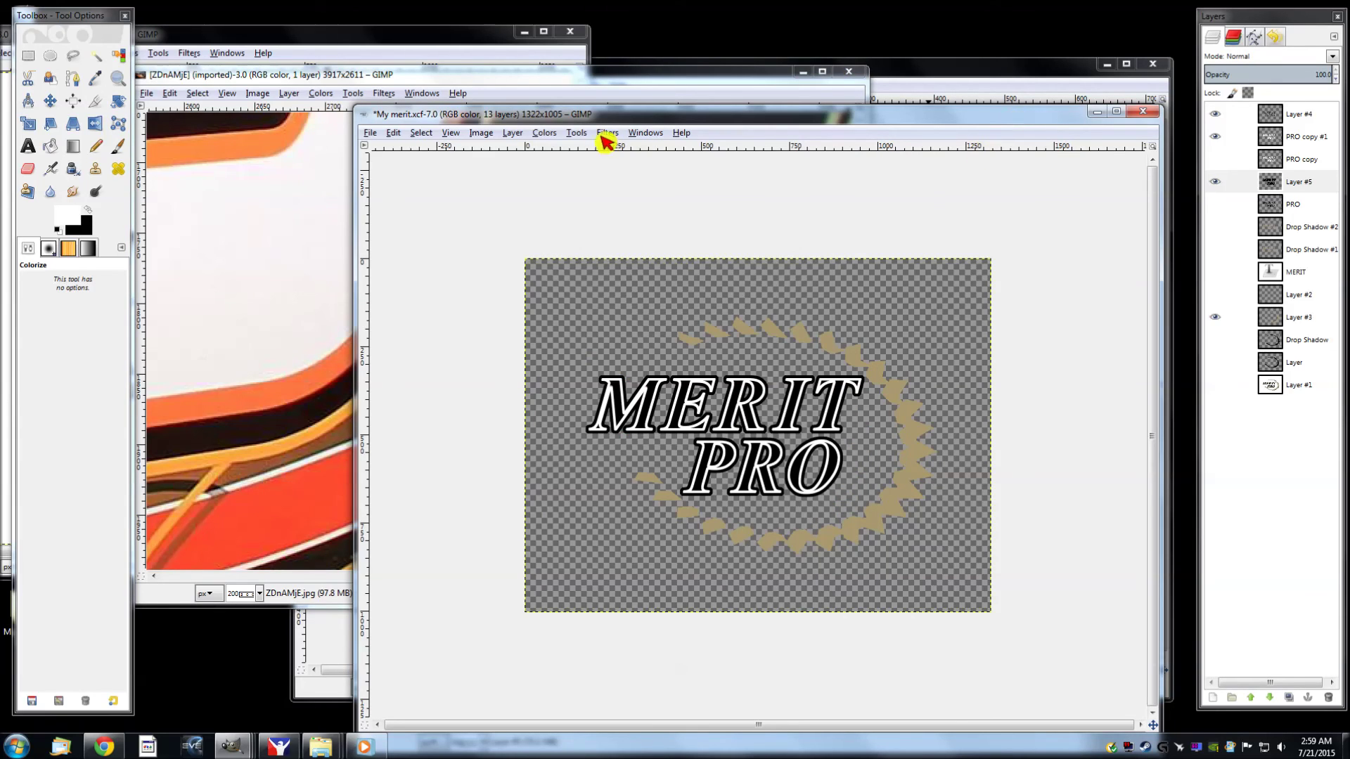
{"action": "left_click", "coordinate": [573, 92]}
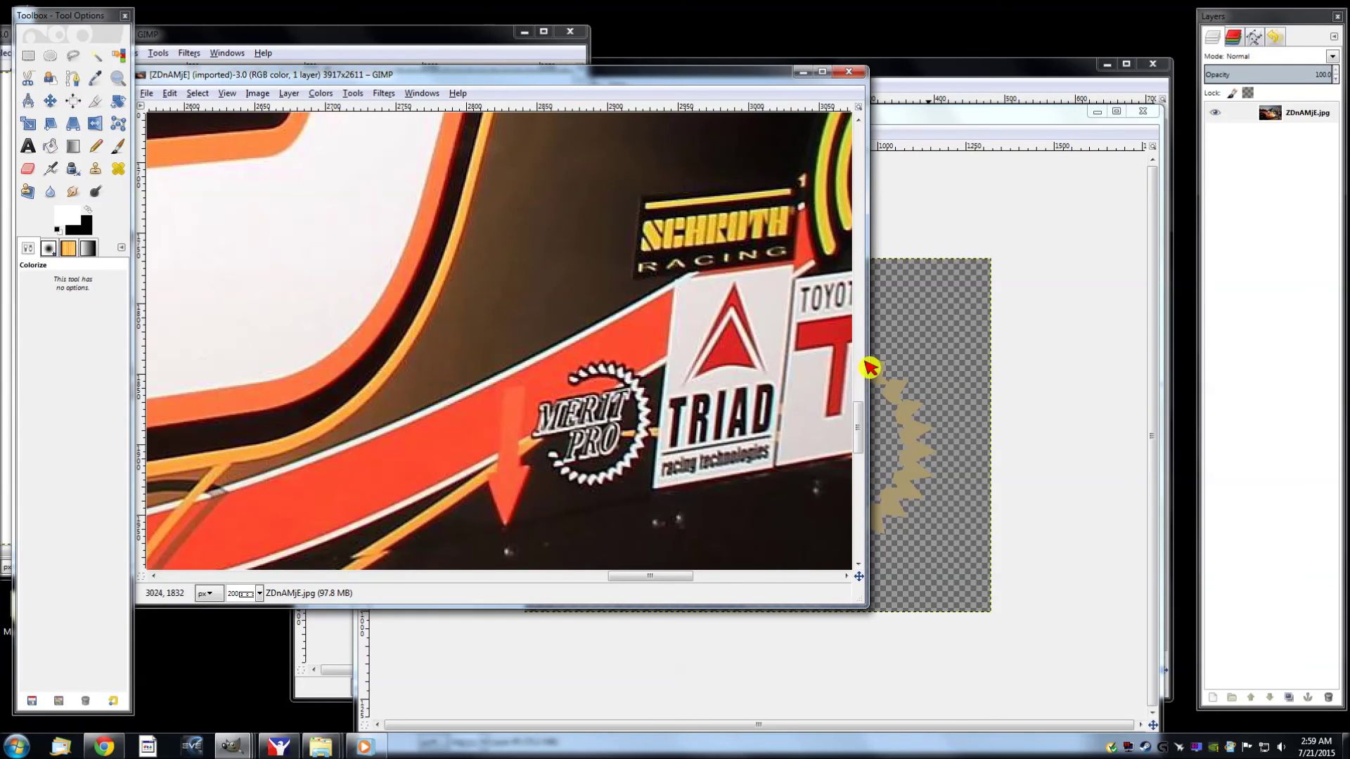
{"action": "left_click", "coordinate": [940, 116]}
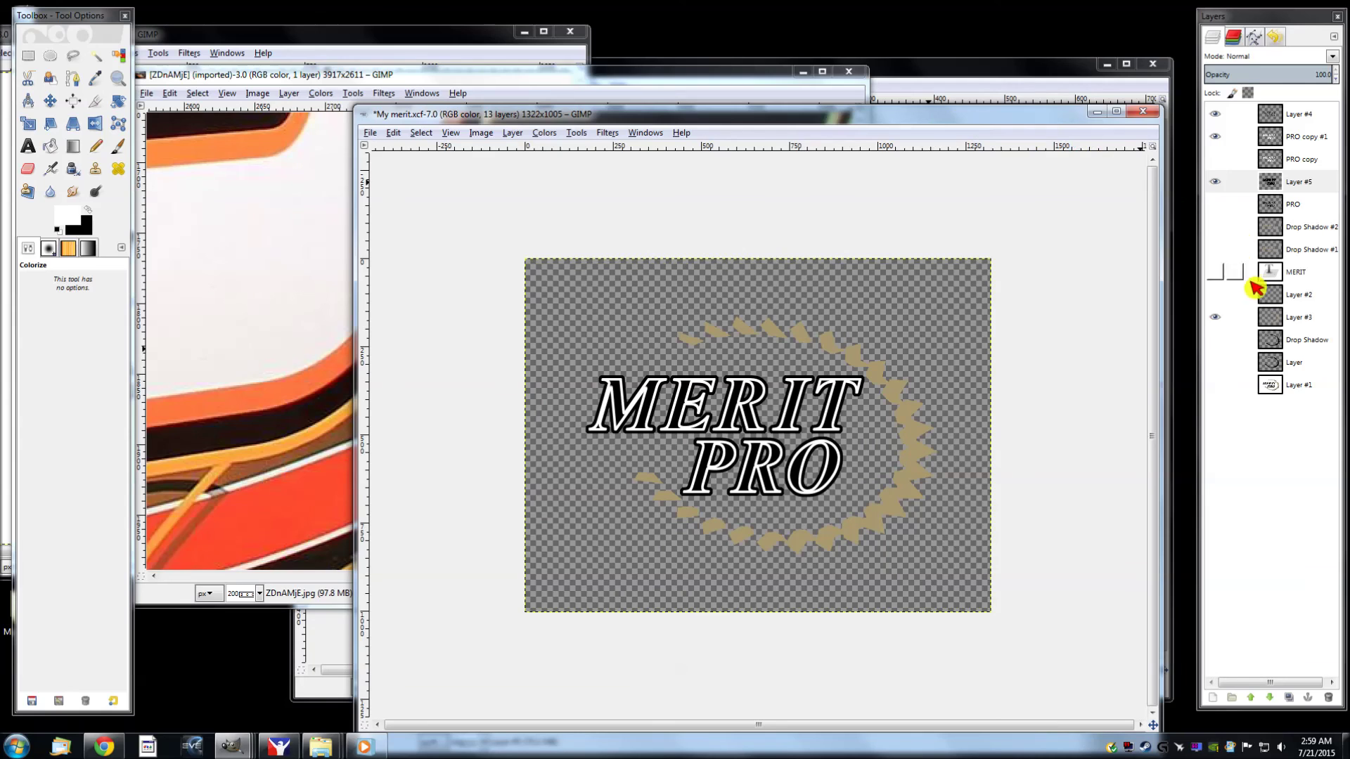
{"action": "left_click", "coordinate": [1302, 320]}
{"action": "right_click", "coordinate": [1301, 321]}
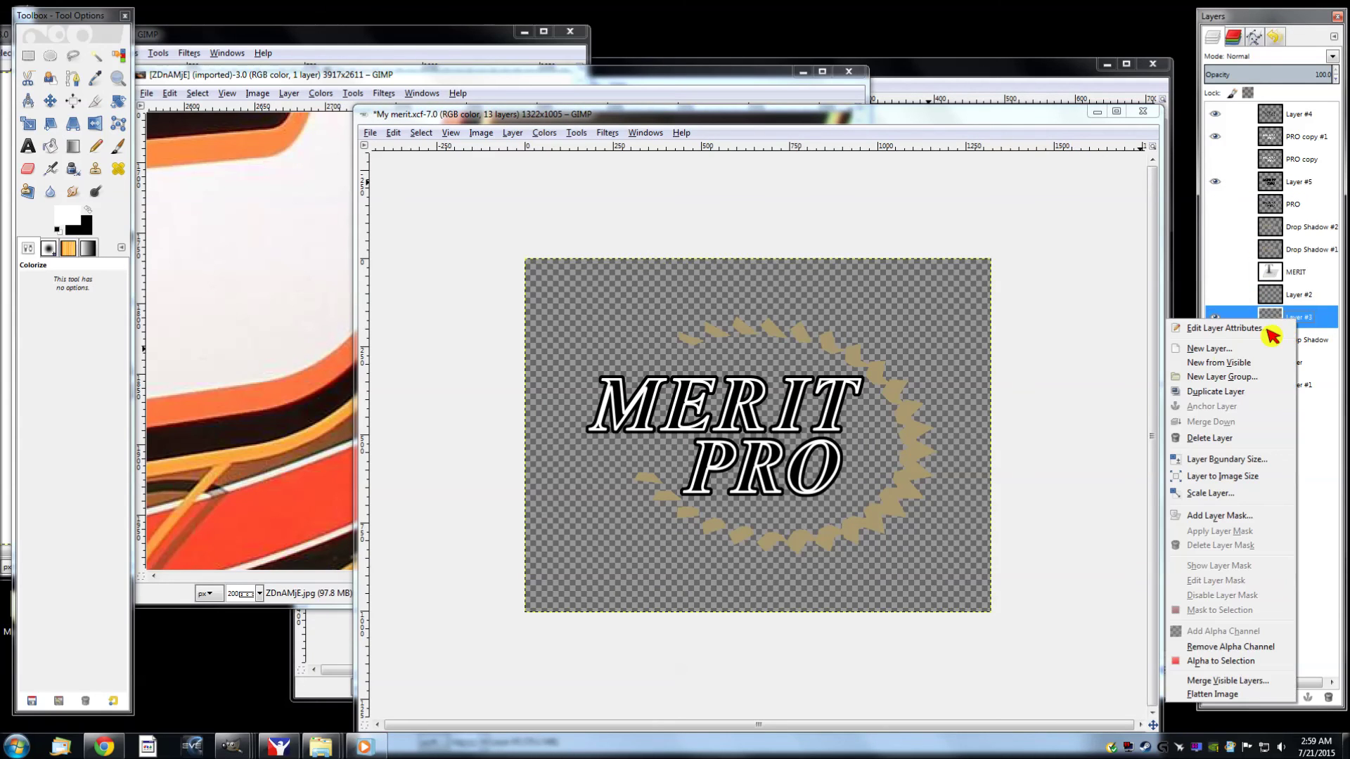
{"action": "left_click", "coordinate": [1266, 349]}
{"action": "key", "text": "Return"}
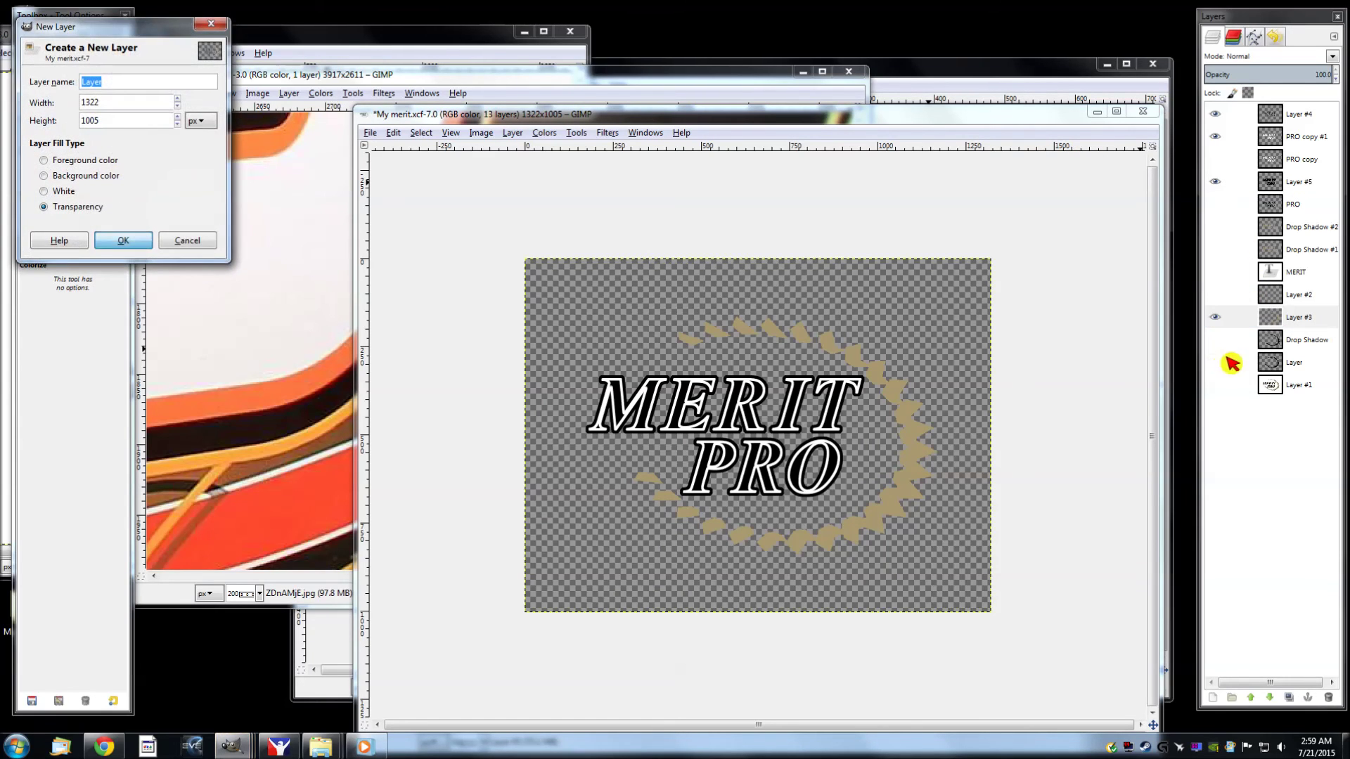
{"action": "left_click", "coordinate": [1300, 340]}
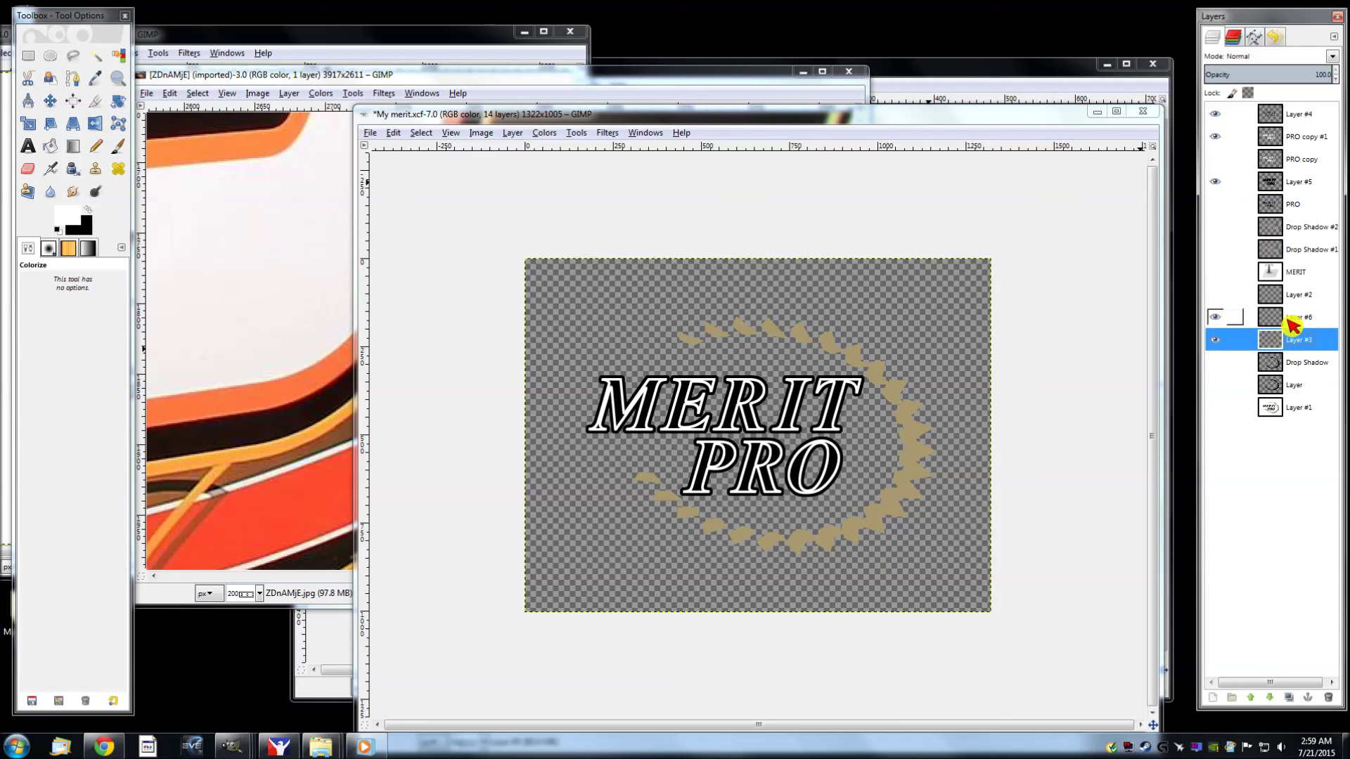
{"action": "left_click", "coordinate": [1290, 320]}
{"action": "left_click", "coordinate": [1300, 408]}
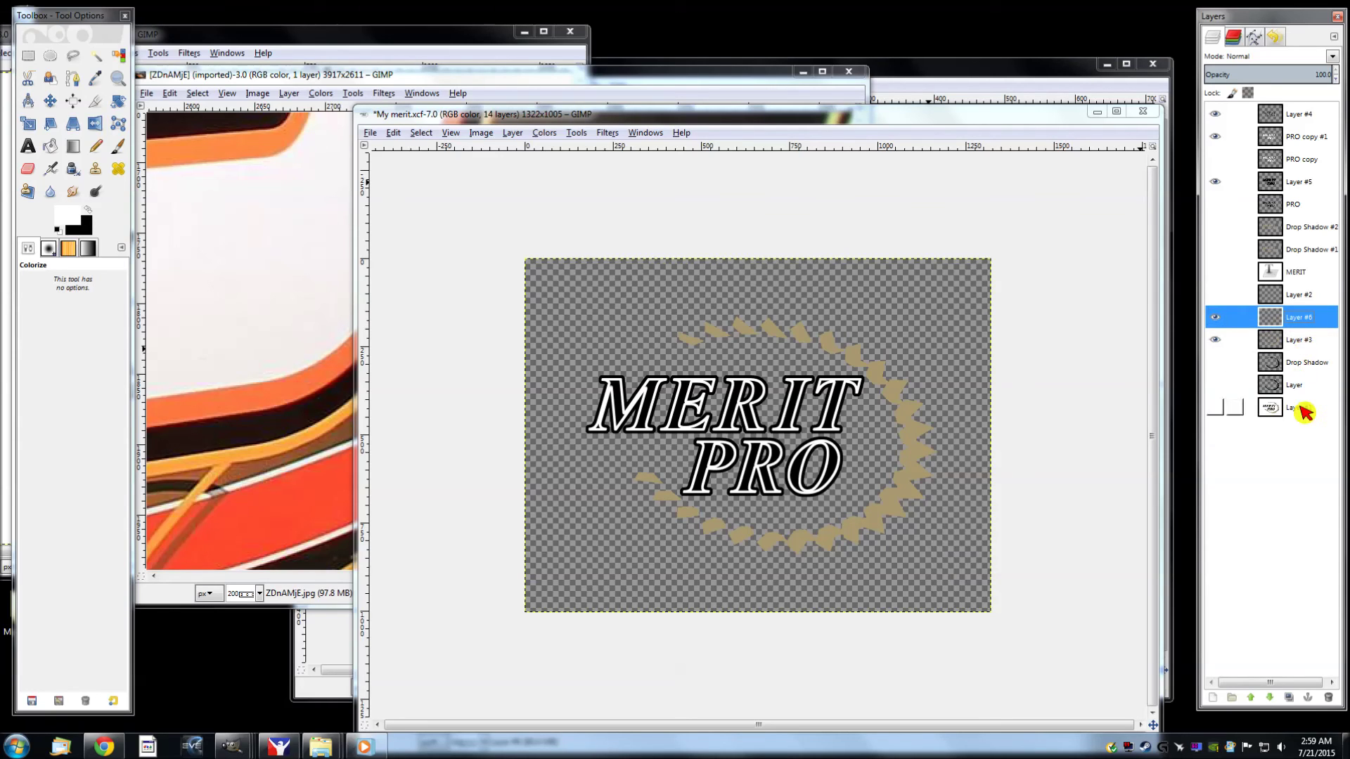
Duplicate the gold toothed ring layer, Layer #3, and hide the original
{"action": "right_click", "coordinate": [1289, 316]}
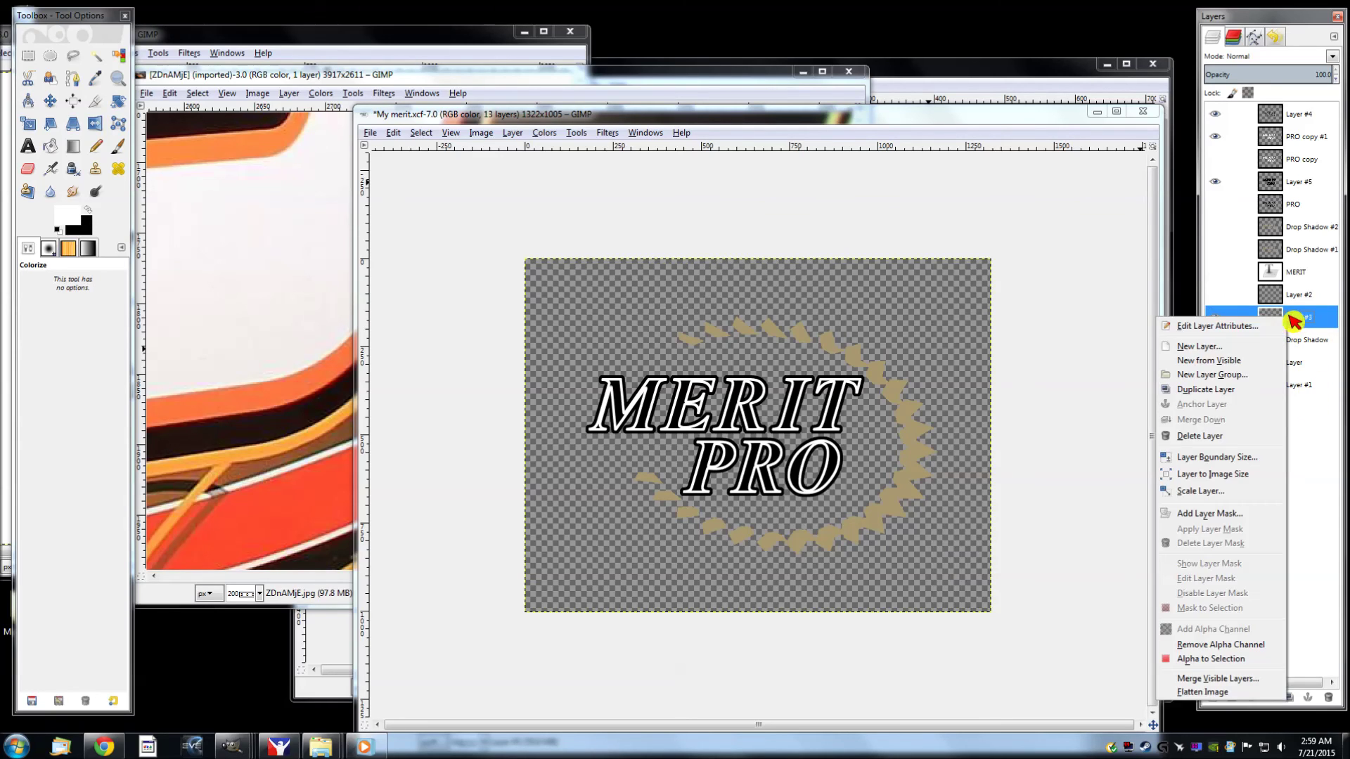
{"action": "left_click", "coordinate": [1215, 388]}
{"action": "left_click", "coordinate": [1215, 340]}
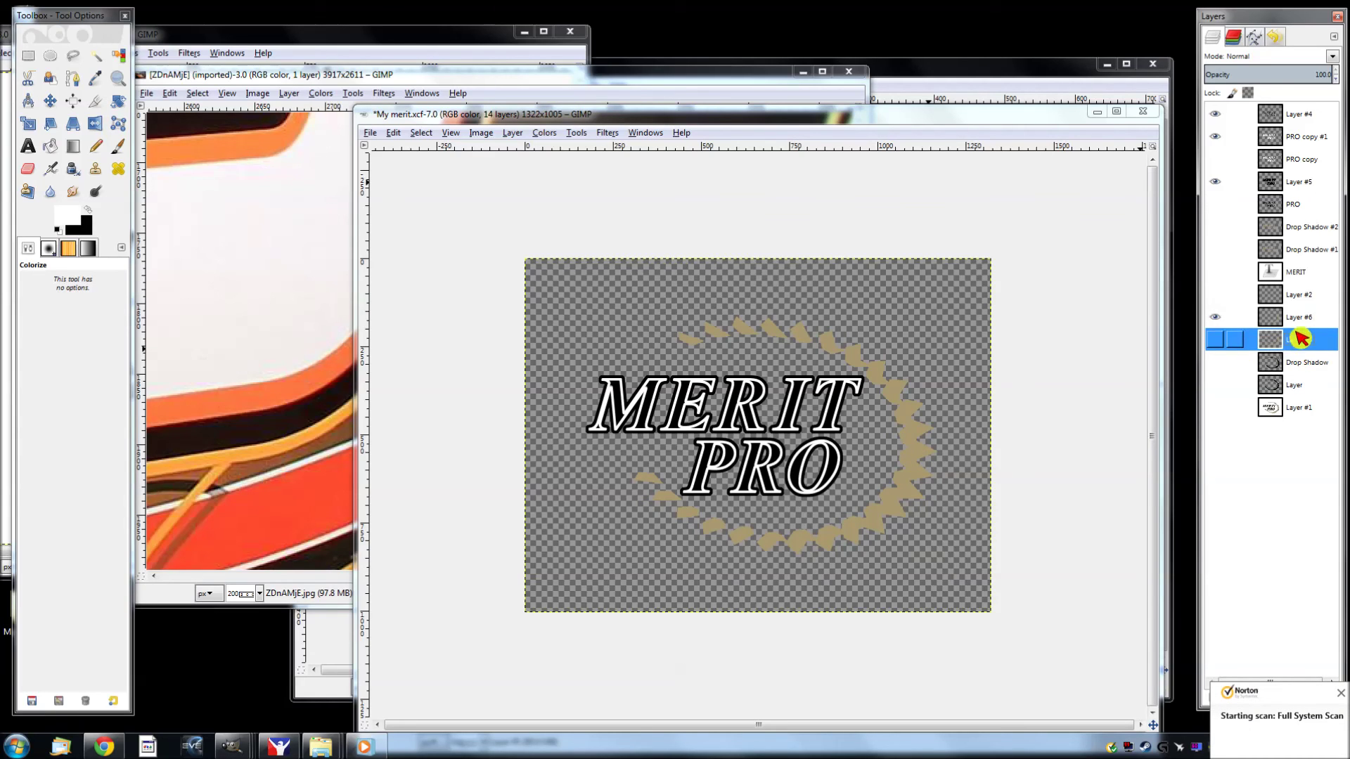
Colorize the duplicated ring white with a lightness of 100 and compare it with the decal in the truck photo
{"action": "left_click", "coordinate": [545, 133]}
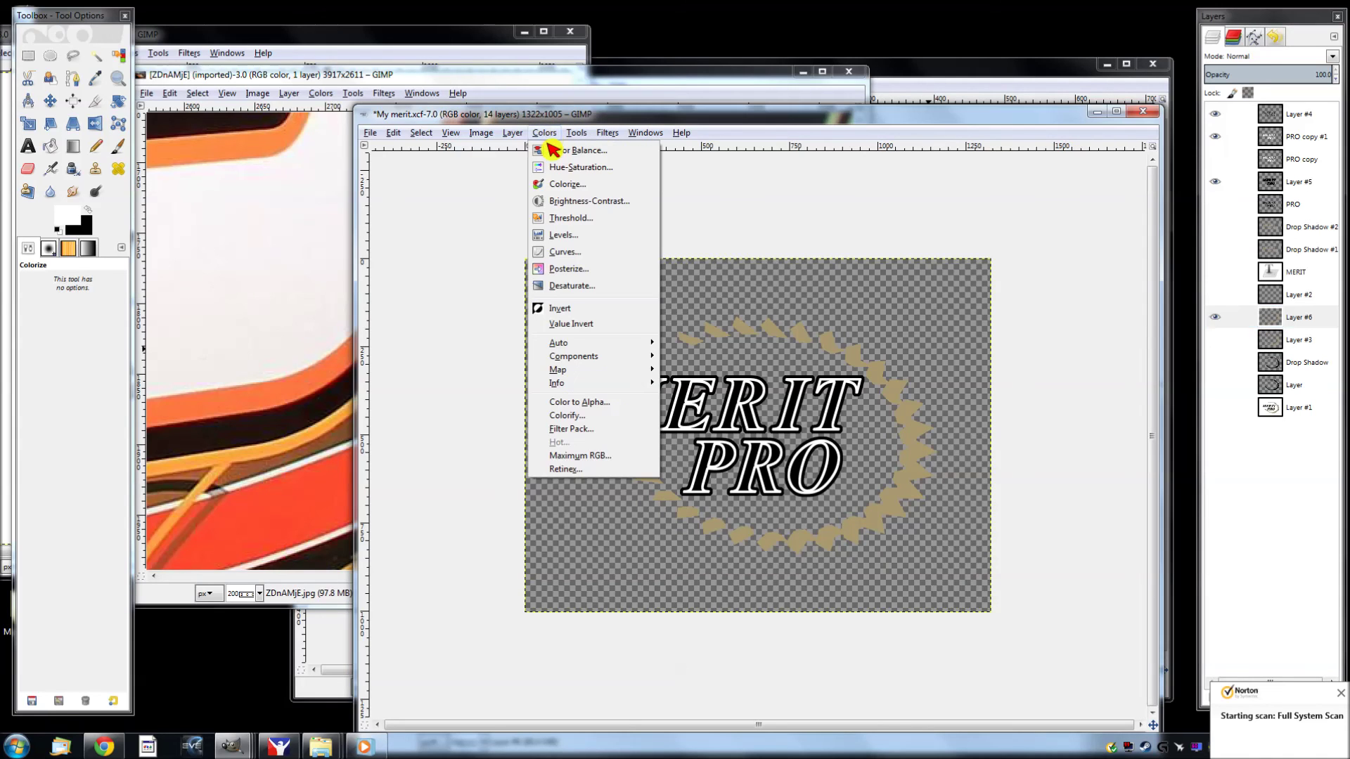
{"action": "left_click", "coordinate": [560, 185]}
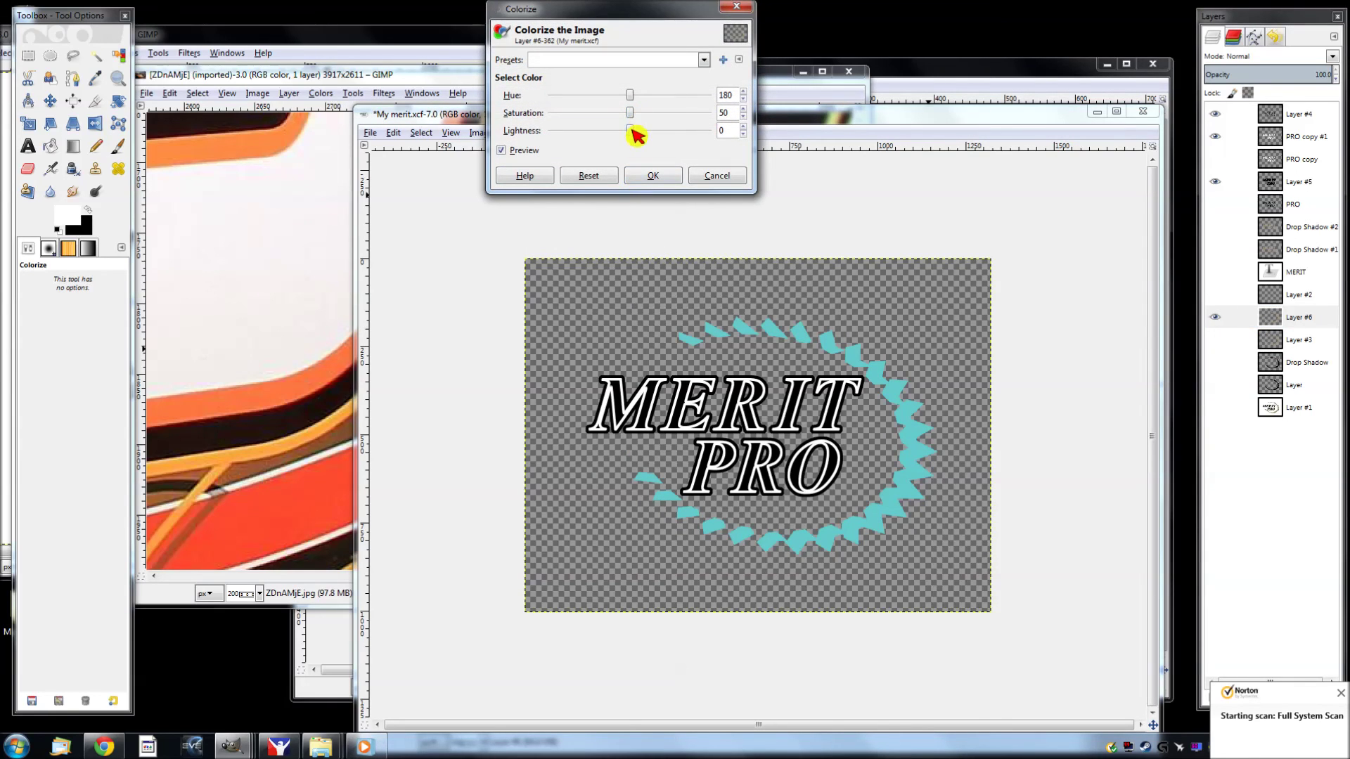
{"action": "left_click_drag", "start_coordinate": [633, 130], "coordinate": [778, 133]}
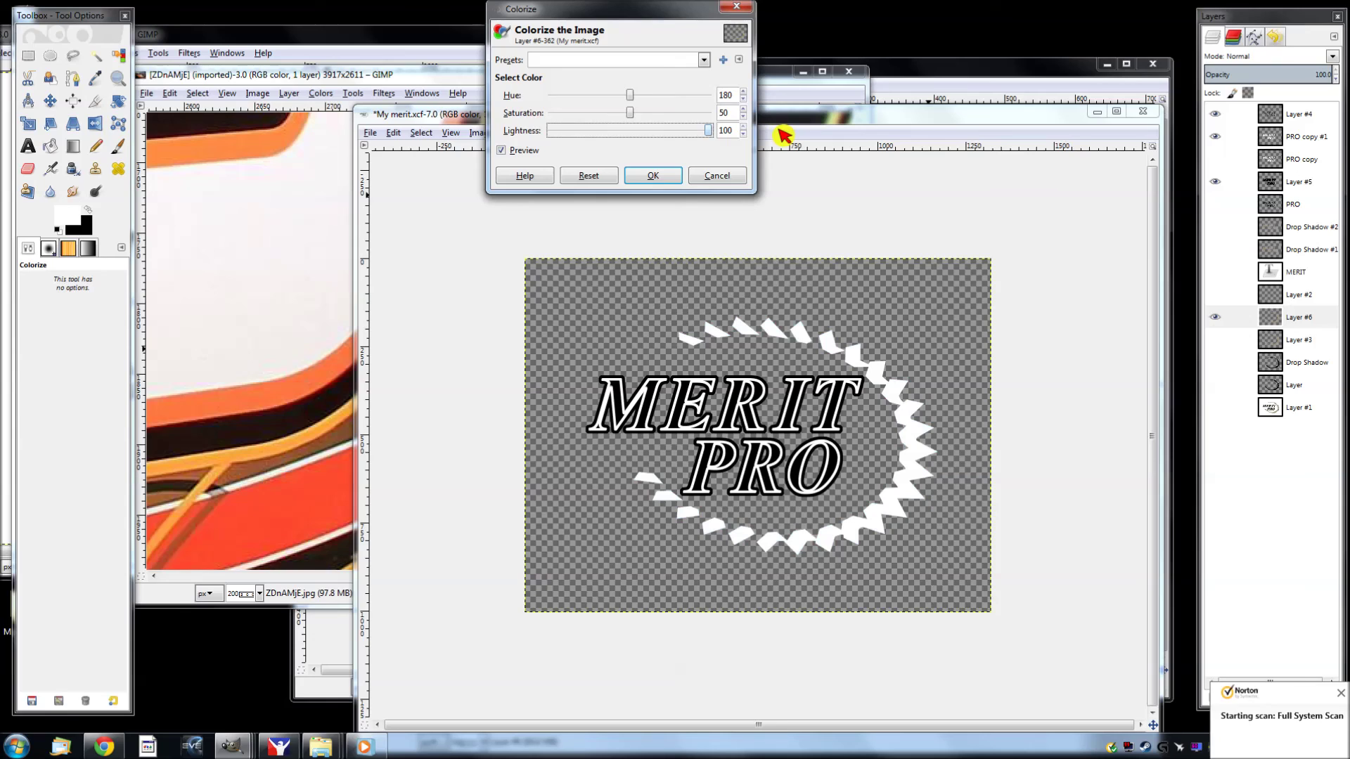
{"action": "left_click", "coordinate": [654, 178]}
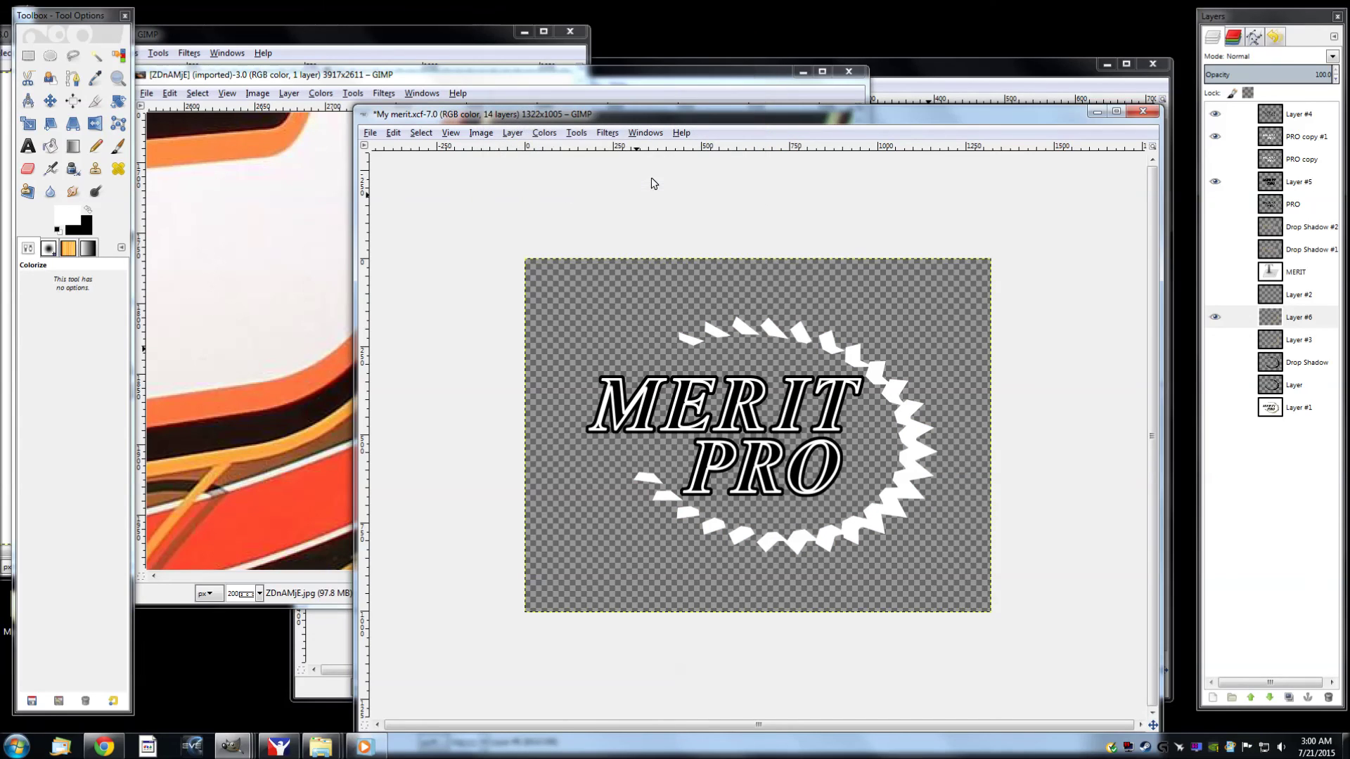
{"action": "left_click", "coordinate": [677, 90]}
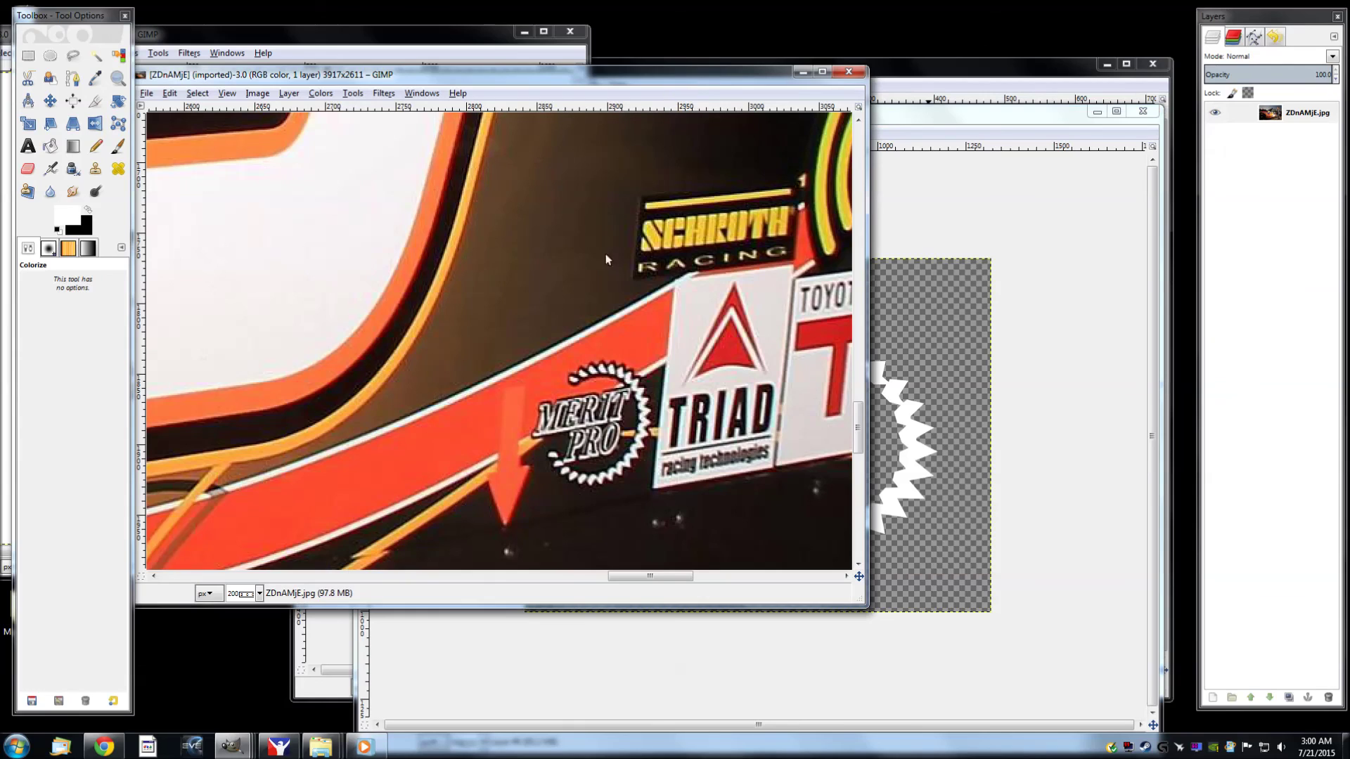
{"action": "left_click", "coordinate": [961, 134]}
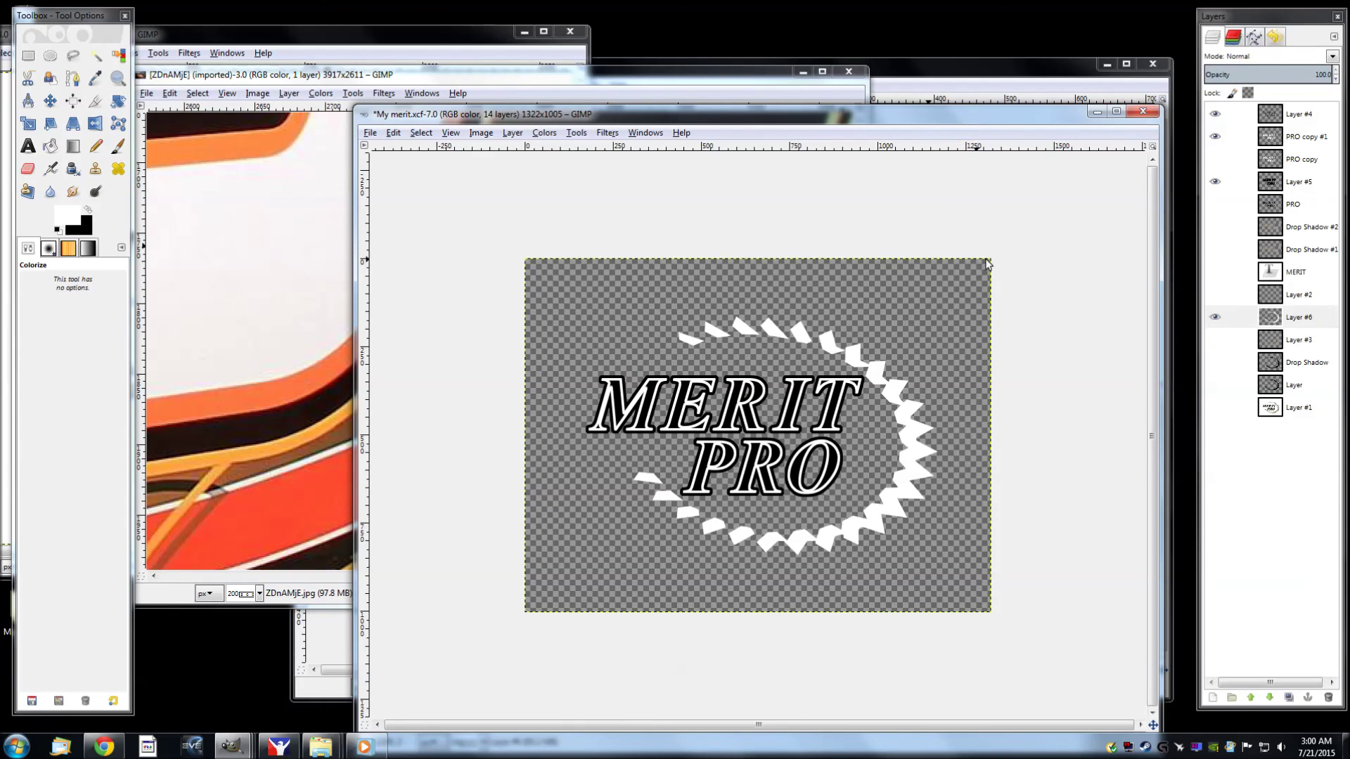
Add a transparent 1322 x 1005 px layer and move it directly beneath the white ring layer, Layer #6
{"action": "right_click", "coordinate": [1293, 322]}
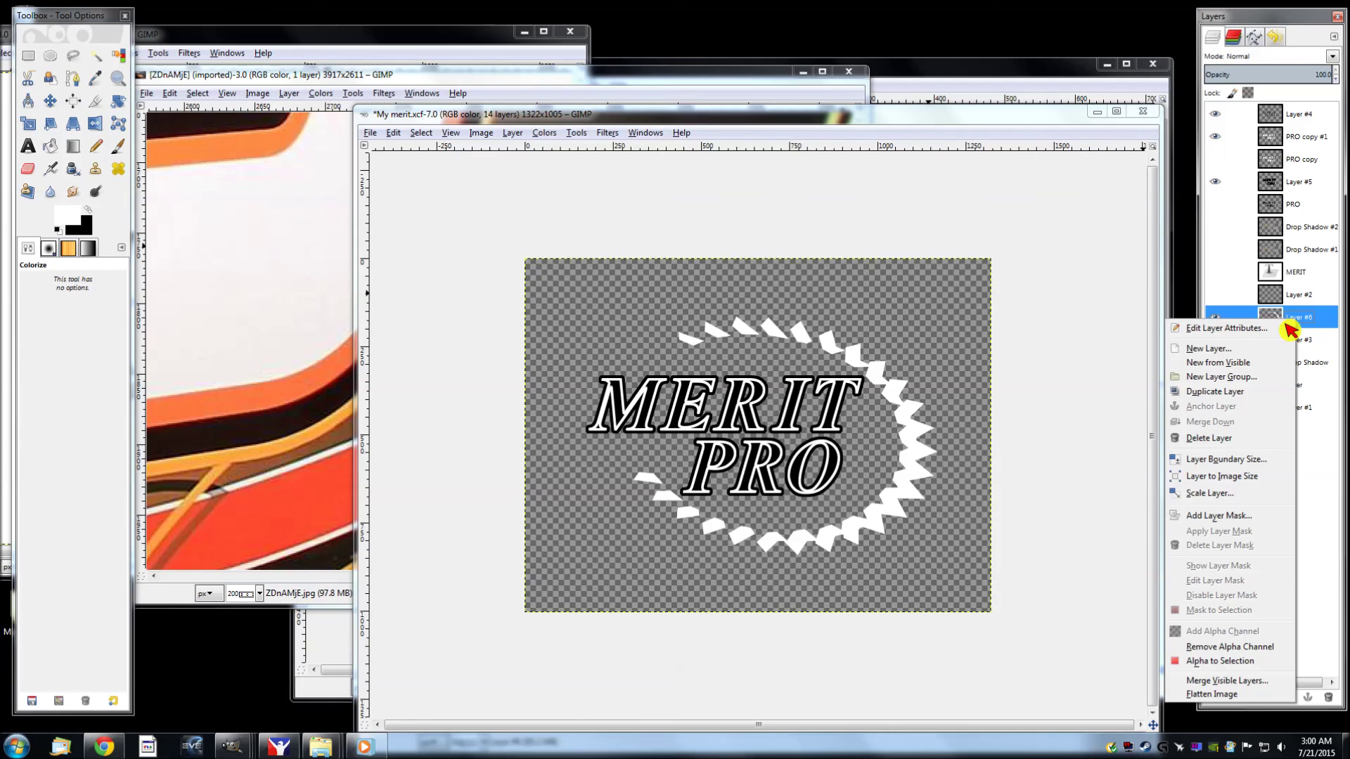
{"action": "left_click", "coordinate": [1263, 350]}
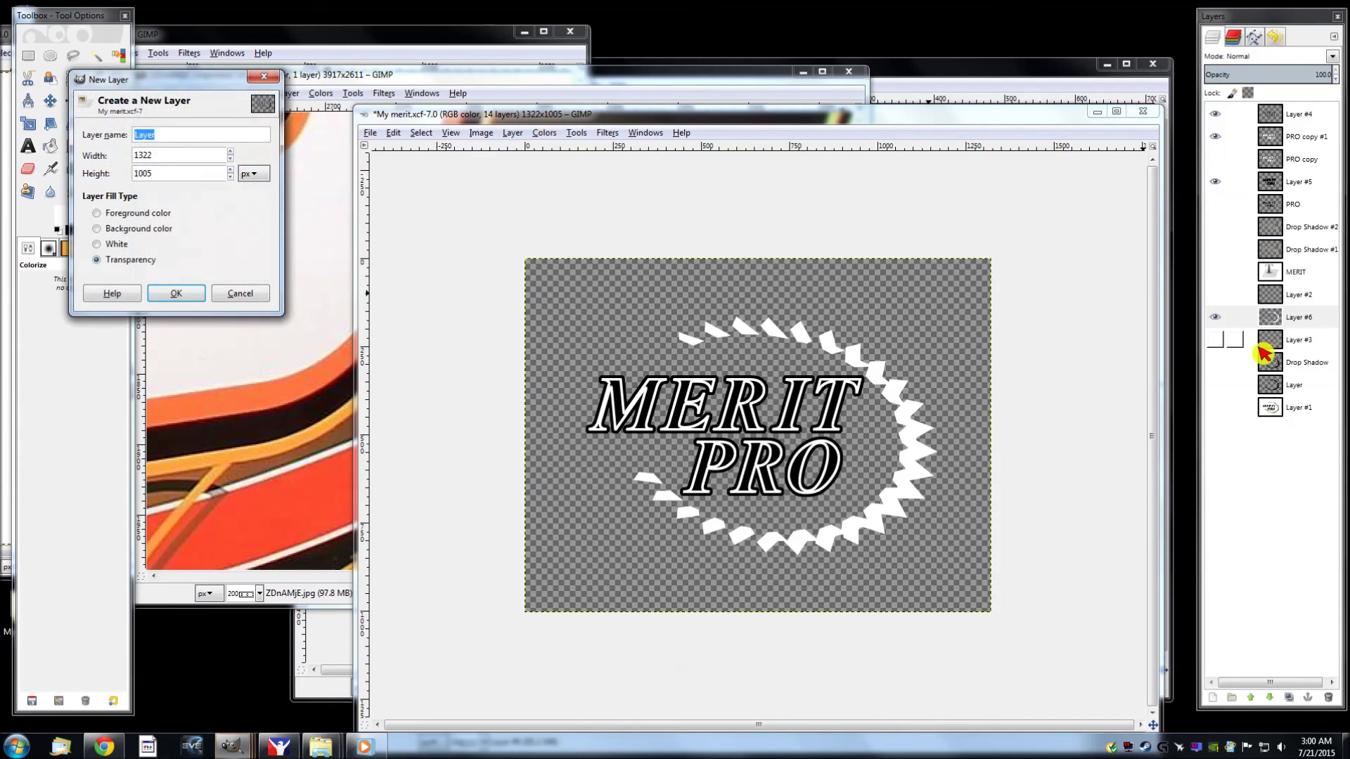
{"action": "key", "text": "Return"}
{"action": "left_click_drag", "start_coordinate": [1301, 323], "coordinate": [1301, 351]}
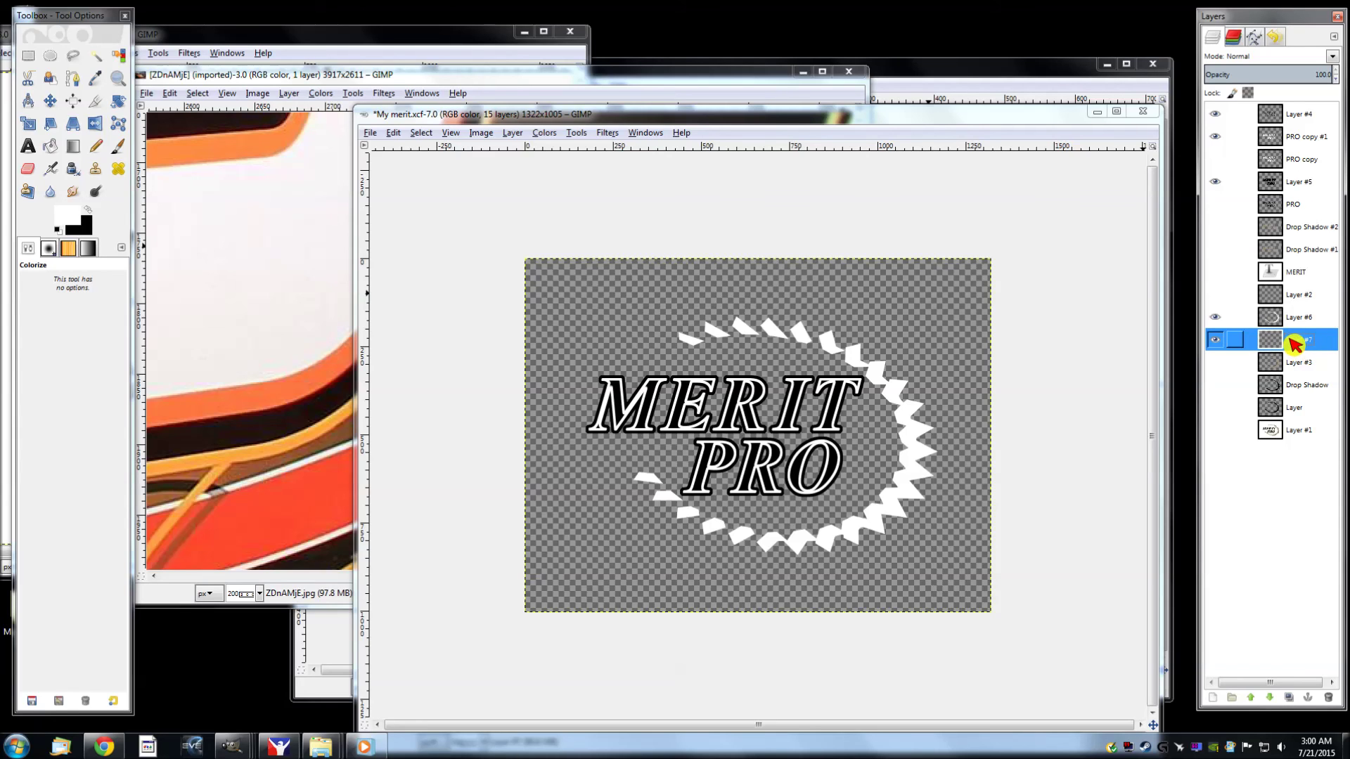
Select the ring on Layer #6 from its alpha channel and make Layer #7 the active layer
{"action": "left_click", "coordinate": [1298, 320]}
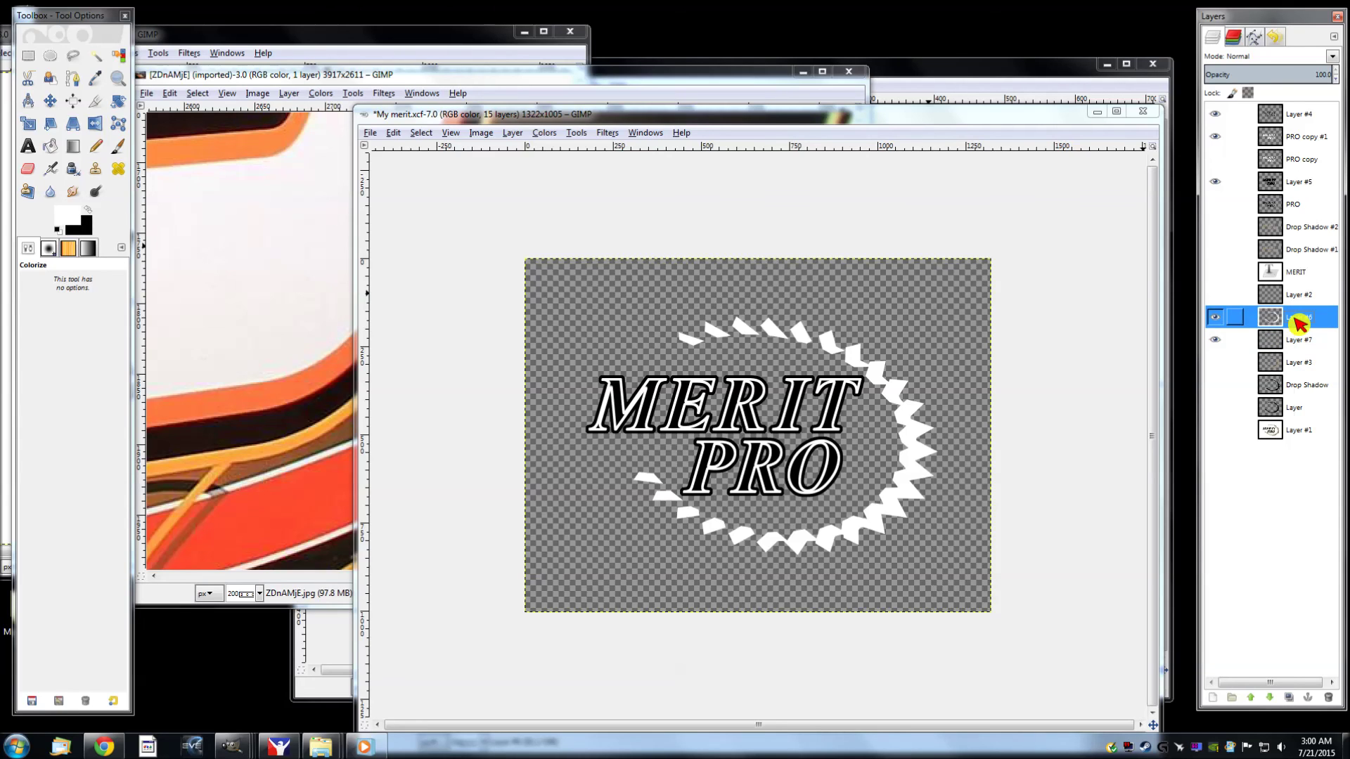
{"action": "right_click", "coordinate": [1298, 322]}
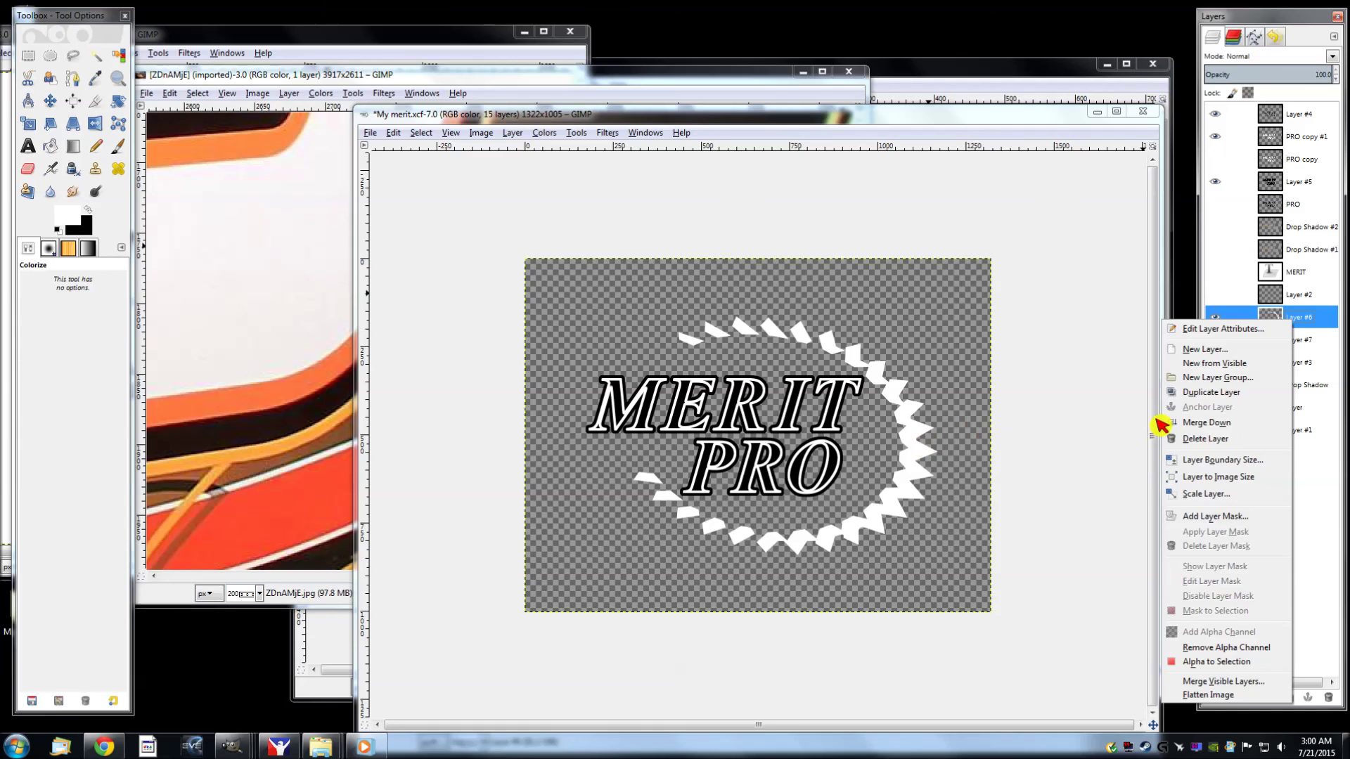
{"action": "left_click", "coordinate": [1227, 661]}
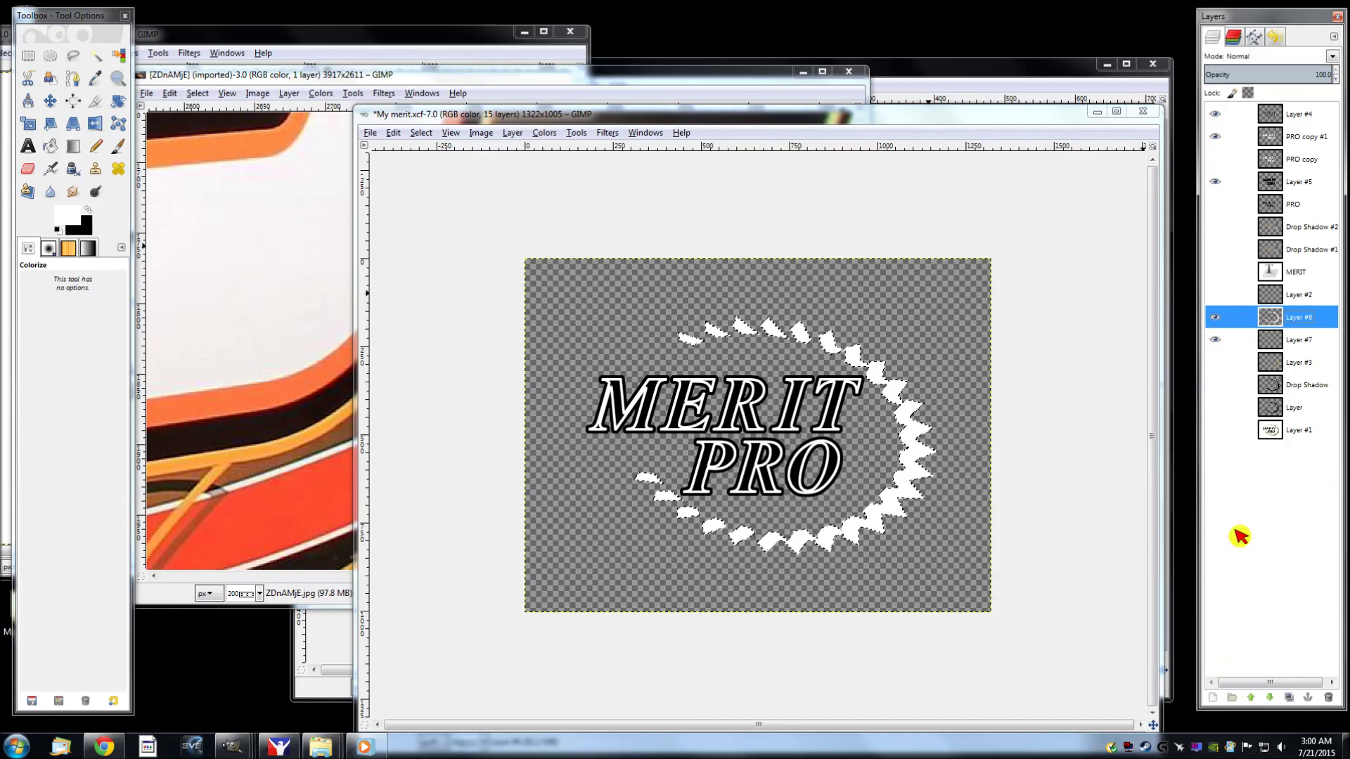
{"action": "left_click", "coordinate": [1281, 342]}
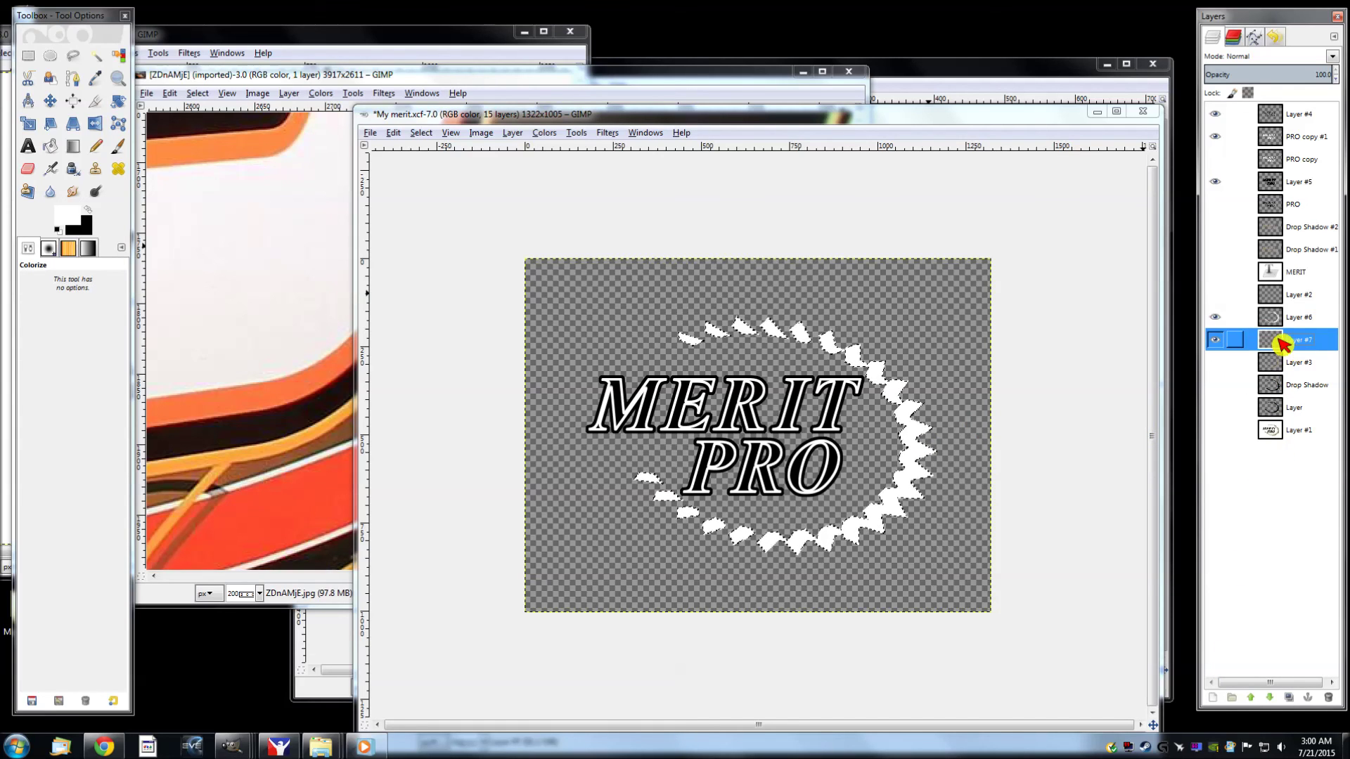
Grow the ring selection by 10 px and check the decal's ring outline in the truck photo
{"action": "left_click", "coordinate": [429, 133]}
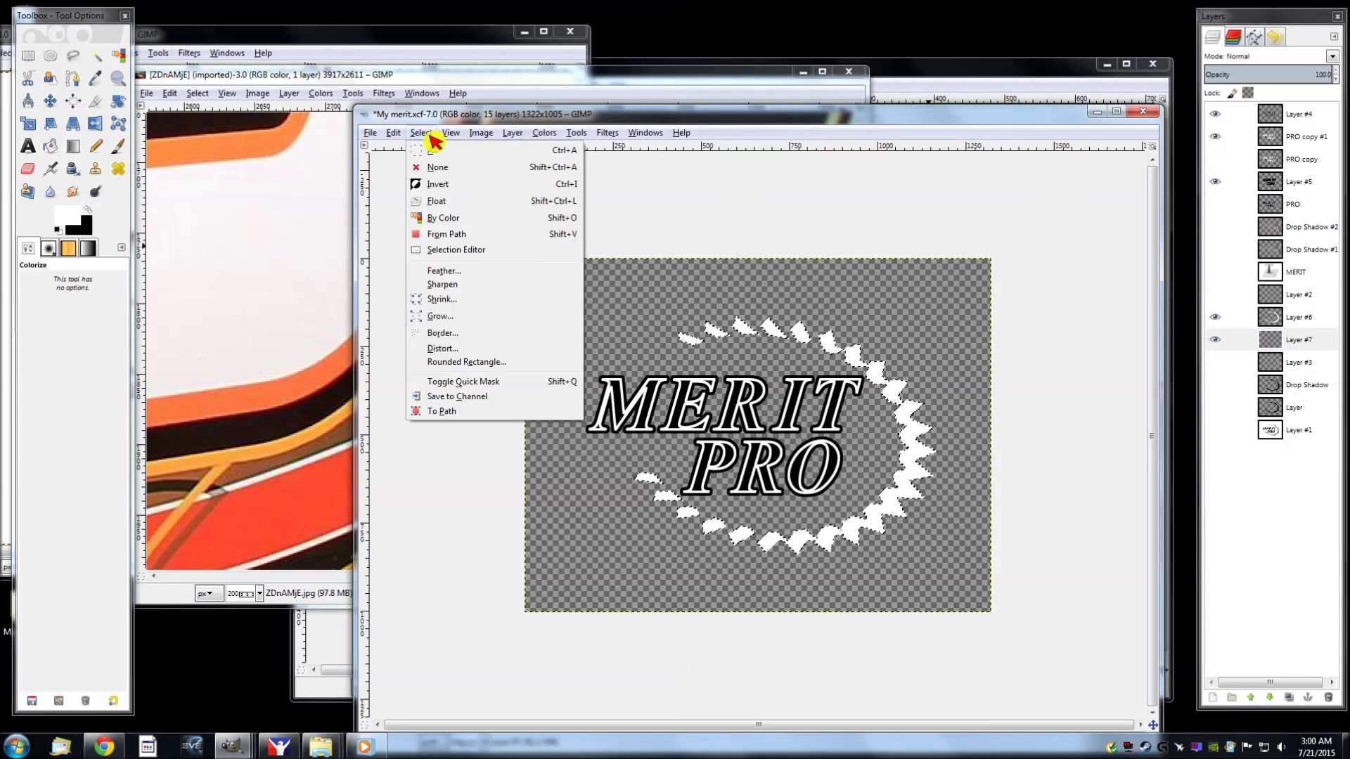
{"action": "left_click", "coordinate": [454, 317]}
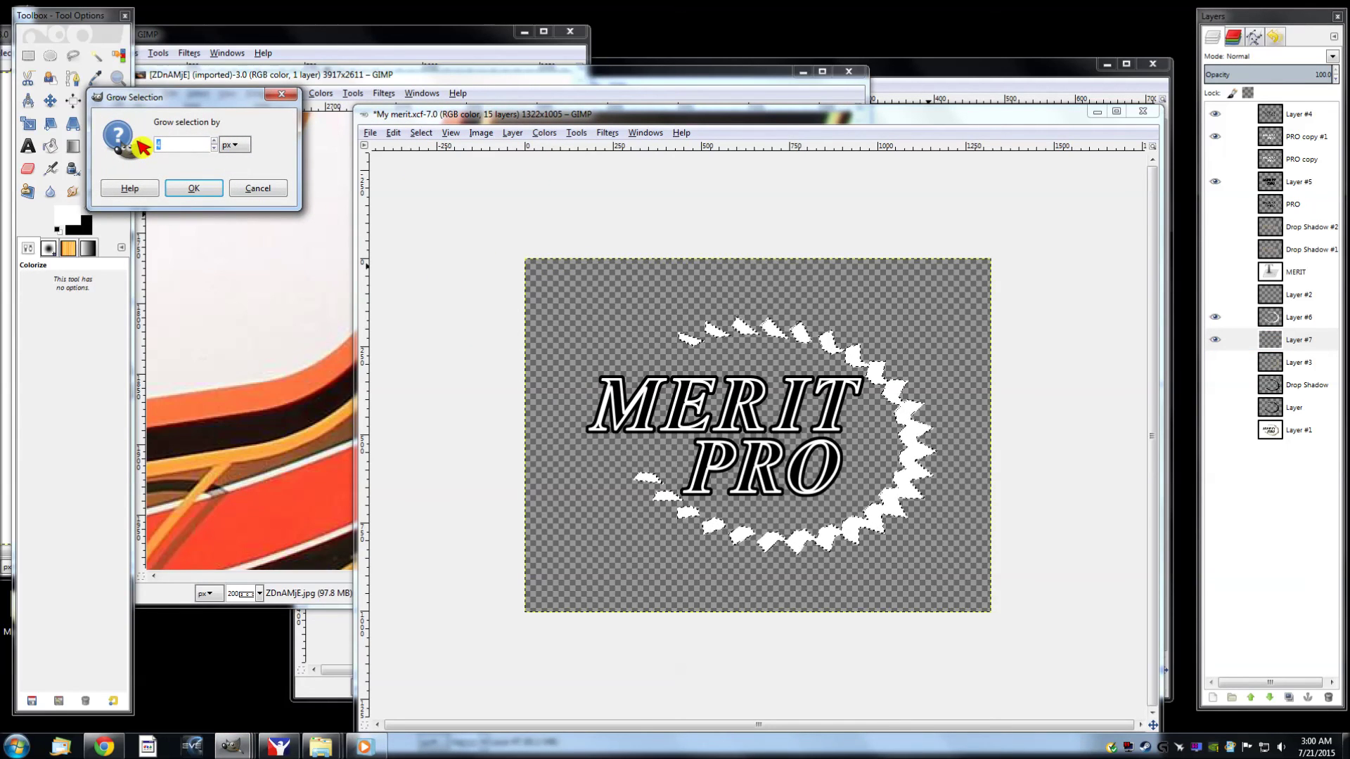
{"action": "type", "text": "10"}
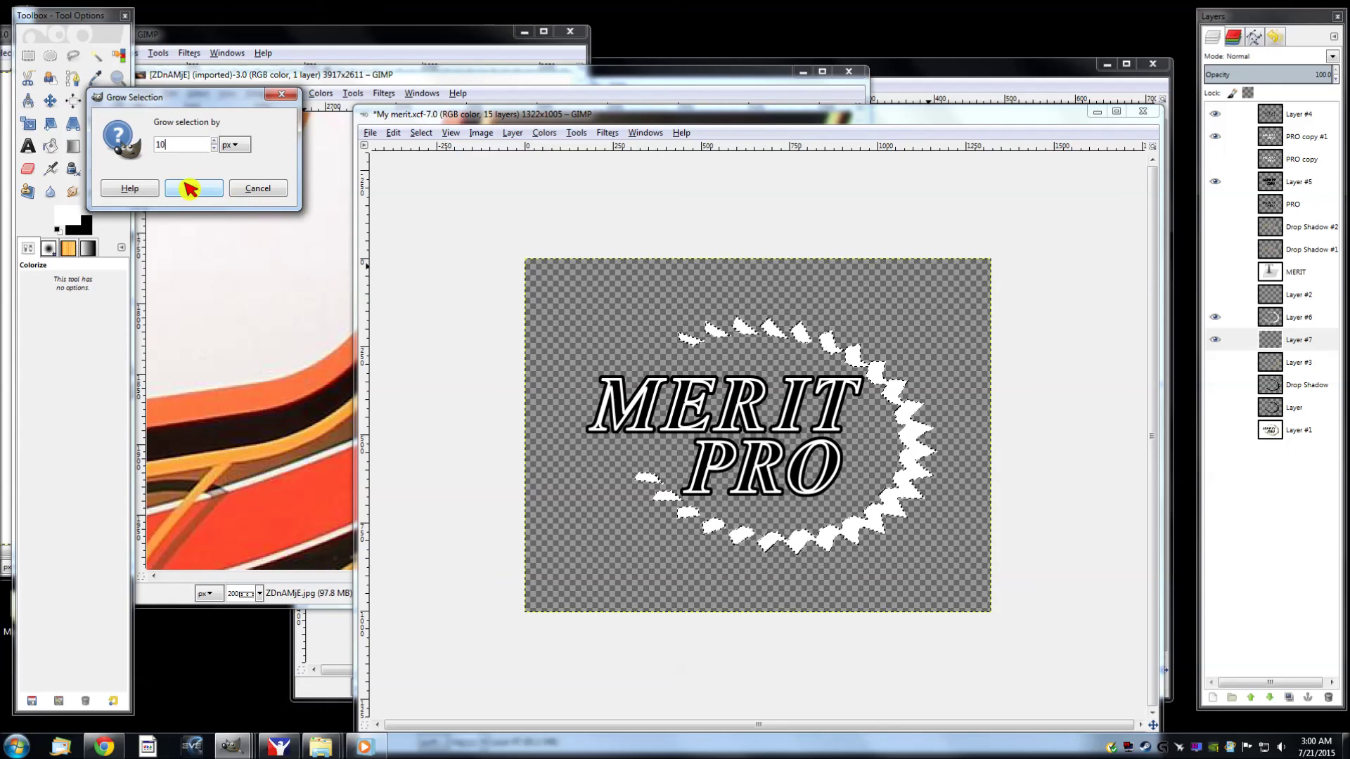
{"action": "left_click", "coordinate": [190, 188]}
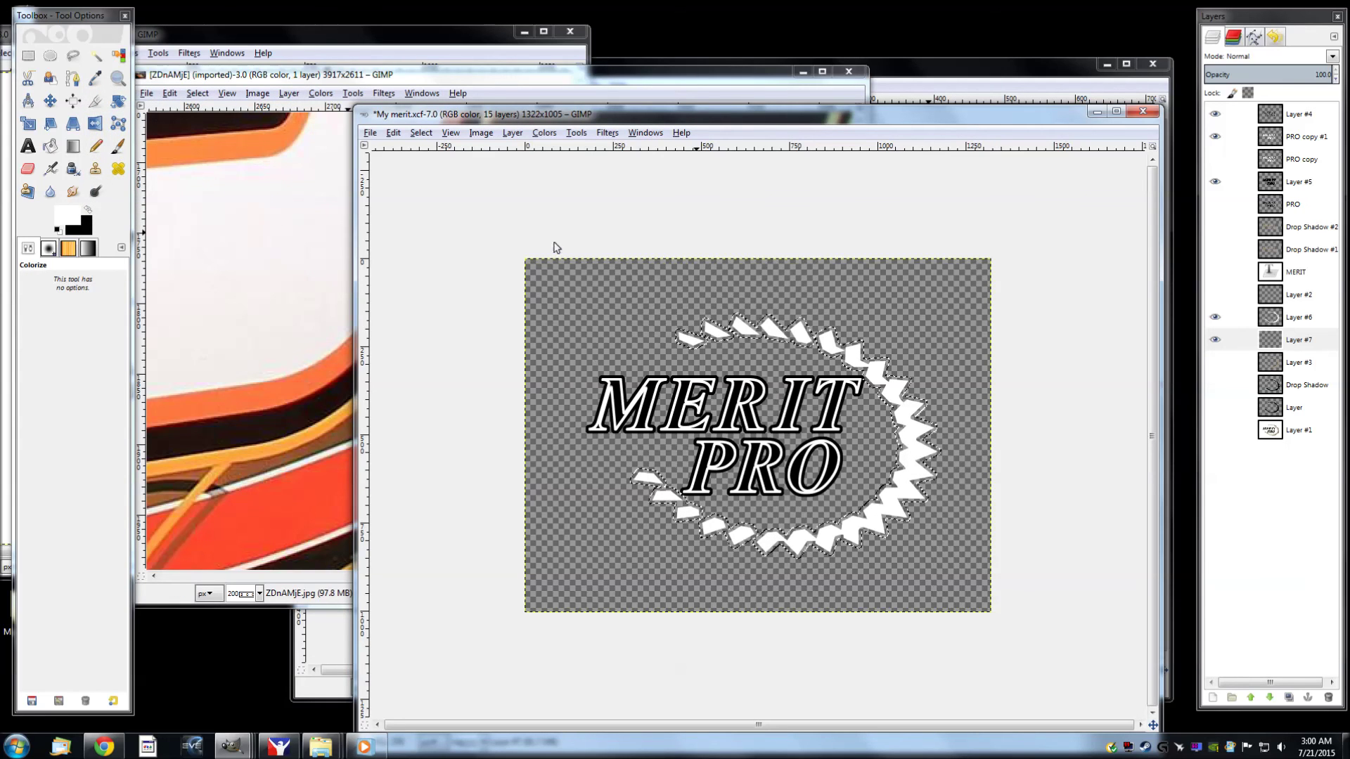
{"action": "left_click", "coordinate": [295, 75]}
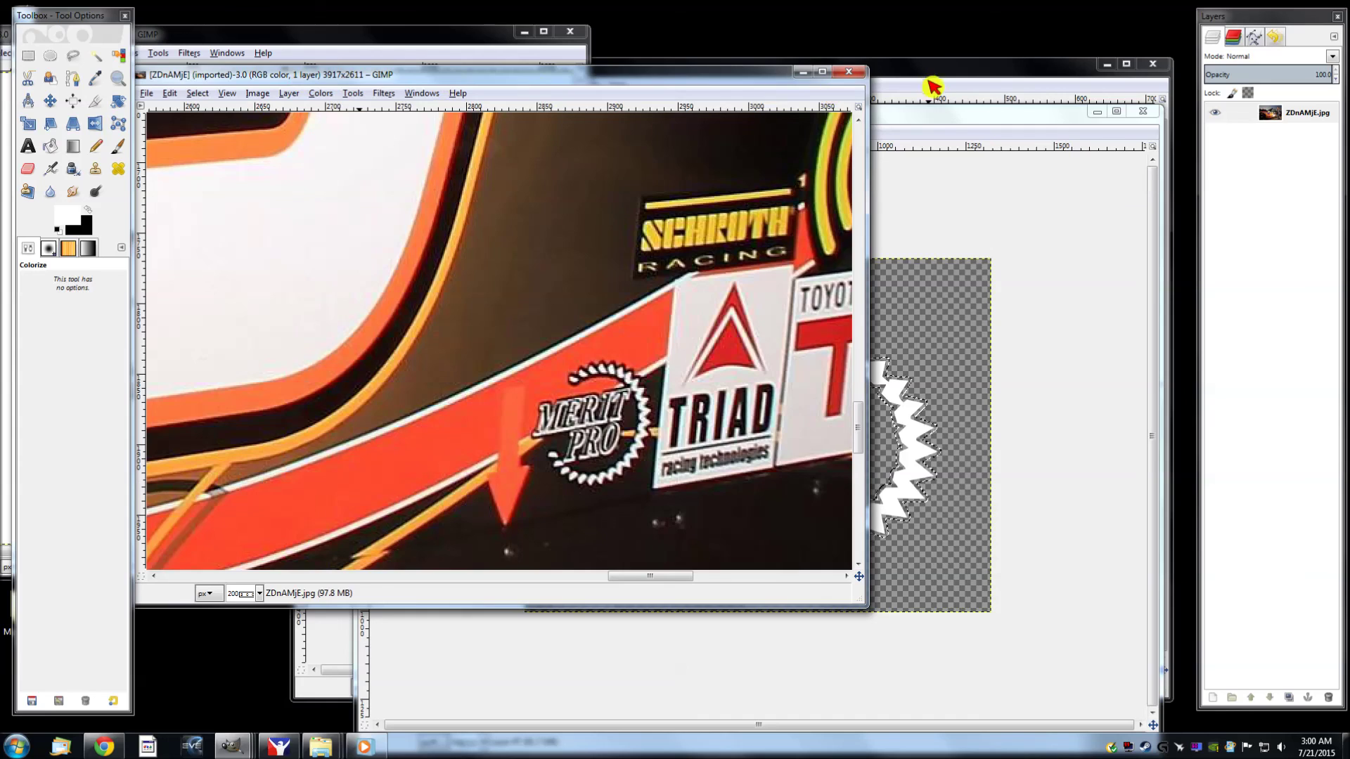
Fill the grown ring selection on Layer #7 with the black background color, deselect, and compare the outline with the truck decal
{"action": "left_click", "coordinate": [949, 113]}
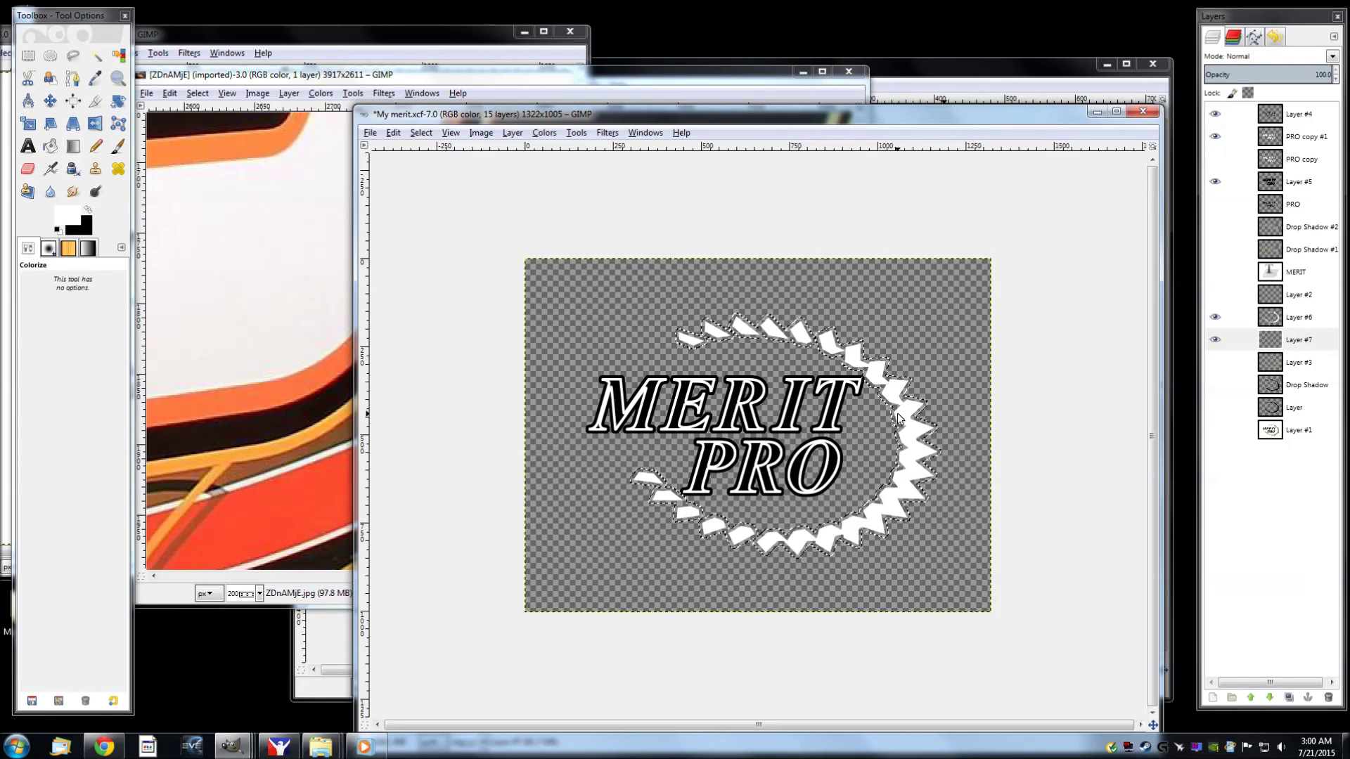
{"action": "left_click", "coordinate": [1290, 341]}
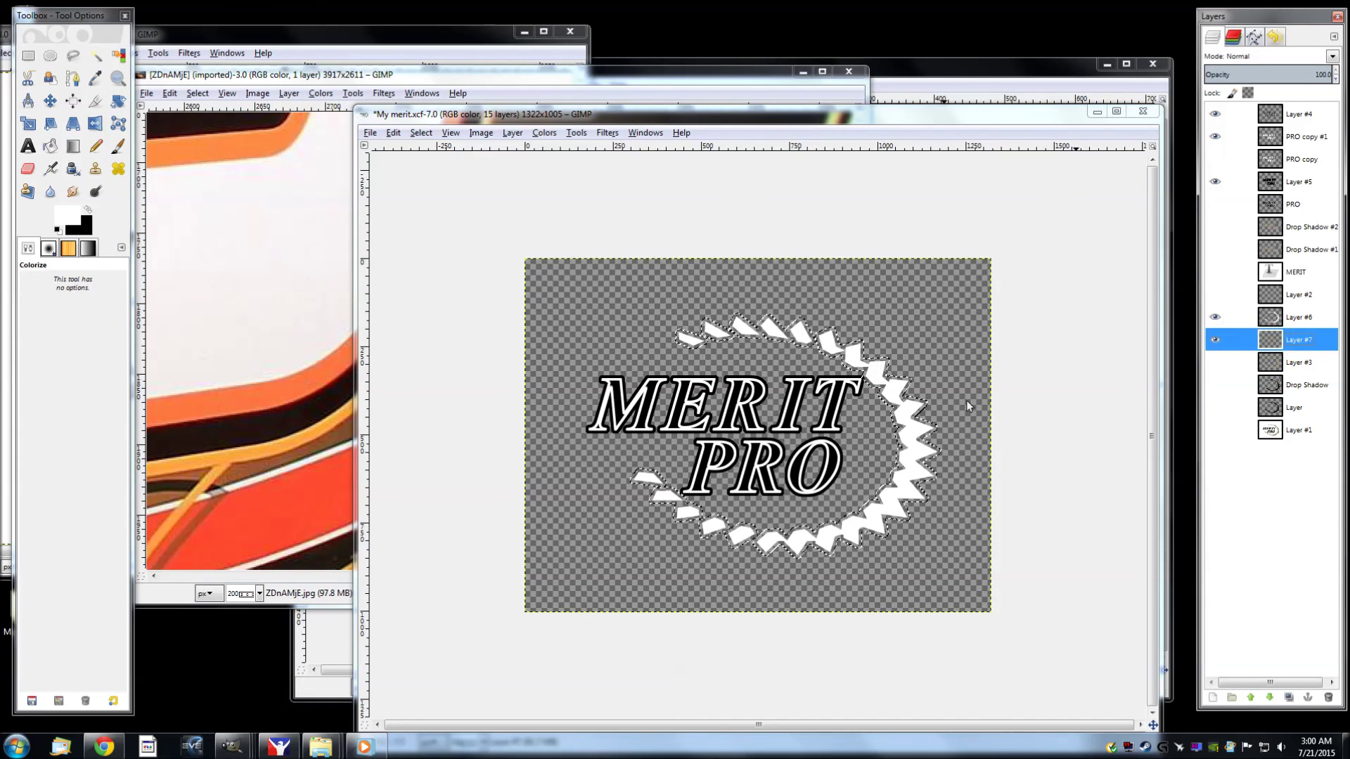
{"action": "right_click", "coordinate": [901, 418]}
{"action": "mouse_move", "coordinate": [941, 438]}
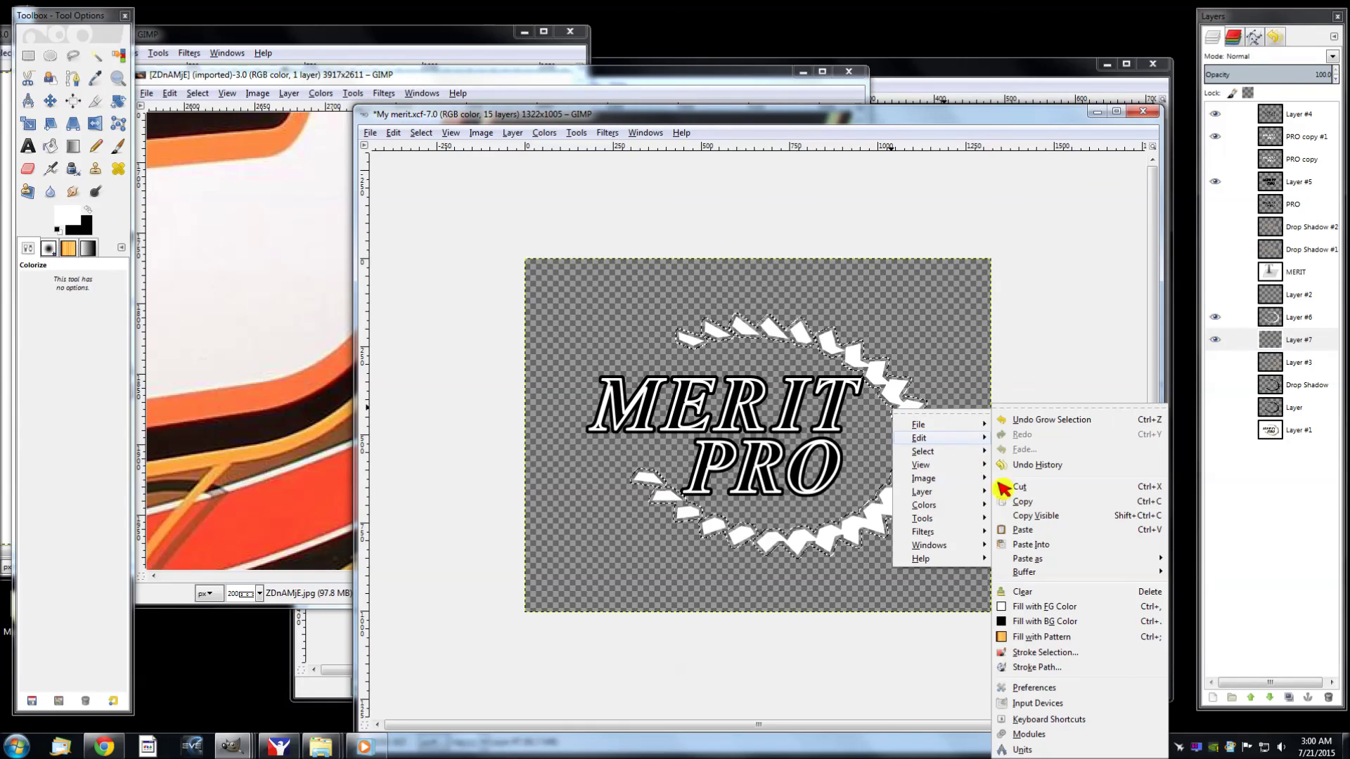
{"action": "left_click", "coordinate": [1038, 623]}
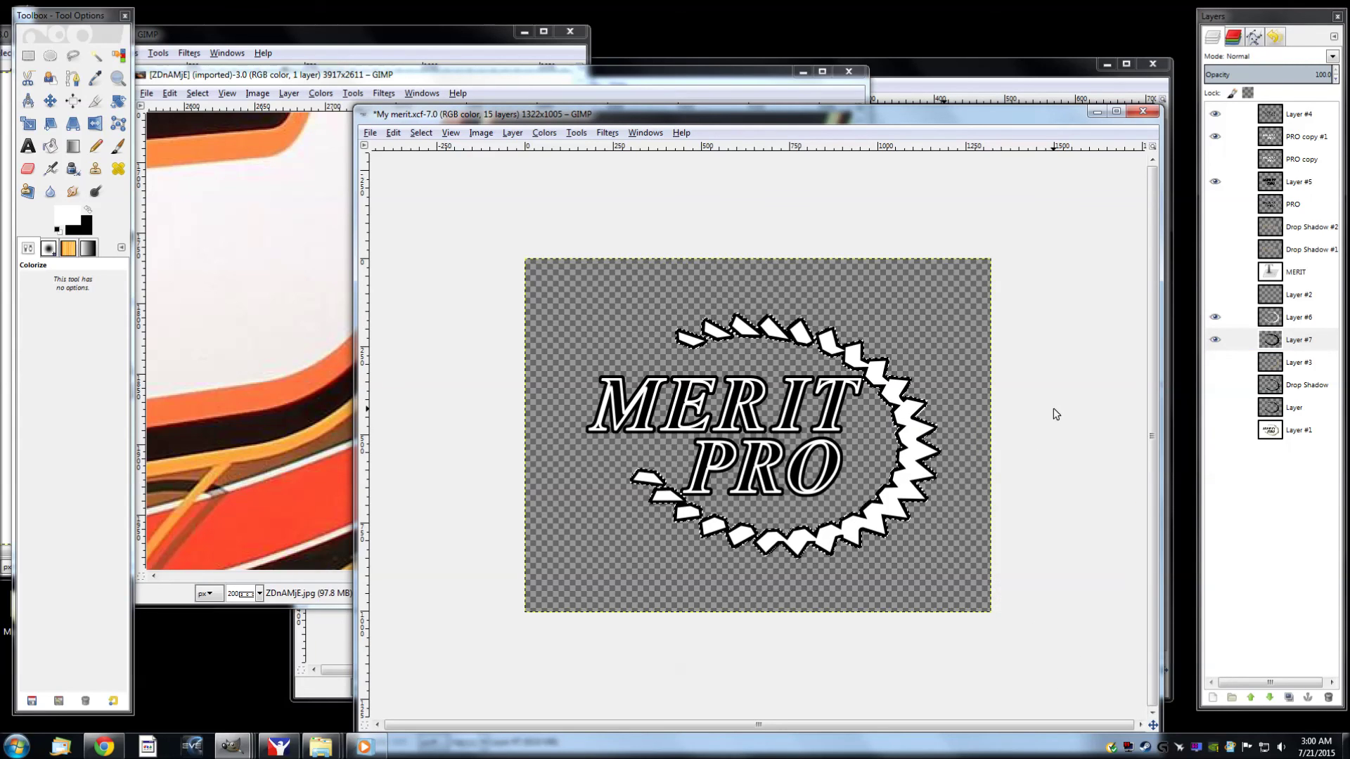
{"action": "key", "text": "ctrl+shift+a"}
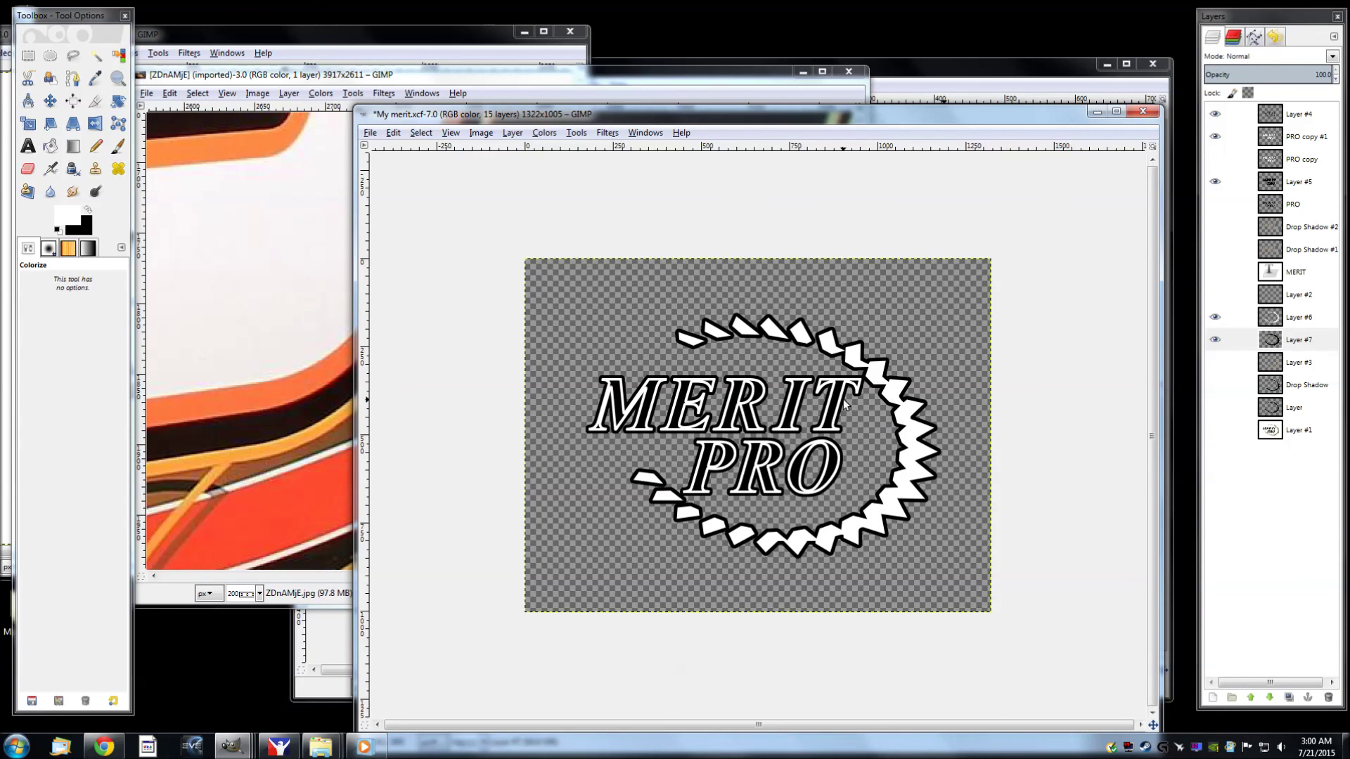
{"action": "key", "text": "minus"}
{"action": "left_click", "coordinate": [345, 73]}
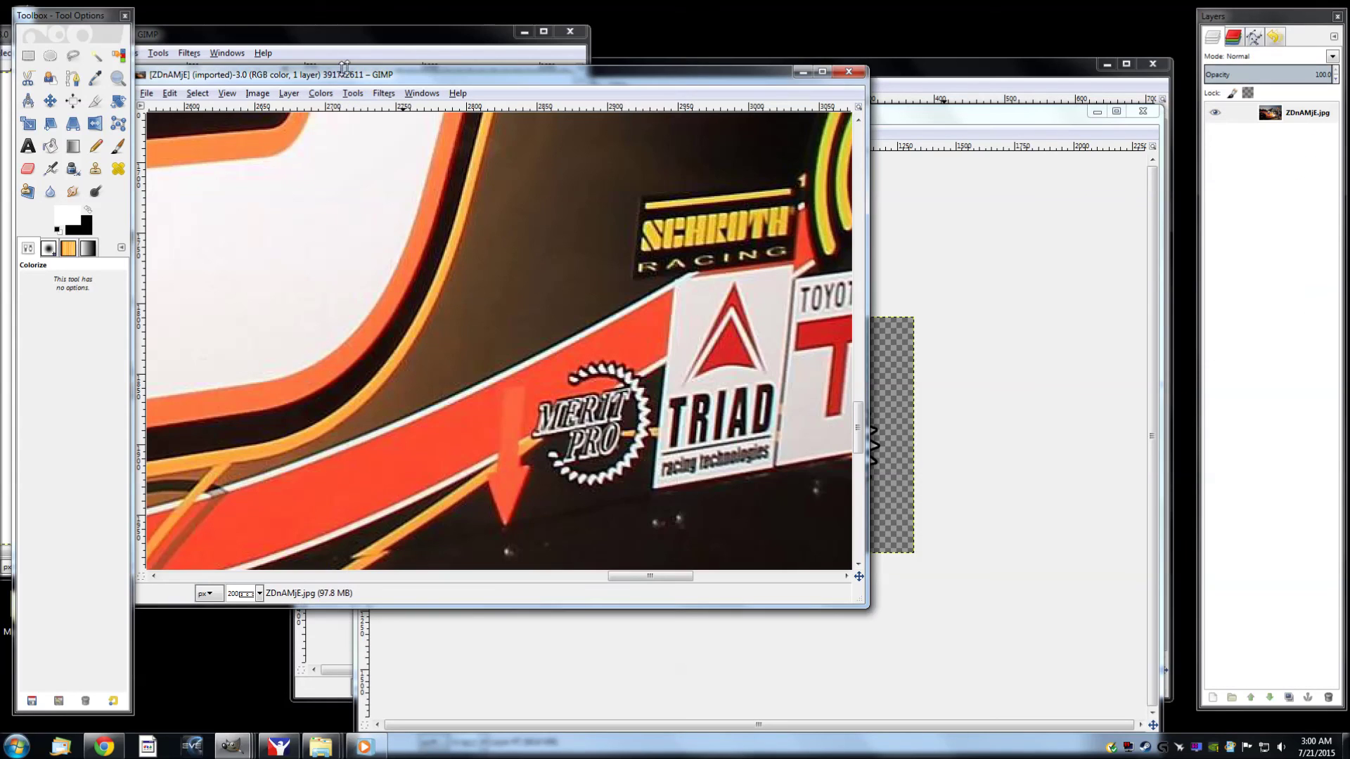
{"action": "left_click", "coordinate": [973, 121]}
{"action": "left_click", "coordinate": [400, 77]}
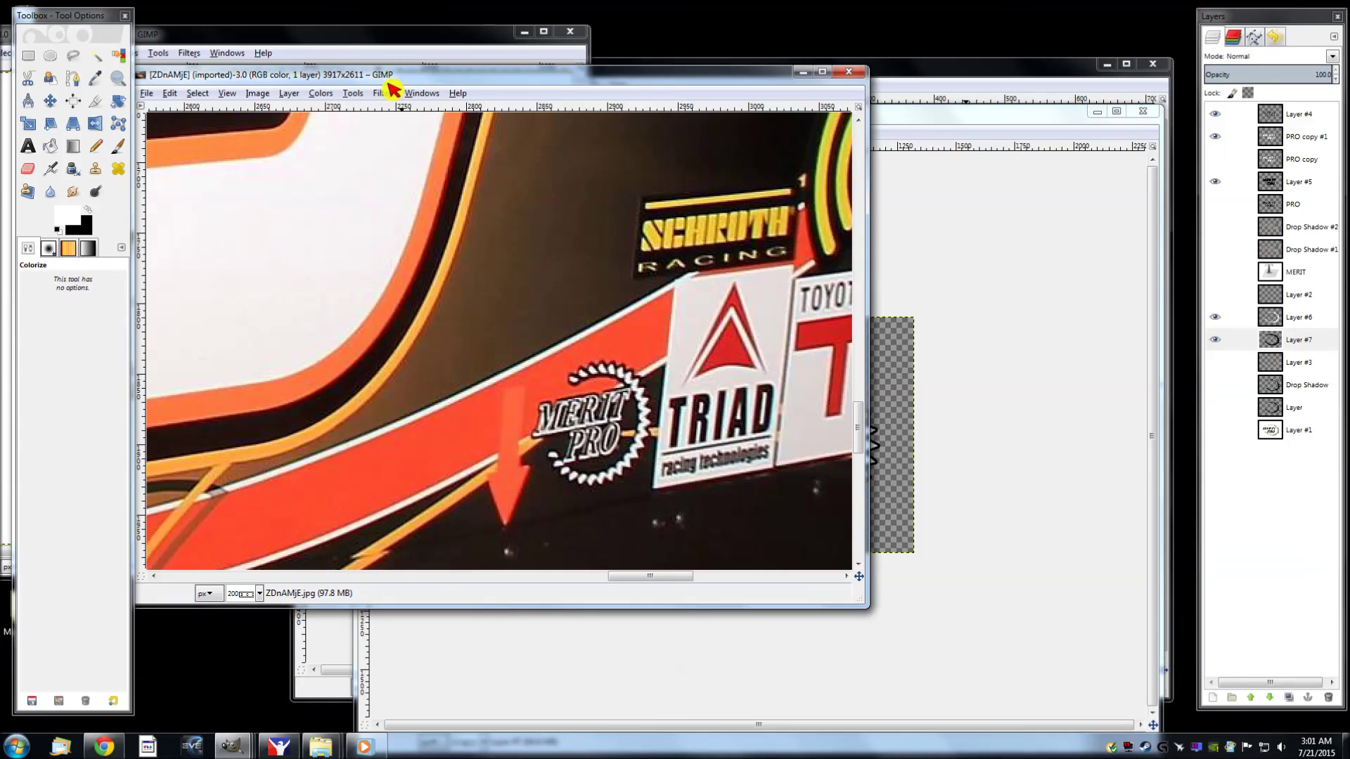
{"action": "left_click", "coordinate": [1018, 127]}
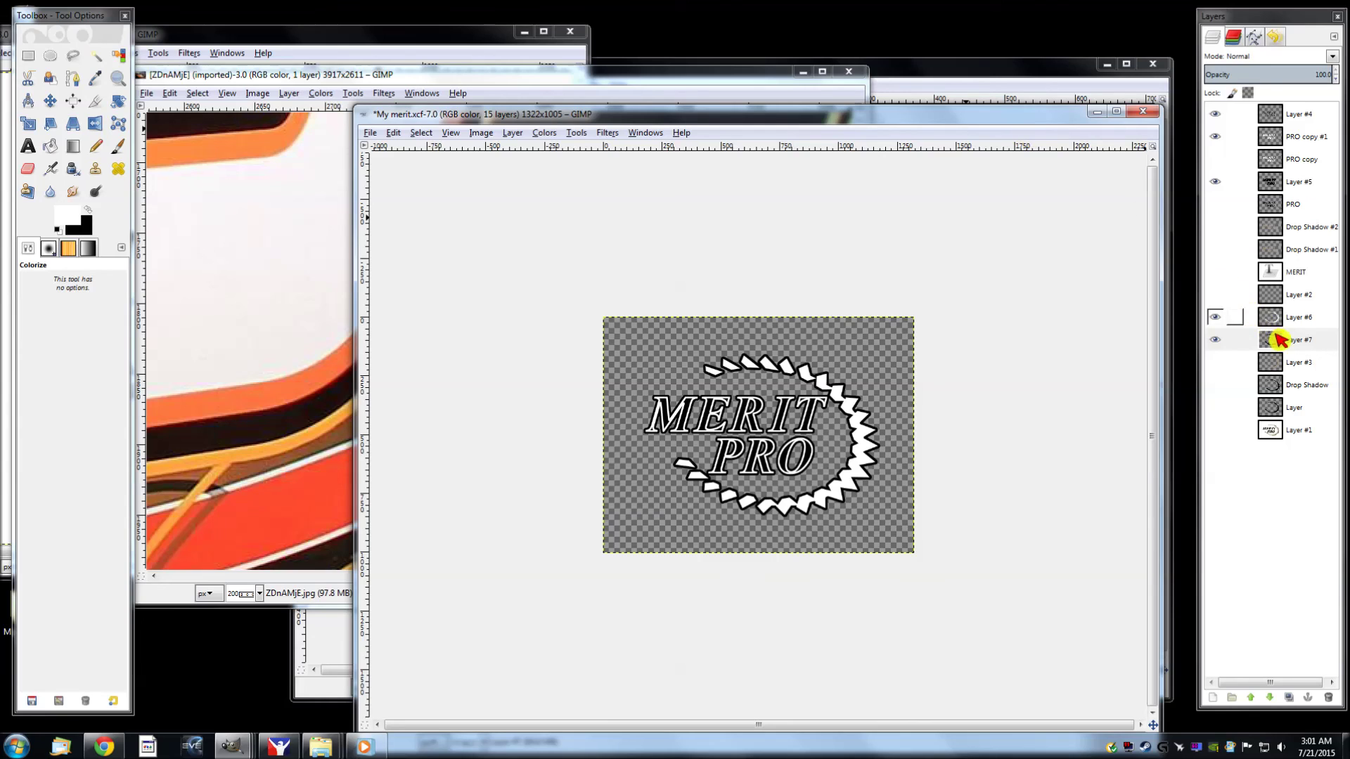
Select the black ring on Layer #7 from its alpha channel and grow the selection by 5 px
{"action": "right_click", "coordinate": [1303, 348]}
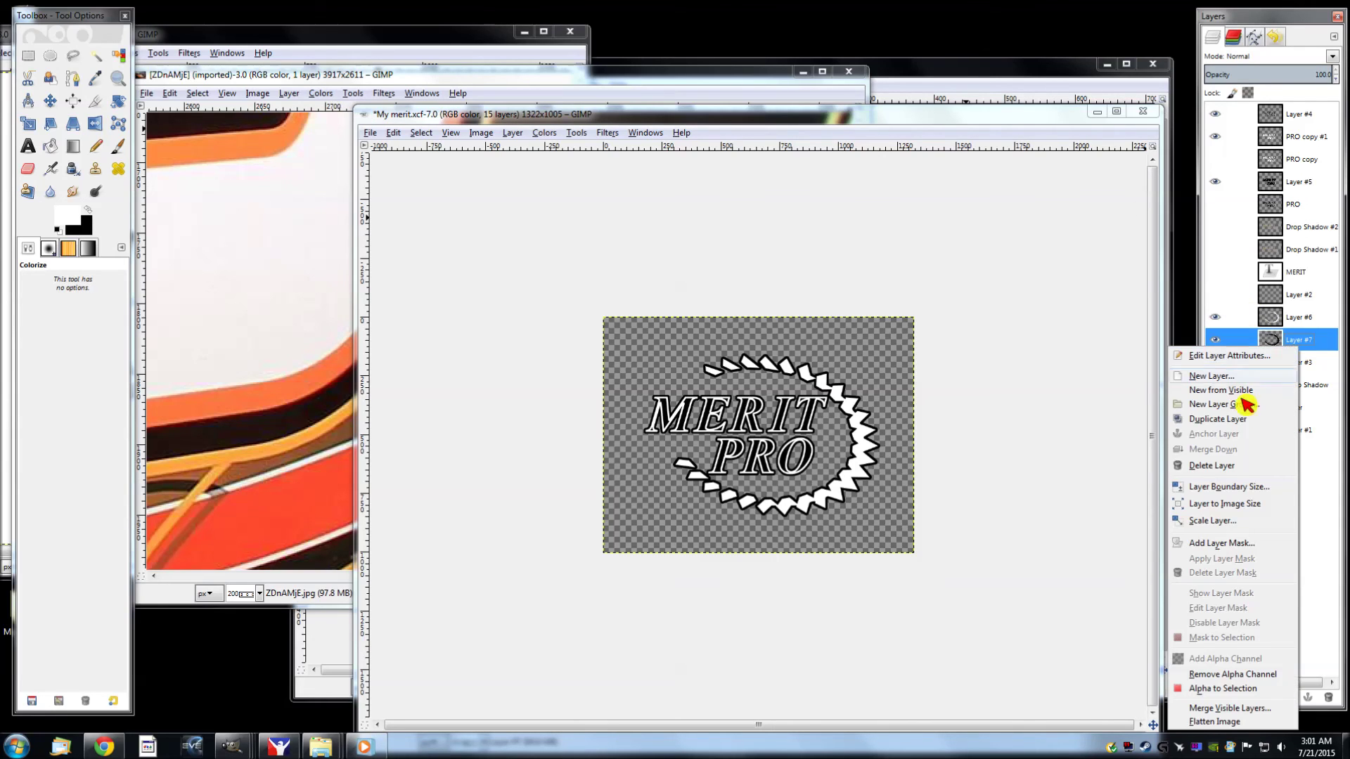
{"action": "left_click", "coordinate": [1247, 696]}
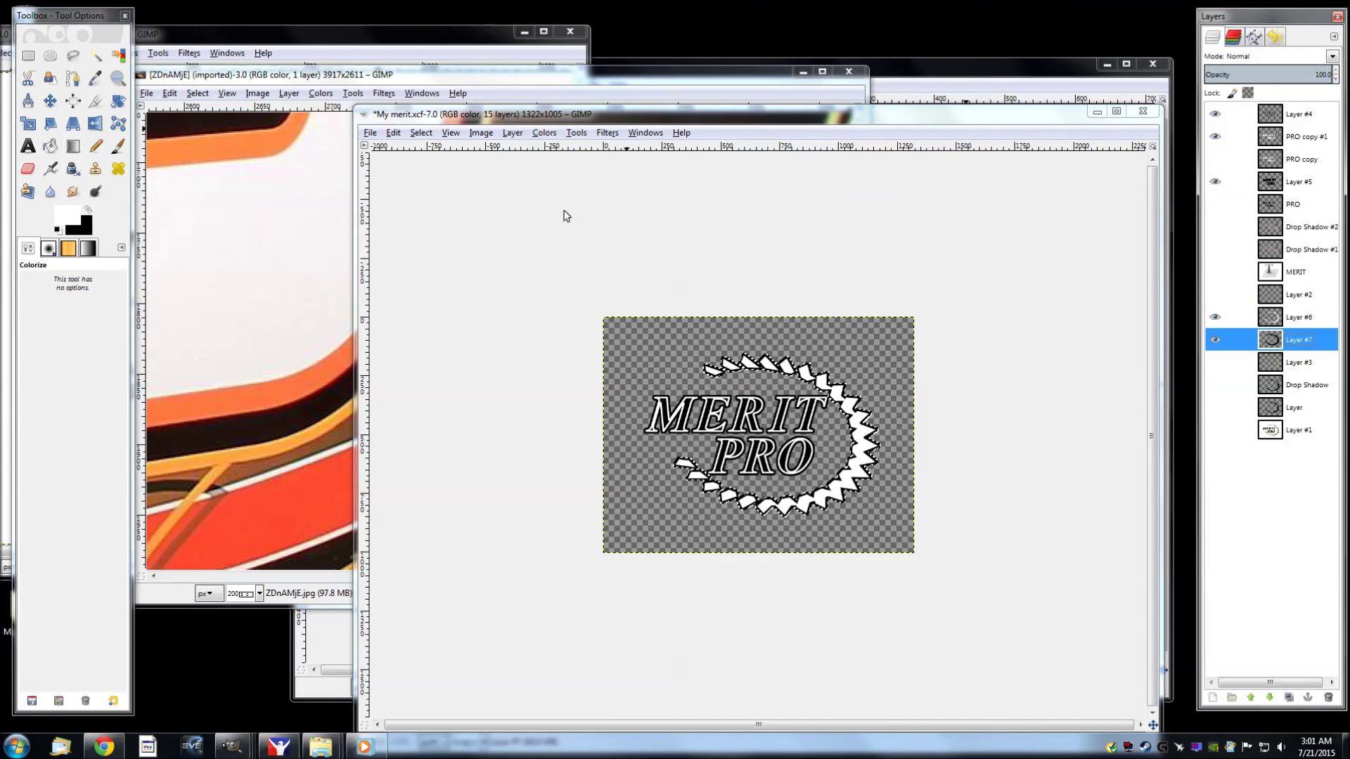
{"action": "left_click", "coordinate": [425, 133]}
{"action": "left_click", "coordinate": [450, 316]}
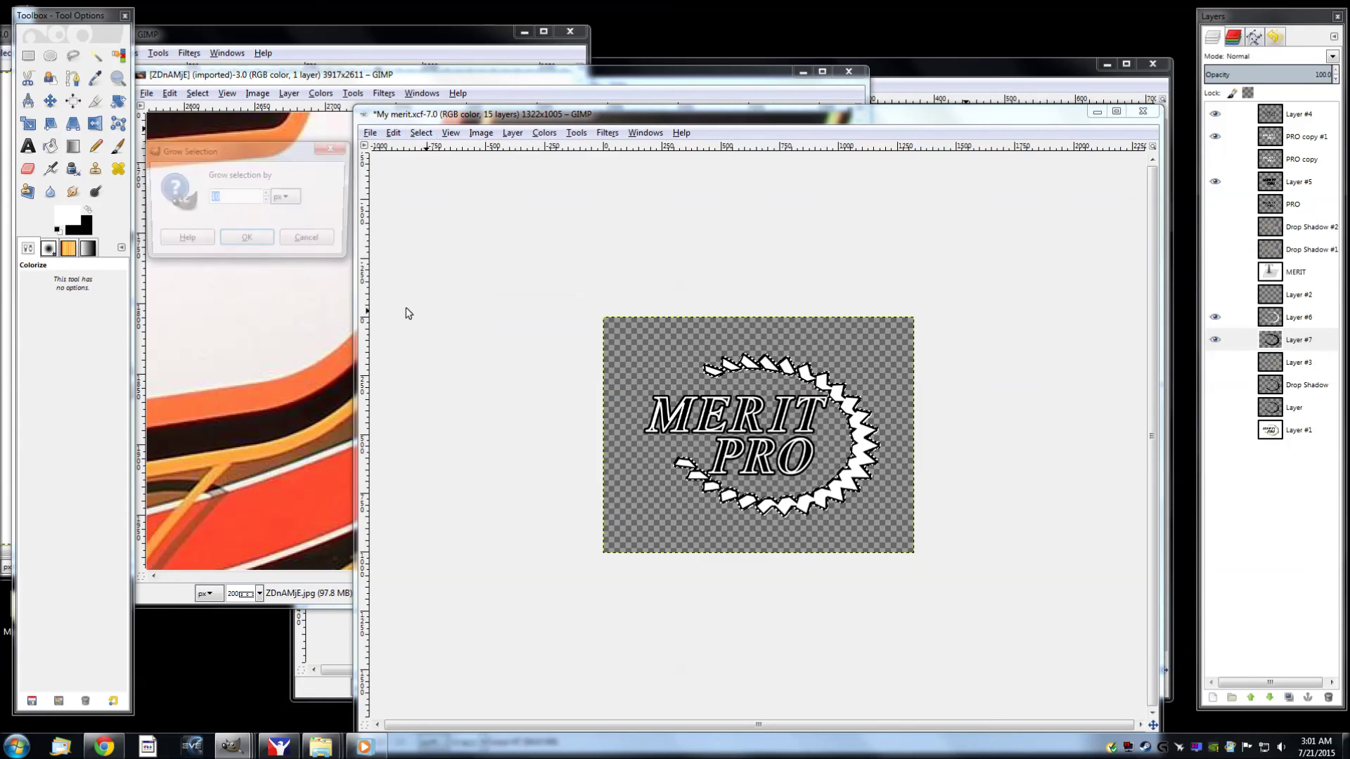
{"action": "type", "text": "2"}
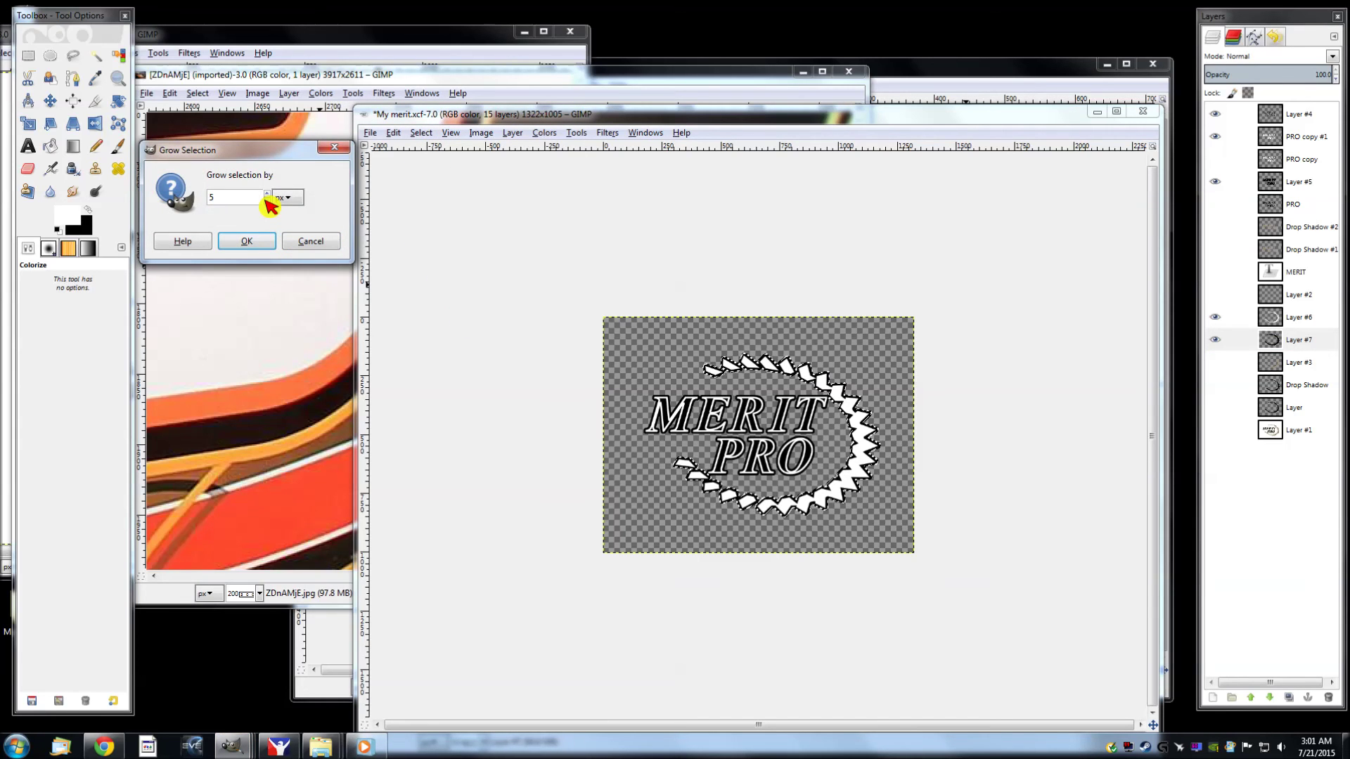
{"action": "left_click", "coordinate": [247, 241]}
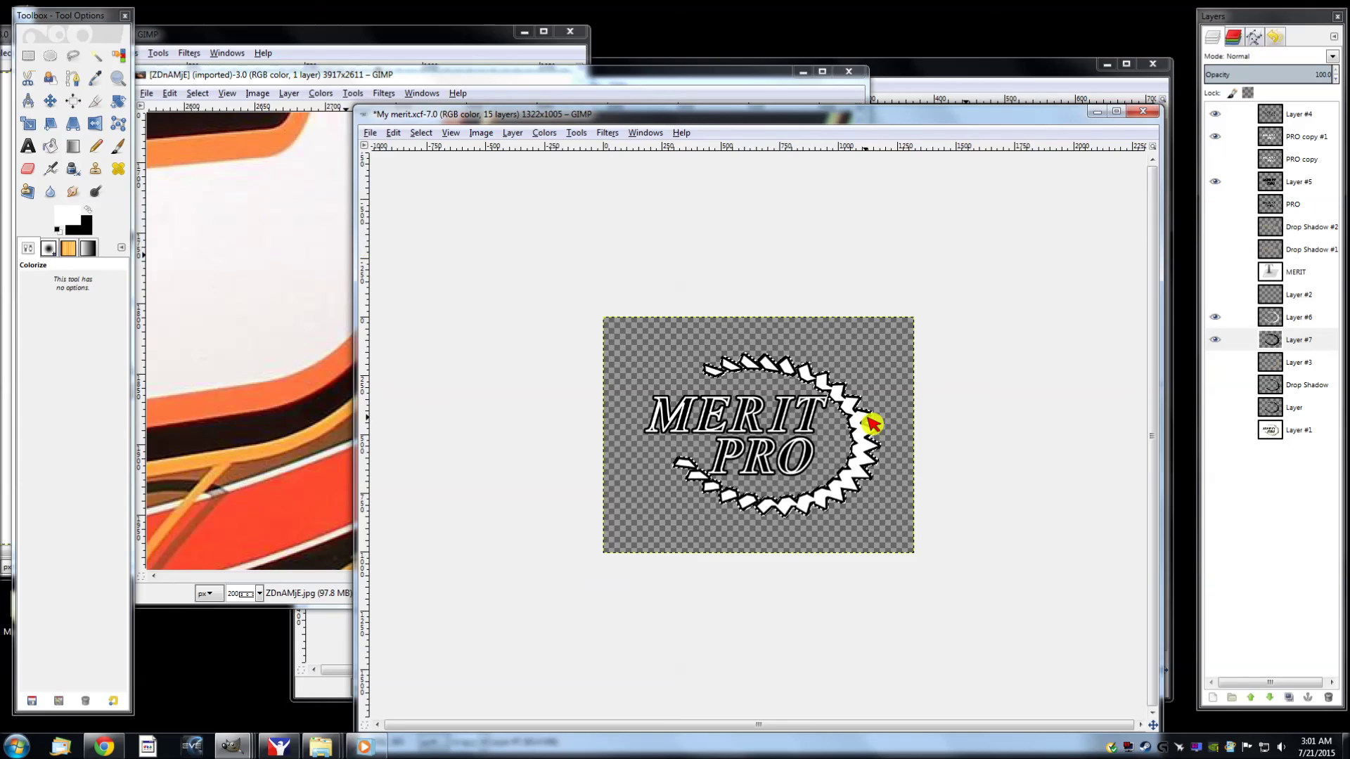
Thicken the ring's outline by filling the enlarged selection with black, and check it against the decal in the truck photo
{"action": "right_click", "coordinate": [872, 421]}
{"action": "mouse_move", "coordinate": [922, 452]}
{"action": "left_click", "coordinate": [1016, 621]}
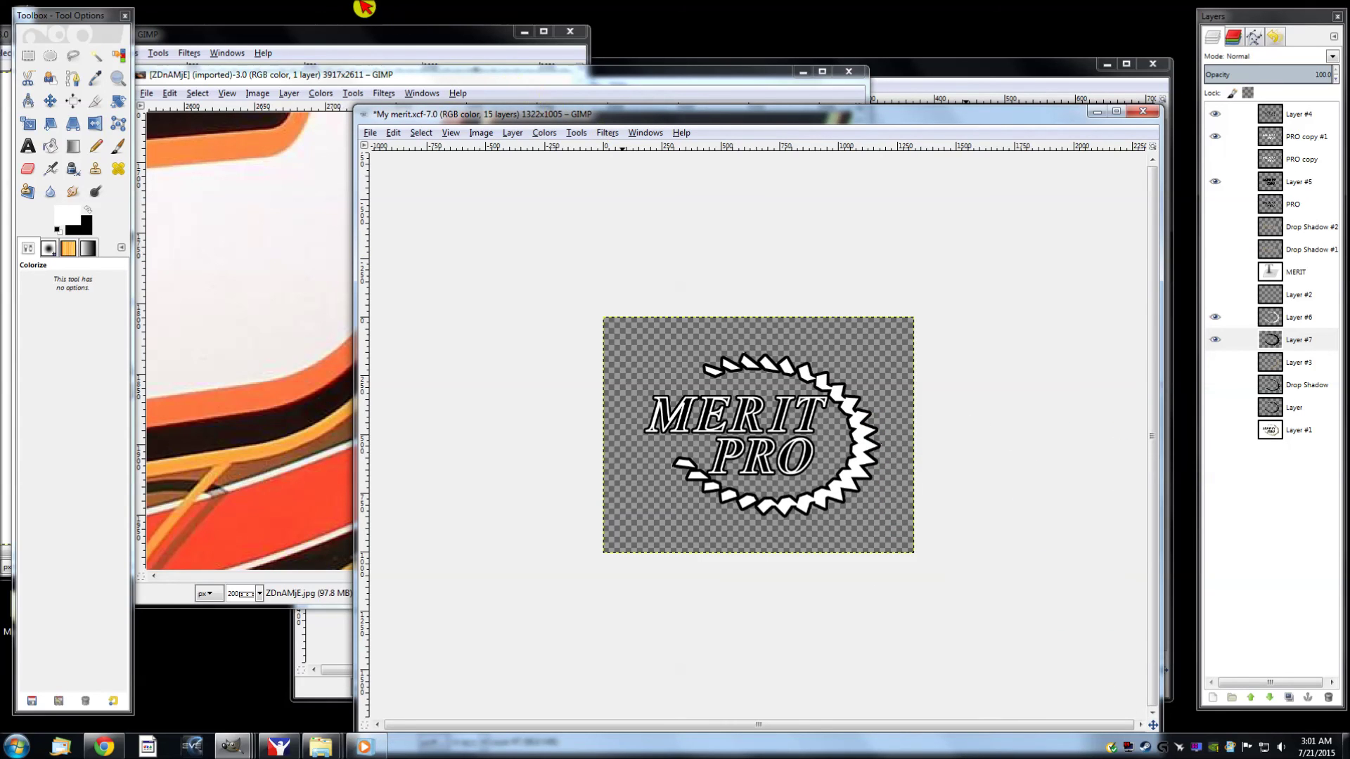
{"action": "left_click", "coordinate": [350, 68]}
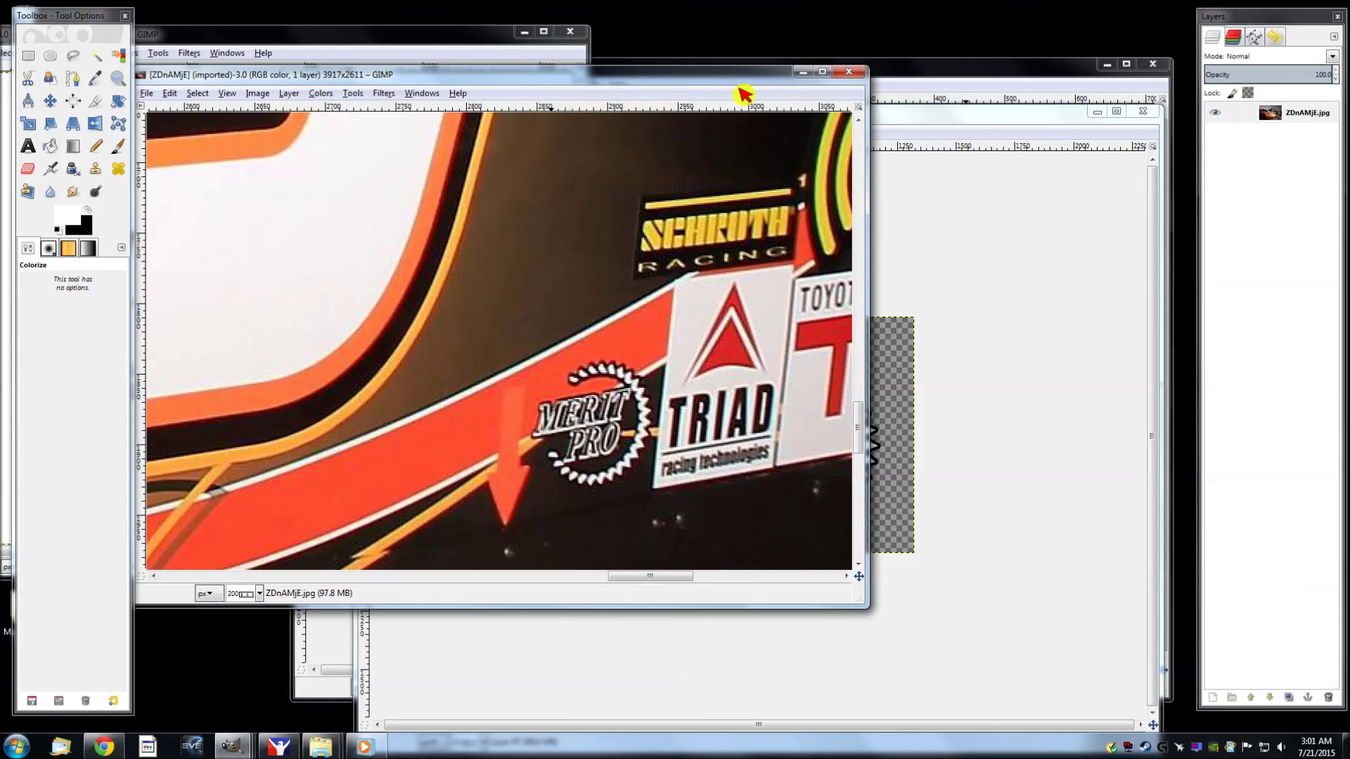
{"action": "left_click", "coordinate": [960, 117]}
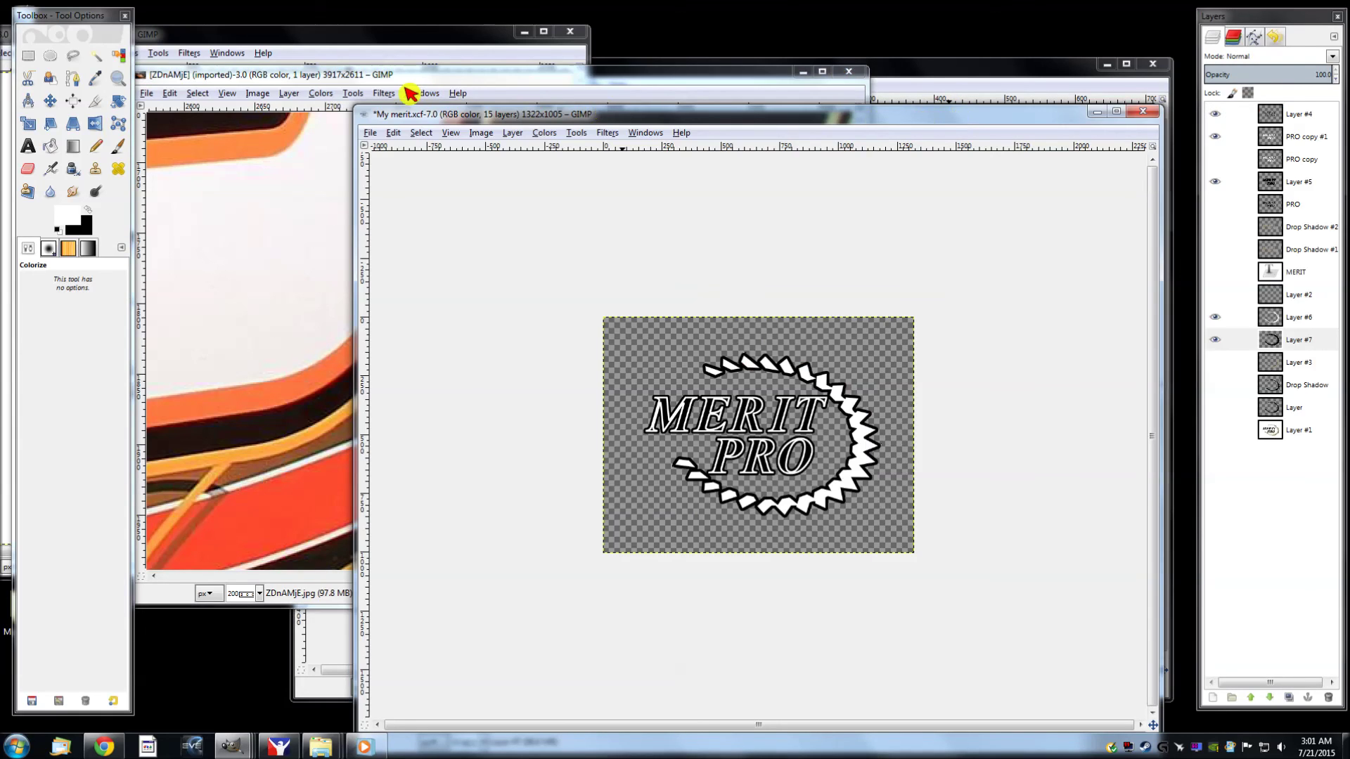
{"action": "left_click", "coordinate": [402, 92]}
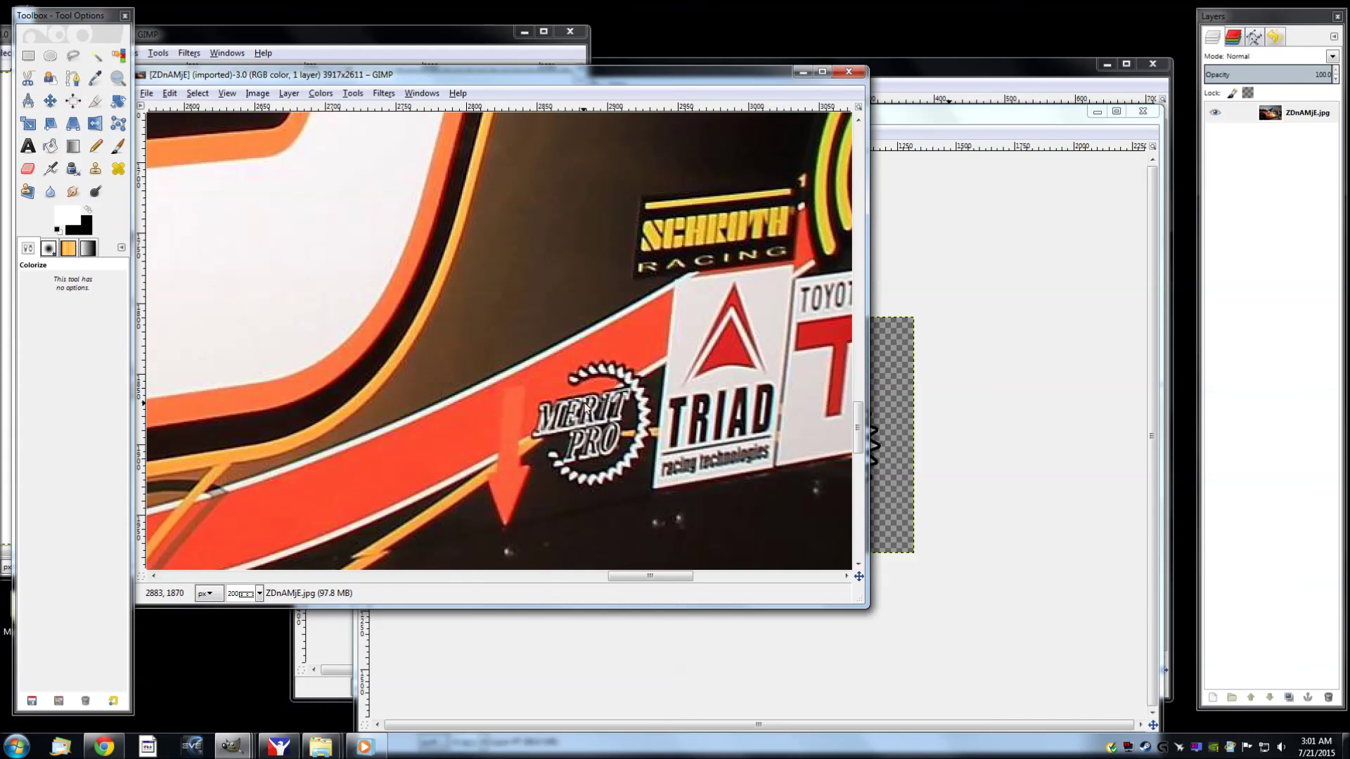
{"action": "left_click", "coordinate": [953, 117]}
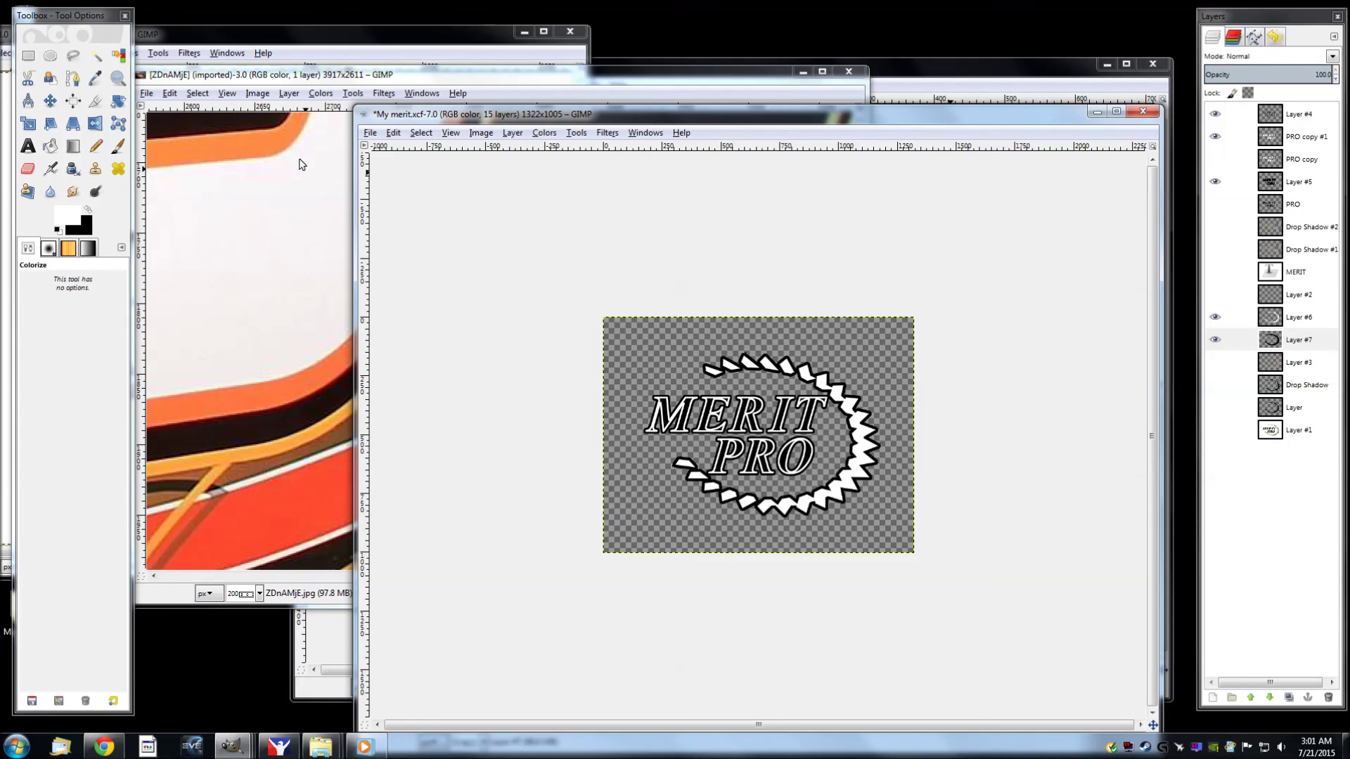
{"action": "left_click", "coordinate": [355, 75]}
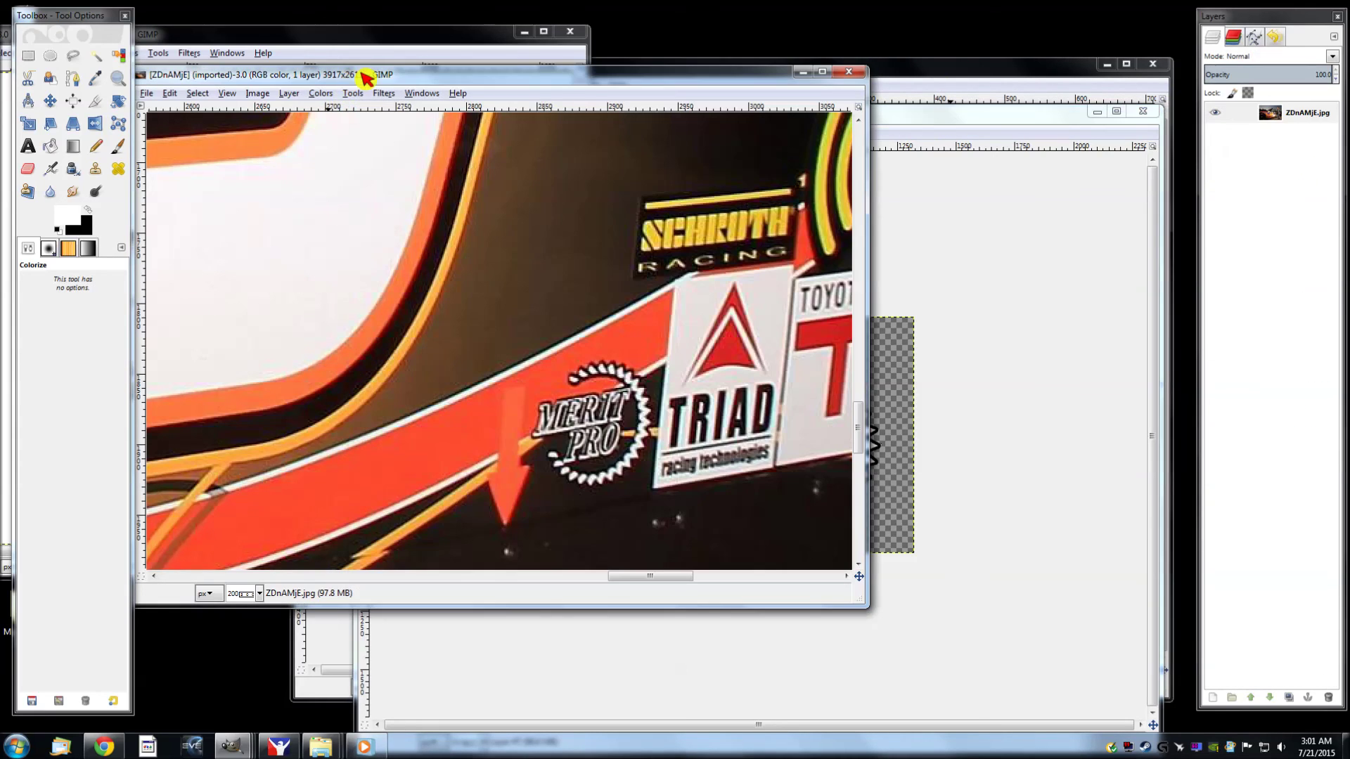
{"action": "left_click", "coordinate": [920, 121]}
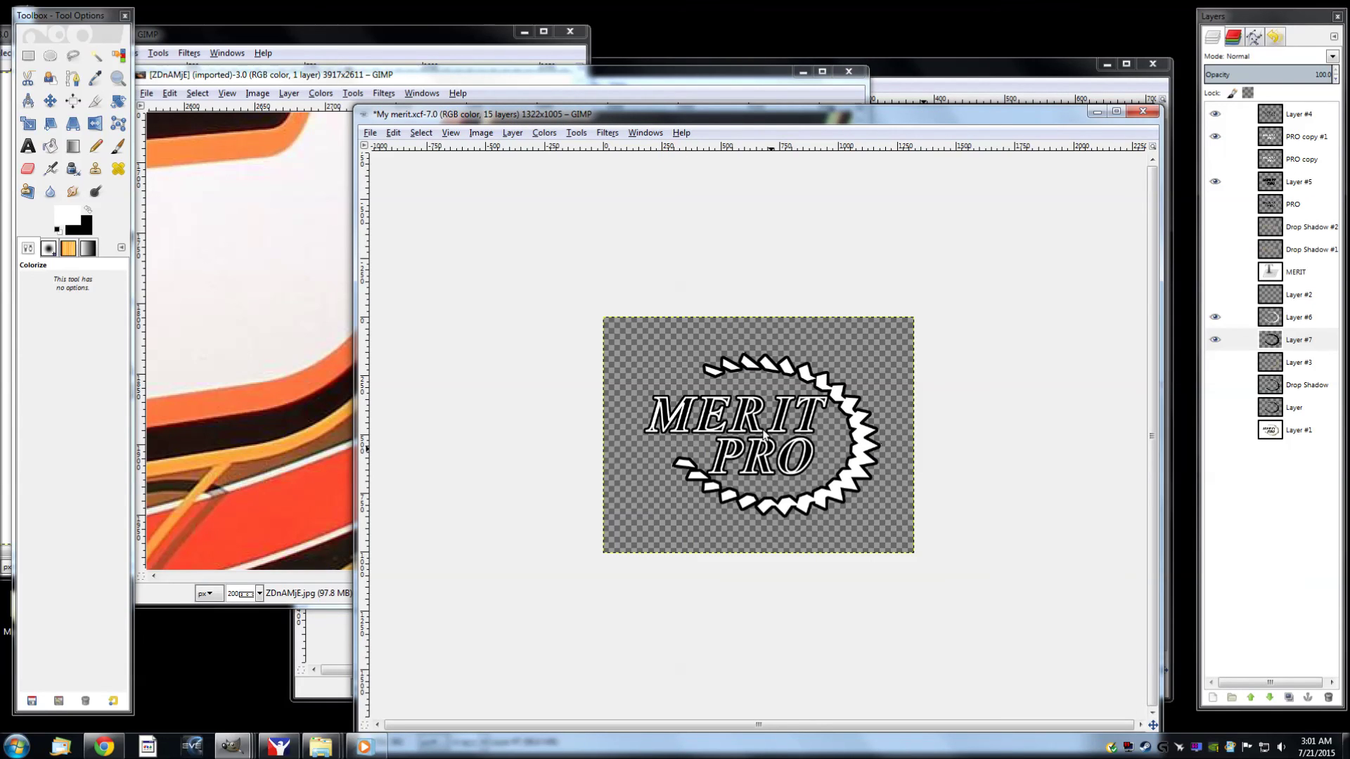
Select a rectangle of about 1191 x 828 px around the whole logo and copy everything visible inside it
{"action": "left_click", "coordinate": [28, 56]}
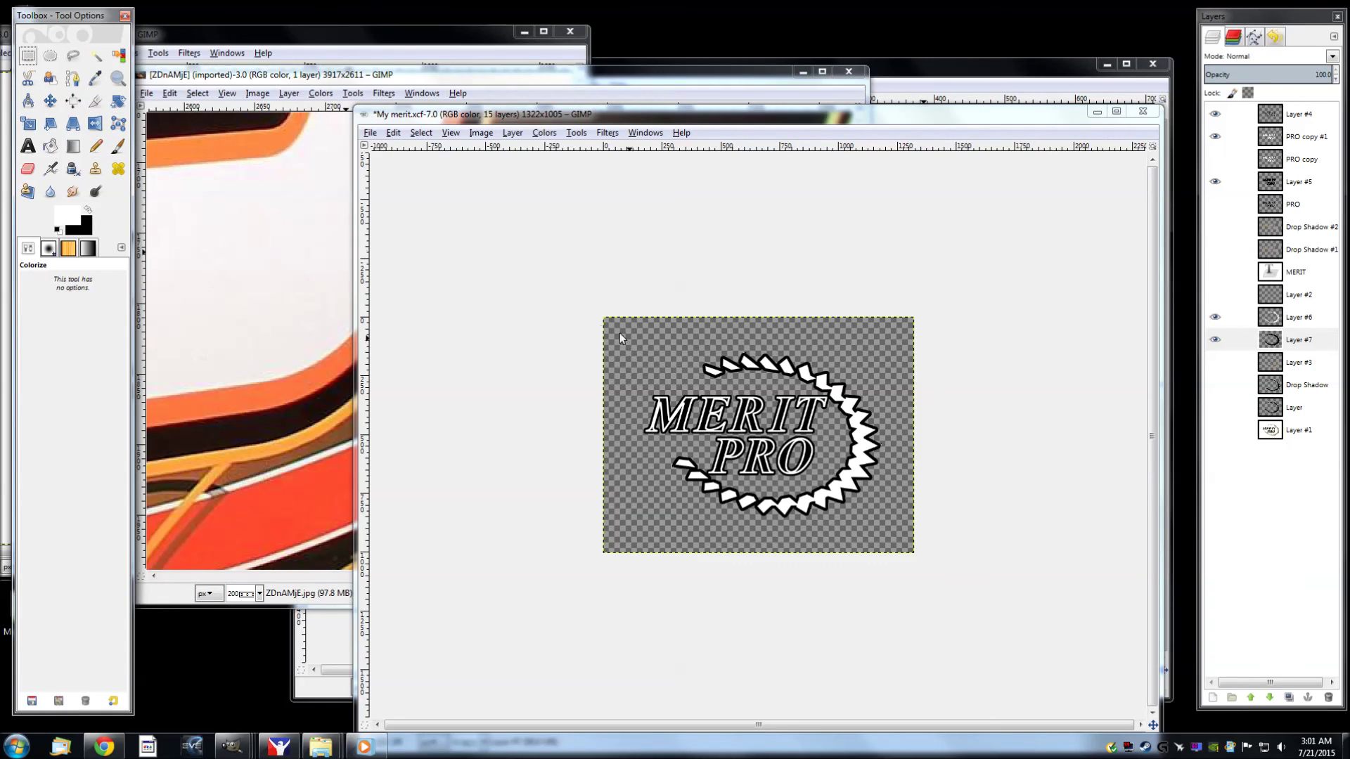
{"action": "left_click", "coordinate": [28, 56]}
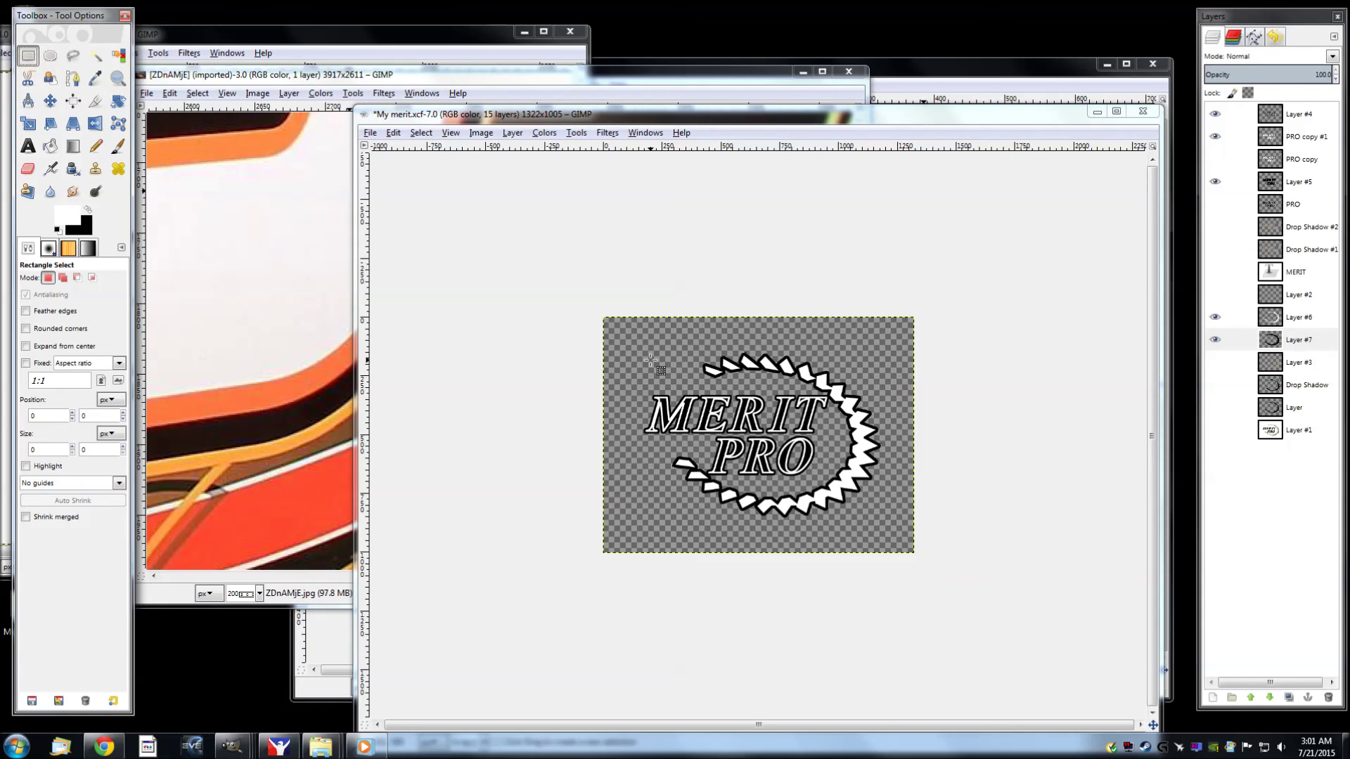
{"action": "left_click_drag", "start_coordinate": [619, 338], "coordinate": [899, 533]}
{"action": "right_click", "coordinate": [830, 448]}
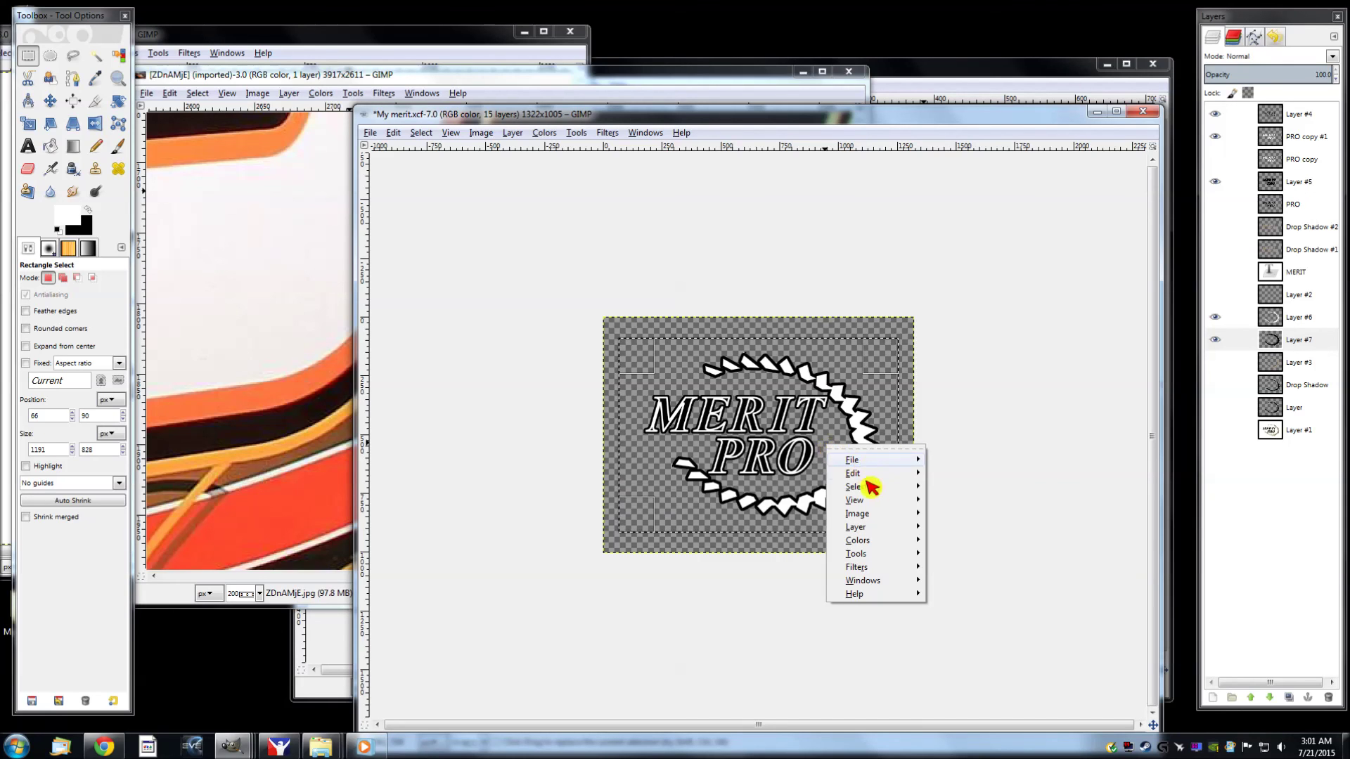
{"action": "mouse_move", "coordinate": [876, 520]}
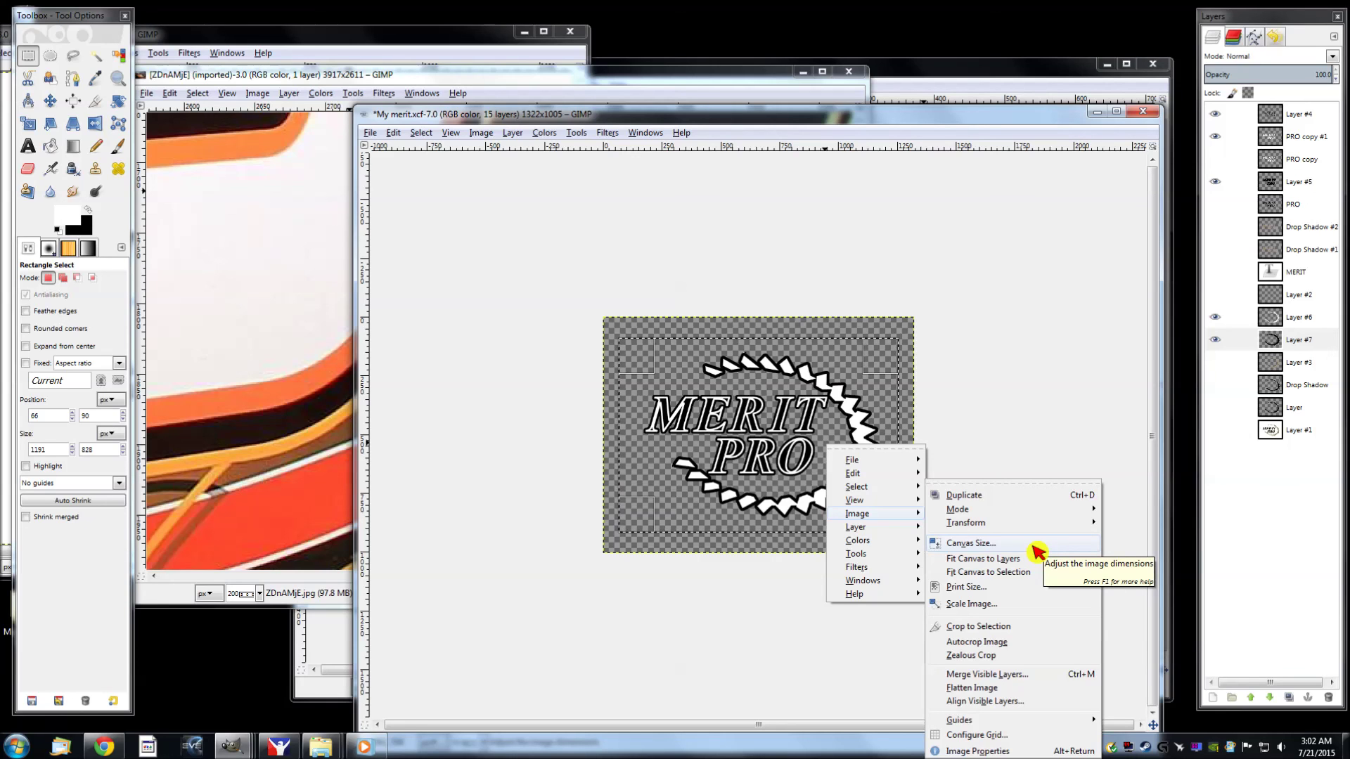
{"action": "mouse_move", "coordinate": [852, 478]}
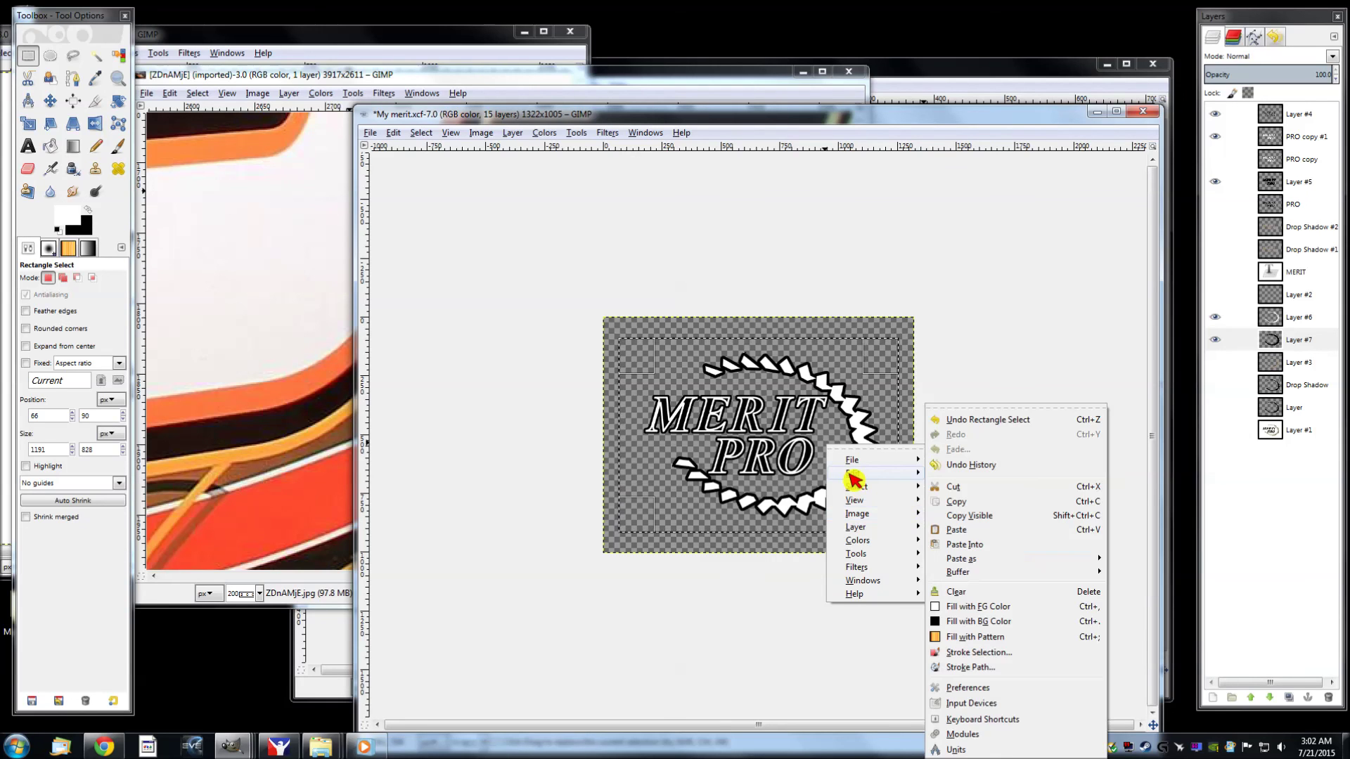
{"action": "left_click", "coordinate": [988, 516]}
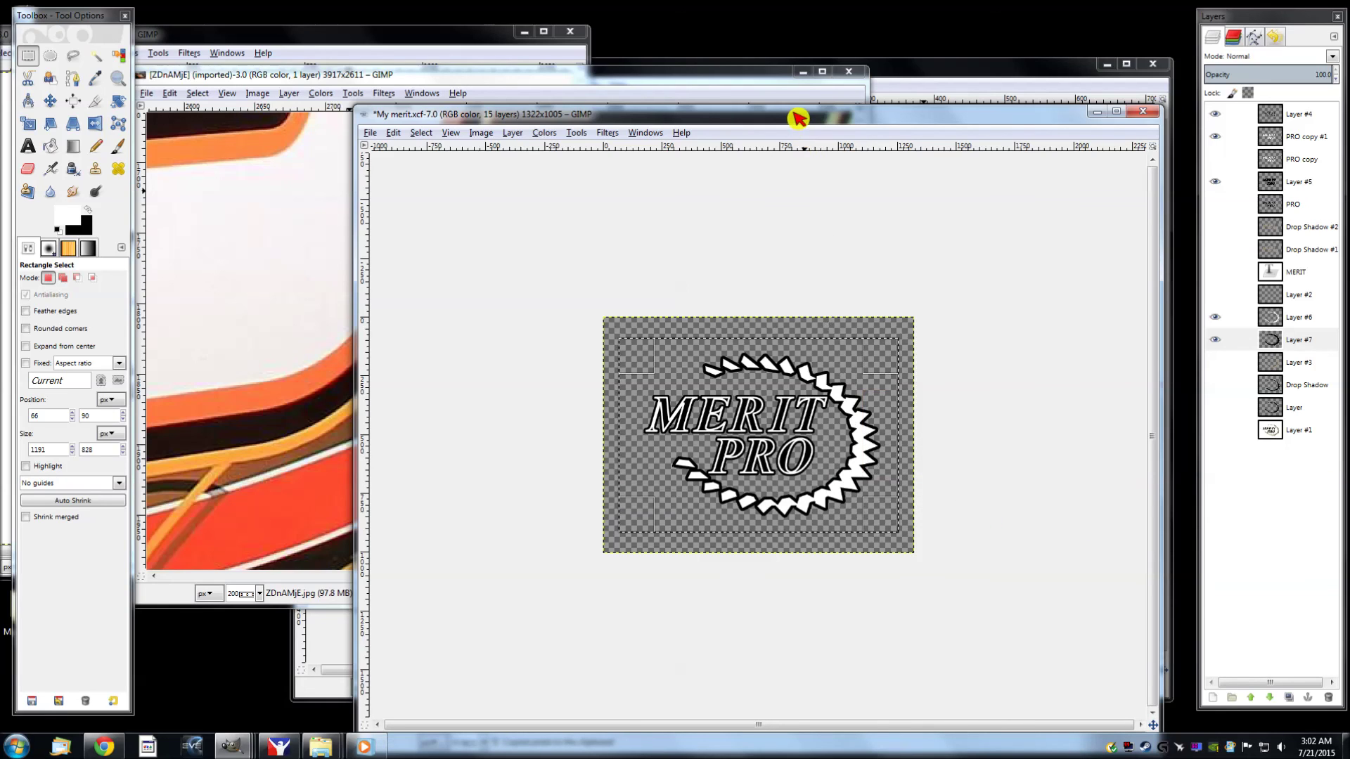
Paste the copied logo as a new image and place its window over the original artwork
{"action": "right_click", "coordinate": [767, 254]}
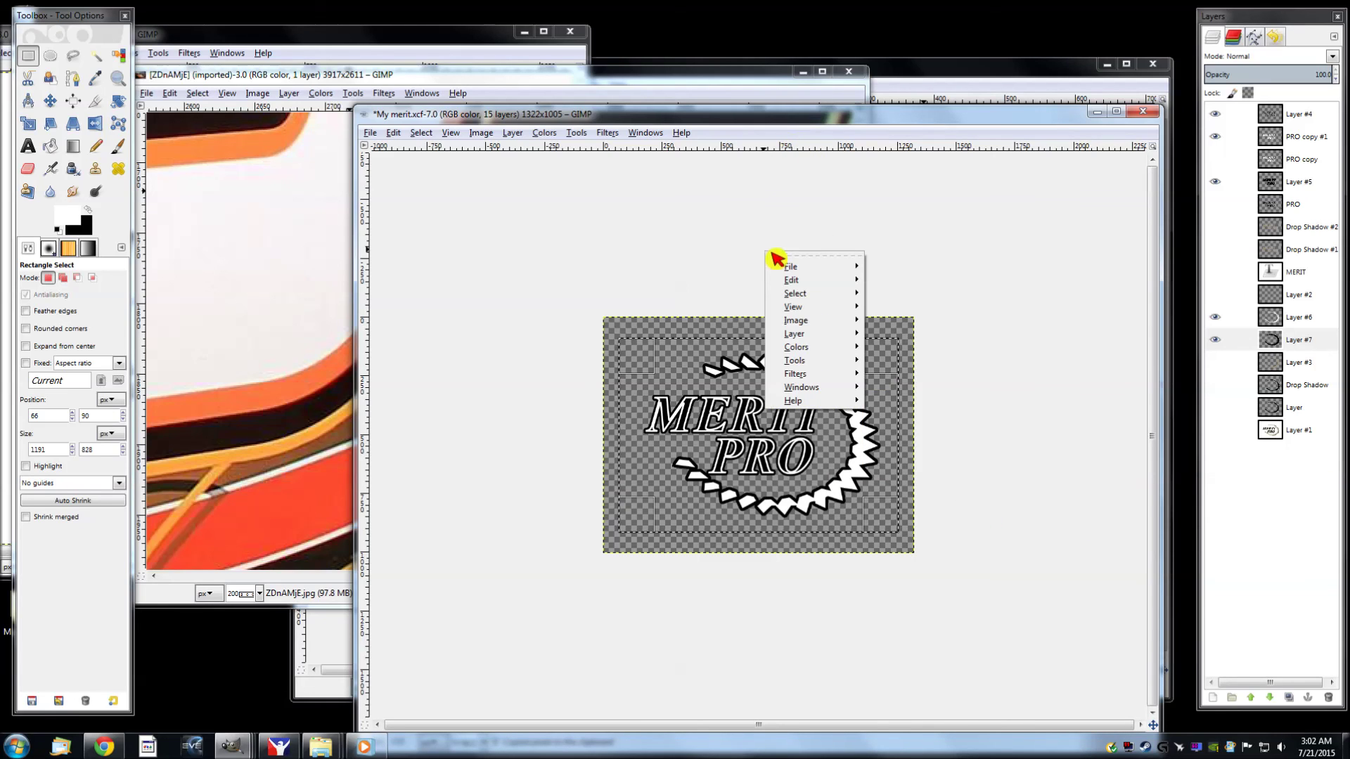
{"action": "mouse_move", "coordinate": [808, 283]}
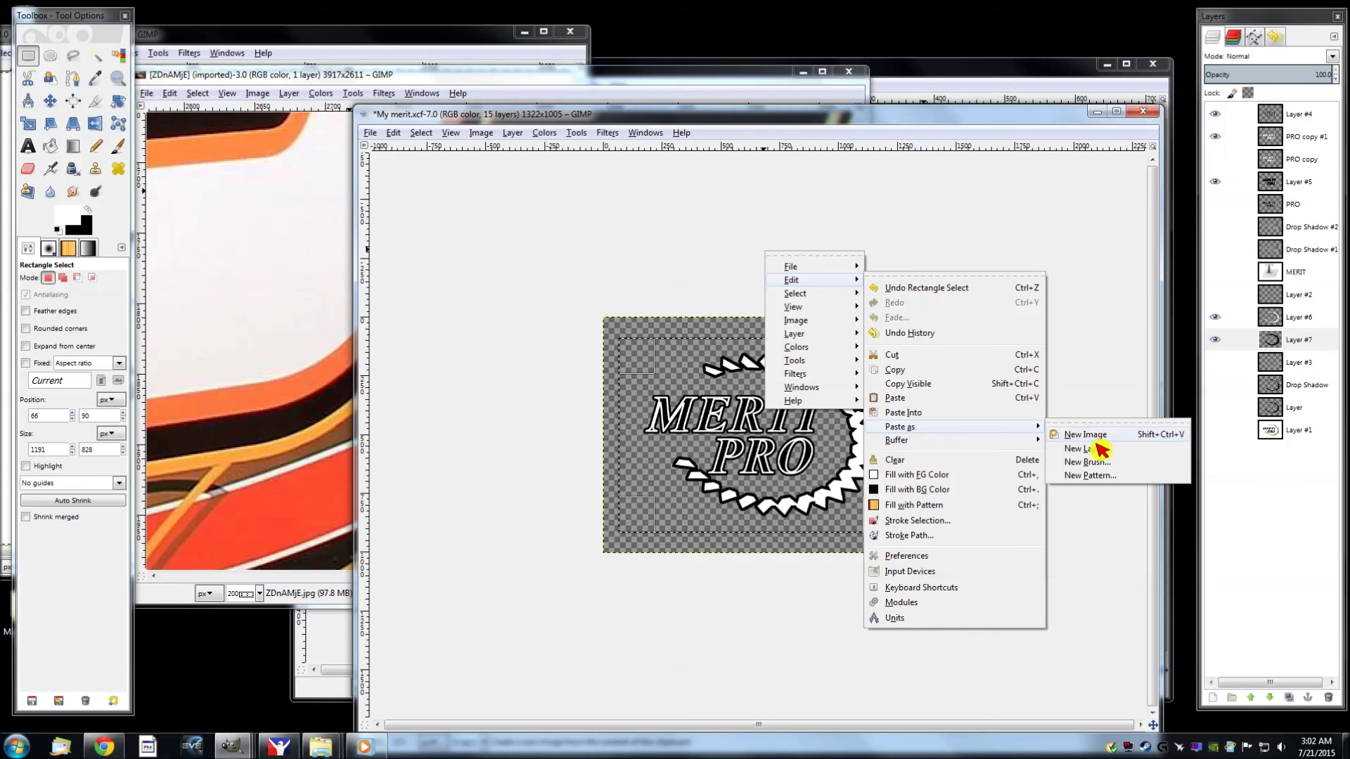
{"action": "left_click", "coordinate": [955, 125]}
{"action": "key", "text": "ctrl+shift"}
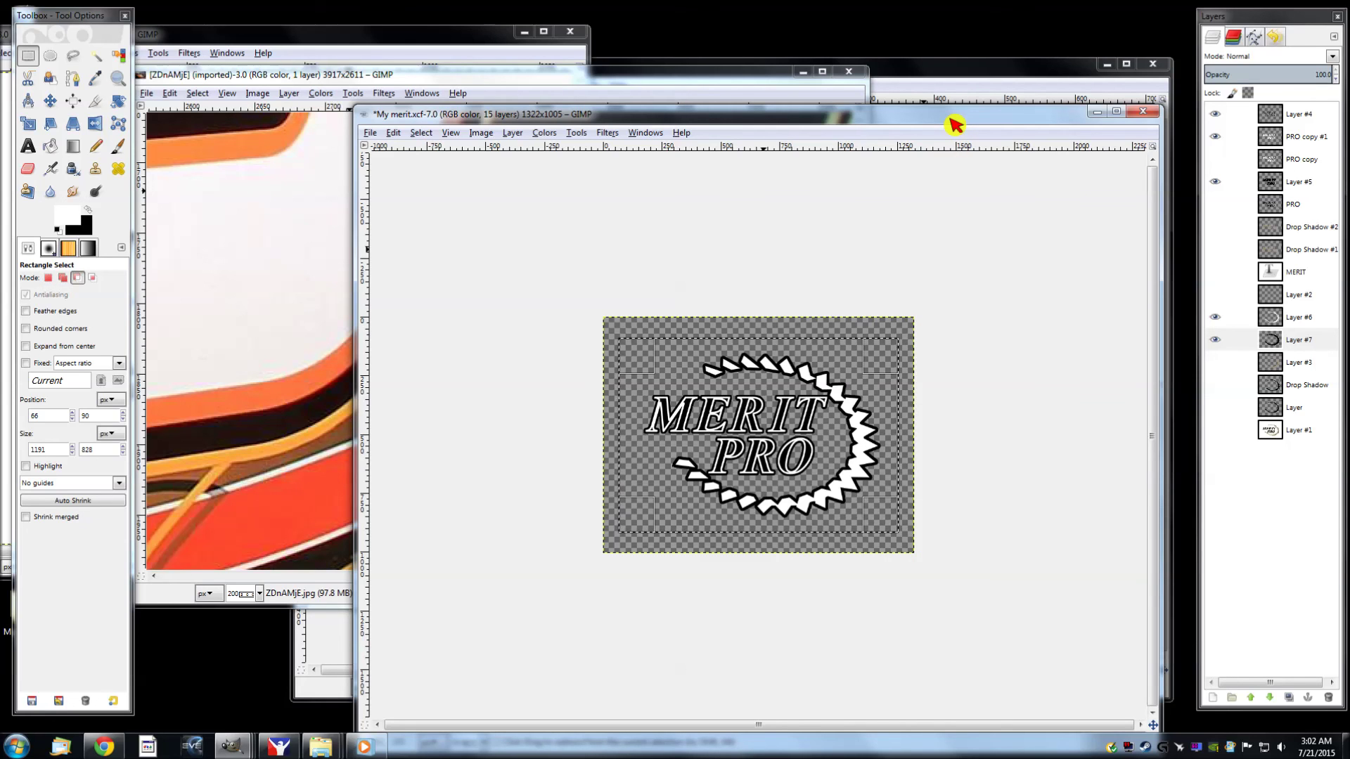
{"action": "key", "text": "ctrl+shift+v"}
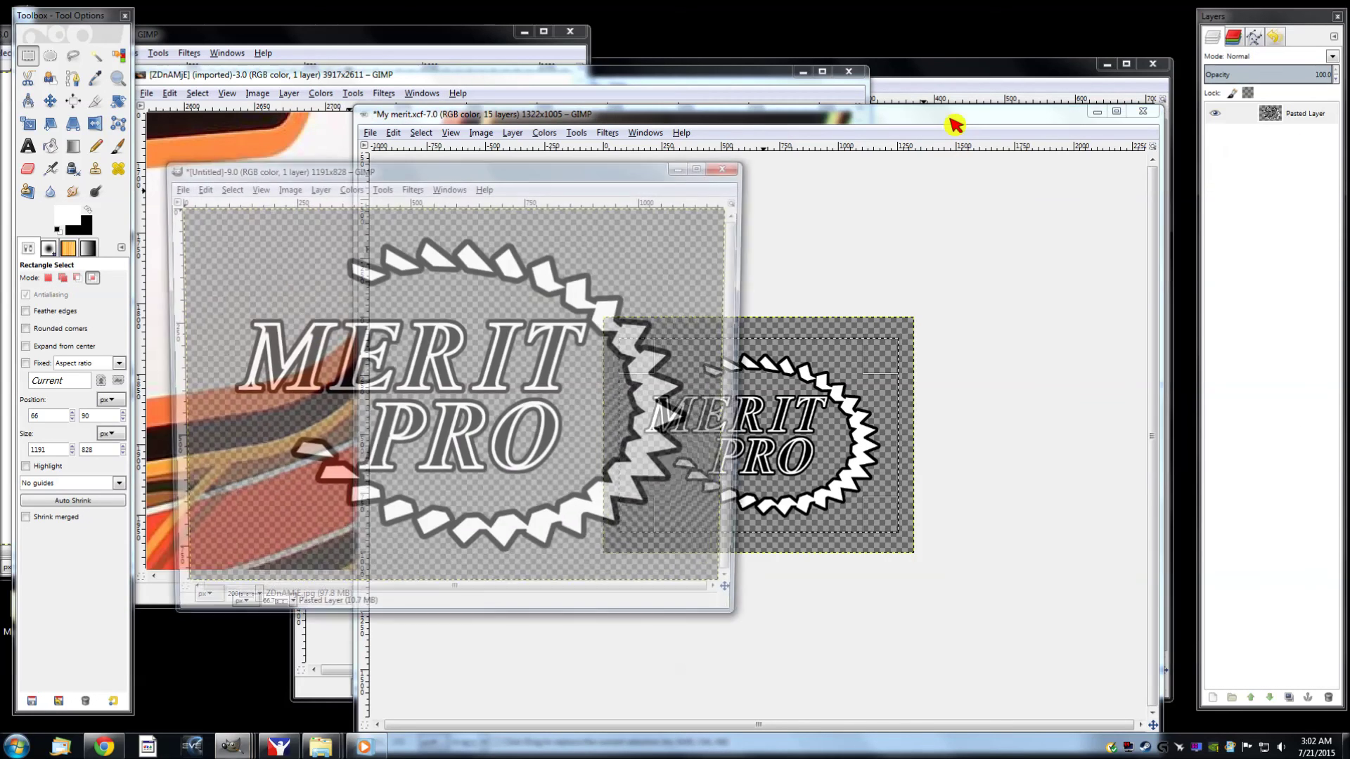
{"action": "left_click_drag", "start_coordinate": [494, 172], "coordinate": [752, 134]}
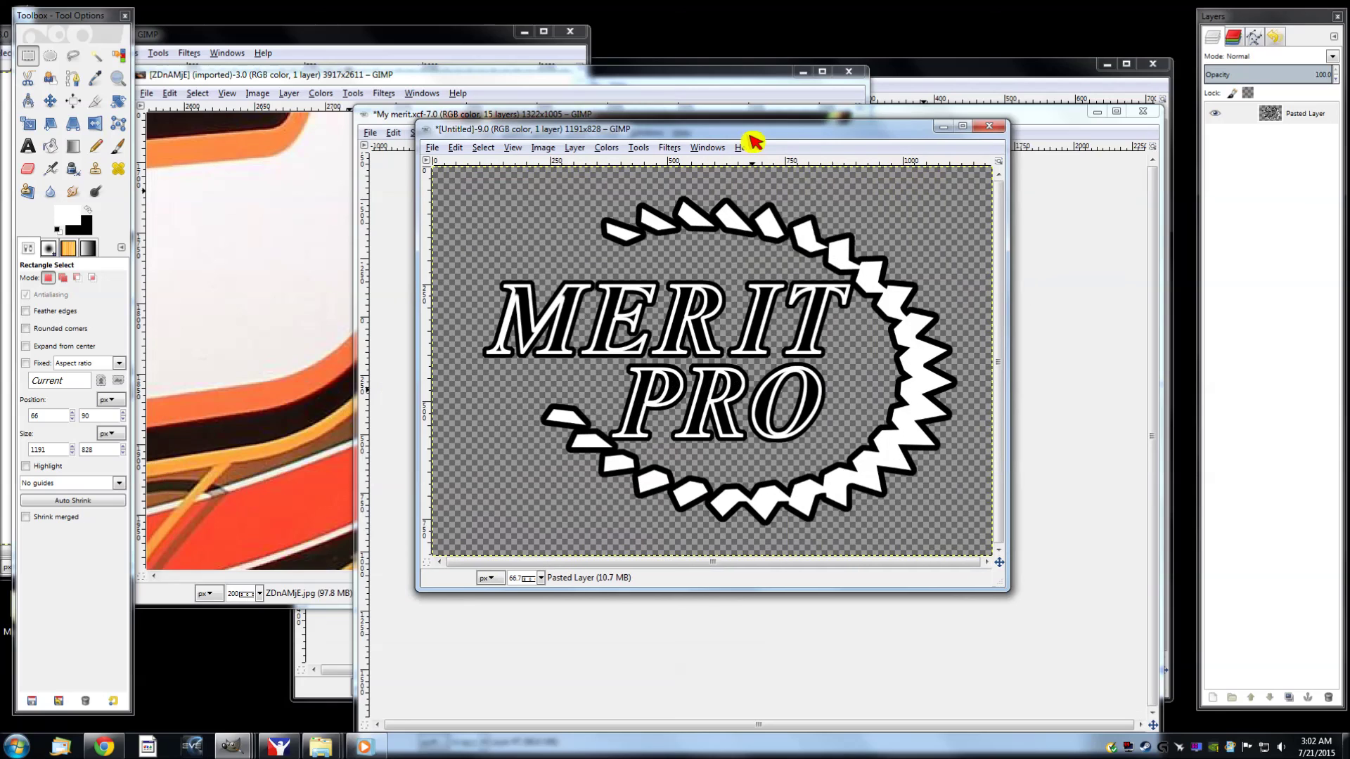
Crop the pasted layer to the logo's extents using its alpha selection, and clear the selection
{"action": "left_click", "coordinate": [1227, 114]}
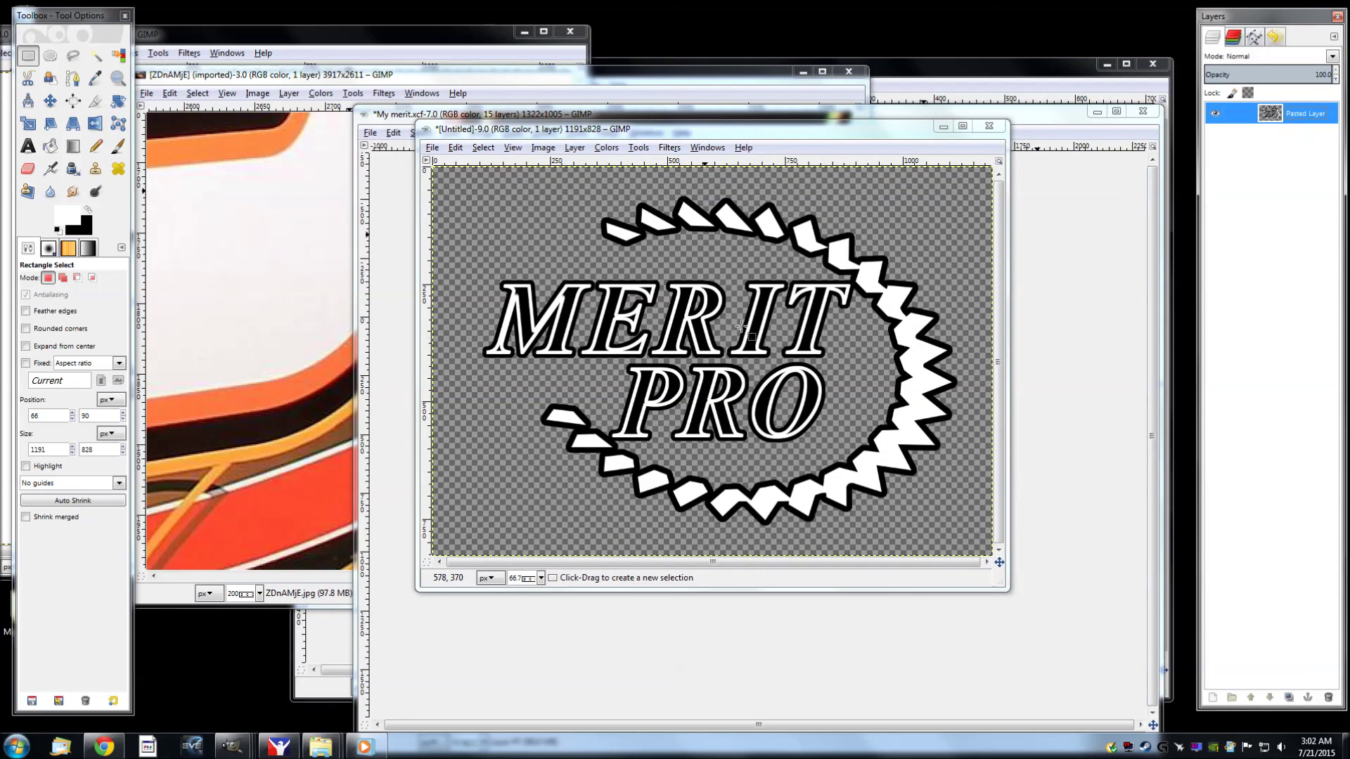
{"action": "right_click", "coordinate": [1304, 111]}
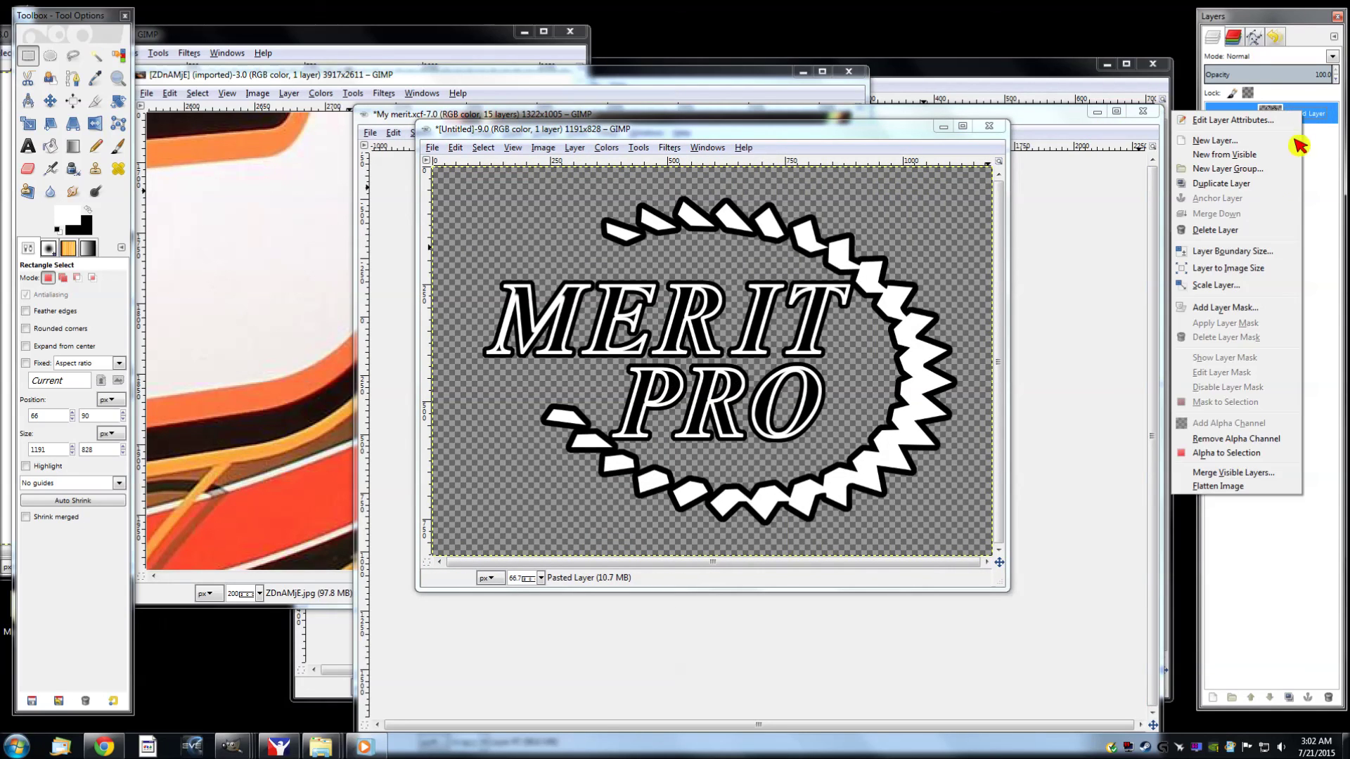
{"action": "left_click", "coordinate": [1259, 454]}
{"action": "right_click", "coordinate": [899, 418]}
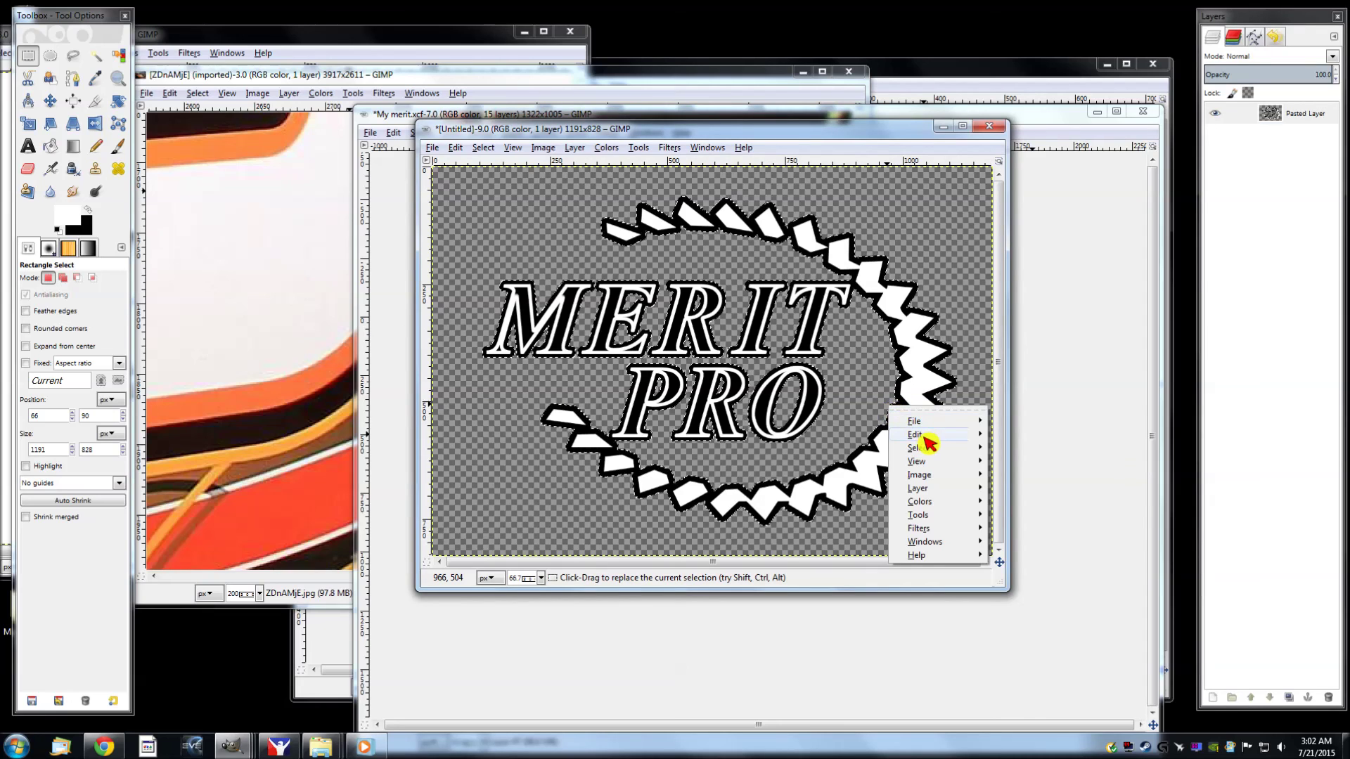
{"action": "mouse_move", "coordinate": [928, 488]}
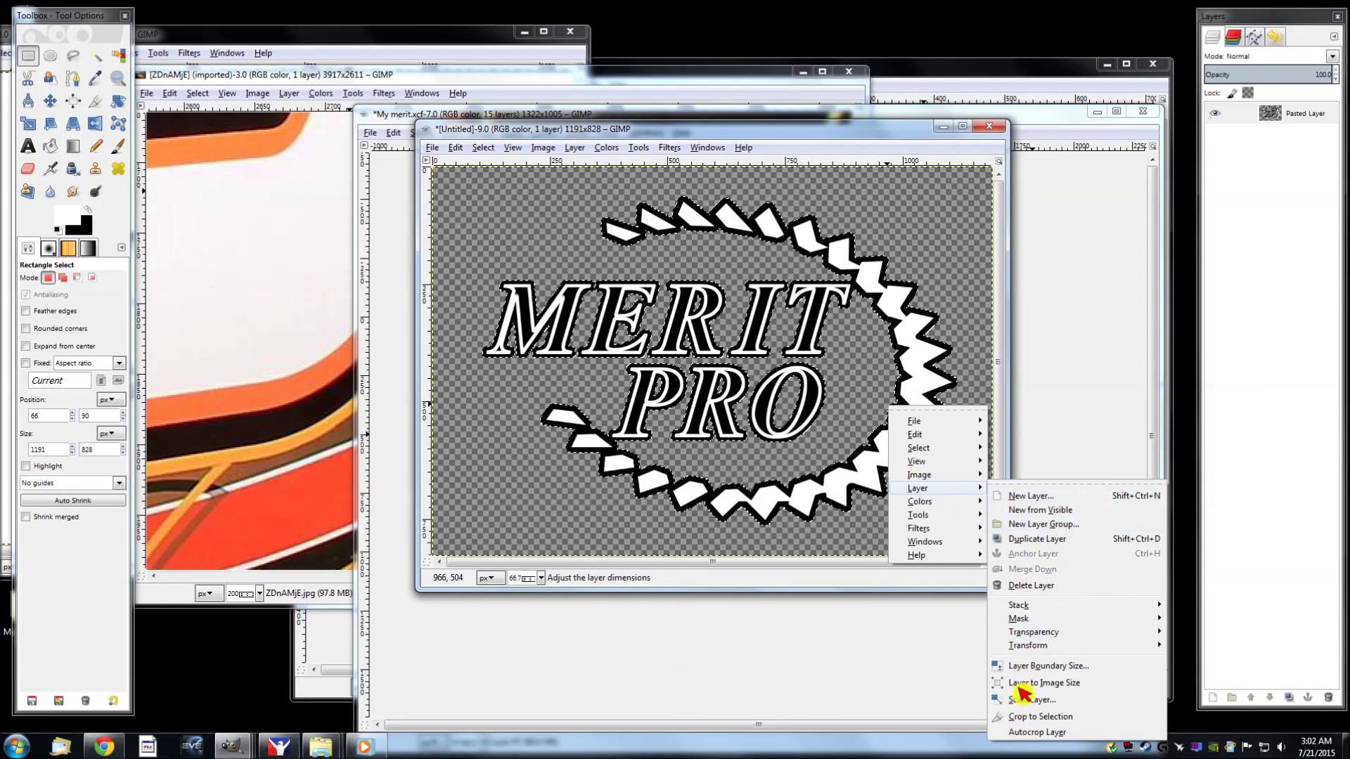
{"action": "left_click", "coordinate": [1031, 716]}
{"action": "key", "text": "shift+ctrl+a"}
{"action": "right_click", "coordinate": [1308, 124]}
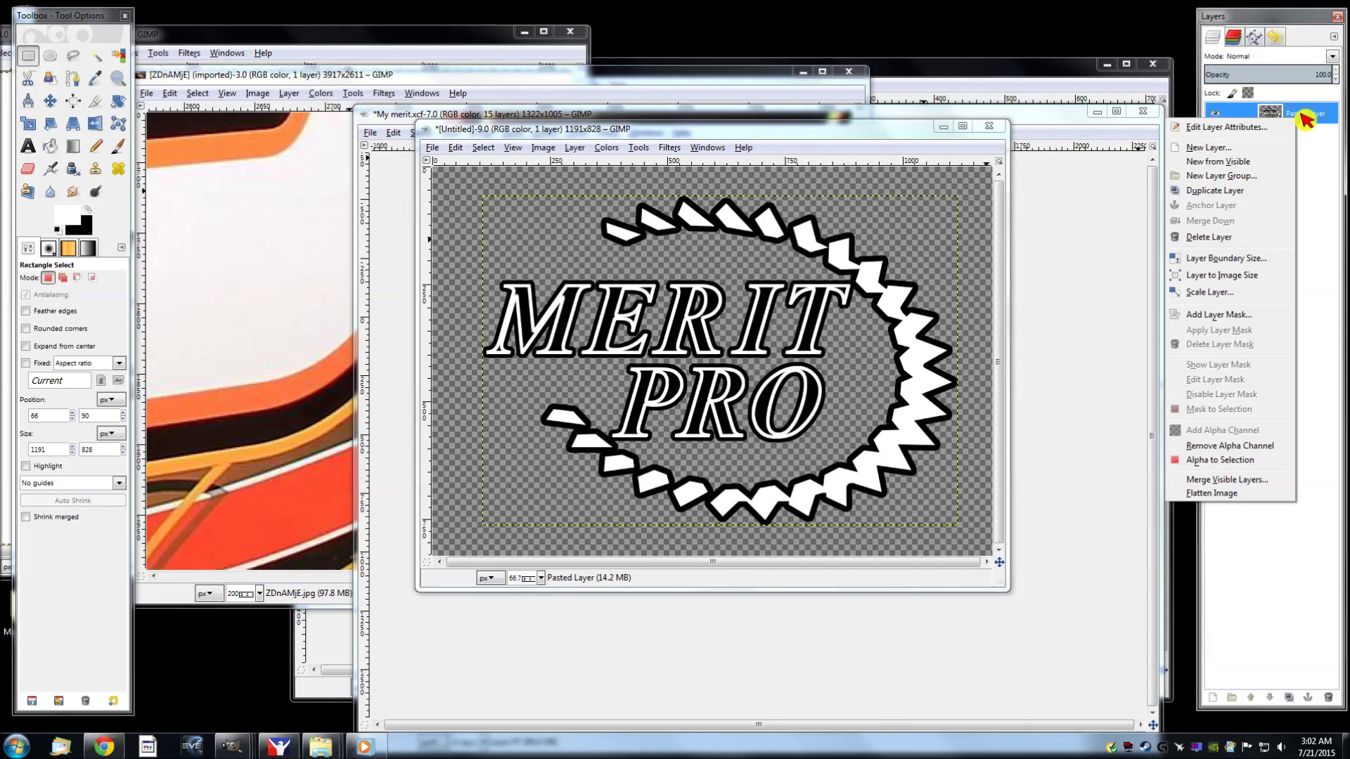
{"action": "left_click", "coordinate": [1313, 121]}
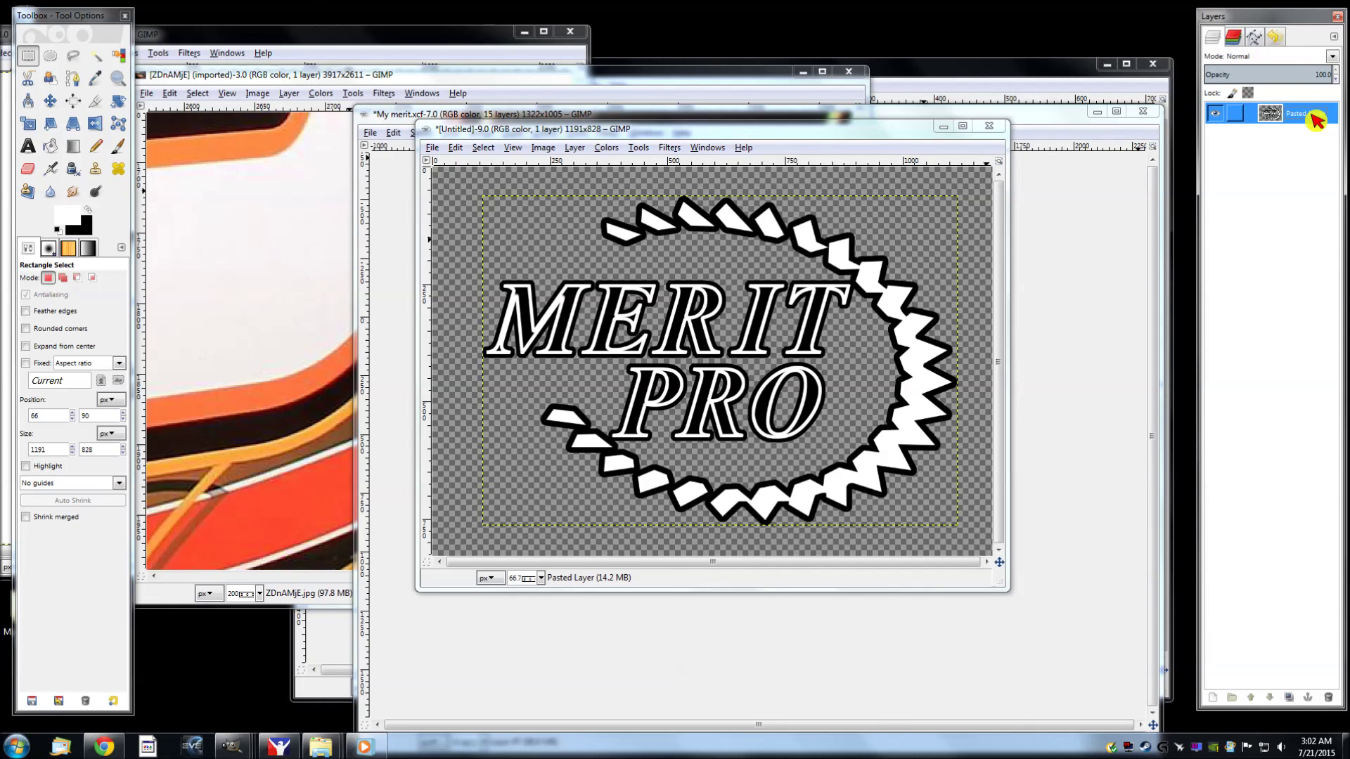